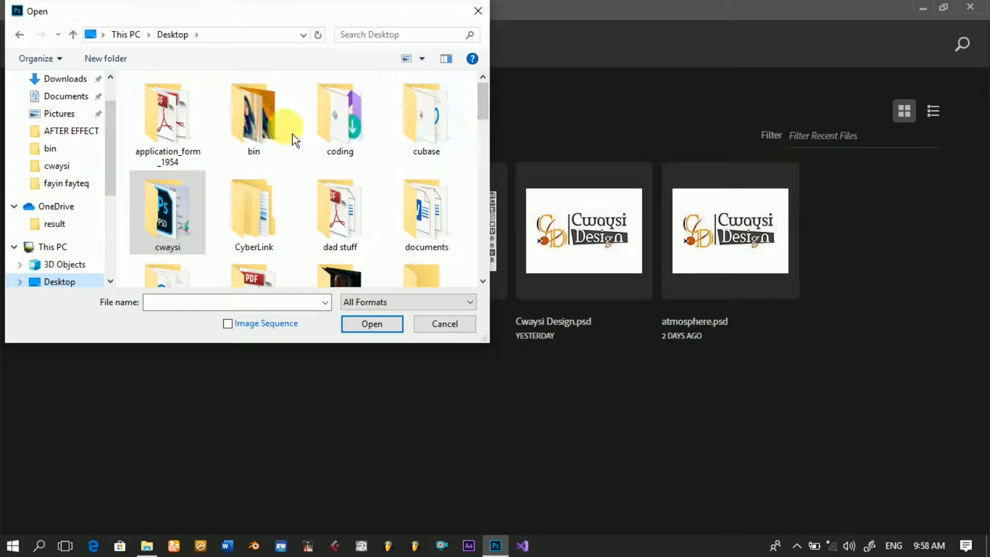
# Step: Open the photo 20190929_111510.jpg from the bin folder on the Desktop
pyautogui.doubleClick(339, 131)
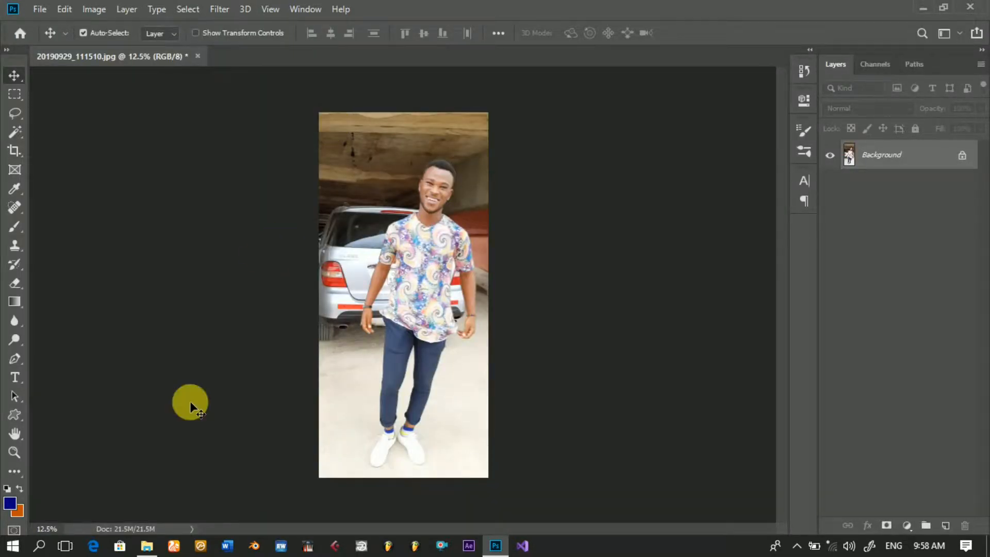
pyautogui.click(146, 545)
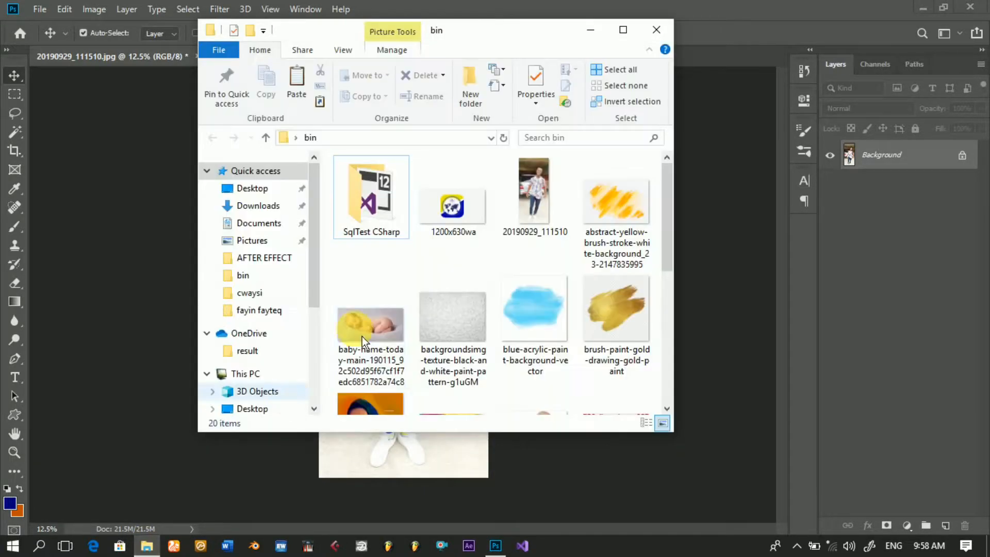
pyautogui.click(533, 215)
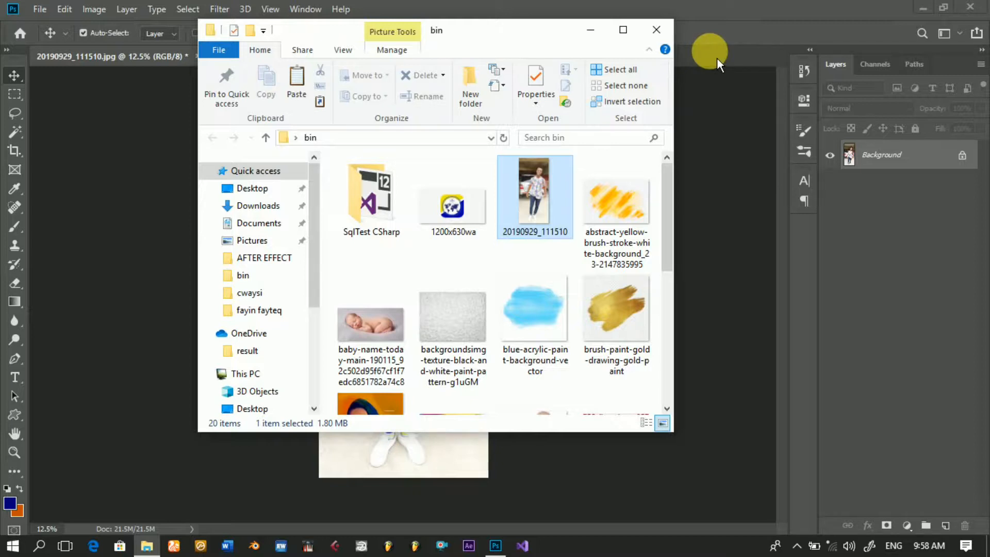
pyautogui.moveTo(716, 57)
pyautogui.mouseDown()
pyautogui.moveTo(721, 51)
pyautogui.moveTo(709, 53)
pyautogui.moveTo(714, 59)
pyautogui.mouseUp()
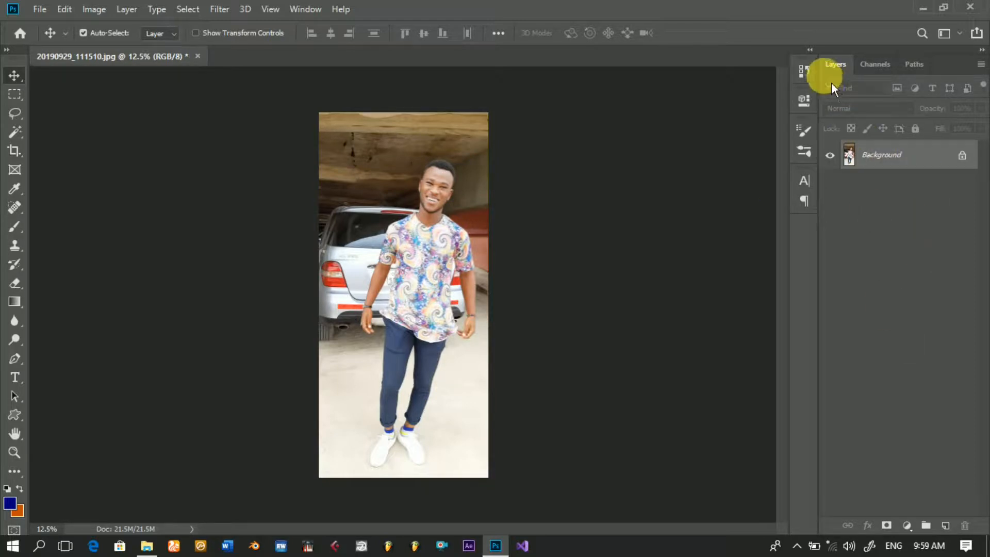
pyautogui.click(316, 15)
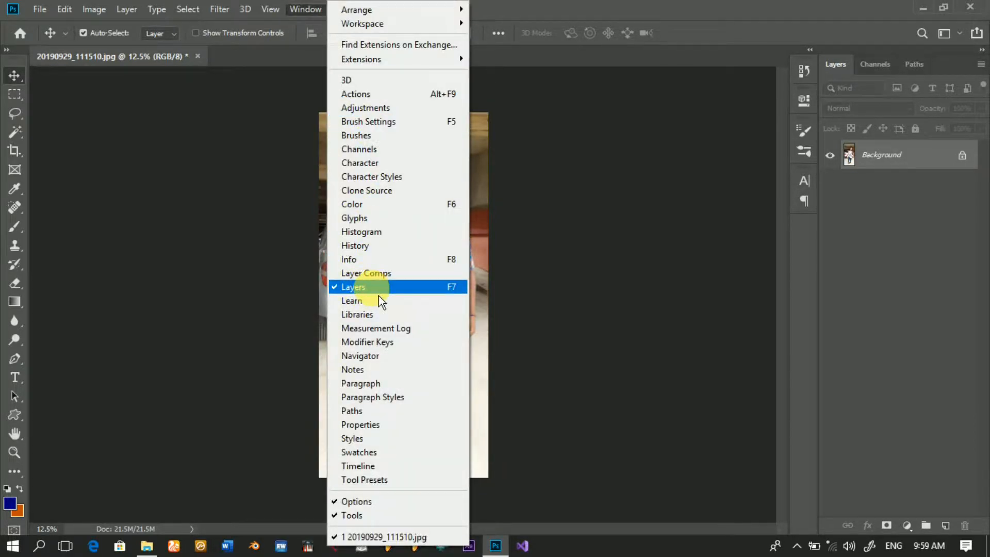
pyautogui.click(913, 229)
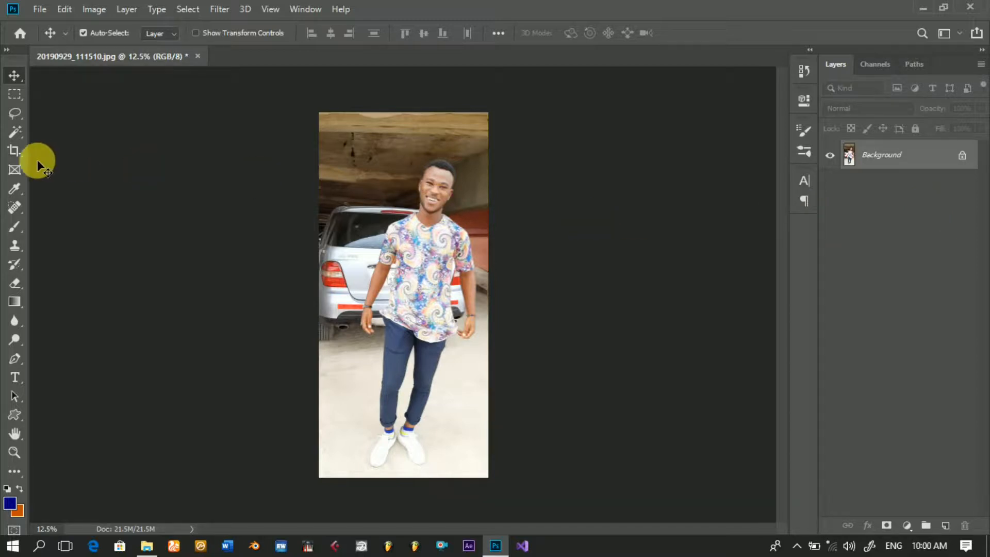
# Step: Crop the full-length photo to a nearly square frame around the man's head and shoulders
pyautogui.click(20, 160)
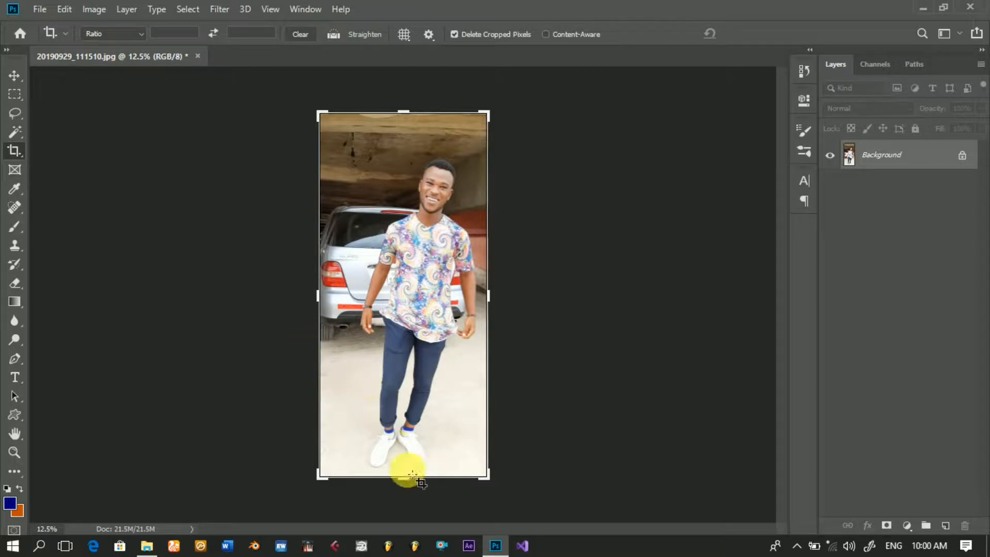
pyautogui.moveTo(410, 484); pyautogui.dragTo(405, 348)
pyautogui.moveTo(324, 305); pyautogui.dragTo(459, 300)
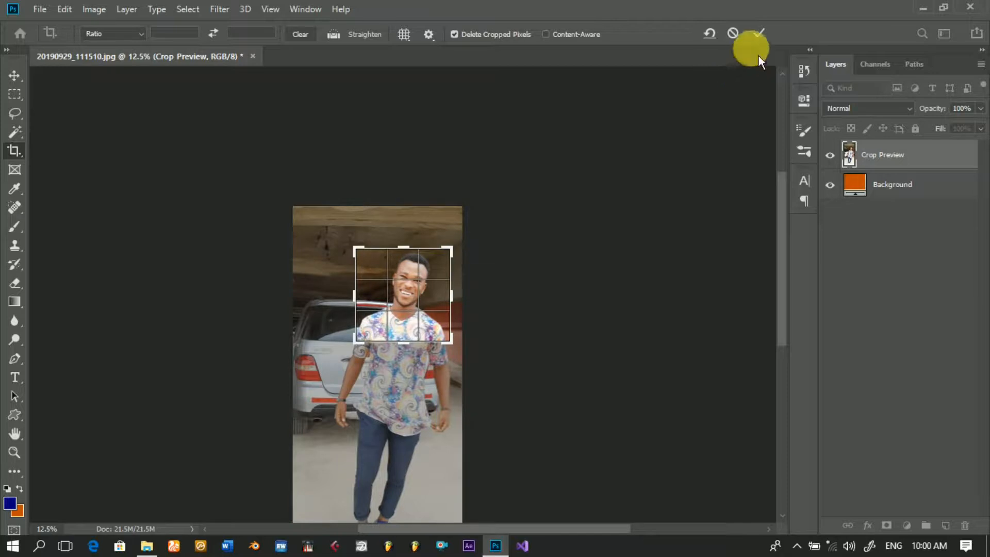
pyautogui.click(759, 34)
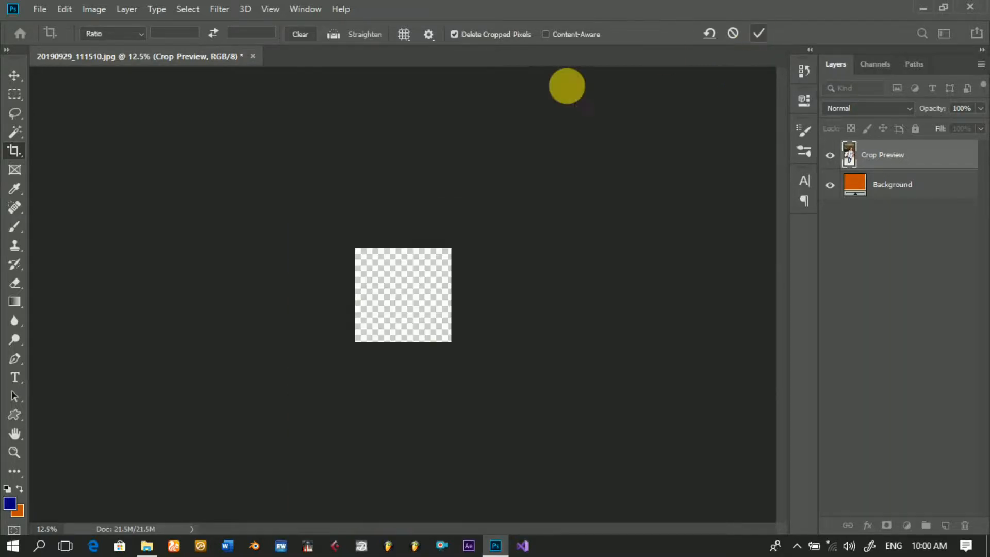
pyautogui.click(16, 80)
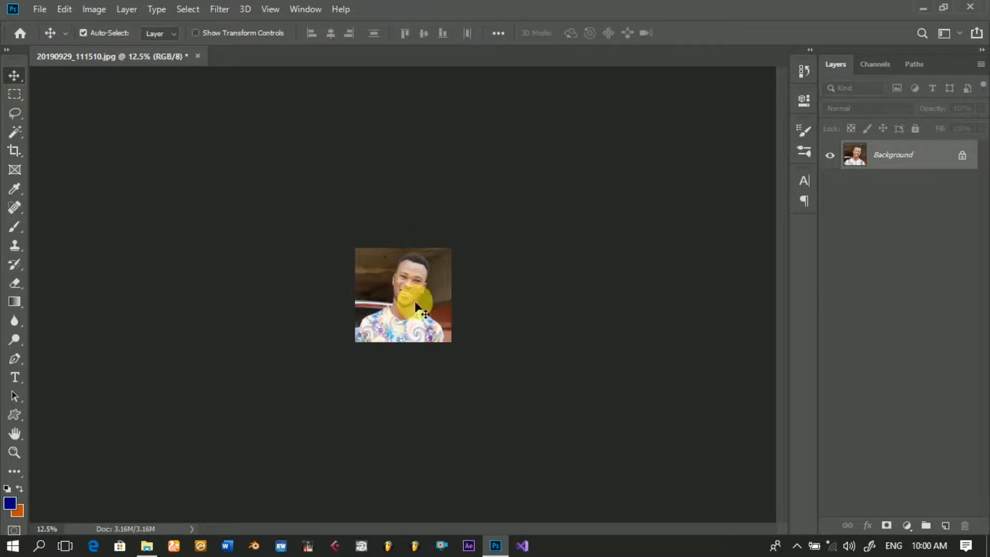
# Step: Apply the Sharpen filter to the cropped portrait
pyautogui.click(14, 455)
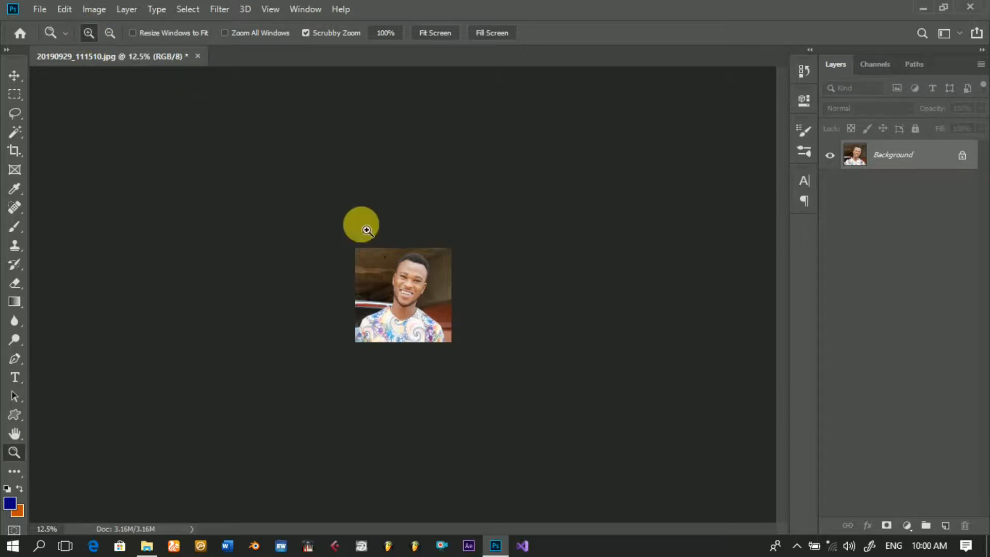
pyautogui.click(418, 298)
pyautogui.click(418, 298)
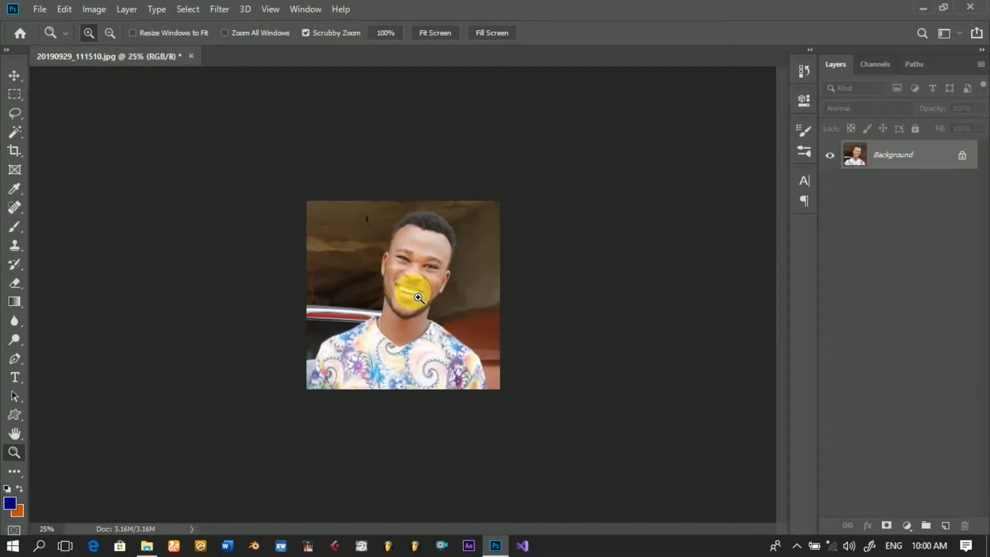
pyautogui.click(418, 298)
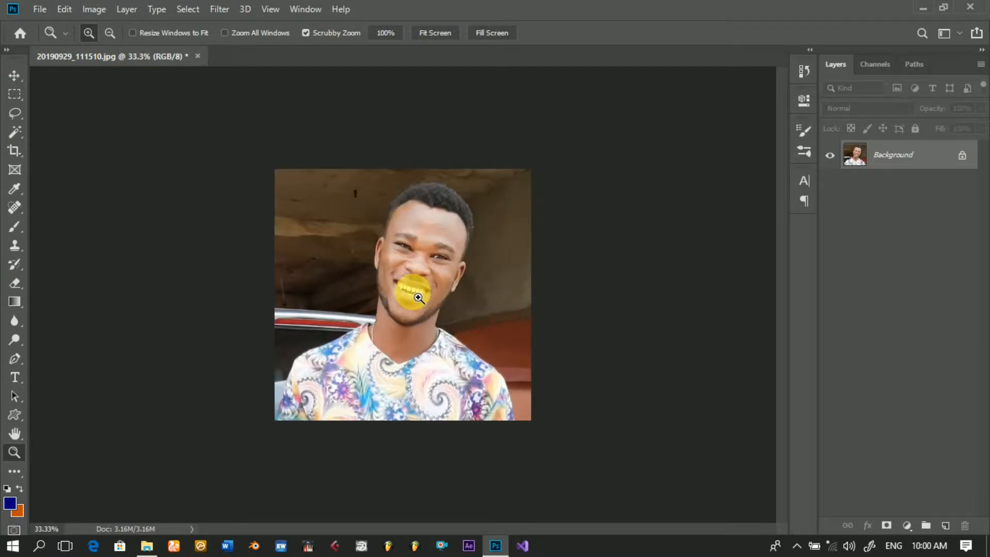
pyautogui.click(418, 297)
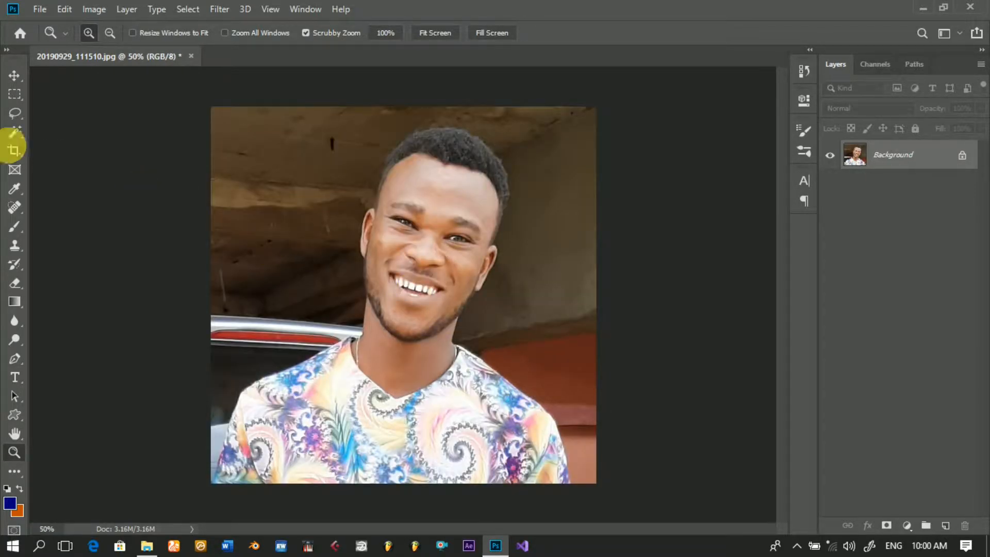
pyautogui.click(14, 79)
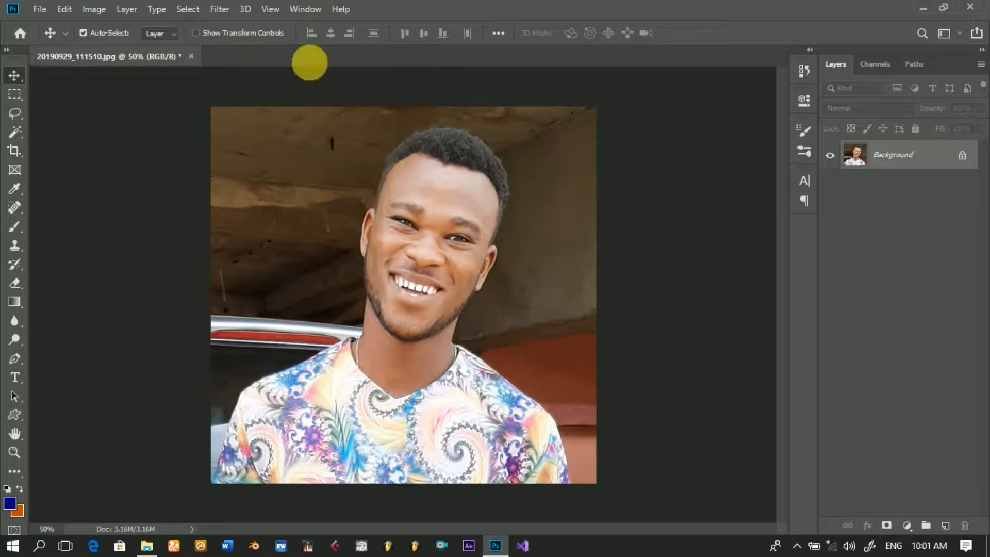
pyautogui.click(229, 14)
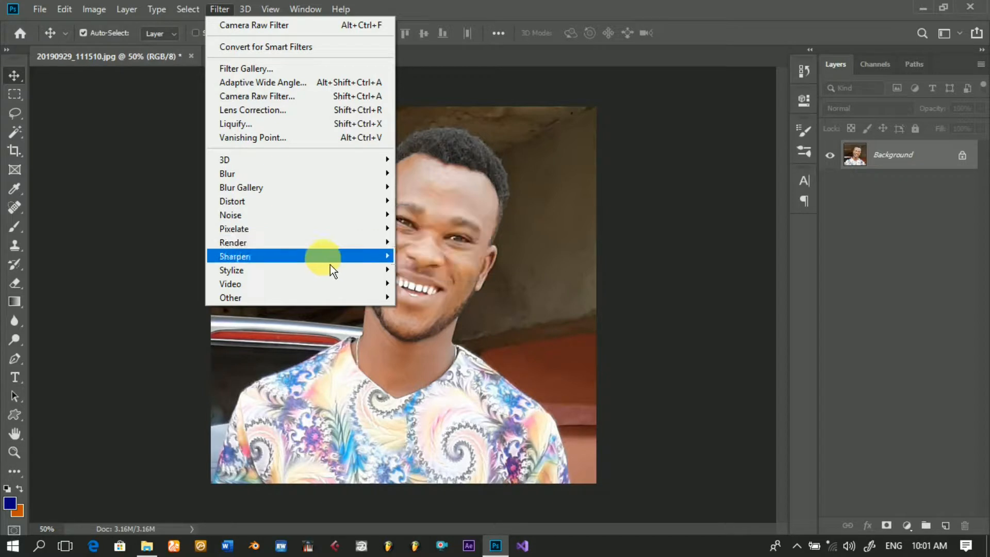
pyautogui.moveTo(330, 265)
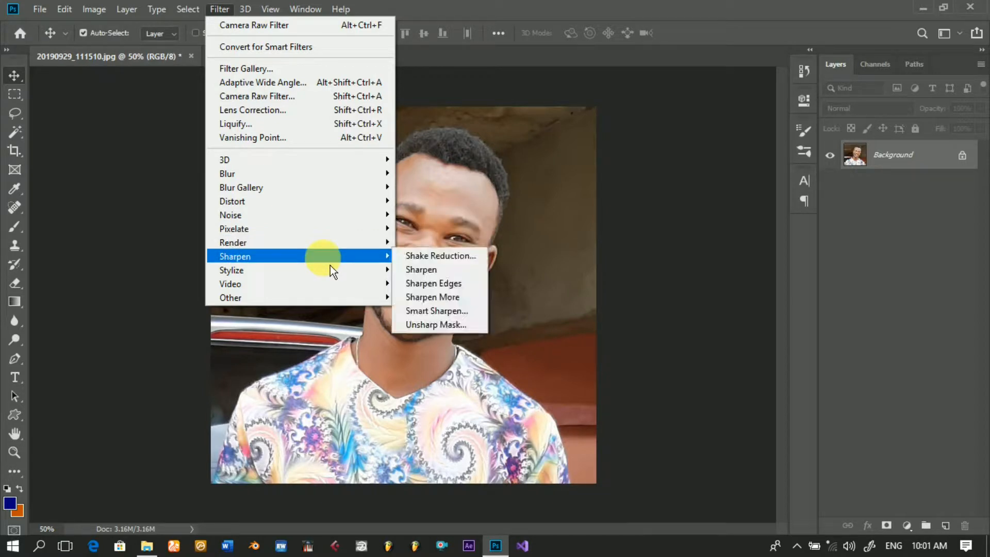
pyautogui.click(441, 275)
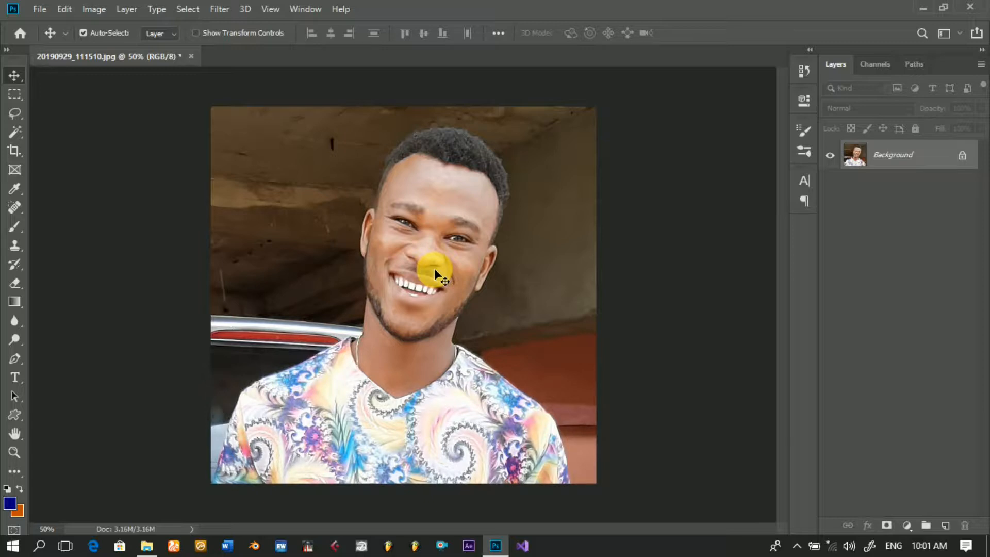
# Step: Duplicate the Background layer as Background copy, and duplicate that copy as Background copy 2
pyautogui.rightClick(924, 165)
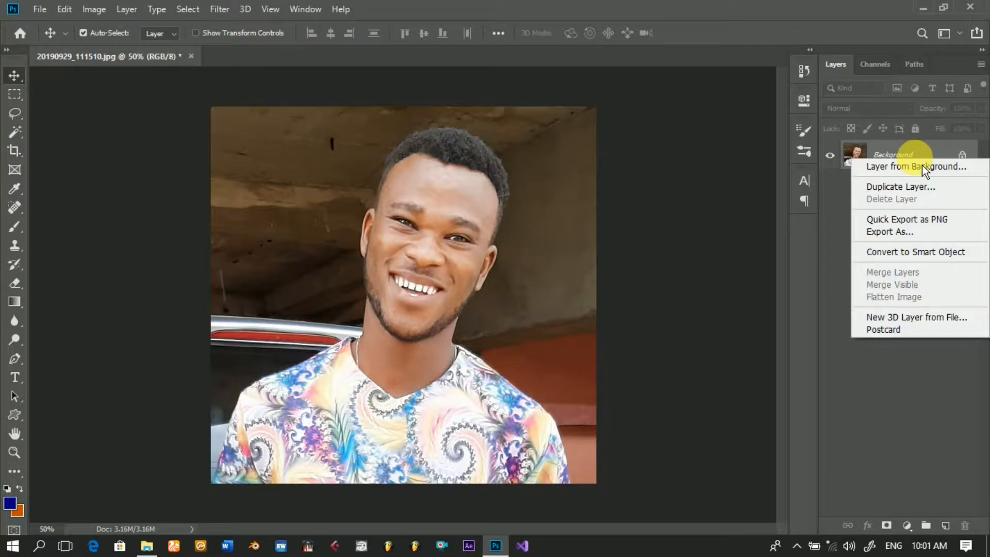
pyautogui.click(904, 190)
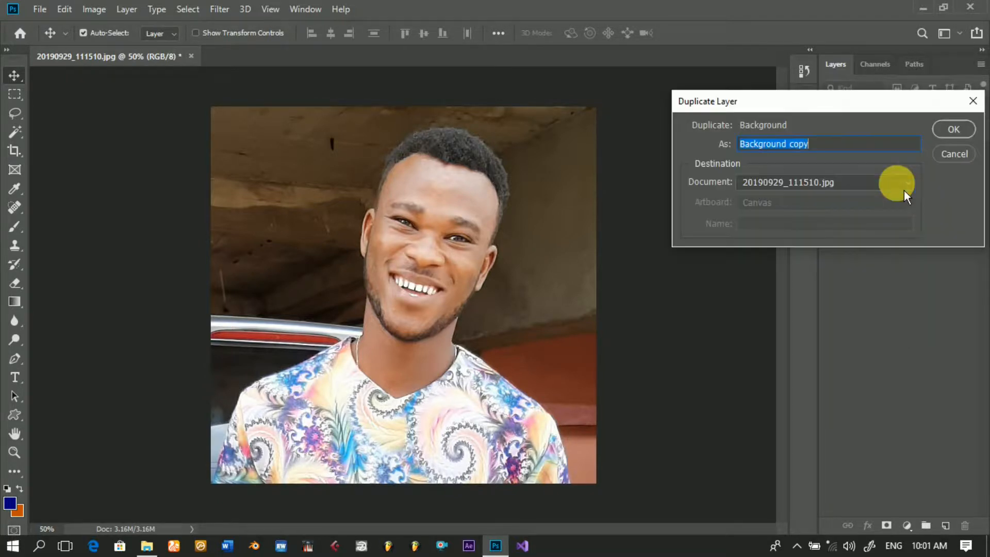
pyautogui.click(950, 129)
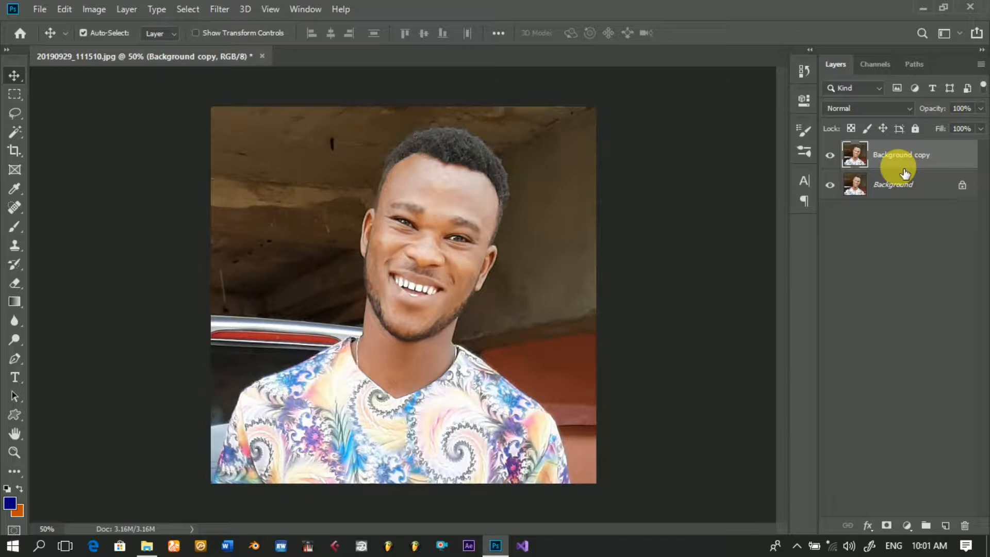
pyautogui.rightClick(918, 162)
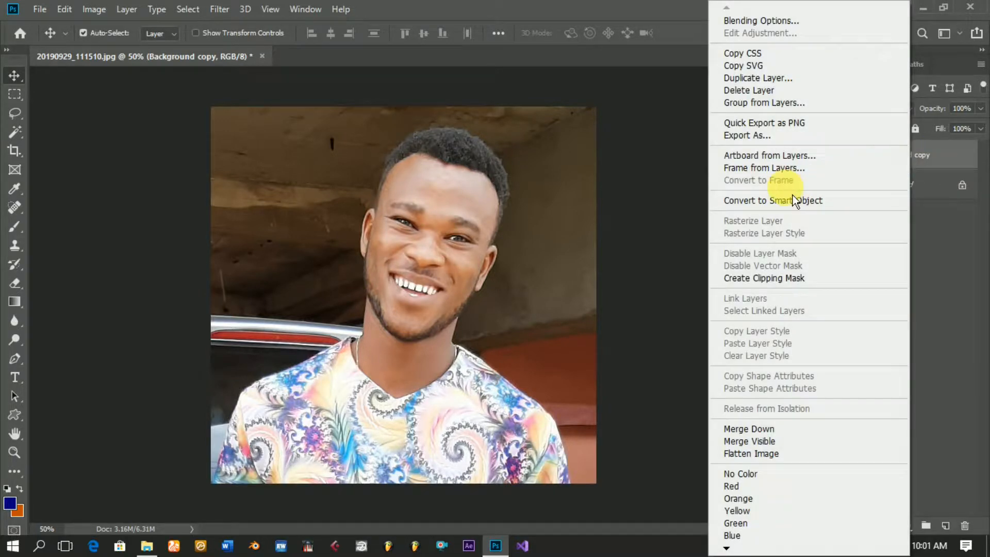
pyautogui.click(775, 79)
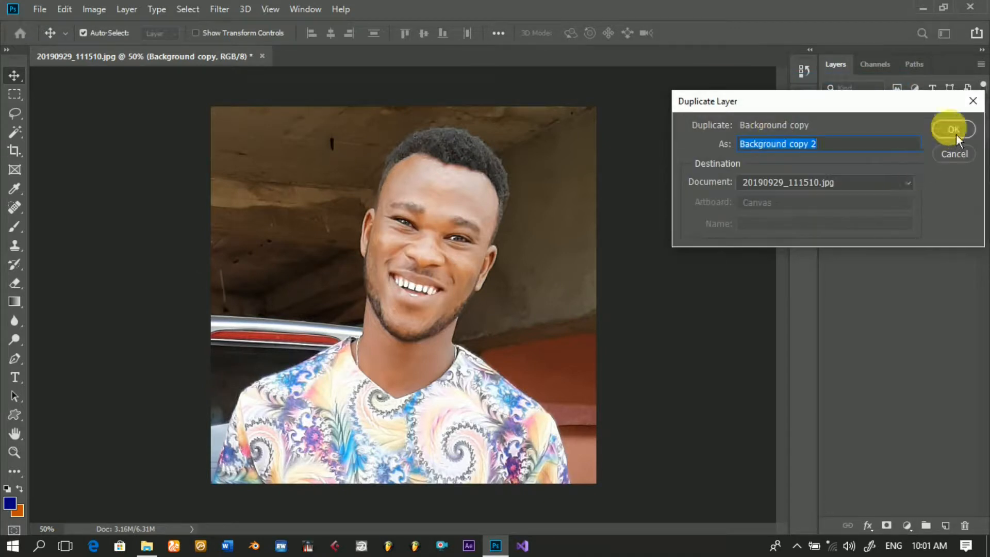
pyautogui.click(956, 132)
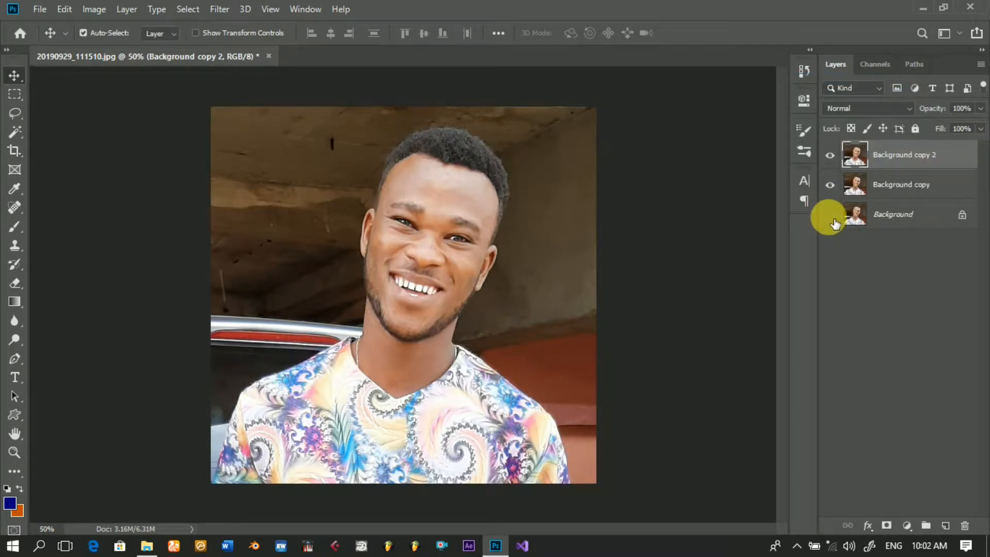
# Step: Hide the original Background layer and set the blend mode of Background copy 2 to Overlay
pyautogui.click(831, 215)
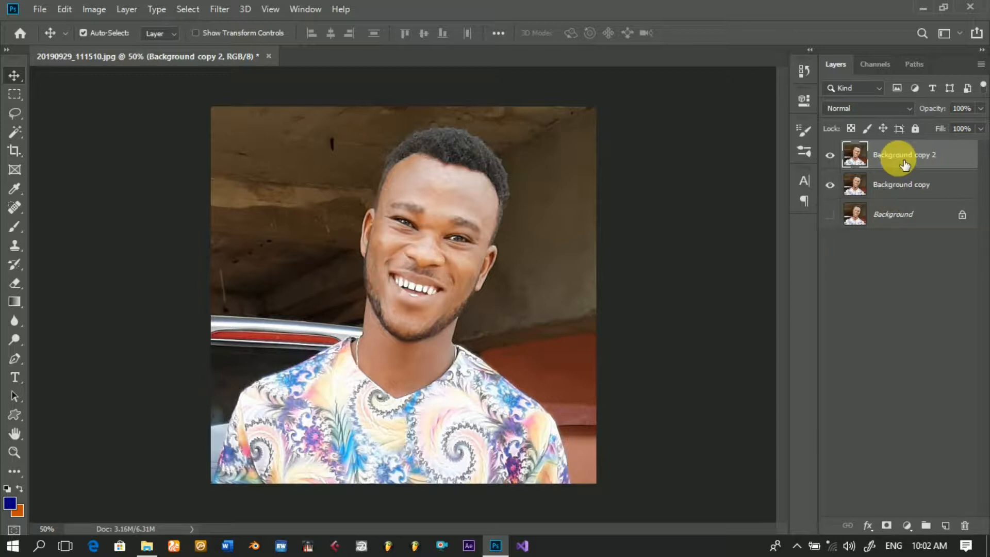
pyautogui.click(904, 115)
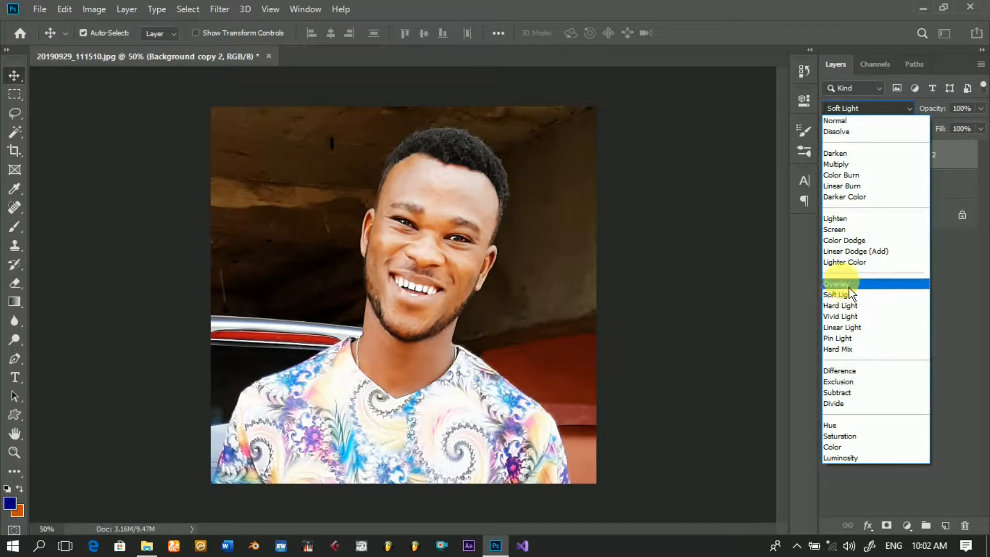
pyautogui.click(849, 287)
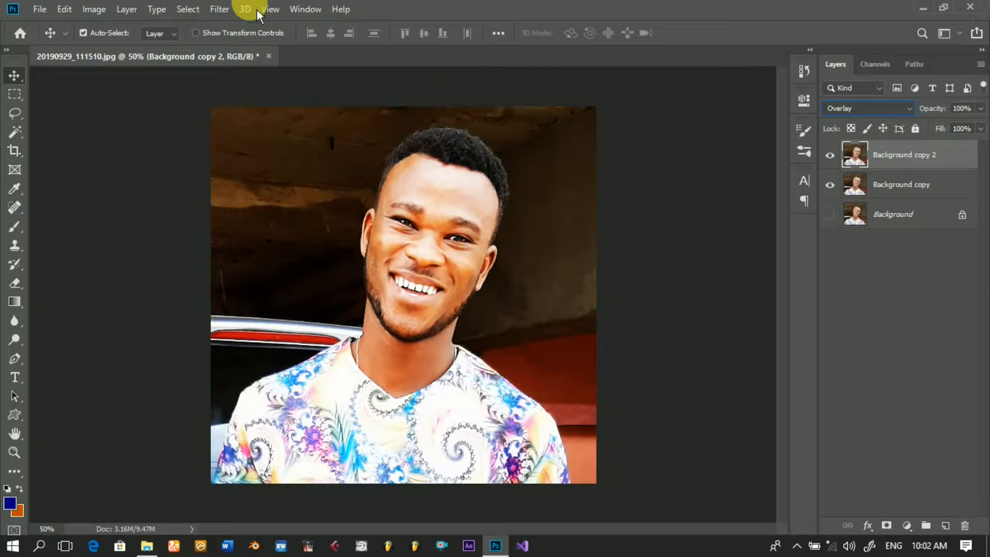
# Step: Apply a High Pass filter with a radius of 0.9 pixels to the Background copy 2 layer
pyautogui.click(225, 11)
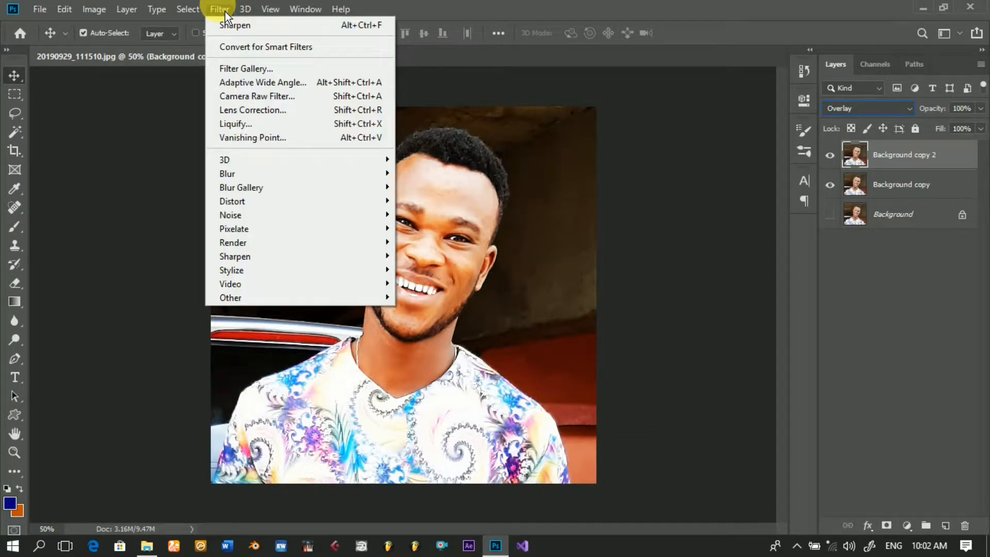
pyautogui.moveTo(266, 276)
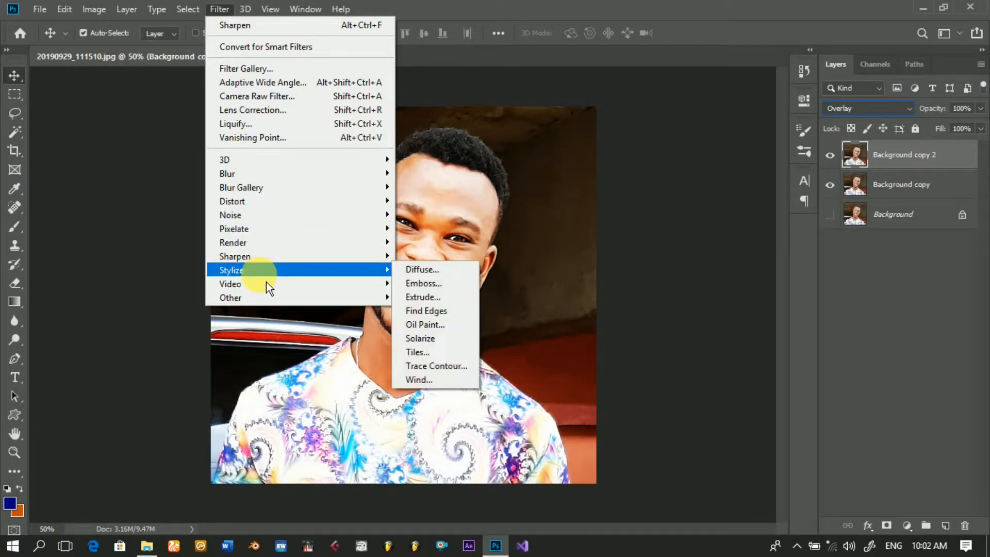
pyautogui.moveTo(291, 303)
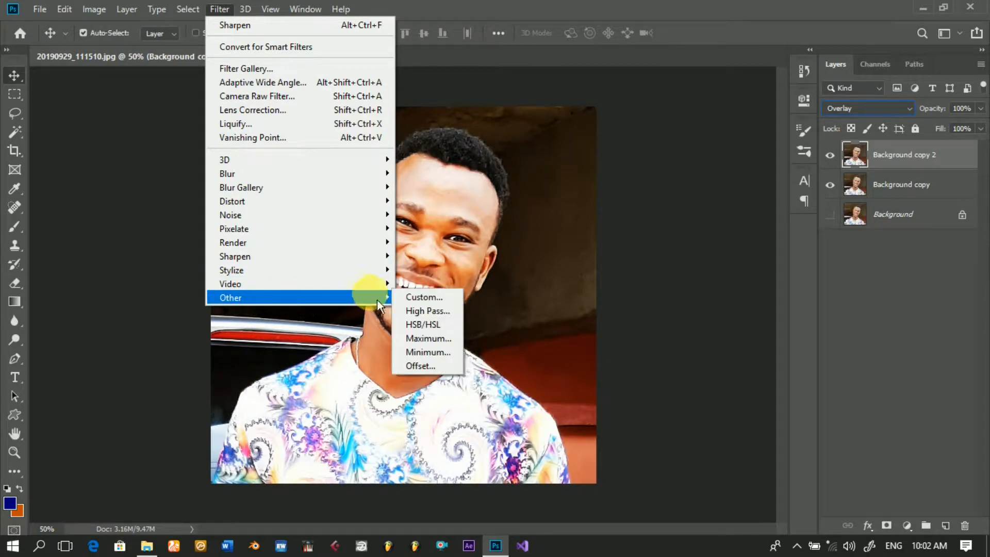
pyautogui.click(419, 316)
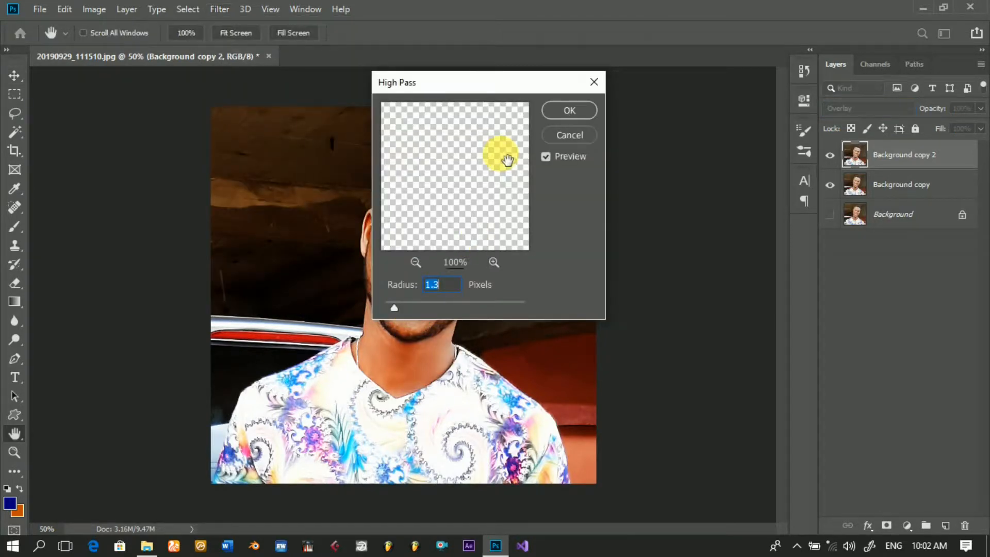
pyautogui.moveTo(484, 99); pyautogui.dragTo(641, 76)
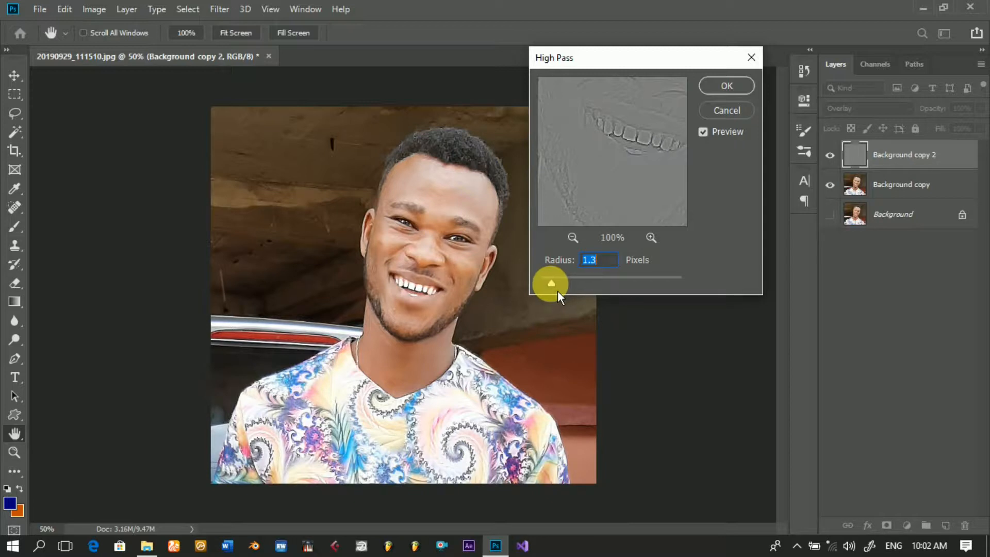
pyautogui.moveTo(556, 290); pyautogui.dragTo(555, 290)
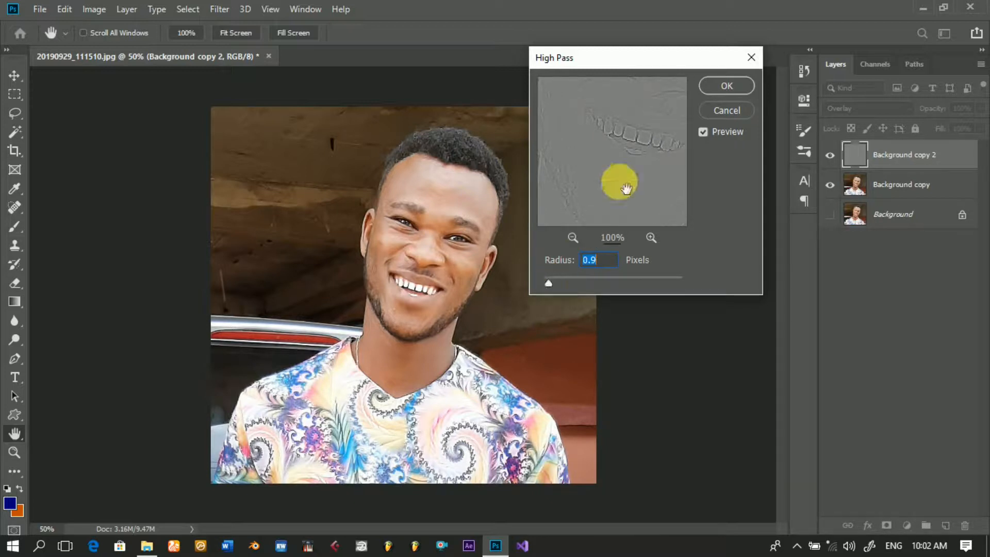
pyautogui.moveTo(617, 177); pyautogui.dragTo(624, 196)
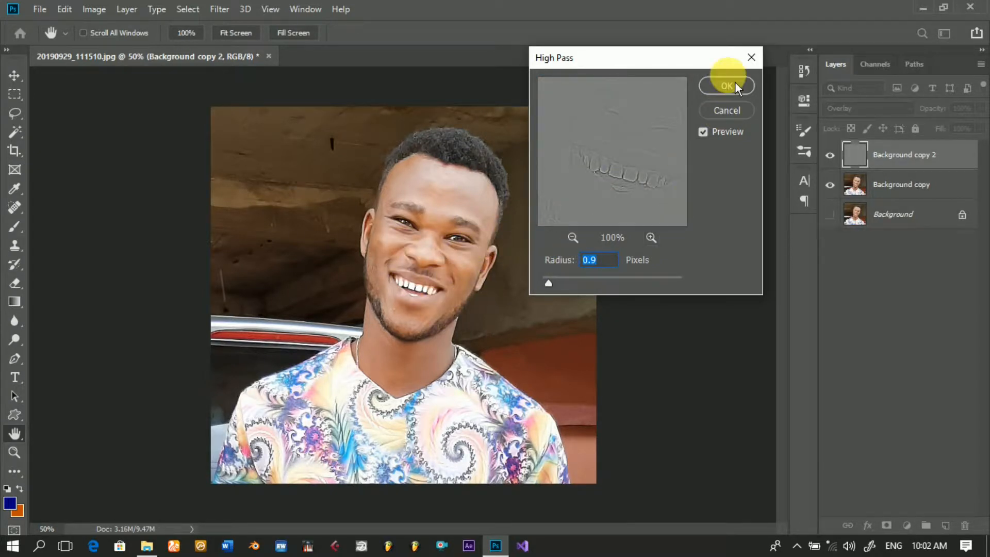
pyautogui.click(728, 94)
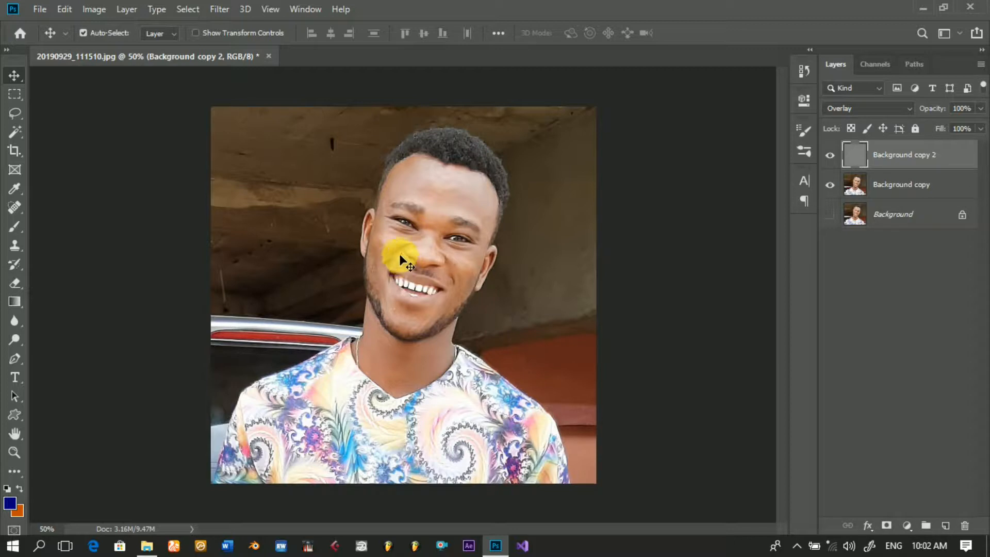
# Step: Merge the Background copy and Background copy 2 layers into a single layer
pyautogui.click(221, 10)
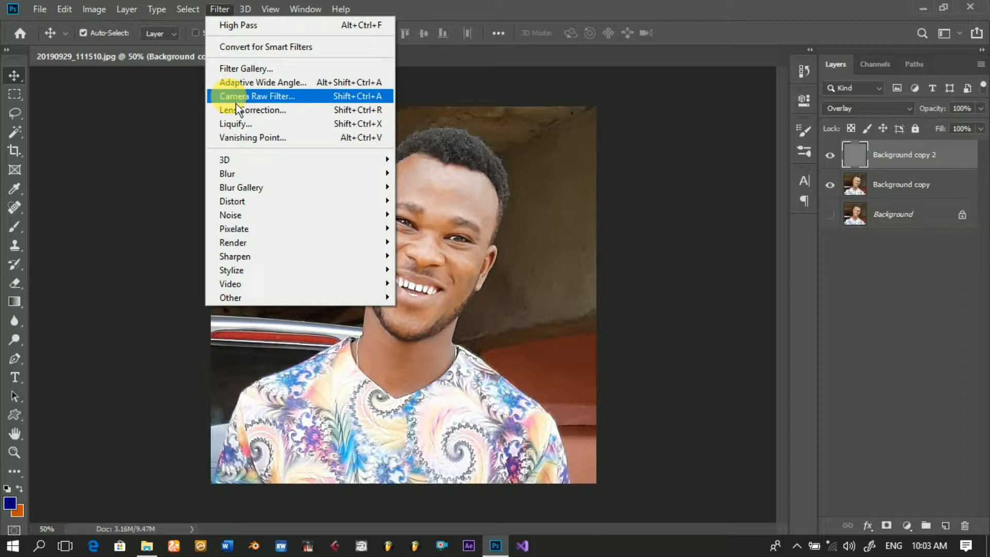
pyautogui.click(455, 8)
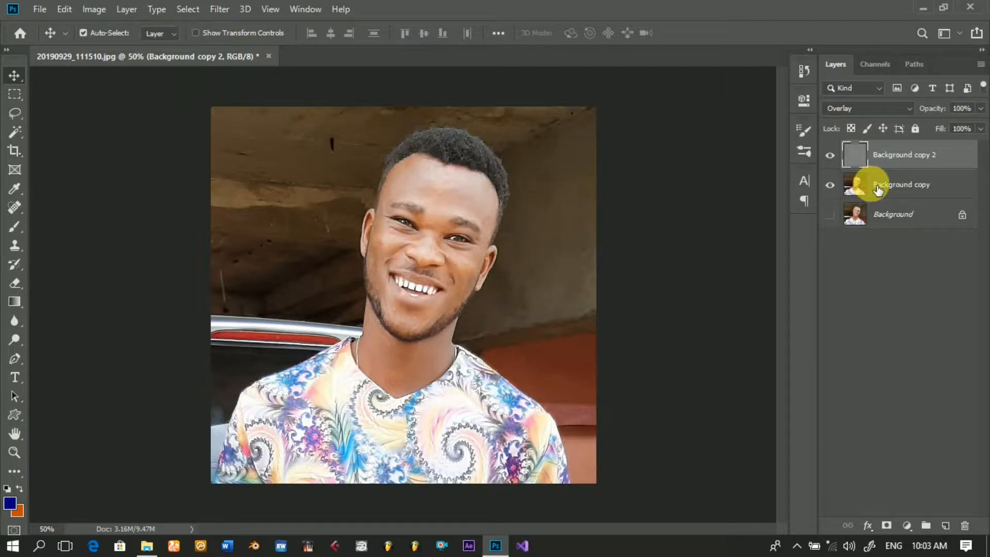
pyautogui.keyDown('ctrl'); pyautogui.click(912, 186); pyautogui.keyUp('ctrl')
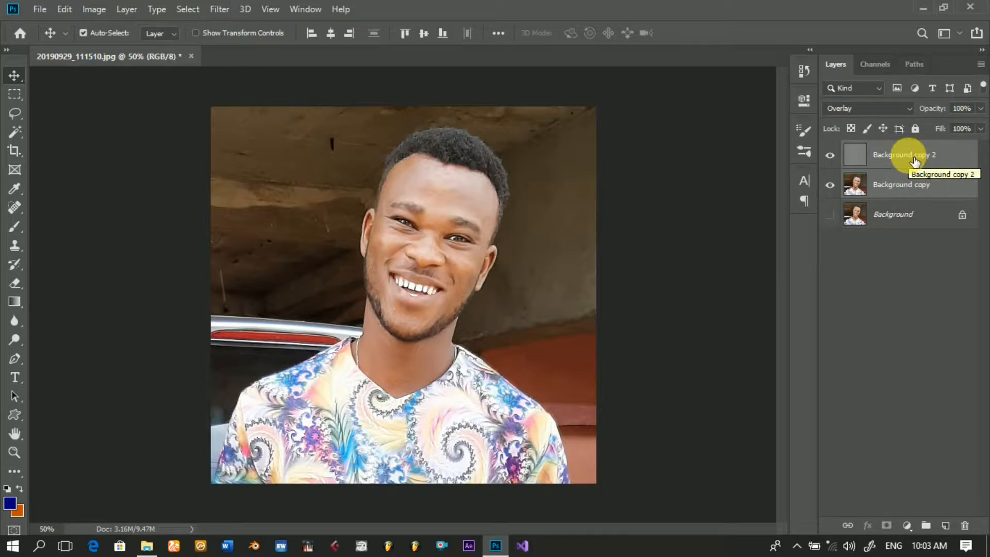
pyautogui.rightClick(897, 191)
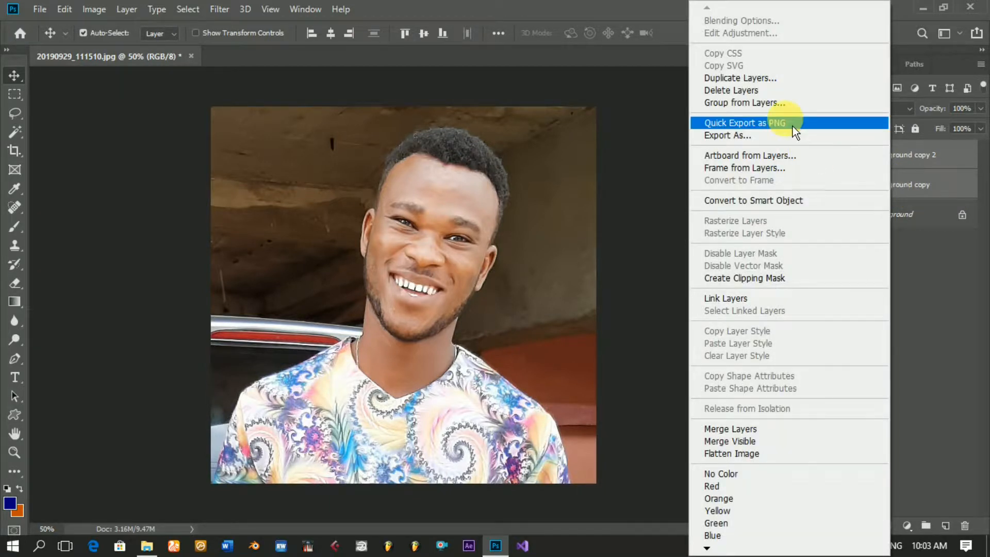
pyautogui.click(727, 434)
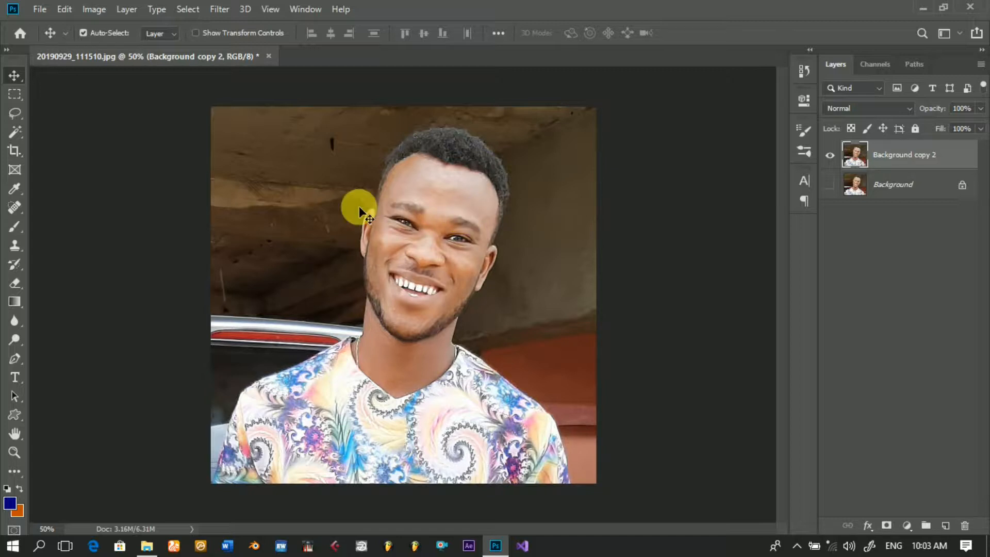
pyautogui.click(22, 364)
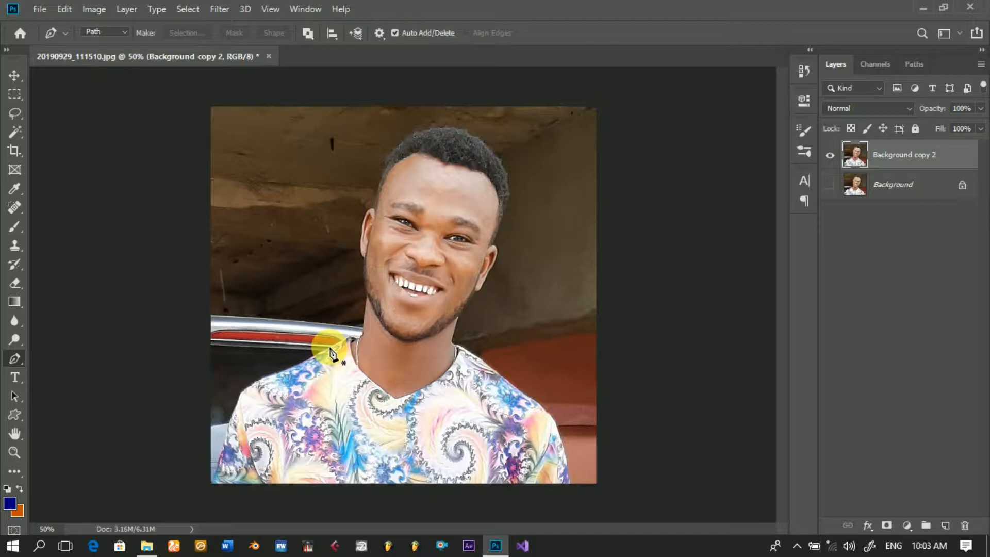
pyautogui.click(25, 134)
pyautogui.click(57, 137)
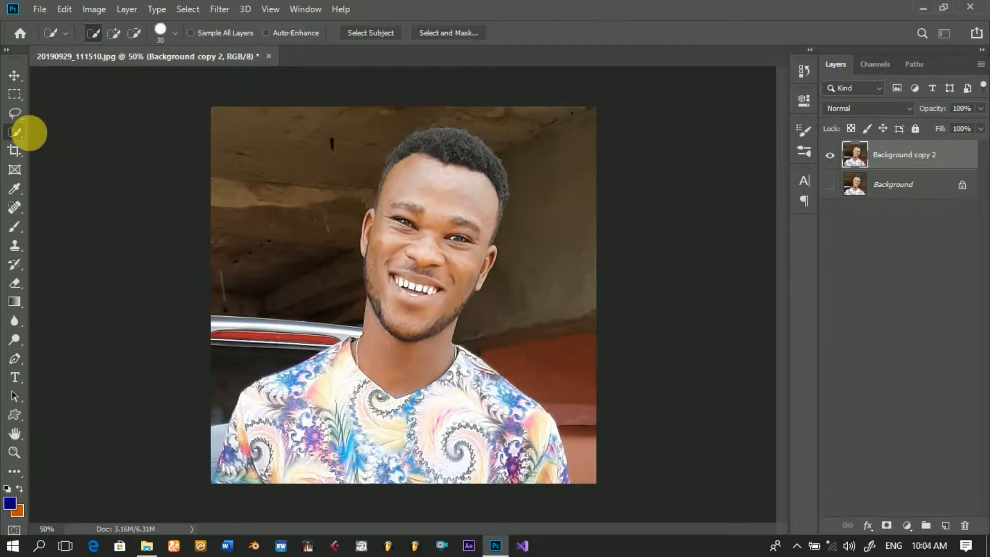
pyautogui.click(25, 138)
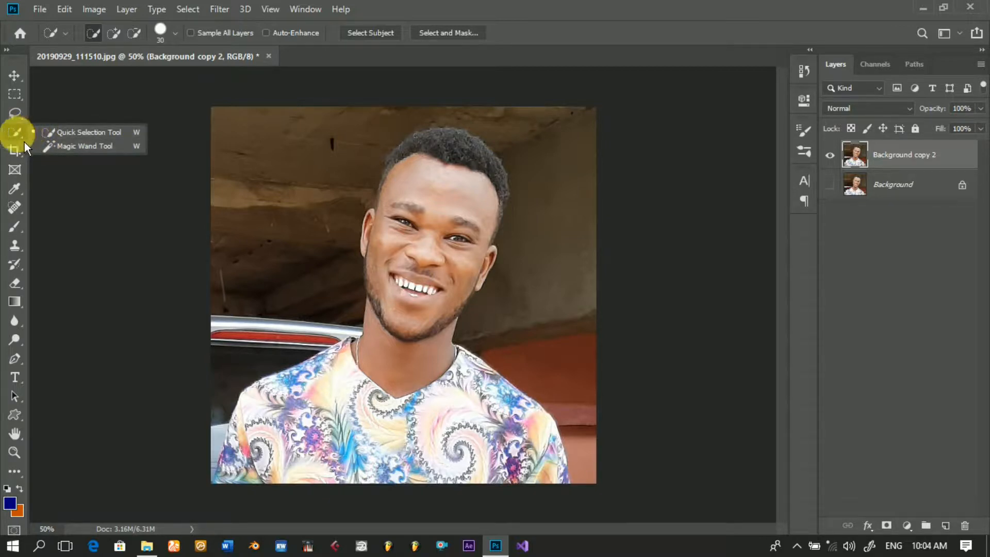
# Step: Start a Pen tool path at the photo's bottom edge and trace the outer edge of the left sleeve upward at 200% zoom
pyautogui.click(22, 363)
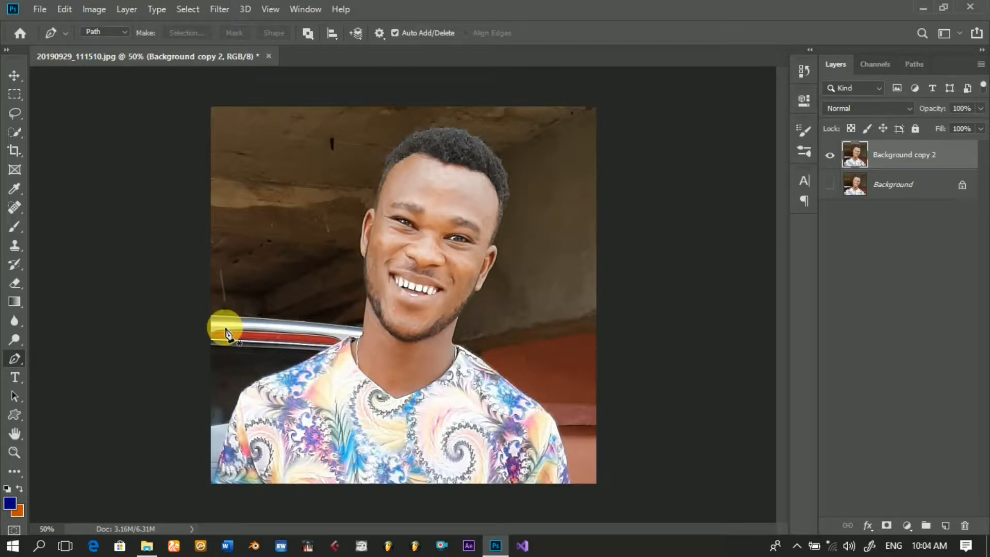
pyautogui.click(229, 479)
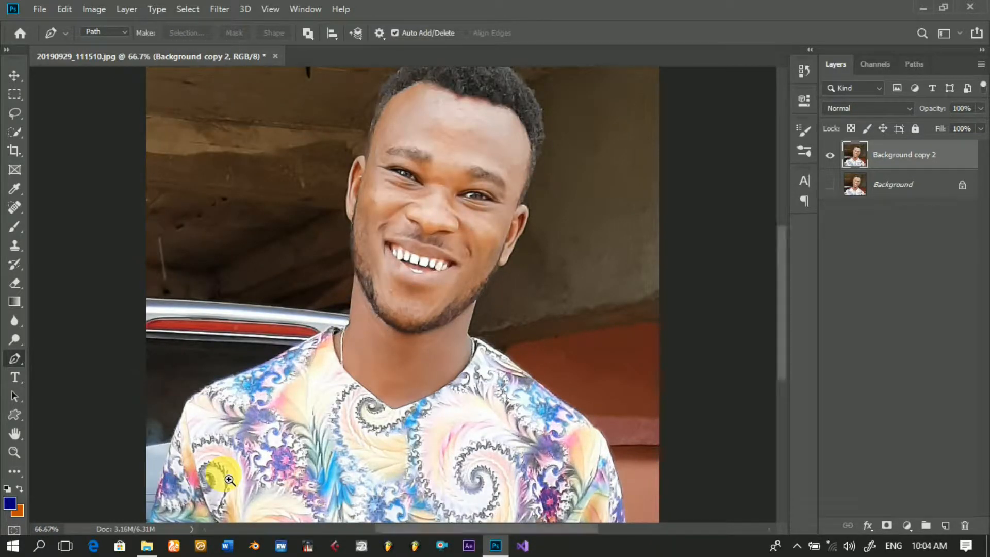
pyautogui.click(229, 479)
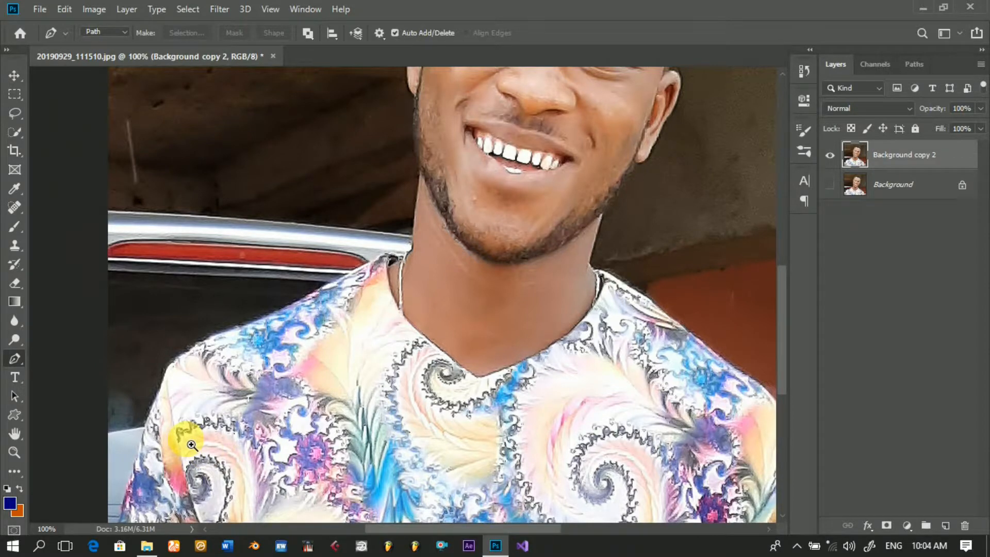
pyautogui.click(191, 444)
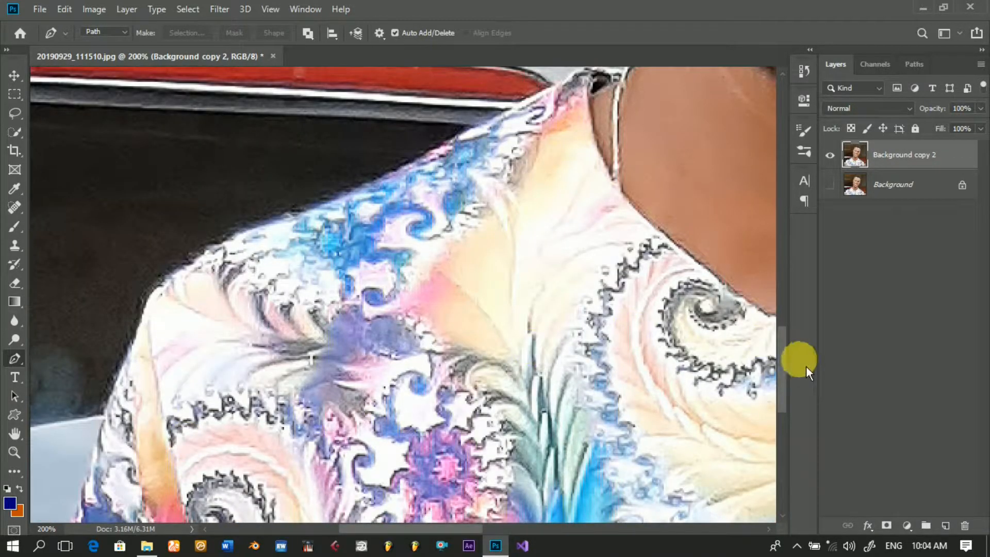
pyautogui.moveTo(787, 370); pyautogui.dragTo(778, 412)
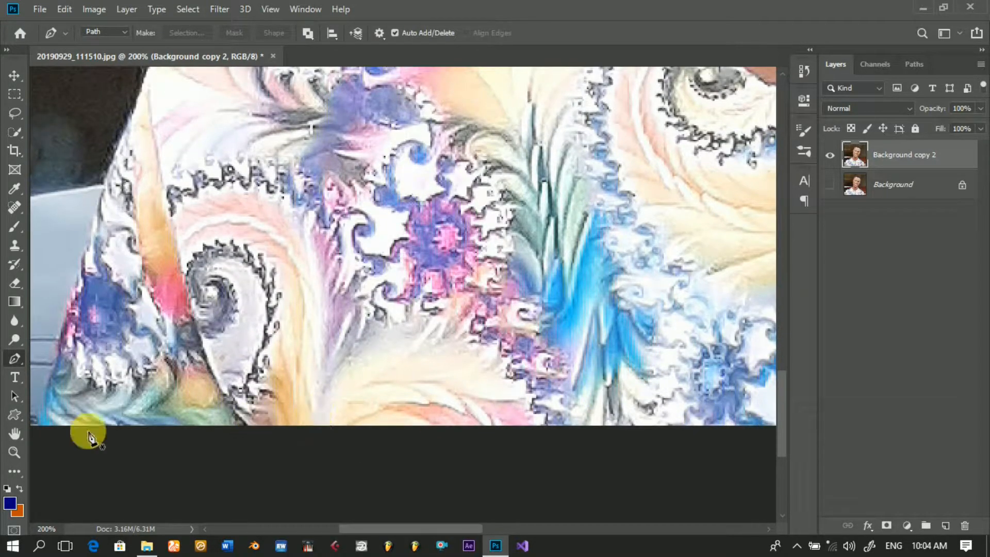
pyautogui.click(37, 422)
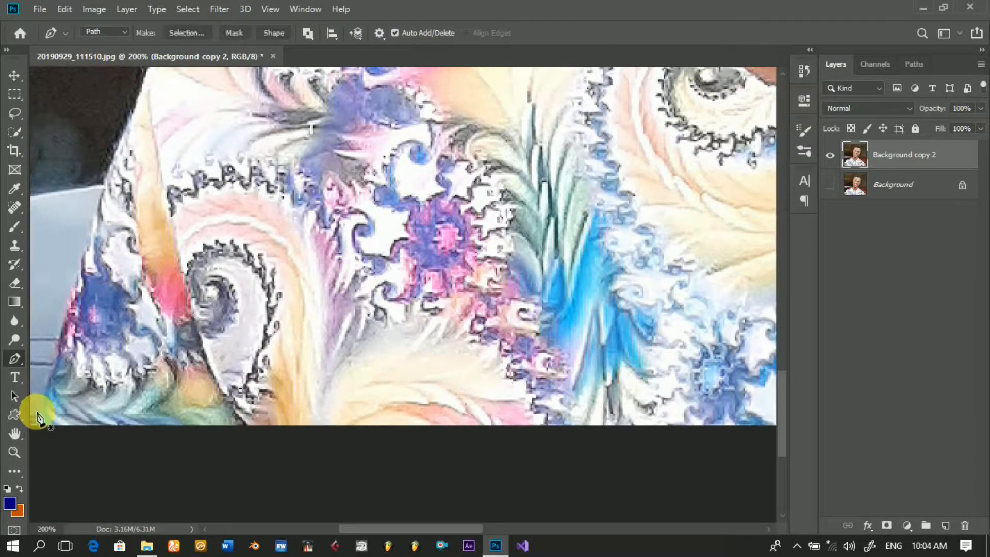
pyautogui.click(36, 409)
pyautogui.click(43, 390)
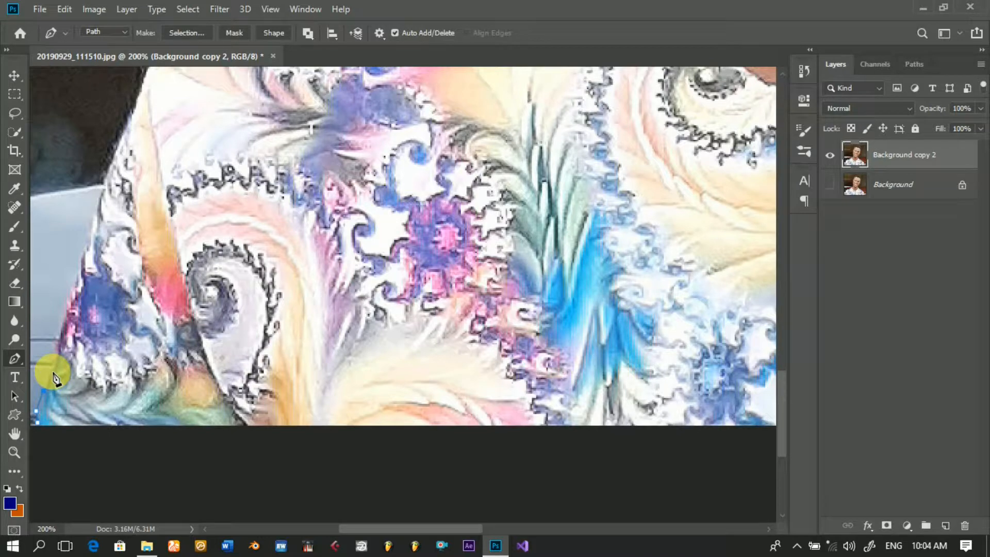
pyautogui.click(52, 371)
pyautogui.click(55, 353)
pyautogui.click(58, 337)
pyautogui.click(62, 310)
pyautogui.click(66, 294)
pyautogui.click(75, 272)
pyautogui.click(84, 250)
pyautogui.click(92, 227)
pyautogui.click(101, 188)
pyautogui.click(114, 152)
pyautogui.click(124, 127)
pyautogui.click(137, 96)
# Step: Continue the path along the top of the left shoulder to the collar at the base of the neck
pyautogui.scroll(4, 209, 184)
pyautogui.click(204, 198)
pyautogui.click(230, 183)
pyautogui.click(256, 172)
pyautogui.click(281, 163)
pyautogui.click(307, 153)
pyautogui.click(333, 140)
pyautogui.click(361, 130)
pyautogui.scroll(6, 463, 145)
pyautogui.click(495, 340)
pyautogui.click(546, 308)
pyautogui.click(593, 285)
pyautogui.click(621, 286)
pyautogui.click(638, 277)
# Step: Continue the path up the left side of the neck and jaw to the bottom of the ear
pyautogui.click(642, 239)
pyautogui.click(644, 199)
pyautogui.click(648, 178)
pyautogui.click(649, 157)
pyautogui.click(653, 133)
pyautogui.click(650, 117)
pyautogui.click(652, 108)
pyautogui.click(644, 93)
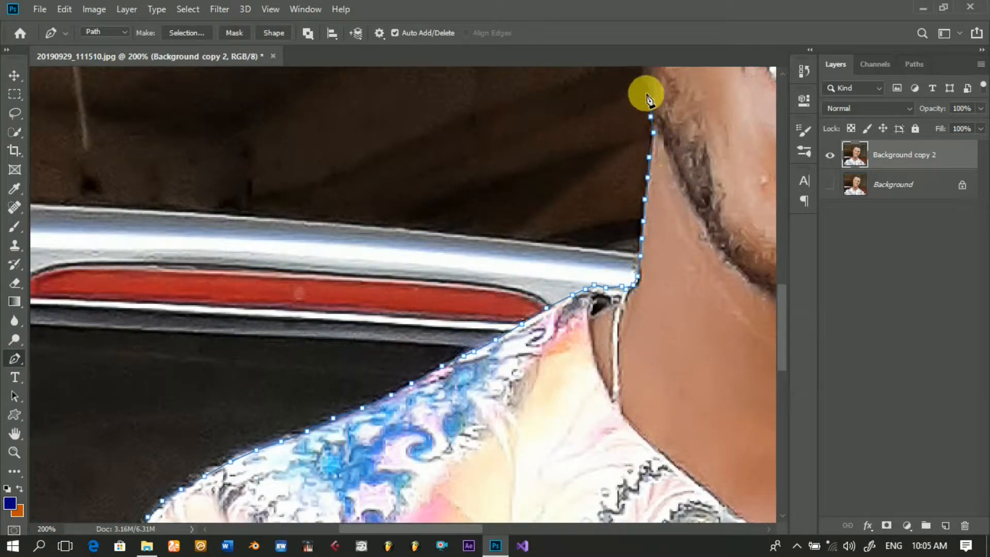
pyautogui.moveTo(478, 530); pyautogui.dragTo(517, 530)
pyautogui.moveTo(782, 315); pyautogui.dragTo(784, 267)
pyautogui.click(436, 326)
pyautogui.click(434, 280)
pyautogui.click(434, 248)
pyautogui.click(430, 216)
# Step: Trace the path around the outer edge of the left ear to where it meets the head
pyautogui.click(422, 179)
pyautogui.click(423, 148)
pyautogui.click(426, 131)
pyautogui.click(427, 115)
pyautogui.scroll(5, 434, 87)
pyautogui.click(432, 304)
pyautogui.click(436, 286)
pyautogui.click(440, 270)
pyautogui.click(450, 256)
pyautogui.click(457, 248)
pyautogui.click(463, 247)
pyautogui.click(475, 249)
# Step: Continue the path from the left ear up the temple and along the left edge of the hair
pyautogui.moveTo(469, 532); pyautogui.dragTo(492, 532)
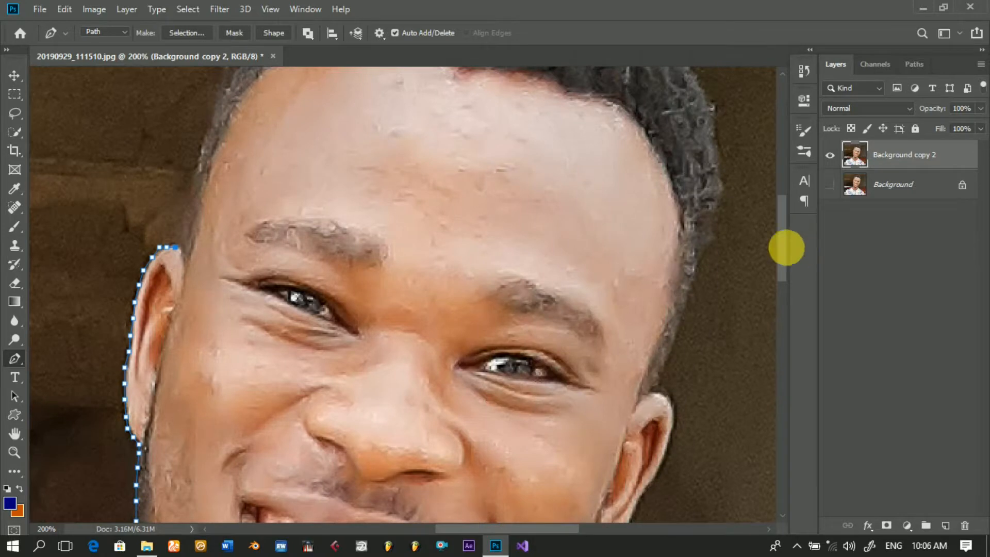
pyautogui.moveTo(784, 247); pyautogui.dragTo(784, 227)
pyautogui.click(189, 318)
pyautogui.click(190, 295)
pyautogui.click(197, 269)
pyautogui.click(223, 192)
pyautogui.click(227, 169)
pyautogui.click(233, 153)
pyautogui.click(244, 134)
pyautogui.click(257, 120)
pyautogui.click(285, 96)
# Step: Continue the path over the top of the hair to the upper right of the head
pyautogui.scroll(2, 756, 267)
pyautogui.click(327, 129)
pyautogui.click(363, 109)
pyautogui.click(418, 96)
pyautogui.click(476, 94)
pyautogui.click(521, 101)
pyautogui.click(559, 114)
pyautogui.click(597, 132)
pyautogui.click(635, 167)
# Step: Continue the path down the right edge of the hair to the top of the right ear
pyautogui.click(673, 208)
pyautogui.click(694, 251)
pyautogui.click(713, 280)
pyautogui.click(718, 345)
pyautogui.click(721, 361)
pyautogui.click(714, 405)
pyautogui.click(705, 433)
pyautogui.moveTo(780, 217); pyautogui.dragTo(778, 262)
pyautogui.click(697, 209)
pyautogui.click(678, 268)
pyautogui.click(658, 318)
# Step: Trace the path around the outer edge of the right ear down to the lobe
pyautogui.click(670, 338)
pyautogui.click(674, 356)
pyautogui.click(667, 383)
pyautogui.click(655, 413)
pyautogui.click(640, 434)
pyautogui.click(632, 451)
pyautogui.click(621, 474)
pyautogui.click(613, 490)
pyautogui.click(601, 509)
pyautogui.click(588, 513)
pyautogui.click(580, 508)
# Step: Continue the path down the right side of the jaw and neck to the shirt collar
pyautogui.moveTo(784, 270); pyautogui.dragTo(783, 326)
pyautogui.click(549, 273)
pyautogui.click(538, 293)
pyautogui.click(524, 309)
pyautogui.click(514, 334)
pyautogui.click(505, 356)
pyautogui.click(494, 383)
pyautogui.click(490, 418)
# Step: Continue the path from the collar along the right shoulder and onto the right sleeve
pyautogui.click(522, 433)
pyautogui.click(586, 472)
pyautogui.moveTo(782, 291); pyautogui.dragTo(784, 347)
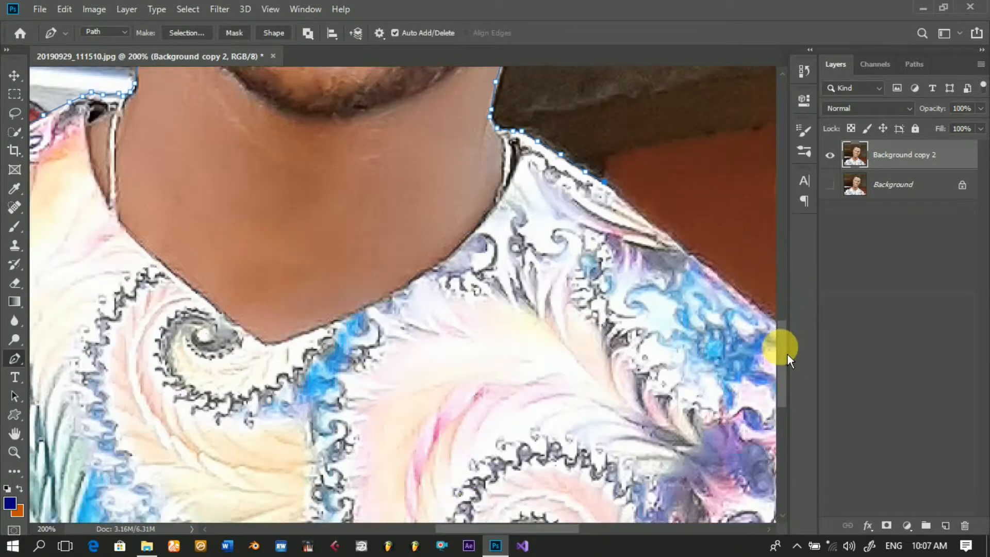
pyautogui.moveTo(464, 529); pyautogui.dragTo(513, 526)
pyautogui.click(359, 184)
pyautogui.click(426, 240)
pyautogui.click(514, 314)
pyautogui.click(556, 342)
pyautogui.click(603, 381)
pyautogui.click(627, 405)
pyautogui.click(651, 427)
pyautogui.click(670, 474)
pyautogui.click(679, 498)
# Step: Finish the path down the right sleeve and close it along the photo's bottom edge at its starting anchor point
pyautogui.moveTo(783, 387); pyautogui.dragTo(782, 442)
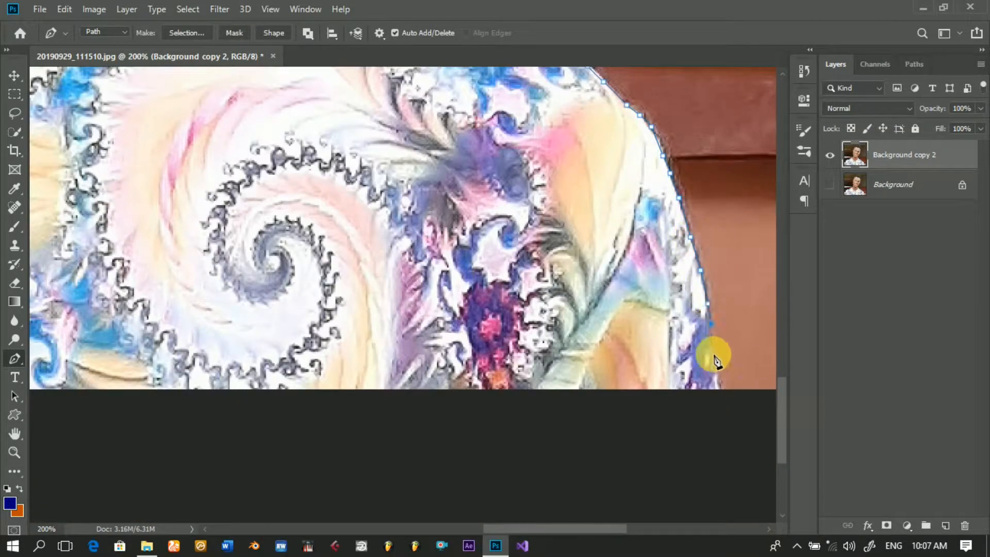
pyautogui.moveTo(548, 528); pyautogui.dragTo(376, 527)
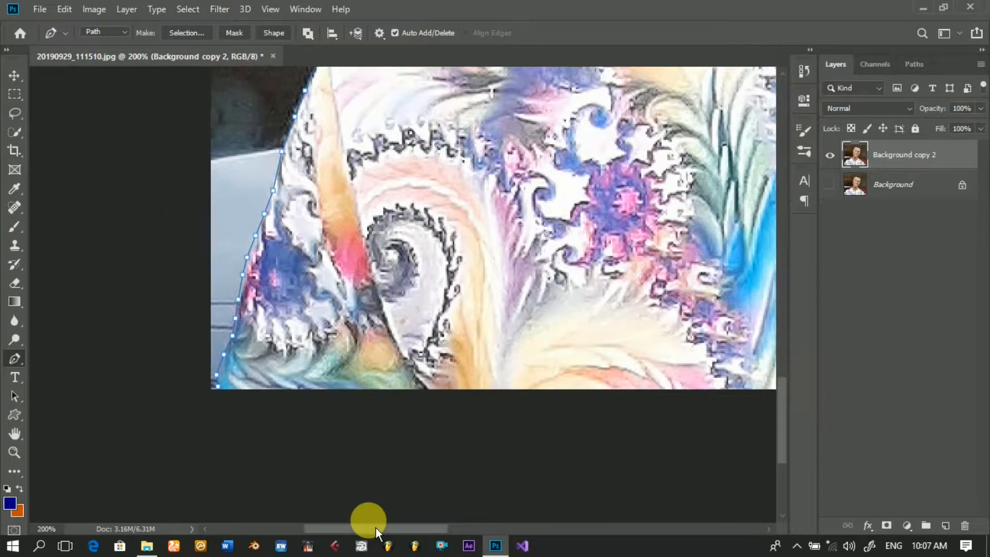
pyautogui.click(223, 387)
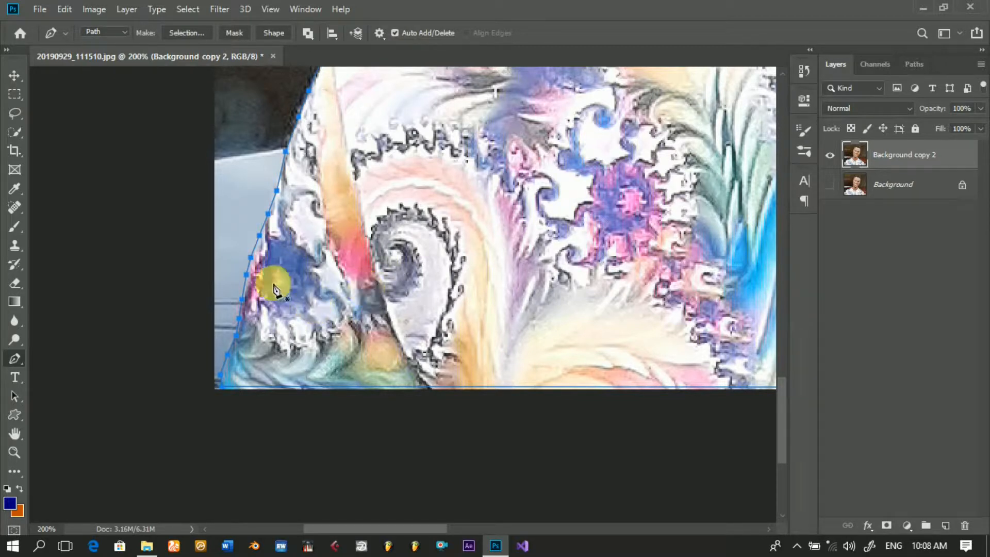
# Step: Examine the closed path around the man's whole outline at 66.67% zoom
pyautogui.click(15, 453)
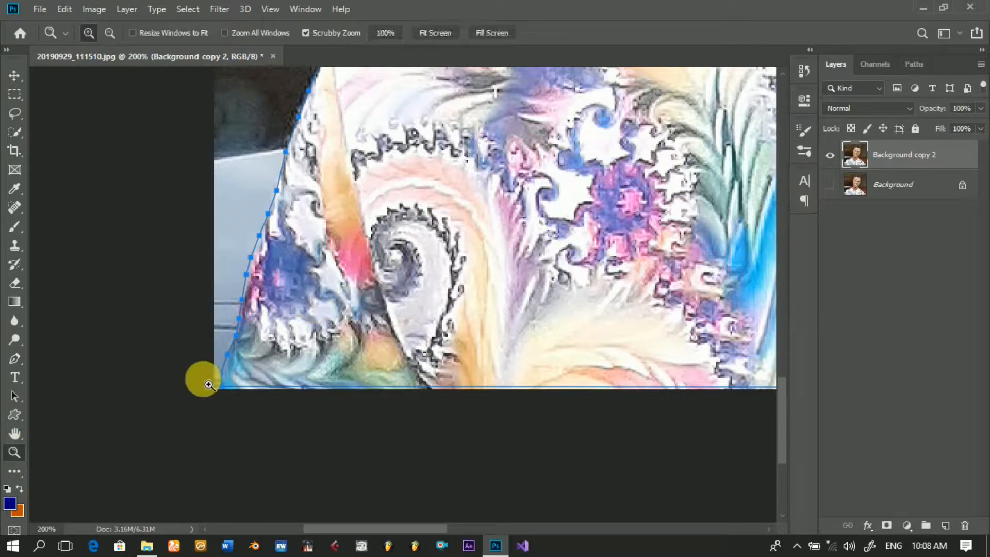
pyautogui.hotkey('alt', 'space')
pyautogui.press('Escape')
pyautogui.hotkey('alt', 'space')
pyautogui.press('Escape')
pyautogui.hotkey('alt', 'space')
pyautogui.press('Escape')
pyautogui.hotkey('alt', 'space')
pyautogui.keyDown('alt'); pyautogui.click(444, 226); pyautogui.keyUp('alt')
pyautogui.hotkey('alt', 'space')
pyautogui.press('Escape')
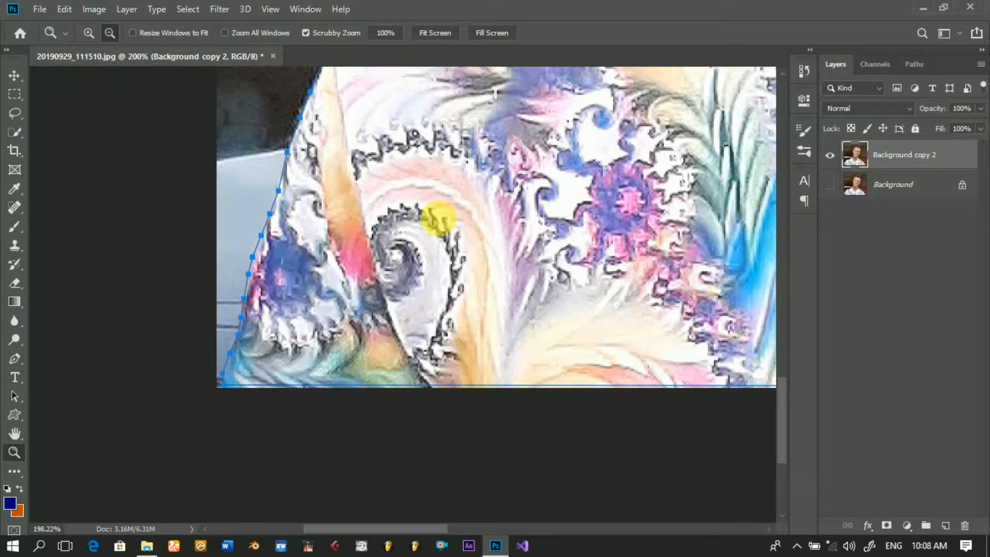
pyautogui.keyDown('alt'); pyautogui.click(444, 226); pyautogui.keyUp('alt')
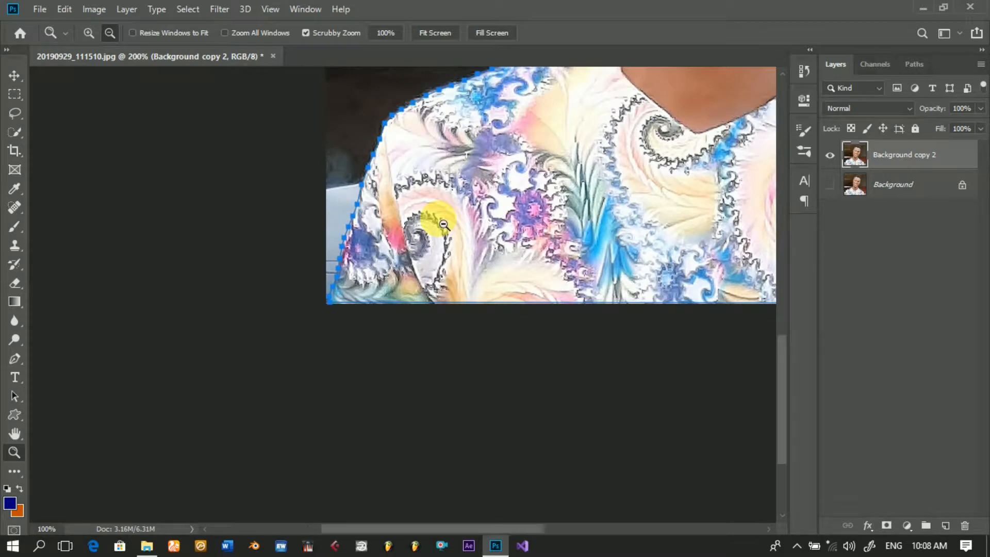
pyautogui.keyDown('alt'); pyautogui.click(445, 227); pyautogui.keyUp('alt')
pyautogui.hotkey('alt', 'space')
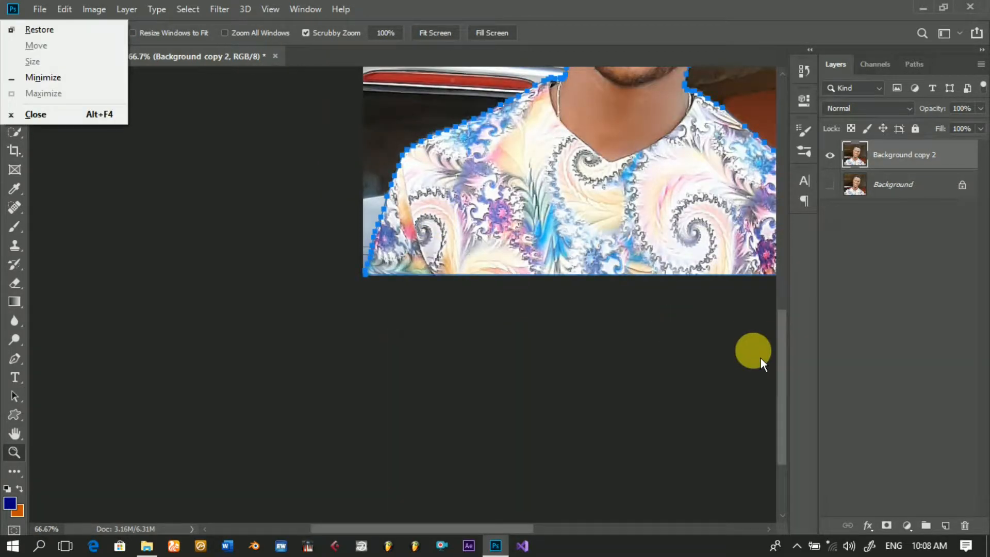
pyautogui.moveTo(785, 372); pyautogui.dragTo(800, 280)
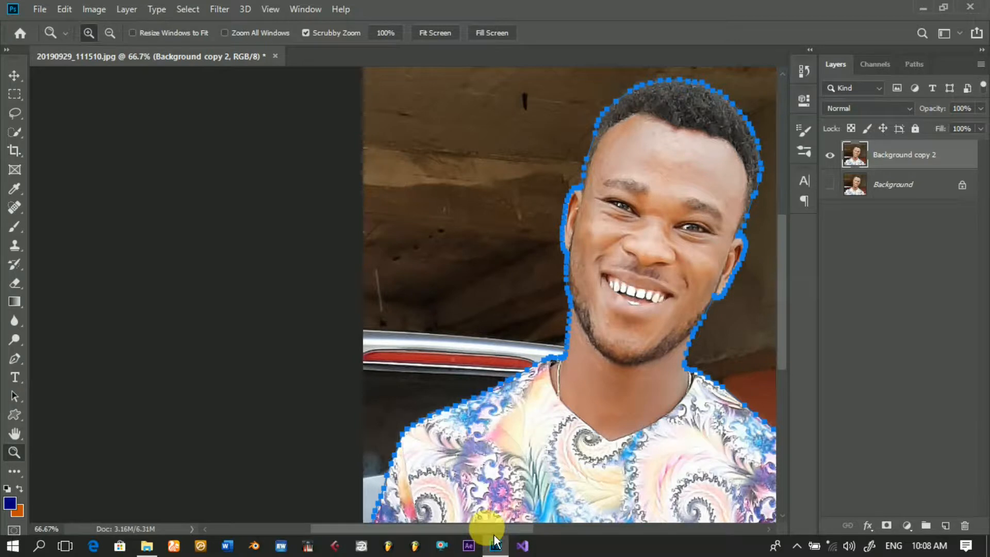
pyautogui.moveTo(524, 533); pyautogui.dragTo(540, 537)
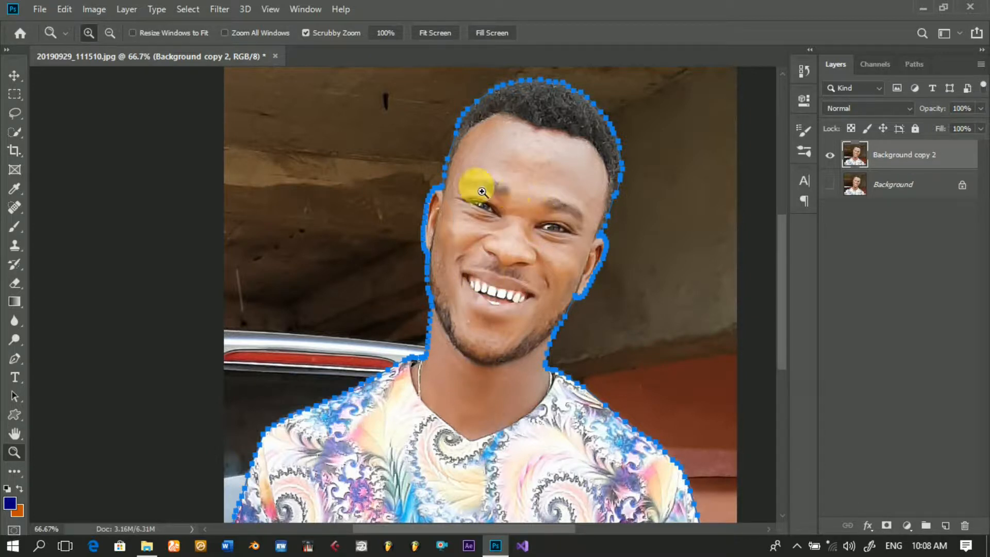
# Step: Convert the path into a new anti-aliased selection with a feather radius of 0 pixels
pyautogui.click(23, 366)
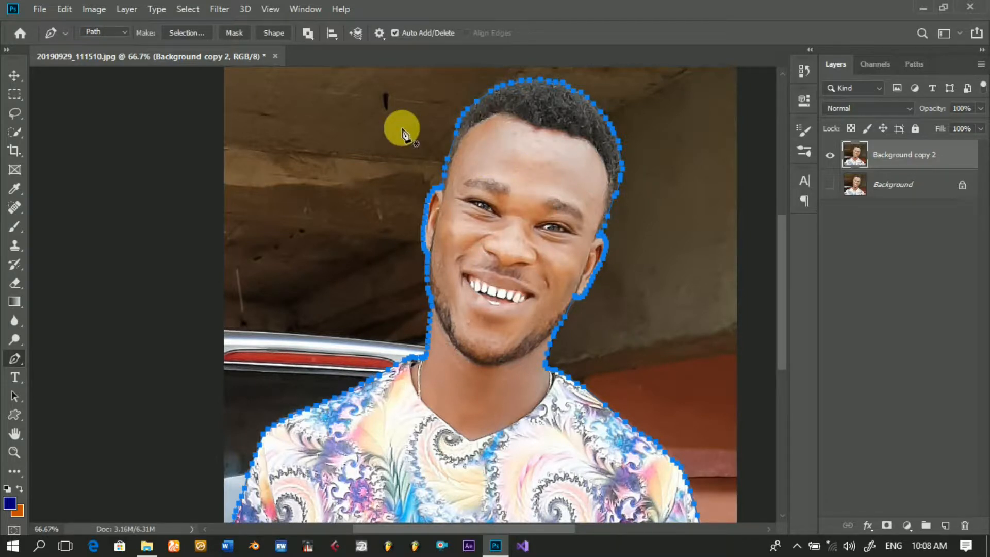
pyautogui.rightClick(492, 158)
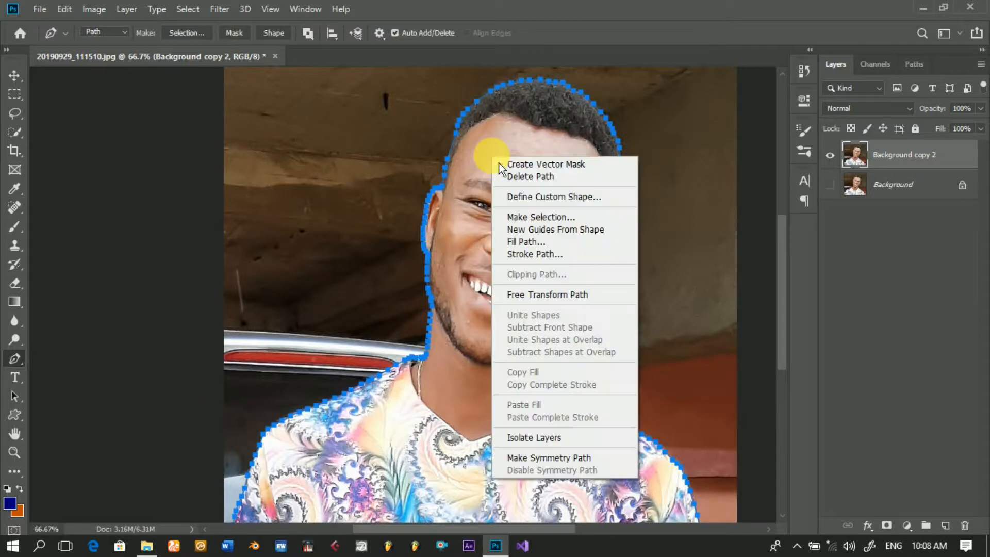
pyautogui.click(532, 219)
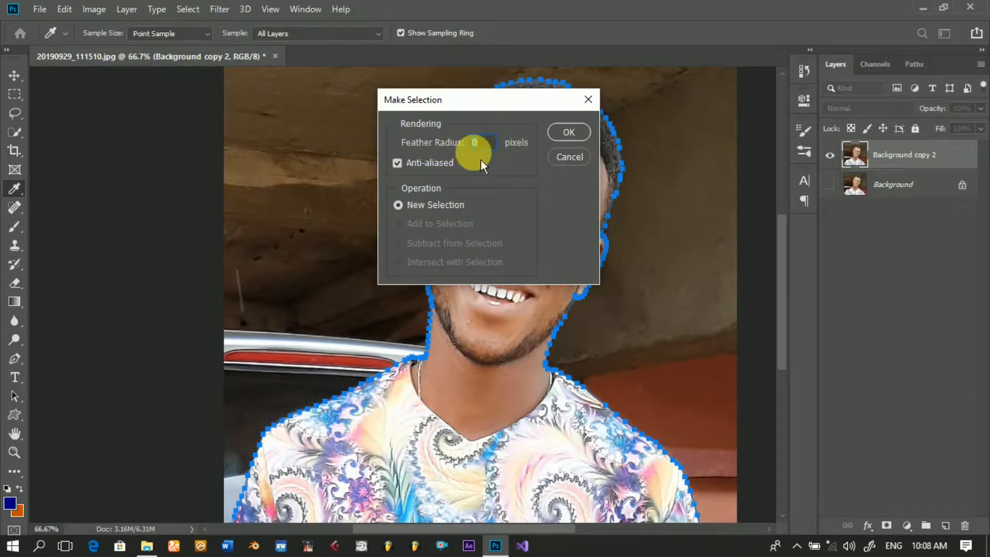
pyautogui.click(569, 132)
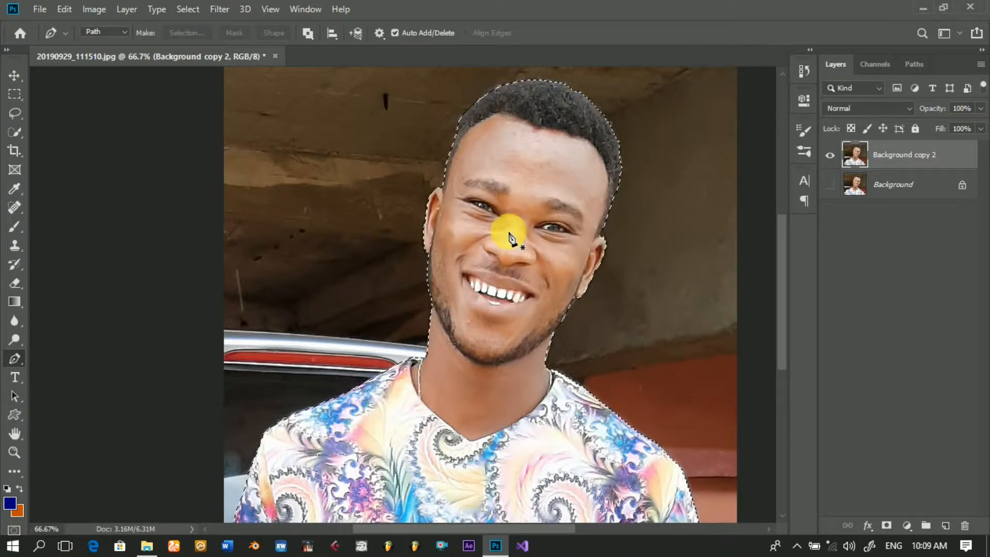
# Step: Undo a trial deletion of the selected man and invert the selection to cover the background
pyautogui.press('Delete')
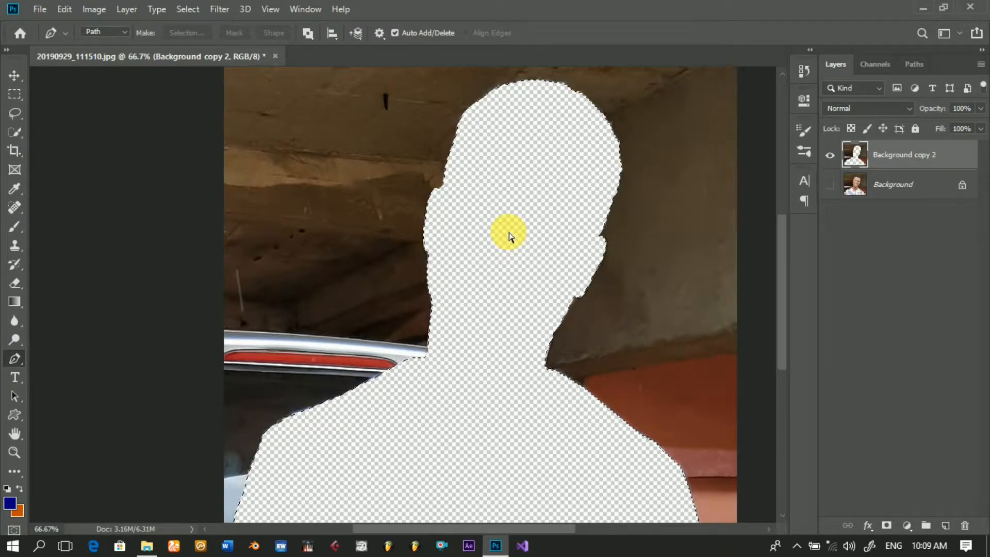
pyautogui.hotkey('ctrl', 'z')
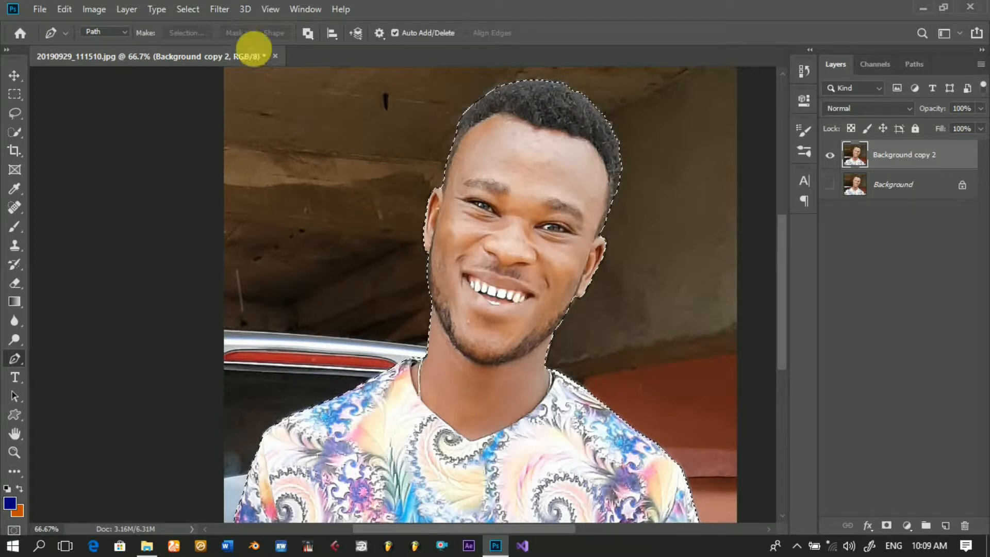
pyautogui.click(196, 13)
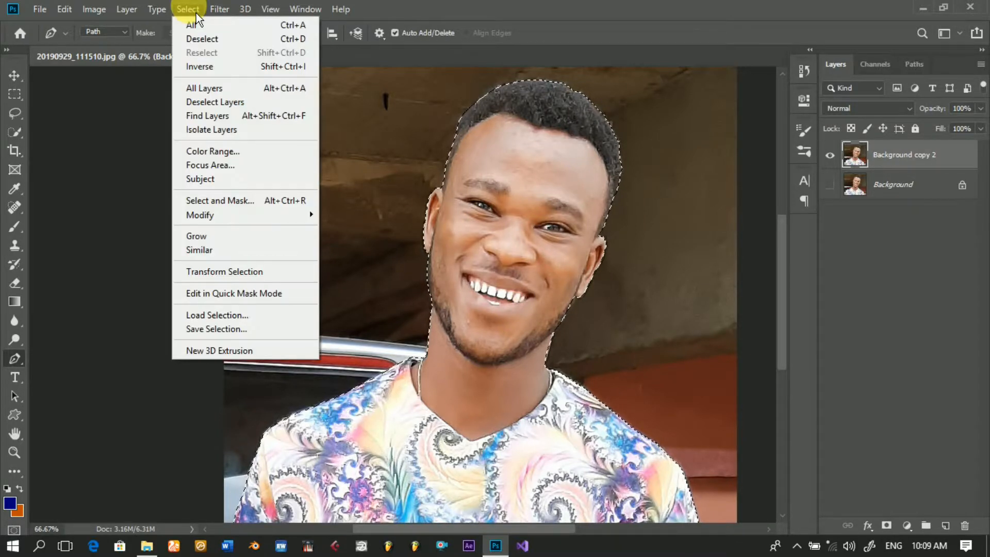
pyautogui.click(203, 71)
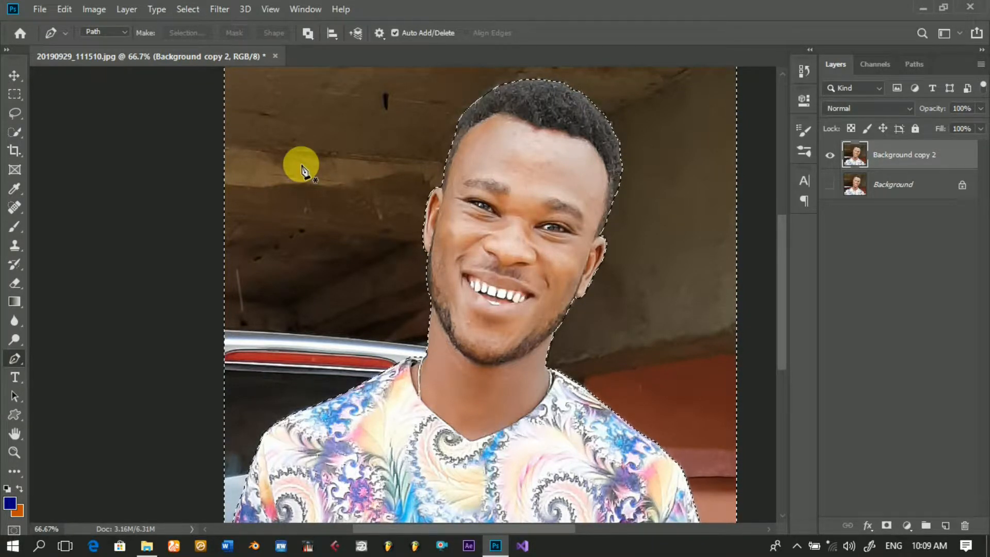
# Step: Delete the selected background around the man on the Background copy 2 layer and clear the selection
pyautogui.press('Delete')
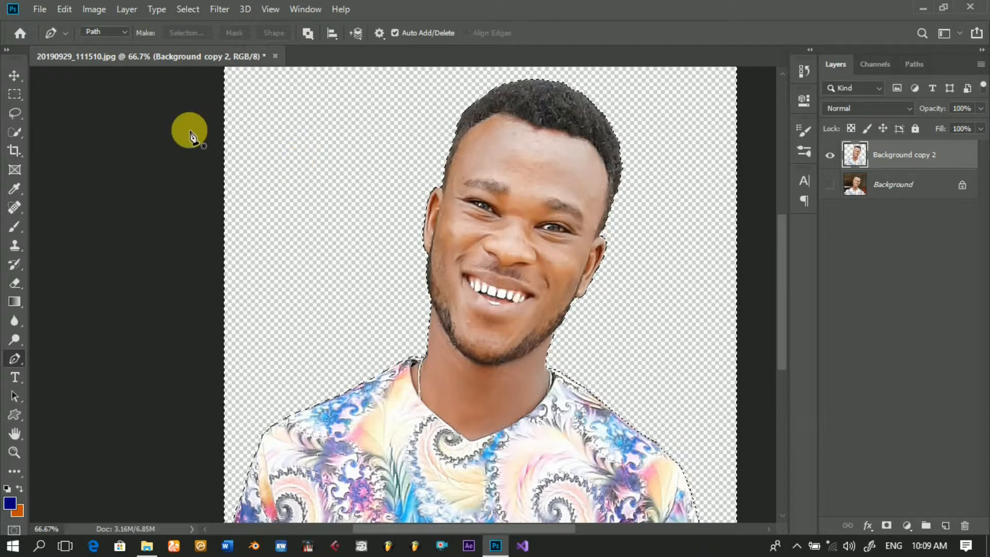
pyautogui.click(18, 78)
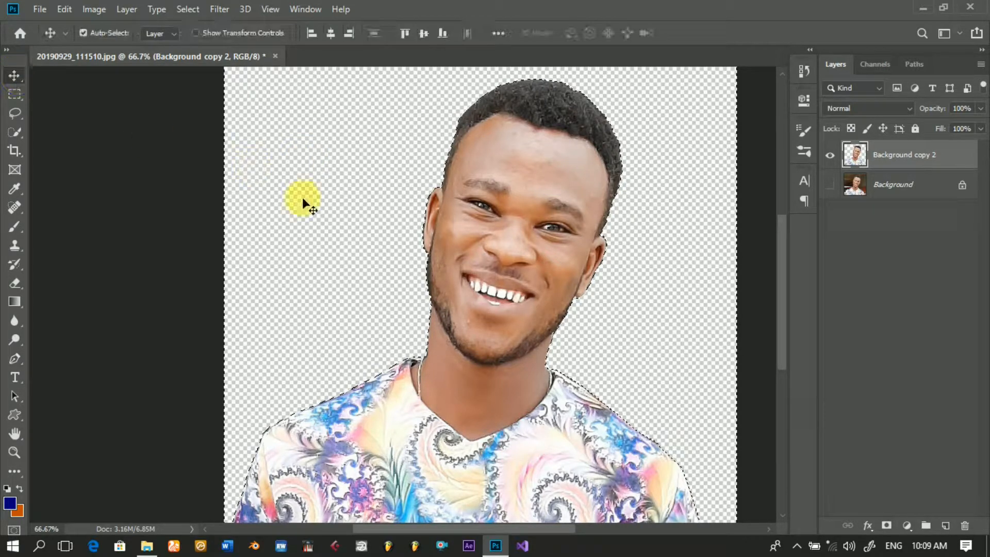
pyautogui.click(192, 13)
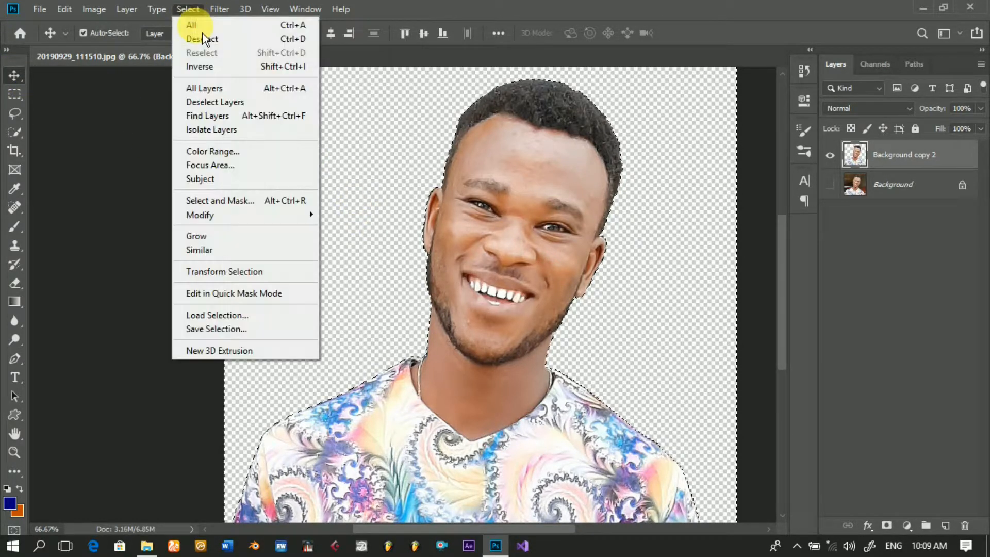
pyautogui.click(201, 39)
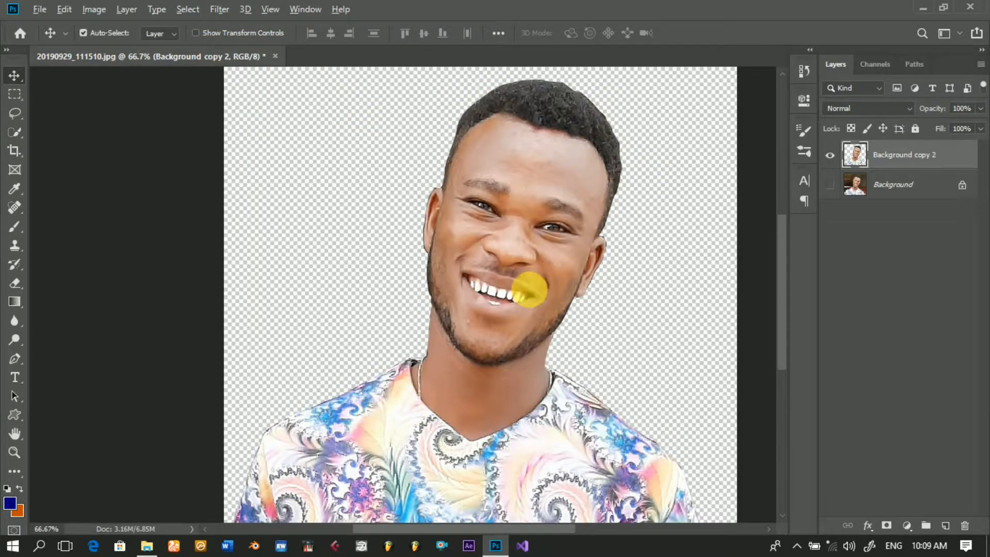
# Step: Set up the Smudge tool with the 65 px brush from the Smudge paint set at 55% strength
pyautogui.hotkey('ctrl', '-')
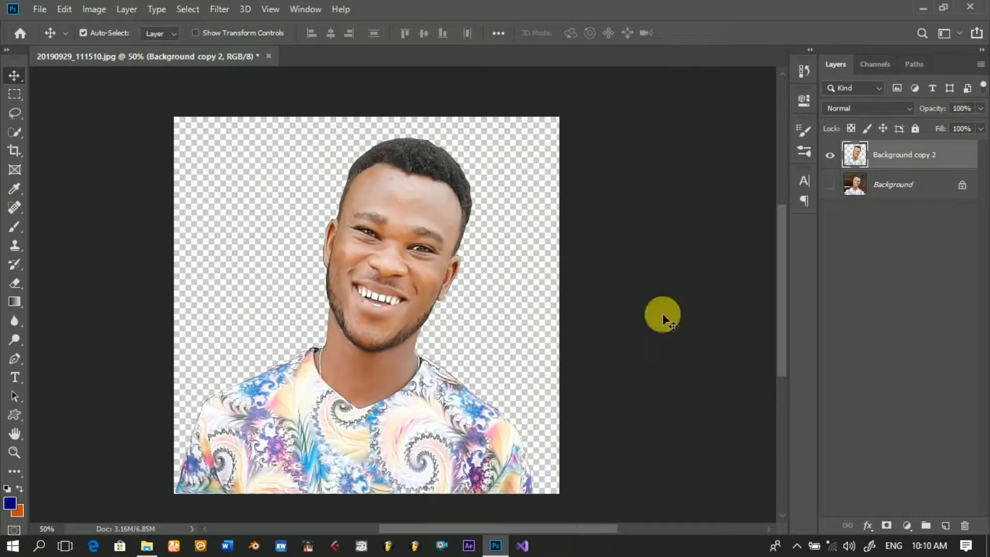
pyautogui.moveTo(790, 280); pyautogui.dragTo(788, 286)
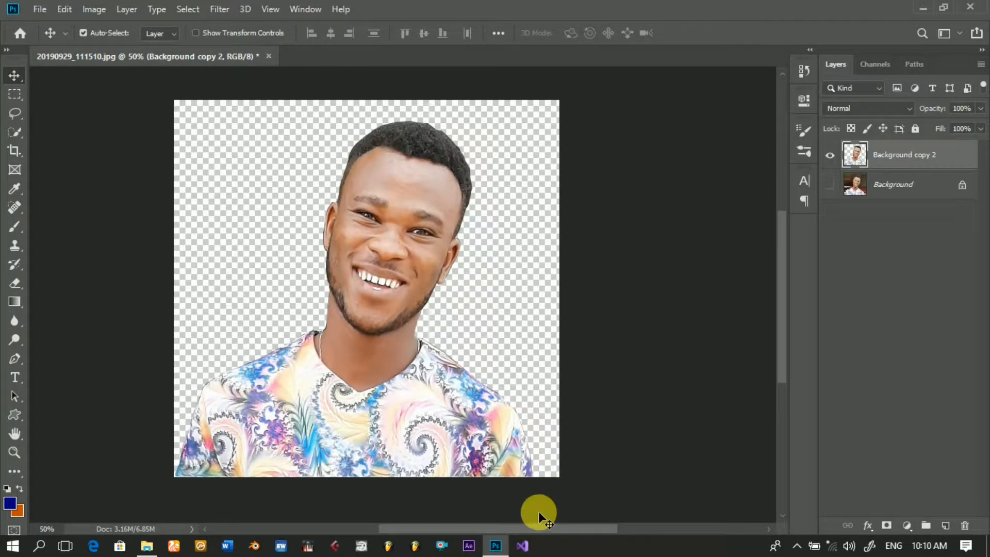
pyautogui.moveTo(534, 528)
pyautogui.mouseDown()
pyautogui.moveTo(508, 528)
pyautogui.moveTo(516, 533)
pyautogui.mouseUp()
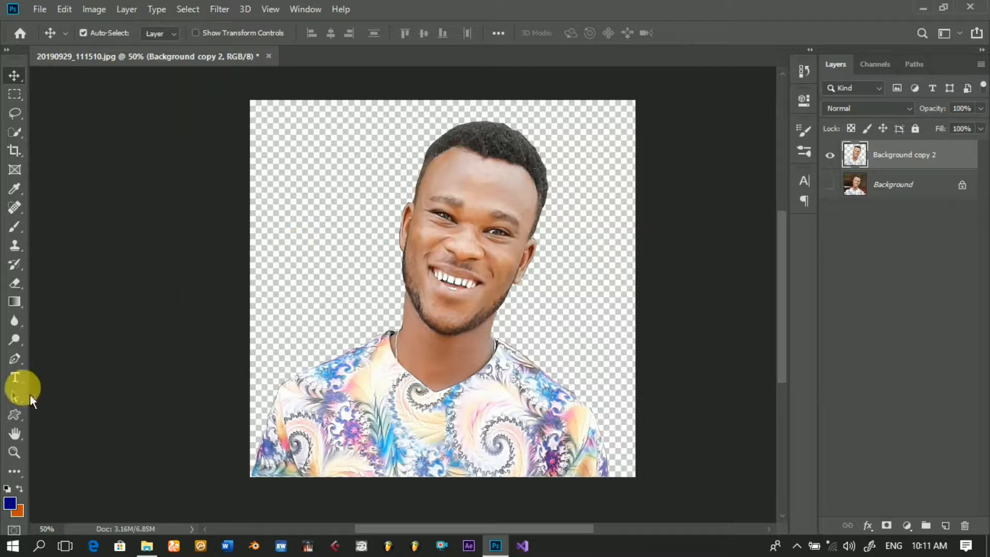
pyautogui.click(23, 331)
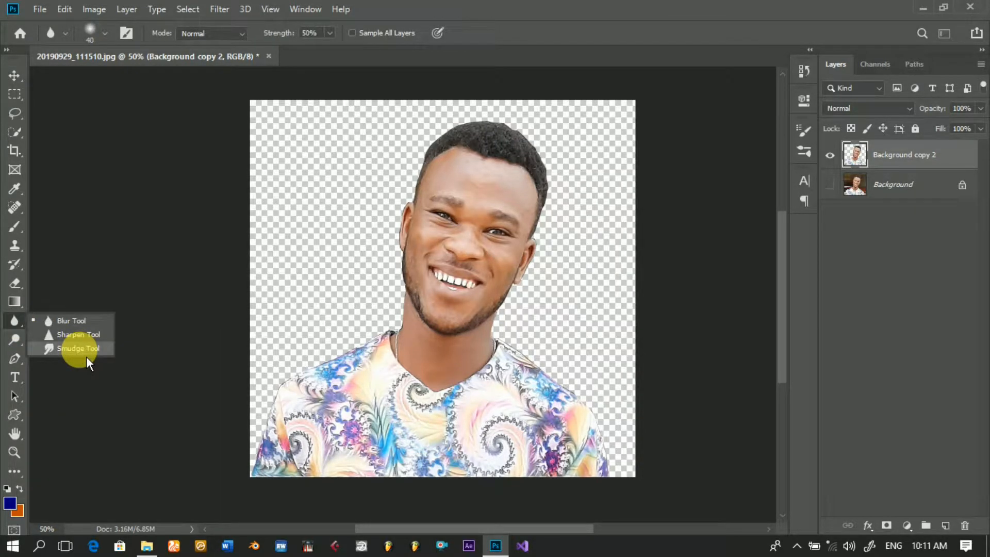
pyautogui.click(82, 352)
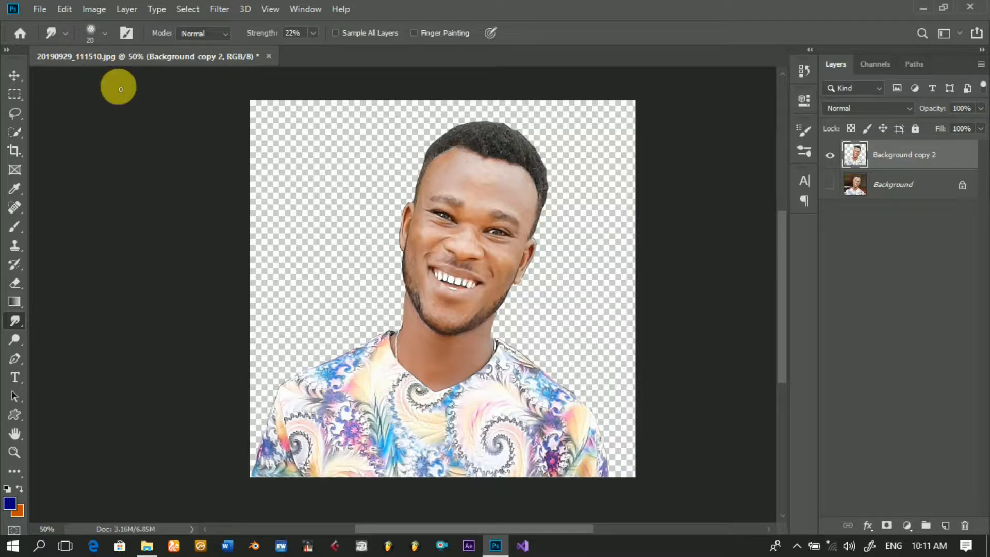
pyautogui.click(105, 34)
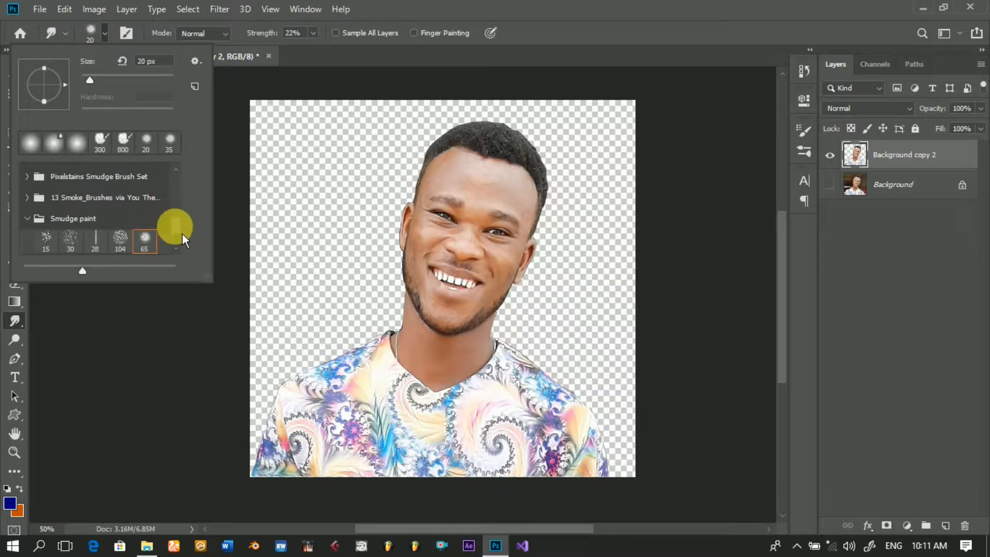
pyautogui.scroll(-4, 181, 233)
pyautogui.scroll(3, 181, 234)
pyautogui.scroll(1, 181, 230)
pyautogui.scroll(-2, 182, 231)
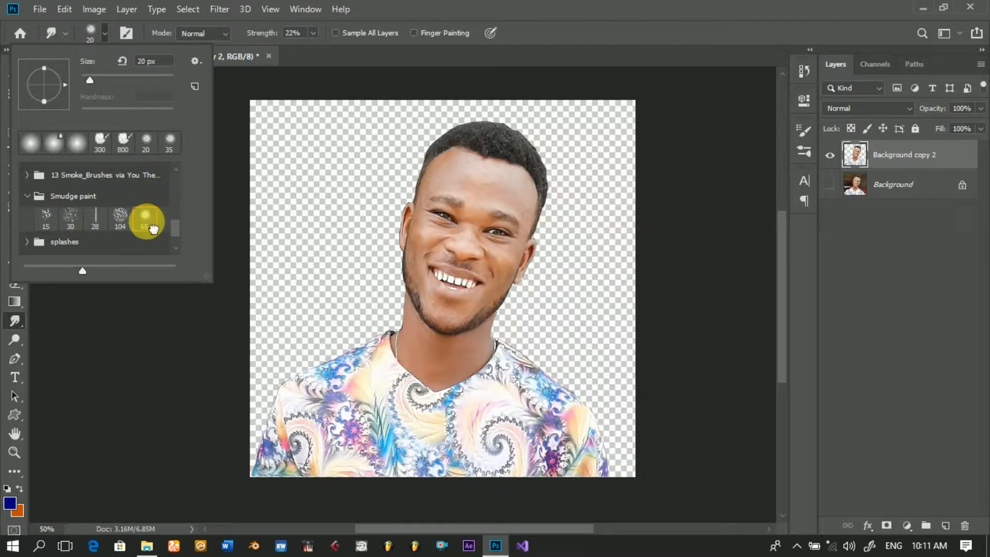
pyautogui.click(245, 239)
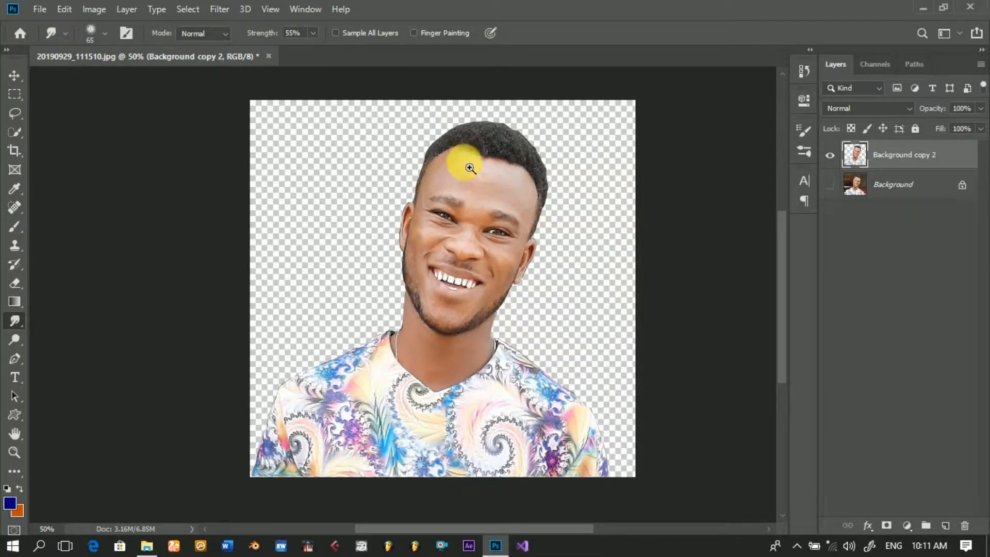
# Step: Smudge the skin in the middle of the man's forehead at 200% zoom using the 65 px brush
pyautogui.keyDown('ctrl'); pyautogui.click(514, 178); pyautogui.keyUp('ctrl')
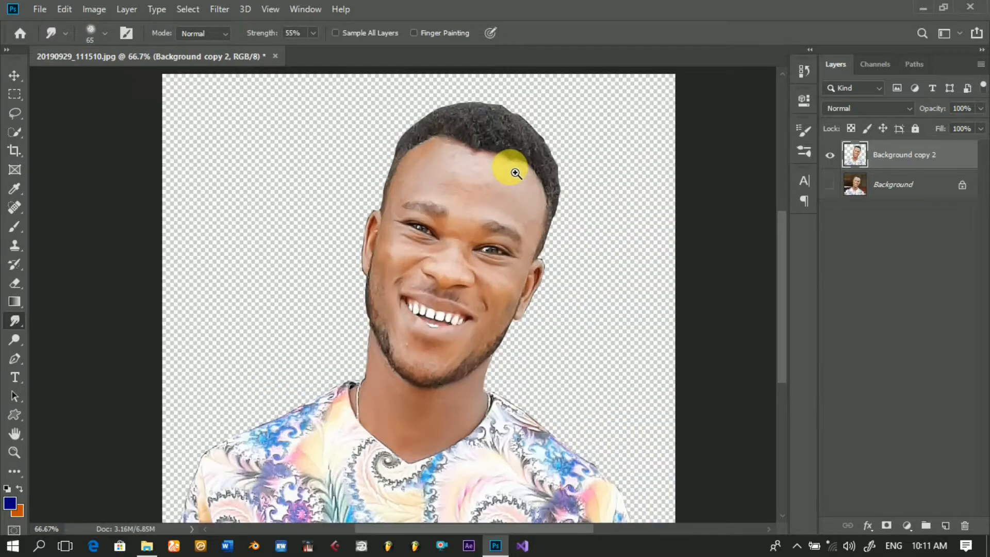
pyautogui.keyDown('ctrl'); pyautogui.click(514, 173); pyautogui.keyUp('ctrl')
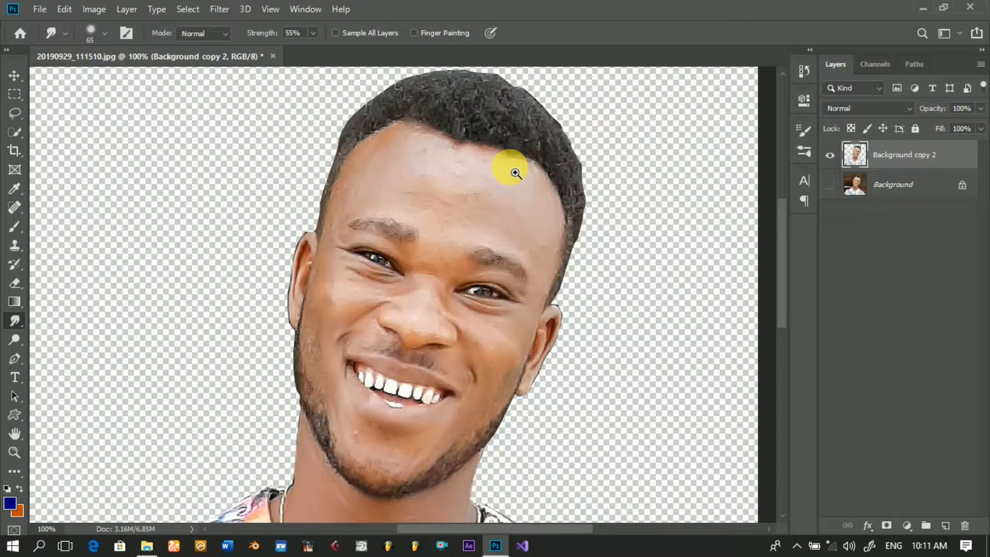
pyautogui.keyDown('ctrl'); pyautogui.click(515, 173); pyautogui.keyUp('ctrl')
pyautogui.moveTo(543, 200)
pyautogui.mouseDown()
pyautogui.moveTo(447, 204)
pyautogui.moveTo(378, 184)
pyautogui.moveTo(518, 183)
pyautogui.moveTo(563, 154)
pyautogui.moveTo(361, 187)
pyautogui.mouseUp()
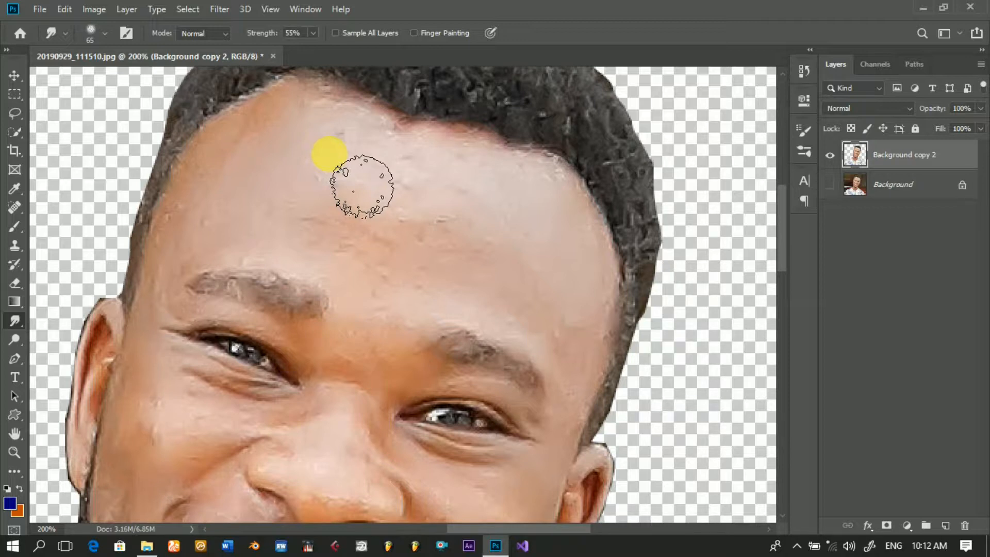
pyautogui.moveTo(362, 187); pyautogui.dragTo(360, 202)
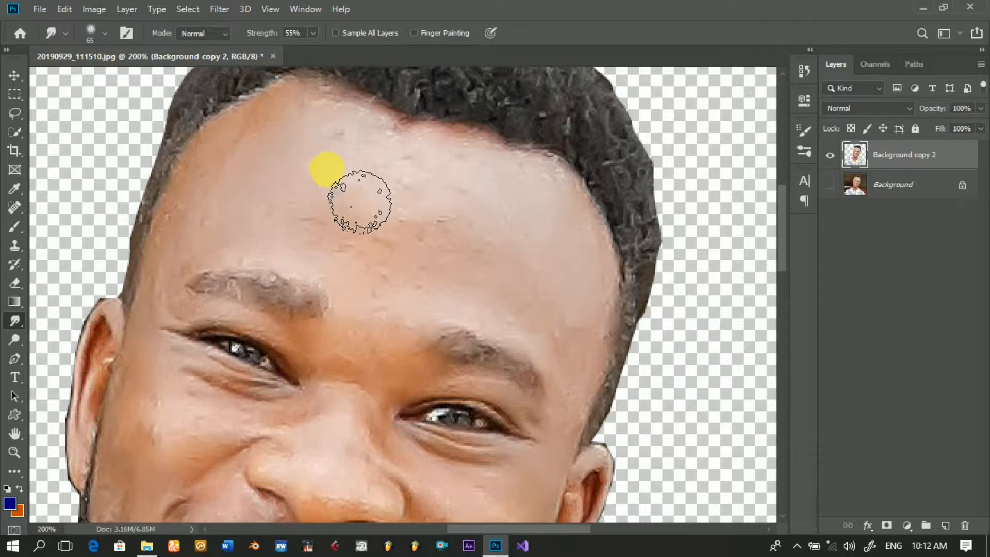
pyautogui.moveTo(359, 201)
pyautogui.mouseDown()
pyautogui.moveTo(325, 188)
pyautogui.moveTo(294, 214)
pyautogui.moveTo(396, 248)
pyautogui.moveTo(309, 199)
pyautogui.moveTo(128, 67)
pyautogui.mouseUp()
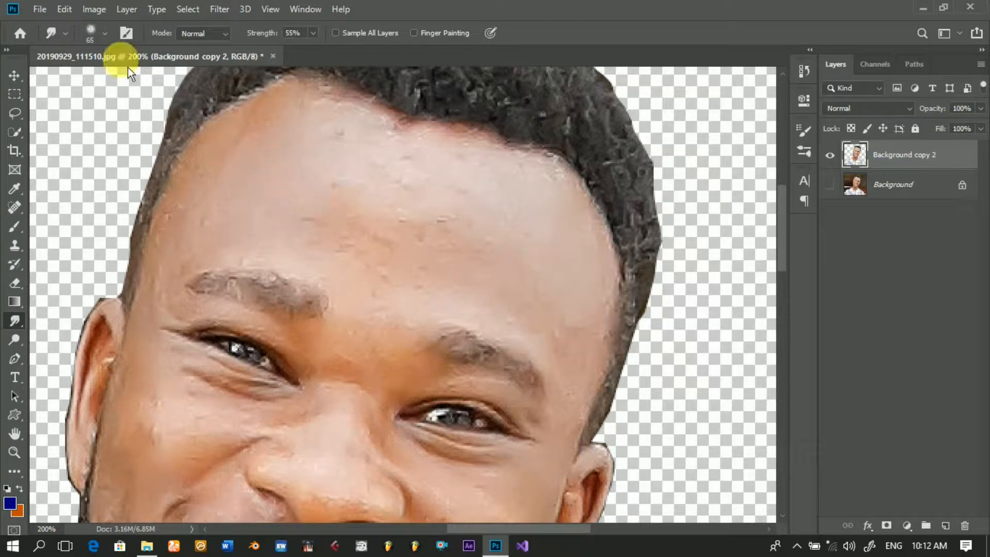
# Step: Reduce the Smudge brush to 51 px and smooth the skin across the whole forehead
pyautogui.click(113, 39)
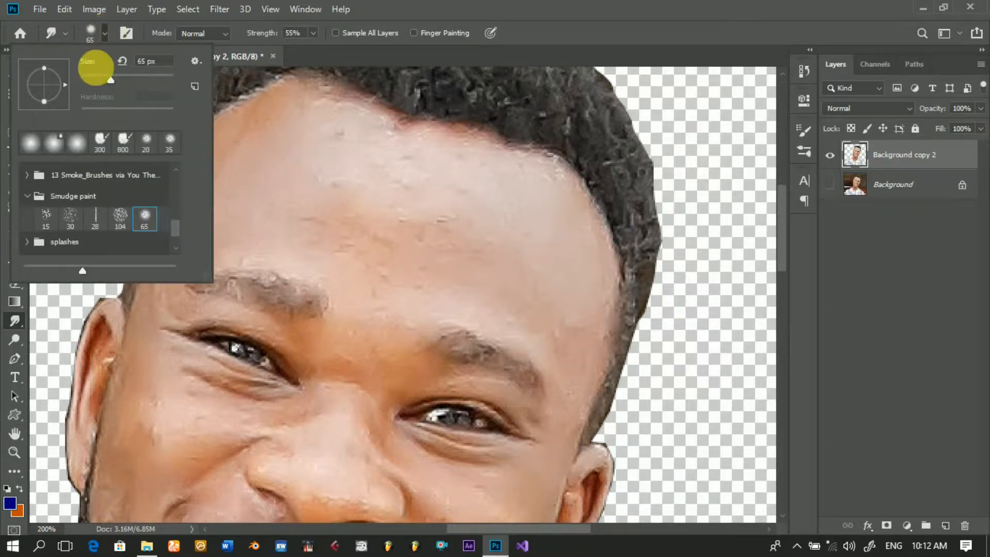
pyautogui.moveTo(118, 87); pyautogui.dragTo(108, 87)
pyautogui.click(381, 188)
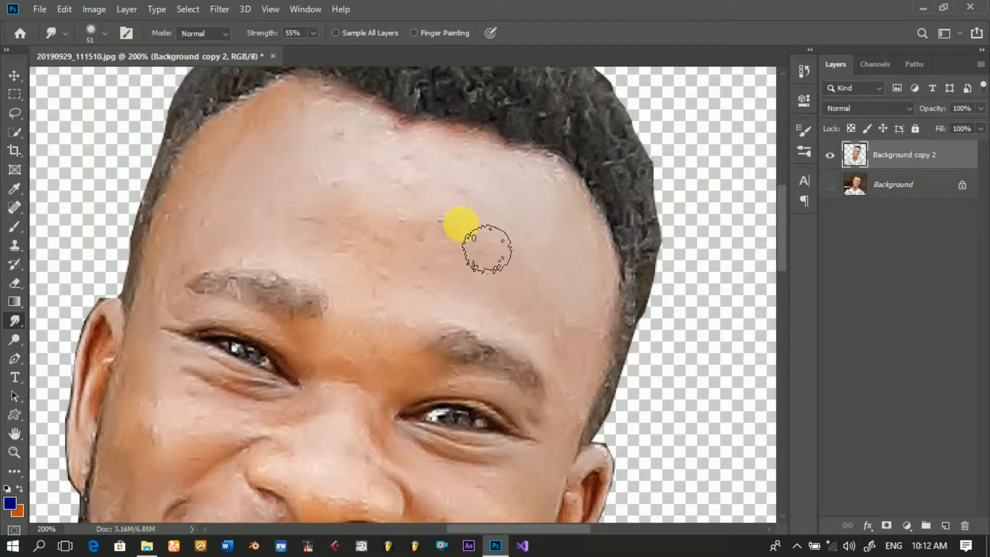
pyautogui.moveTo(384, 207)
pyautogui.mouseDown()
pyautogui.moveTo(437, 218)
pyautogui.moveTo(383, 201)
pyautogui.moveTo(402, 207)
pyautogui.moveTo(341, 159)
pyautogui.mouseUp()
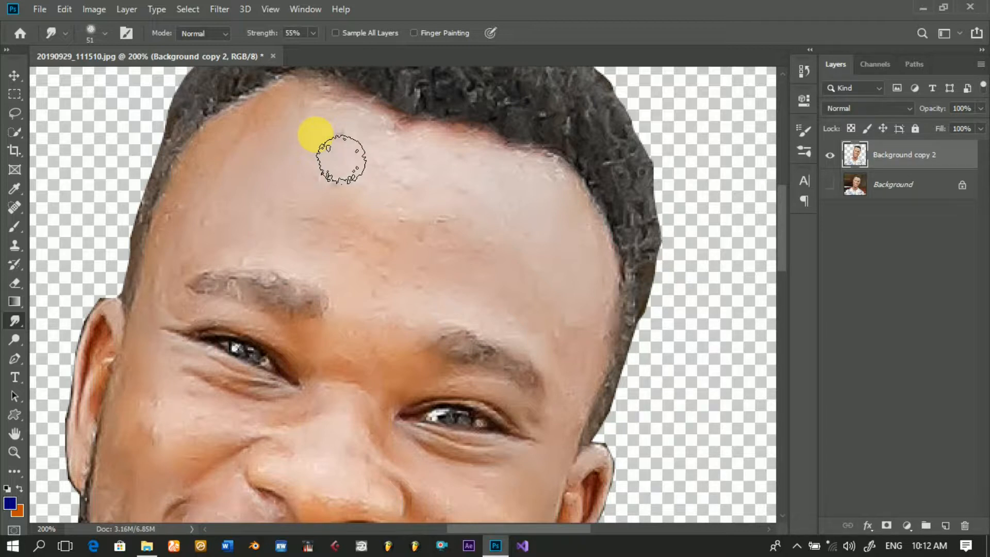
pyautogui.moveTo(341, 159); pyautogui.dragTo(324, 135)
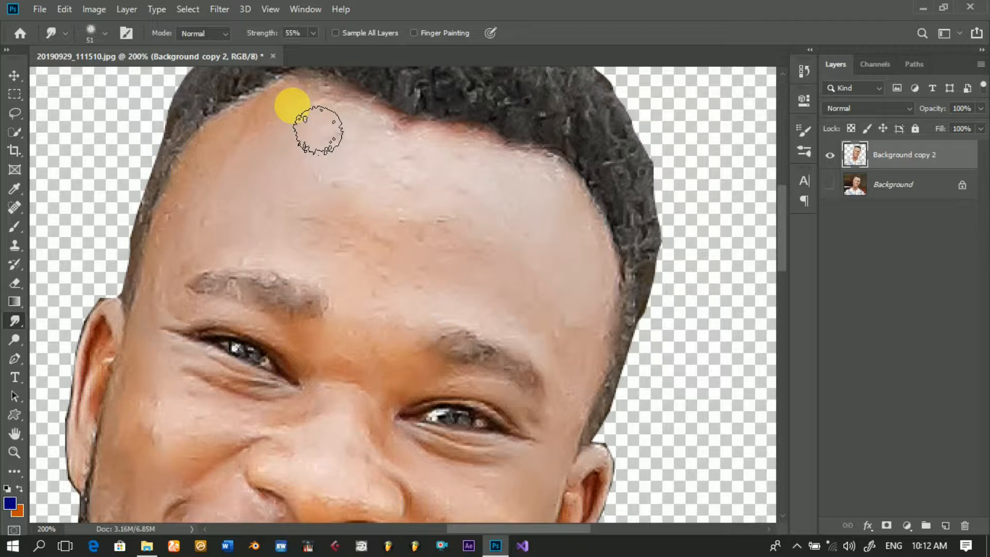
pyautogui.moveTo(318, 129)
pyautogui.mouseDown()
pyautogui.moveTo(348, 150)
pyautogui.moveTo(313, 132)
pyautogui.moveTo(408, 171)
pyautogui.moveTo(370, 155)
pyautogui.moveTo(408, 175)
pyautogui.moveTo(380, 162)
pyautogui.moveTo(403, 165)
pyautogui.moveTo(380, 153)
pyautogui.moveTo(404, 172)
pyautogui.moveTo(338, 153)
pyautogui.moveTo(366, 176)
pyautogui.moveTo(315, 157)
pyautogui.moveTo(372, 183)
pyautogui.moveTo(357, 174)
pyautogui.moveTo(439, 199)
pyautogui.moveTo(406, 184)
pyautogui.moveTo(458, 199)
pyautogui.moveTo(395, 175)
pyautogui.moveTo(449, 189)
pyautogui.mouseUp()
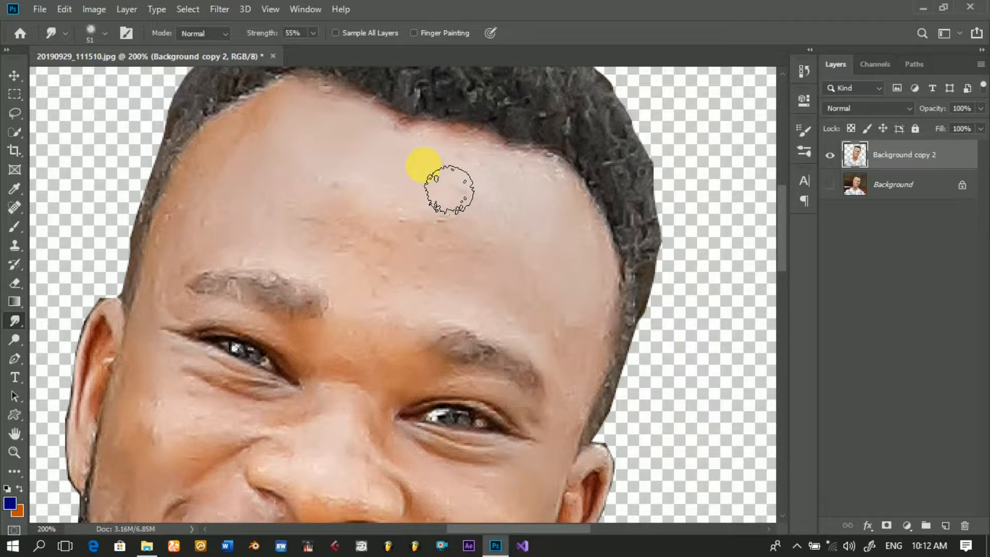
pyautogui.moveTo(449, 189)
pyautogui.mouseDown()
pyautogui.moveTo(324, 142)
pyautogui.moveTo(463, 200)
pyautogui.moveTo(410, 186)
pyautogui.moveTo(523, 213)
pyautogui.moveTo(552, 213)
pyautogui.moveTo(509, 205)
pyautogui.moveTo(556, 211)
pyautogui.moveTo(504, 203)
pyautogui.moveTo(587, 230)
pyautogui.moveTo(575, 221)
pyautogui.moveTo(604, 278)
pyautogui.moveTo(573, 248)
pyautogui.moveTo(531, 243)
pyautogui.moveTo(570, 281)
pyautogui.moveTo(517, 243)
pyautogui.moveTo(455, 219)
pyautogui.moveTo(520, 256)
pyautogui.moveTo(441, 231)
pyautogui.moveTo(529, 254)
pyautogui.moveTo(467, 221)
pyautogui.moveTo(478, 218)
pyautogui.moveTo(370, 209)
pyautogui.moveTo(284, 156)
pyautogui.moveTo(297, 168)
pyautogui.moveTo(295, 157)
pyautogui.moveTo(274, 160)
pyautogui.moveTo(287, 147)
pyautogui.moveTo(219, 190)
pyautogui.moveTo(234, 180)
pyautogui.moveTo(186, 262)
pyautogui.moveTo(223, 192)
pyautogui.moveTo(296, 199)
pyautogui.moveTo(322, 223)
pyautogui.moveTo(268, 212)
pyautogui.moveTo(379, 235)
pyautogui.moveTo(290, 203)
pyautogui.moveTo(340, 234)
pyautogui.moveTo(442, 268)
pyautogui.moveTo(366, 245)
pyautogui.moveTo(424, 277)
pyautogui.moveTo(366, 232)
pyautogui.moveTo(349, 239)
pyautogui.moveTo(508, 268)
pyautogui.moveTo(471, 259)
pyautogui.moveTo(542, 299)
pyautogui.moveTo(387, 230)
pyautogui.moveTo(442, 250)
pyautogui.moveTo(540, 318)
pyautogui.moveTo(506, 258)
pyautogui.moveTo(579, 339)
pyautogui.moveTo(608, 349)
pyautogui.moveTo(614, 327)
pyautogui.moveTo(611, 376)
pyautogui.moveTo(596, 402)
pyautogui.moveTo(588, 356)
pyautogui.moveTo(420, 299)
pyautogui.moveTo(462, 299)
pyautogui.moveTo(358, 265)
pyautogui.moveTo(391, 289)
pyautogui.moveTo(323, 243)
pyautogui.moveTo(315, 264)
pyautogui.moveTo(353, 280)
pyautogui.moveTo(293, 254)
pyautogui.moveTo(223, 248)
pyautogui.moveTo(194, 284)
pyautogui.moveTo(263, 243)
pyautogui.moveTo(239, 260)
pyautogui.moveTo(330, 283)
pyautogui.moveTo(351, 267)
pyautogui.moveTo(423, 270)
pyautogui.moveTo(464, 245)
pyautogui.moveTo(435, 225)
pyautogui.moveTo(376, 247)
pyautogui.moveTo(403, 277)
pyautogui.moveTo(395, 261)
pyautogui.moveTo(427, 216)
pyautogui.moveTo(342, 203)
pyautogui.moveTo(454, 249)
pyautogui.moveTo(490, 250)
pyautogui.moveTo(469, 252)
pyautogui.moveTo(531, 274)
pyautogui.moveTo(562, 266)
pyautogui.moveTo(570, 298)
pyautogui.moveTo(597, 304)
pyautogui.moveTo(600, 335)
pyautogui.moveTo(586, 338)
pyautogui.moveTo(546, 302)
pyautogui.moveTo(487, 274)
pyautogui.moveTo(508, 258)
pyautogui.moveTo(479, 237)
pyautogui.moveTo(459, 243)
pyautogui.moveTo(433, 280)
pyautogui.moveTo(311, 243)
pyautogui.moveTo(274, 252)
pyautogui.moveTo(258, 239)
pyautogui.moveTo(325, 208)
pyautogui.moveTo(242, 194)
pyautogui.moveTo(258, 177)
pyautogui.moveTo(354, 229)
pyautogui.moveTo(338, 249)
pyautogui.moveTo(426, 269)
pyautogui.moveTo(446, 243)
pyautogui.moveTo(475, 249)
pyautogui.moveTo(484, 281)
pyautogui.moveTo(435, 261)
pyautogui.moveTo(437, 234)
pyautogui.moveTo(422, 218)
pyautogui.moveTo(360, 194)
pyautogui.moveTo(444, 210)
pyautogui.moveTo(530, 243)
pyautogui.moveTo(515, 273)
pyautogui.moveTo(596, 287)
pyautogui.moveTo(753, 294)
pyautogui.moveTo(800, 265)
pyautogui.mouseUp()
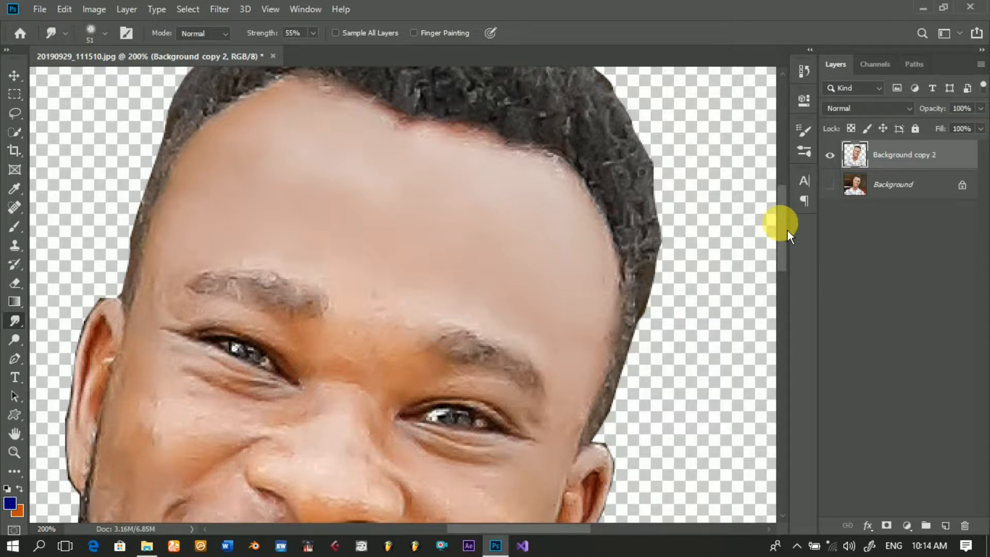
# Step: Smooth the skin beside the nose and above the upper lip with the 51 px Smudge brush
pyautogui.moveTo(787, 230); pyautogui.dragTo(785, 257)
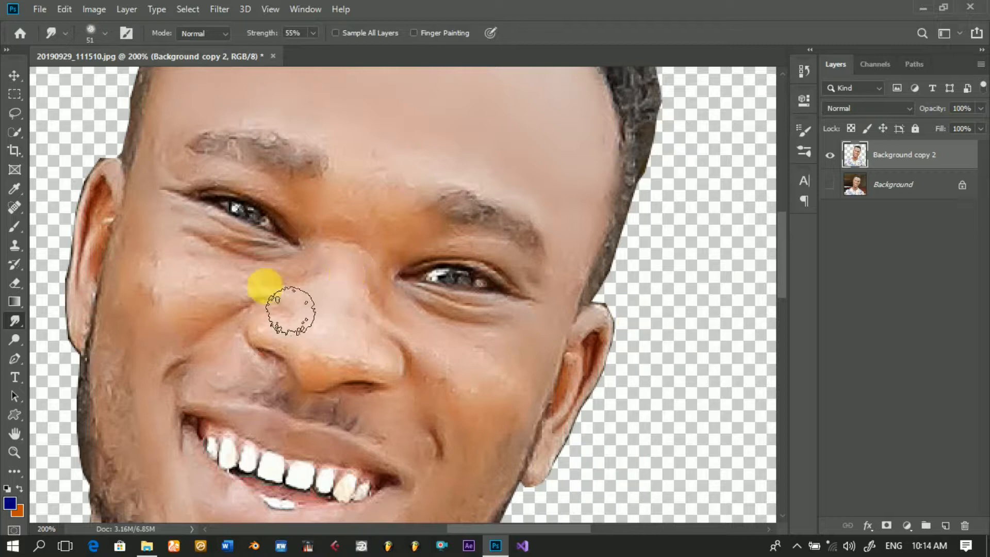
pyautogui.moveTo(283, 310)
pyautogui.mouseDown()
pyautogui.moveTo(304, 290)
pyautogui.moveTo(205, 271)
pyautogui.moveTo(282, 325)
pyautogui.moveTo(226, 371)
pyautogui.mouseUp()
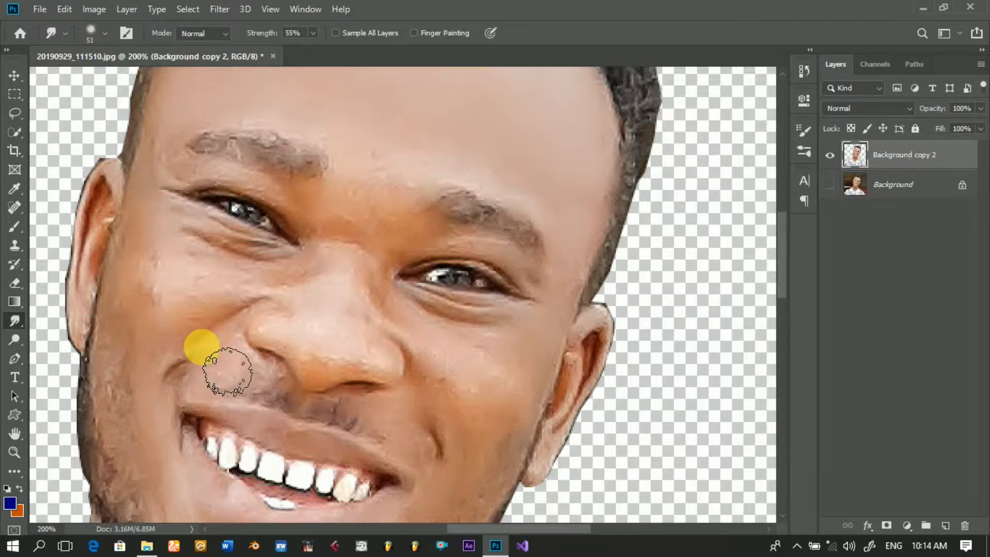
pyautogui.moveTo(227, 371); pyautogui.dragTo(247, 304)
pyautogui.moveTo(298, 291)
pyautogui.mouseDown()
pyautogui.moveTo(212, 267)
pyautogui.moveTo(295, 284)
pyautogui.moveTo(285, 292)
pyautogui.mouseUp()
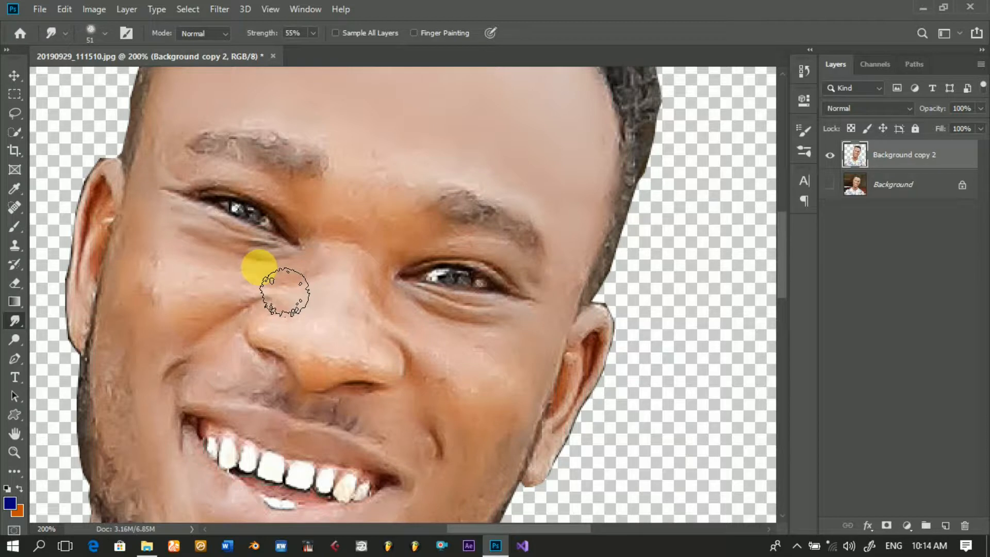
# Step: Reduce the Smudge brush to 25 px and smooth the skin under both eyes and along the smile lines
pyautogui.click(103, 34)
pyautogui.moveTo(110, 87); pyautogui.dragTo(100, 89)
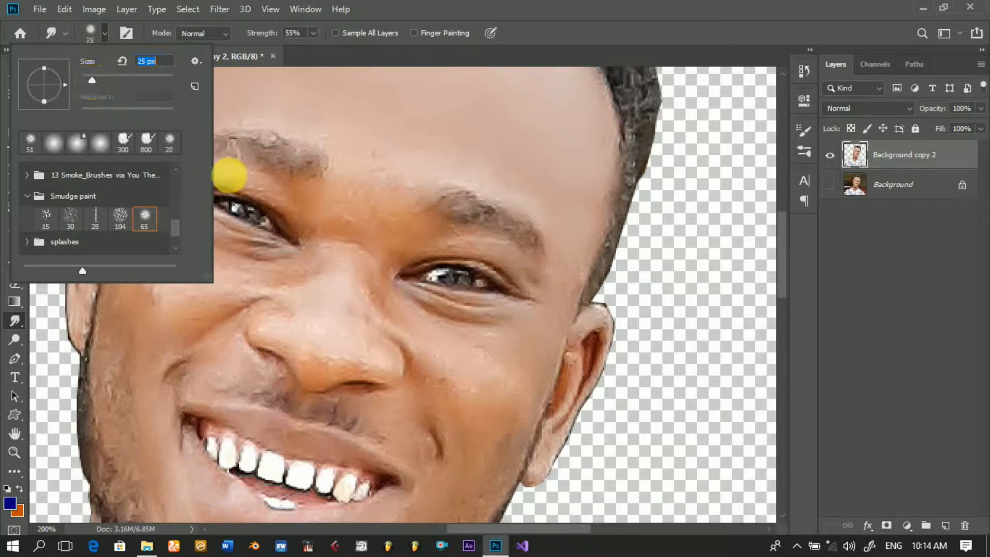
pyautogui.click(263, 265)
pyautogui.moveTo(269, 266)
pyautogui.mouseDown()
pyautogui.moveTo(278, 268)
pyautogui.moveTo(231, 260)
pyautogui.mouseUp()
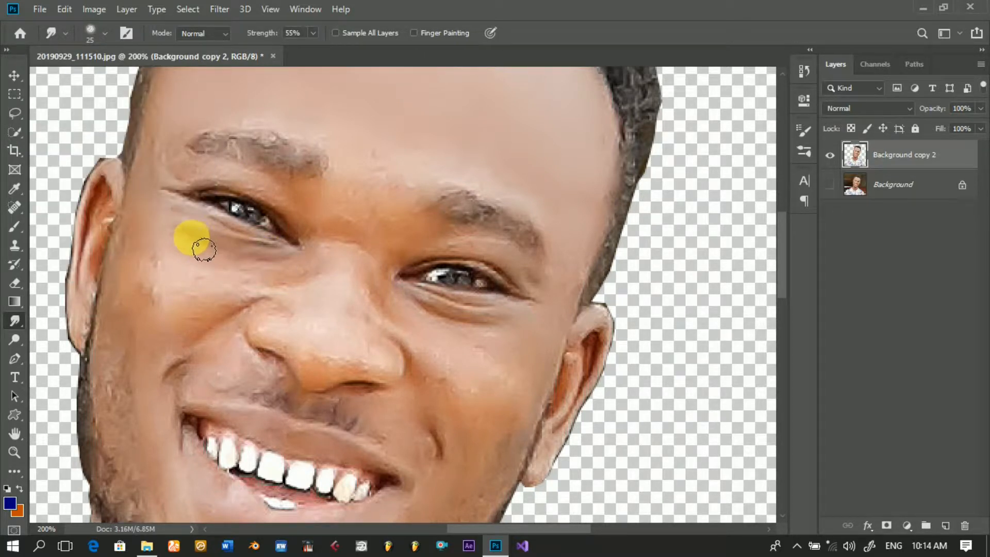
pyautogui.moveTo(354, 314)
pyautogui.mouseDown()
pyautogui.moveTo(394, 322)
pyautogui.moveTo(382, 305)
pyautogui.moveTo(413, 306)
pyautogui.moveTo(487, 329)
pyautogui.mouseUp()
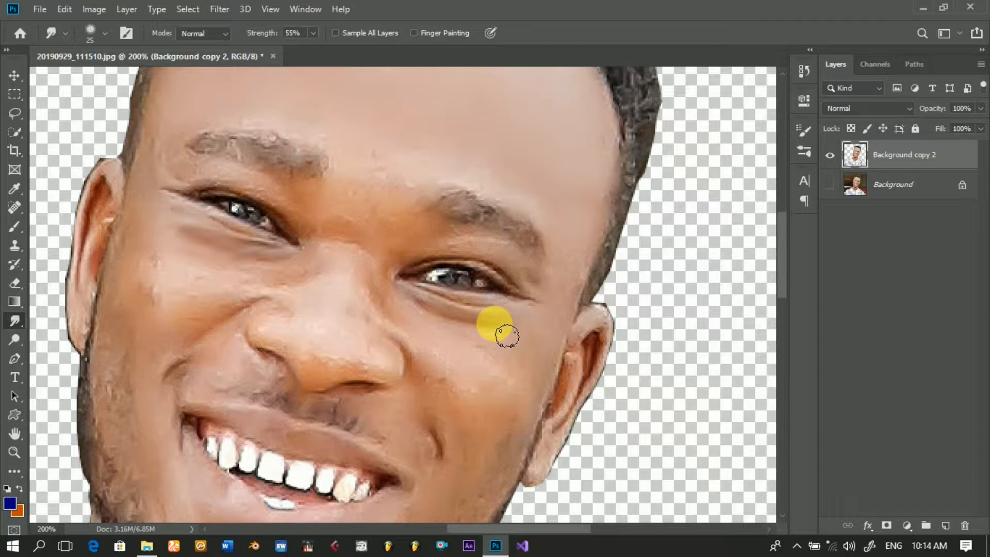
pyautogui.moveTo(506, 336)
pyautogui.mouseDown()
pyautogui.moveTo(431, 325)
pyautogui.moveTo(414, 306)
pyautogui.moveTo(504, 334)
pyautogui.moveTo(476, 306)
pyautogui.moveTo(436, 303)
pyautogui.moveTo(493, 307)
pyautogui.moveTo(390, 325)
pyautogui.moveTo(414, 377)
pyautogui.moveTo(399, 361)
pyautogui.mouseUp()
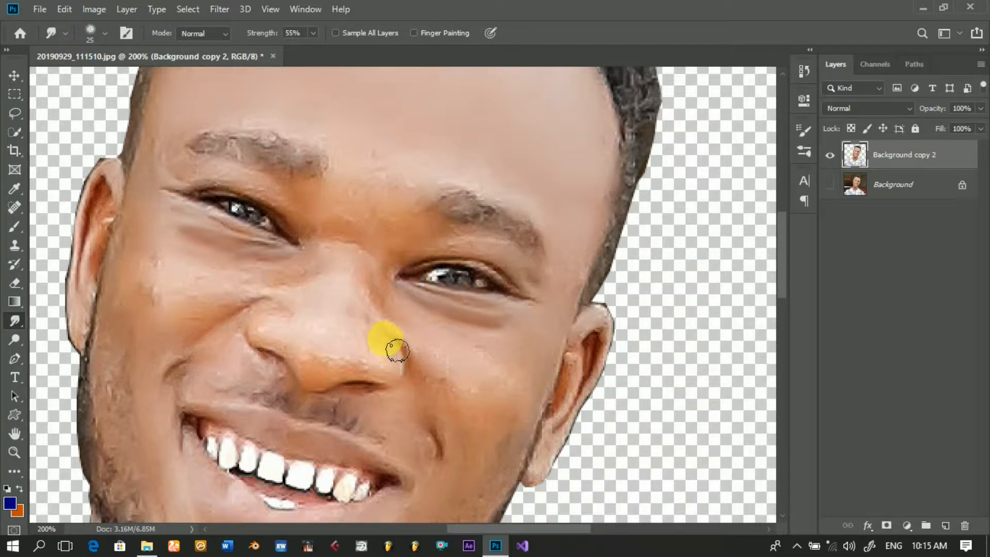
pyautogui.moveTo(421, 397)
pyautogui.mouseDown()
pyautogui.moveTo(313, 327)
pyautogui.moveTo(275, 315)
pyautogui.moveTo(198, 356)
pyautogui.moveTo(274, 315)
pyautogui.moveTo(218, 372)
pyautogui.moveTo(178, 384)
pyautogui.moveTo(177, 394)
pyautogui.moveTo(204, 368)
pyautogui.moveTo(183, 382)
pyautogui.mouseUp()
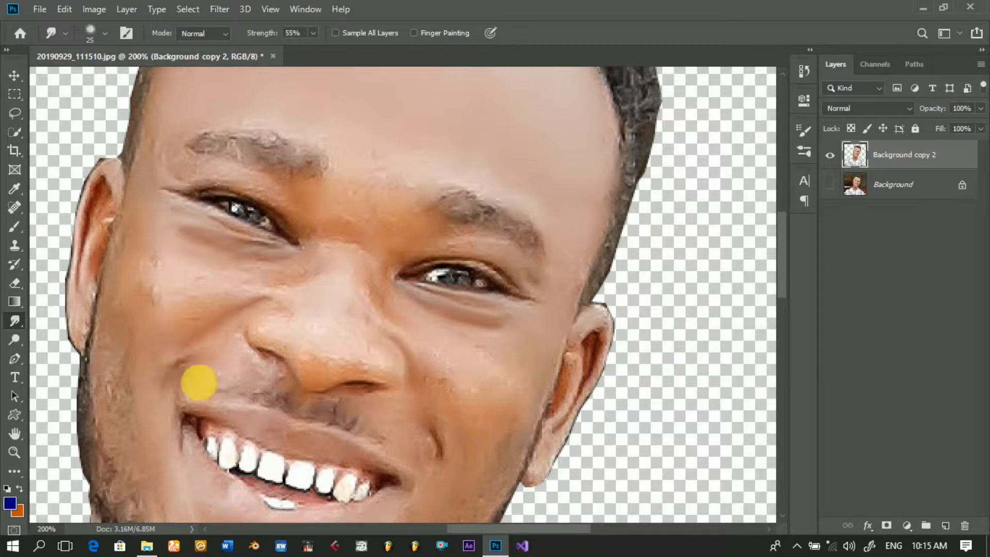
pyautogui.moveTo(441, 442)
pyautogui.mouseDown()
pyautogui.moveTo(452, 473)
pyautogui.moveTo(380, 384)
pyautogui.moveTo(375, 261)
pyautogui.moveTo(351, 235)
pyautogui.moveTo(368, 214)
pyautogui.moveTo(384, 228)
pyautogui.moveTo(374, 178)
pyautogui.moveTo(381, 201)
pyautogui.moveTo(345, 257)
pyautogui.moveTo(339, 251)
pyautogui.moveTo(361, 253)
pyautogui.moveTo(384, 280)
pyautogui.moveTo(373, 262)
pyautogui.moveTo(337, 250)
pyautogui.moveTo(378, 260)
pyautogui.moveTo(390, 278)
pyautogui.moveTo(380, 236)
pyautogui.mouseUp()
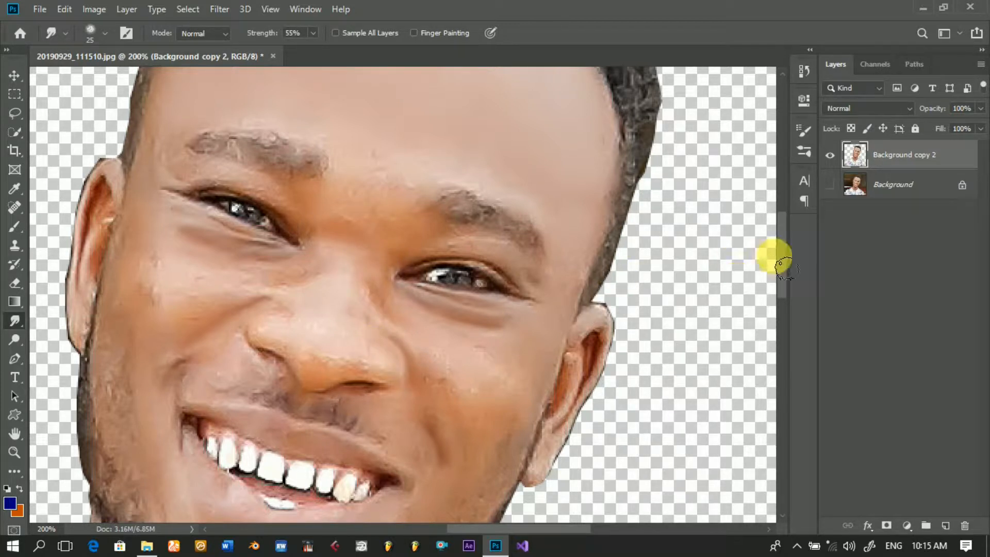
# Step: Smudge the side of the face from the temple beside the ear down to the jaw with the 25 px brush
pyautogui.moveTo(786, 256); pyautogui.dragTo(784, 281)
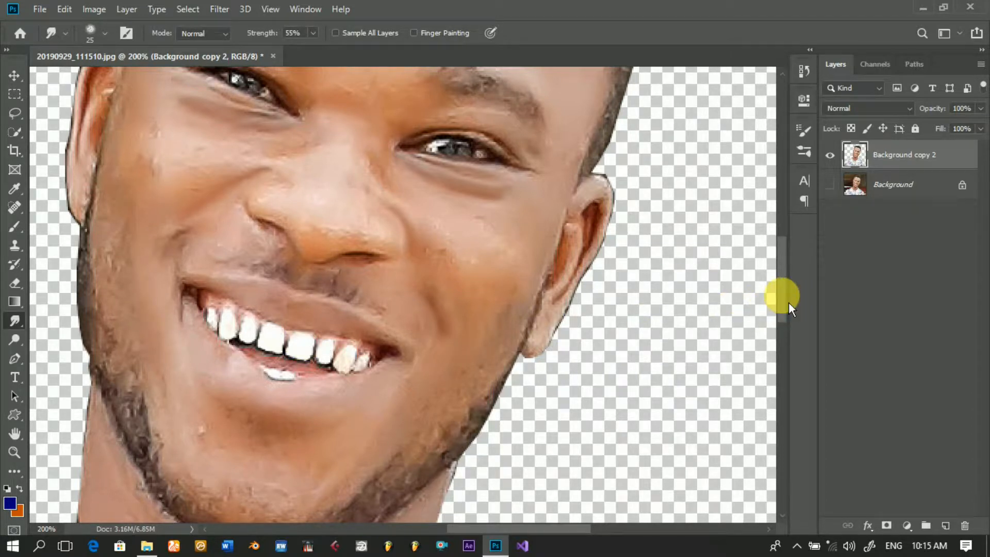
pyautogui.moveTo(788, 303); pyautogui.dragTo(788, 286)
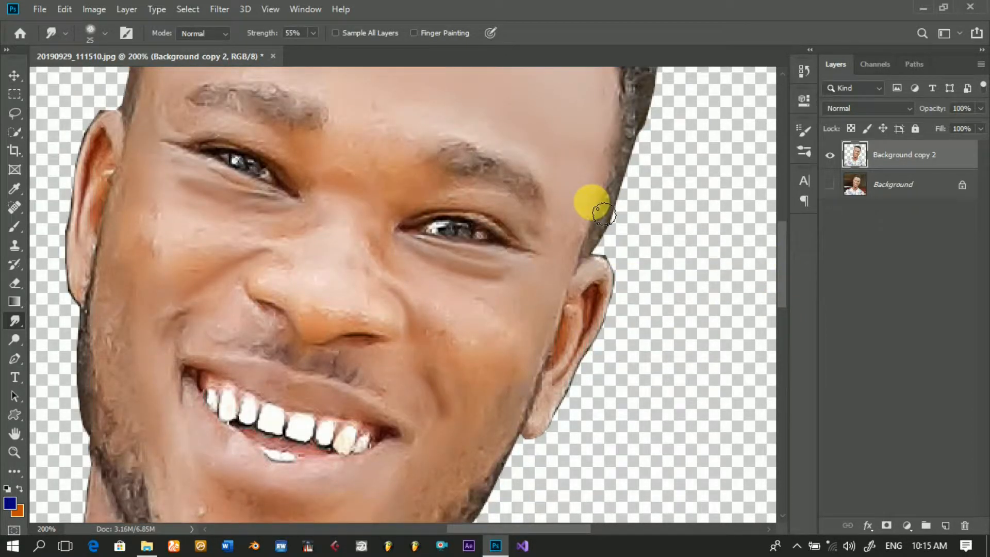
pyautogui.moveTo(579, 246)
pyautogui.mouseDown()
pyautogui.moveTo(558, 284)
pyautogui.moveTo(573, 240)
pyautogui.moveTo(552, 299)
pyautogui.moveTo(578, 270)
pyautogui.moveTo(571, 291)
pyautogui.moveTo(582, 248)
pyautogui.moveTo(548, 341)
pyautogui.moveTo(559, 350)
pyautogui.moveTo(529, 329)
pyautogui.moveTo(529, 397)
pyautogui.moveTo(492, 473)
pyautogui.moveTo(482, 393)
pyautogui.moveTo(496, 363)
pyautogui.moveTo(435, 294)
pyautogui.moveTo(511, 350)
pyautogui.moveTo(542, 356)
pyautogui.moveTo(475, 372)
pyautogui.moveTo(491, 402)
pyautogui.moveTo(538, 397)
pyautogui.moveTo(478, 482)
pyautogui.mouseUp()
# Step: Enlarge the Smudge brush to 35 px and smooth the cheeks, the temples and the skin around both eyes
pyautogui.press(']')
pyautogui.press(']')
pyautogui.press(']')
pyautogui.press(']')
pyautogui.press('[')
pyautogui.press('[')
pyautogui.moveTo(402, 273)
pyautogui.mouseDown()
pyautogui.moveTo(421, 204)
pyautogui.moveTo(516, 219)
pyautogui.moveTo(388, 161)
pyautogui.moveTo(395, 158)
pyautogui.moveTo(314, 166)
pyautogui.moveTo(194, 137)
pyautogui.mouseUp()
pyautogui.scroll(3, 189, 175)
pyautogui.moveTo(188, 185)
pyautogui.mouseDown()
pyautogui.moveTo(145, 292)
pyautogui.moveTo(152, 326)
pyautogui.moveTo(196, 291)
pyautogui.moveTo(221, 340)
pyautogui.moveTo(157, 305)
pyautogui.moveTo(212, 311)
pyautogui.moveTo(122, 388)
pyautogui.moveTo(126, 442)
pyautogui.moveTo(131, 343)
pyautogui.moveTo(189, 397)
pyautogui.moveTo(262, 405)
pyautogui.moveTo(303, 327)
pyautogui.moveTo(295, 306)
pyautogui.moveTo(380, 334)
pyautogui.mouseUp()
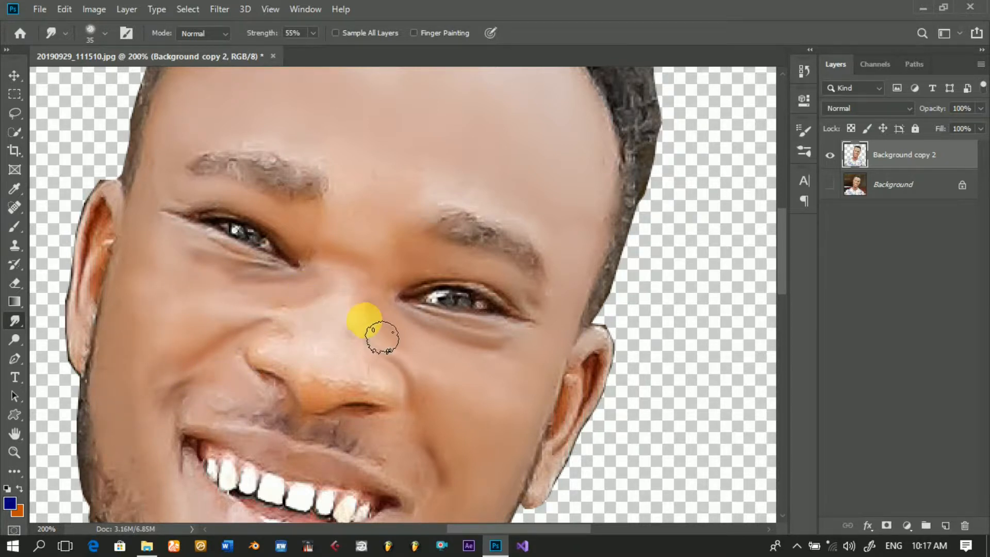
# Step: Smudge the nose smooth, then blend the skin around the mouth with a 30 px brush at 65% strength
pyautogui.scroll(-2, 380, 333)
pyautogui.moveTo(345, 292)
pyautogui.mouseDown()
pyautogui.moveTo(294, 332)
pyautogui.moveTo(331, 340)
pyautogui.moveTo(342, 371)
pyautogui.moveTo(362, 350)
pyautogui.moveTo(401, 354)
pyautogui.moveTo(347, 298)
pyautogui.moveTo(328, 357)
pyautogui.moveTo(368, 354)
pyautogui.moveTo(362, 336)
pyautogui.moveTo(305, 338)
pyautogui.moveTo(294, 327)
pyautogui.moveTo(299, 290)
pyautogui.moveTo(369, 297)
pyautogui.moveTo(365, 262)
pyautogui.moveTo(285, 312)
pyautogui.moveTo(337, 322)
pyautogui.moveTo(400, 356)
pyautogui.moveTo(345, 381)
pyautogui.moveTo(388, 374)
pyautogui.moveTo(303, 362)
pyautogui.moveTo(278, 343)
pyautogui.moveTo(276, 357)
pyautogui.moveTo(198, 379)
pyautogui.moveTo(315, 372)
pyautogui.moveTo(277, 389)
pyautogui.moveTo(426, 428)
pyautogui.moveTo(412, 397)
pyautogui.moveTo(413, 427)
pyautogui.moveTo(436, 449)
pyautogui.mouseUp()
pyautogui.press('[')
pyautogui.moveTo(261, 33); pyautogui.dragTo(266, 33)
pyautogui.moveTo(157, 359)
pyautogui.mouseDown()
pyautogui.moveTo(155, 452)
pyautogui.moveTo(181, 423)
pyautogui.moveTo(201, 429)
pyautogui.moveTo(242, 480)
pyautogui.moveTo(300, 509)
pyautogui.moveTo(409, 484)
pyautogui.moveTo(343, 427)
pyautogui.moveTo(248, 410)
pyautogui.moveTo(413, 461)
pyautogui.mouseUp()
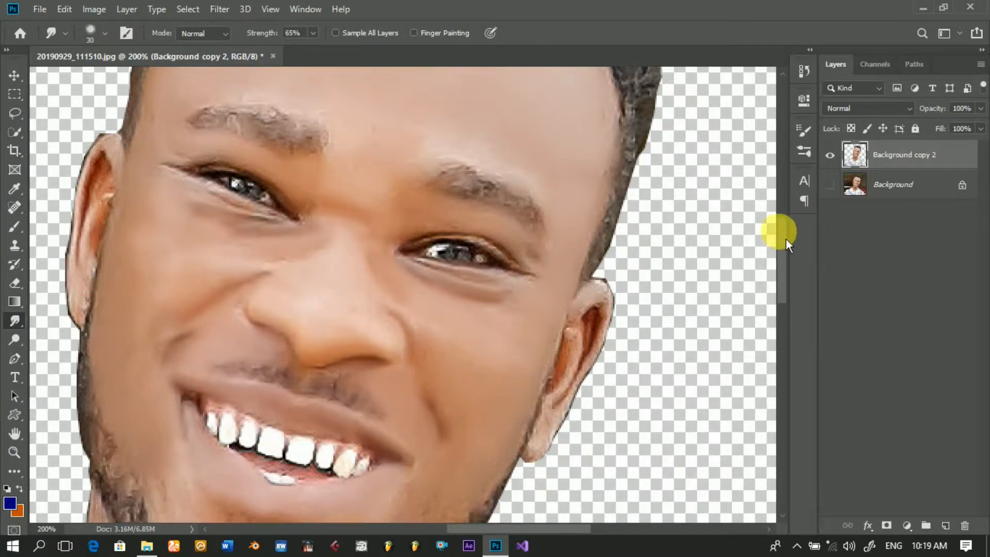
# Step: Smooth the skin beside the eye and along the temple hairline down to the ear with the 30 px brush
pyautogui.moveTo(779, 231); pyautogui.dragTo(780, 265)
pyautogui.moveTo(477, 309)
pyautogui.mouseDown()
pyautogui.moveTo(426, 326)
pyautogui.moveTo(424, 370)
pyautogui.moveTo(366, 416)
pyautogui.moveTo(443, 378)
pyautogui.moveTo(536, 237)
pyautogui.moveTo(361, 365)
pyautogui.moveTo(331, 406)
pyautogui.moveTo(339, 365)
pyautogui.moveTo(285, 369)
pyautogui.moveTo(292, 377)
pyautogui.moveTo(312, 369)
pyautogui.moveTo(295, 409)
pyautogui.moveTo(229, 368)
pyautogui.moveTo(189, 305)
pyautogui.moveTo(184, 379)
pyautogui.moveTo(249, 457)
pyautogui.moveTo(213, 382)
pyautogui.moveTo(266, 455)
pyautogui.moveTo(276, 430)
pyautogui.moveTo(294, 458)
pyautogui.moveTo(335, 424)
pyautogui.moveTo(244, 396)
pyautogui.moveTo(209, 350)
pyautogui.moveTo(340, 404)
pyautogui.moveTo(431, 389)
pyautogui.moveTo(456, 316)
pyautogui.moveTo(463, 348)
pyautogui.moveTo(475, 209)
pyautogui.moveTo(410, 141)
pyautogui.moveTo(505, 192)
pyautogui.moveTo(536, 238)
pyautogui.mouseUp()
pyautogui.scroll(5, 528, 227)
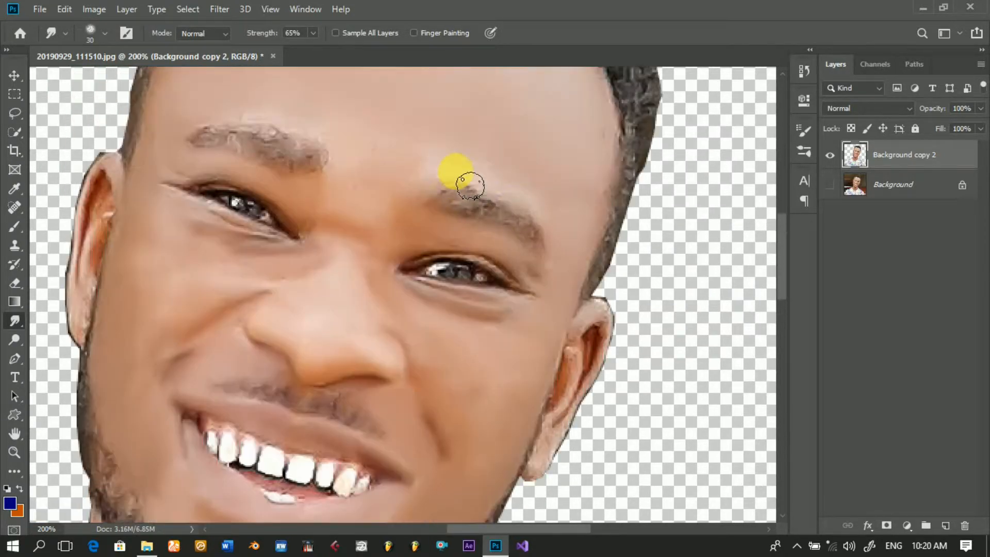
pyautogui.moveTo(614, 150)
pyautogui.mouseDown()
pyautogui.moveTo(562, 189)
pyautogui.moveTo(428, 167)
pyautogui.moveTo(270, 115)
pyautogui.moveTo(150, 150)
pyautogui.moveTo(163, 276)
pyautogui.moveTo(207, 264)
pyautogui.moveTo(152, 252)
pyautogui.moveTo(199, 283)
pyautogui.moveTo(296, 274)
pyautogui.moveTo(164, 327)
pyautogui.moveTo(280, 193)
pyautogui.moveTo(248, 180)
pyautogui.moveTo(426, 248)
pyautogui.moveTo(488, 254)
pyautogui.moveTo(423, 214)
pyautogui.moveTo(473, 170)
pyautogui.moveTo(546, 213)
pyautogui.moveTo(525, 196)
pyautogui.moveTo(525, 392)
pyautogui.moveTo(287, 443)
pyautogui.moveTo(149, 434)
pyautogui.moveTo(115, 364)
pyautogui.moveTo(84, 333)
pyautogui.moveTo(86, 271)
pyautogui.moveTo(105, 190)
pyautogui.moveTo(115, 220)
pyautogui.moveTo(121, 185)
pyautogui.moveTo(98, 232)
pyautogui.moveTo(84, 340)
pyautogui.moveTo(98, 333)
pyautogui.moveTo(89, 258)
pyautogui.moveTo(96, 293)
pyautogui.moveTo(118, 220)
pyautogui.moveTo(104, 292)
pyautogui.moveTo(207, 357)
pyautogui.moveTo(587, 339)
pyautogui.moveTo(608, 328)
pyautogui.moveTo(618, 353)
pyautogui.moveTo(554, 481)
pyautogui.moveTo(559, 439)
pyautogui.moveTo(582, 399)
pyautogui.moveTo(563, 354)
pyautogui.mouseUp()
# Step: Smooth the neck skin below the beard, enlarging the Smudge brush to 35 px
pyautogui.moveTo(781, 239); pyautogui.dragTo(781, 312)
pyautogui.moveTo(157, 251)
pyautogui.mouseDown()
pyautogui.moveTo(114, 154)
pyautogui.moveTo(125, 244)
pyautogui.moveTo(63, 353)
pyautogui.moveTo(98, 371)
pyautogui.moveTo(77, 349)
pyautogui.moveTo(104, 296)
pyautogui.moveTo(106, 378)
pyautogui.moveTo(210, 320)
pyautogui.moveTo(122, 419)
pyautogui.moveTo(150, 360)
pyautogui.moveTo(243, 338)
pyautogui.moveTo(192, 447)
pyautogui.moveTo(228, 464)
pyautogui.moveTo(245, 418)
pyautogui.moveTo(455, 230)
pyautogui.moveTo(435, 370)
pyautogui.moveTo(297, 450)
pyautogui.moveTo(373, 397)
pyautogui.moveTo(369, 341)
pyautogui.moveTo(234, 469)
pyautogui.moveTo(216, 376)
pyautogui.moveTo(181, 353)
pyautogui.moveTo(237, 430)
pyautogui.mouseUp()
pyautogui.press(']')
pyautogui.keyDown('alt'); pyautogui.click(237, 430); pyautogui.keyUp('alt')
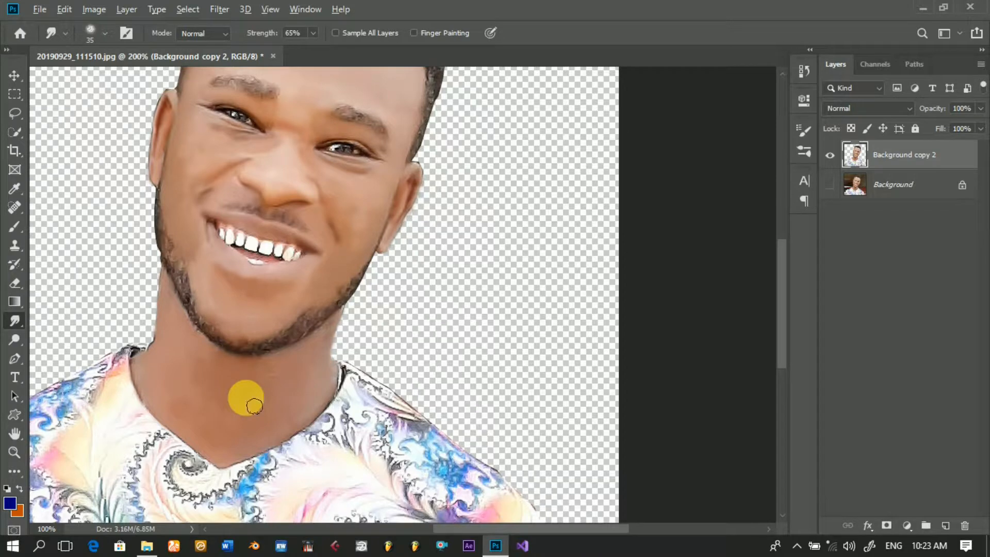
pyautogui.keyDown('alt'); pyautogui.click(246, 397); pyautogui.keyUp('alt')
pyautogui.hotkey('alt', 'space')
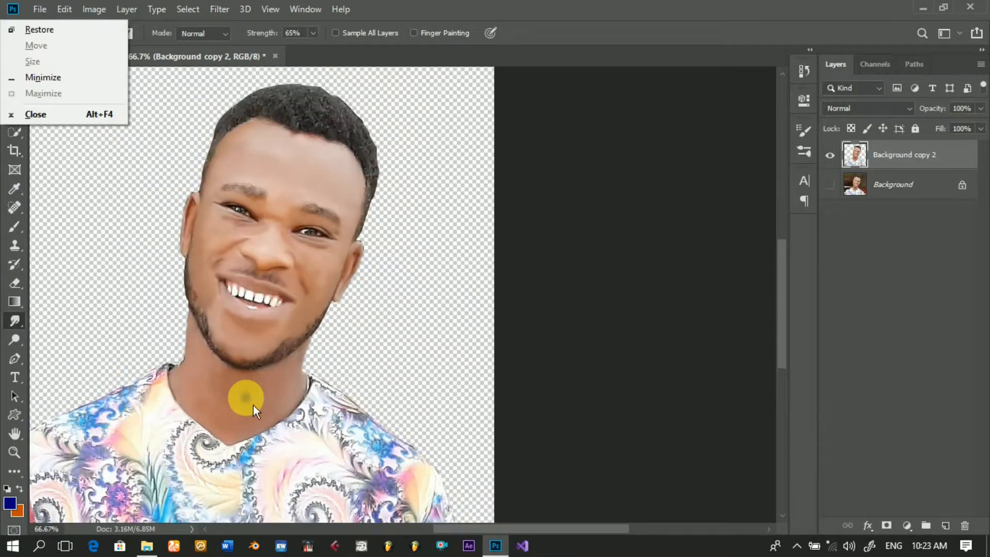
pyautogui.press('Escape')
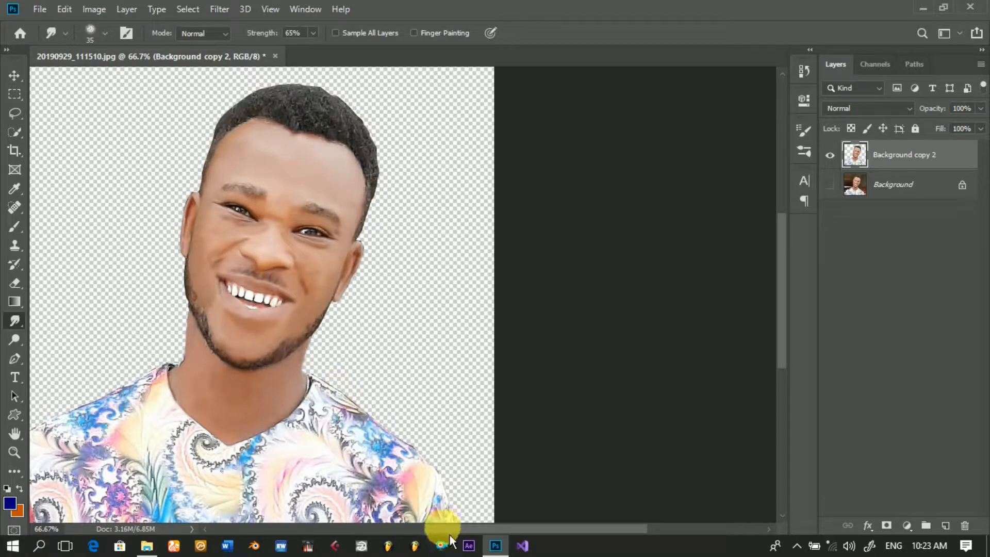
pyautogui.moveTo(450, 540); pyautogui.dragTo(432, 540)
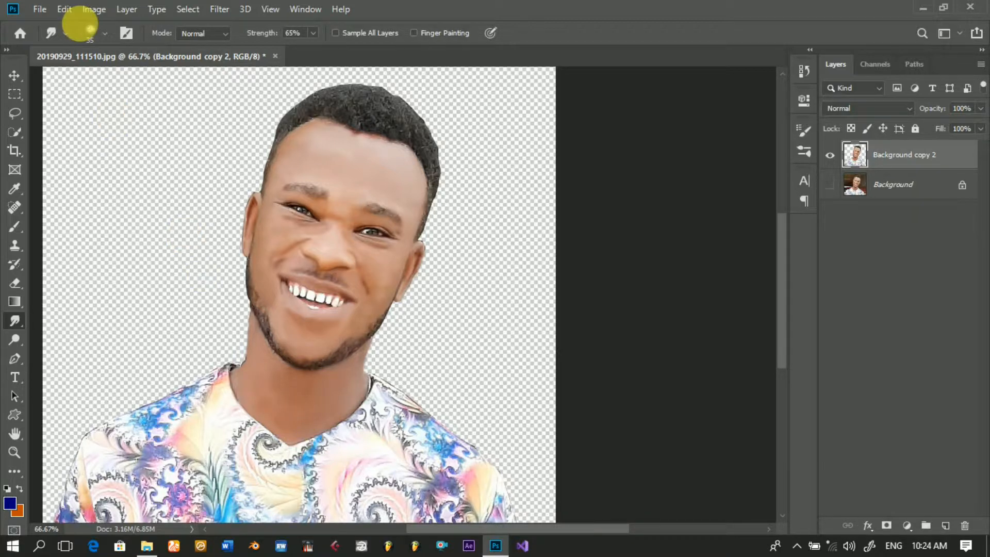
pyautogui.click(70, 16)
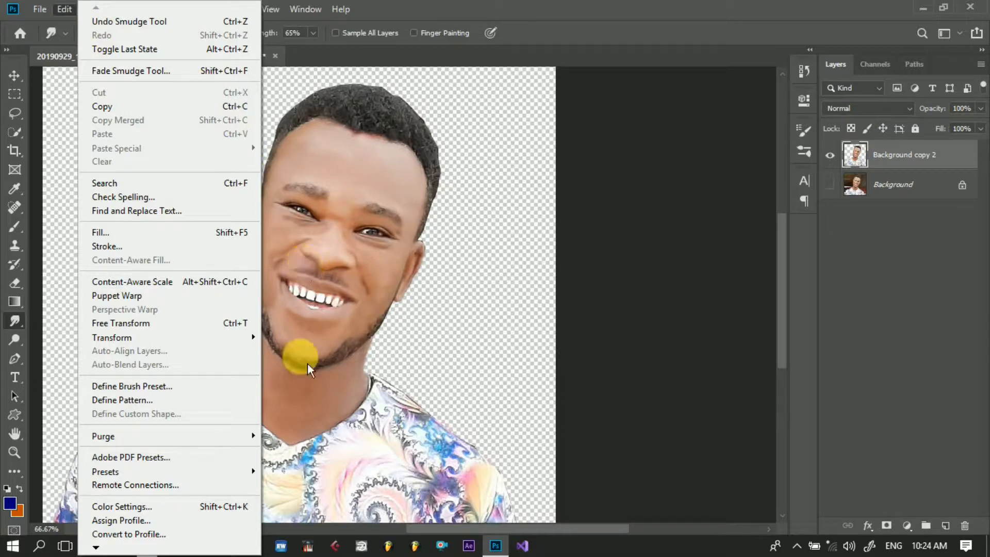
pyautogui.click(303, 405)
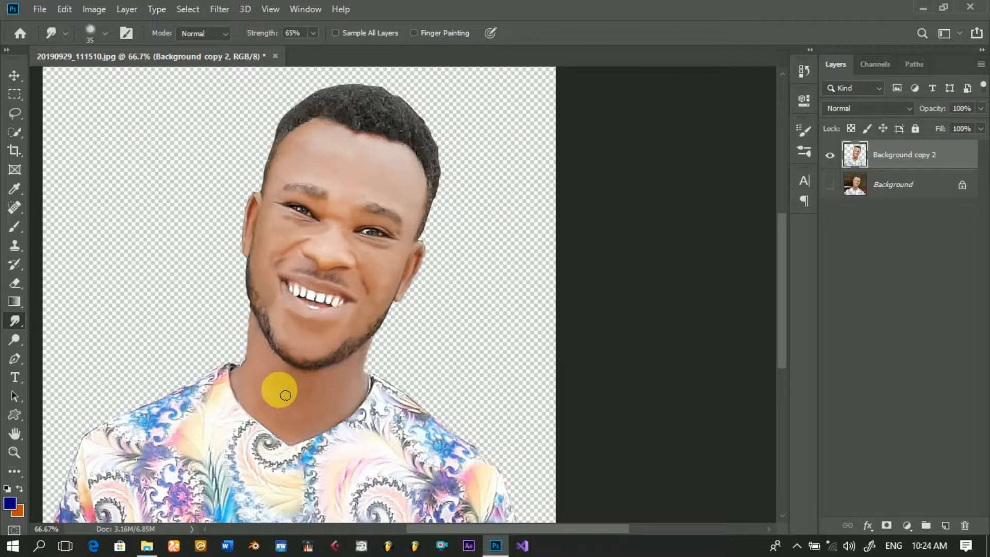
pyautogui.moveTo(286, 395)
pyautogui.mouseDown()
pyautogui.moveTo(270, 387)
pyautogui.moveTo(303, 414)
pyautogui.moveTo(320, 325)
pyautogui.moveTo(276, 292)
pyautogui.moveTo(276, 252)
pyautogui.moveTo(265, 265)
pyautogui.moveTo(289, 249)
pyautogui.moveTo(274, 245)
pyautogui.moveTo(381, 299)
pyautogui.moveTo(380, 261)
pyautogui.moveTo(372, 321)
pyautogui.moveTo(309, 372)
pyautogui.moveTo(309, 404)
pyautogui.moveTo(276, 404)
pyautogui.moveTo(250, 459)
pyautogui.moveTo(203, 416)
pyautogui.moveTo(166, 455)
pyautogui.mouseUp()
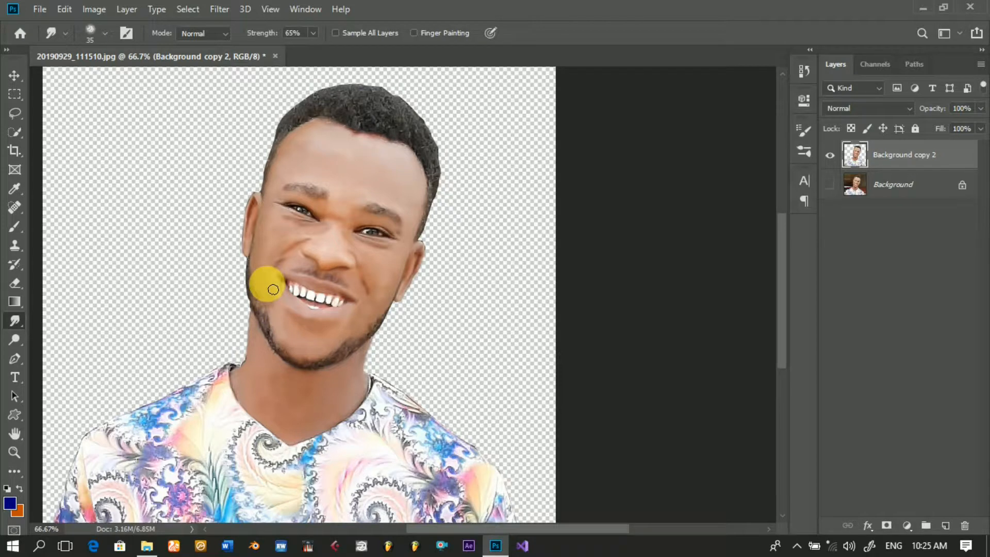
# Step: Choose the Rough Round Bristle Brush from the Smudge paint set, with 46% strength and a 48 px size
pyautogui.click(106, 34)
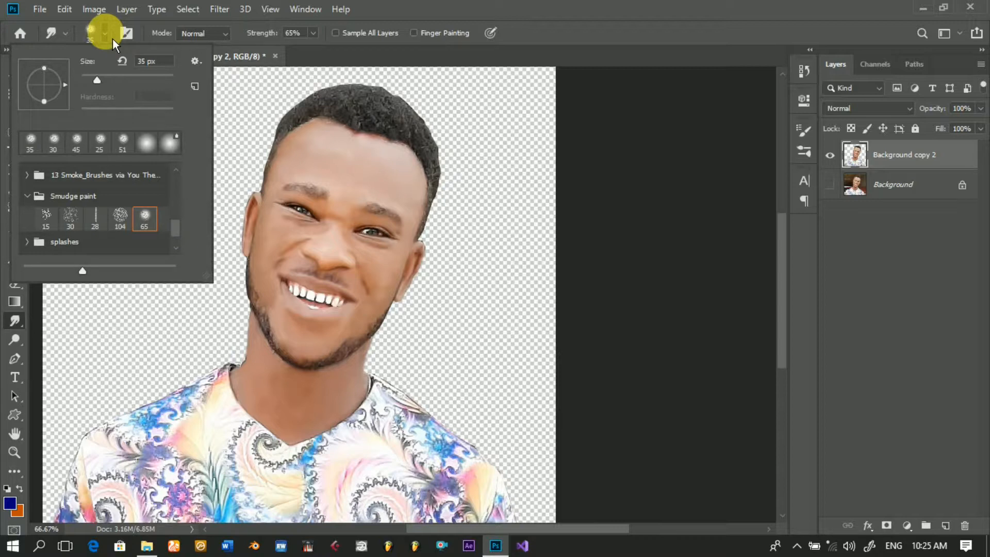
pyautogui.click(126, 228)
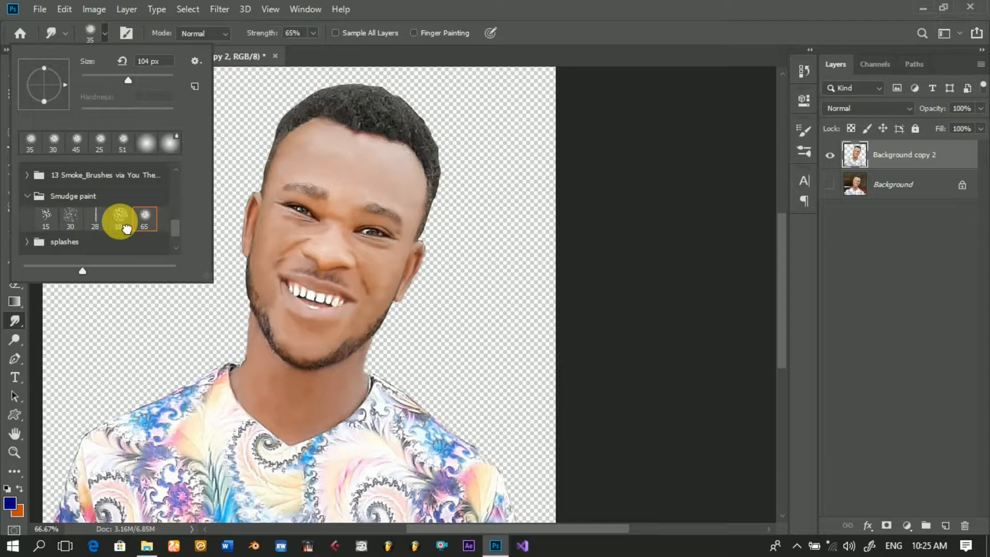
pyautogui.doubleClick(126, 228)
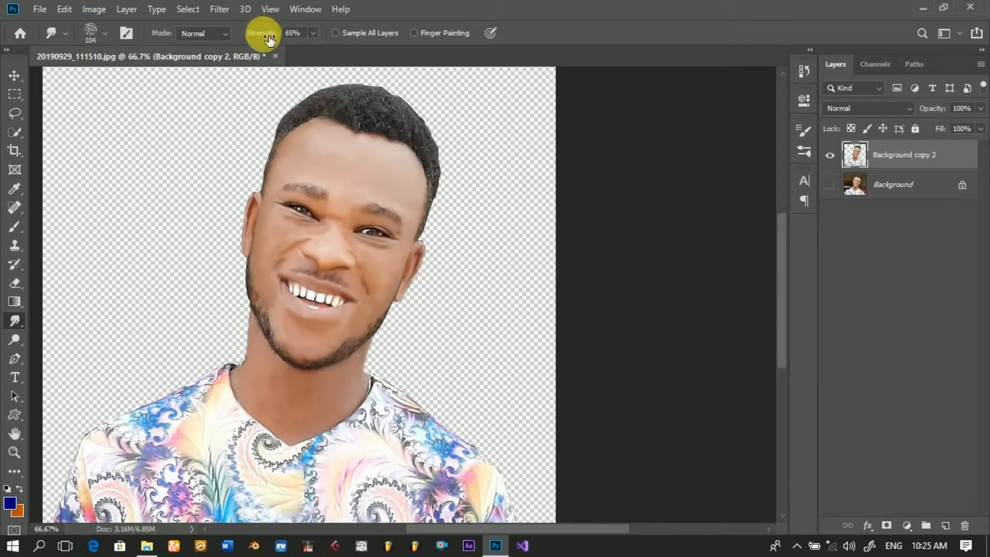
pyautogui.moveTo(270, 38); pyautogui.dragTo(256, 41)
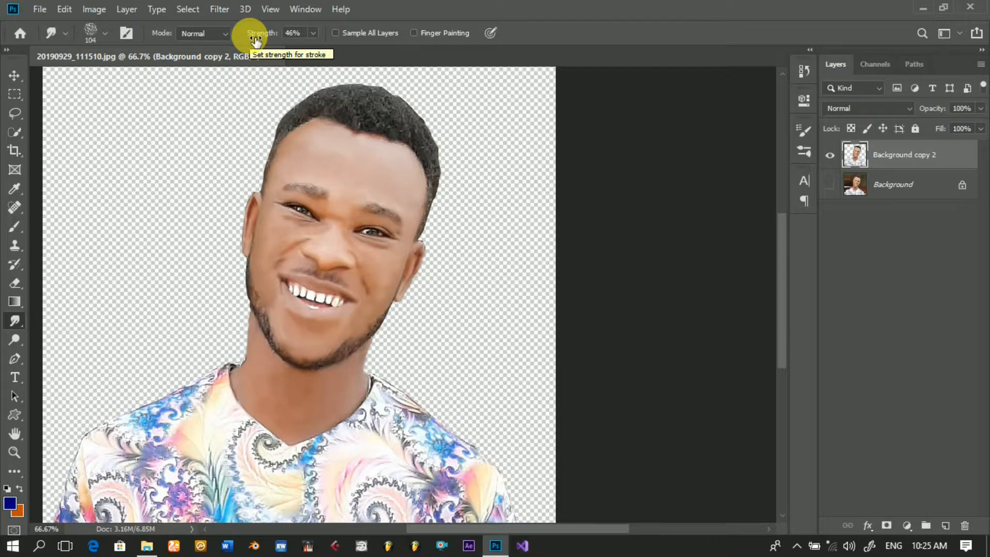
pyautogui.click(105, 33)
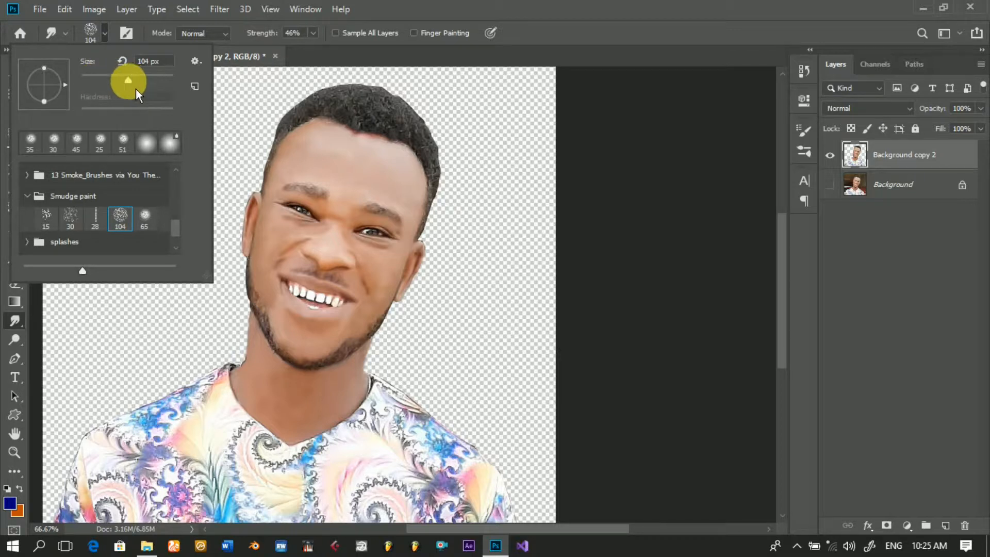
pyautogui.moveTo(135, 88); pyautogui.dragTo(117, 88)
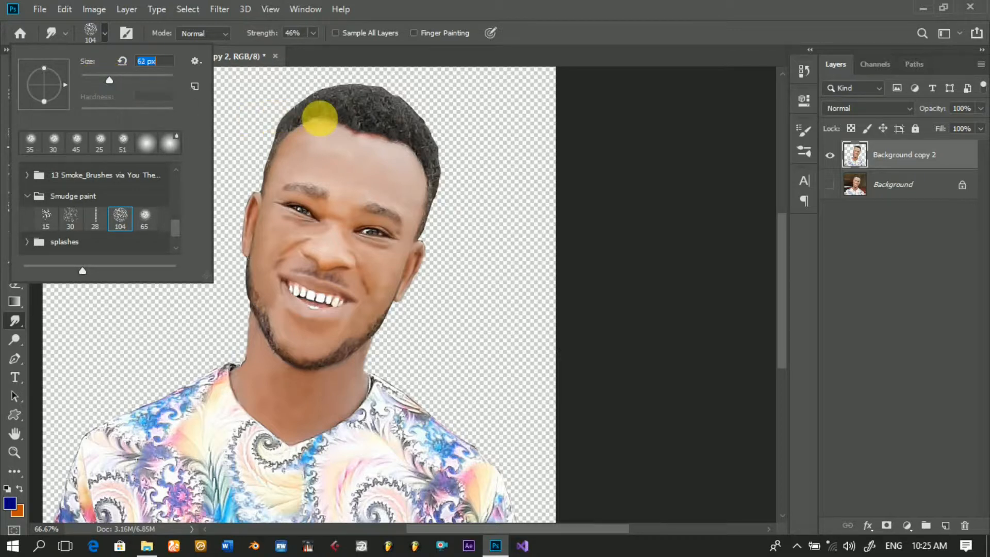
pyautogui.moveTo(115, 88); pyautogui.dragTo(111, 88)
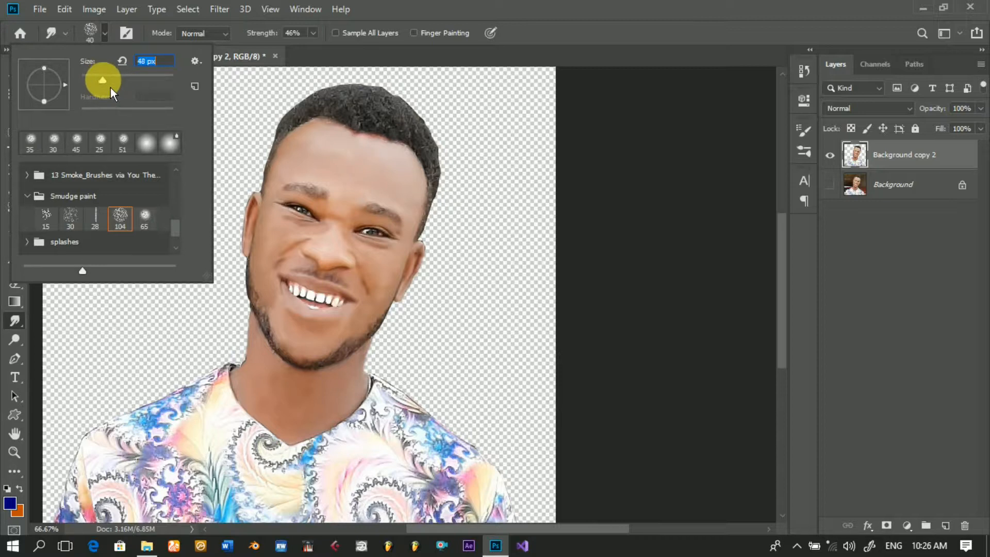
pyautogui.click(365, 115)
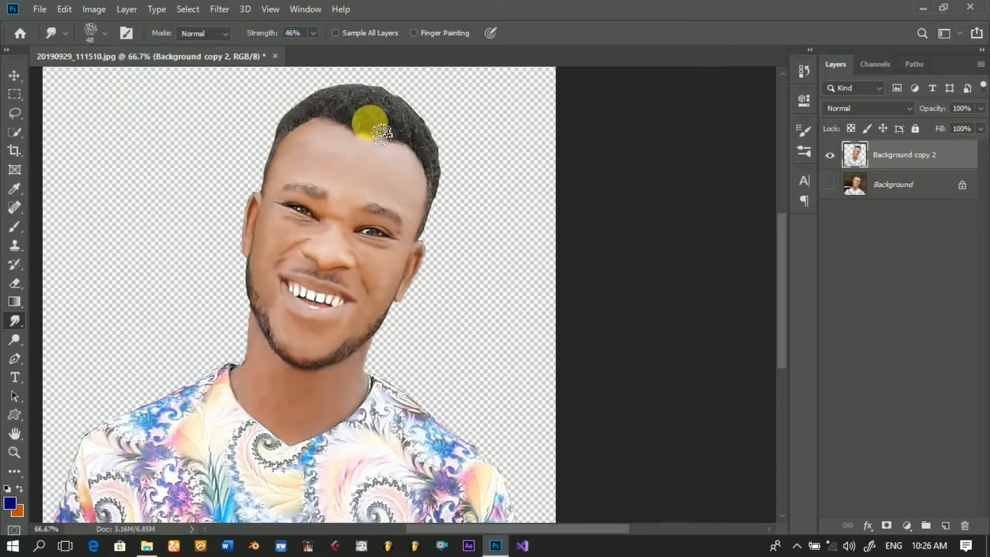
# Step: Reduce the bristle brush to 31 px and smudge the short hair from the side of the head down the temple
pyautogui.click(356, 119)
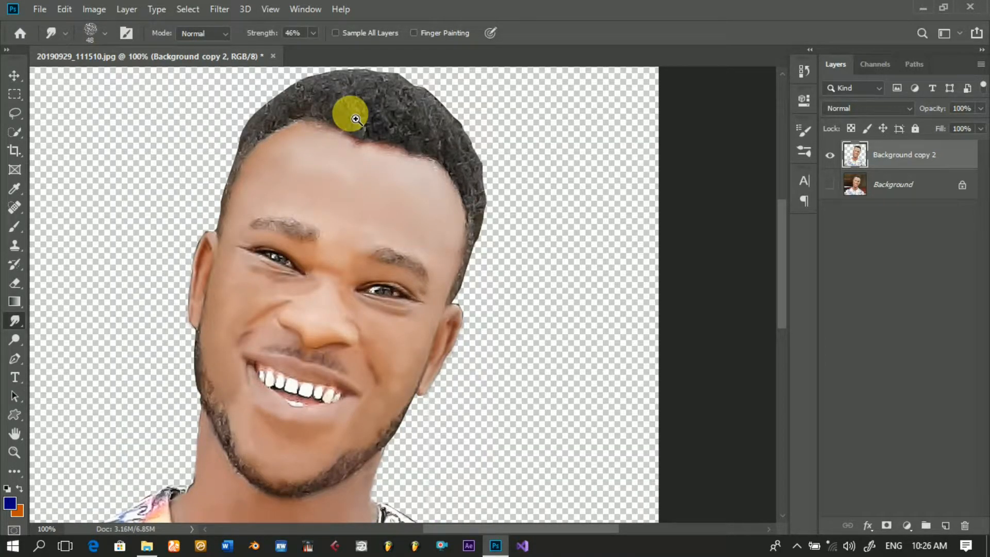
pyautogui.click(359, 88)
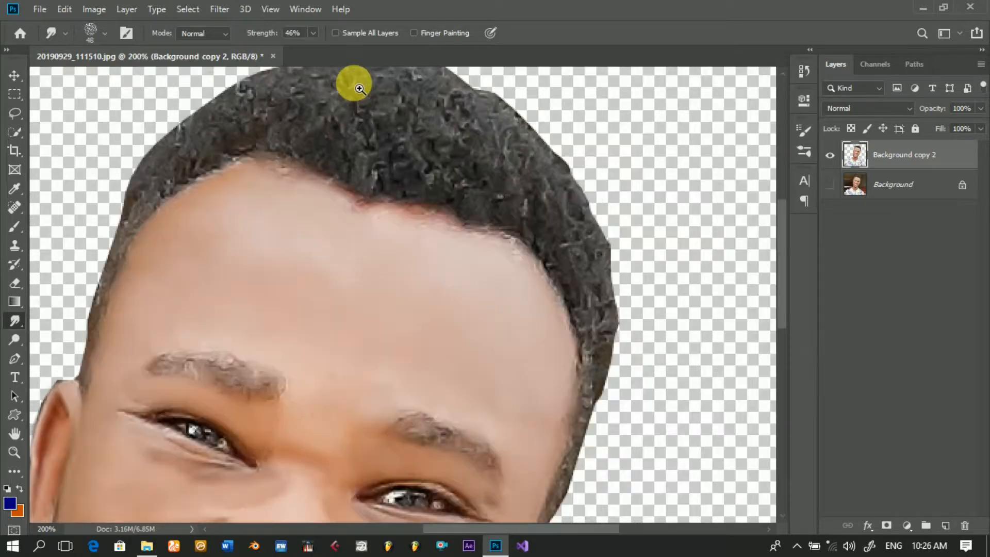
pyautogui.click(365, 121)
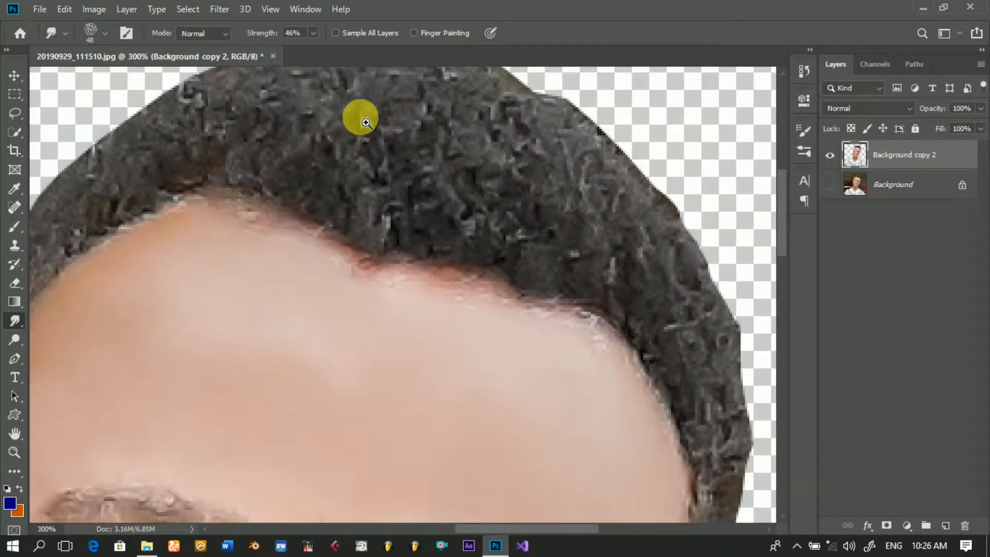
pyautogui.moveTo(529, 538)
pyautogui.mouseDown()
pyautogui.moveTo(480, 537)
pyautogui.moveTo(490, 538)
pyautogui.mouseUp()
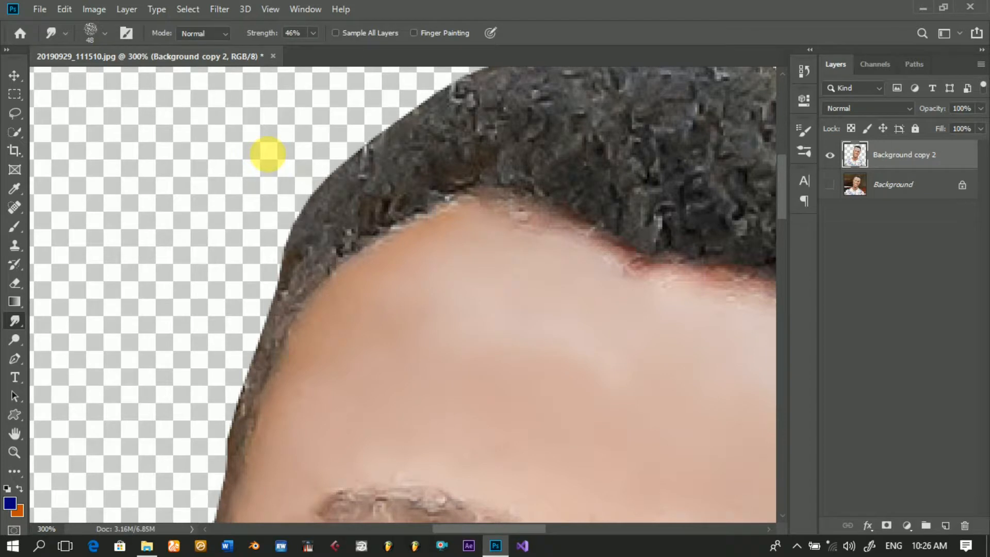
pyautogui.click(105, 33)
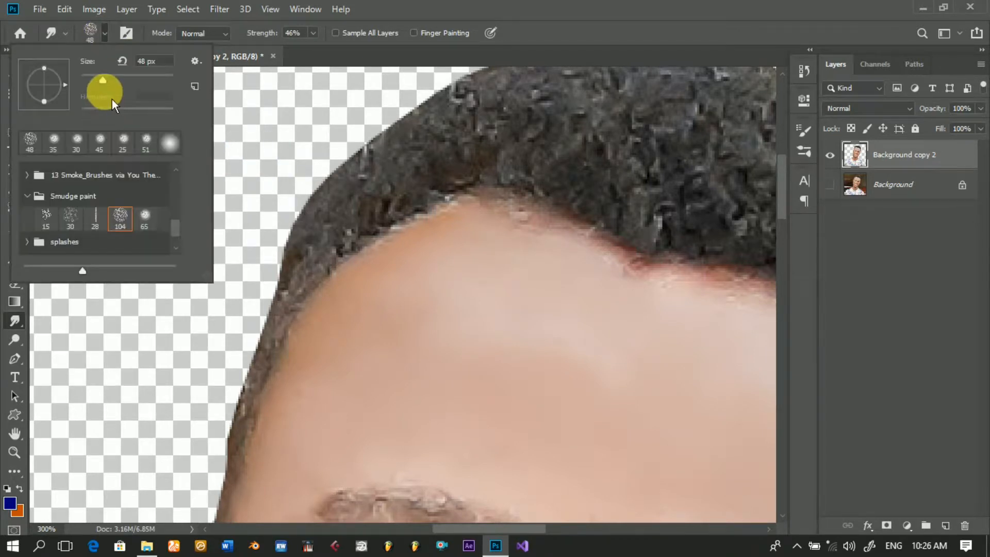
pyautogui.moveTo(102, 80); pyautogui.dragTo(95, 81)
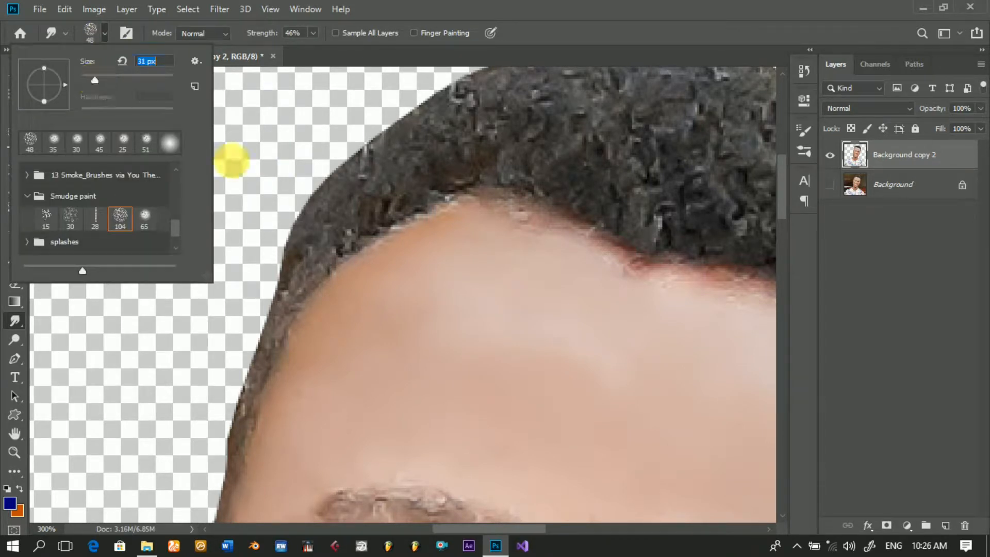
pyautogui.click(364, 195)
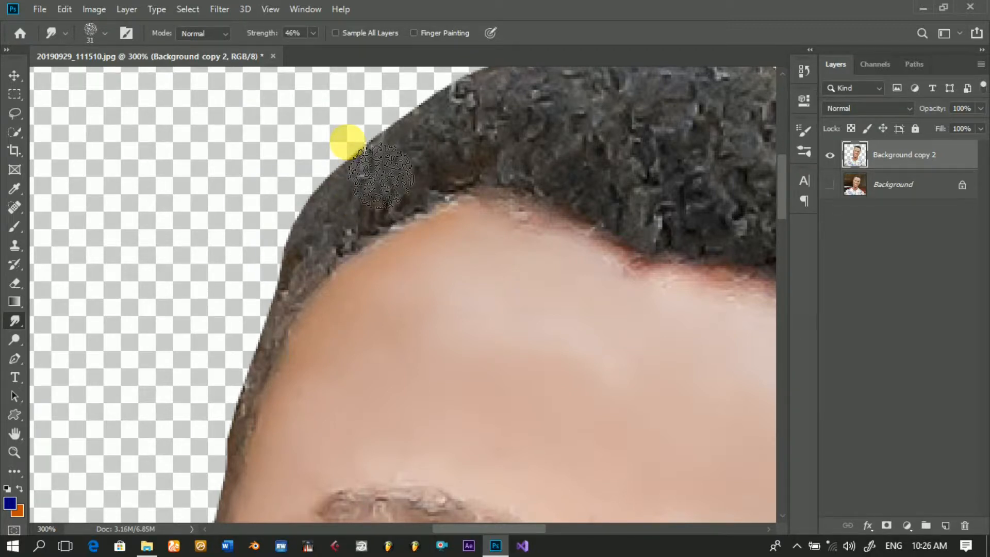
pyautogui.moveTo(354, 165); pyautogui.dragTo(363, 192)
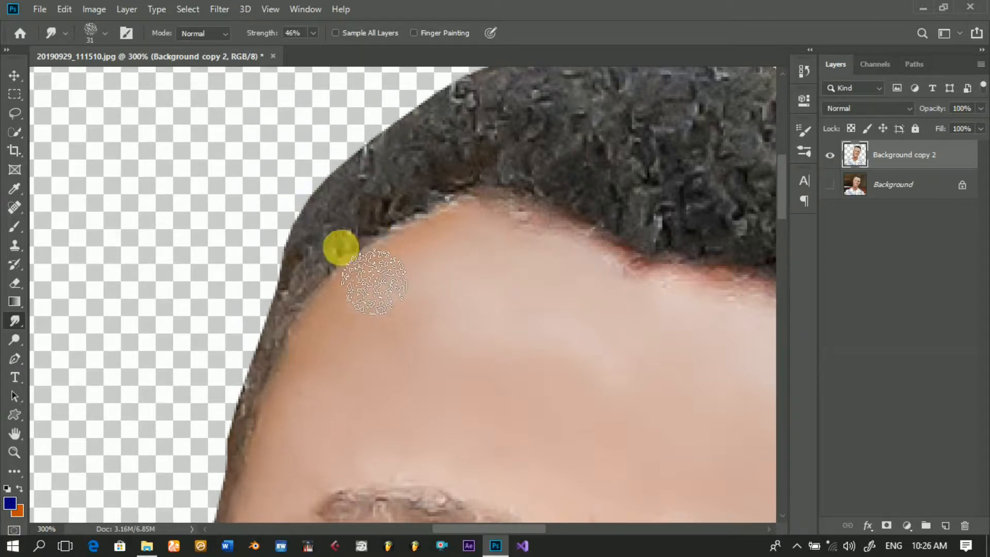
pyautogui.moveTo(299, 248); pyautogui.dragTo(329, 194)
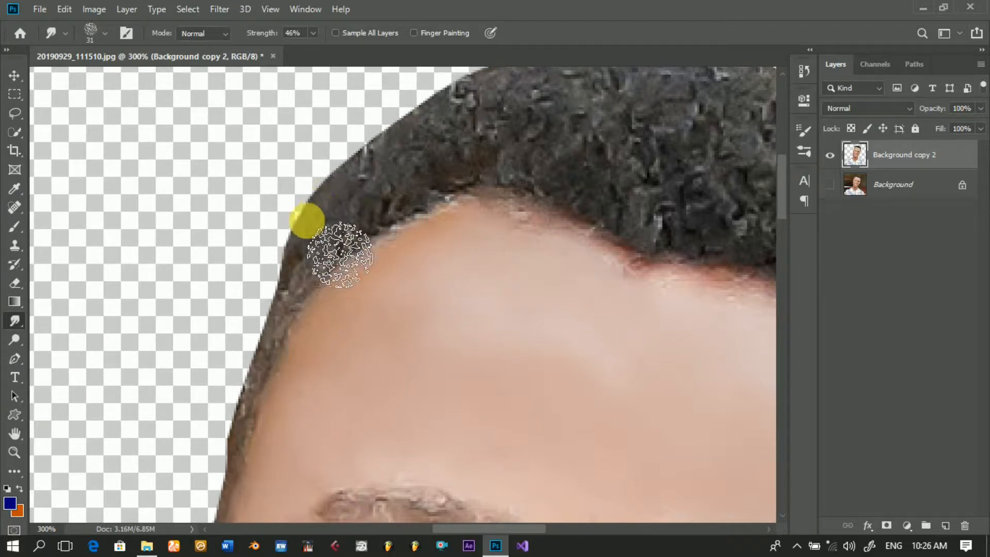
pyautogui.moveTo(343, 247)
pyautogui.mouseDown()
pyautogui.moveTo(382, 200)
pyautogui.moveTo(437, 164)
pyautogui.mouseUp()
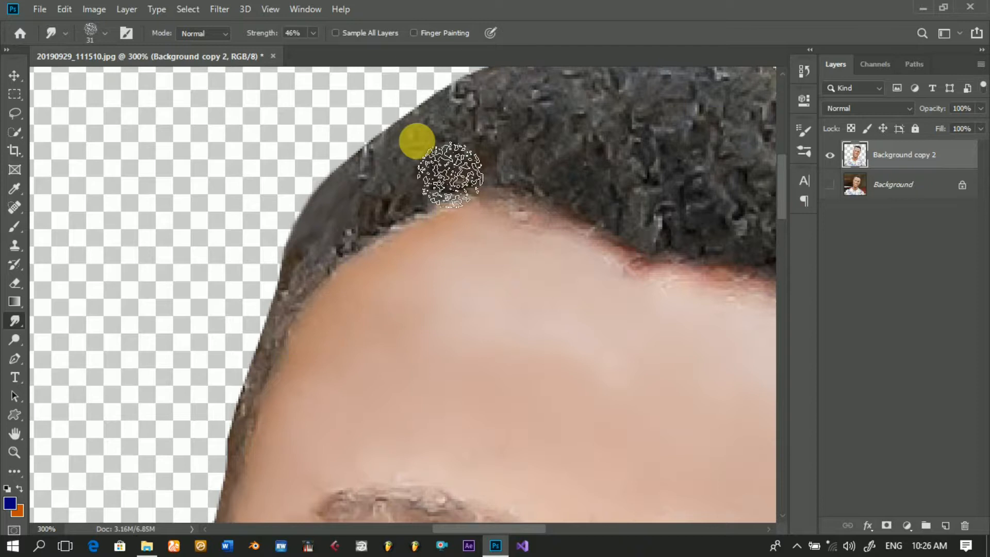
pyautogui.moveTo(450, 176)
pyautogui.mouseDown()
pyautogui.moveTo(371, 232)
pyautogui.moveTo(296, 388)
pyautogui.moveTo(256, 506)
pyautogui.mouseUp()
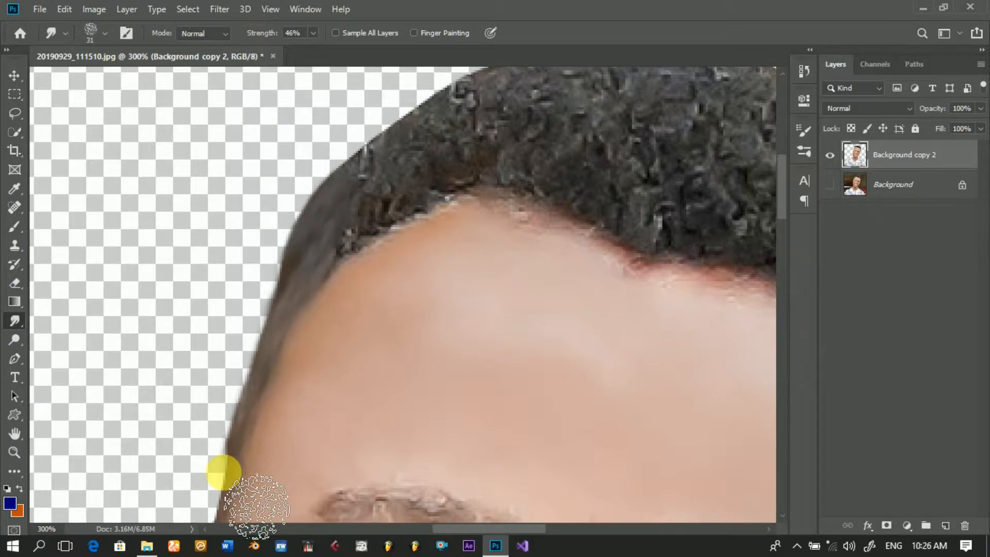
pyautogui.moveTo(369, 280)
pyautogui.mouseDown()
pyautogui.moveTo(419, 223)
pyautogui.moveTo(513, 154)
pyautogui.moveTo(464, 166)
pyautogui.moveTo(375, 222)
pyautogui.moveTo(508, 122)
pyautogui.moveTo(436, 259)
pyautogui.mouseUp()
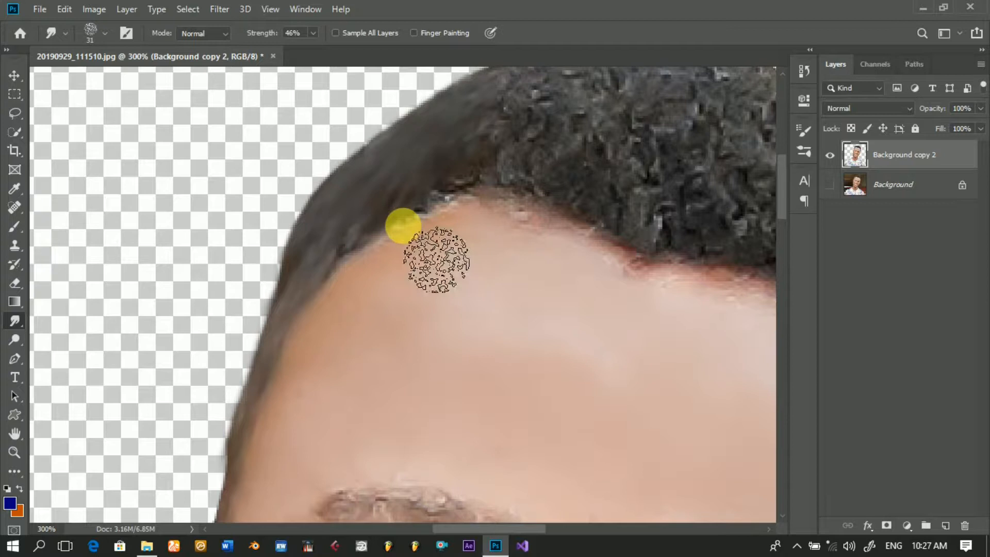
# Step: Reduce the bristle brush to 25 px and smudge the forehead hairline and the hair across the top of the head
pyautogui.press('[')
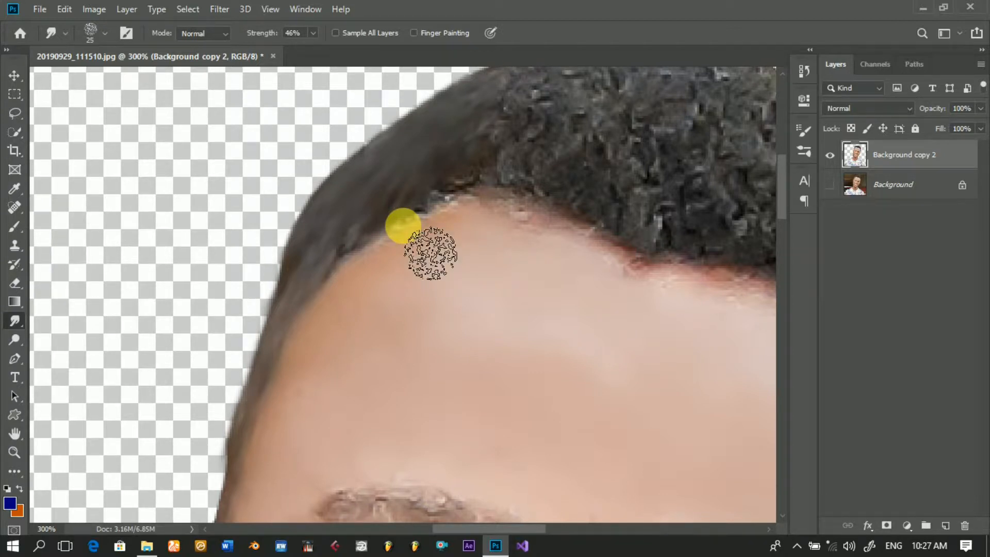
pyautogui.moveTo(360, 239)
pyautogui.mouseDown()
pyautogui.moveTo(333, 289)
pyautogui.moveTo(401, 219)
pyautogui.moveTo(376, 283)
pyautogui.moveTo(438, 194)
pyautogui.moveTo(415, 274)
pyautogui.moveTo(457, 186)
pyautogui.moveTo(454, 235)
pyautogui.moveTo(474, 196)
pyautogui.moveTo(489, 257)
pyautogui.moveTo(503, 199)
pyautogui.moveTo(529, 243)
pyautogui.moveTo(521, 208)
pyautogui.moveTo(534, 199)
pyautogui.moveTo(565, 269)
pyautogui.moveTo(515, 205)
pyautogui.moveTo(458, 184)
pyautogui.moveTo(468, 166)
pyautogui.moveTo(517, 148)
pyautogui.moveTo(531, 124)
pyautogui.moveTo(525, 154)
pyautogui.mouseUp()
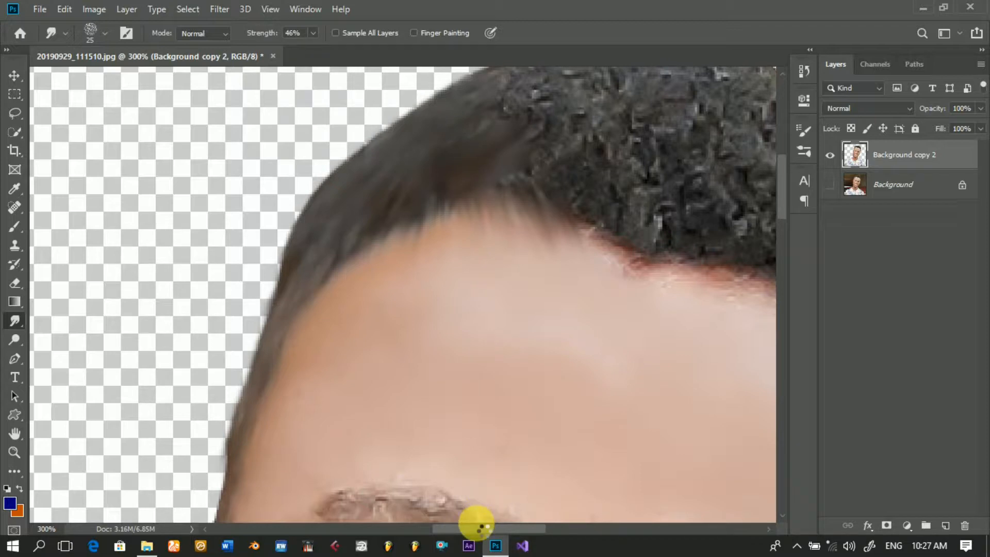
pyautogui.moveTo(473, 529); pyautogui.dragTo(497, 528)
pyautogui.moveTo(504, 539); pyautogui.dragTo(523, 541)
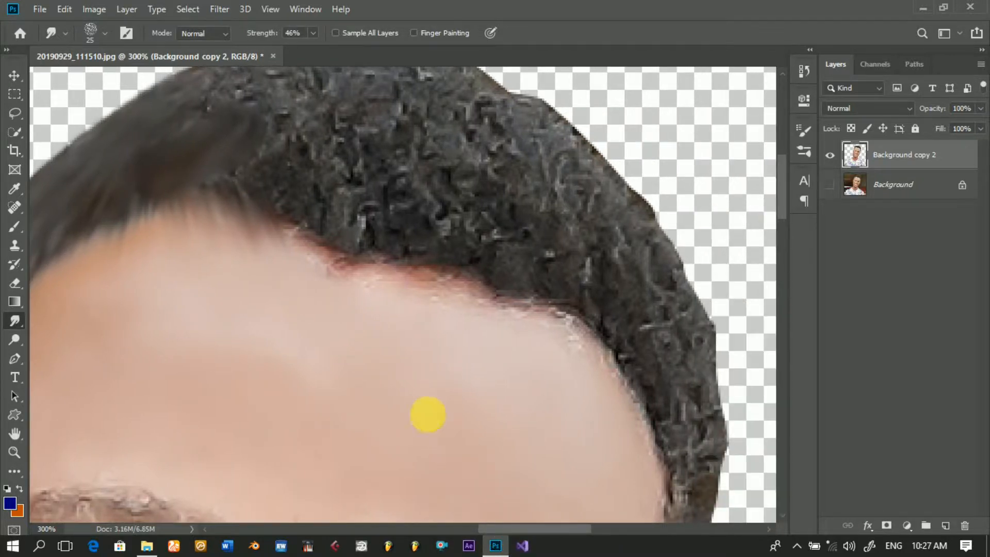
pyautogui.moveTo(318, 184)
pyautogui.mouseDown()
pyautogui.moveTo(281, 194)
pyautogui.moveTo(308, 218)
pyautogui.moveTo(320, 250)
pyautogui.moveTo(310, 221)
pyautogui.moveTo(366, 249)
pyautogui.moveTo(364, 206)
pyautogui.mouseUp()
pyautogui.moveTo(785, 188); pyautogui.dragTo(785, 181)
pyautogui.moveTo(224, 216)
pyautogui.mouseDown()
pyautogui.moveTo(334, 186)
pyautogui.moveTo(392, 239)
pyautogui.moveTo(433, 401)
pyautogui.moveTo(450, 188)
pyautogui.moveTo(585, 259)
pyautogui.moveTo(430, 208)
pyautogui.moveTo(472, 296)
pyautogui.moveTo(490, 297)
pyautogui.moveTo(476, 306)
pyautogui.moveTo(518, 357)
pyautogui.moveTo(572, 290)
pyautogui.moveTo(715, 442)
pyautogui.moveTo(526, 412)
pyautogui.moveTo(625, 451)
pyautogui.moveTo(582, 407)
pyautogui.mouseUp()
# Step: Smudge the hair on the opposite side of the head down to the sideburn with the 25 px bristle brush
pyautogui.moveTo(784, 190); pyautogui.dragTo(785, 225)
pyautogui.moveTo(567, 173)
pyautogui.mouseDown()
pyautogui.moveTo(662, 341)
pyautogui.moveTo(692, 232)
pyautogui.moveTo(713, 393)
pyautogui.moveTo(687, 366)
pyautogui.moveTo(794, 213)
pyautogui.moveTo(783, 242)
pyautogui.mouseUp()
pyautogui.moveTo(667, 212)
pyautogui.mouseDown()
pyautogui.moveTo(621, 344)
pyautogui.moveTo(583, 400)
pyautogui.mouseUp()
# Step: Smudge both eyebrows and the skin around them with the 25 px bristle brush
pyautogui.moveTo(558, 528); pyautogui.dragTo(487, 526)
pyautogui.moveTo(495, 176)
pyautogui.mouseDown()
pyautogui.moveTo(570, 212)
pyautogui.moveTo(531, 203)
pyautogui.moveTo(601, 188)
pyautogui.moveTo(521, 195)
pyautogui.mouseUp()
pyautogui.moveTo(474, 528); pyautogui.dragTo(504, 534)
pyautogui.moveTo(175, 298)
pyautogui.mouseDown()
pyautogui.moveTo(149, 409)
pyautogui.moveTo(158, 376)
pyautogui.mouseUp()
pyautogui.moveTo(489, 529); pyautogui.dragTo(524, 529)
pyautogui.moveTo(464, 331); pyautogui.dragTo(599, 364)
pyautogui.moveTo(318, 241)
pyautogui.mouseDown()
pyautogui.moveTo(282, 275)
pyautogui.moveTo(245, 344)
pyautogui.moveTo(323, 345)
pyautogui.mouseUp()
# Step: Smudge the beard along both sides of the jaw and under the chin with the 25 px bristle brush
pyautogui.moveTo(782, 237); pyautogui.dragTo(782, 328)
pyautogui.moveTo(541, 309)
pyautogui.mouseDown()
pyautogui.moveTo(402, 456)
pyautogui.moveTo(327, 471)
pyautogui.mouseUp()
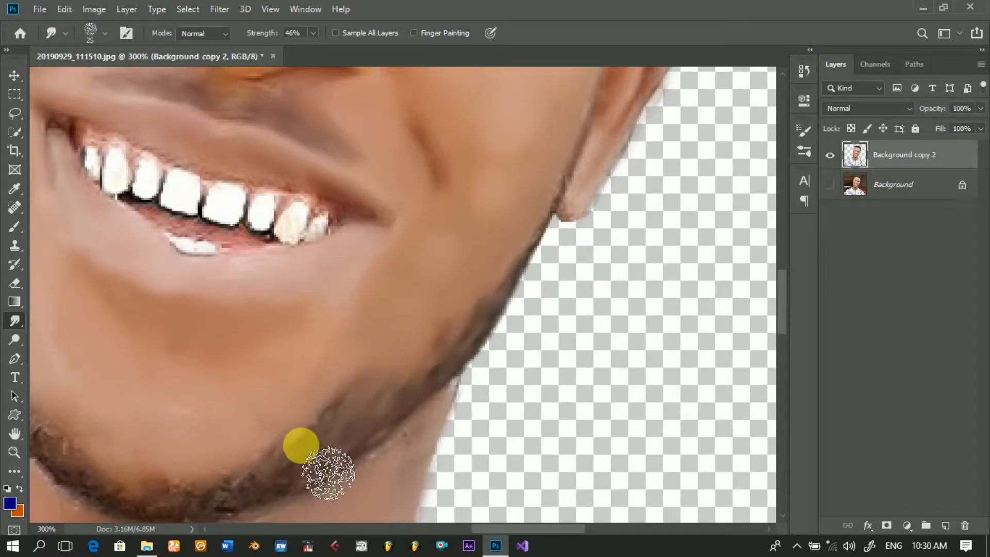
pyautogui.moveTo(519, 528); pyautogui.dragTo(490, 528)
pyautogui.moveTo(642, 438)
pyautogui.mouseDown()
pyautogui.moveTo(360, 530)
pyautogui.moveTo(243, 459)
pyautogui.moveTo(272, 413)
pyautogui.moveTo(219, 374)
pyautogui.moveTo(170, 224)
pyautogui.moveTo(117, 154)
pyautogui.moveTo(118, 162)
pyautogui.mouseUp()
pyautogui.scroll(2, 119, 162)
pyautogui.moveTo(181, 285)
pyautogui.mouseDown()
pyautogui.moveTo(110, 174)
pyautogui.moveTo(148, 336)
pyautogui.moveTo(212, 458)
pyautogui.mouseUp()
pyautogui.moveTo(782, 289); pyautogui.dragTo(782, 312)
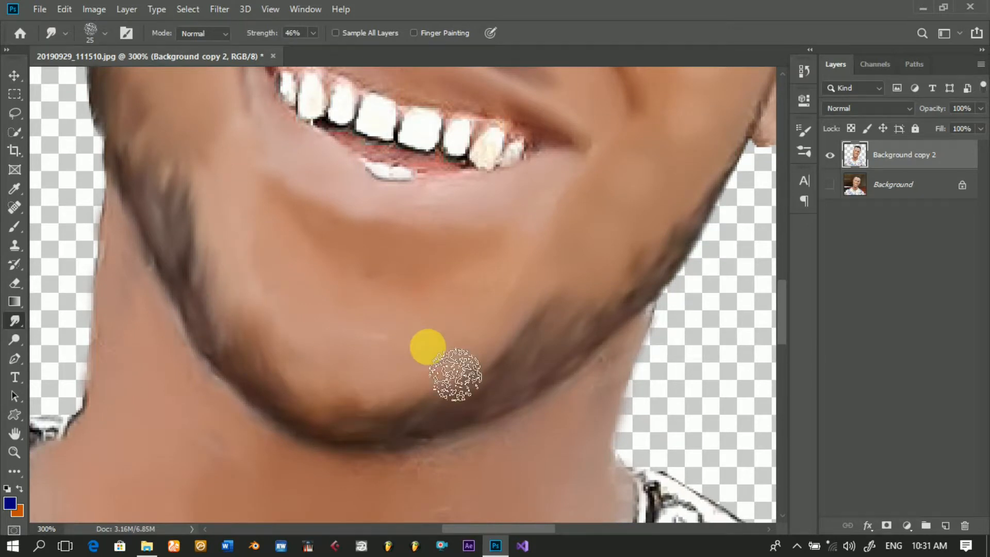
pyautogui.keyDown('alt'); pyautogui.click(382, 283); pyautogui.keyUp('alt')
pyautogui.keyDown('alt'); pyautogui.click(387, 288); pyautogui.keyUp('alt')
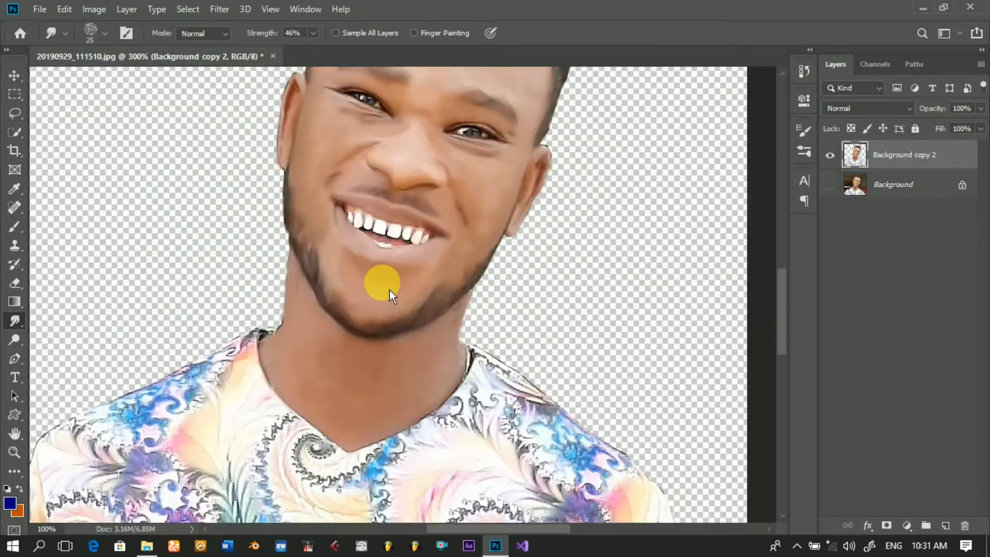
pyautogui.keyDown('alt'); pyautogui.click(388, 288); pyautogui.keyUp('alt')
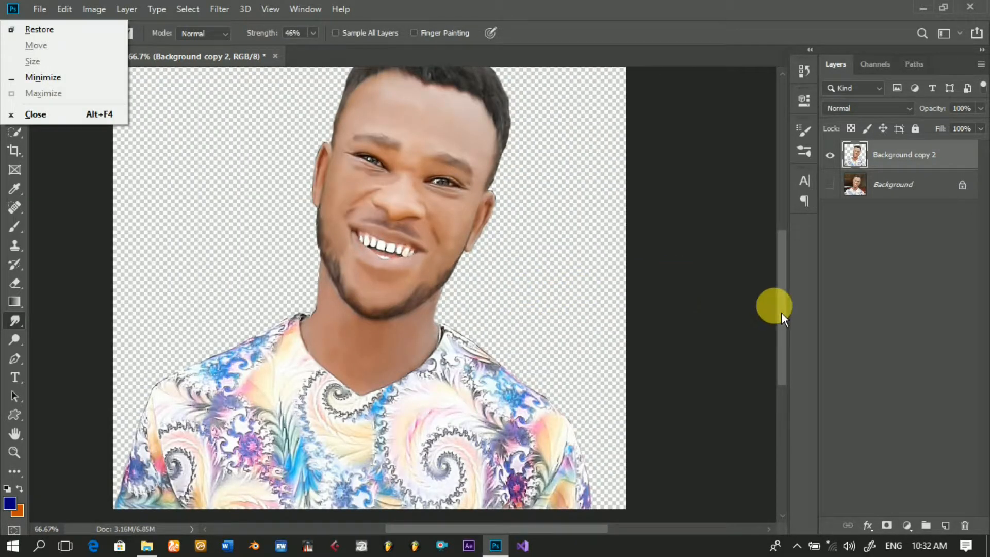
pyautogui.moveTo(787, 317); pyautogui.dragTo(787, 305)
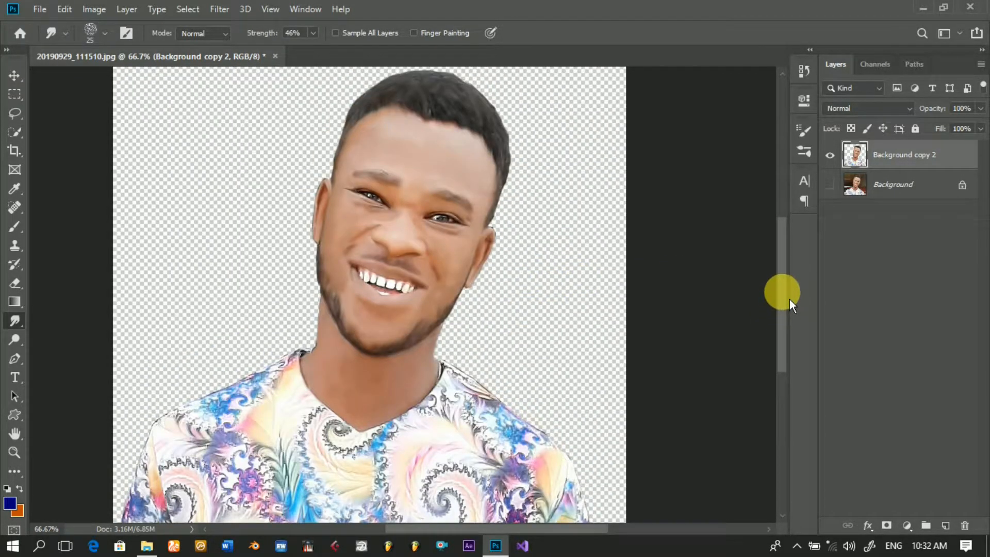
pyautogui.scroll(2, 790, 298)
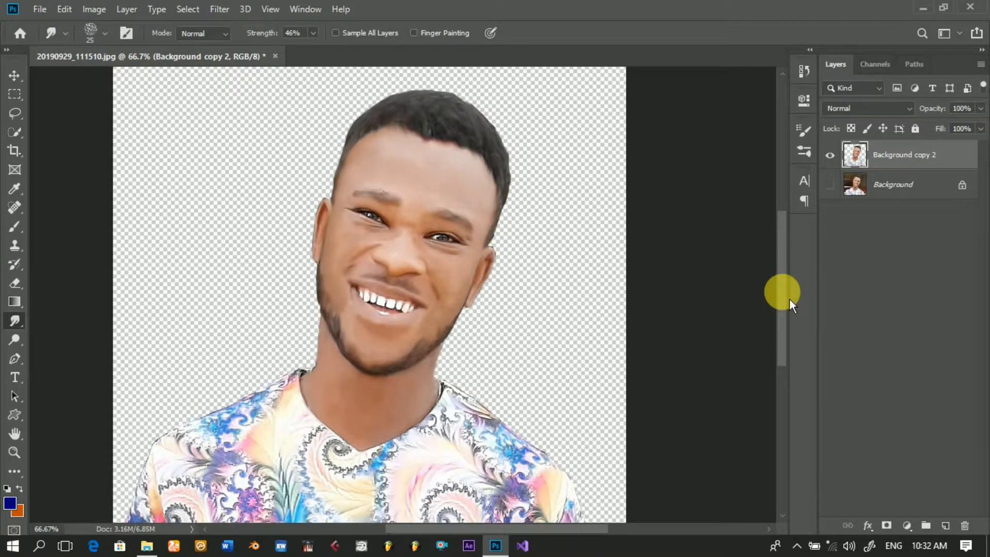
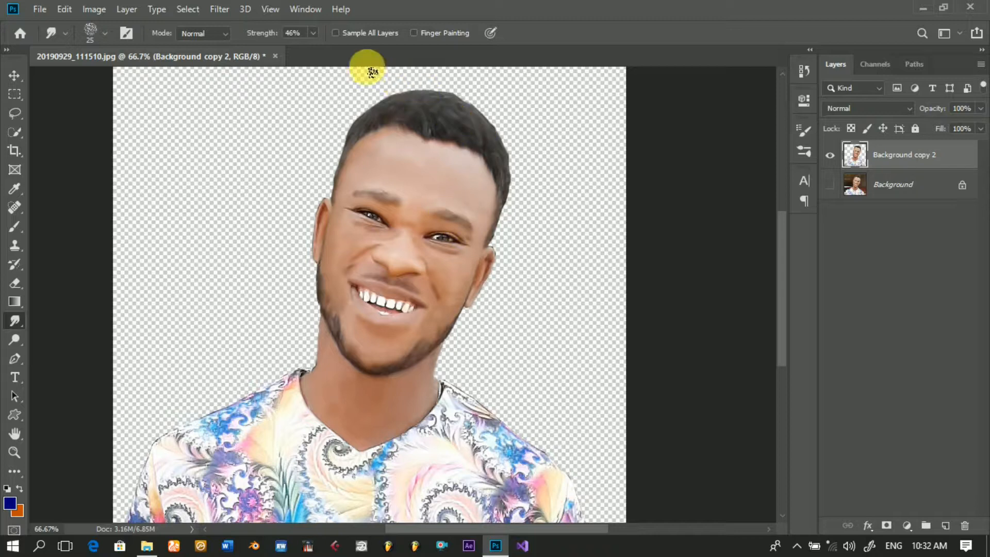
# Step: Choose the soft 65 px brush from the Smudge paint set, reduce it to 17 px and set the smudge strength to 25%
pyautogui.click(105, 35)
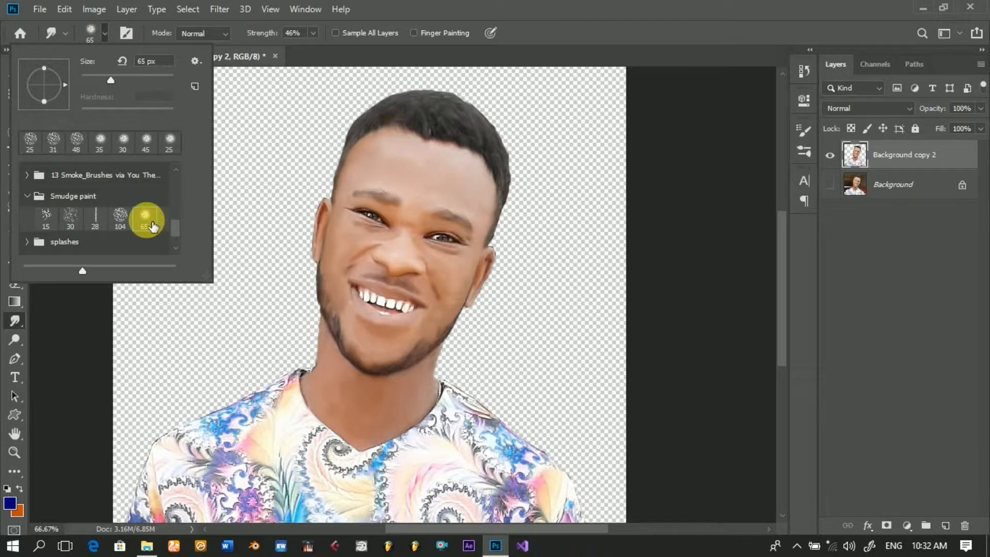
pyautogui.click(331, 233)
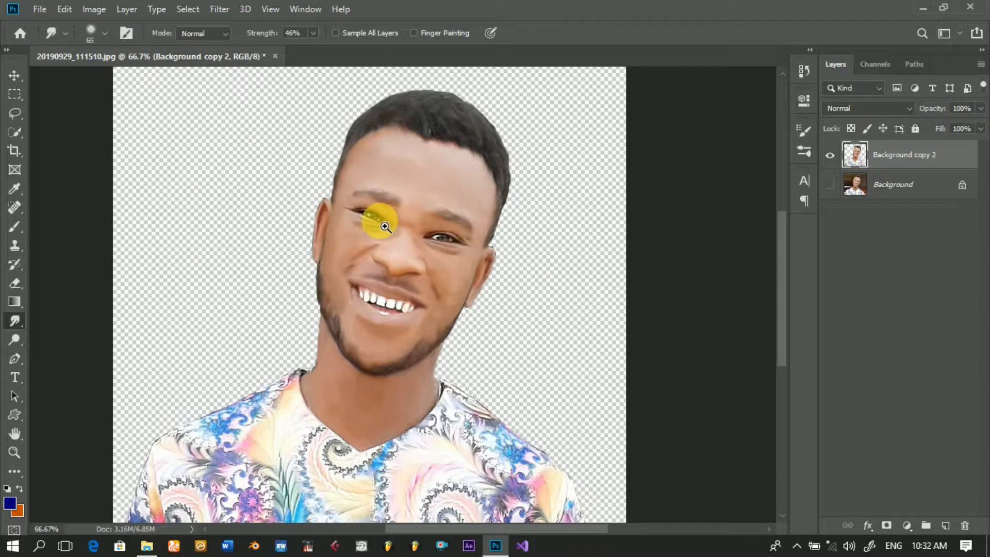
pyautogui.click(383, 225)
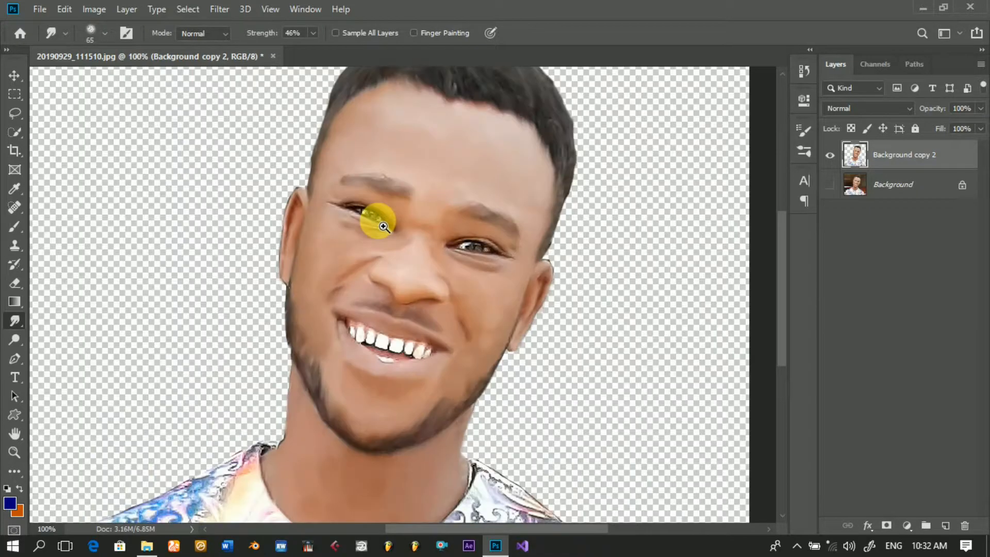
pyautogui.click(383, 226)
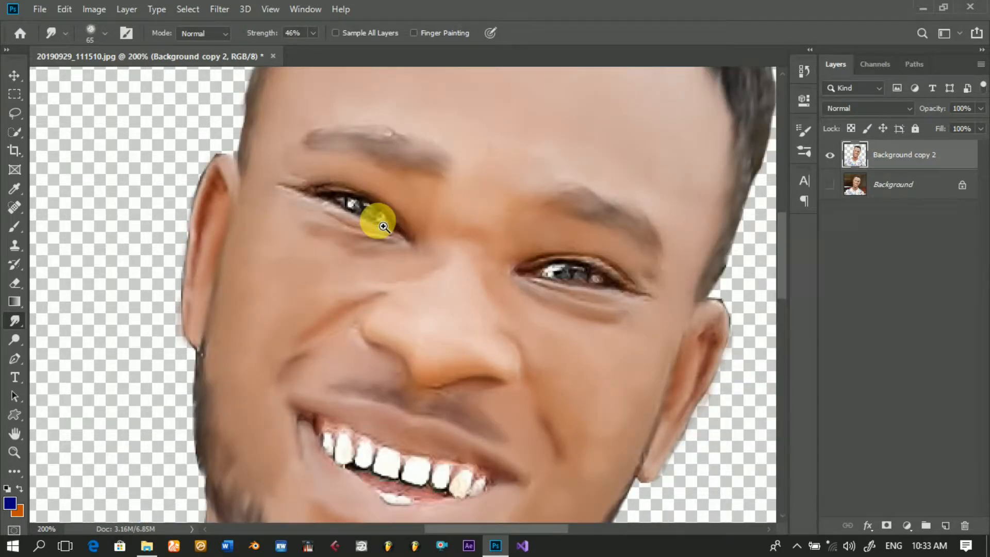
pyautogui.click(383, 226)
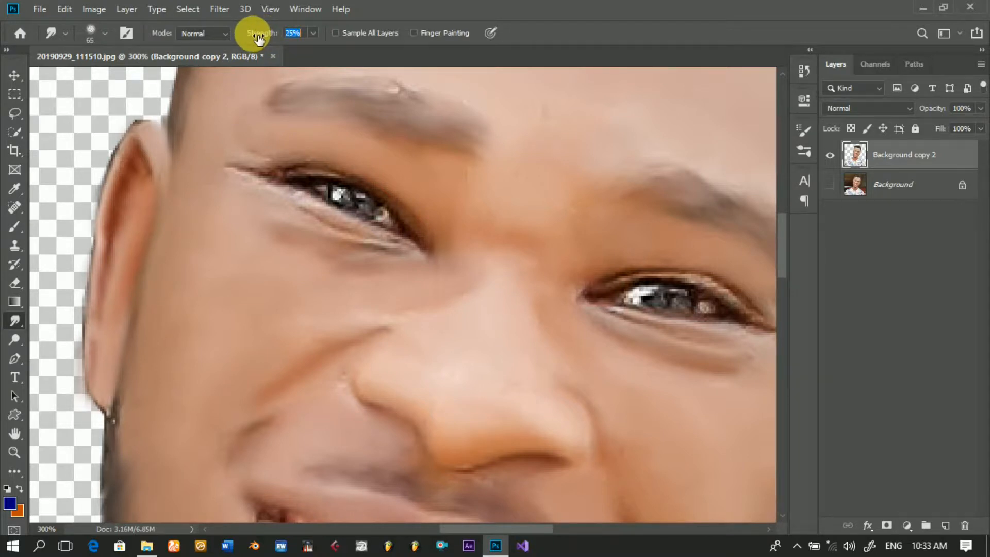
pyautogui.click(108, 37)
pyautogui.moveTo(113, 85); pyautogui.dragTo(95, 86)
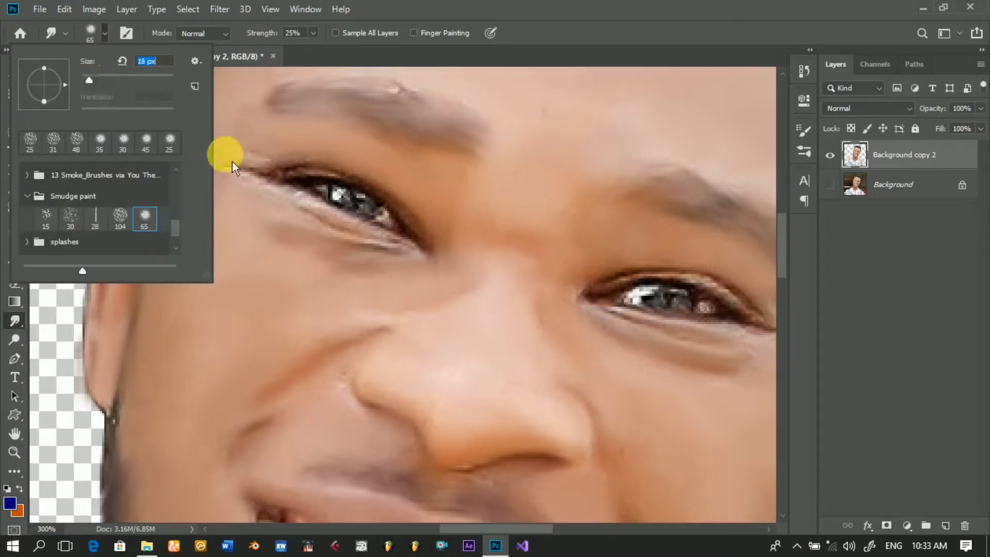
# Step: Smudge the outer corner, eyelids and under-eye skin of the eye on the left of the portrait with the 17 px brush
pyautogui.moveTo(275, 182); pyautogui.dragTo(237, 168)
pyautogui.moveTo(287, 194); pyautogui.dragTo(236, 166)
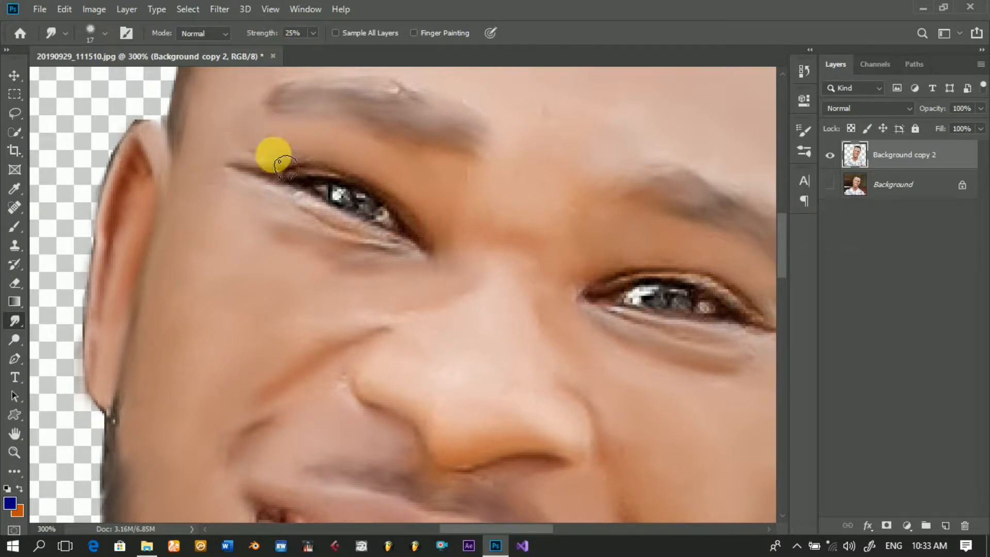
pyautogui.moveTo(350, 184)
pyautogui.mouseDown()
pyautogui.moveTo(421, 223)
pyautogui.moveTo(432, 241)
pyautogui.moveTo(422, 260)
pyautogui.moveTo(368, 249)
pyautogui.moveTo(315, 219)
pyautogui.moveTo(415, 258)
pyautogui.moveTo(331, 234)
pyautogui.moveTo(266, 188)
pyautogui.moveTo(305, 206)
pyautogui.moveTo(261, 185)
pyautogui.moveTo(324, 196)
pyautogui.moveTo(328, 179)
pyautogui.moveTo(270, 179)
pyautogui.moveTo(408, 239)
pyautogui.moveTo(395, 260)
pyautogui.moveTo(390, 253)
pyautogui.moveTo(431, 260)
pyautogui.moveTo(411, 215)
pyautogui.moveTo(384, 195)
pyautogui.moveTo(336, 179)
pyautogui.moveTo(304, 181)
pyautogui.moveTo(350, 190)
pyautogui.moveTo(252, 178)
pyautogui.moveTo(330, 213)
pyautogui.moveTo(277, 192)
pyautogui.mouseUp()
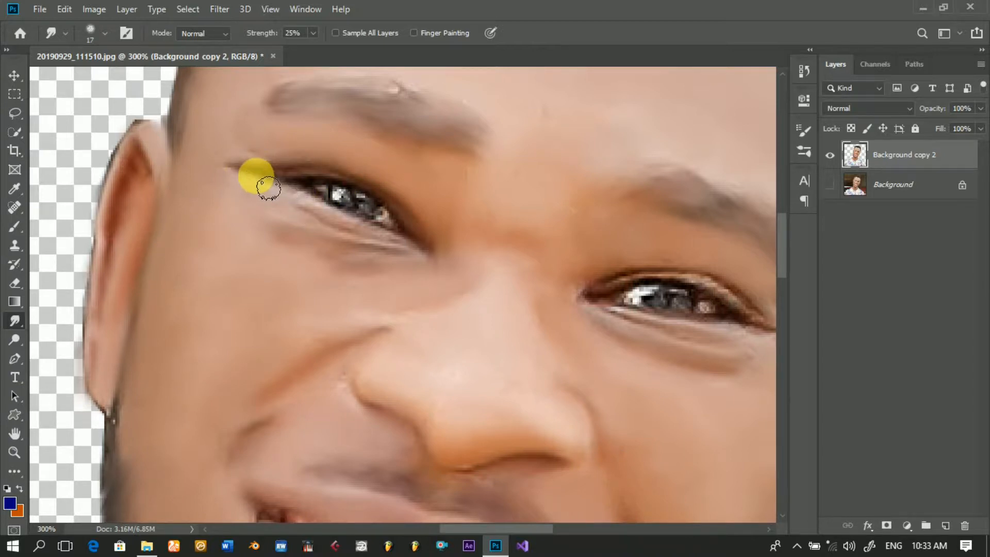
pyautogui.moveTo(268, 189); pyautogui.dragTo(385, 260)
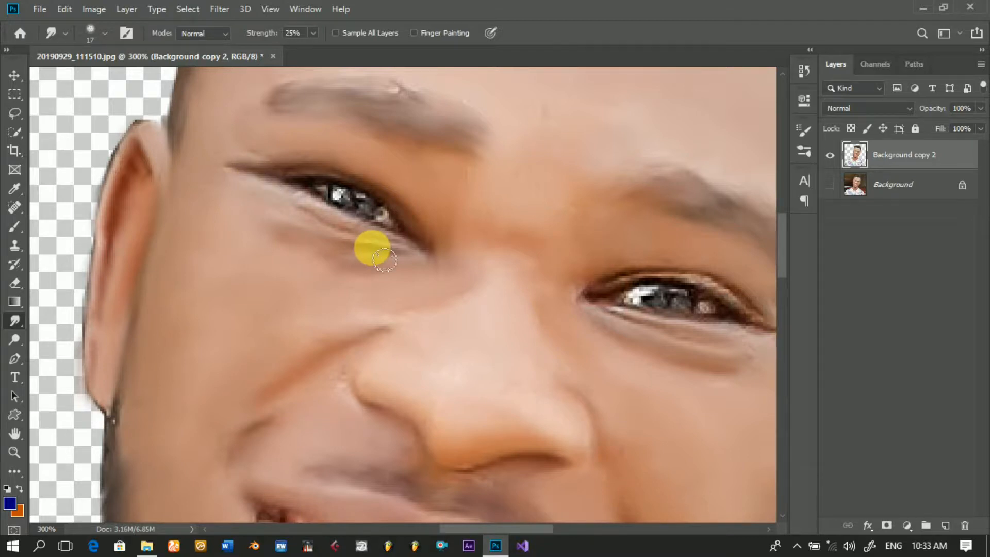
# Step: Smudge the eyelids, lash line and under-eye creases of the eye on the right of the portrait with the 17 px brush
pyautogui.moveTo(414, 256)
pyautogui.mouseDown()
pyautogui.moveTo(350, 241)
pyautogui.moveTo(370, 253)
pyautogui.moveTo(292, 208)
pyautogui.moveTo(330, 224)
pyautogui.moveTo(300, 206)
pyautogui.moveTo(402, 271)
pyautogui.moveTo(276, 249)
pyautogui.moveTo(416, 282)
pyautogui.moveTo(601, 289)
pyautogui.moveTo(600, 309)
pyautogui.moveTo(666, 276)
pyautogui.moveTo(637, 284)
pyautogui.moveTo(664, 277)
pyautogui.moveTo(641, 280)
pyautogui.moveTo(718, 291)
pyautogui.moveTo(767, 325)
pyautogui.moveTo(735, 298)
pyautogui.moveTo(677, 288)
pyautogui.moveTo(736, 299)
pyautogui.moveTo(726, 294)
pyautogui.moveTo(627, 287)
pyautogui.moveTo(670, 278)
pyautogui.moveTo(597, 302)
pyautogui.moveTo(660, 333)
pyautogui.moveTo(622, 325)
pyautogui.moveTo(662, 345)
pyautogui.moveTo(736, 356)
pyautogui.mouseUp()
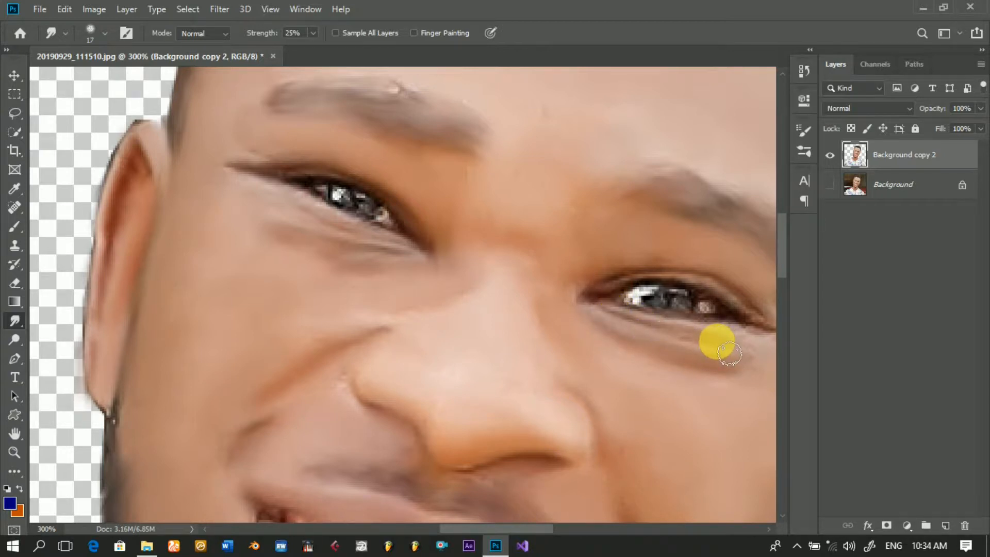
pyautogui.moveTo(510, 533); pyautogui.dragTo(527, 530)
pyautogui.click(546, 467)
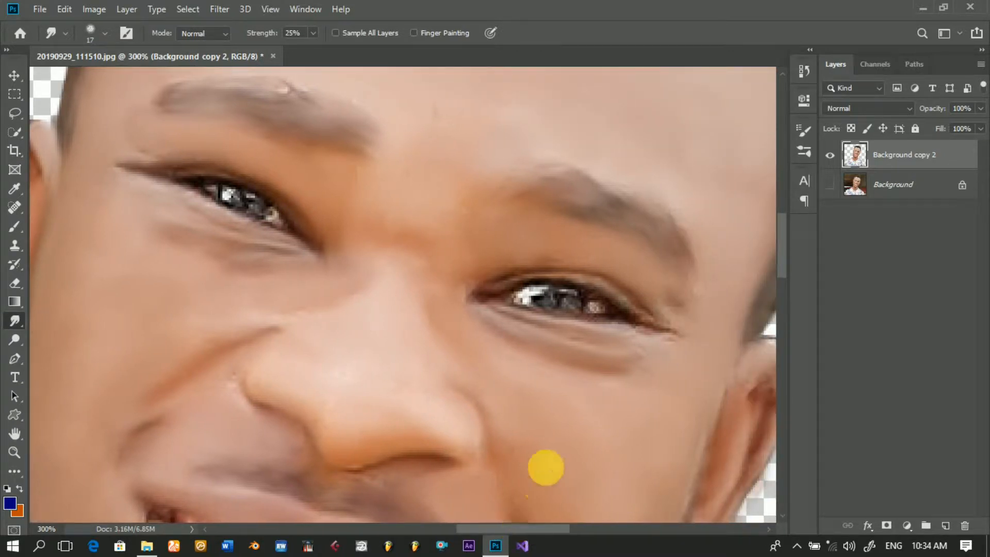
pyautogui.moveTo(640, 335)
pyautogui.mouseDown()
pyautogui.moveTo(677, 342)
pyautogui.moveTo(617, 328)
pyautogui.moveTo(689, 340)
pyautogui.moveTo(633, 328)
pyautogui.moveTo(678, 340)
pyautogui.moveTo(651, 327)
pyautogui.moveTo(590, 348)
pyautogui.moveTo(518, 325)
pyautogui.moveTo(578, 345)
pyautogui.moveTo(596, 331)
pyautogui.moveTo(563, 289)
pyautogui.mouseUp()
pyautogui.moveTo(522, 284)
pyautogui.mouseDown()
pyautogui.moveTo(604, 295)
pyautogui.moveTo(682, 341)
pyautogui.moveTo(596, 357)
pyautogui.moveTo(491, 310)
pyautogui.moveTo(546, 347)
pyautogui.moveTo(631, 366)
pyautogui.moveTo(656, 351)
pyautogui.moveTo(633, 344)
pyautogui.moveTo(666, 354)
pyautogui.moveTo(692, 326)
pyautogui.moveTo(704, 335)
pyautogui.moveTo(689, 322)
pyautogui.moveTo(701, 348)
pyautogui.moveTo(708, 319)
pyautogui.moveTo(686, 305)
pyautogui.moveTo(705, 311)
pyautogui.moveTo(697, 330)
pyautogui.moveTo(689, 319)
pyautogui.moveTo(706, 355)
pyautogui.moveTo(696, 328)
pyautogui.moveTo(643, 278)
pyautogui.moveTo(577, 264)
pyautogui.moveTo(627, 291)
pyautogui.moveTo(582, 266)
pyautogui.moveTo(525, 281)
pyautogui.moveTo(627, 299)
pyautogui.moveTo(352, 254)
pyautogui.moveTo(460, 351)
pyautogui.moveTo(567, 365)
pyautogui.moveTo(735, 438)
pyautogui.moveTo(755, 380)
pyautogui.moveTo(721, 416)
pyautogui.moveTo(789, 258)
pyautogui.moveTo(787, 304)
pyautogui.mouseUp()
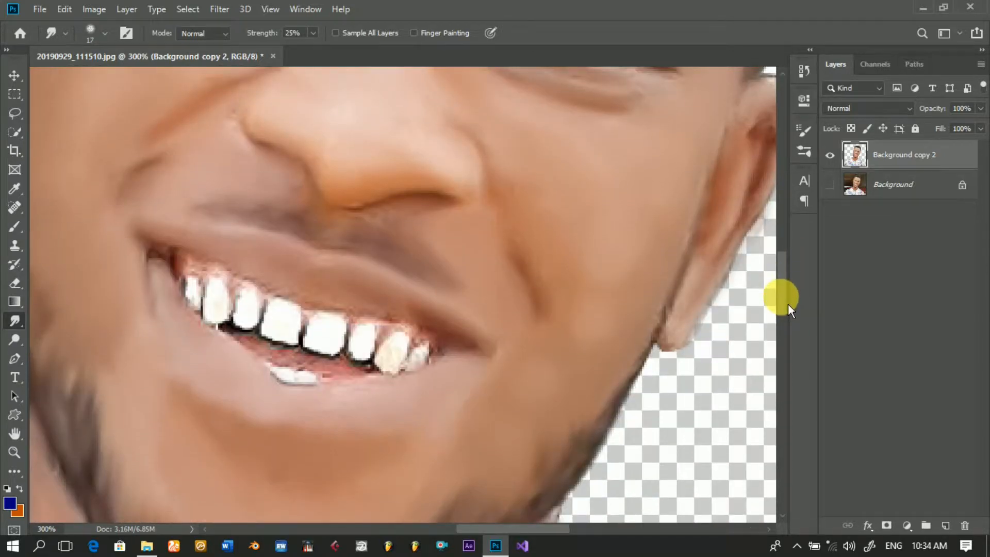
# Step: Smudge the lips, gums and teeth, cleaning up the edges of the mouth with the 17 px brush
pyautogui.moveTo(515, 269)
pyautogui.mouseDown()
pyautogui.moveTo(450, 267)
pyautogui.moveTo(324, 314)
pyautogui.moveTo(344, 313)
pyautogui.moveTo(155, 252)
pyautogui.moveTo(346, 309)
pyautogui.moveTo(455, 361)
pyautogui.moveTo(392, 314)
pyautogui.moveTo(462, 353)
pyautogui.moveTo(507, 357)
pyautogui.moveTo(479, 341)
pyautogui.moveTo(494, 339)
pyautogui.moveTo(516, 373)
pyautogui.moveTo(440, 365)
pyautogui.moveTo(435, 352)
pyautogui.moveTo(438, 376)
pyautogui.moveTo(441, 353)
pyautogui.moveTo(428, 365)
pyautogui.moveTo(416, 355)
pyautogui.moveTo(433, 349)
pyautogui.moveTo(447, 359)
pyautogui.moveTo(386, 356)
pyautogui.moveTo(342, 331)
pyautogui.moveTo(320, 340)
pyautogui.moveTo(340, 345)
pyautogui.moveTo(294, 382)
pyautogui.moveTo(318, 384)
pyautogui.moveTo(287, 380)
pyautogui.moveTo(310, 382)
pyautogui.moveTo(249, 341)
pyautogui.moveTo(356, 377)
pyautogui.moveTo(261, 353)
pyautogui.moveTo(306, 318)
pyautogui.moveTo(283, 335)
pyautogui.moveTo(254, 326)
pyautogui.mouseUp()
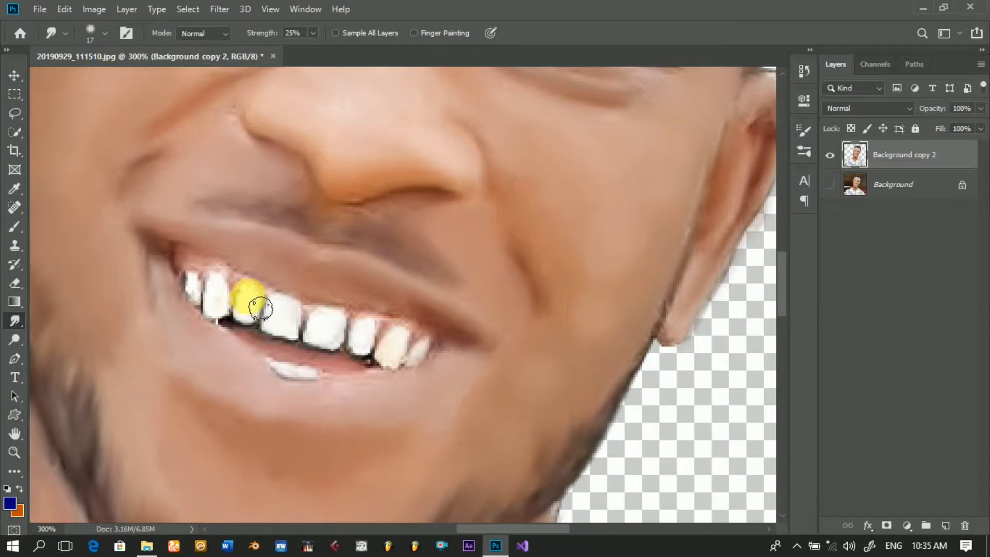
pyautogui.moveTo(256, 315)
pyautogui.mouseDown()
pyautogui.moveTo(227, 310)
pyautogui.moveTo(231, 295)
pyautogui.moveTo(233, 320)
pyautogui.moveTo(222, 298)
pyautogui.moveTo(220, 329)
pyautogui.moveTo(225, 304)
pyautogui.moveTo(198, 296)
pyautogui.moveTo(206, 302)
pyautogui.moveTo(198, 282)
pyautogui.moveTo(215, 275)
pyautogui.moveTo(200, 275)
pyautogui.moveTo(255, 301)
pyautogui.moveTo(234, 282)
pyautogui.moveTo(383, 328)
pyautogui.moveTo(361, 313)
pyautogui.moveTo(402, 323)
pyautogui.moveTo(450, 351)
pyautogui.moveTo(347, 311)
pyautogui.moveTo(349, 360)
pyautogui.moveTo(282, 376)
pyautogui.moveTo(220, 362)
pyautogui.moveTo(196, 320)
pyautogui.moveTo(254, 400)
pyautogui.moveTo(323, 415)
pyautogui.moveTo(422, 388)
pyautogui.moveTo(480, 358)
pyautogui.moveTo(468, 369)
pyautogui.moveTo(392, 238)
pyautogui.moveTo(322, 207)
pyautogui.moveTo(366, 212)
pyautogui.moveTo(323, 212)
pyautogui.moveTo(363, 227)
pyautogui.moveTo(330, 228)
pyautogui.moveTo(341, 228)
pyautogui.moveTo(313, 225)
pyautogui.moveTo(667, 230)
pyautogui.moveTo(727, 201)
pyautogui.moveTo(727, 190)
pyautogui.moveTo(699, 291)
pyautogui.moveTo(710, 302)
pyautogui.moveTo(776, 129)
pyautogui.moveTo(743, 146)
pyautogui.moveTo(766, 144)
pyautogui.moveTo(774, 129)
pyautogui.moveTo(757, 148)
pyautogui.mouseUp()
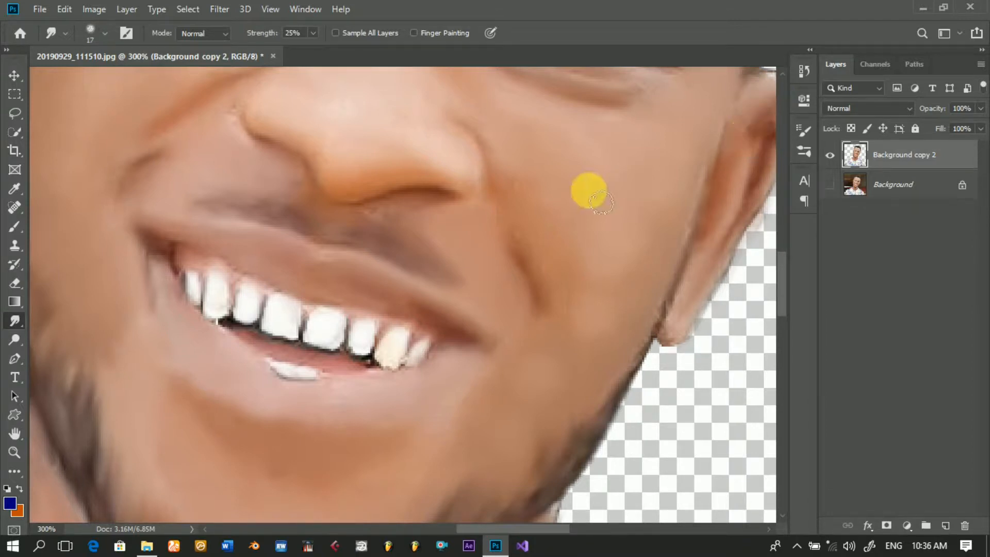
pyautogui.keyDown('alt'); pyautogui.click(539, 181); pyautogui.keyUp('alt')
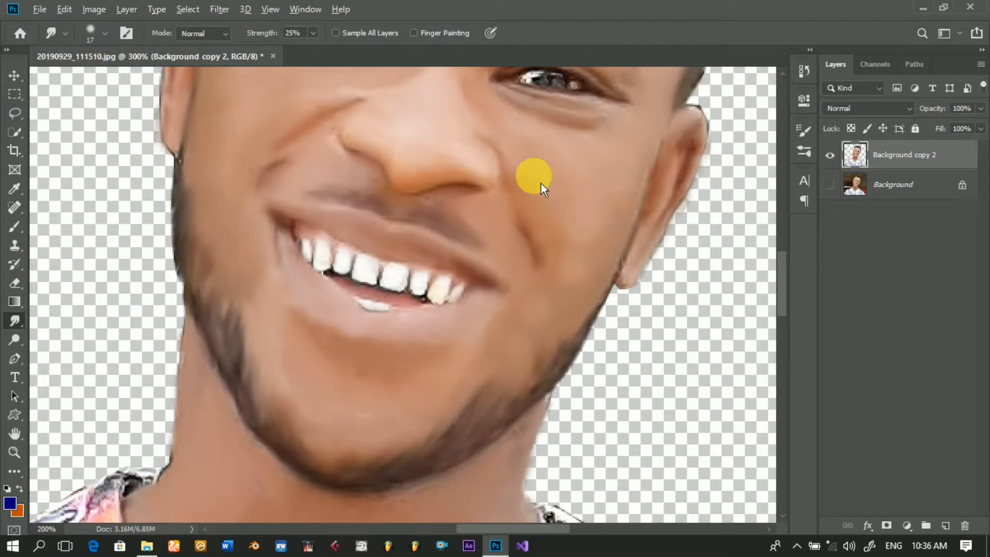
# Step: Smooth the skin beside the nose, then enlarge the smudge brush to 30 px and blend the nose bridge, brow area and cheeks
pyautogui.click(341, 131)
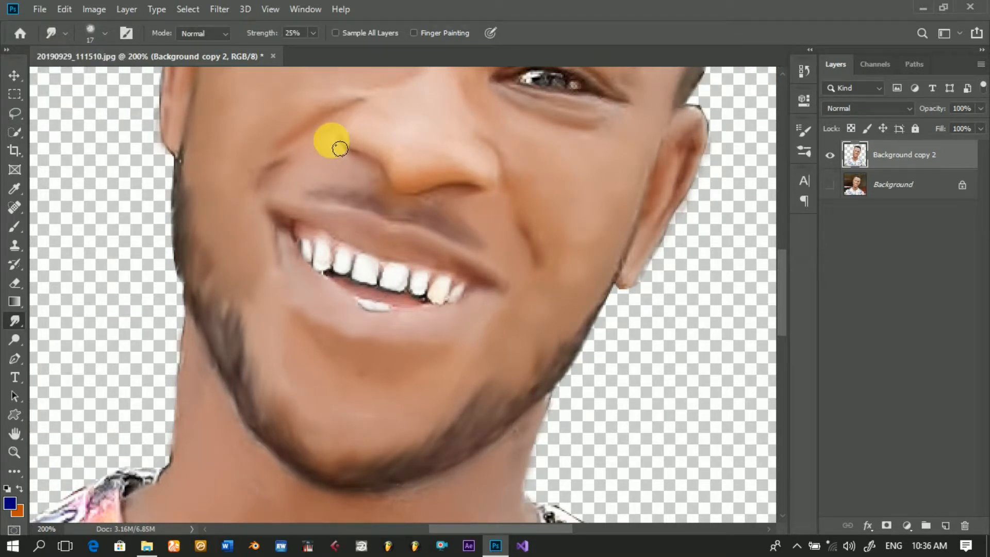
pyautogui.moveTo(342, 152)
pyautogui.mouseDown()
pyautogui.moveTo(376, 114)
pyautogui.moveTo(328, 108)
pyautogui.moveTo(360, 99)
pyautogui.moveTo(269, 117)
pyautogui.moveTo(290, 106)
pyautogui.moveTo(261, 129)
pyautogui.moveTo(290, 109)
pyautogui.moveTo(318, 150)
pyautogui.mouseUp()
pyautogui.scroll(5, 318, 150)
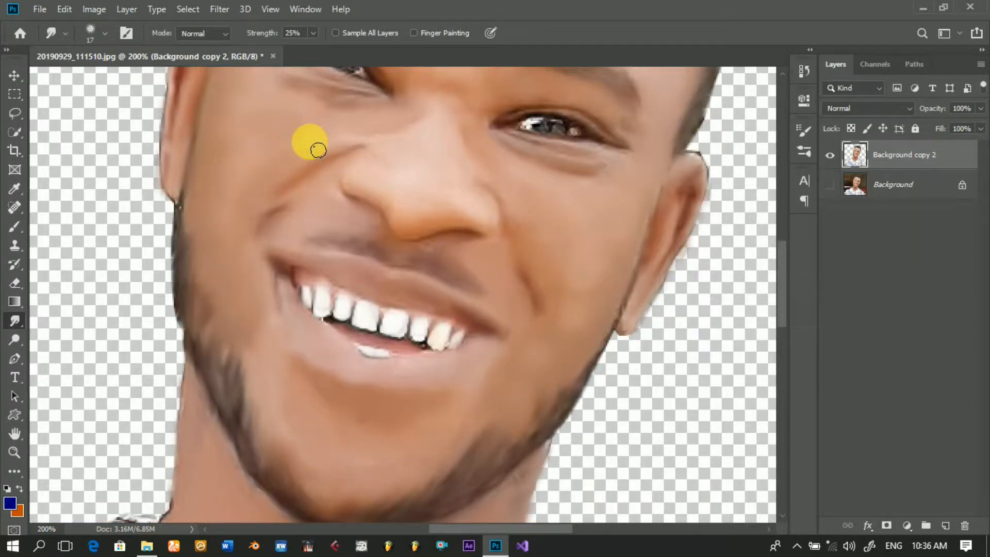
pyautogui.scroll(7, 318, 150)
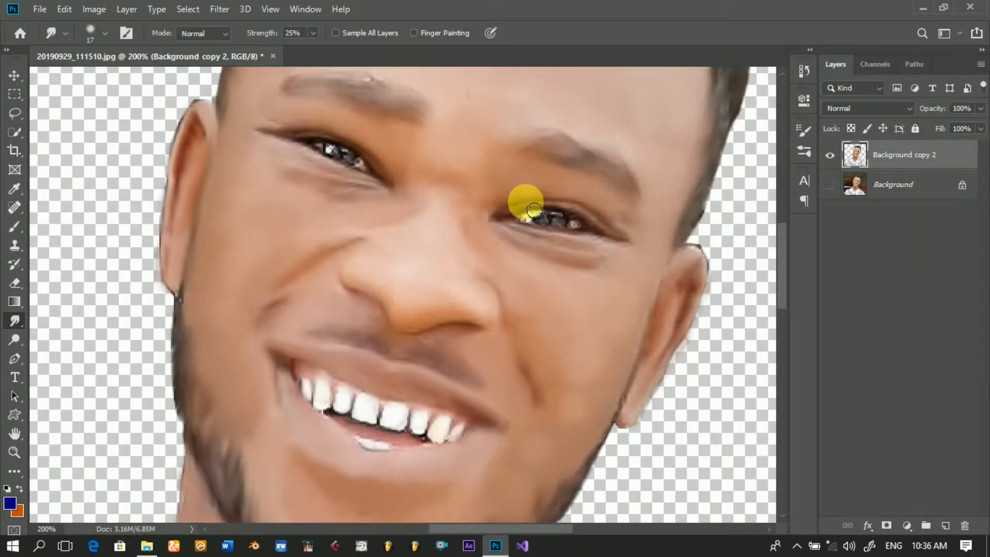
pyautogui.moveTo(497, 217)
pyautogui.mouseDown()
pyautogui.moveTo(568, 189)
pyautogui.moveTo(534, 188)
pyautogui.moveTo(505, 173)
pyautogui.moveTo(533, 164)
pyautogui.moveTo(496, 154)
pyautogui.moveTo(479, 175)
pyautogui.moveTo(481, 163)
pyautogui.moveTo(488, 169)
pyautogui.moveTo(474, 128)
pyautogui.moveTo(477, 197)
pyautogui.moveTo(507, 148)
pyautogui.moveTo(491, 191)
pyautogui.moveTo(496, 161)
pyautogui.moveTo(475, 153)
pyautogui.moveTo(456, 178)
pyautogui.moveTo(466, 153)
pyautogui.moveTo(438, 176)
pyautogui.moveTo(467, 154)
pyautogui.moveTo(471, 186)
pyautogui.mouseUp()
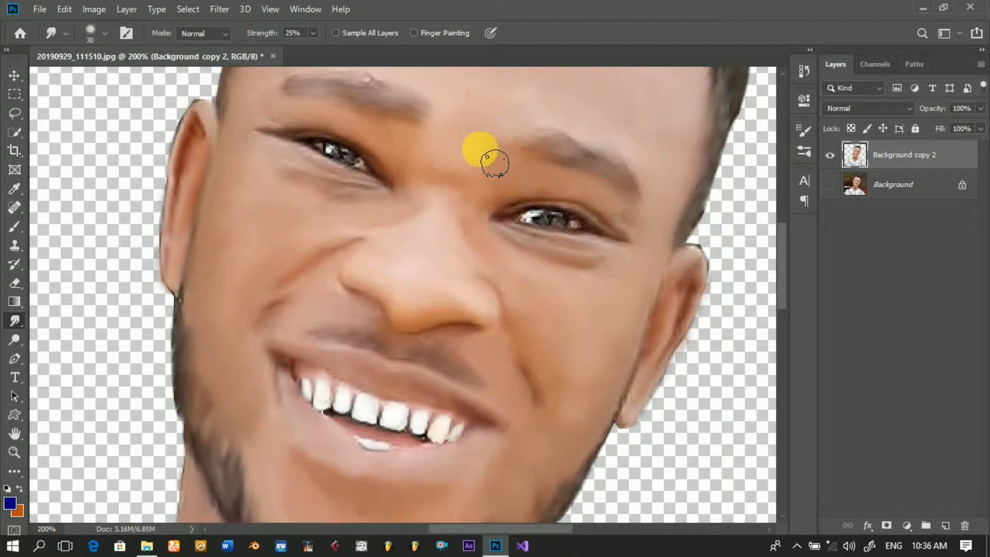
pyautogui.moveTo(488, 141)
pyautogui.mouseDown()
pyautogui.moveTo(476, 185)
pyautogui.moveTo(492, 158)
pyautogui.moveTo(468, 171)
pyautogui.moveTo(471, 156)
pyautogui.moveTo(461, 163)
pyautogui.moveTo(473, 121)
pyautogui.moveTo(452, 192)
pyautogui.moveTo(479, 176)
pyautogui.moveTo(473, 155)
pyautogui.moveTo(461, 174)
pyautogui.moveTo(458, 153)
pyautogui.moveTo(487, 149)
pyautogui.moveTo(485, 182)
pyautogui.moveTo(496, 134)
pyautogui.moveTo(486, 156)
pyautogui.moveTo(556, 238)
pyautogui.moveTo(574, 322)
pyautogui.moveTo(528, 282)
pyautogui.moveTo(617, 323)
pyautogui.moveTo(589, 387)
pyautogui.moveTo(589, 361)
pyautogui.moveTo(563, 341)
pyautogui.moveTo(295, 366)
pyautogui.moveTo(220, 342)
pyautogui.moveTo(210, 301)
pyautogui.moveTo(199, 320)
pyautogui.moveTo(217, 290)
pyautogui.moveTo(237, 281)
pyautogui.mouseUp()
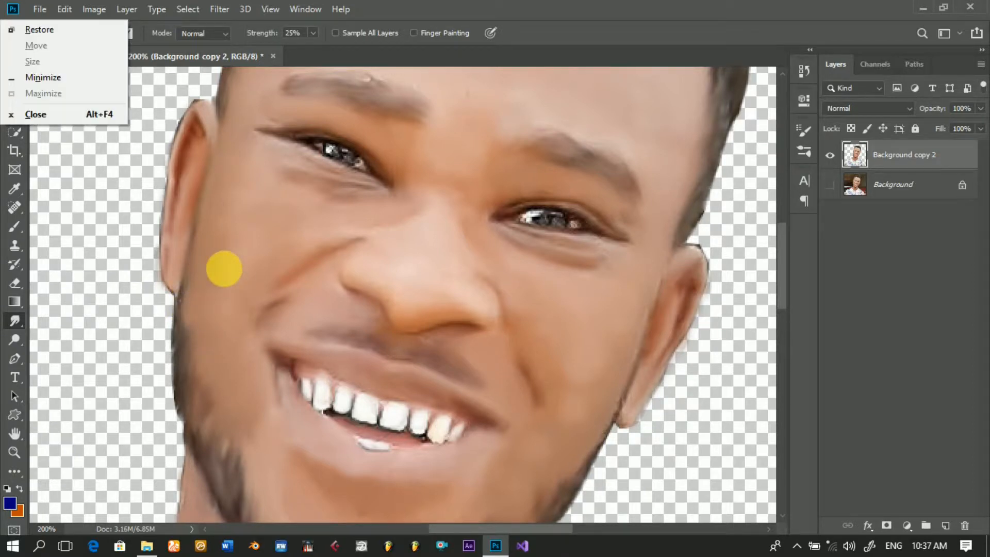
# Step: Smudge the outer edges of the beard along the jaw and of the hair at the side of the head with the 30 px brush
pyautogui.keyDown('ctrl'); pyautogui.keyDown('alt'); pyautogui.click(225, 268); pyautogui.keyUp('alt'); pyautogui.keyUp('ctrl')
pyautogui.keyDown('ctrl'); pyautogui.keyDown('alt'); pyautogui.click(230, 274); pyautogui.keyUp('alt'); pyautogui.keyUp('ctrl')
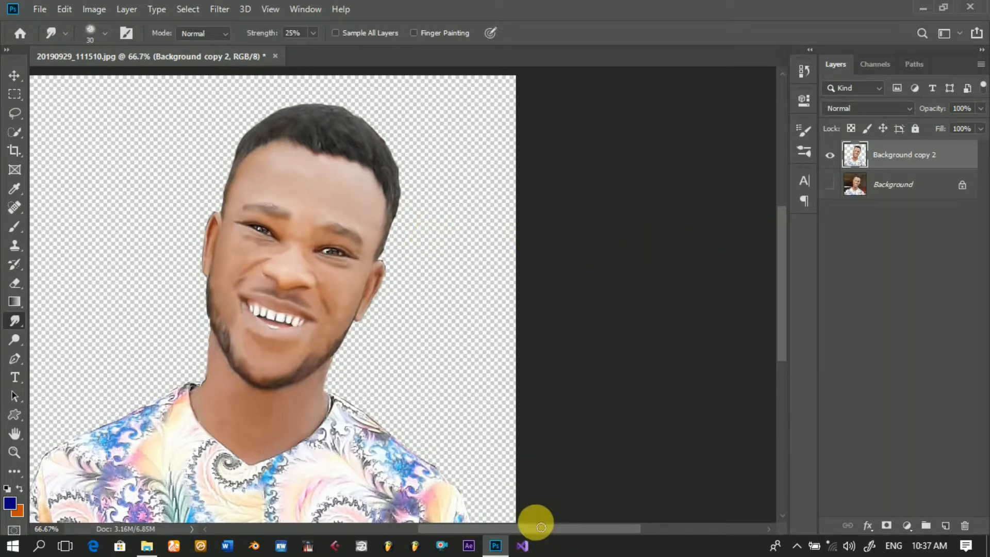
pyautogui.moveTo(545, 539); pyautogui.dragTo(516, 539)
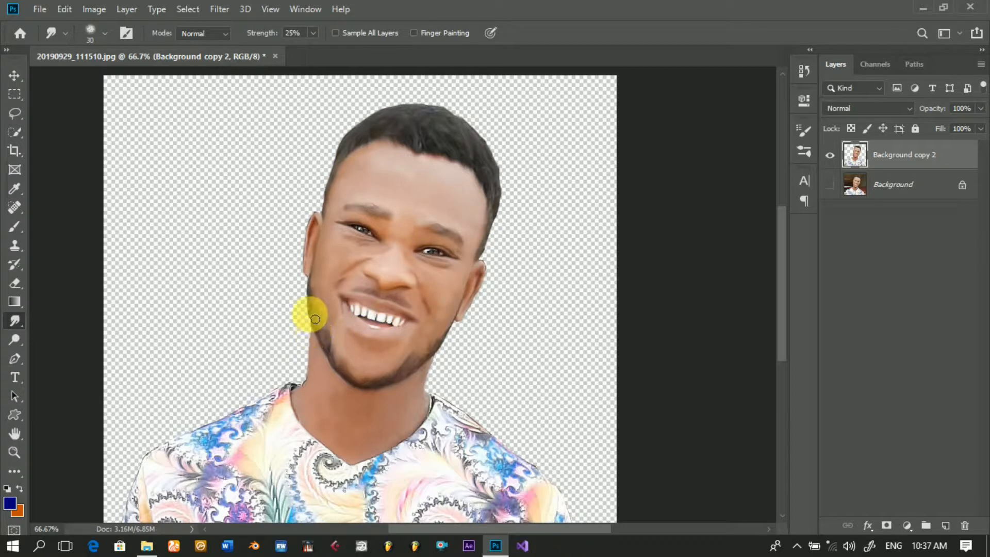
pyautogui.moveTo(312, 305)
pyautogui.mouseDown()
pyautogui.moveTo(336, 366)
pyautogui.moveTo(361, 386)
pyautogui.moveTo(411, 372)
pyautogui.mouseUp()
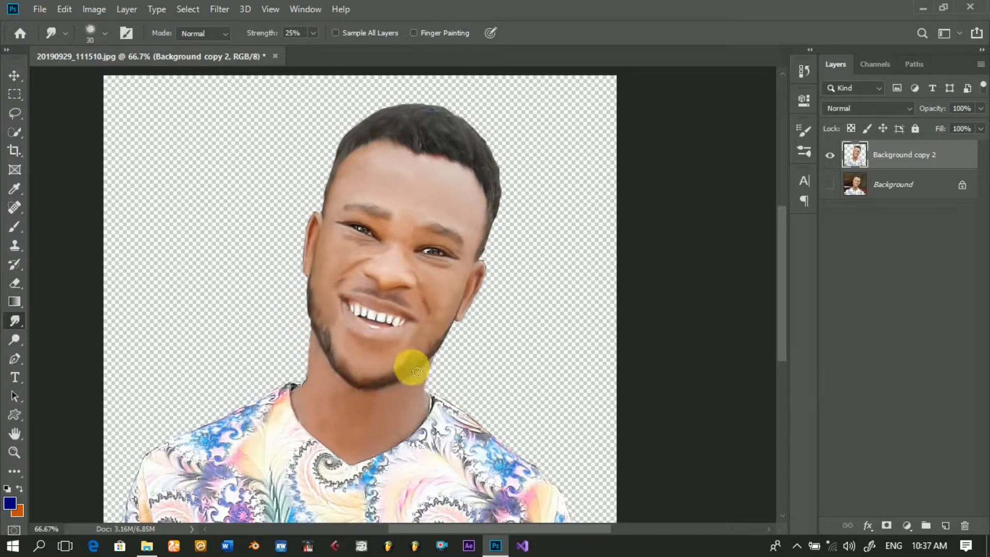
pyautogui.moveTo(498, 190); pyautogui.dragTo(498, 222)
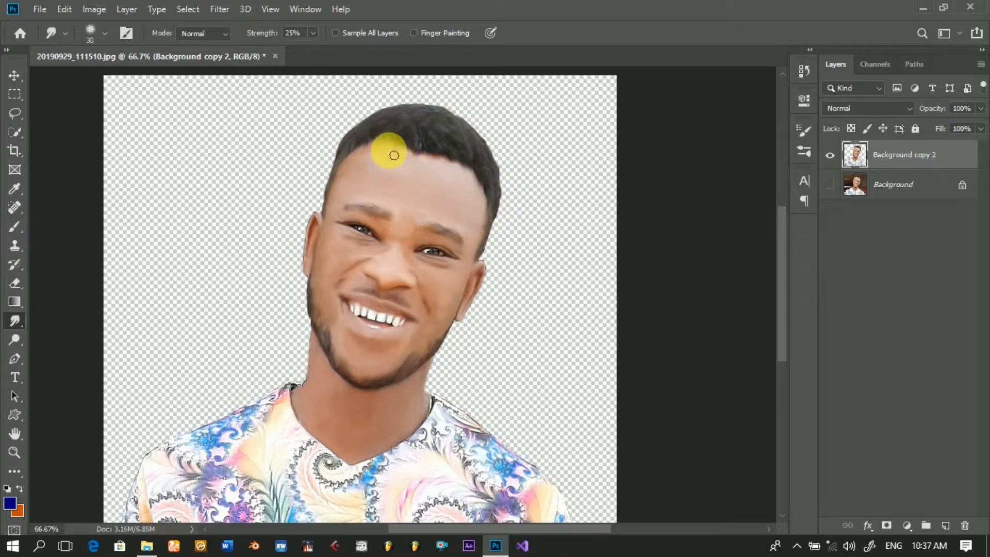
# Step: Add a new empty layer above the smudged portrait layer and keep it selected
pyautogui.click(24, 82)
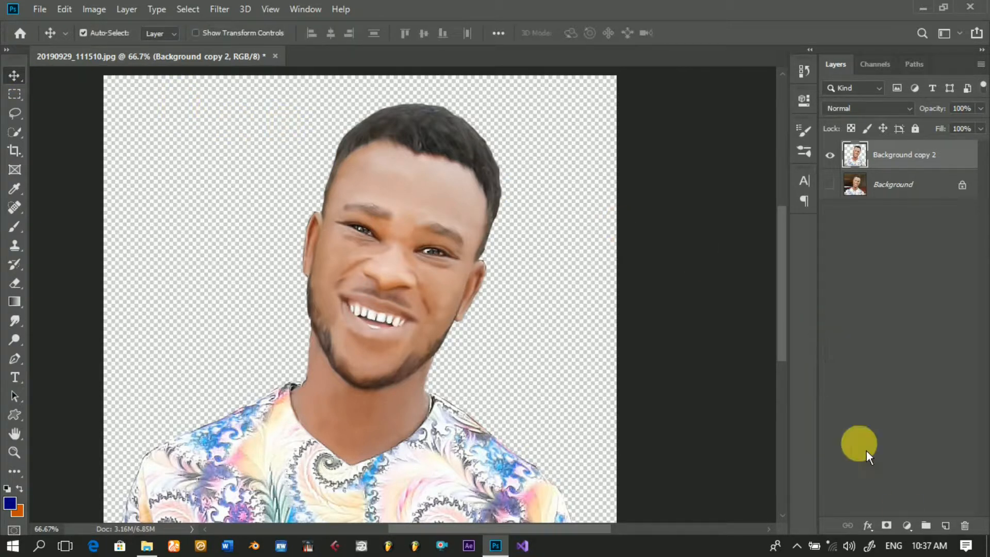
pyautogui.click(953, 530)
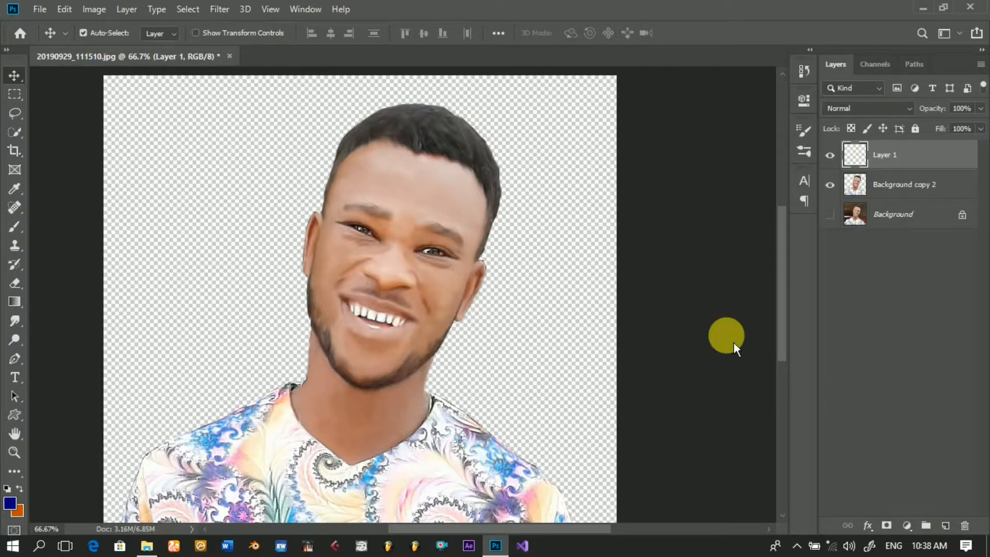
pyautogui.click(127, 9)
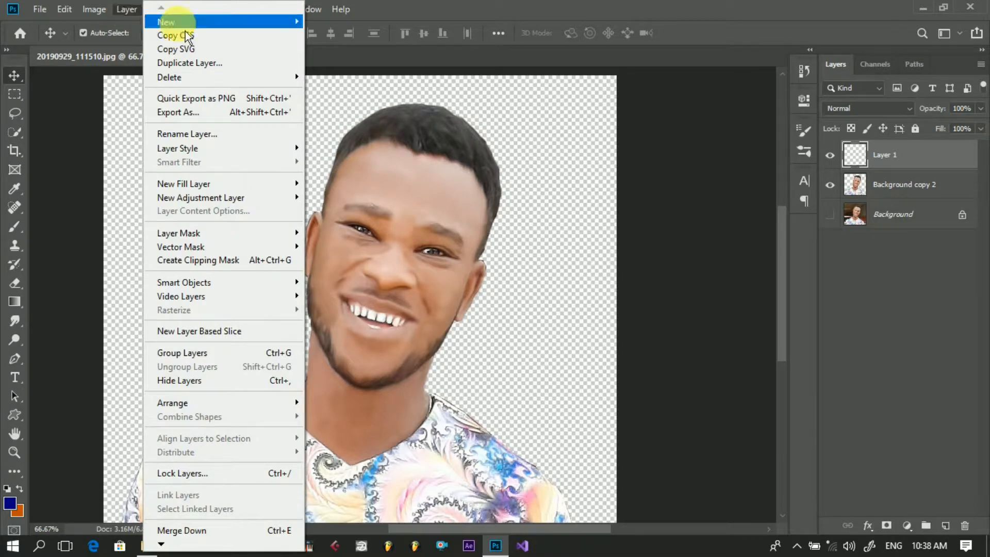
pyautogui.moveTo(173, 25)
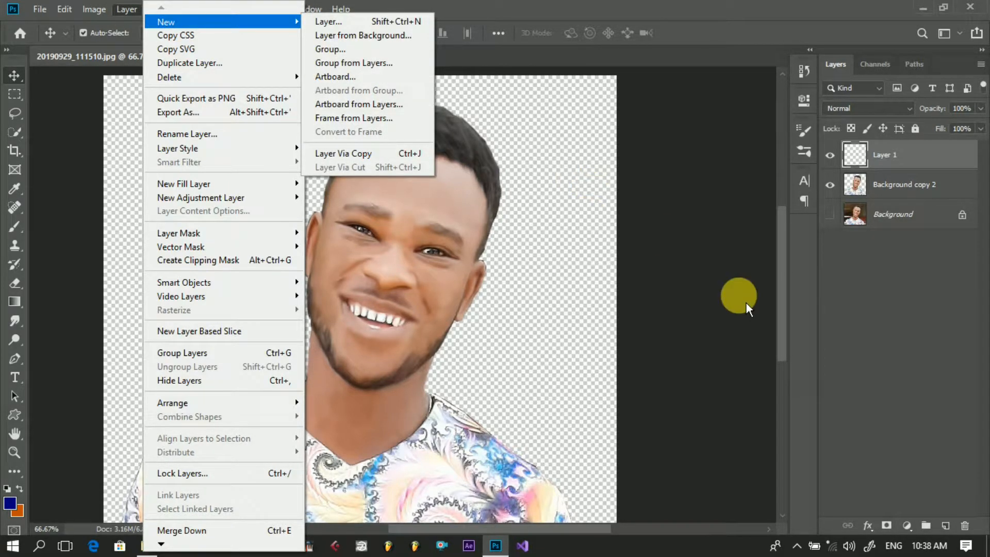
pyautogui.click(914, 153)
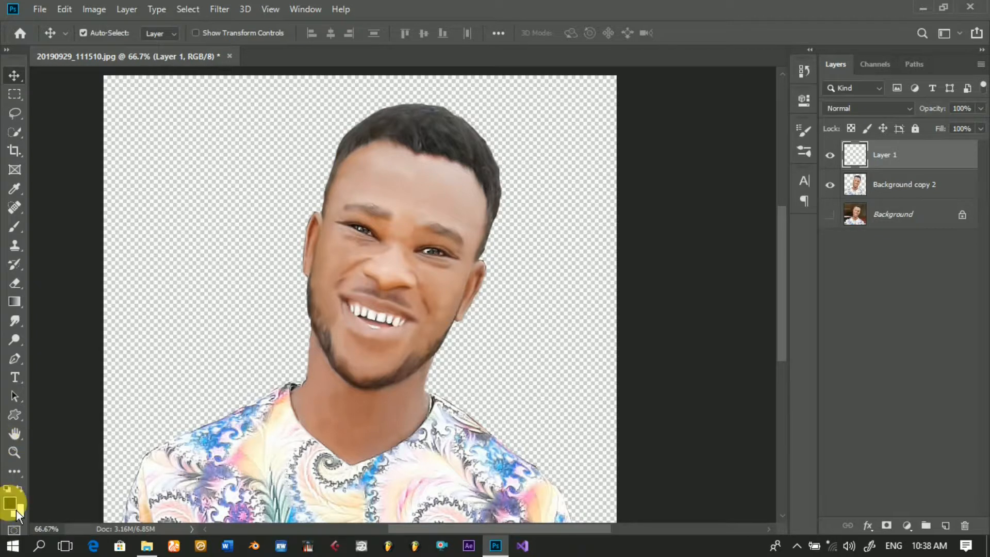
# Step: Set up the Brush tool with a soft round tip at 0% hardness and 50 px, using black as the foreground colour
pyautogui.click(17, 237)
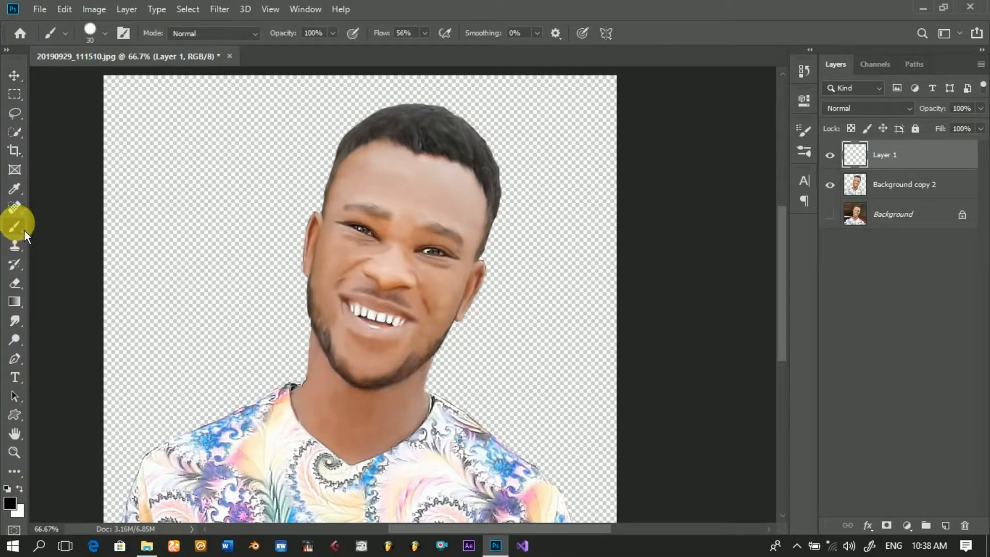
pyautogui.click(109, 37)
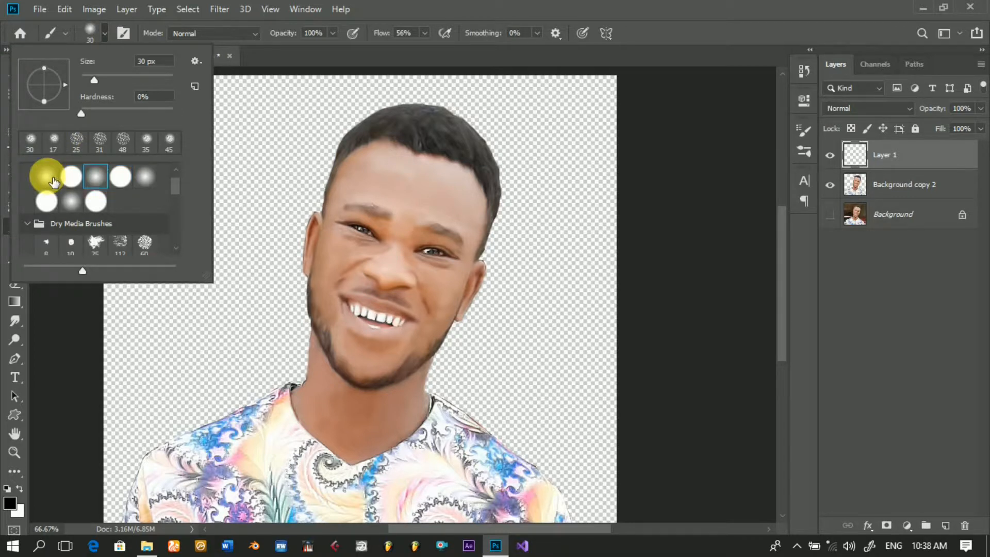
pyautogui.click(104, 183)
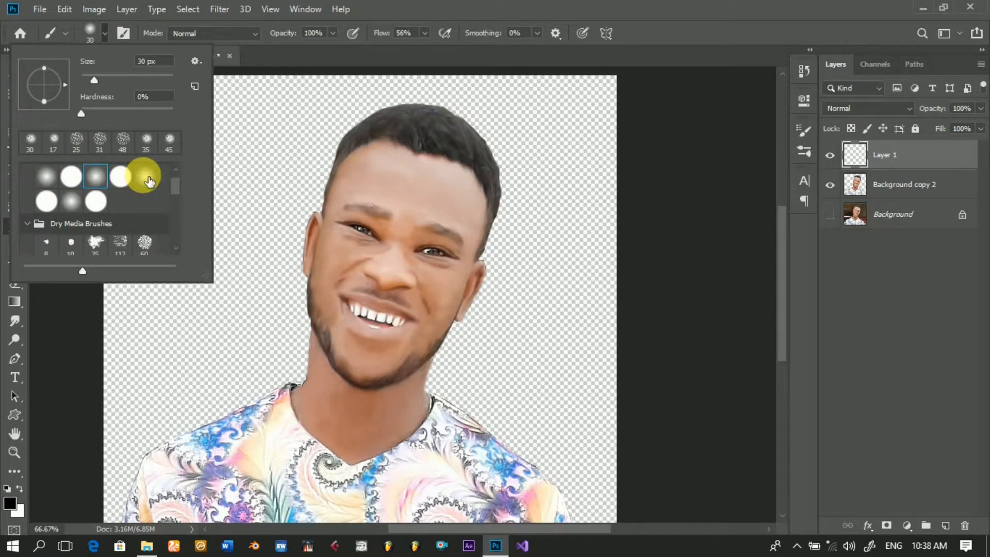
pyautogui.doubleClick(100, 182)
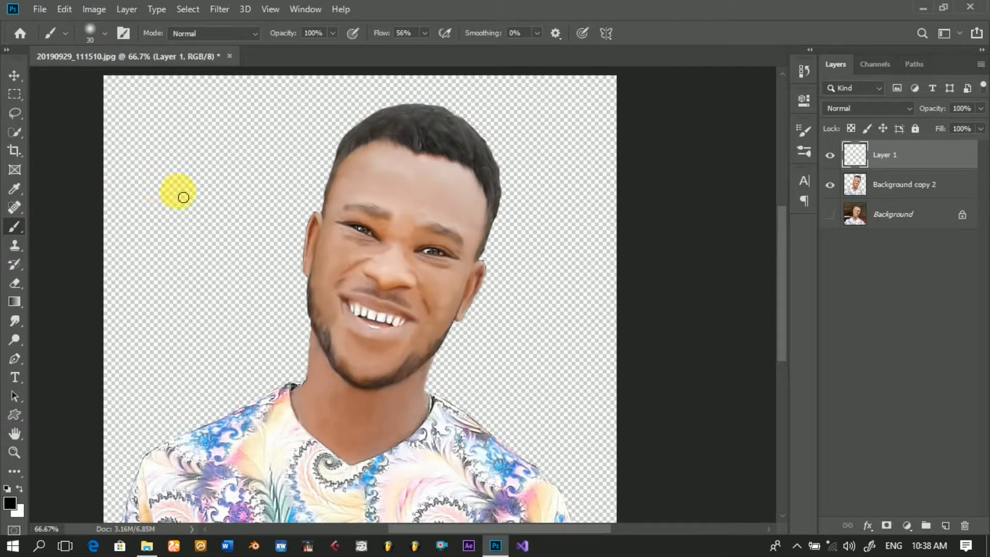
pyautogui.click(110, 42)
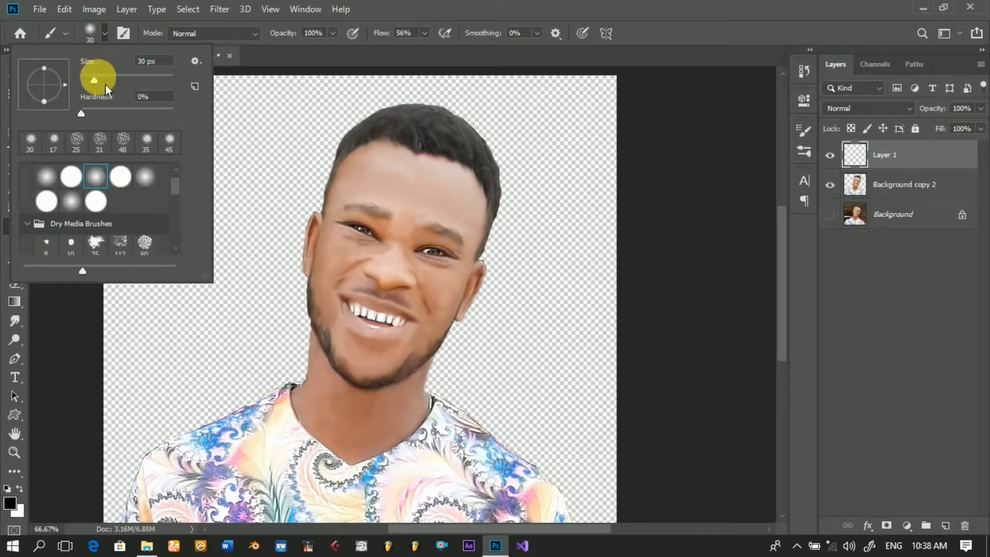
pyautogui.moveTo(101, 88); pyautogui.dragTo(110, 90)
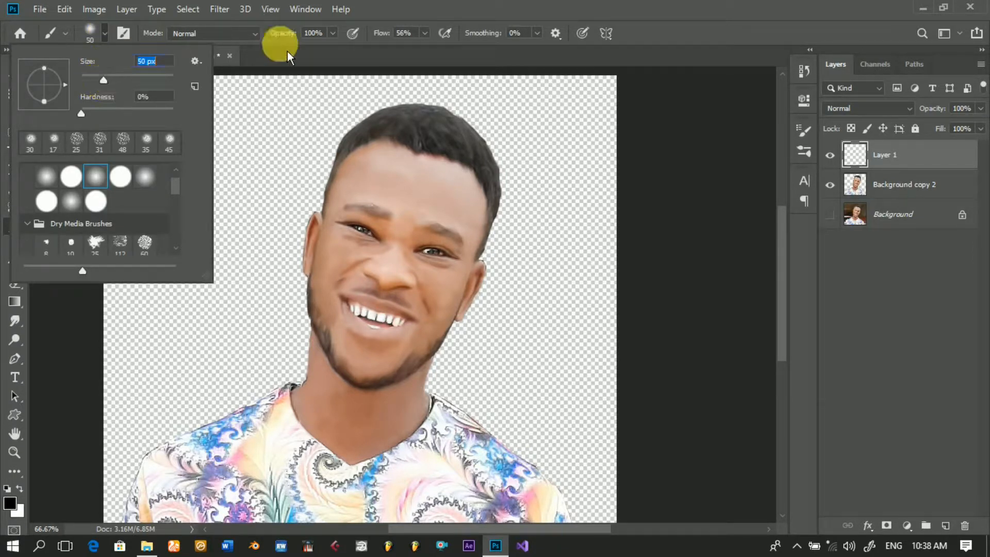
# Step: Set the new empty layer's blend mode to Soft Light and clip it to the smudged portrait layer below
pyautogui.click(391, 17)
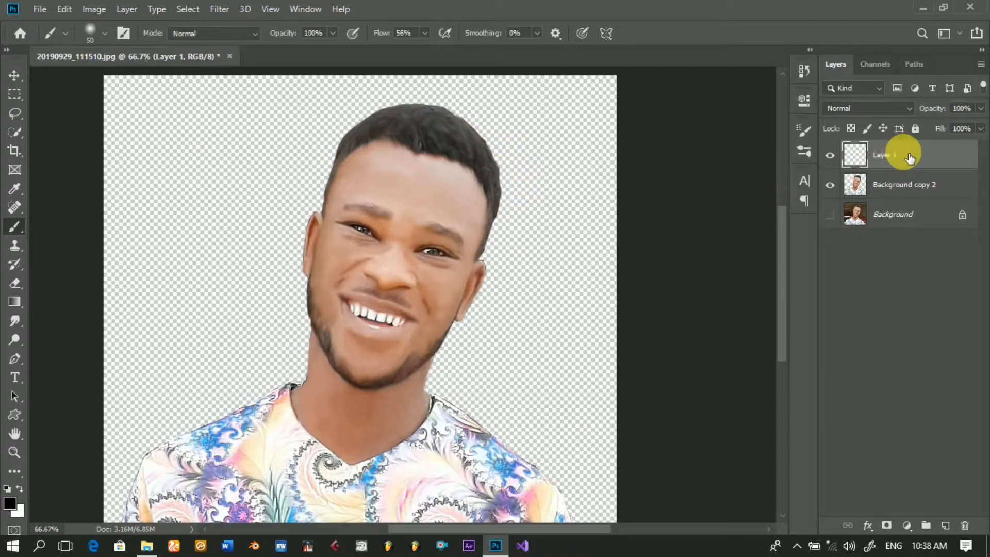
pyautogui.click(913, 111)
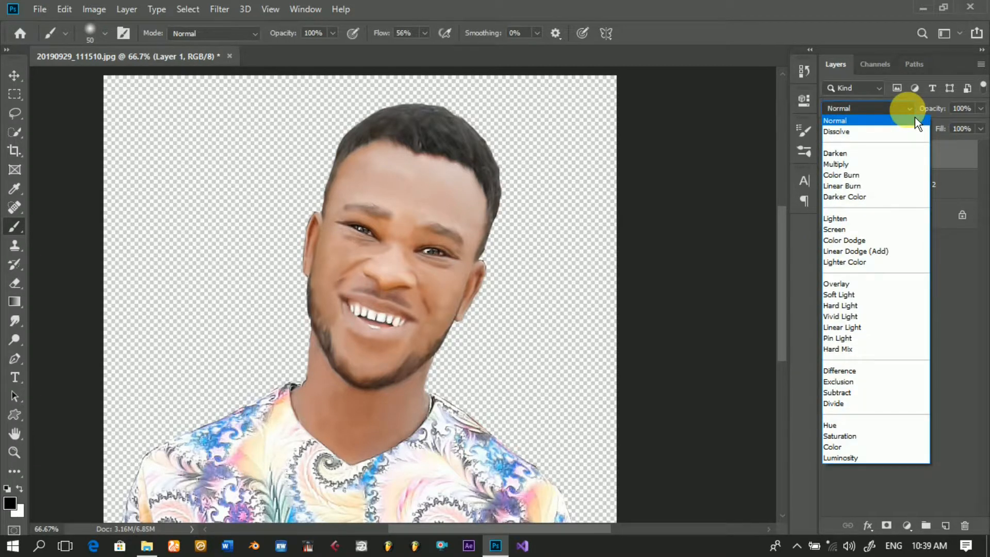
pyautogui.click(846, 302)
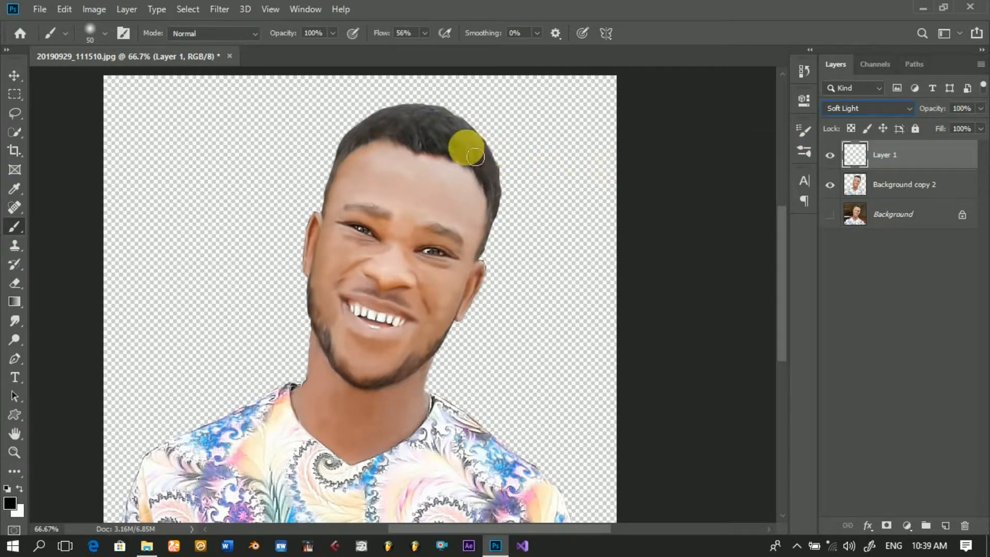
pyautogui.rightClick(891, 157)
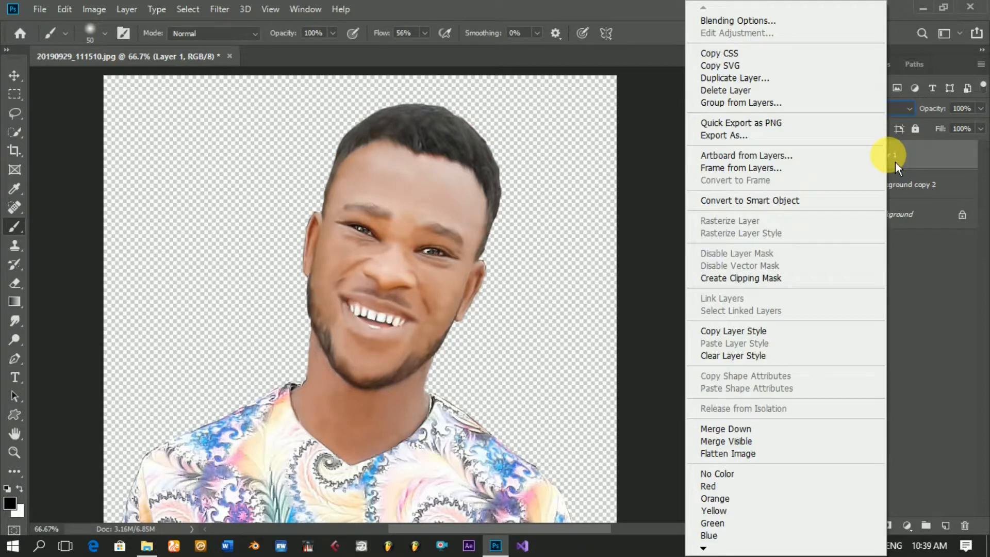
pyautogui.click(747, 278)
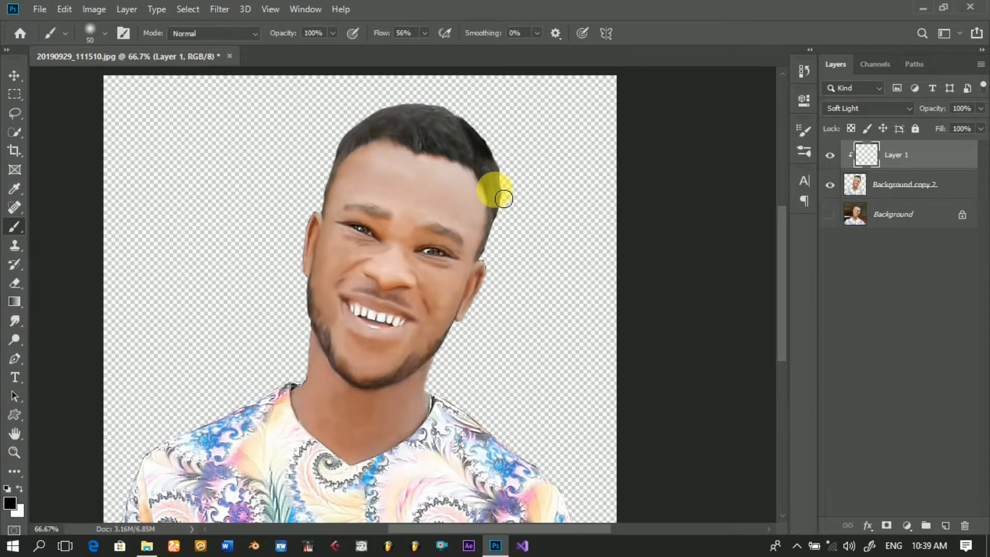
# Step: Darken the hair and beard with soft black brush strokes, and paint over both eyebrows with the brush at 30 px
pyautogui.moveTo(494, 190)
pyautogui.mouseDown()
pyautogui.moveTo(514, 212)
pyautogui.moveTo(508, 192)
pyautogui.moveTo(490, 249)
pyautogui.mouseUp()
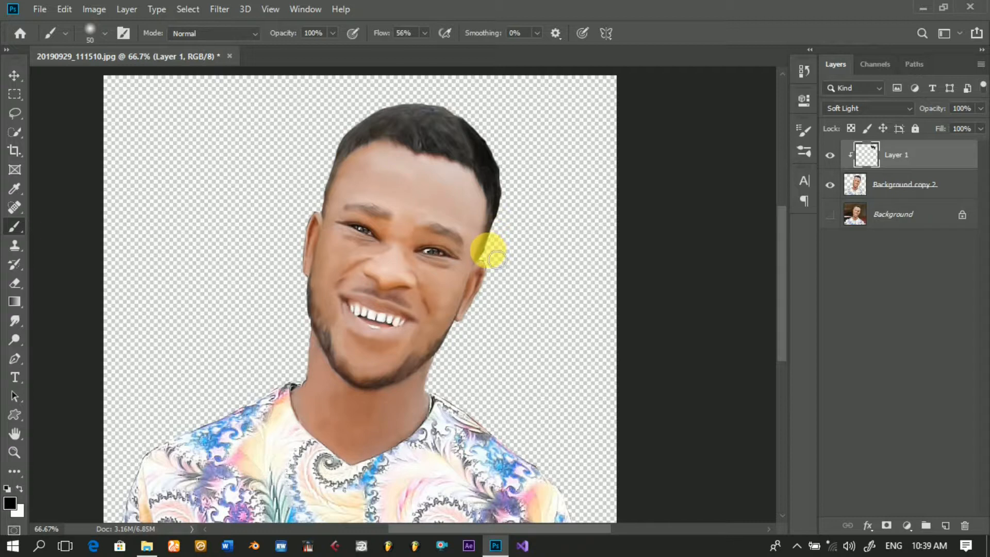
pyautogui.moveTo(479, 143)
pyautogui.mouseDown()
pyautogui.moveTo(481, 166)
pyautogui.moveTo(446, 110)
pyautogui.moveTo(456, 119)
pyautogui.moveTo(418, 116)
pyautogui.moveTo(368, 136)
pyautogui.moveTo(461, 155)
pyautogui.moveTo(449, 154)
pyautogui.moveTo(444, 135)
pyautogui.mouseUp()
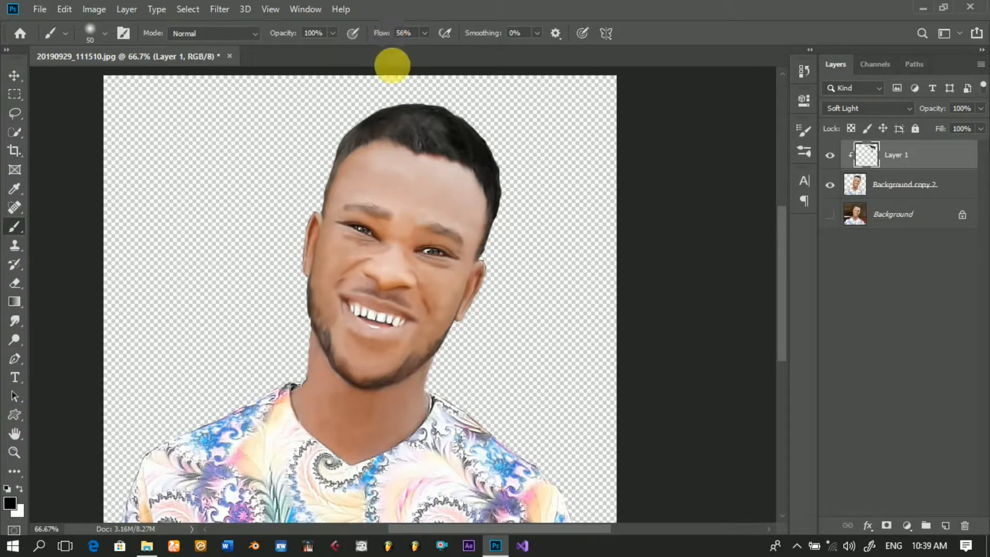
pyautogui.moveTo(463, 161)
pyautogui.mouseDown()
pyautogui.moveTo(428, 149)
pyautogui.moveTo(448, 133)
pyautogui.moveTo(401, 134)
pyautogui.moveTo(421, 146)
pyautogui.moveTo(396, 137)
pyautogui.moveTo(365, 145)
pyautogui.moveTo(340, 168)
pyautogui.moveTo(325, 217)
pyautogui.moveTo(321, 187)
pyautogui.moveTo(363, 149)
pyautogui.moveTo(320, 165)
pyautogui.moveTo(412, 142)
pyautogui.moveTo(465, 157)
pyautogui.moveTo(406, 167)
pyautogui.moveTo(359, 142)
pyautogui.moveTo(353, 159)
pyautogui.moveTo(328, 156)
pyautogui.moveTo(226, 118)
pyautogui.moveTo(235, 127)
pyautogui.moveTo(337, 99)
pyautogui.moveTo(456, 128)
pyautogui.moveTo(384, 116)
pyautogui.moveTo(304, 162)
pyautogui.moveTo(311, 234)
pyautogui.moveTo(238, 287)
pyautogui.moveTo(181, 201)
pyautogui.mouseUp()
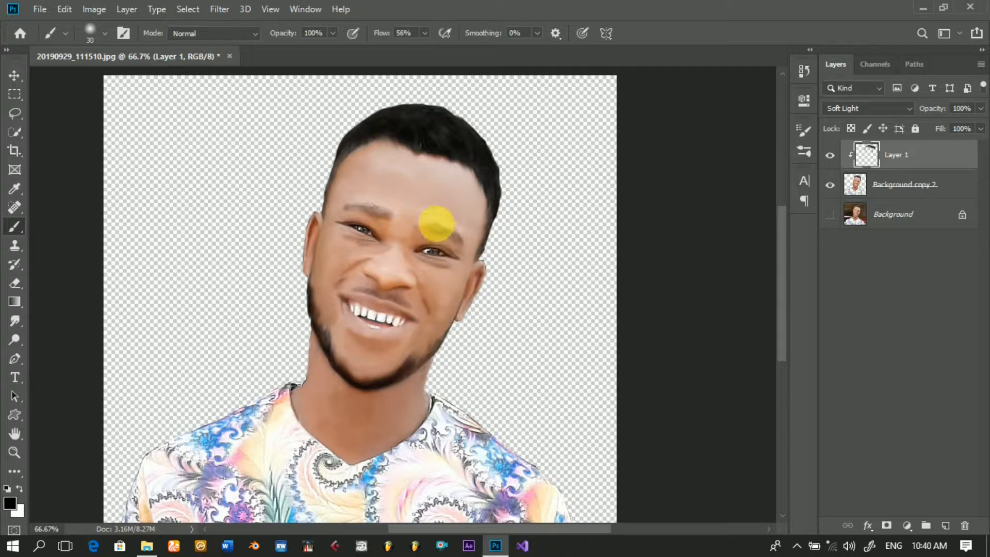
pyautogui.moveTo(442, 229)
pyautogui.mouseDown()
pyautogui.moveTo(431, 225)
pyautogui.moveTo(464, 243)
pyautogui.mouseUp()
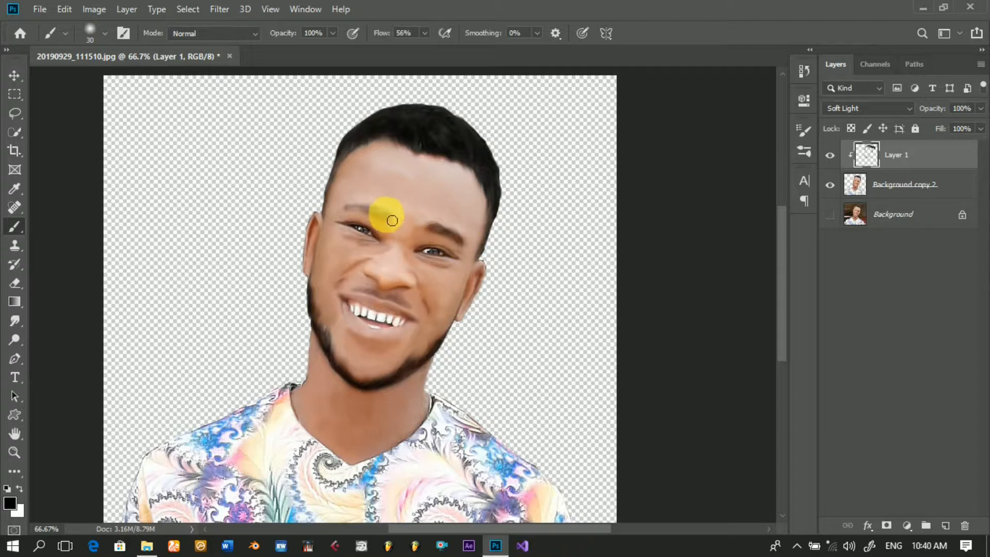
pyautogui.moveTo(386, 215); pyautogui.dragTo(352, 213)
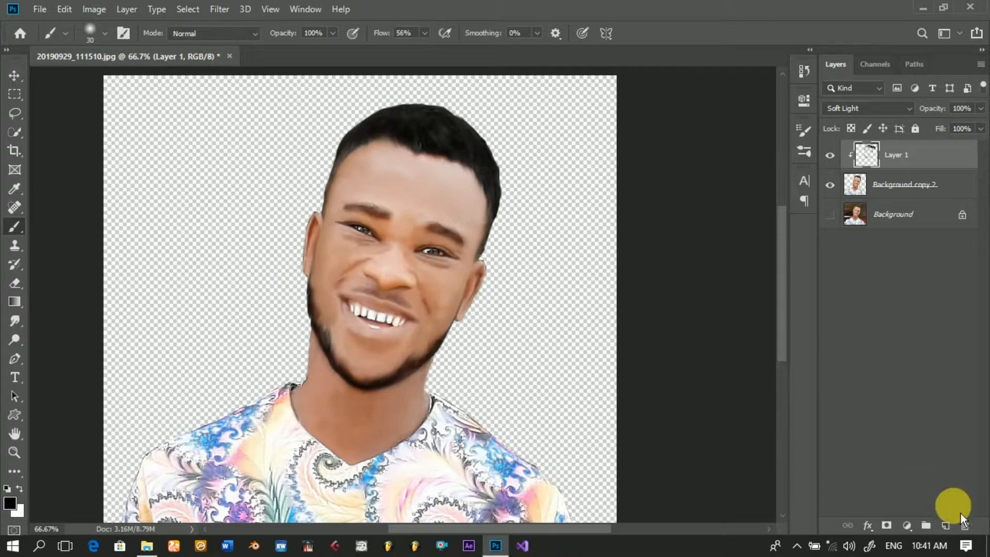
# Step: Add another new empty layer above the clipped Soft Light layer for the eye details
pyautogui.click(947, 525)
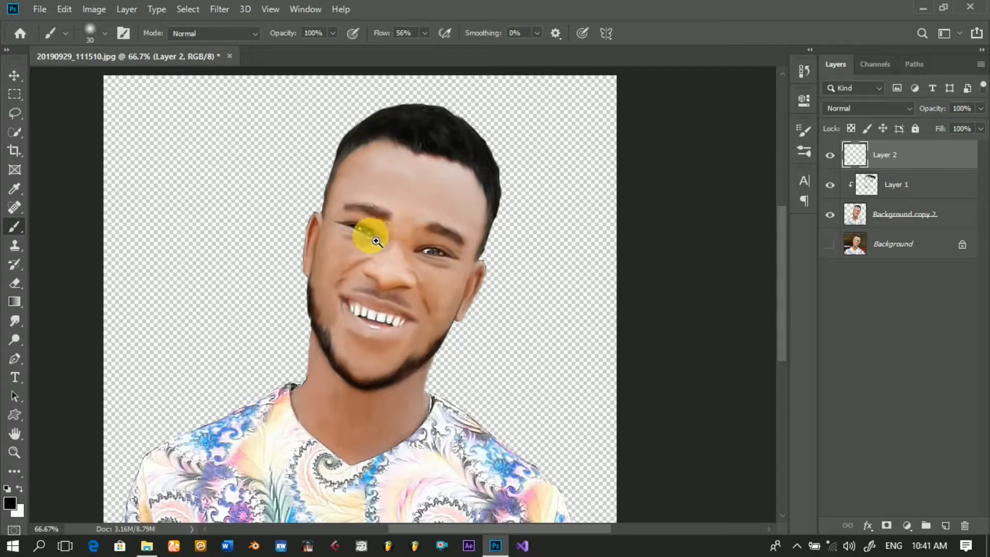
pyautogui.click(369, 238)
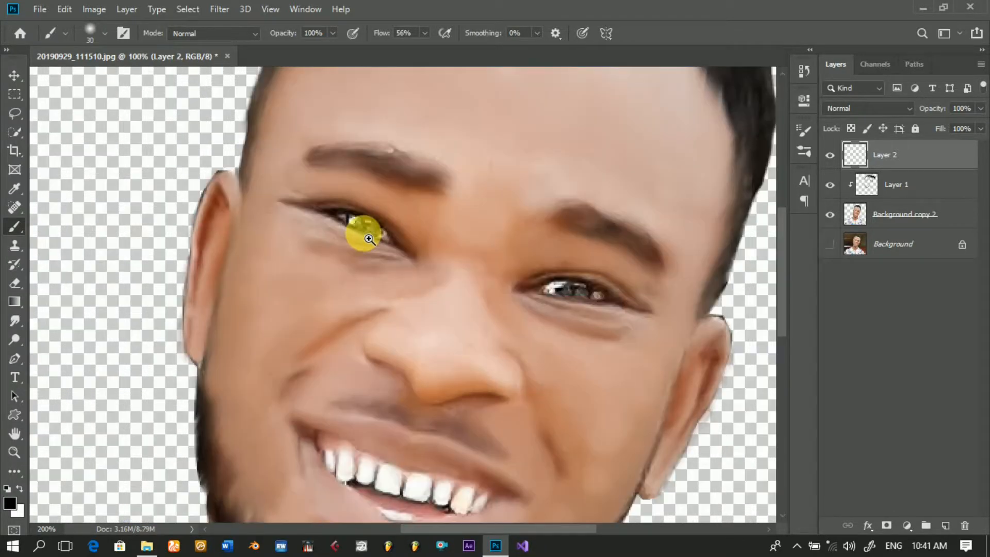
pyautogui.click(369, 239)
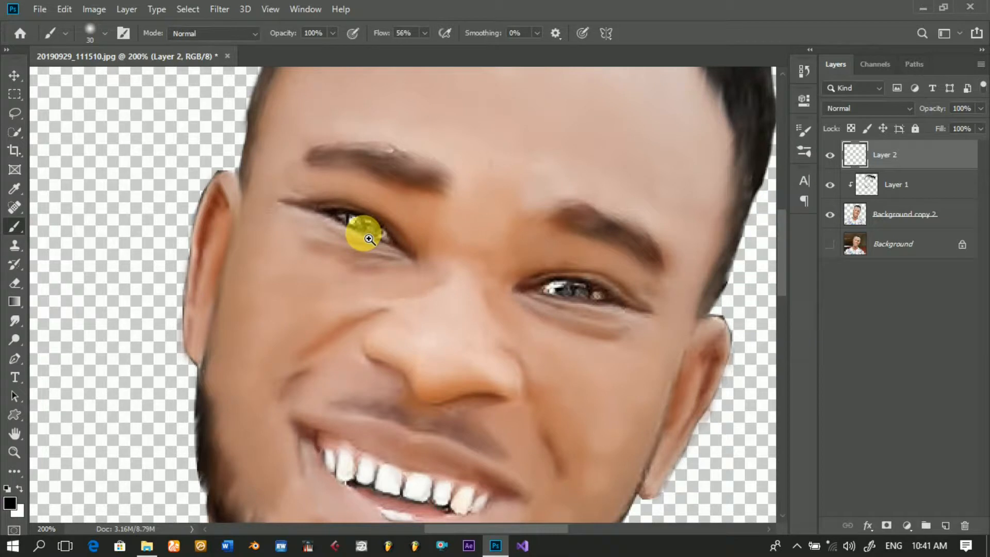
pyautogui.click(501, 284)
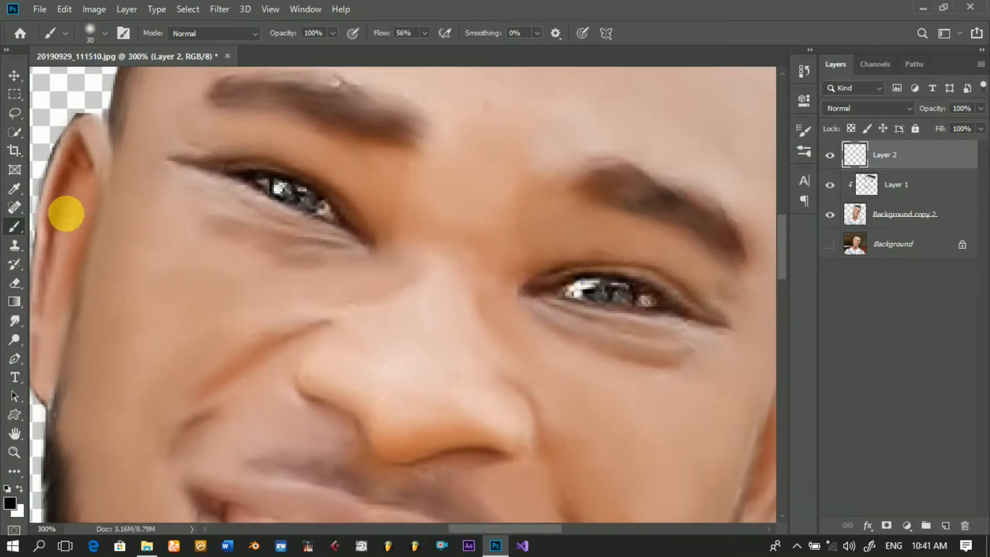
# Step: Set up the Brush tool with a hard round tip at 3 px, 100% hardness and 100% flow
pyautogui.click(16, 360)
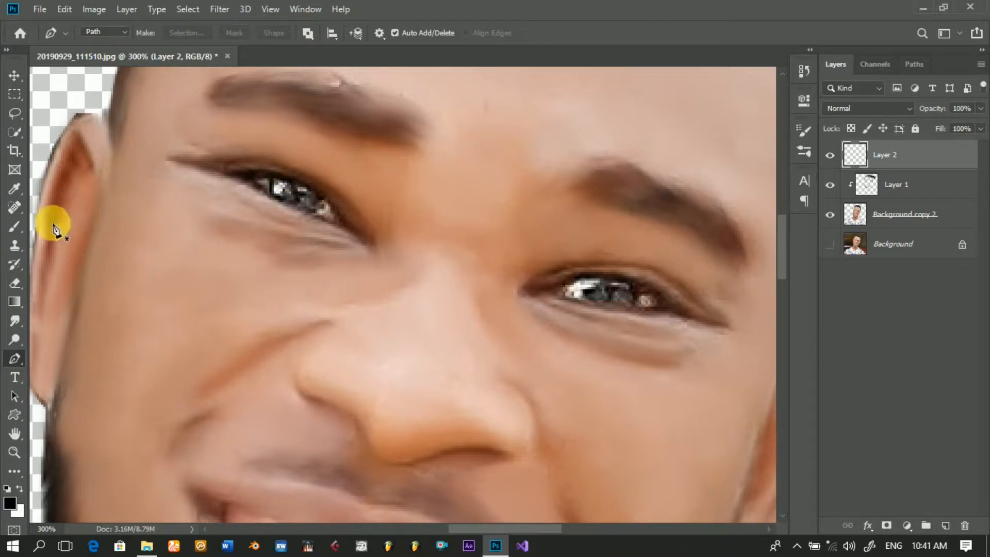
pyautogui.click(16, 227)
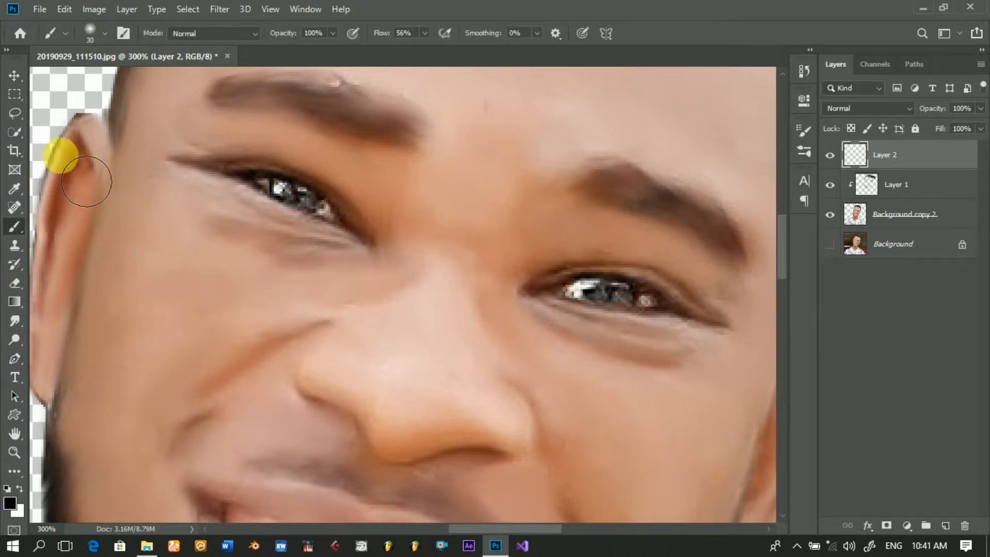
pyautogui.click(105, 33)
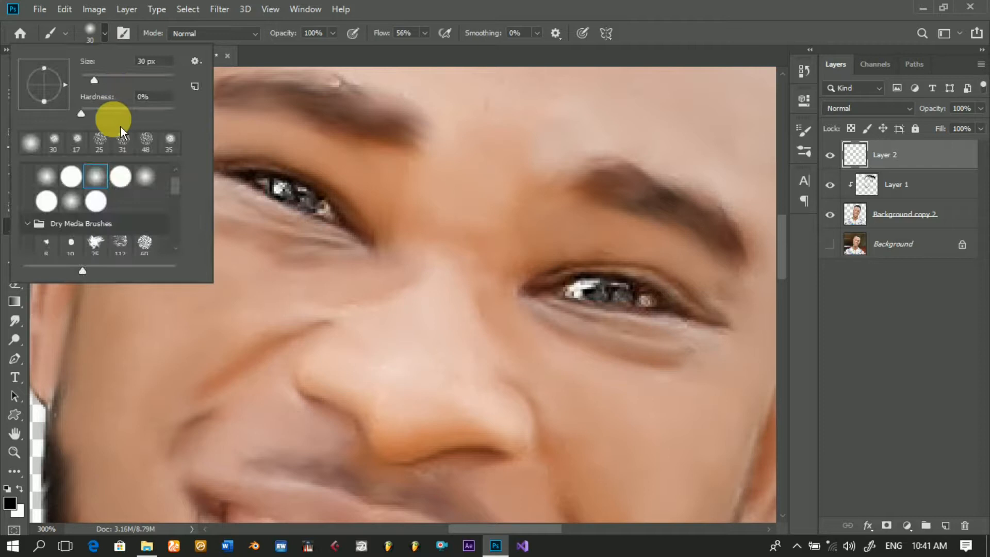
pyautogui.moveTo(101, 87); pyautogui.dragTo(90, 85)
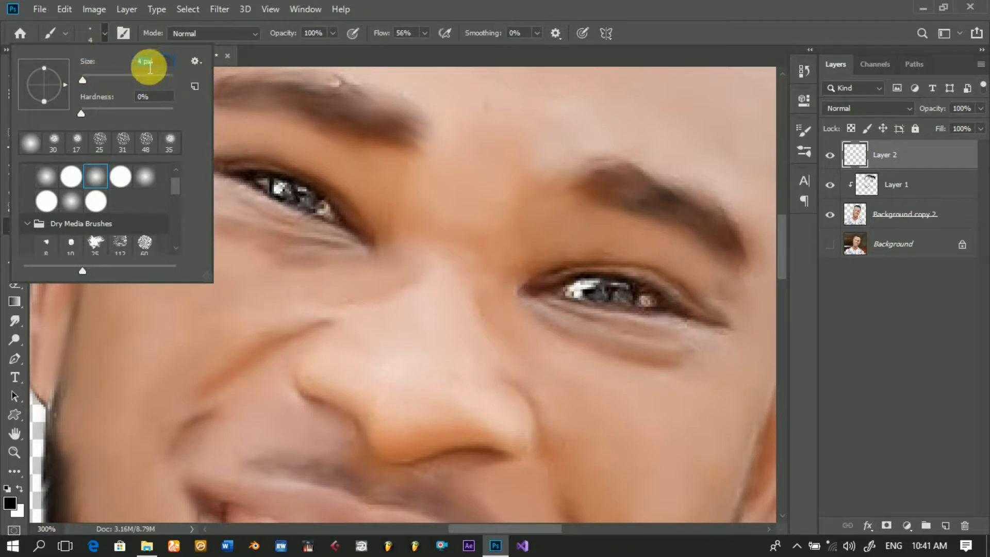
pyautogui.write('3')
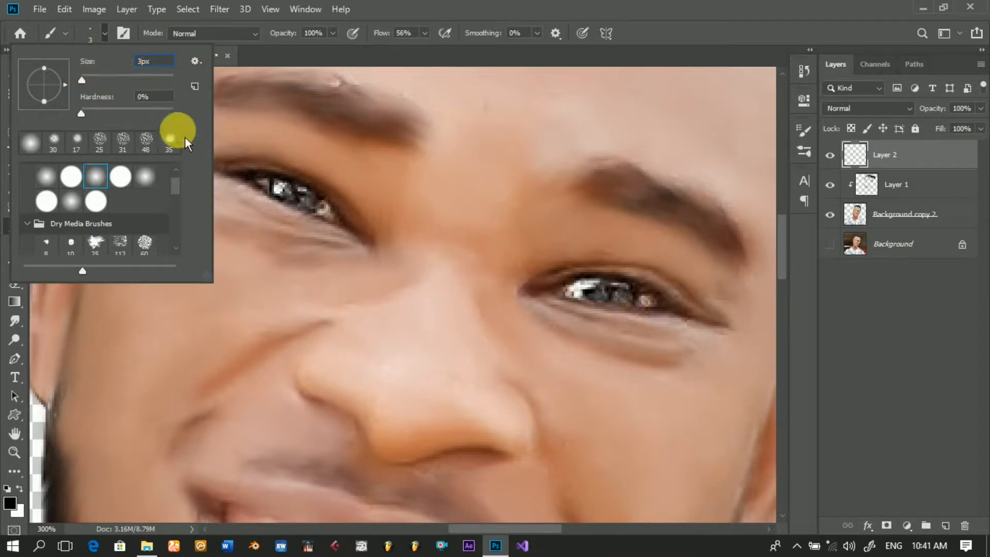
pyautogui.press('Return')
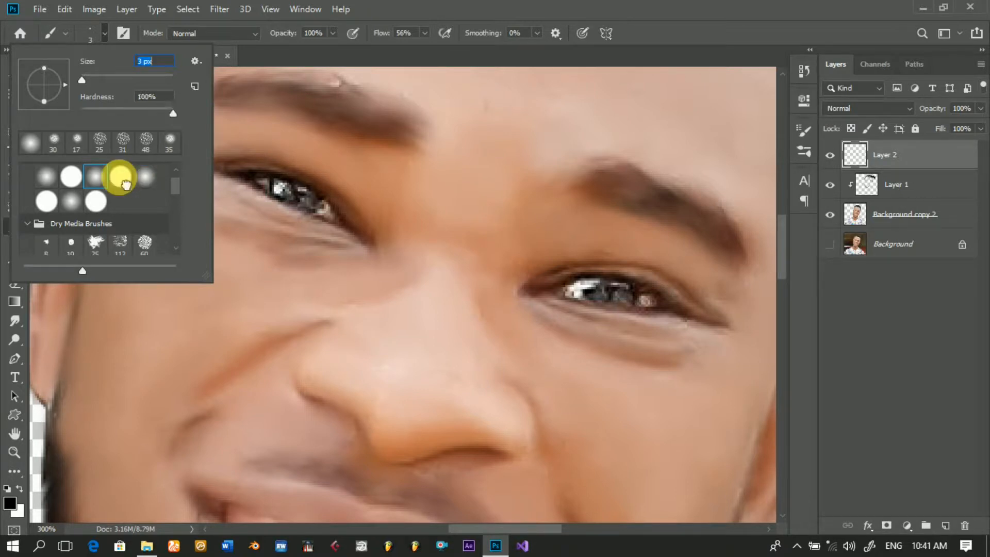
pyautogui.click(124, 180)
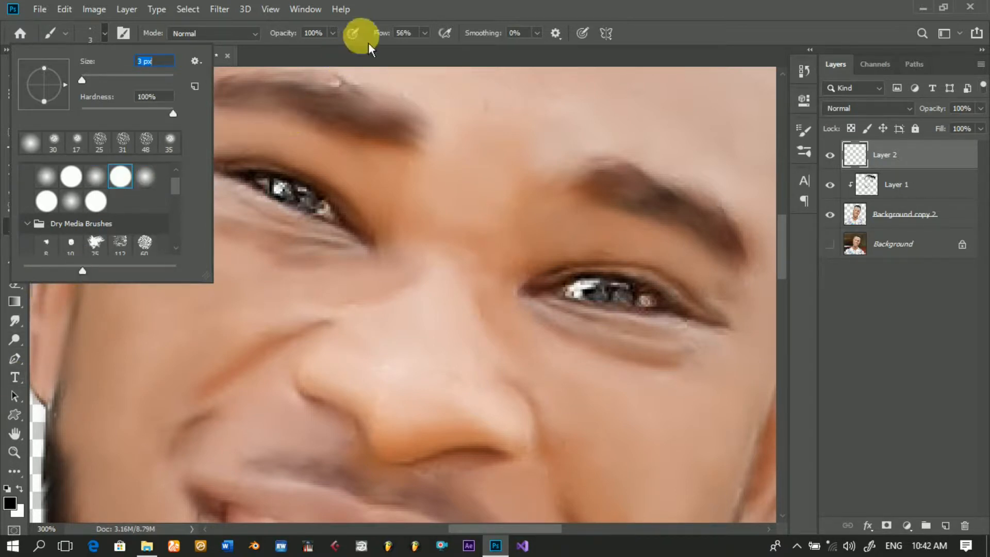
pyautogui.moveTo(387, 40); pyautogui.dragTo(432, 42)
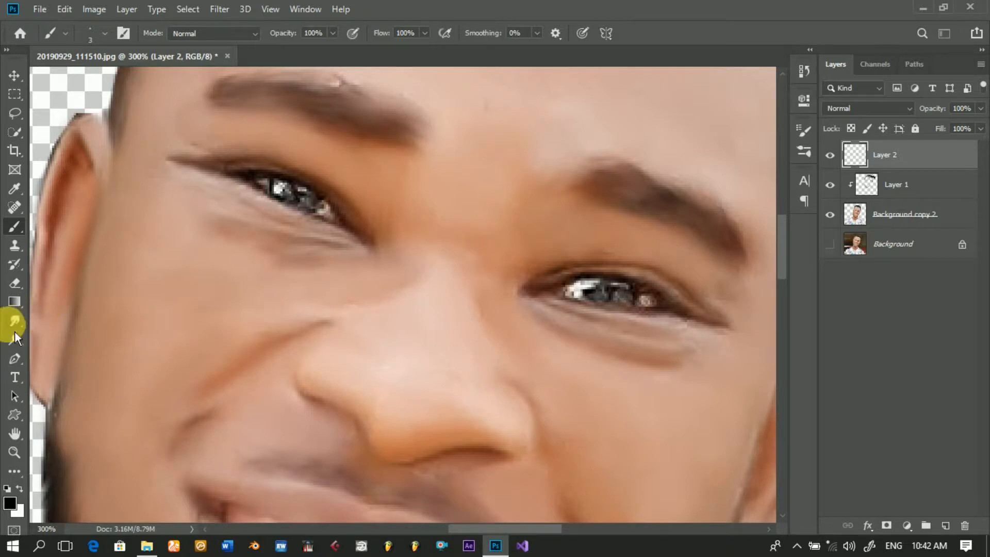
# Step: Outline the eye white at the outer corner of the eye on the image's left side with a closed Pen path
pyautogui.click(16, 363)
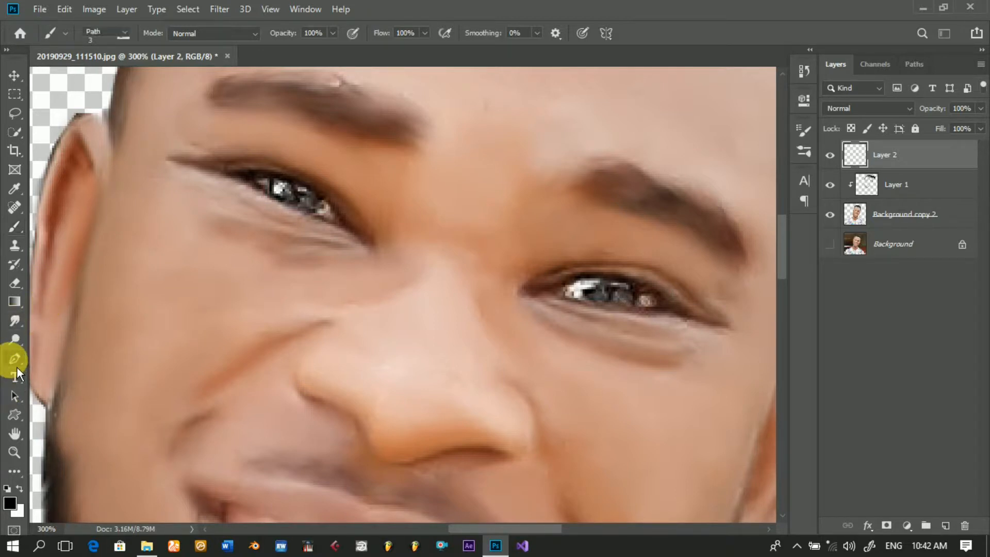
pyautogui.click(268, 193)
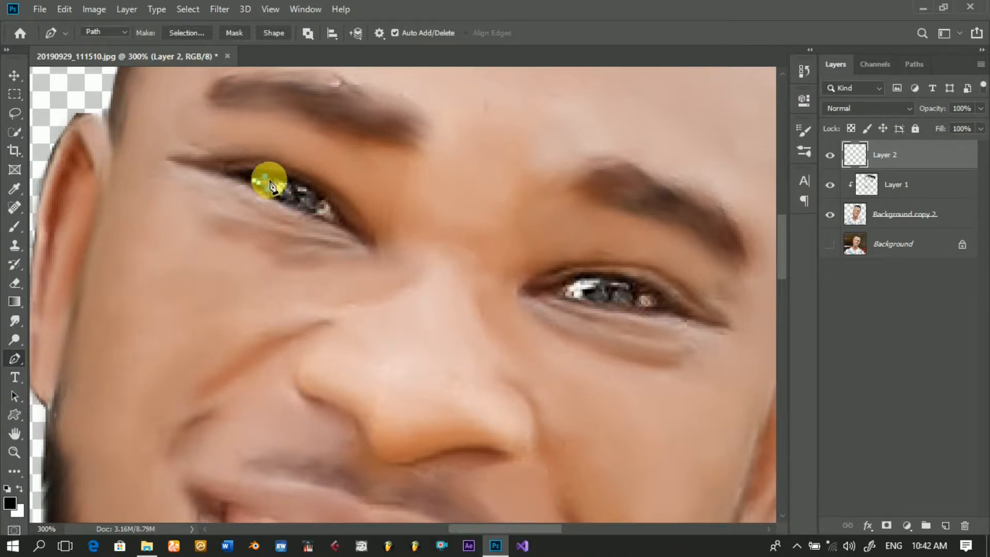
pyautogui.click(268, 190)
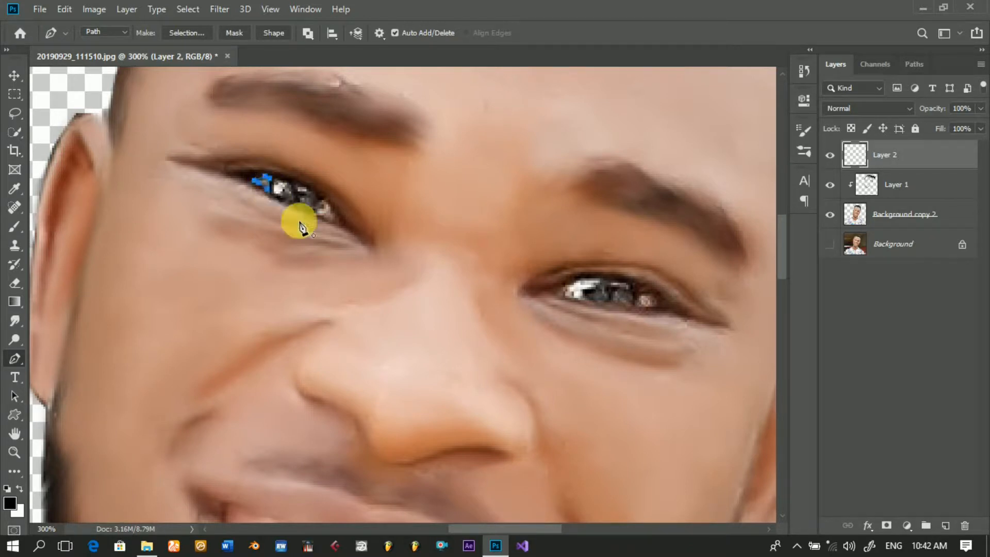
# Step: Fill the outer-corner path with the white background colour in Normal mode at 100% opacity, and delete the path
pyautogui.rightClick(359, 213)
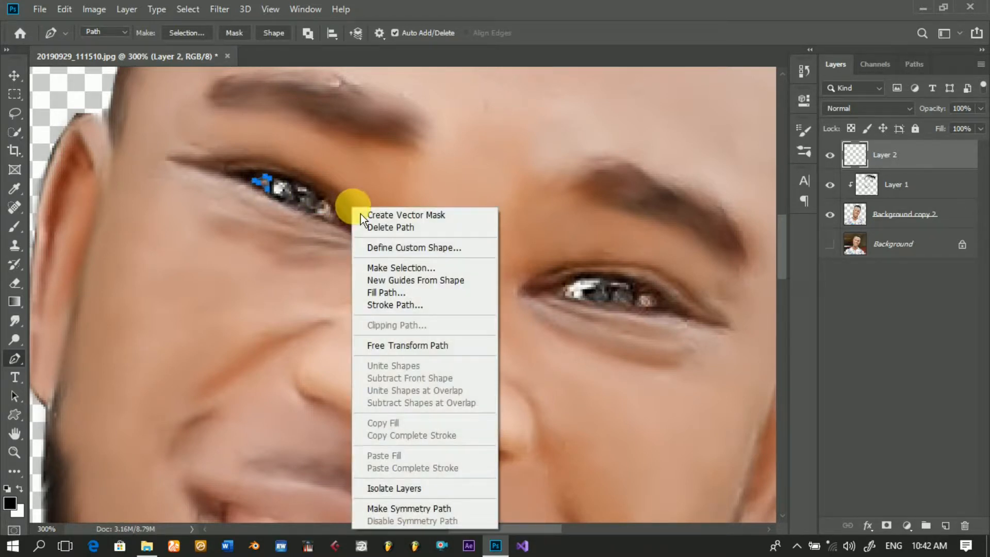
pyautogui.click(392, 301)
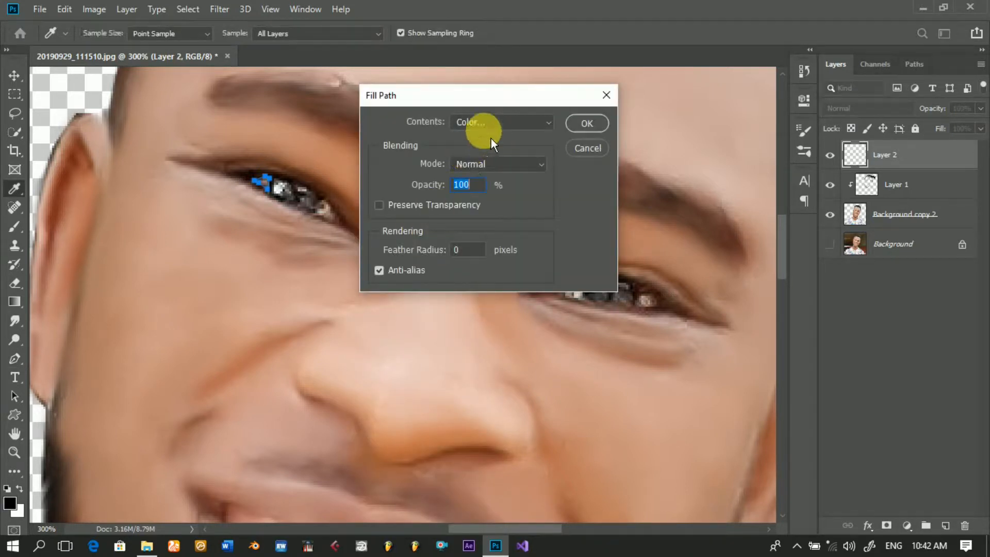
pyautogui.click(496, 131)
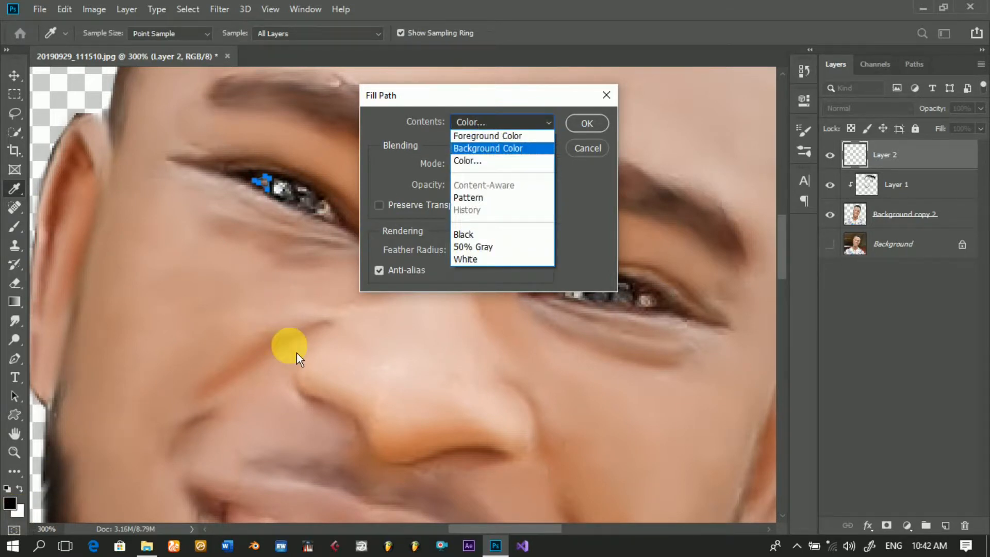
pyautogui.click(505, 153)
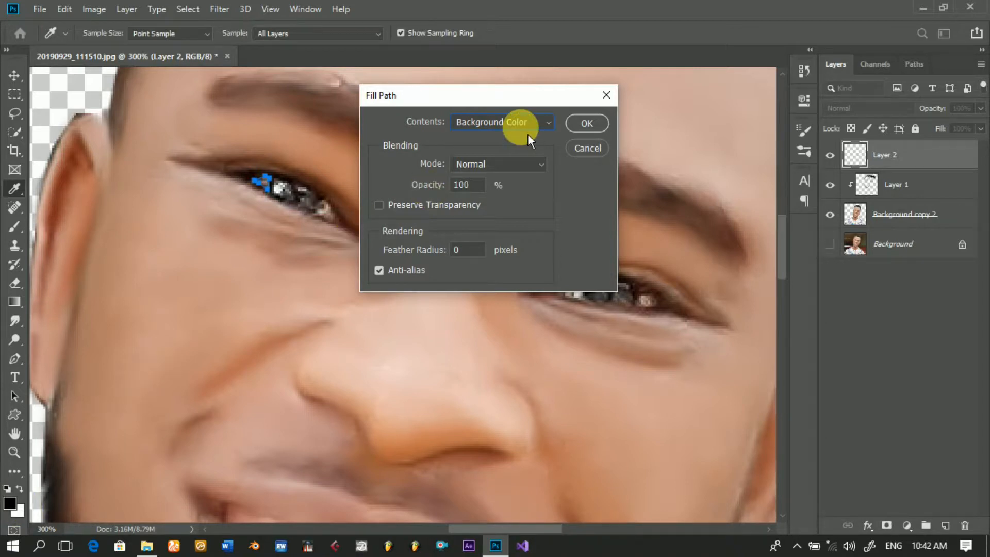
pyautogui.click(595, 132)
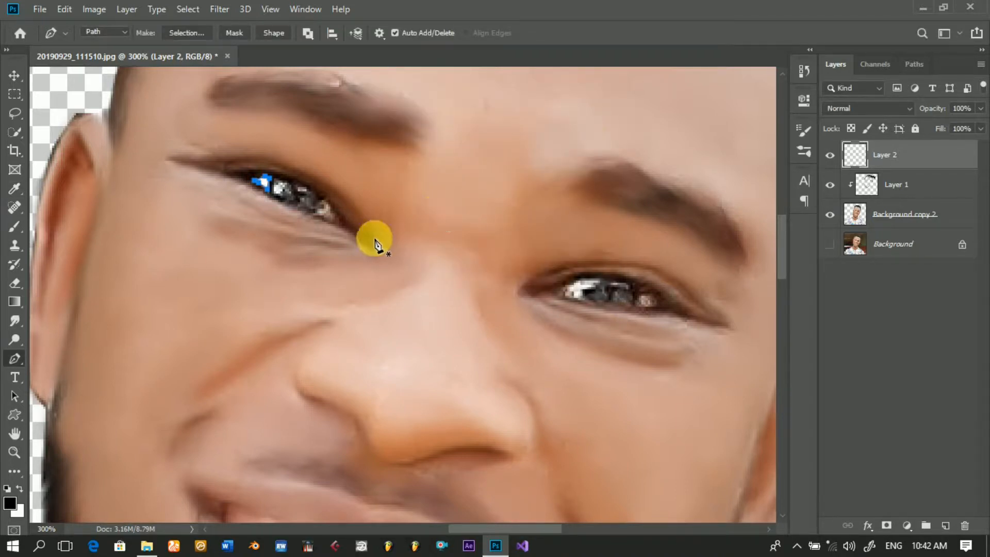
pyautogui.press('Delete')
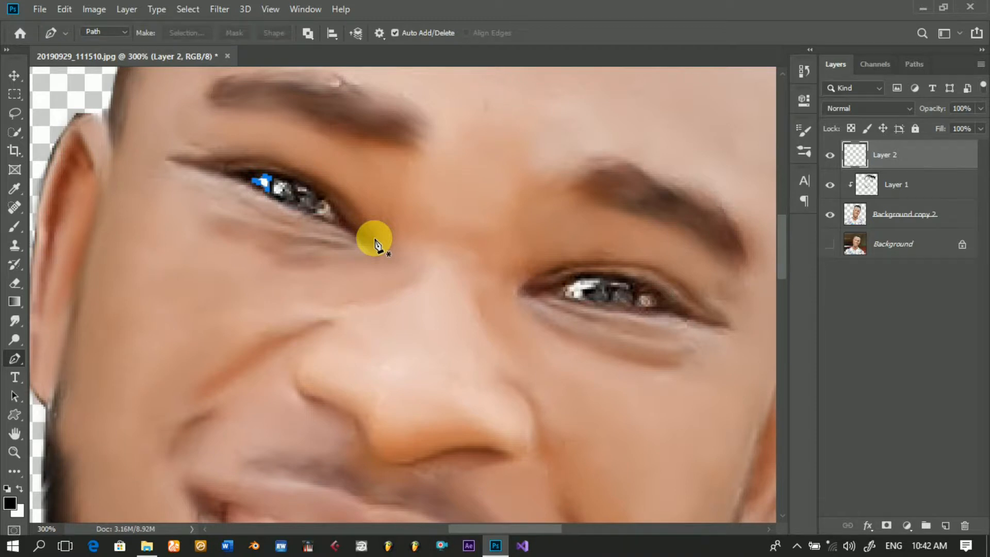
# Step: Outline the eye white at the inner corner of the same eye with a Pen path and fill it with the background colour
pyautogui.click(315, 212)
pyautogui.moveTo(320, 201); pyautogui.dragTo(324, 199)
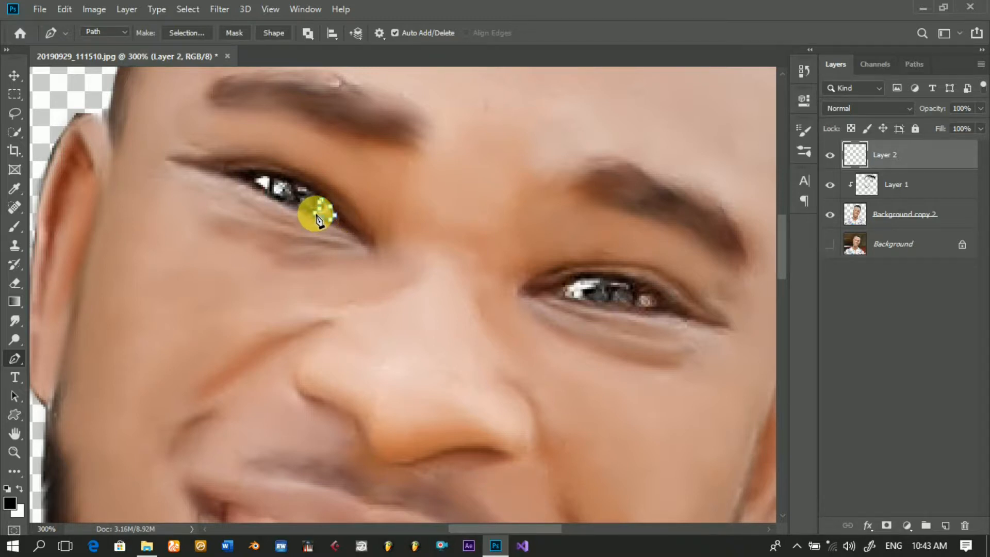
pyautogui.rightClick(353, 221)
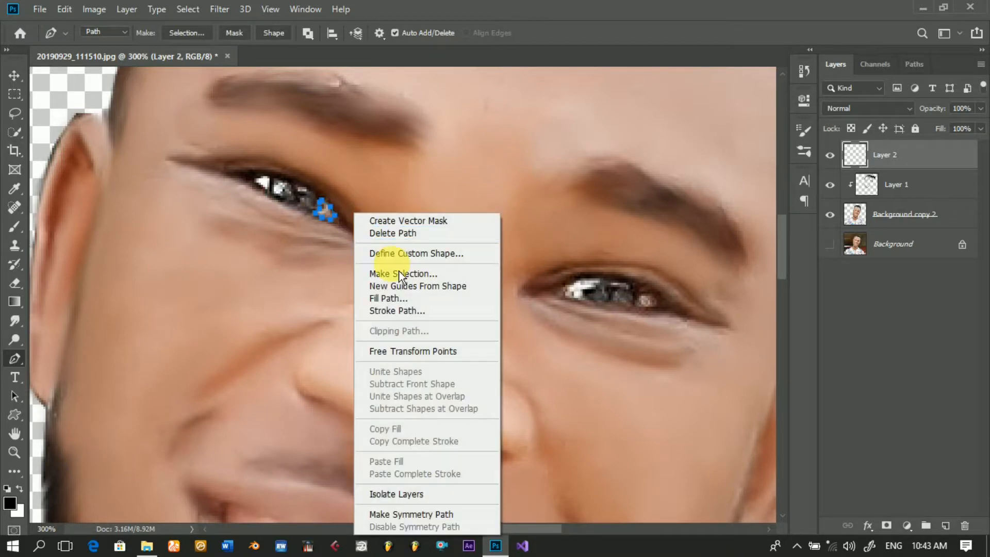
pyautogui.click(391, 307)
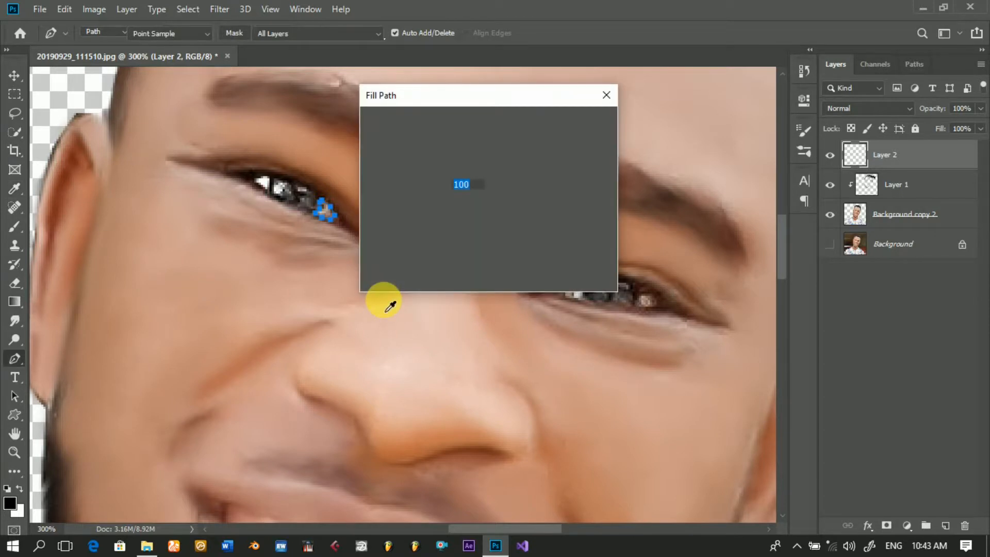
pyautogui.press('Return')
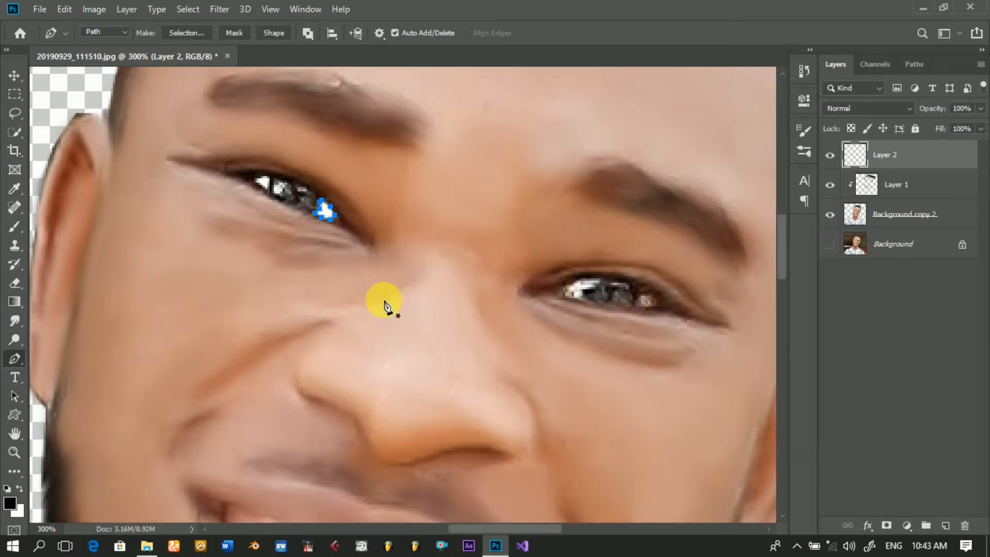
# Step: Dismiss the filled path and outline the eye white at the inner corner of the eye on the image's right side with a Pen path
pyautogui.press('Return')
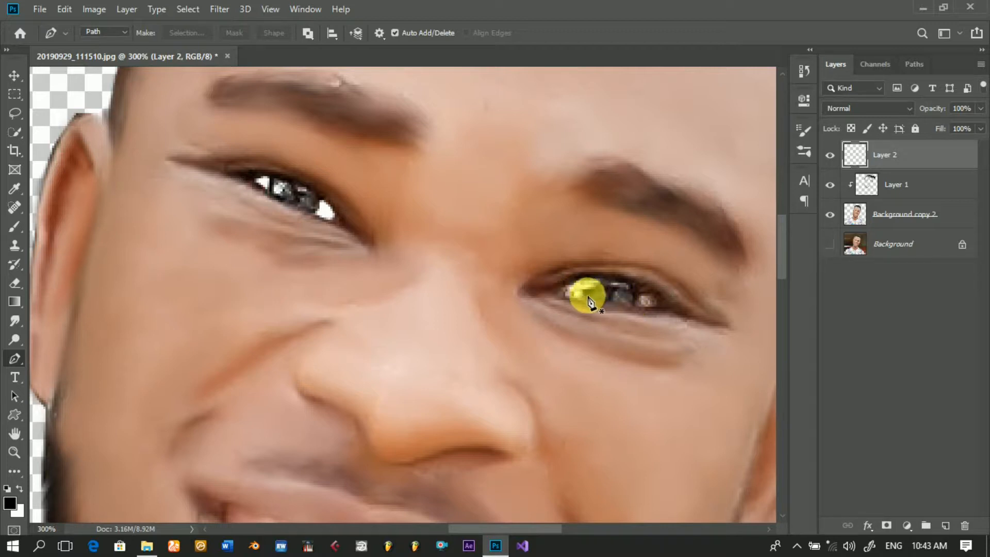
pyautogui.click(585, 302)
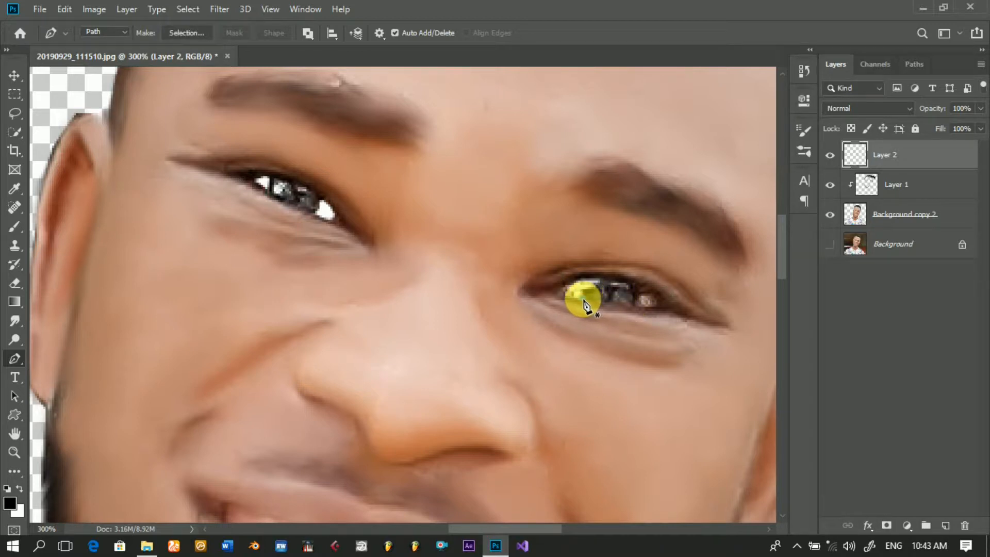
pyautogui.click(565, 293)
pyautogui.click(565, 287)
pyautogui.click(573, 283)
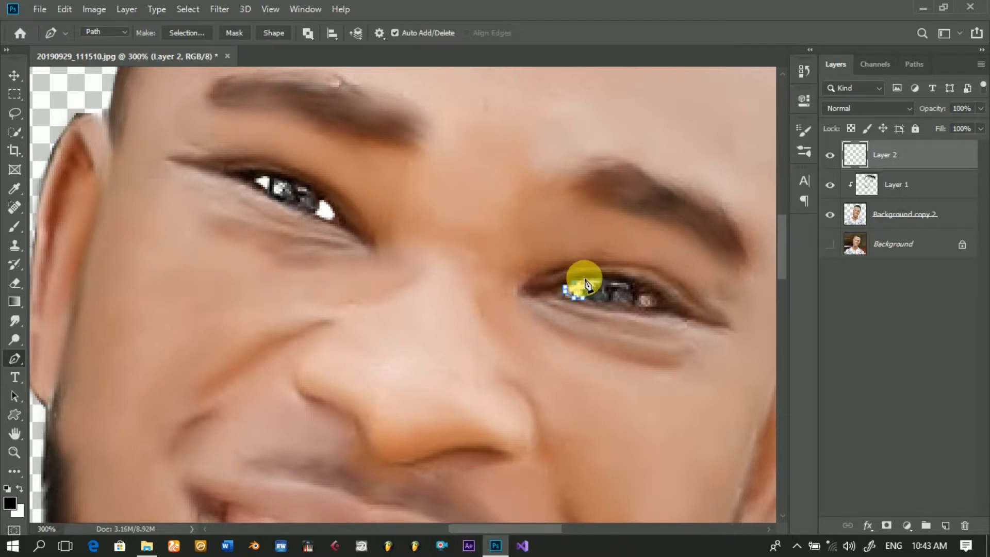
pyautogui.click(595, 277)
pyautogui.click(602, 281)
pyautogui.click(594, 288)
pyautogui.click(584, 289)
pyautogui.click(582, 297)
# Step: Fill the right-side eye's inner-corner path with the background colour in Normal mode at 100% opacity, and dismiss the path
pyautogui.rightClick(572, 312)
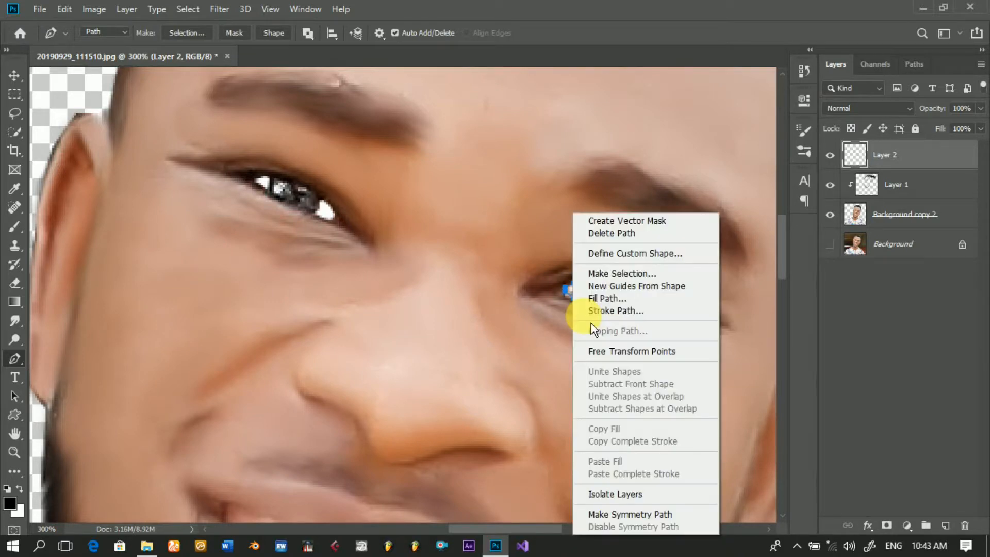
pyautogui.click(623, 304)
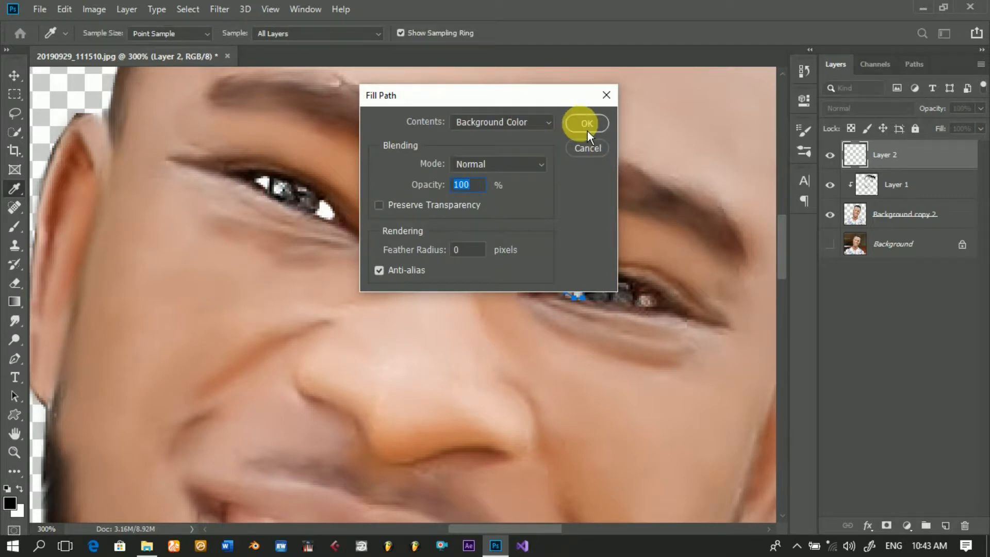
pyautogui.click(587, 130)
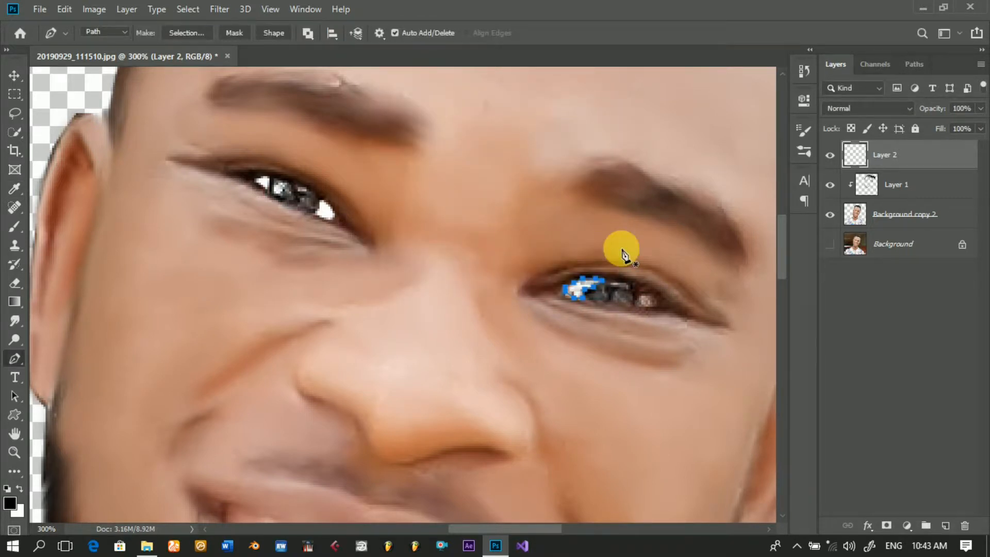
pyautogui.press('Escape')
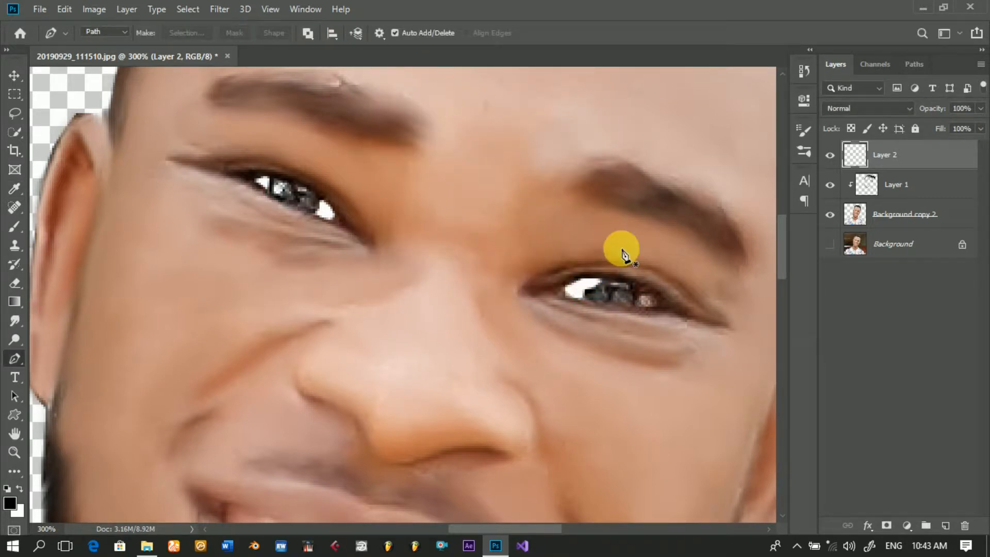
# Step: Outline the eye white at the outer corner of the eye on the image's right side with a closed Pen path
pyautogui.click(639, 295)
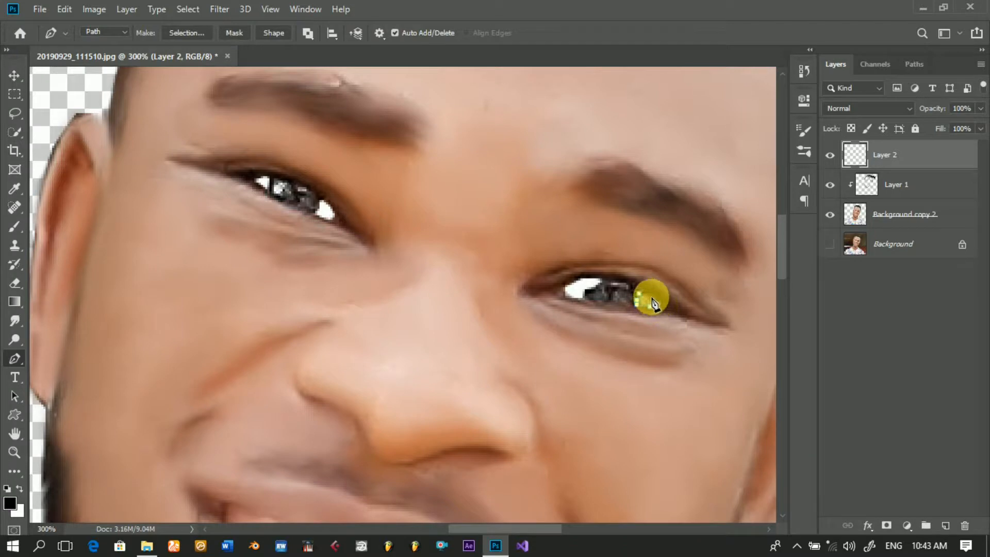
pyautogui.rightClick(634, 262)
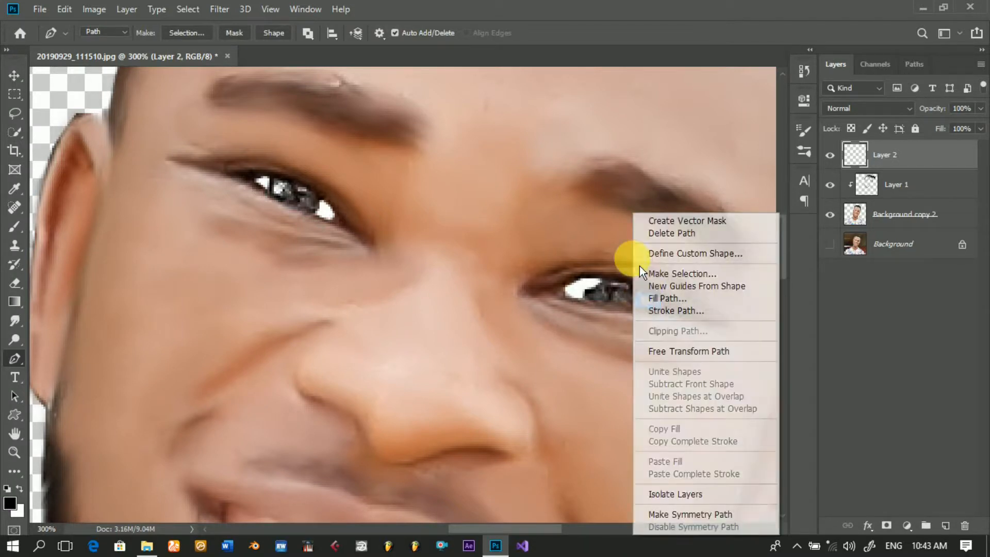
pyautogui.click(654, 301)
pyautogui.press('Return')
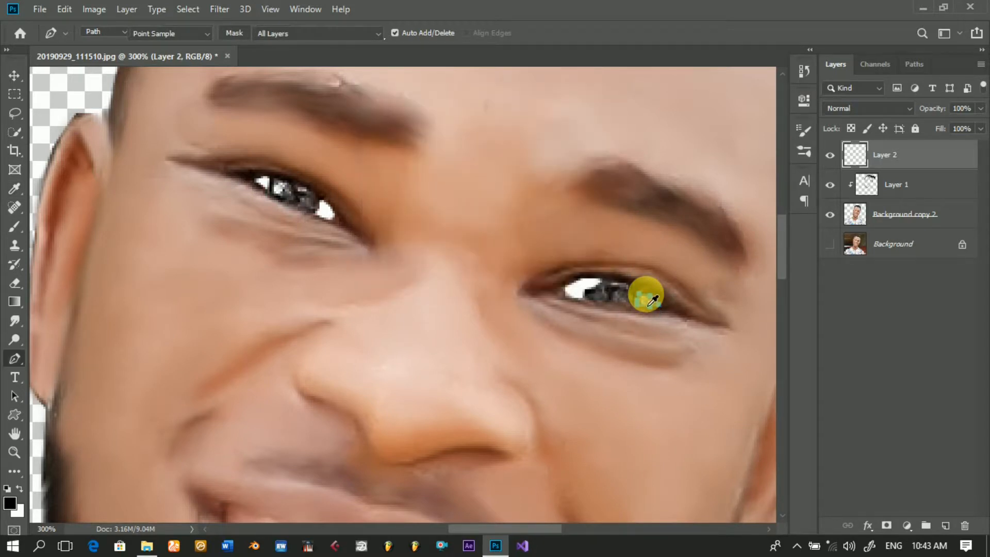
pyautogui.press('Return')
pyautogui.click(644, 294)
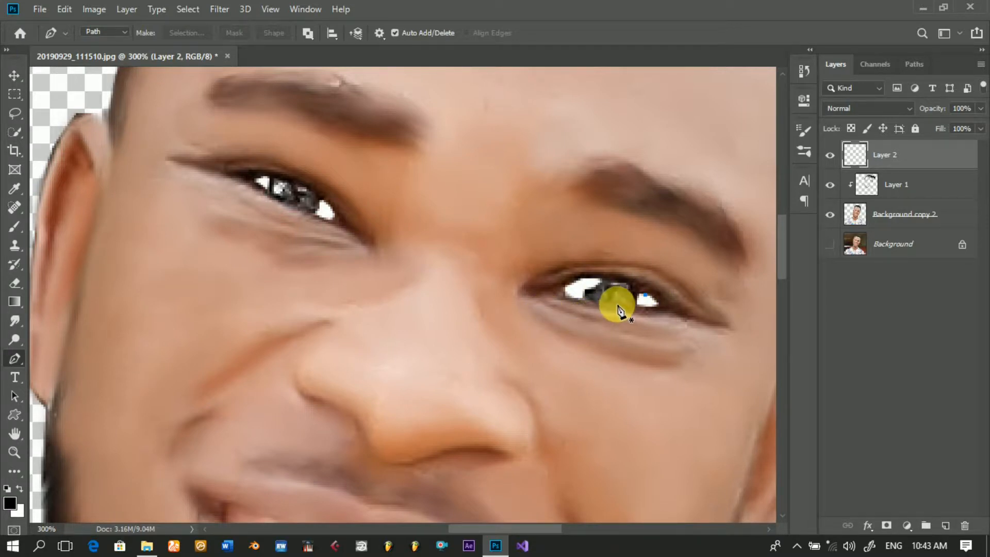
pyautogui.hotkey('ctrl', 'z')
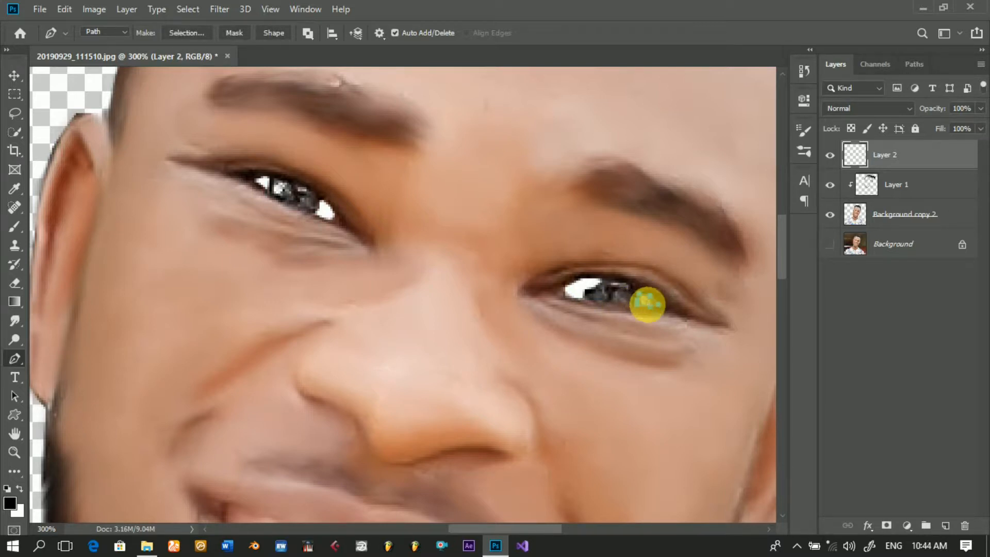
# Step: Fill the right-side eye's outer-corner path with the background colour in Normal mode at 100% opacity, and dismiss the path
pyautogui.rightClick(647, 308)
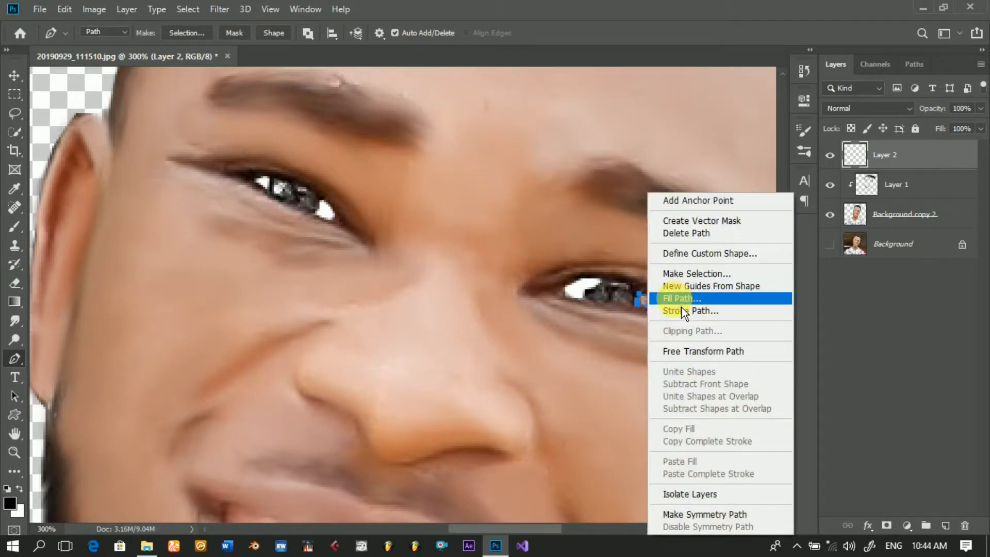
pyautogui.click(681, 306)
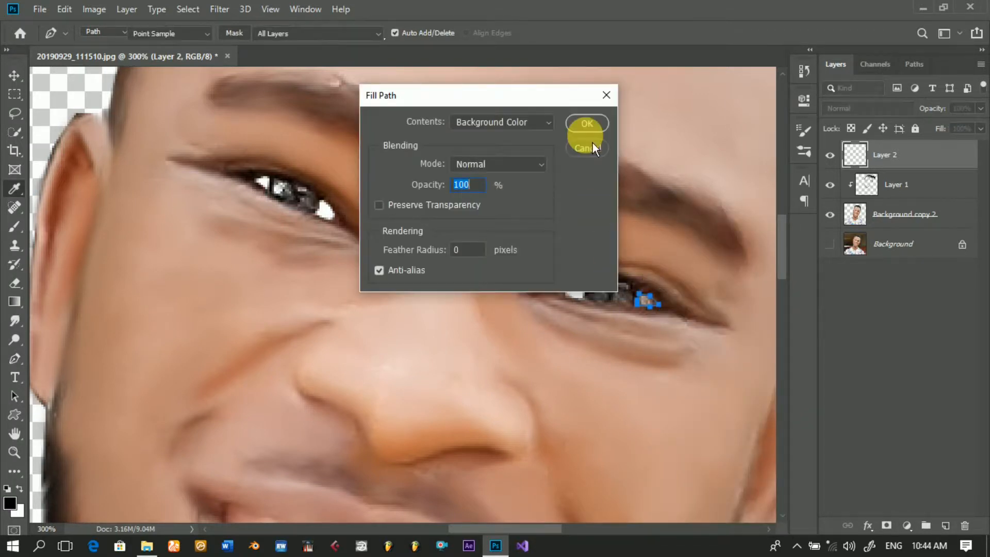
pyautogui.click(588, 128)
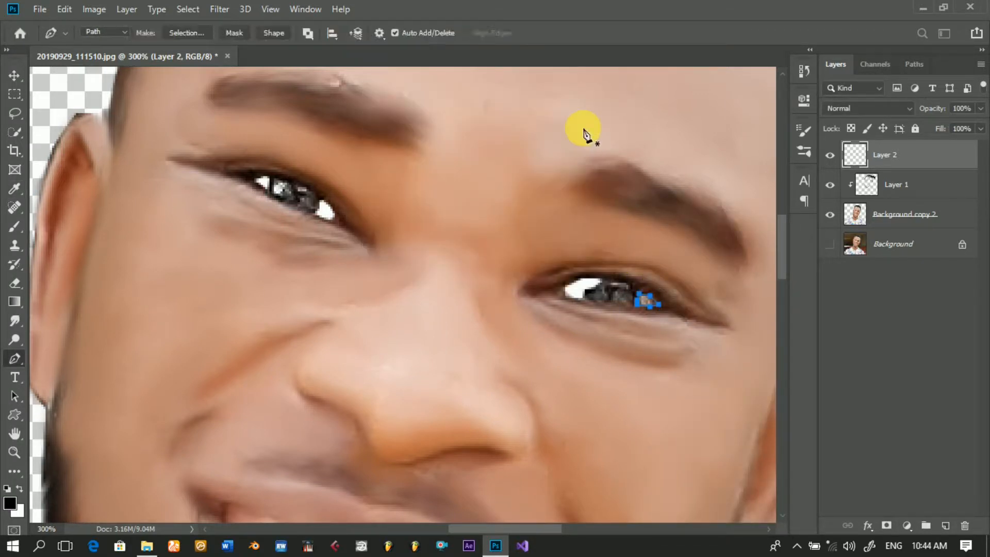
pyautogui.press('Escape')
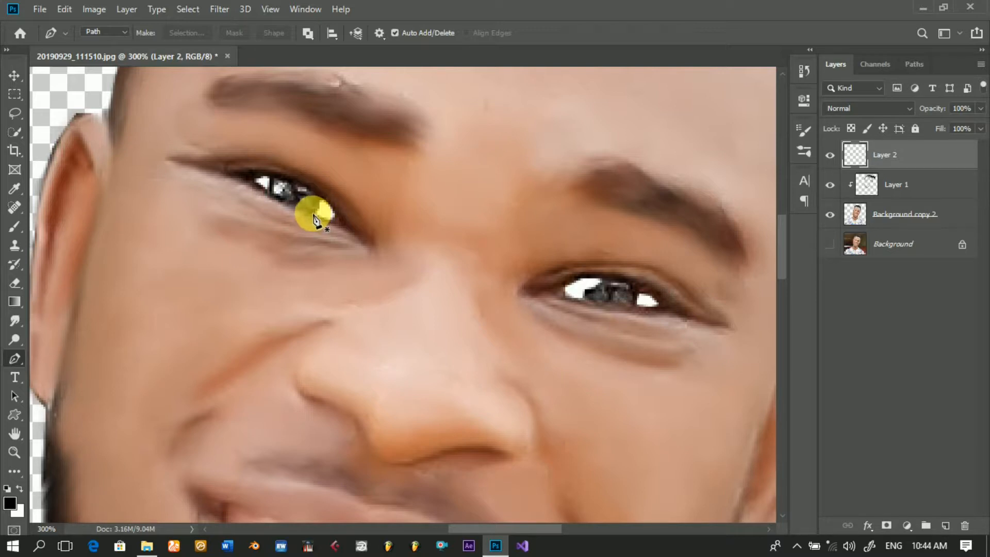
# Step: Outline the dark iris between the two white areas of the eye on the image's left side with a closed Pen path
pyautogui.click(313, 216)
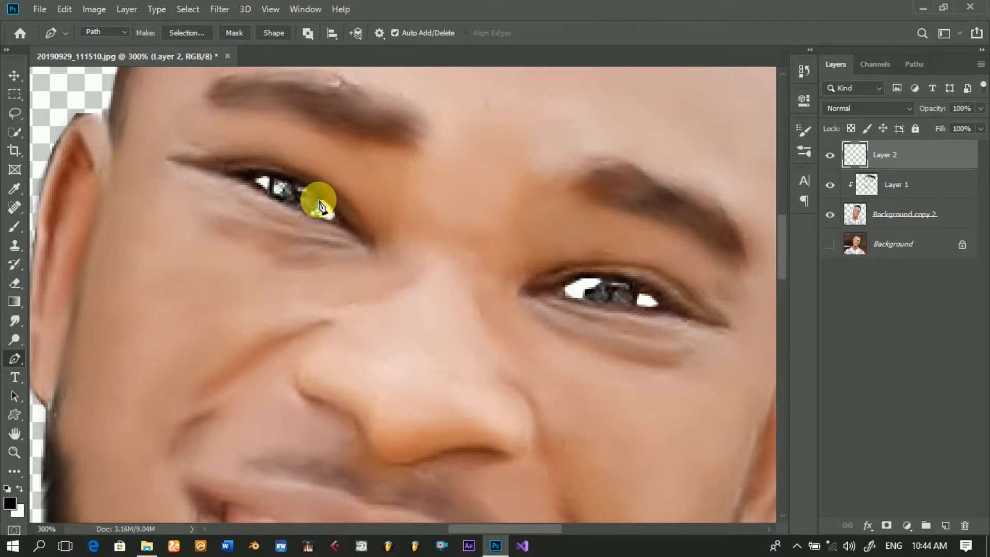
pyautogui.click(304, 185)
pyautogui.click(292, 178)
pyautogui.click(276, 173)
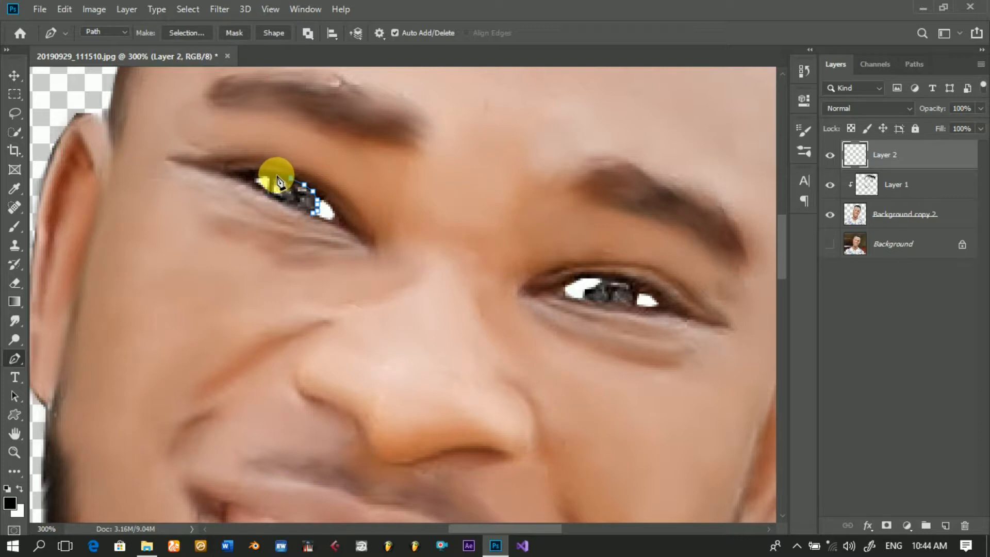
pyautogui.click(270, 176)
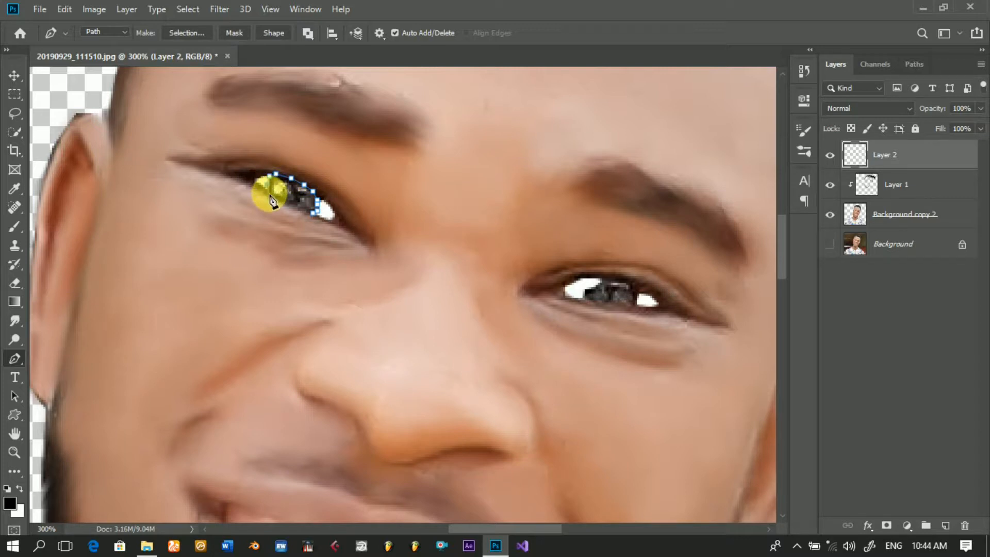
pyautogui.moveTo(272, 200)
pyautogui.mouseDown()
pyautogui.moveTo(313, 221)
pyautogui.moveTo(347, 210)
pyautogui.mouseUp()
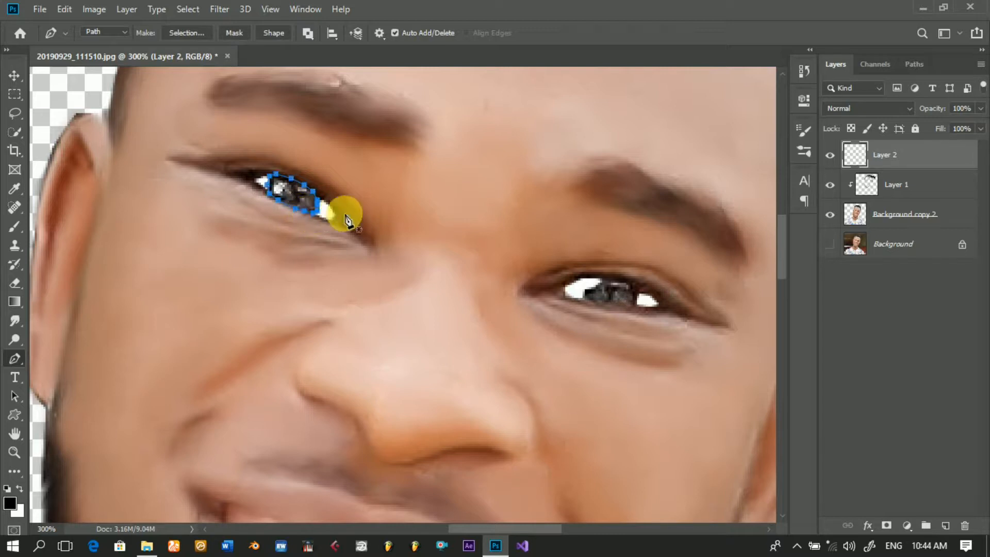
# Step: Stroke the left-side eye's iris path using the Brush as the stroke tool
pyautogui.rightClick(419, 184)
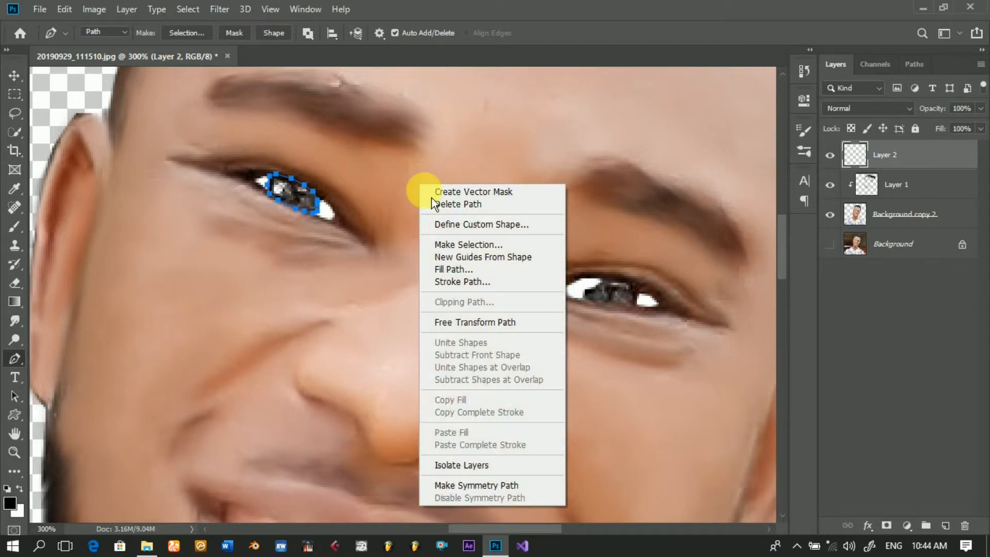
pyautogui.click(448, 285)
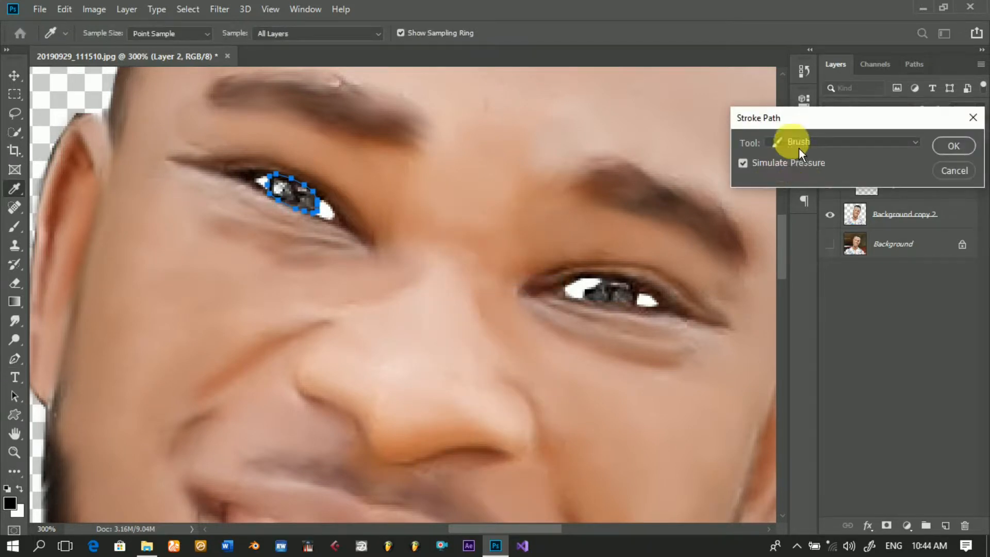
pyautogui.click(800, 146)
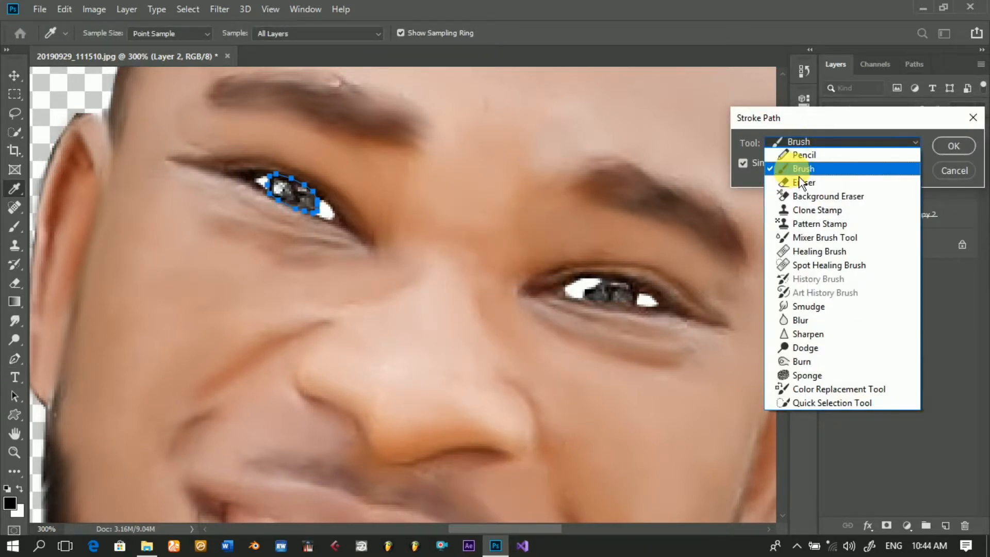
pyautogui.click(799, 174)
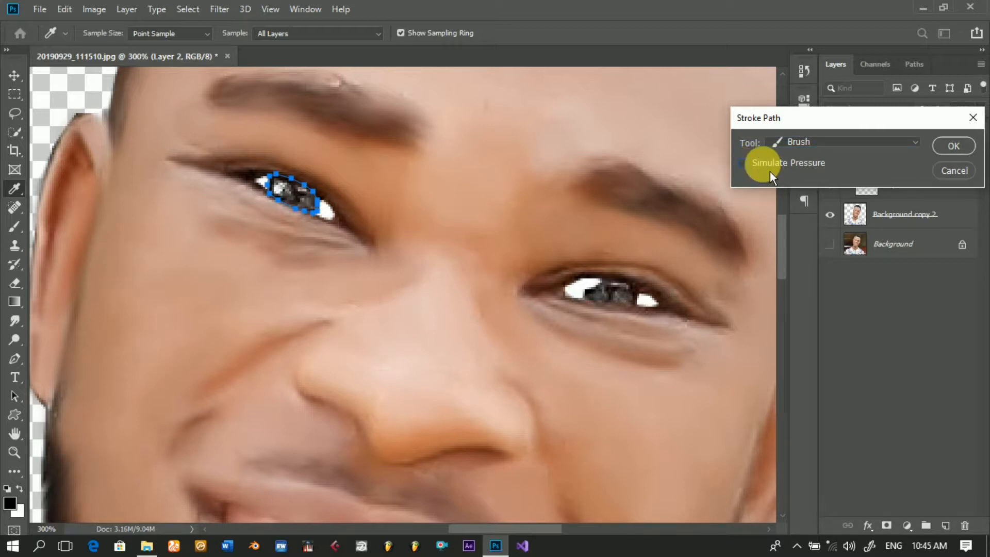
pyautogui.press('p')
pyautogui.click(954, 152)
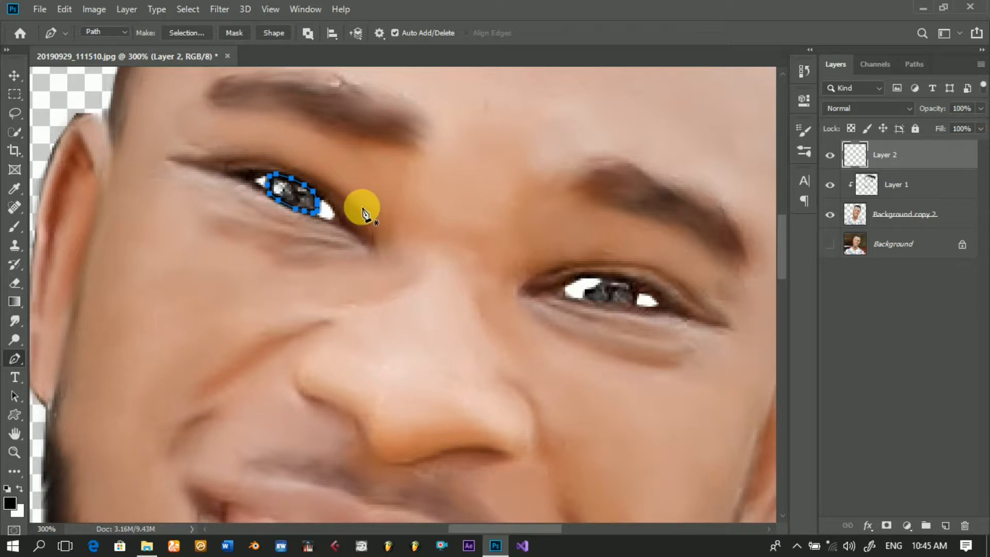
# Step: Fill the left-side eye's iris path with the custom dark navy colour 08112f in Normal mode at 100% opacity
pyautogui.rightClick(378, 193)
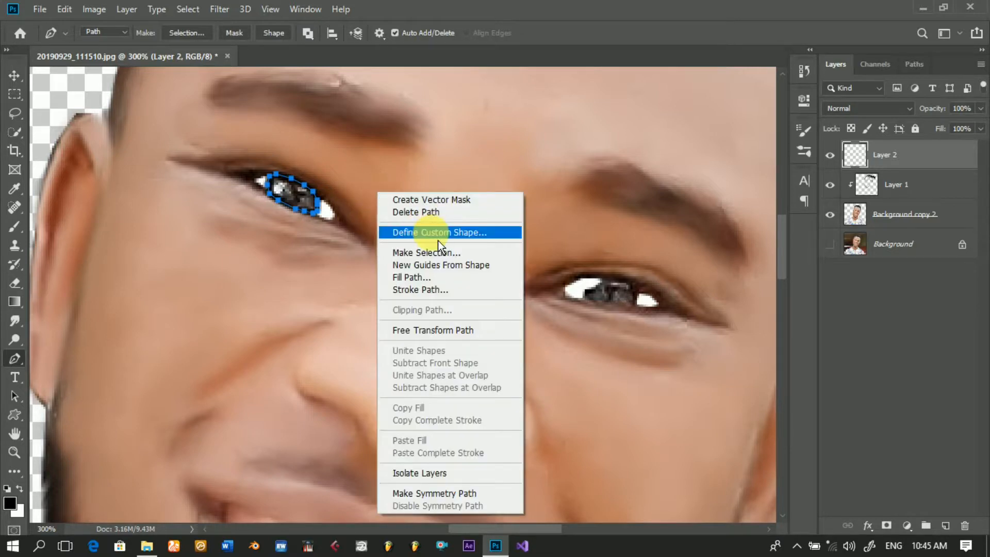
pyautogui.click(434, 282)
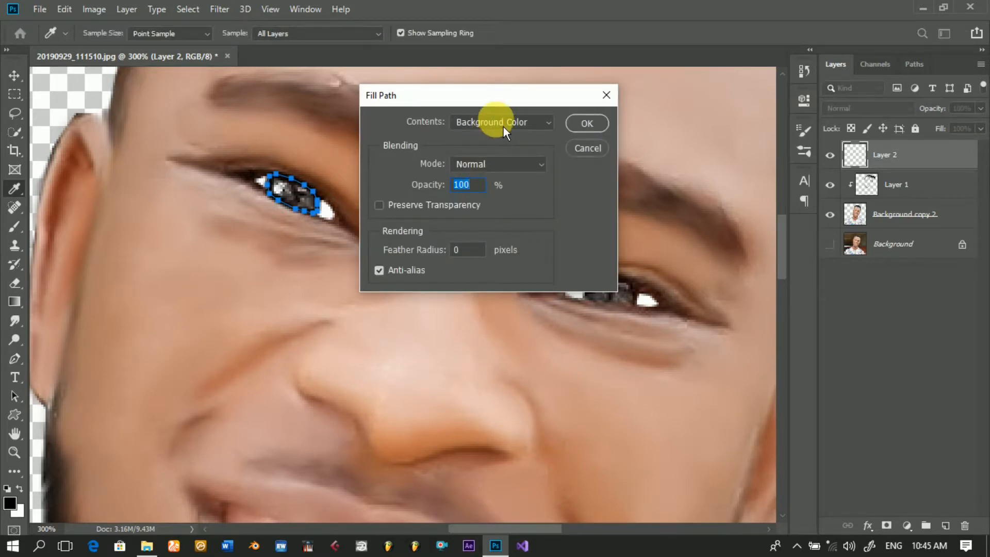
pyautogui.click(503, 127)
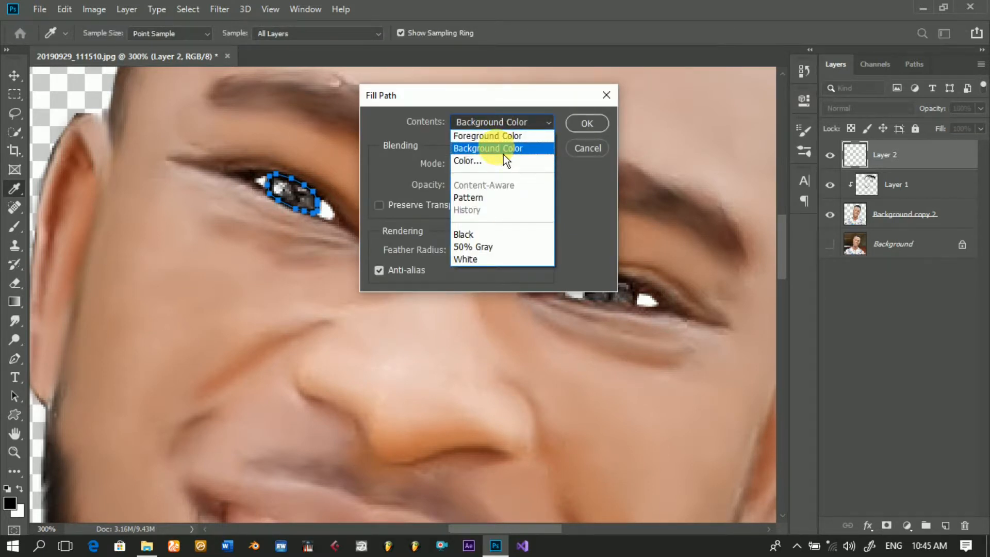
pyautogui.click(499, 164)
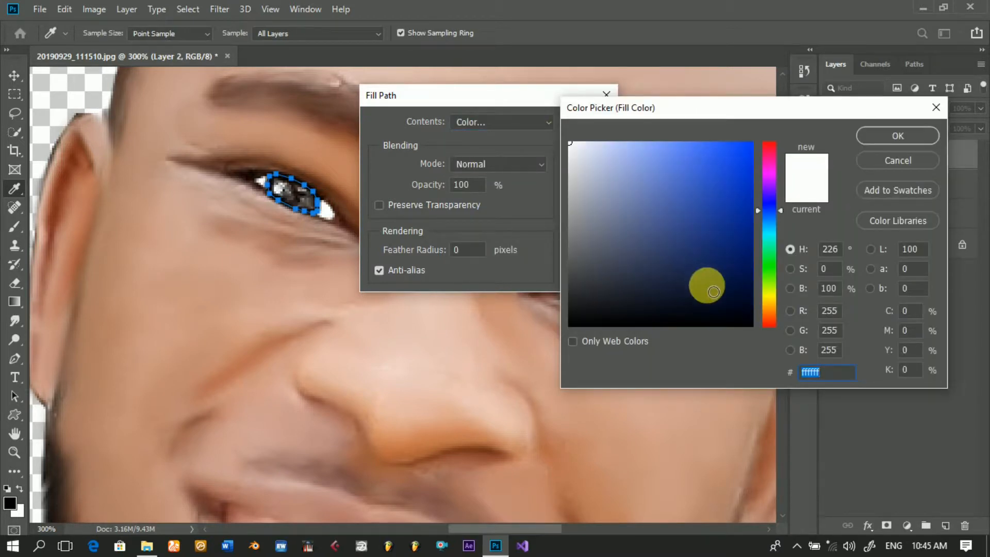
pyautogui.click(707, 286)
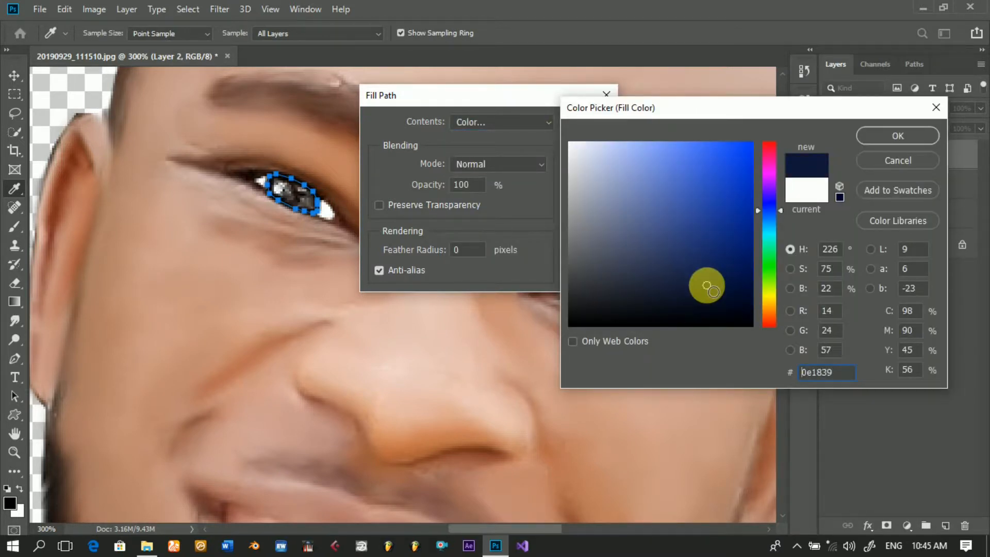
pyautogui.click(708, 290)
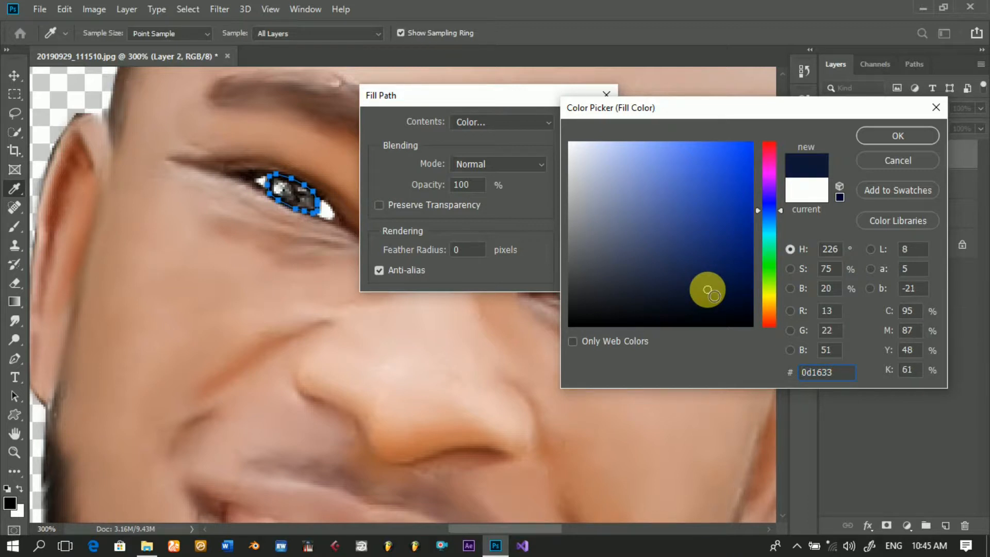
pyautogui.moveTo(707, 290); pyautogui.dragTo(722, 302)
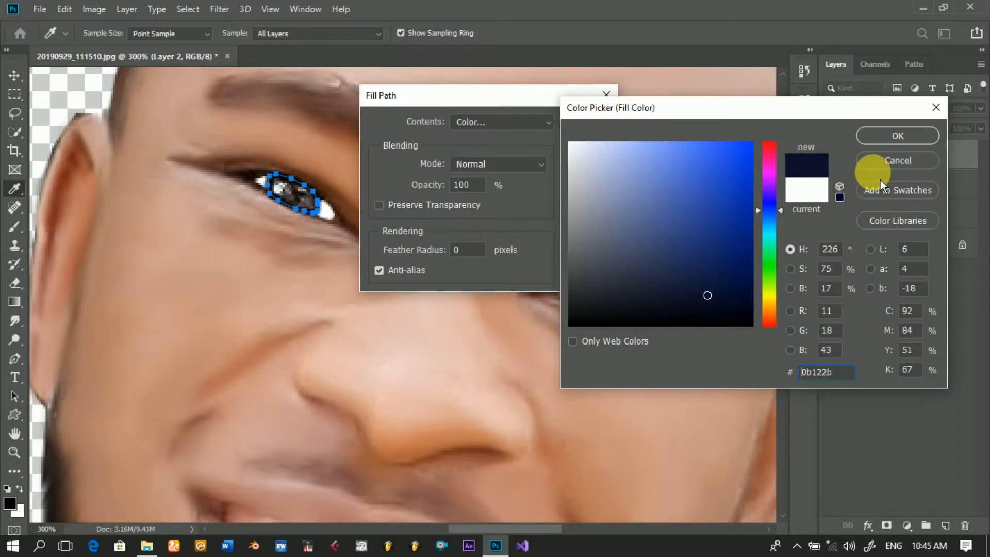
pyautogui.click(729, 299)
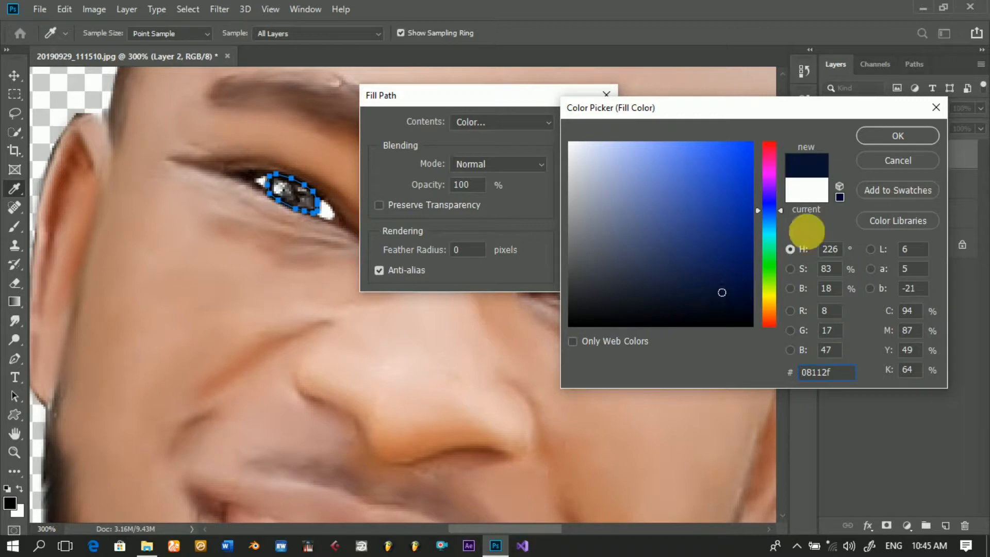
pyautogui.click(891, 146)
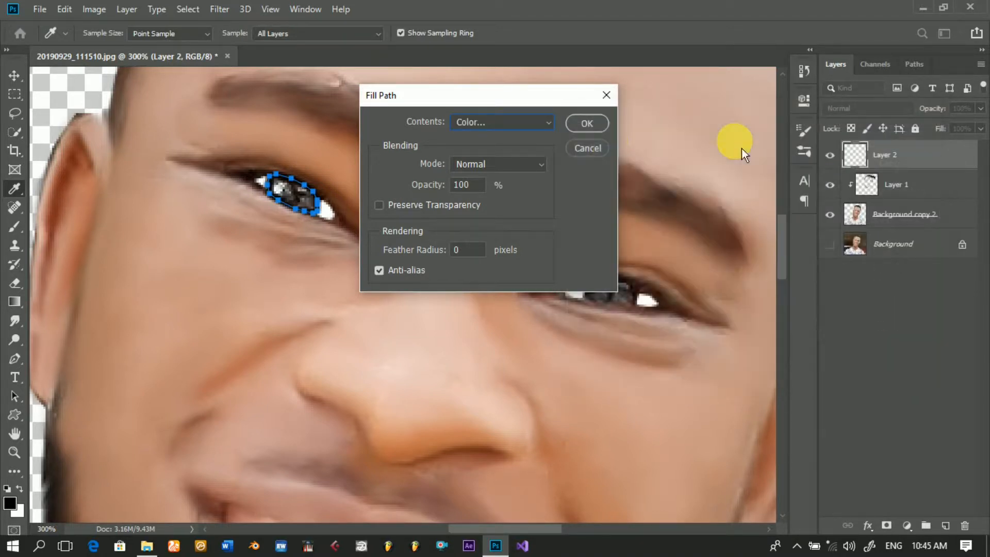
pyautogui.click(597, 130)
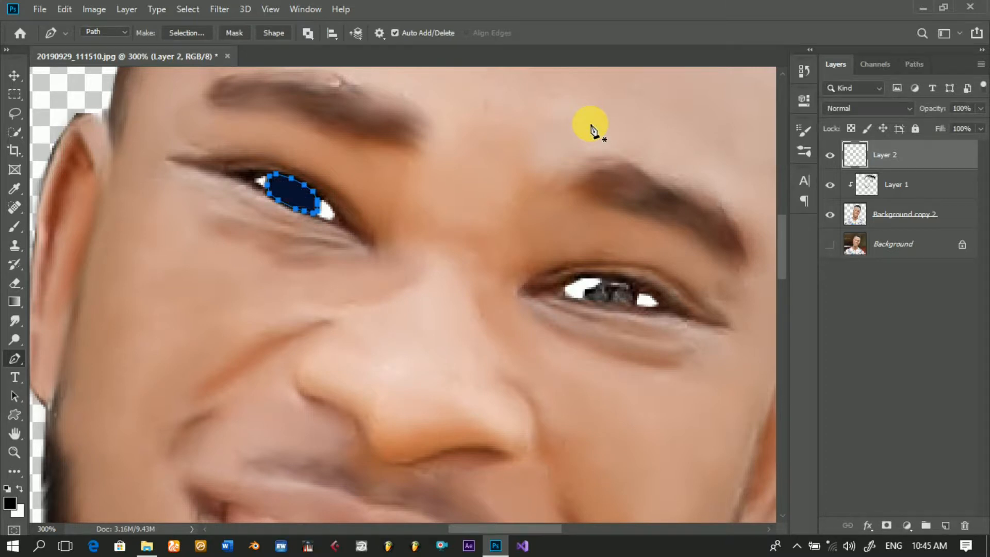
# Step: Dismiss the left-side iris path and outline the dark iris of the right-side eye with a closed Pen path
pyautogui.press('Return')
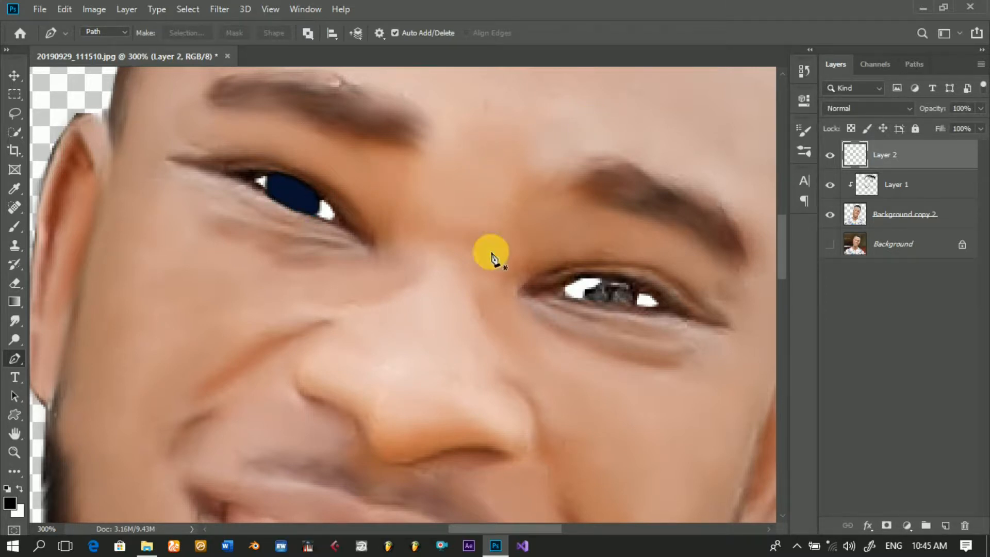
pyautogui.click(588, 295)
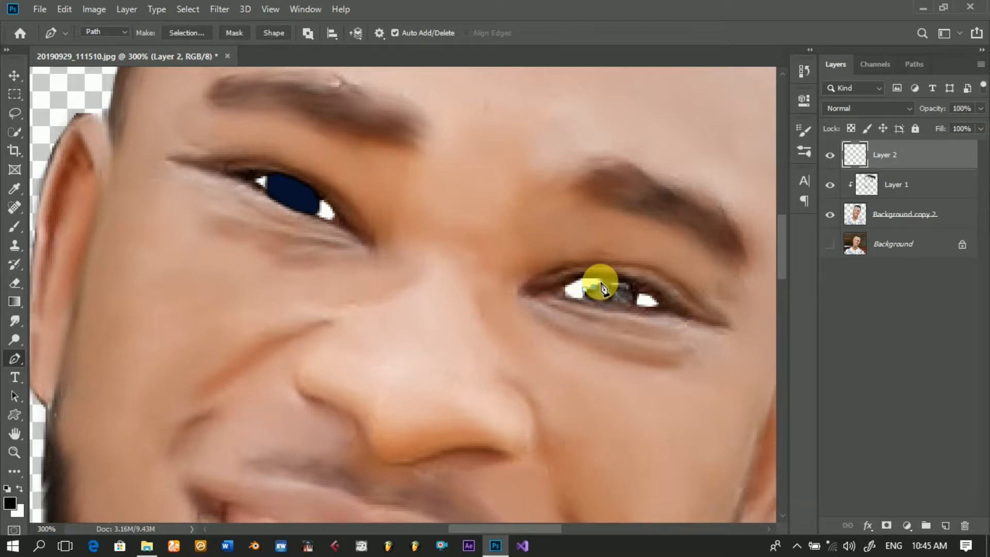
pyautogui.click(600, 282)
pyautogui.click(605, 281)
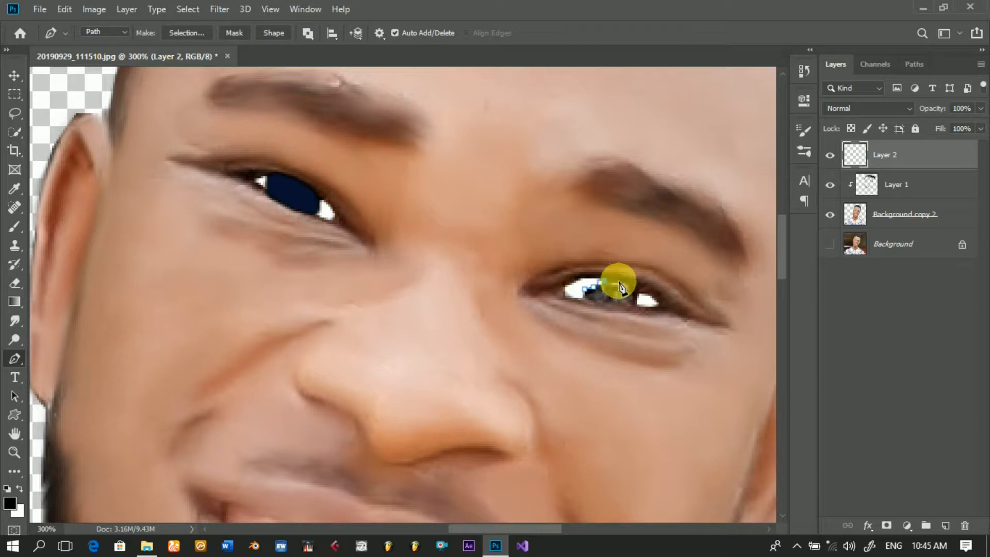
pyautogui.click(618, 281)
pyautogui.click(628, 283)
pyautogui.click(635, 290)
pyautogui.click(637, 298)
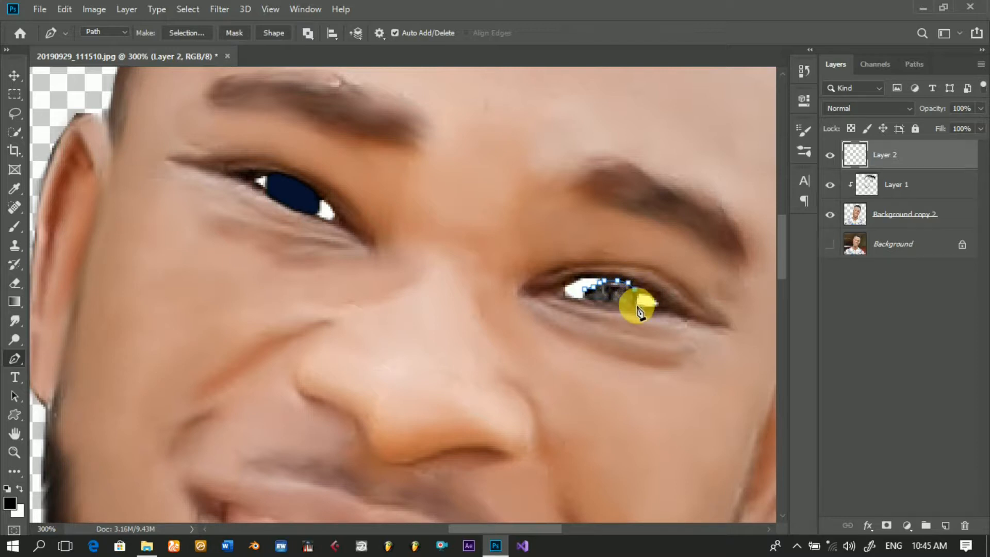
pyautogui.click(635, 305)
pyautogui.click(626, 304)
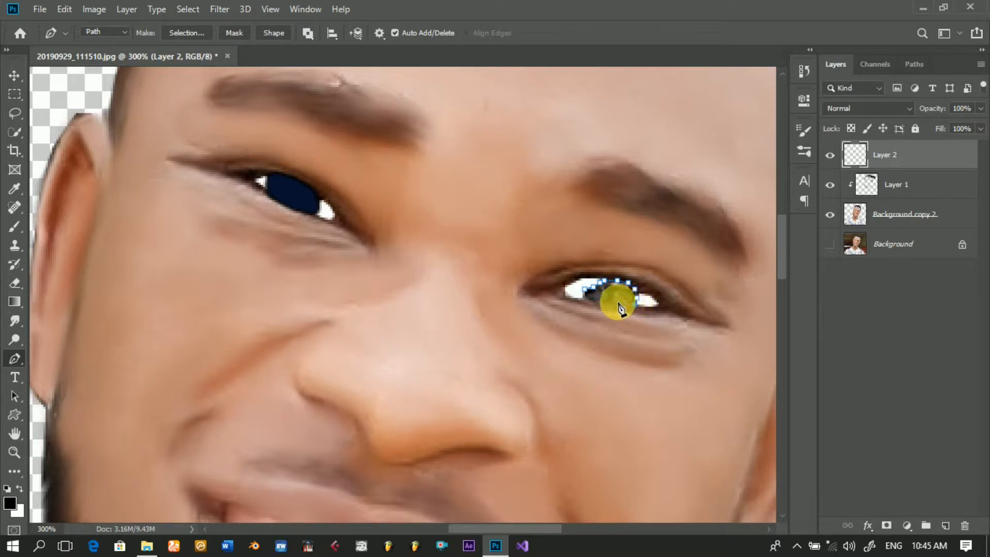
pyautogui.click(587, 297)
pyautogui.click(583, 293)
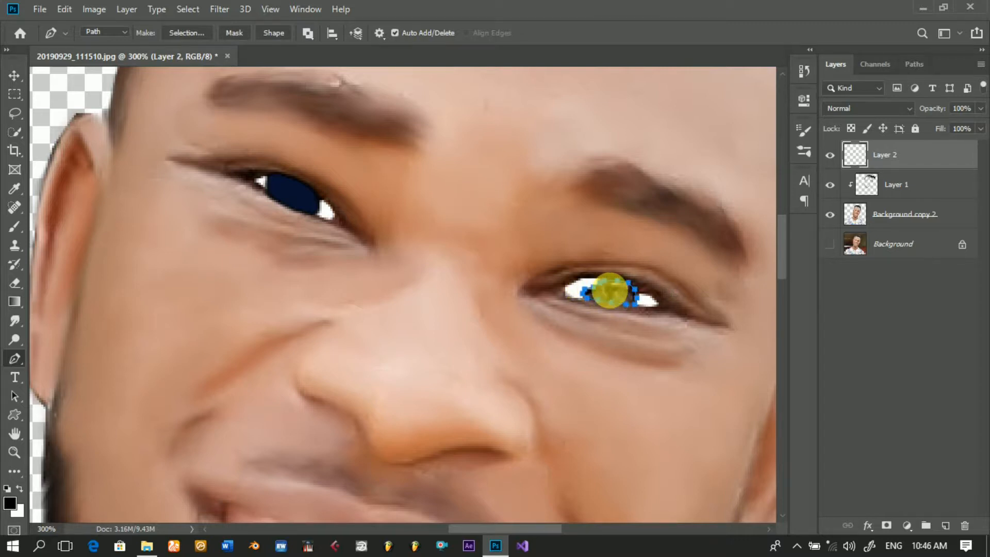
# Step: Stroke the right-side eye's iris path using the Brush as the stroke tool, without simulated pressure
pyautogui.rightClick(610, 290)
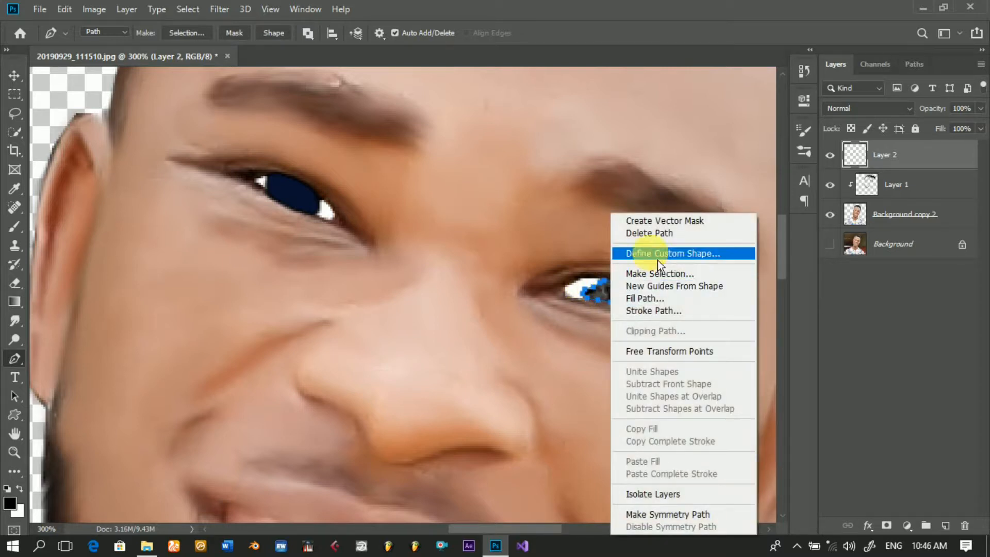
pyautogui.click(664, 311)
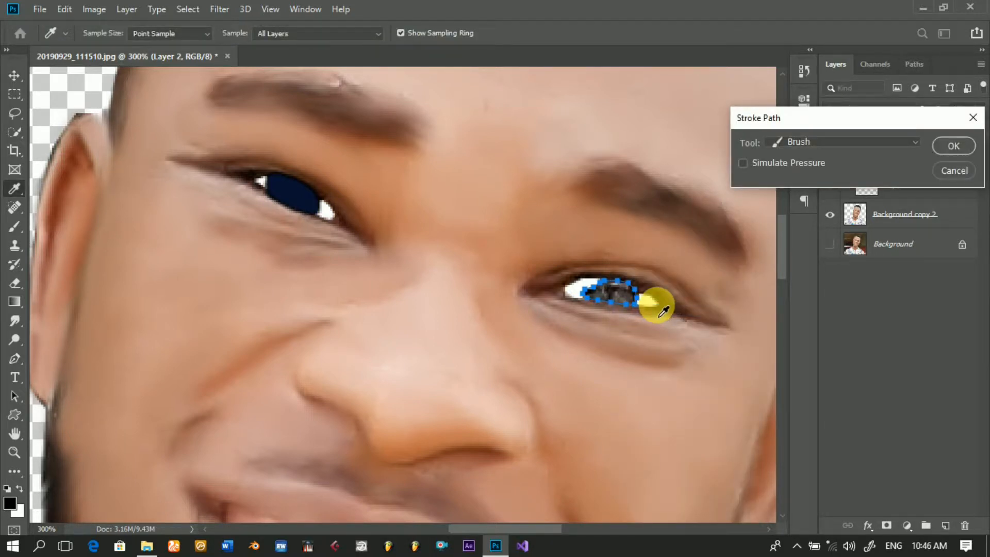
pyautogui.click(954, 151)
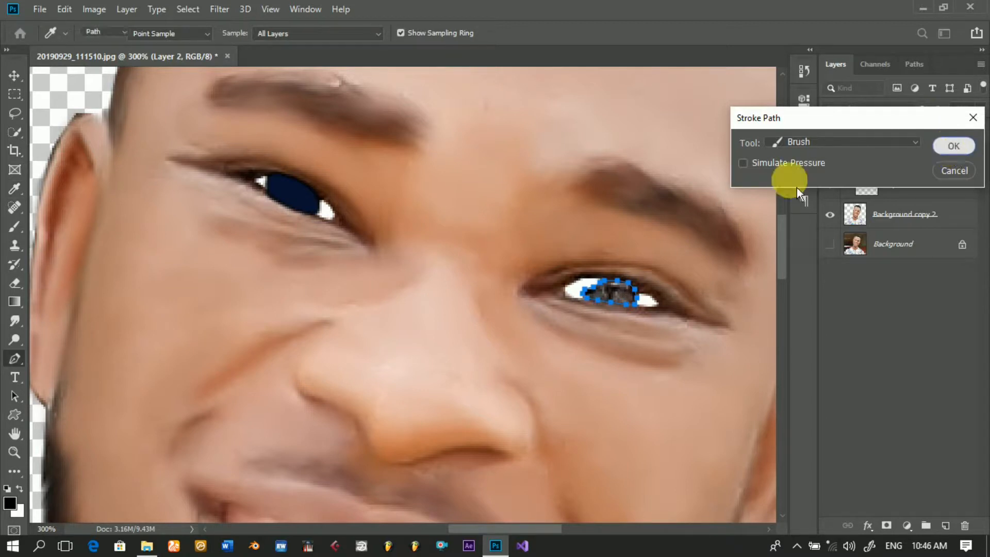
# Step: Fill the right-side eye's iris path with the custom dark navy colour 08112f in Normal mode at 100% opacity, and dismiss the path
pyautogui.rightClick(540, 273)
pyautogui.click(566, 303)
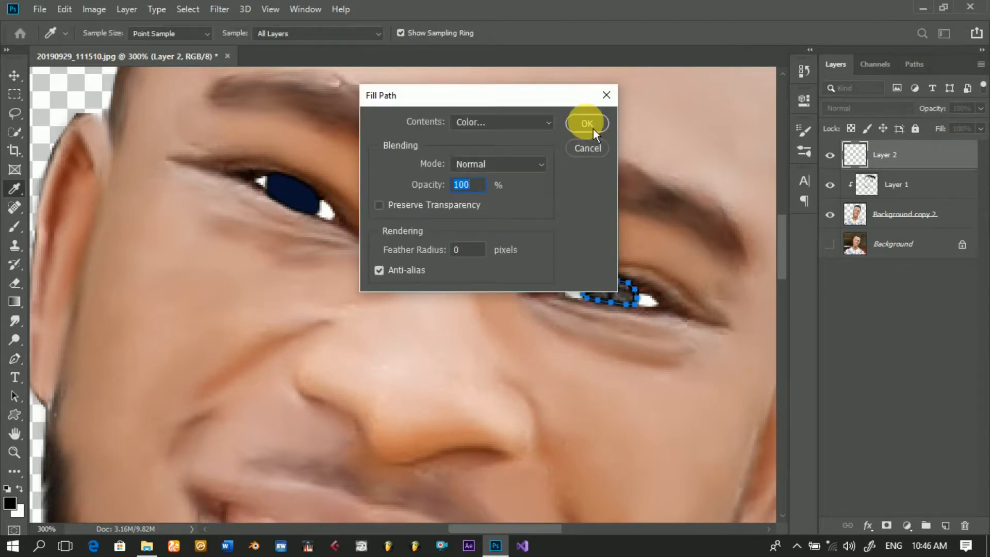
pyautogui.click(588, 124)
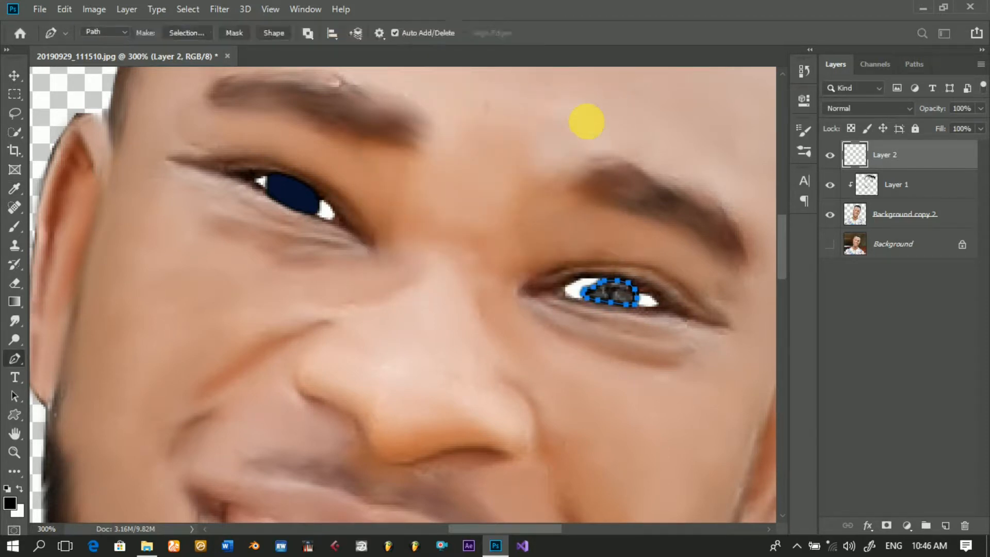
pyautogui.press('Escape')
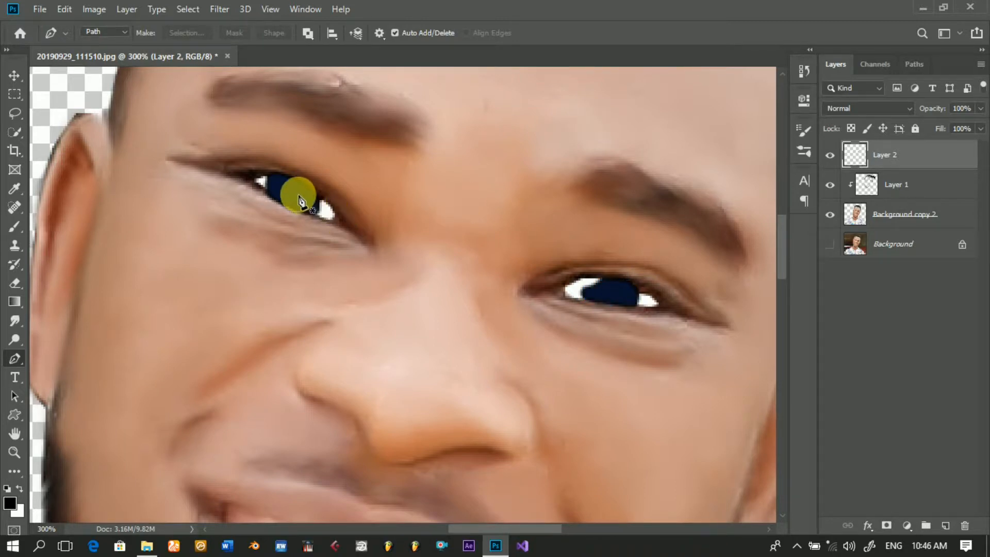
# Step: Outline a small oval pupil inside the left-side eye's navy iris with a closed Pen path and stroke it with the Brush
pyautogui.moveTo(301, 192)
pyautogui.mouseDown()
pyautogui.moveTo(283, 188)
pyautogui.moveTo(283, 200)
pyautogui.moveTo(297, 211)
pyautogui.moveTo(305, 201)
pyautogui.mouseUp()
pyautogui.click(306, 196)
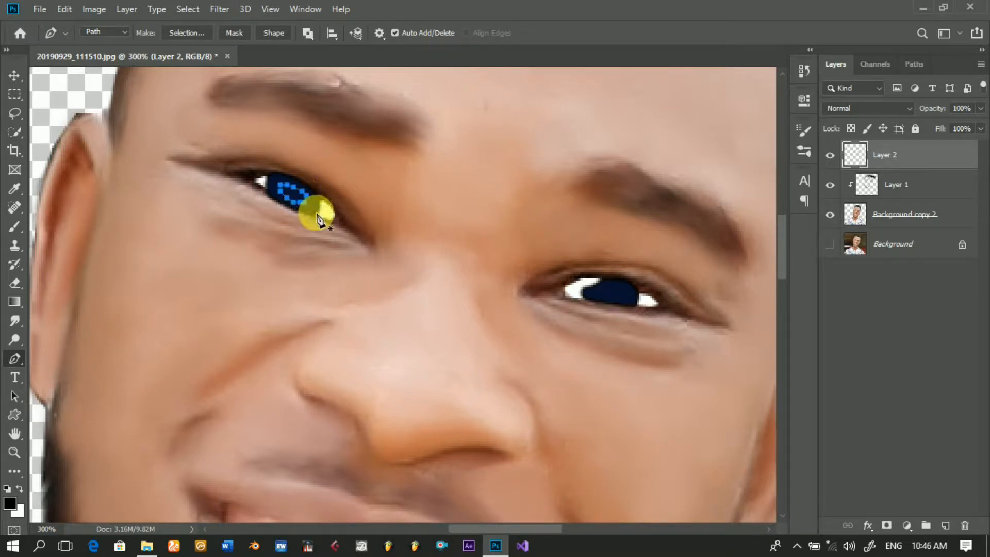
pyautogui.rightClick(411, 193)
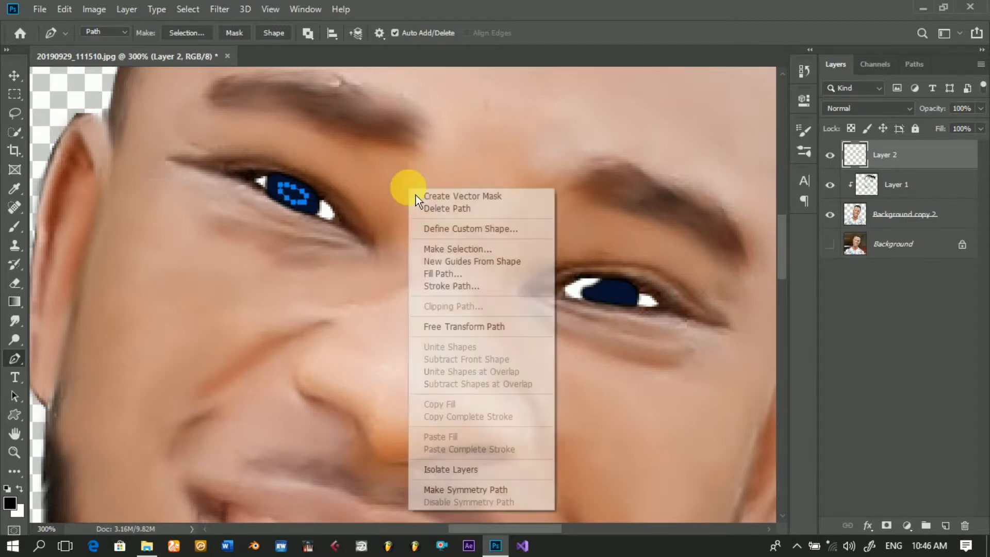
pyautogui.click(476, 286)
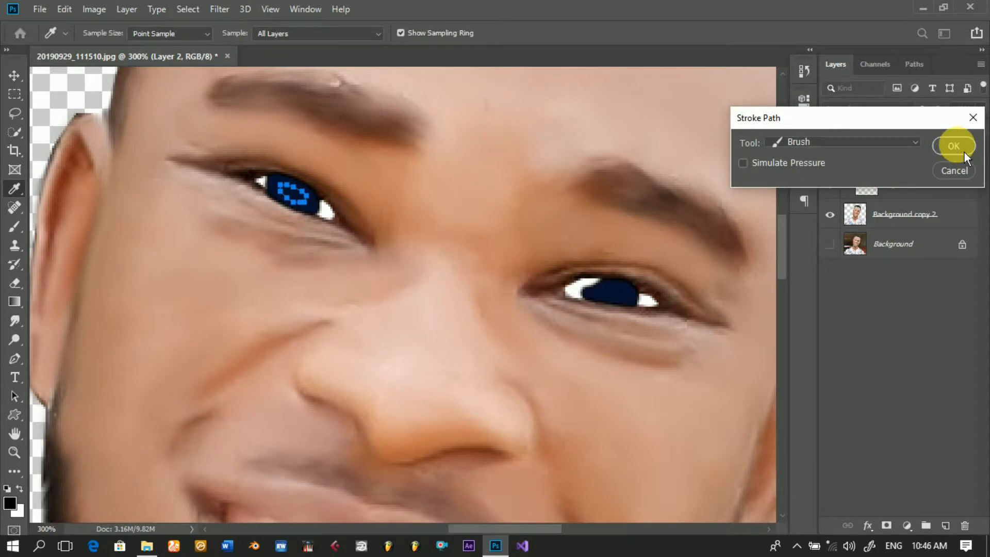
pyautogui.click(963, 152)
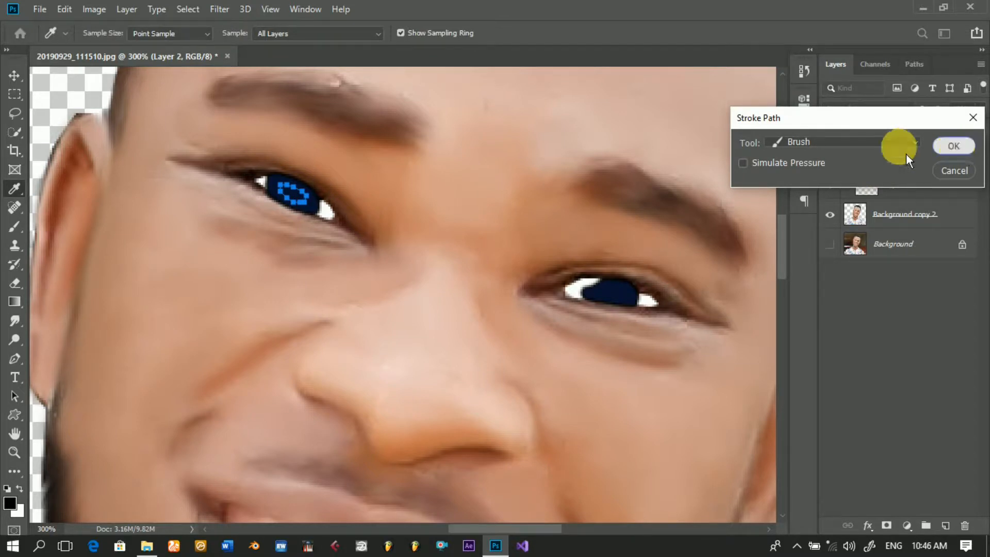
# Step: Fill the left-side pupil path with the custom dark brown colour 221207 in Normal mode at 100% opacity, and dismiss the path
pyautogui.rightClick(387, 201)
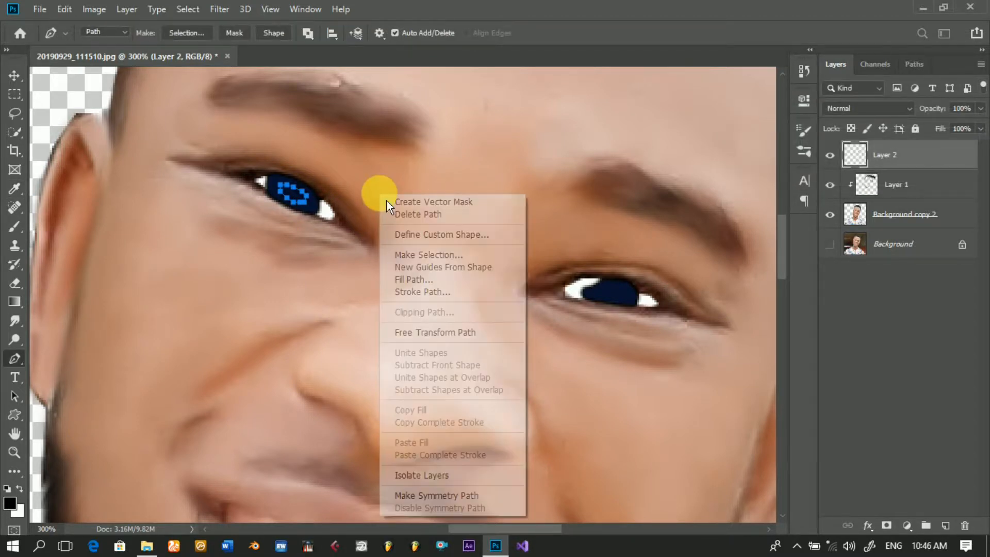
pyautogui.click(416, 279)
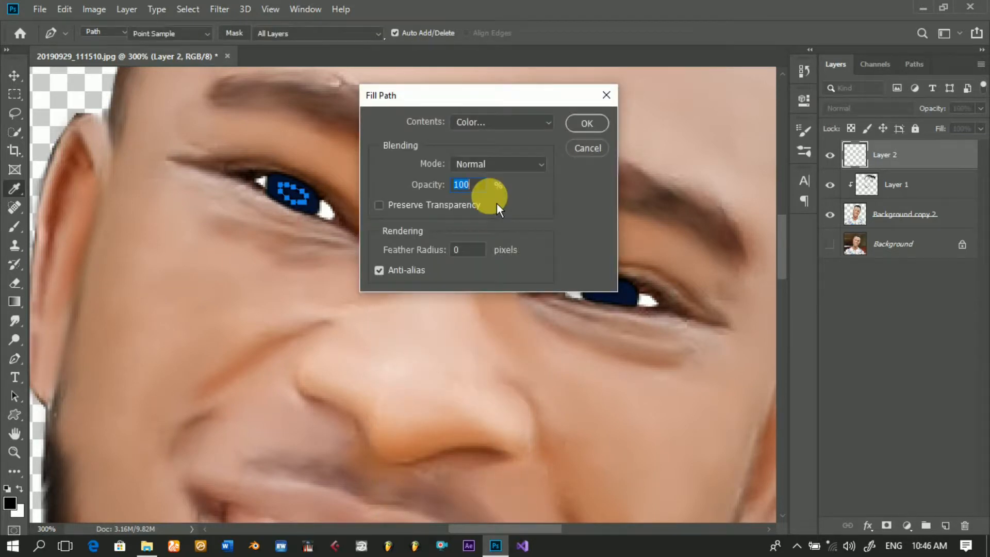
pyautogui.click(534, 129)
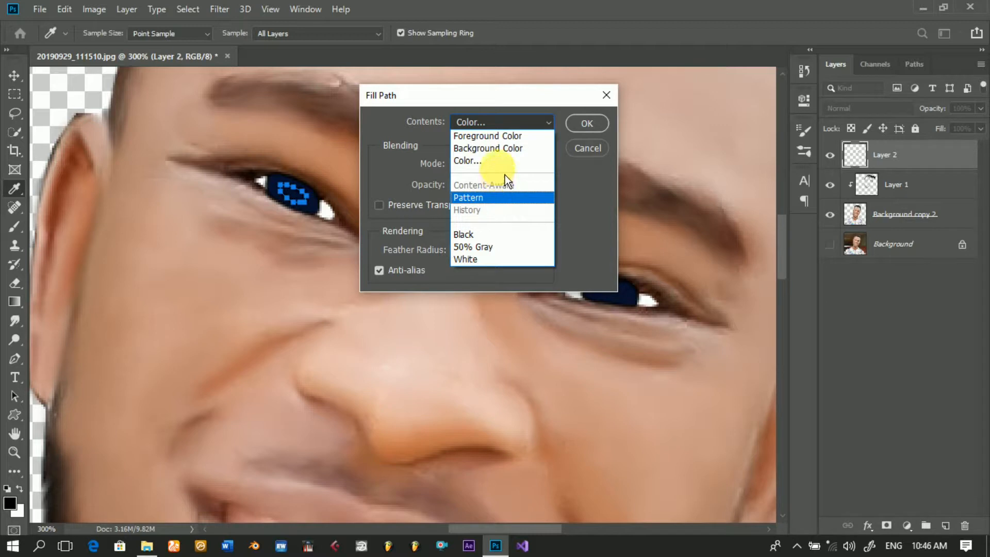
pyautogui.click(506, 162)
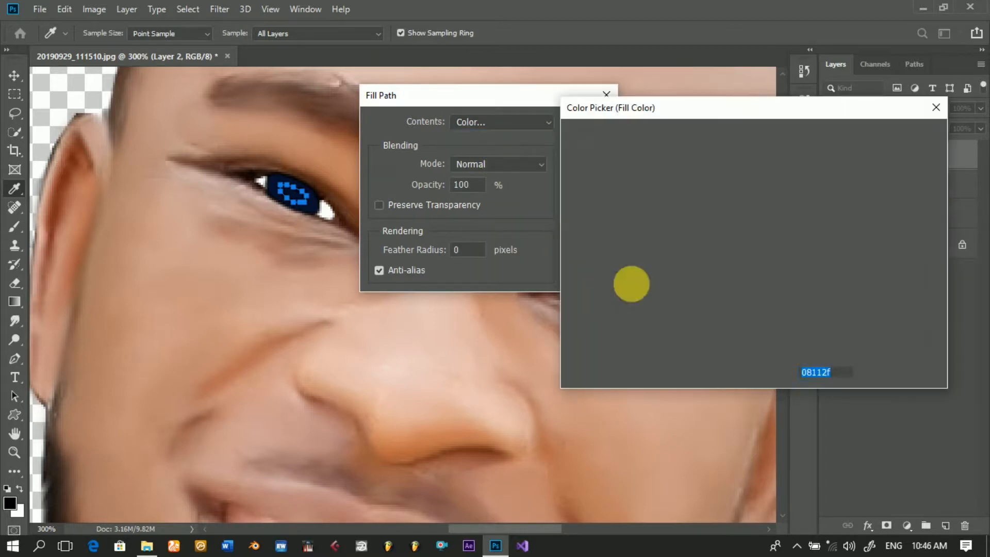
pyautogui.click(779, 314)
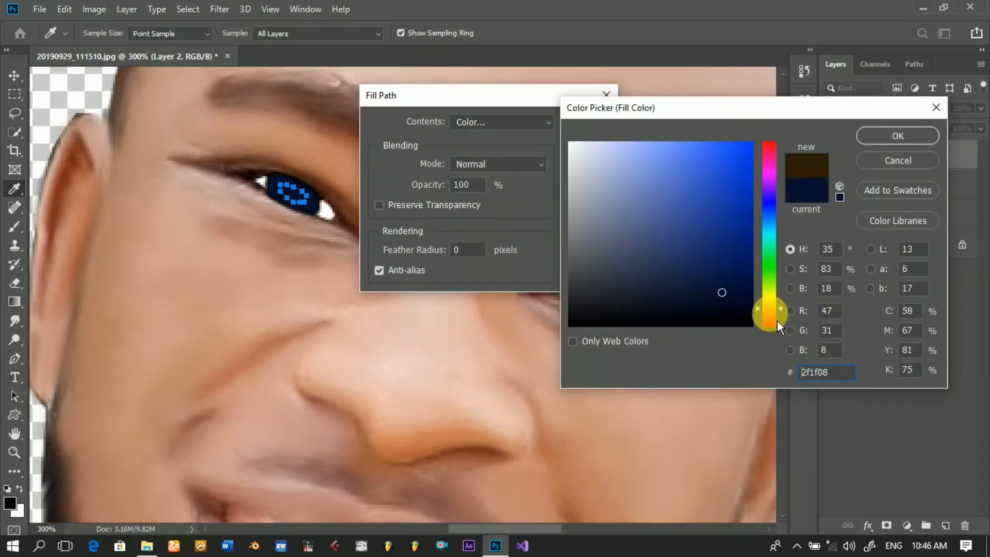
pyautogui.click(711, 299)
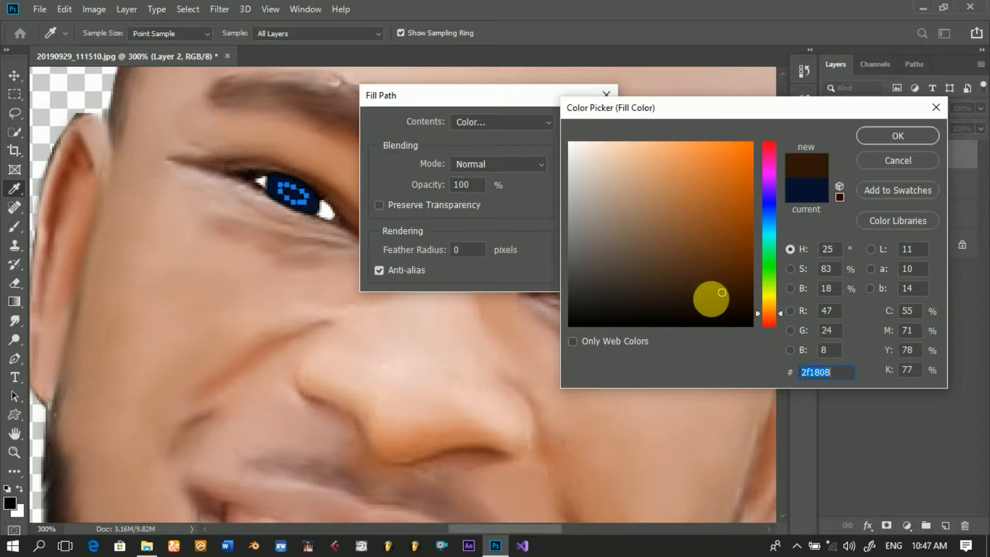
pyautogui.click(716, 301)
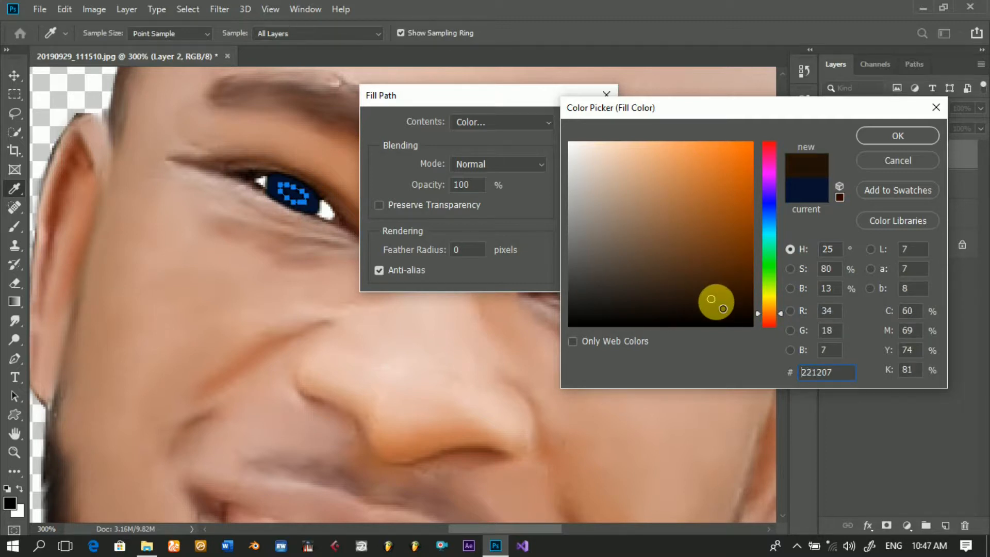
pyautogui.click(899, 141)
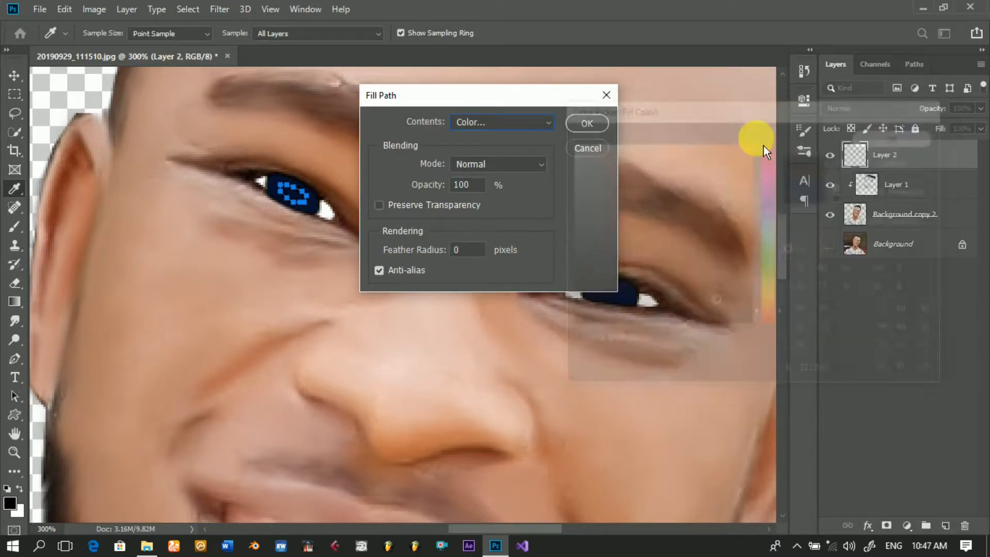
pyautogui.click(598, 136)
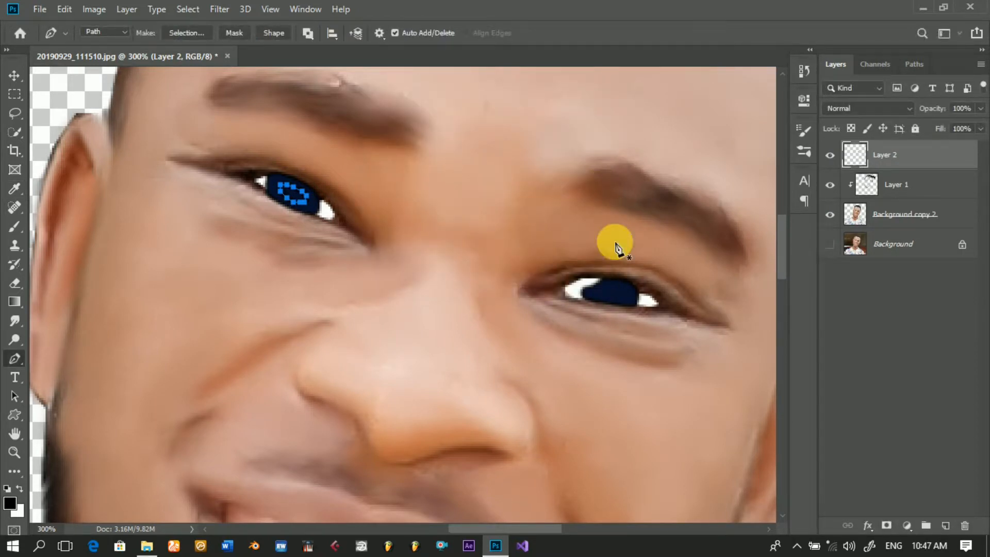
pyautogui.press('Escape')
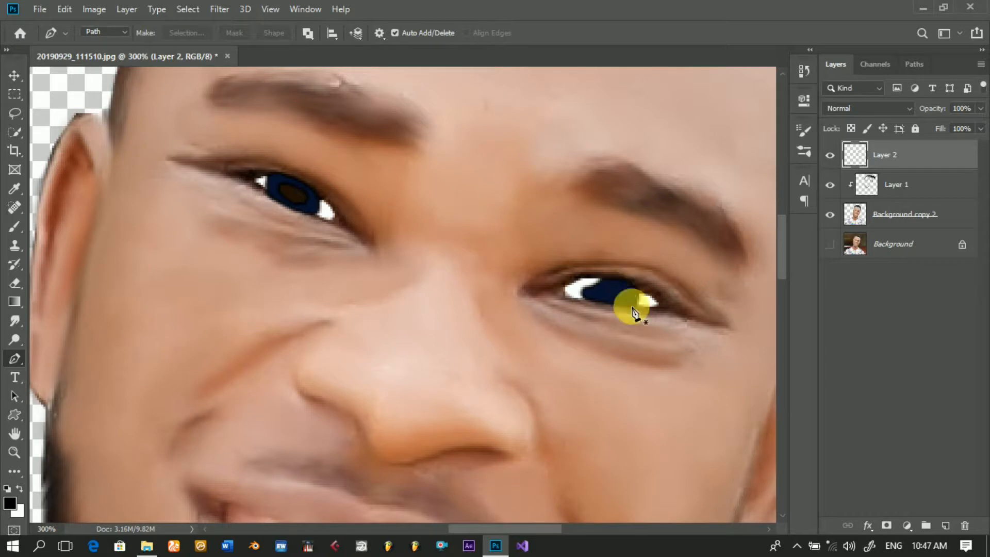
# Step: Outline a small oval pupil inside the right-side eye's navy iris with a closed Pen path
pyautogui.click(623, 287)
pyautogui.click(622, 287)
pyautogui.click(612, 285)
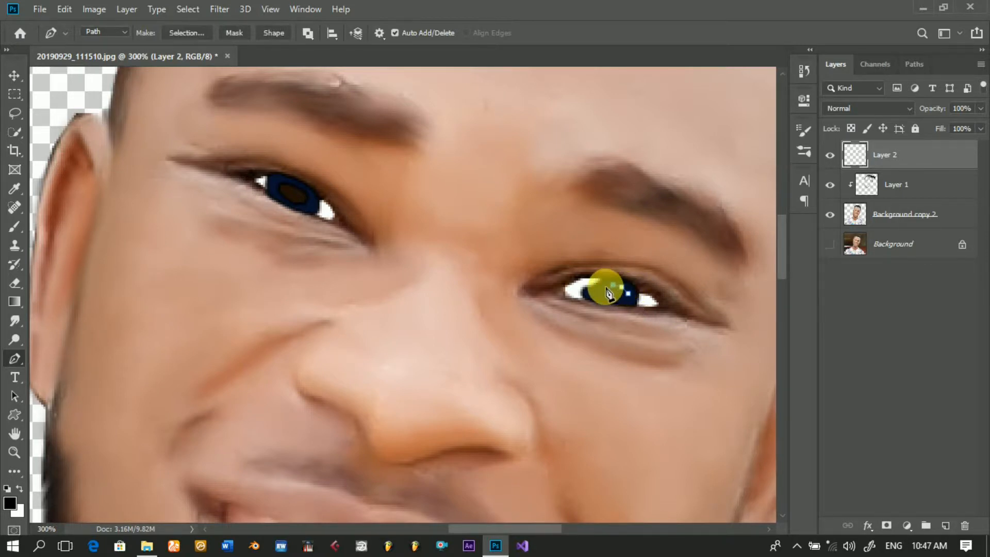
pyautogui.click(602, 287)
pyautogui.click(595, 292)
pyautogui.click(604, 293)
pyautogui.click(617, 298)
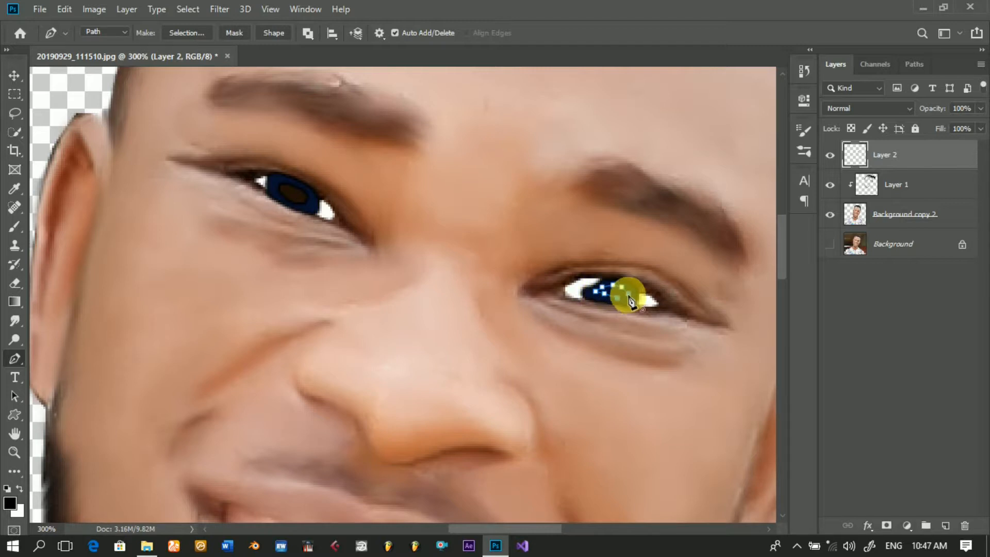
pyautogui.click(629, 295)
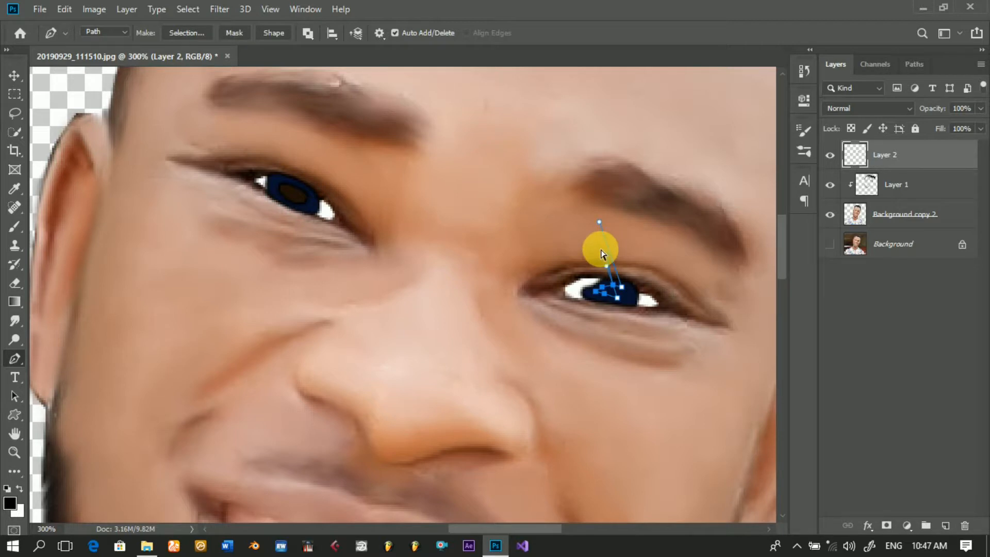
# Step: Stroke the right-side eye's pupil path using the Stroke Path command
pyautogui.rightClick(587, 261)
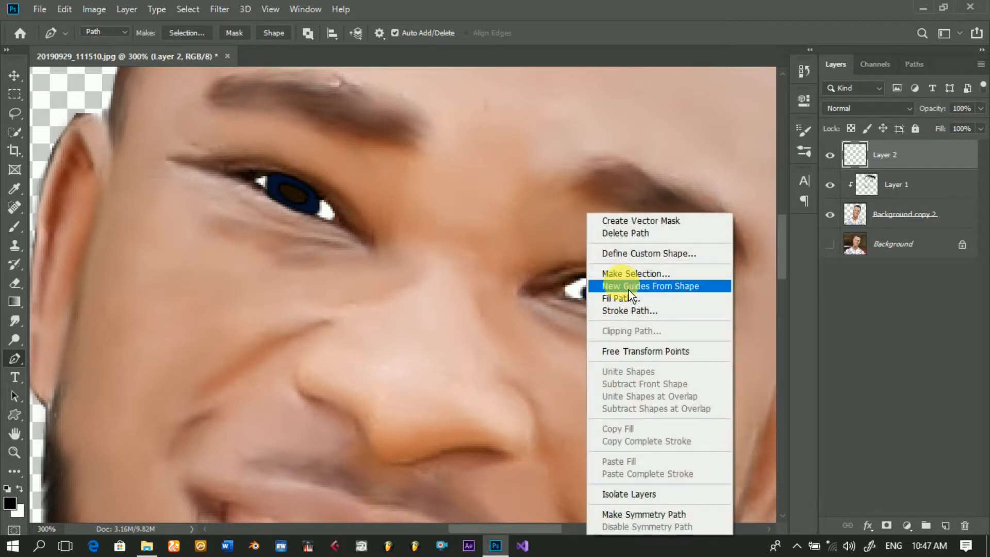
pyautogui.click(629, 315)
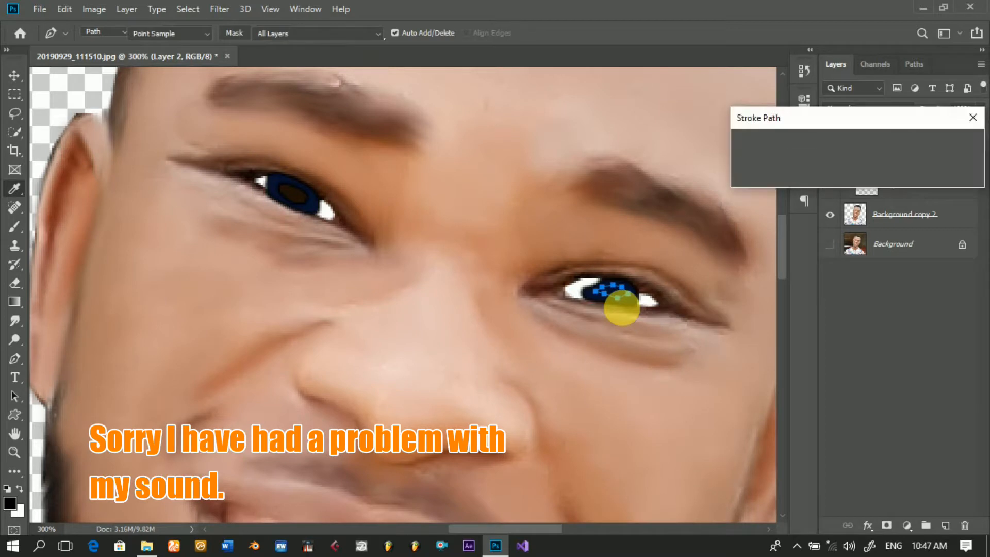
pyautogui.press('Return')
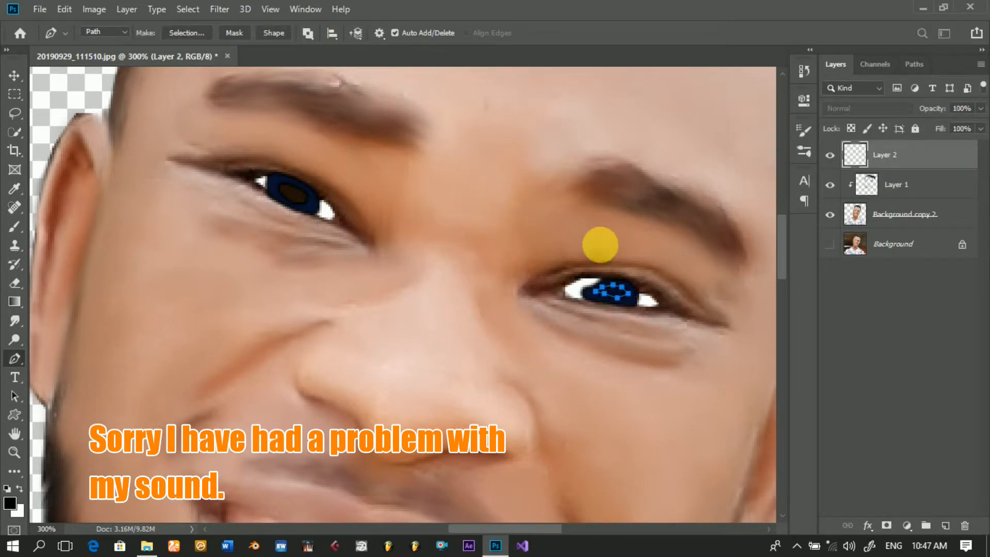
# Step: Fill the right-side pupil path with the same custom dark brown colour in Normal mode at 100% opacity, and dismiss the path
pyautogui.rightClick(600, 244)
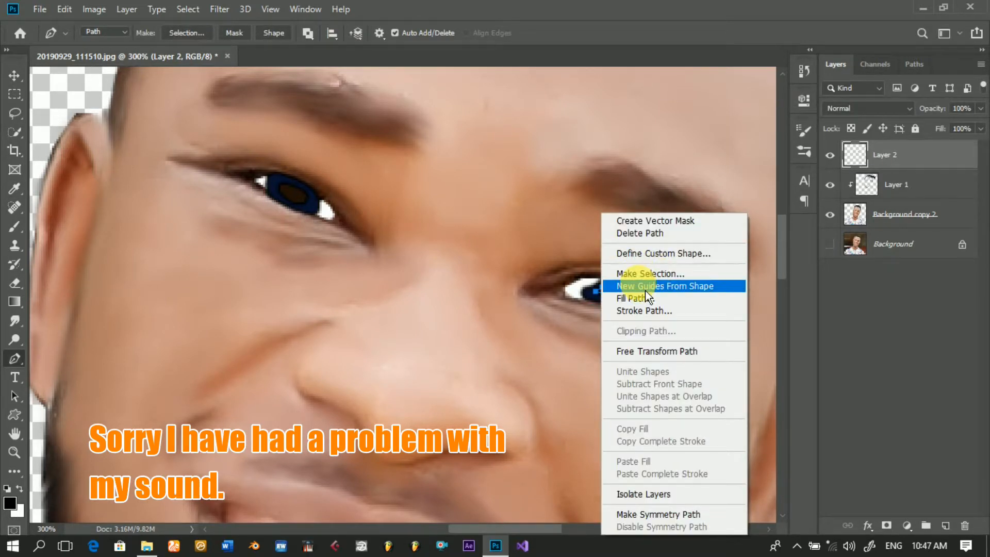
pyautogui.click(647, 303)
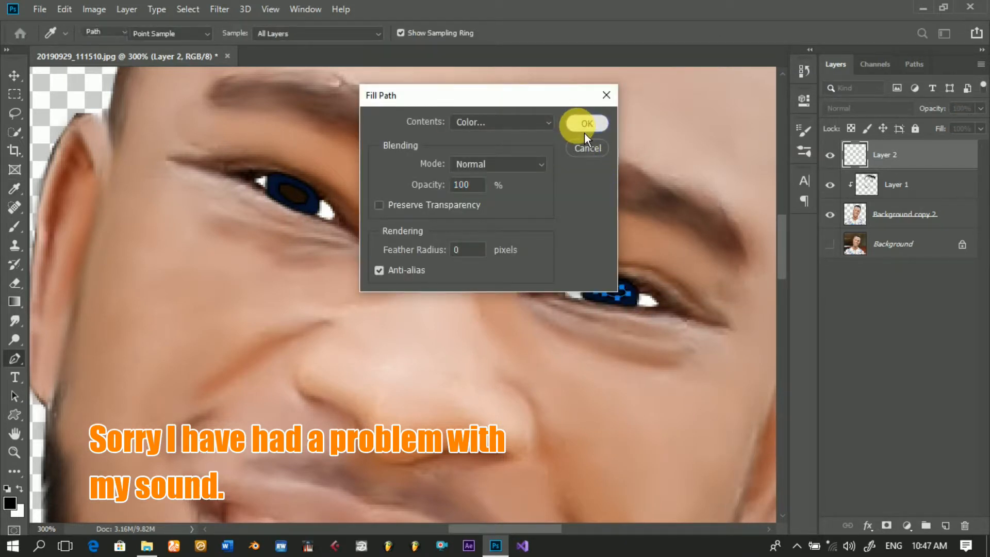
pyautogui.click(584, 130)
pyautogui.press('Escape')
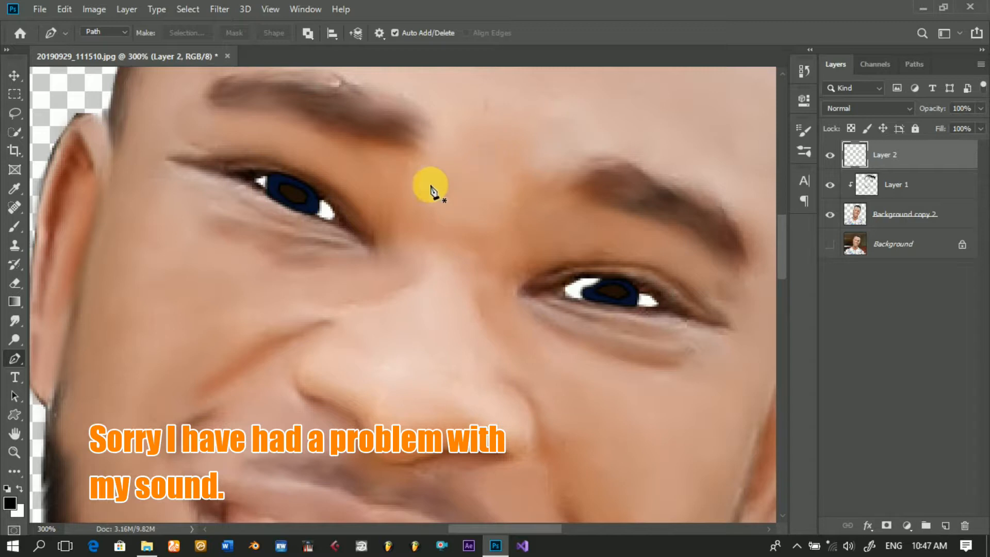
# Step: Outline a small highlight inside the left-side eye's pupil with a closed Pen path, and add a new layer above Layer 2
pyautogui.click(299, 199)
pyautogui.click(304, 202)
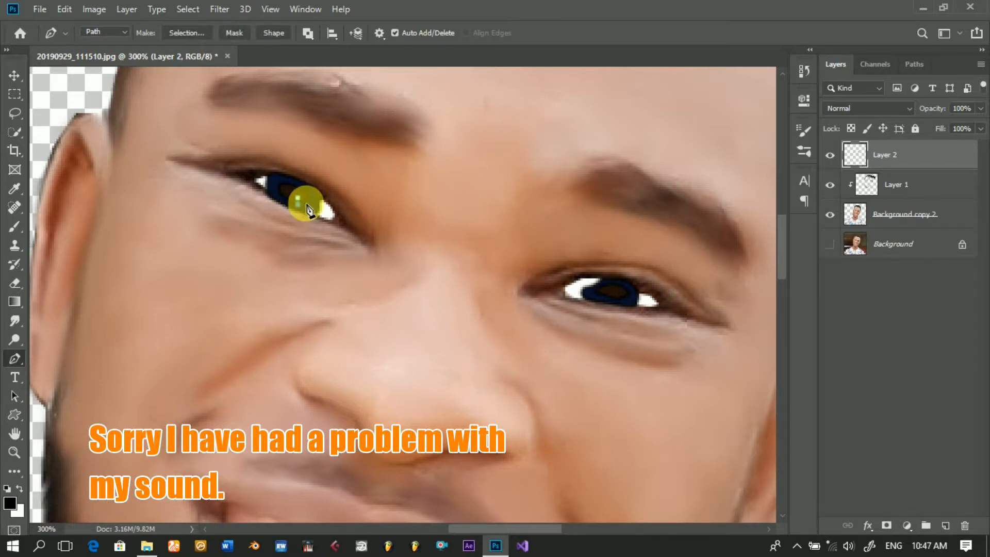
pyautogui.click(306, 194)
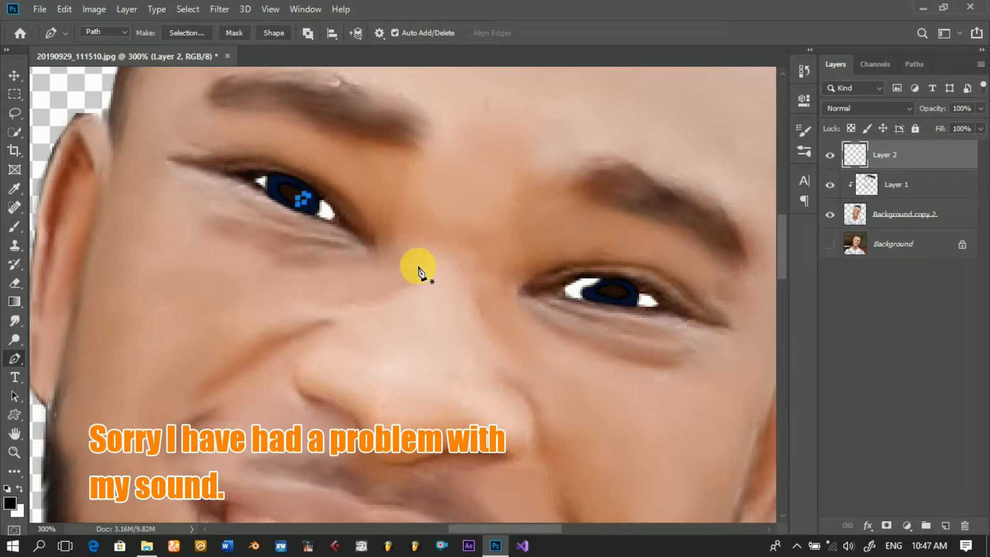
pyautogui.click(946, 526)
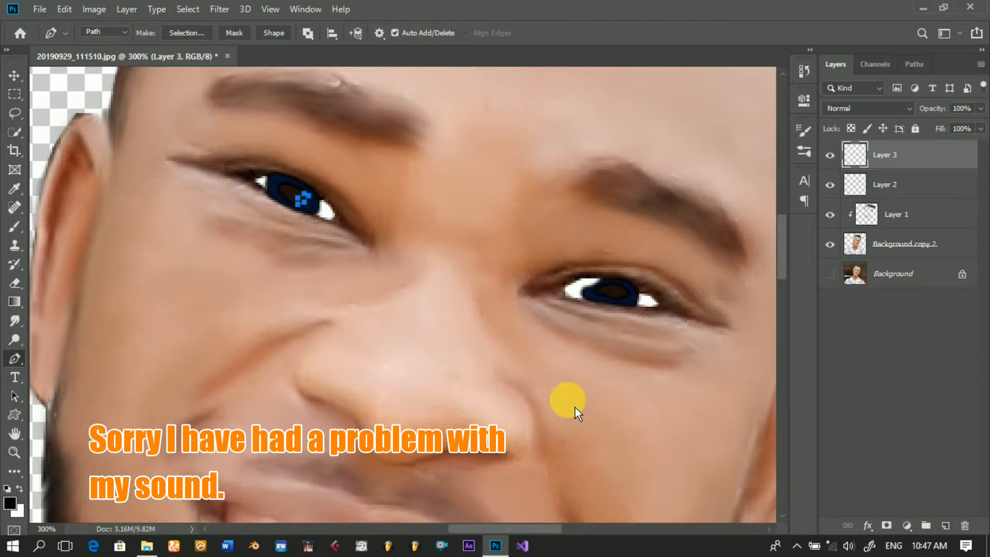
# Step: Fill the left-side highlight path with the white background colour in Normal mode at 100% opacity, and dismiss the path
pyautogui.rightClick(323, 214)
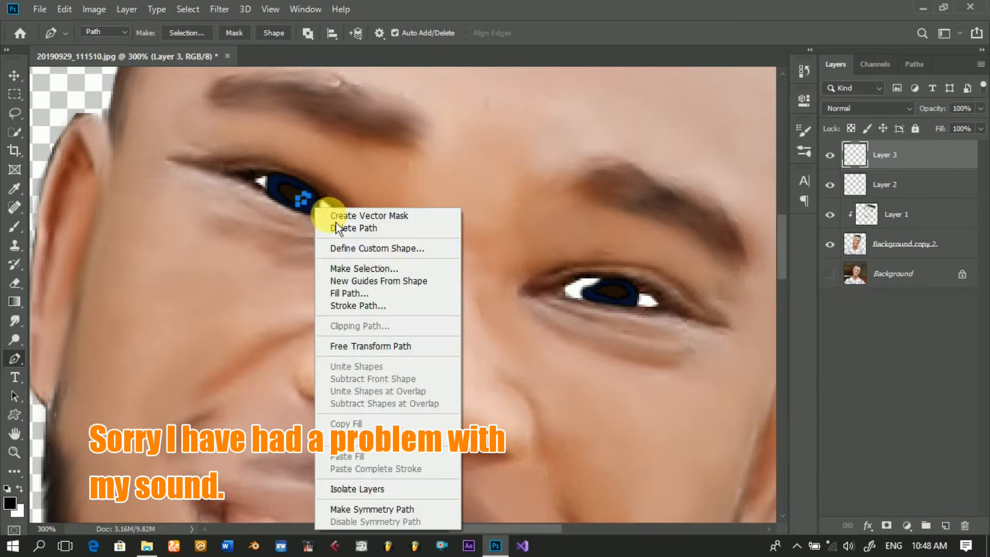
pyautogui.click(378, 299)
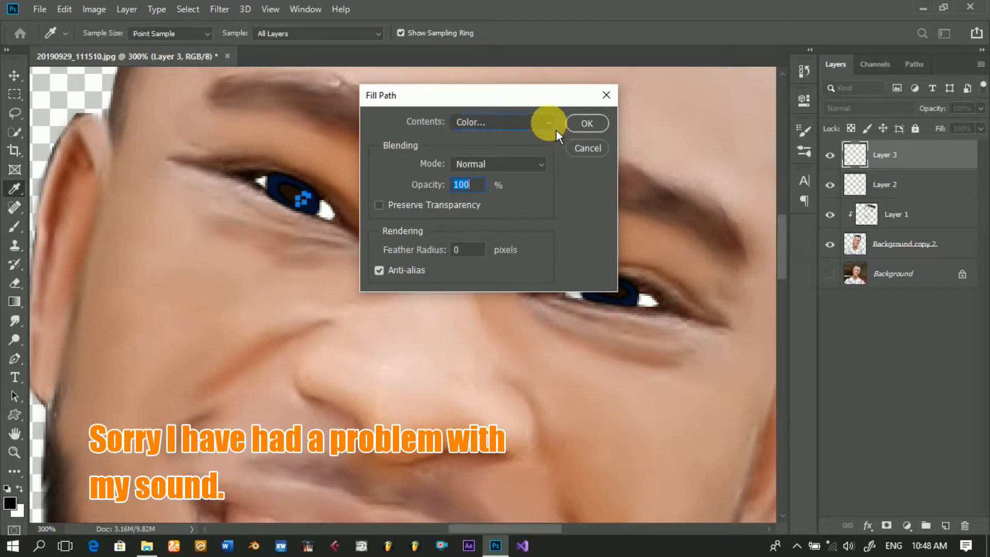
pyautogui.click(552, 126)
pyautogui.click(521, 154)
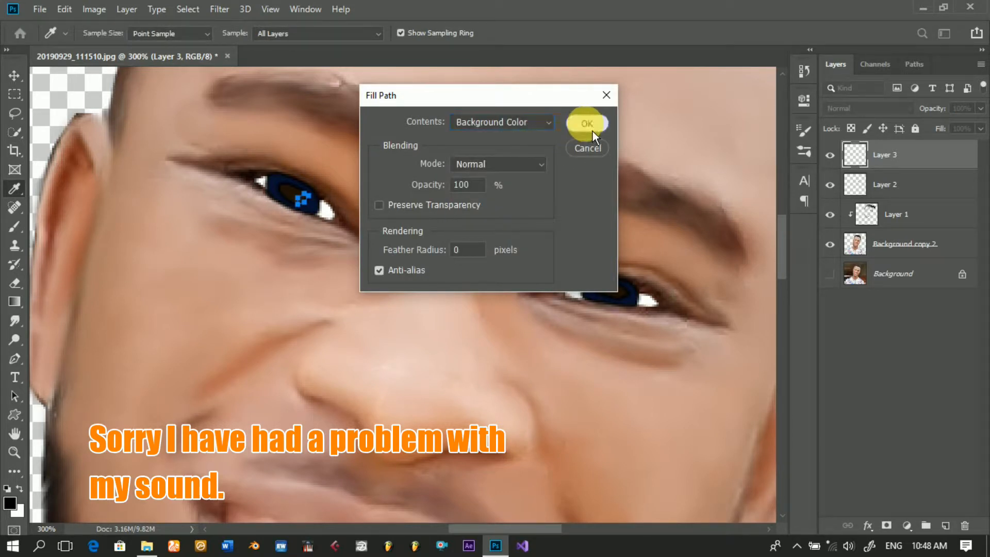
pyautogui.click(592, 131)
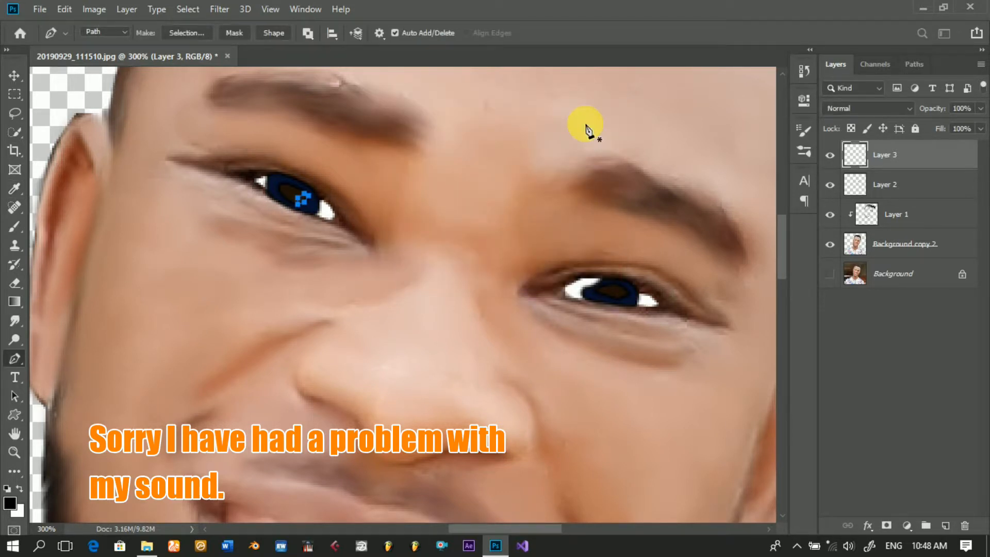
pyautogui.press('Escape')
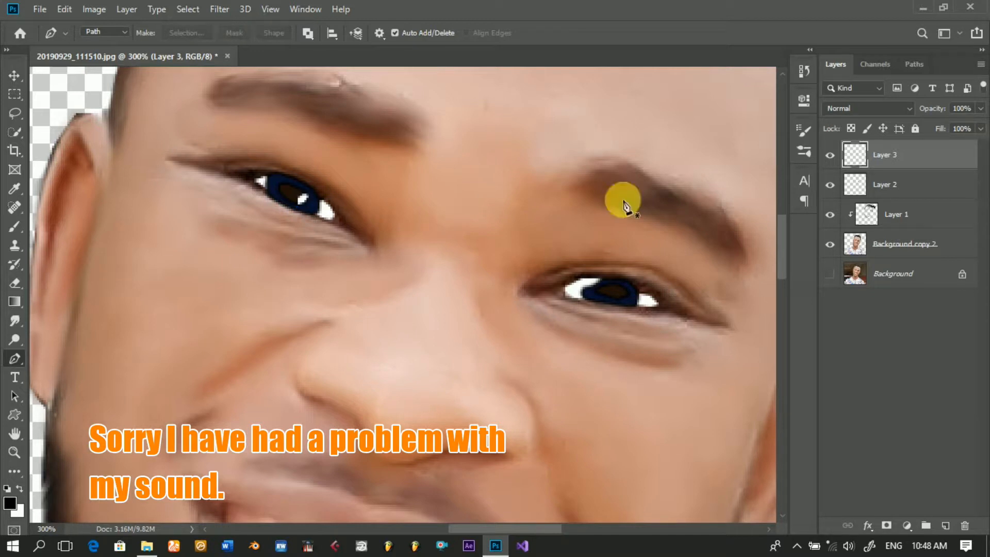
# Step: Outline a matching small highlight in the right-side eye's pupil with the Pen and fill the path with white on Layer 3
pyautogui.click(619, 291)
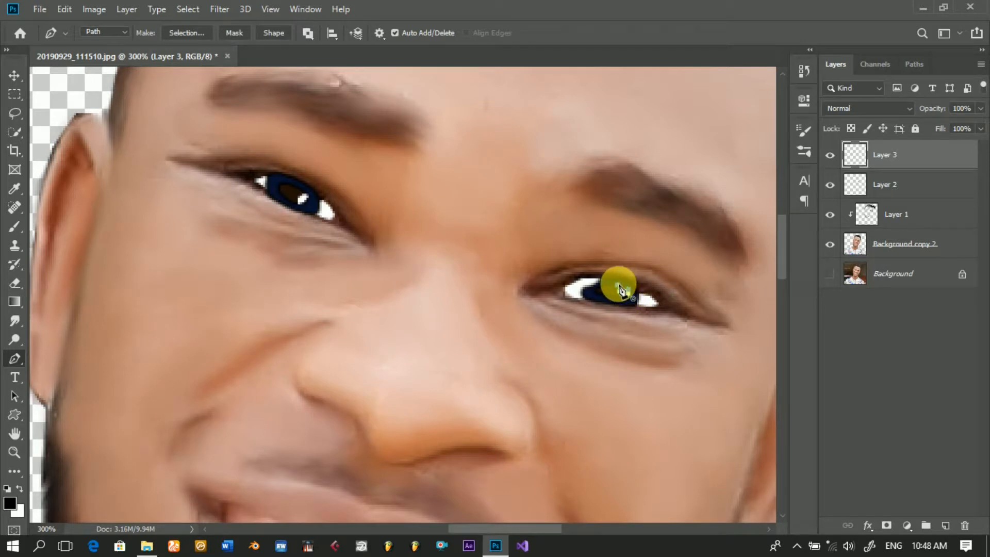
pyautogui.rightClick(594, 252)
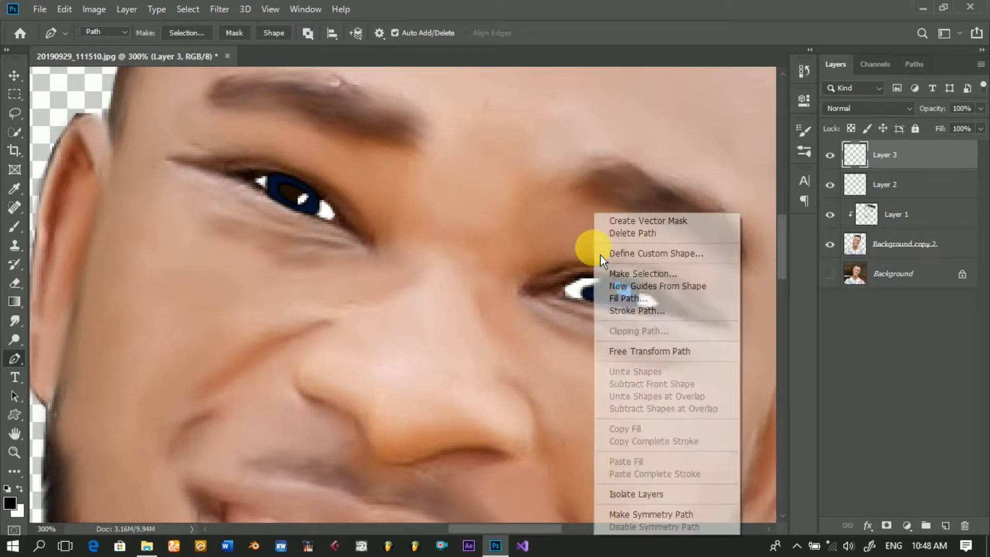
pyautogui.click(632, 301)
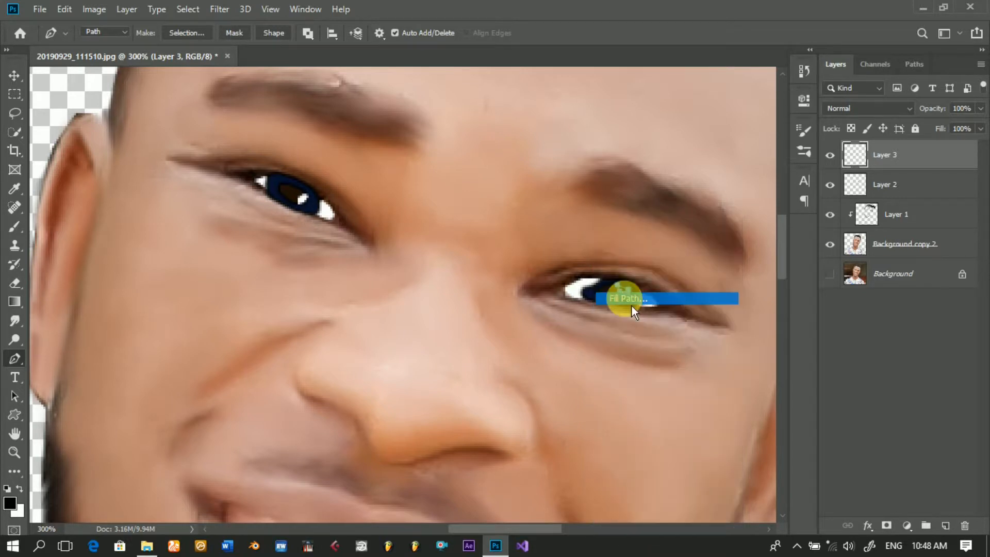
pyautogui.press('Return')
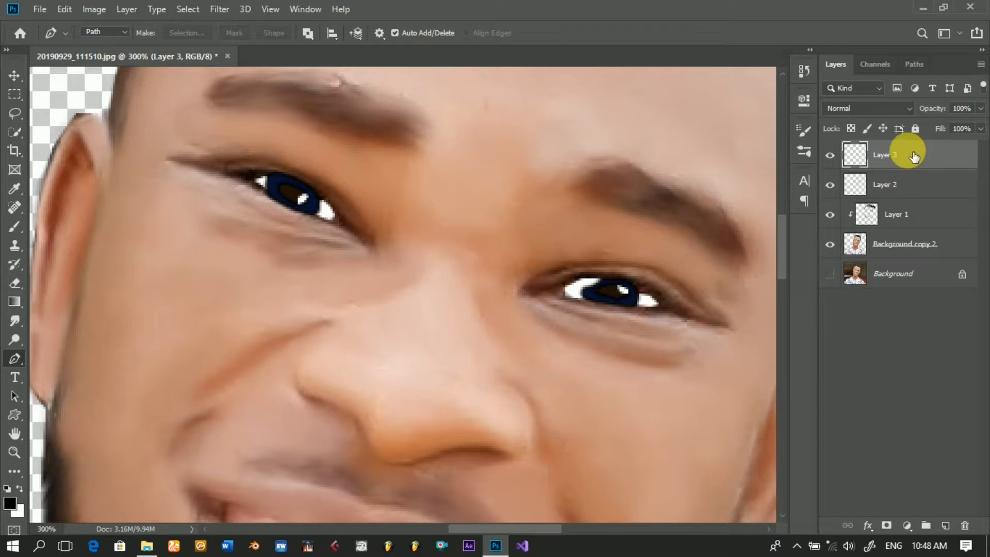
pyautogui.keyDown('shift'); pyautogui.click(913, 186); pyautogui.keyUp('shift')
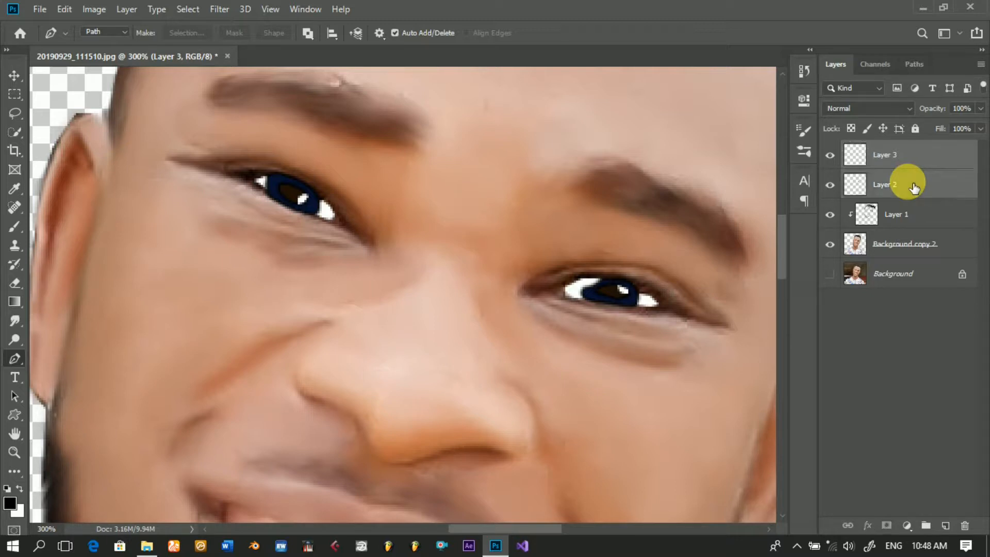
pyautogui.click(222, 9)
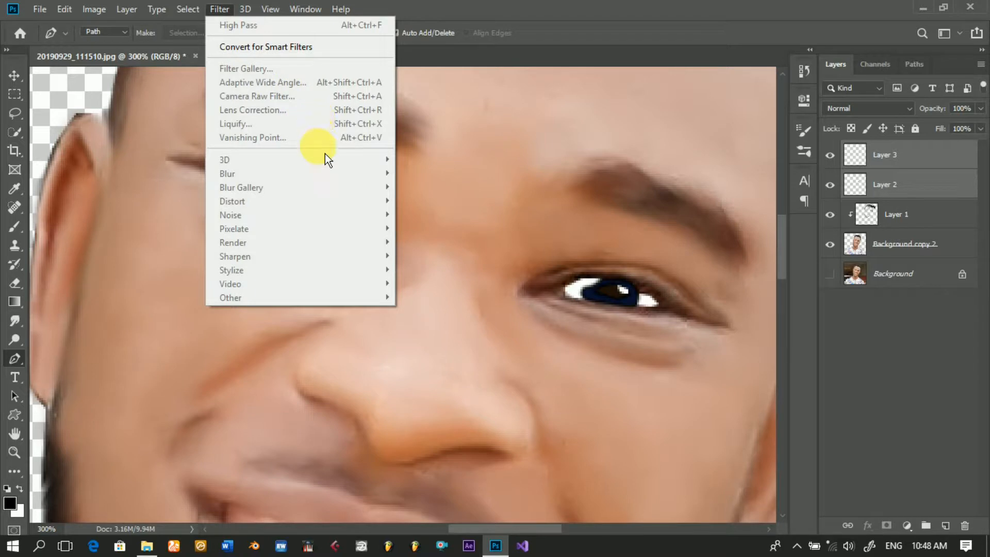
pyautogui.click(914, 187)
# Step: Apply a Gaussian Blur with a 0.3 pixel radius to Layer 2 to soften the painted eyes
pyautogui.click(908, 182)
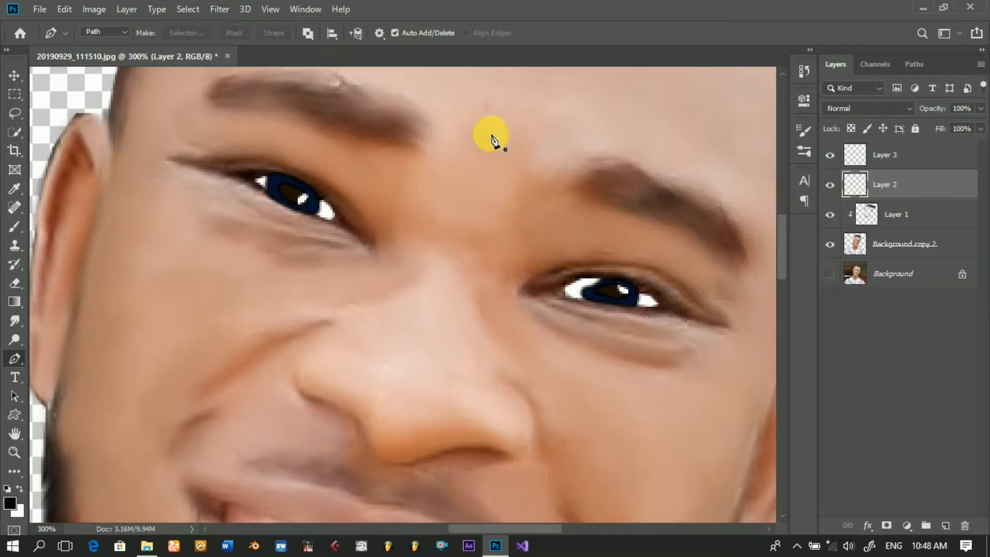
pyautogui.click(219, 10)
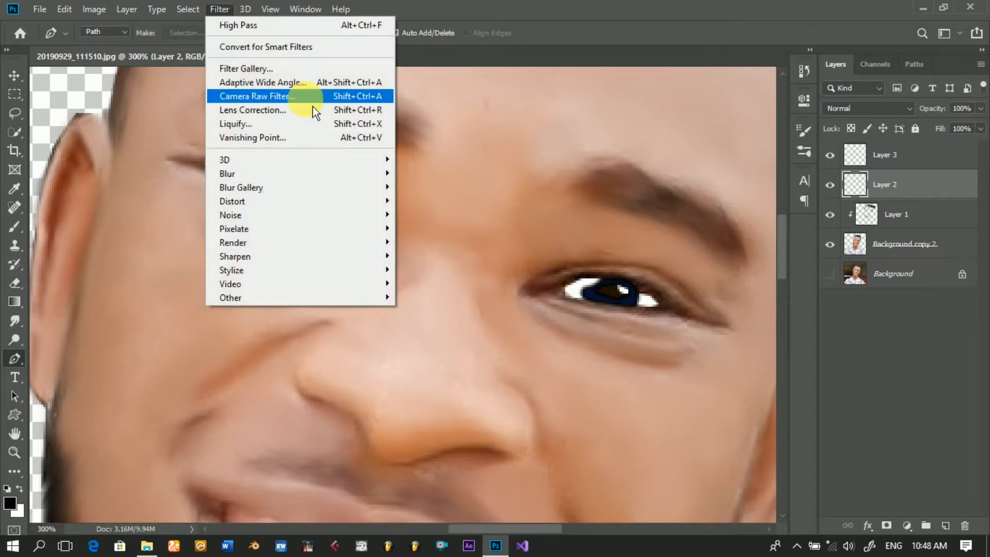
pyautogui.moveTo(365, 184)
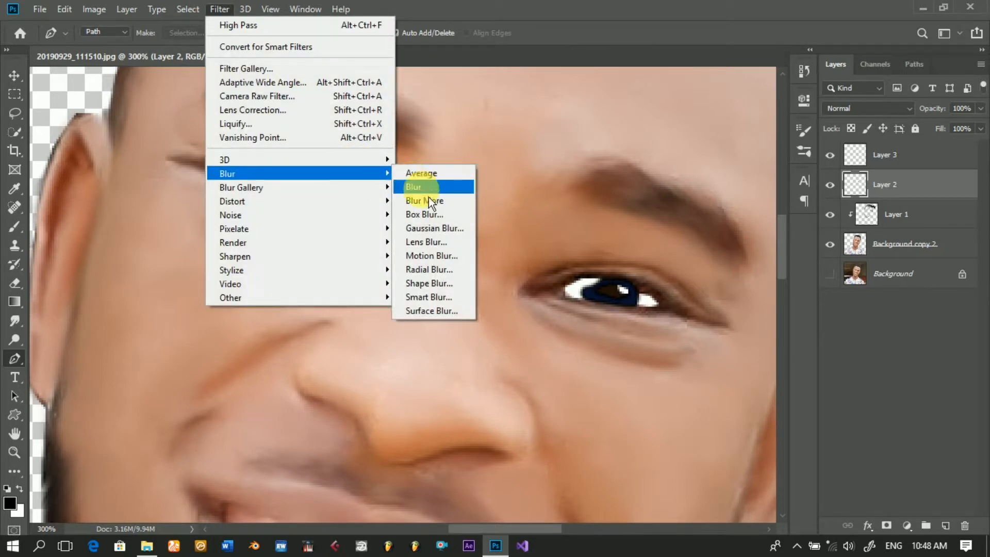
pyautogui.click(430, 229)
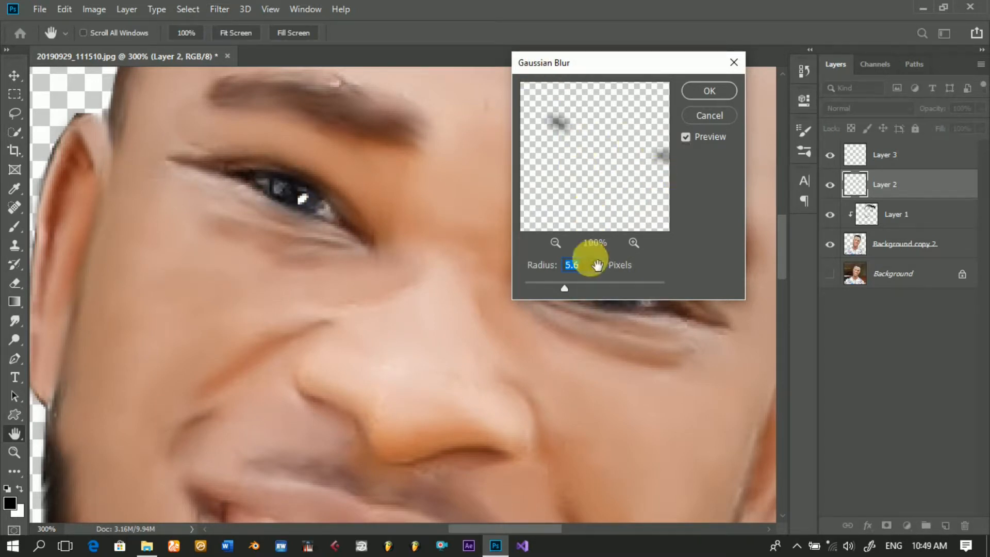
pyautogui.moveTo(537, 292); pyautogui.dragTo(536, 293)
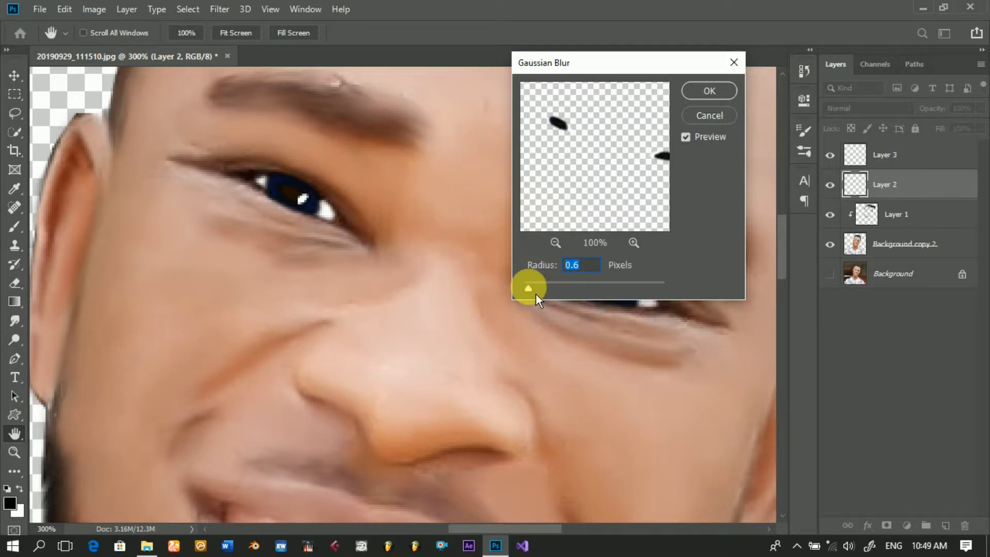
pyautogui.moveTo(535, 296); pyautogui.dragTo(534, 296)
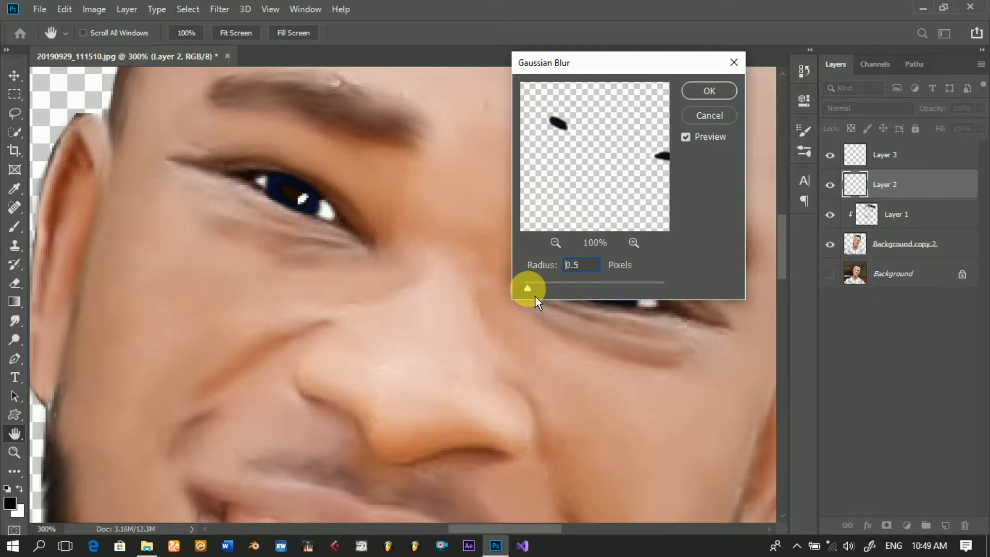
pyautogui.click(580, 269)
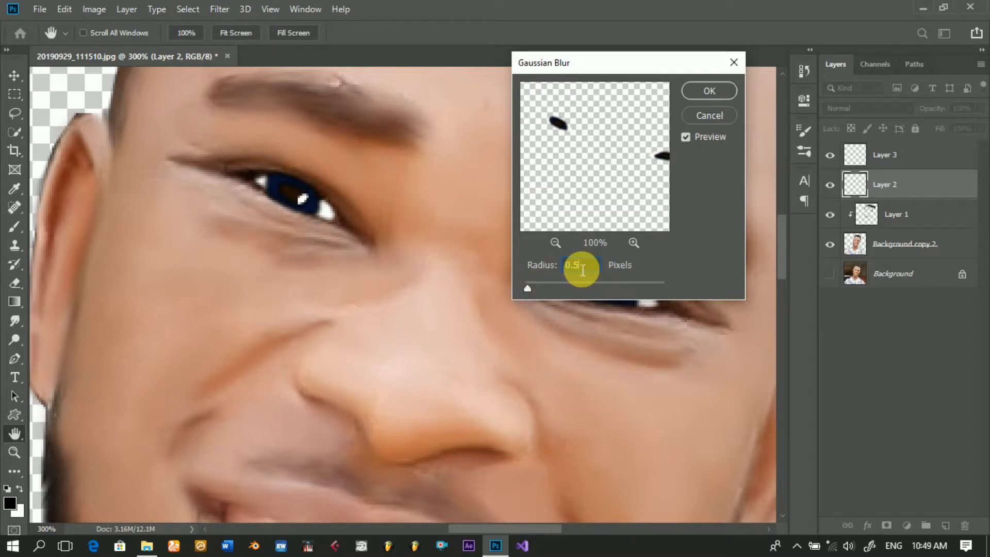
pyautogui.press('BackSpace')
pyautogui.write('3')
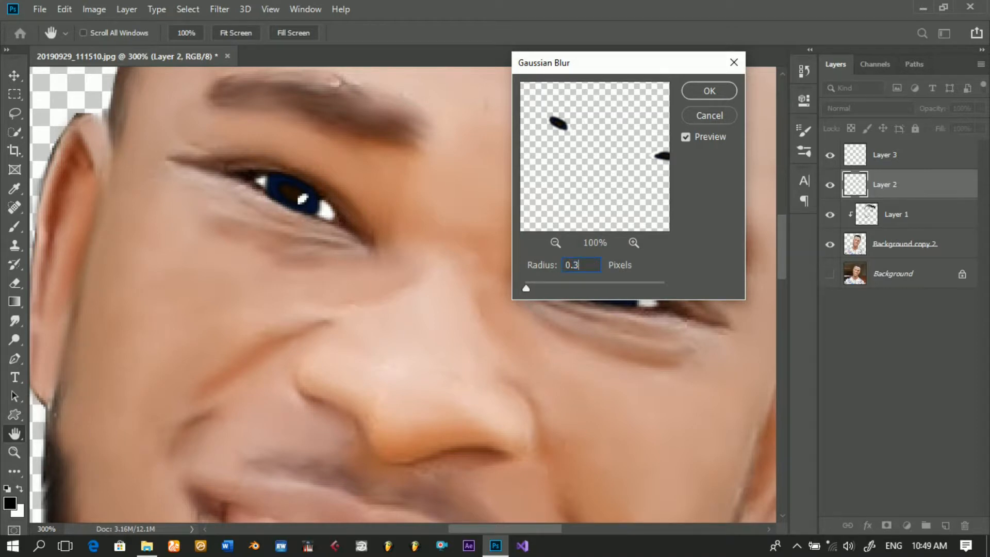
pyautogui.click(723, 100)
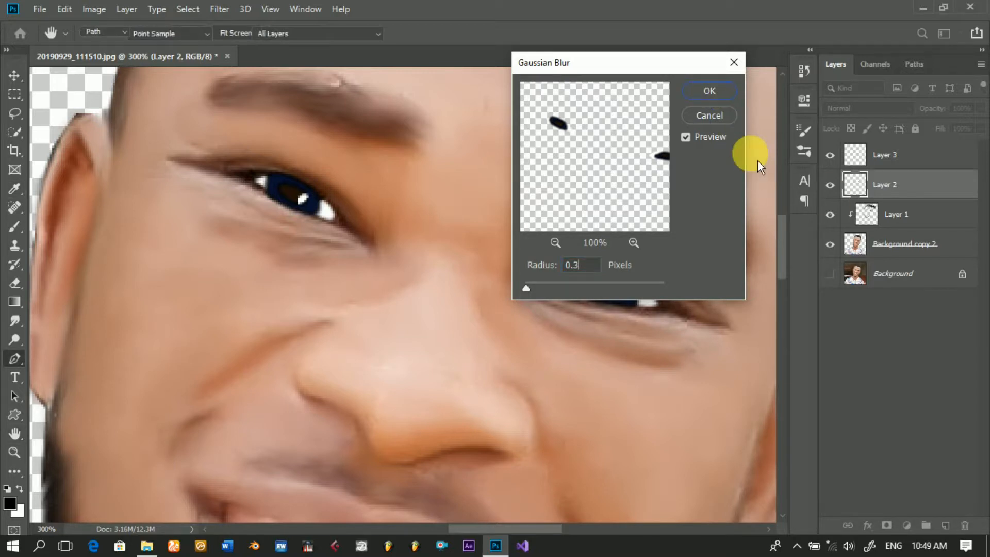
# Step: Apply a Gaussian Blur with a 0.3 pixel radius to the eye highlights on Layer 3
pyautogui.click(914, 158)
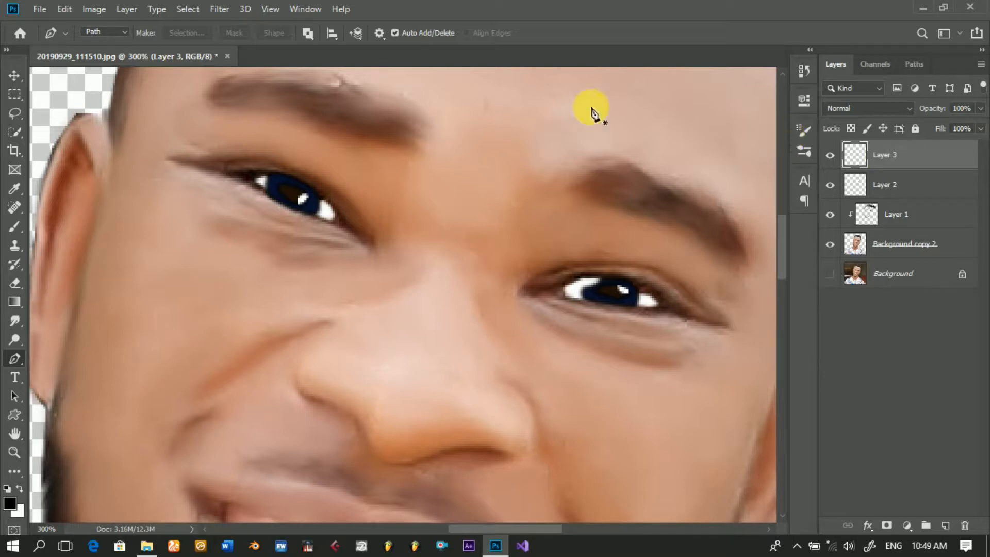
pyautogui.click(225, 14)
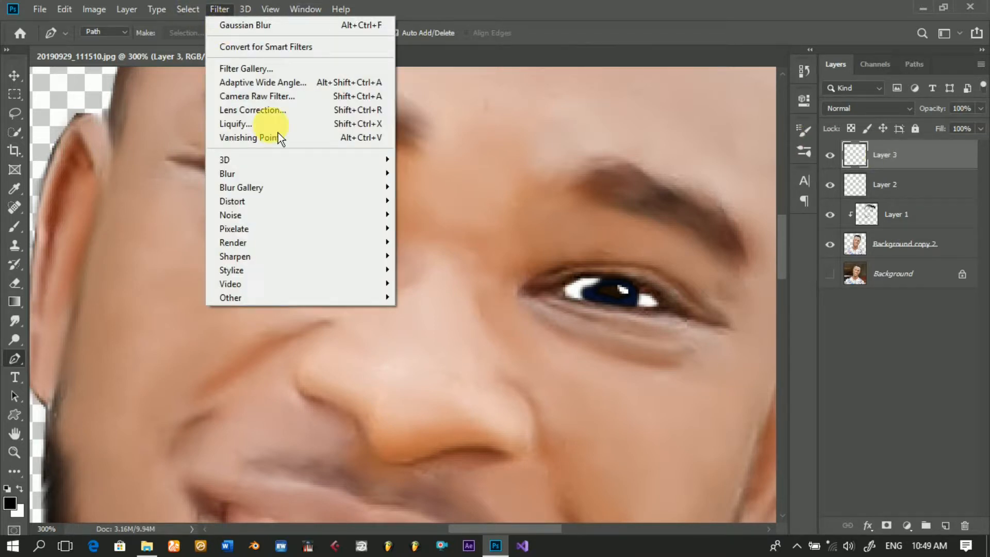
pyautogui.moveTo(280, 175)
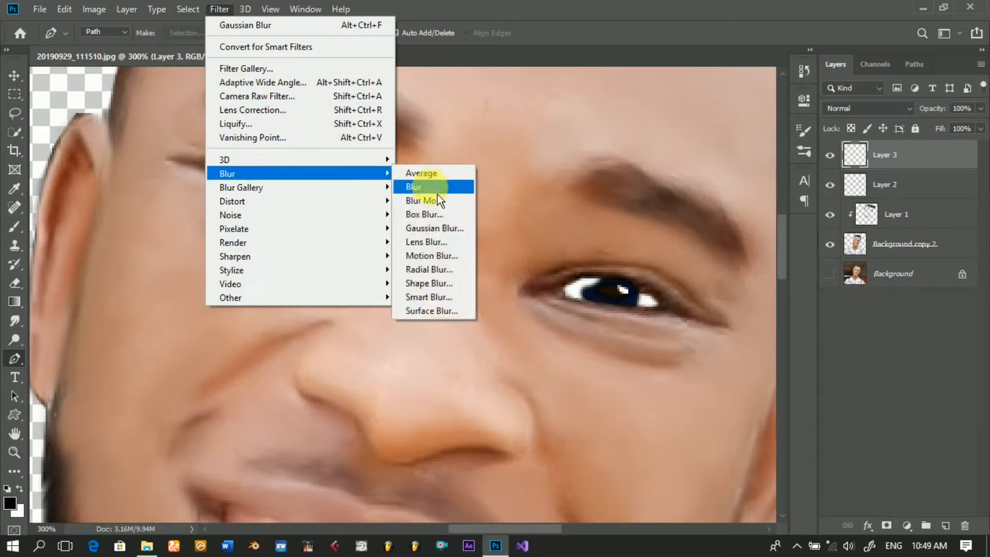
pyautogui.click(436, 228)
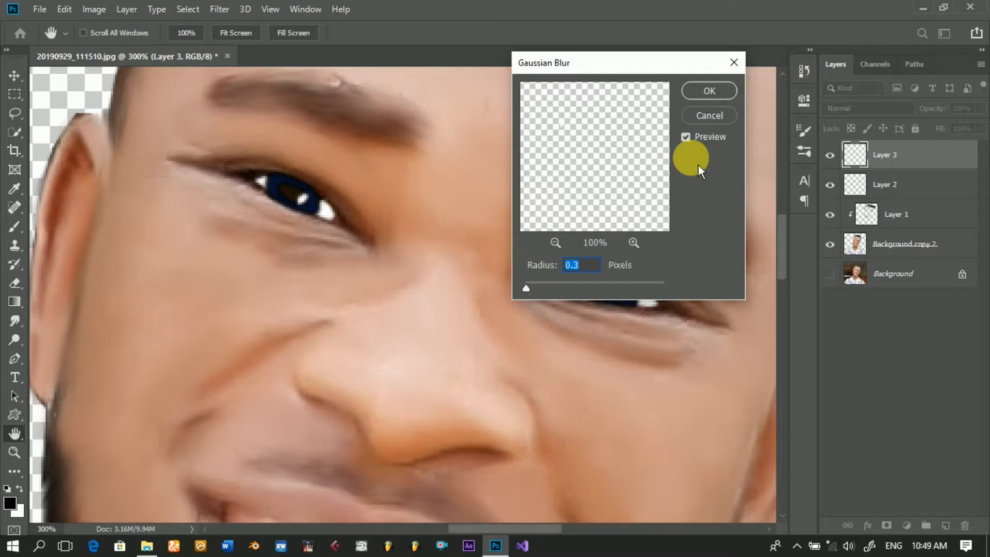
pyautogui.click(718, 94)
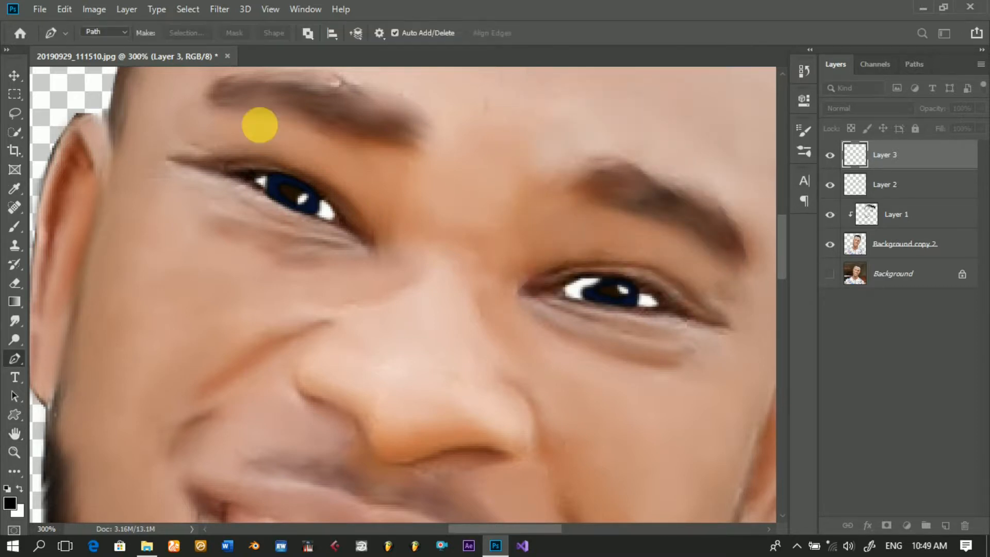
# Step: Set the Brush tool's hard round tip to a size of 4 px
pyautogui.click(15, 76)
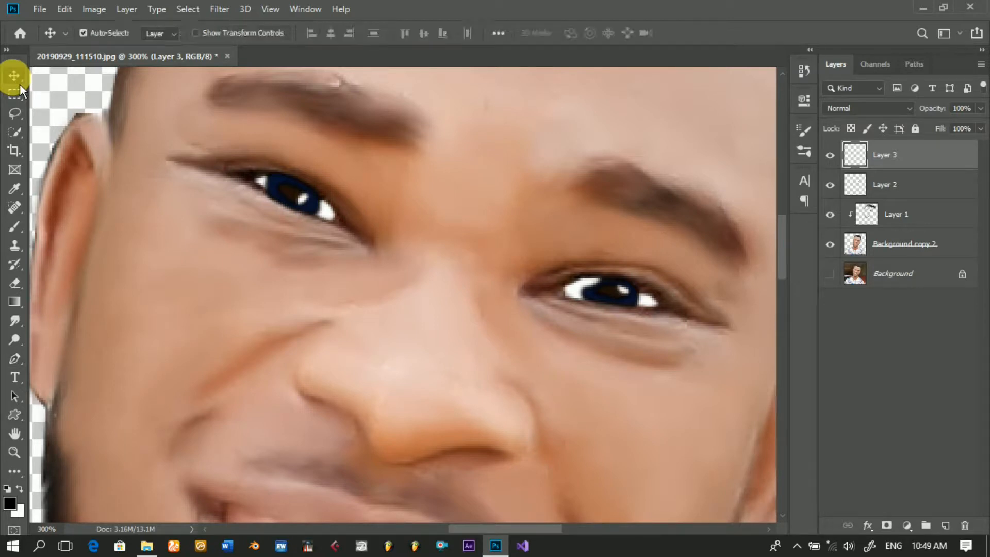
pyautogui.keyDown('alt'); pyautogui.click(334, 205); pyautogui.keyUp('alt')
pyautogui.keyDown('alt'); pyautogui.click(334, 205); pyautogui.keyUp('alt')
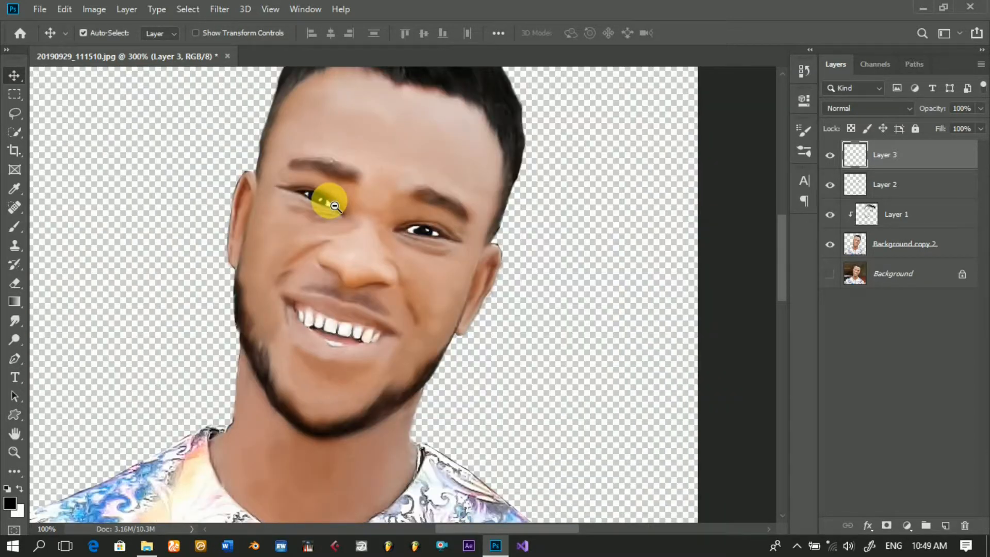
pyautogui.keyDown('alt'); pyautogui.click(413, 249); pyautogui.keyUp('alt')
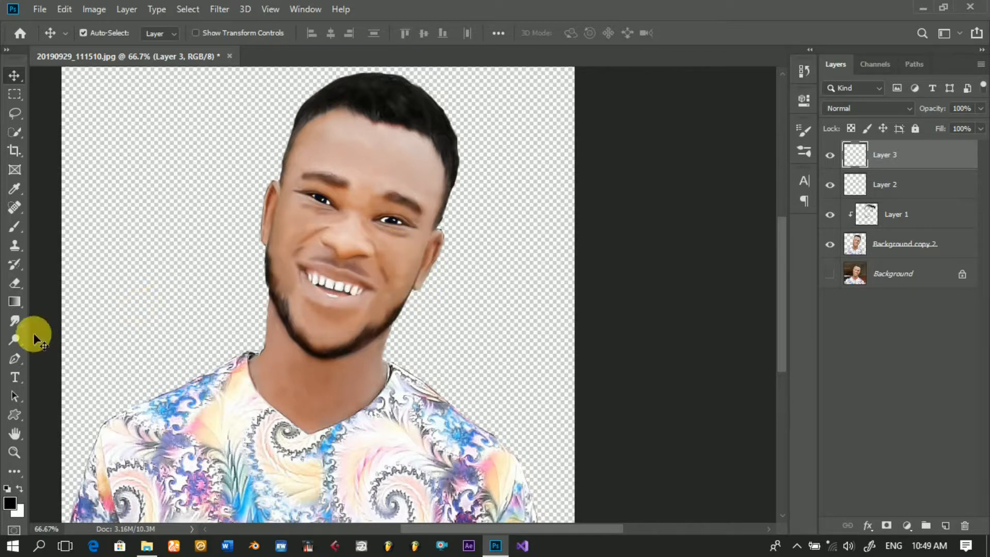
pyautogui.click(20, 230)
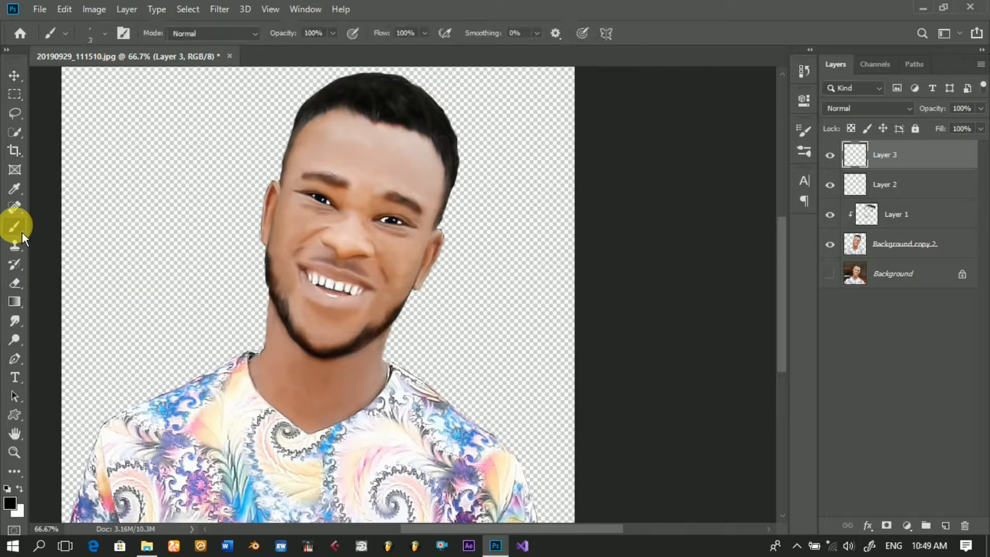
pyautogui.click(112, 38)
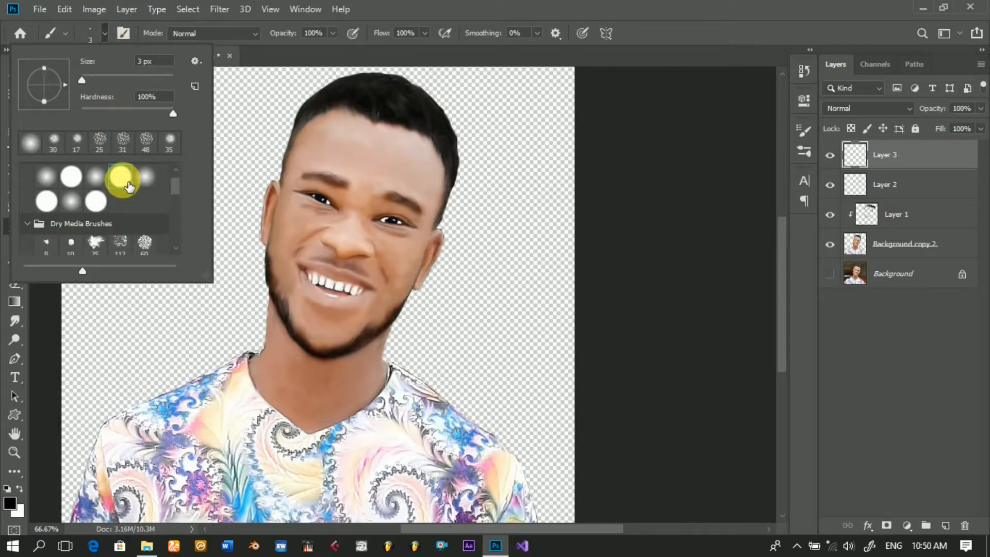
pyautogui.doubleClick(148, 62)
pyautogui.write('4')
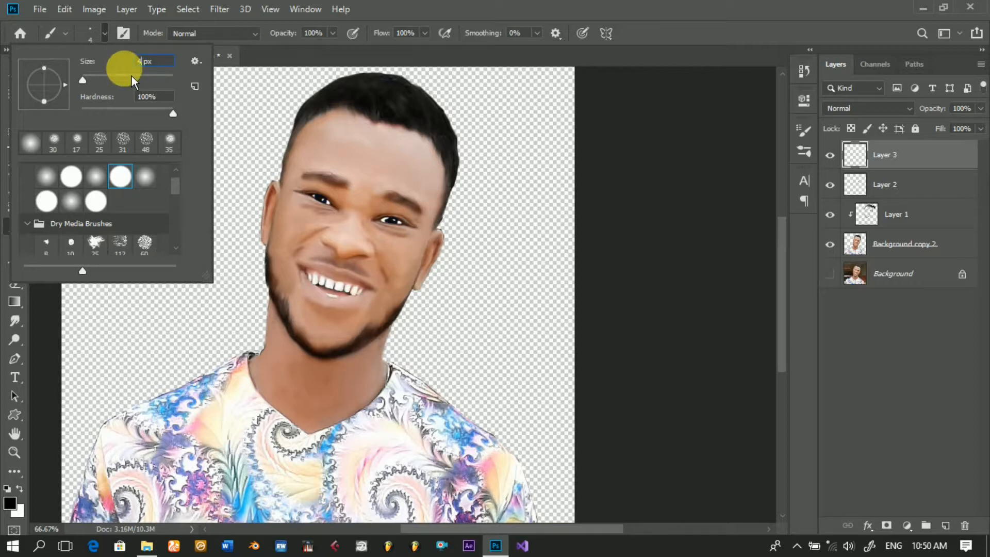
pyautogui.press('Return')
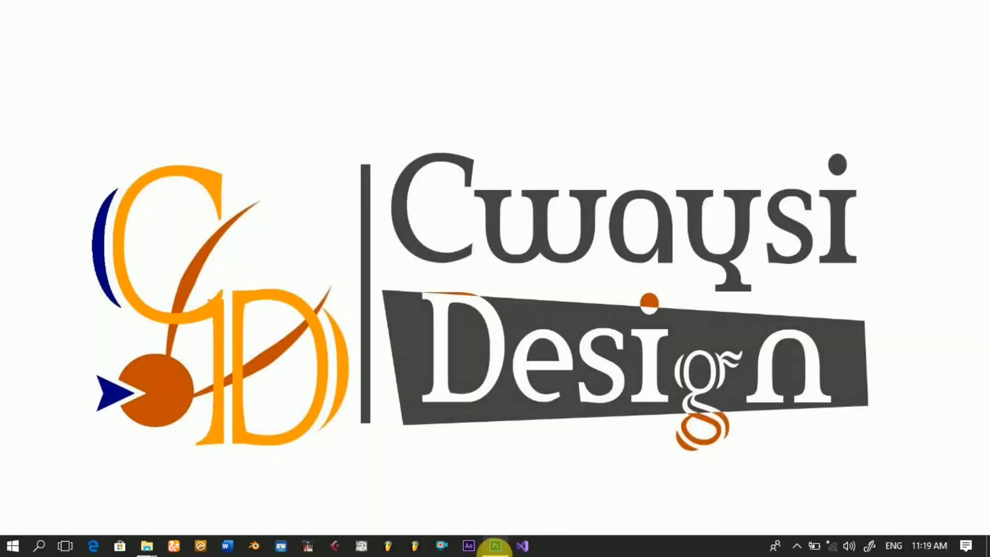
# Step: Switch to Photoshop and add a new empty layer above Layer 3, with the Brush at 4 px and the Pen tool active
pyautogui.click(495, 545)
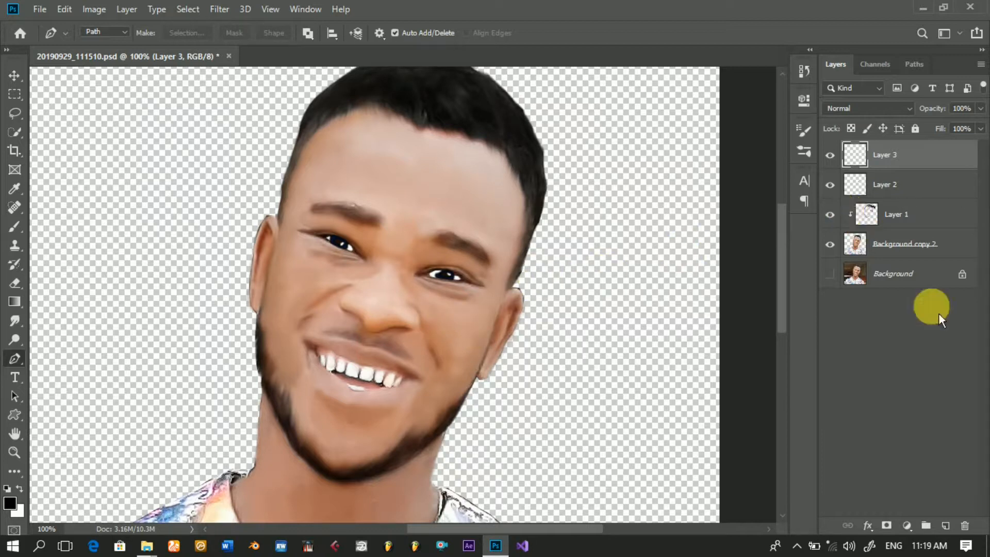
pyautogui.click(951, 527)
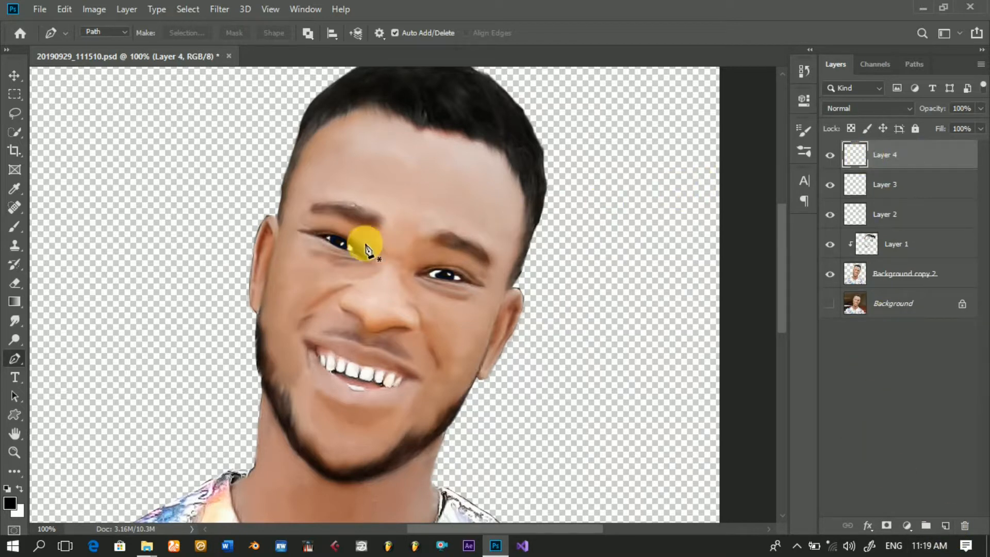
pyautogui.click(15, 227)
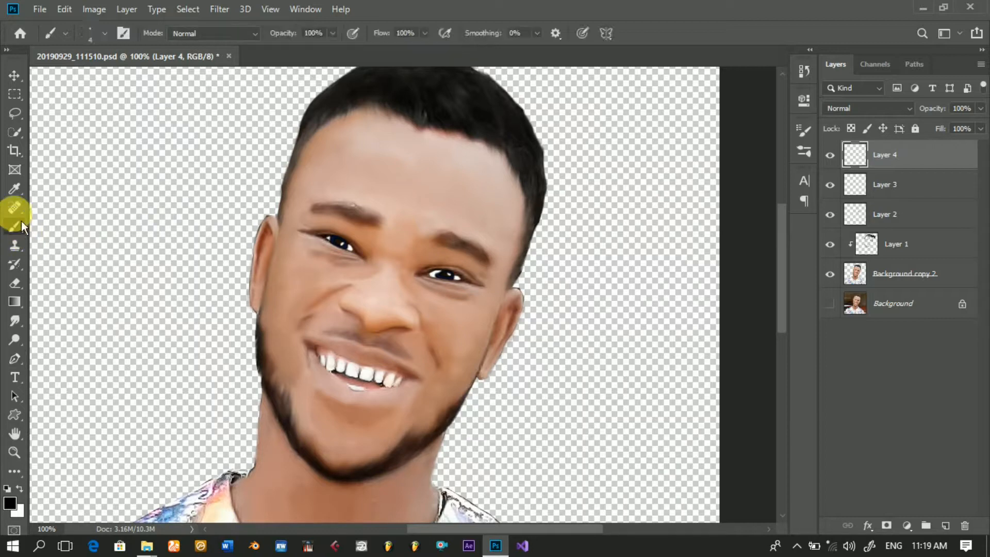
pyautogui.click(110, 36)
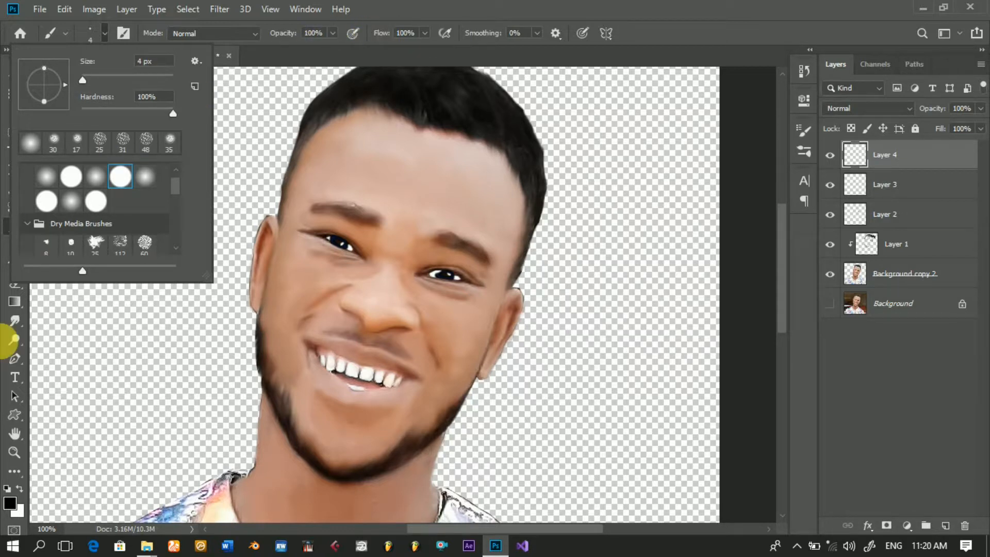
pyautogui.click(20, 366)
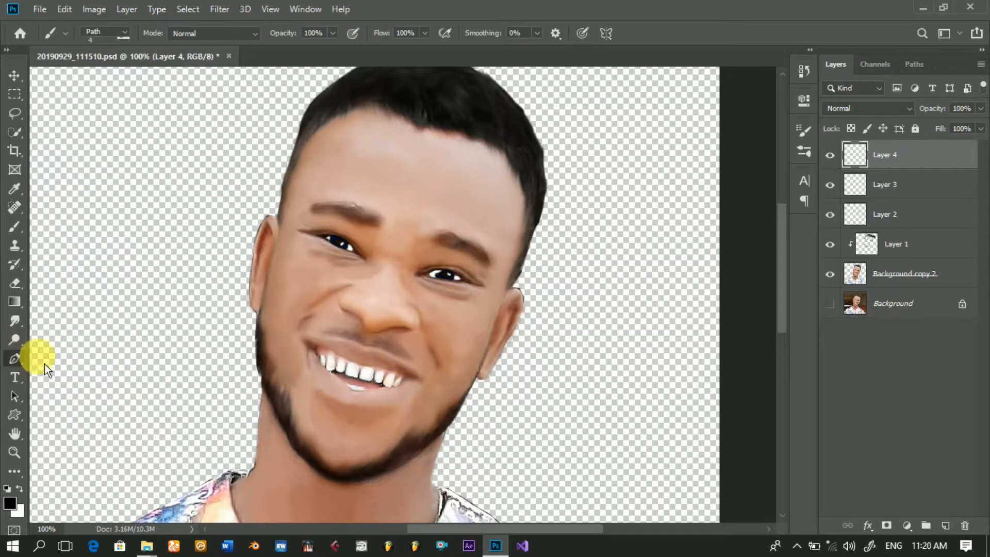
# Step: Draw an open Pen path around the outer edge of the left-side nostril, from the nose wing down toward the tip
pyautogui.keyDown('ctrl'); pyautogui.click(362, 309); pyautogui.keyUp('ctrl')
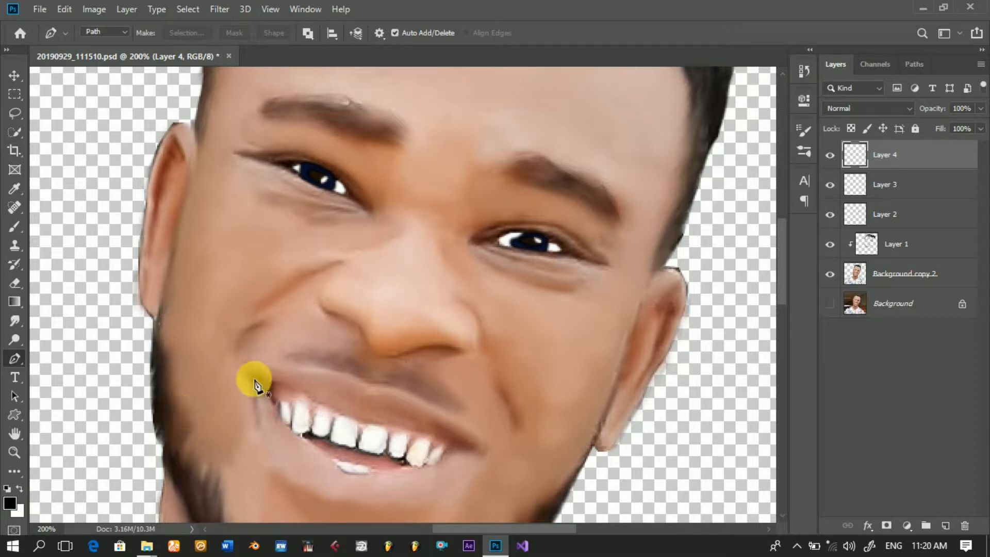
pyautogui.click(321, 282)
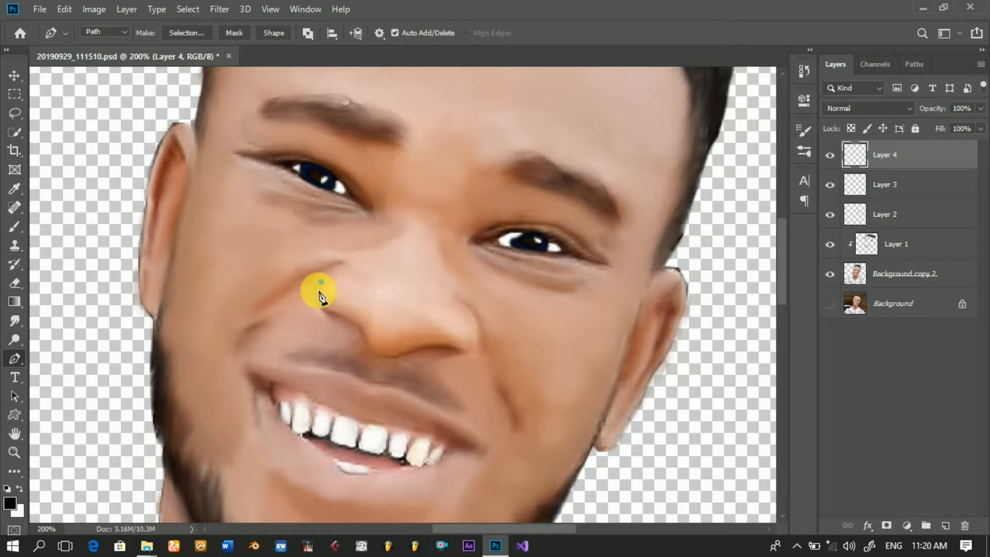
pyautogui.click(319, 304)
pyautogui.click(324, 308)
pyautogui.click(332, 311)
pyautogui.click(340, 313)
pyautogui.click(347, 316)
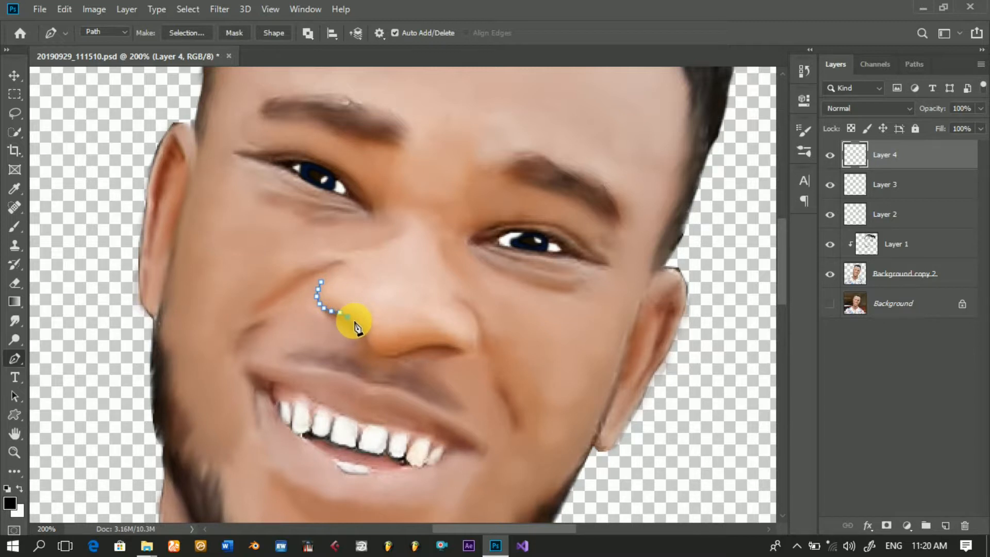
pyautogui.click(354, 322)
pyautogui.click(362, 330)
# Step: Stroke the left-side nostril path with the black Brush and Simulate Pressure enabled, and dismiss the path
pyautogui.rightClick(423, 313)
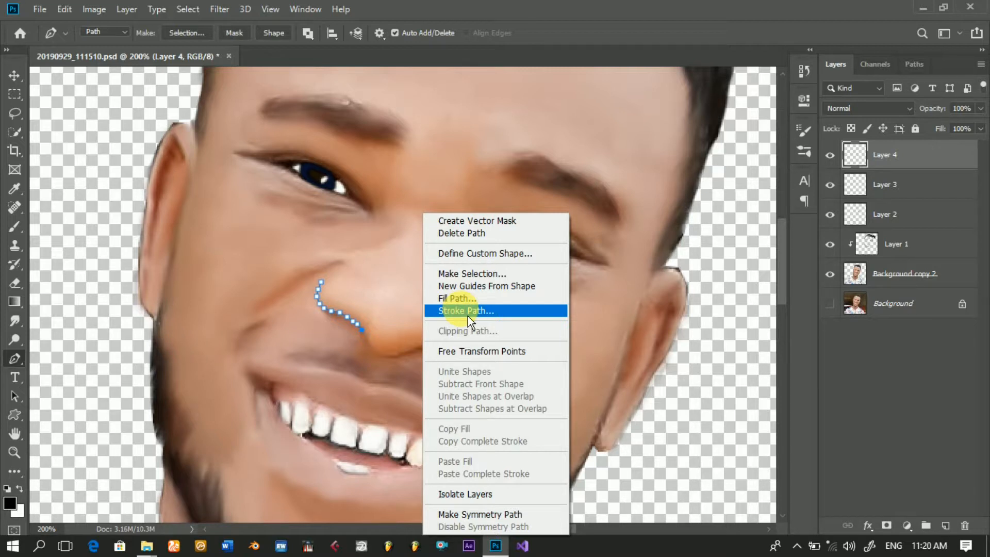
pyautogui.click(468, 316)
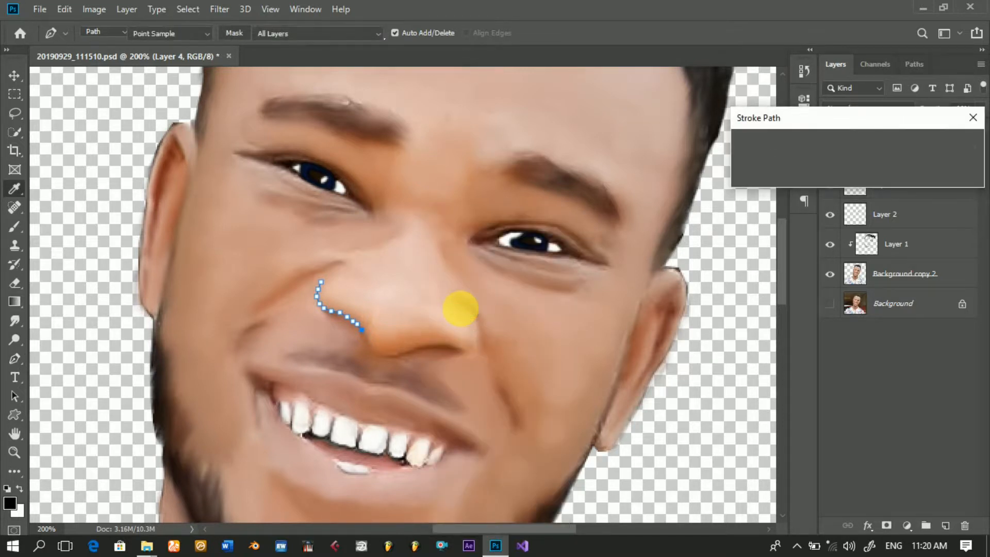
pyautogui.click(772, 170)
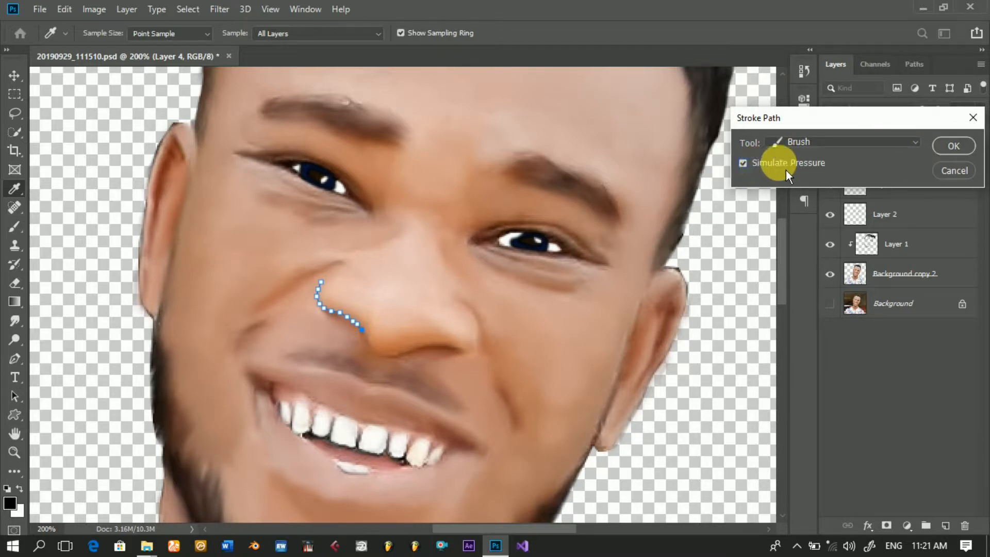
pyautogui.click(968, 147)
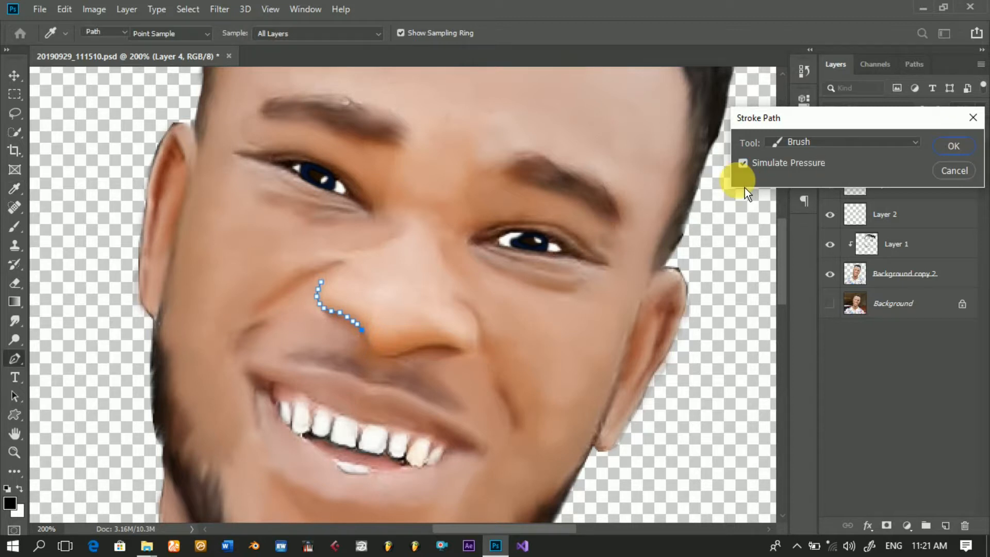
pyautogui.press('Return')
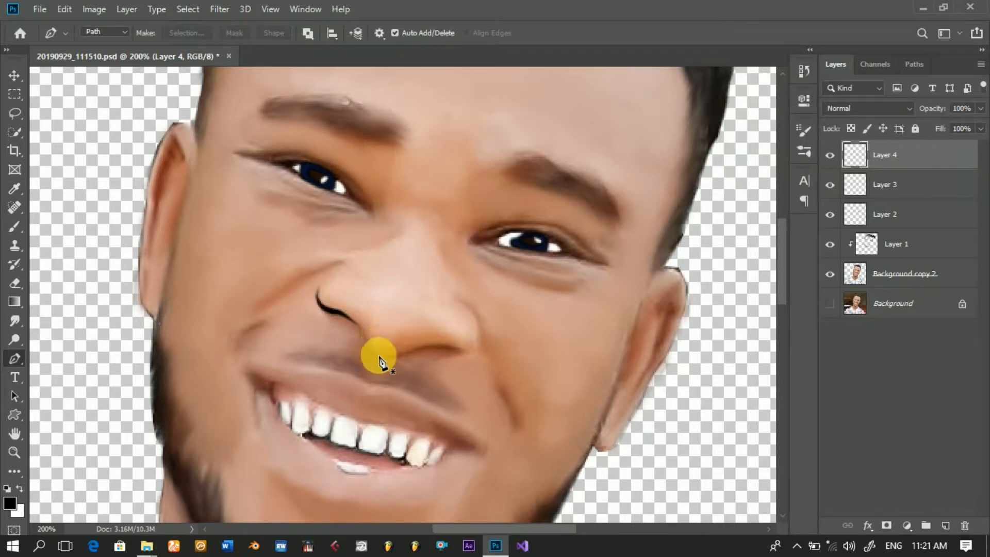
# Step: Draw a curved Pen path under the nose tip and stroke it with the black Brush using Simulate Pressure
pyautogui.click(363, 341)
pyautogui.click(366, 348)
pyautogui.click(376, 353)
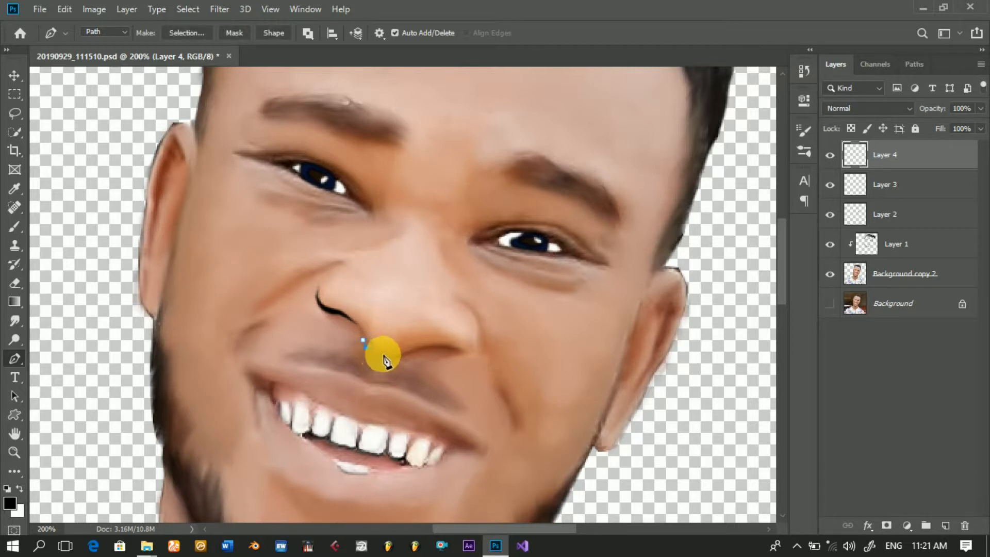
pyautogui.click(386, 356)
pyautogui.click(397, 355)
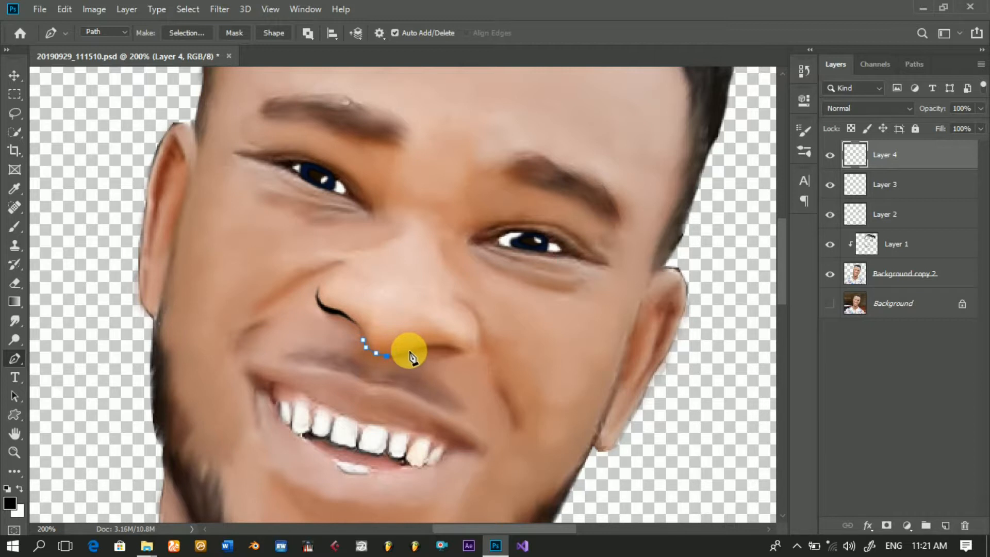
pyautogui.click(409, 350)
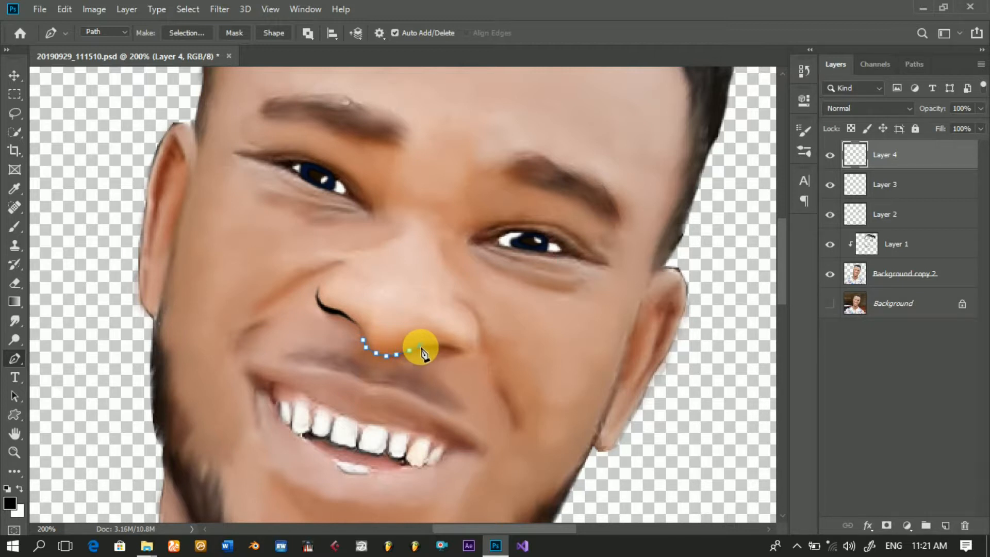
pyautogui.rightClick(487, 290)
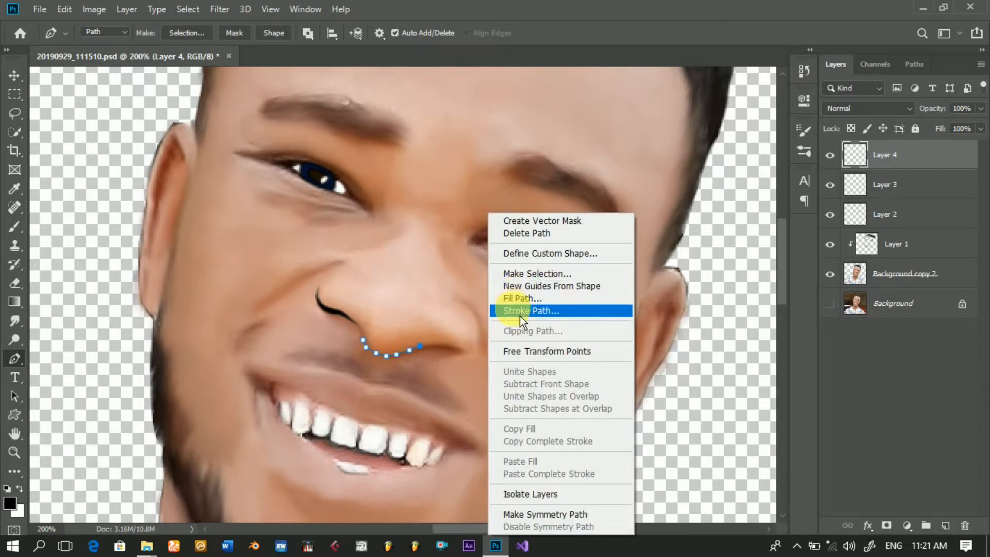
pyautogui.click(520, 315)
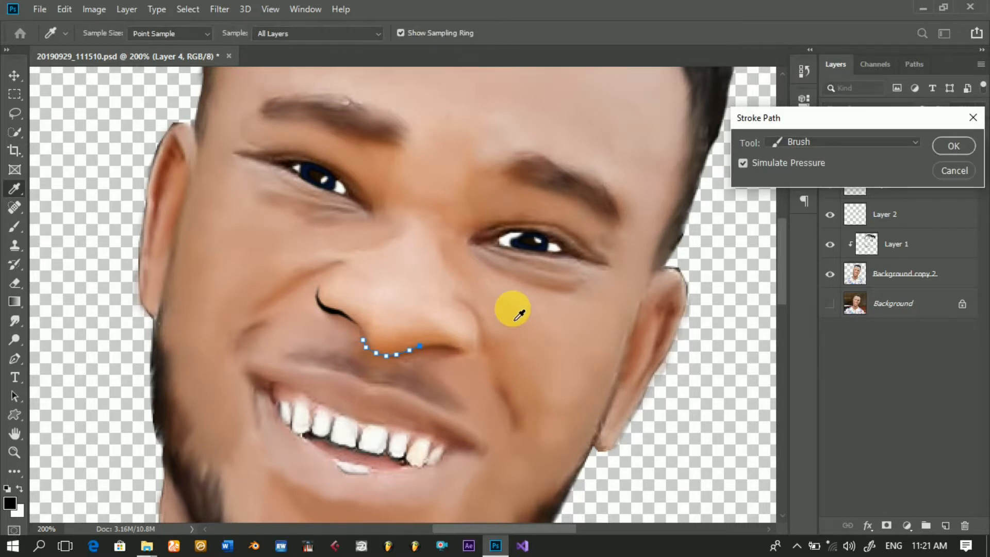
pyautogui.press('Return')
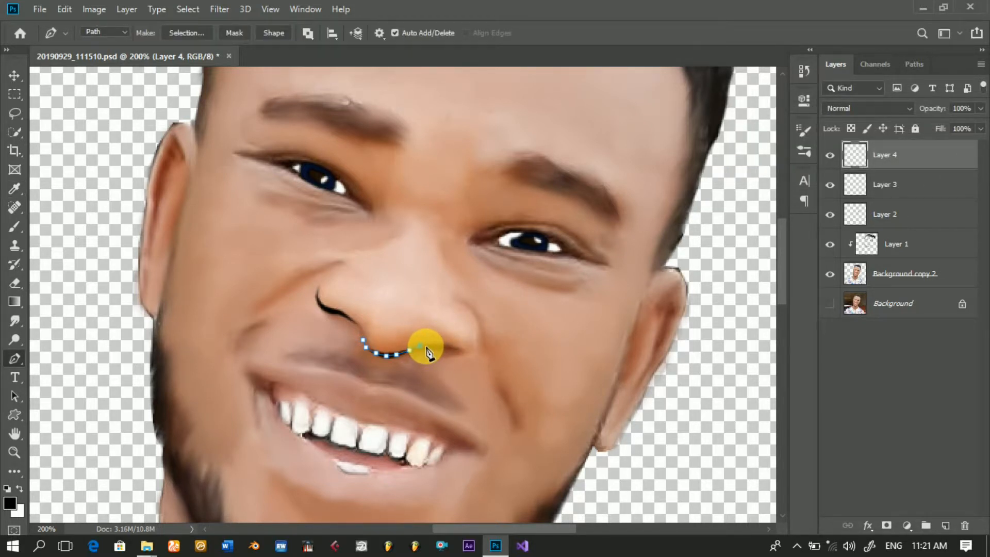
pyautogui.press('Return')
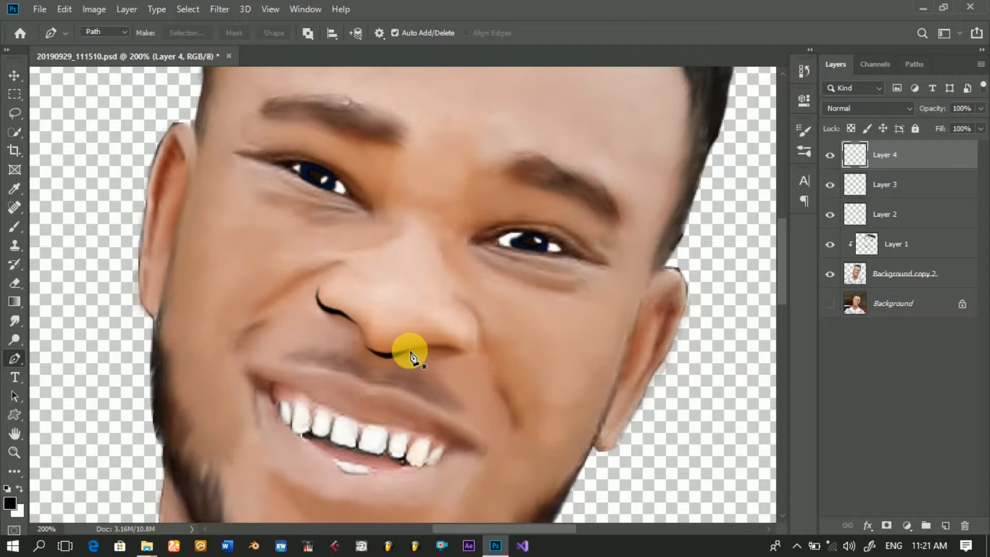
# Step: Draw a short Pen path along the right-side nostril opening and stroke it in black with Simulate Pressure
pyautogui.click(417, 348)
pyautogui.moveTo(431, 354); pyautogui.dragTo(457, 355)
pyautogui.rightClick(502, 335)
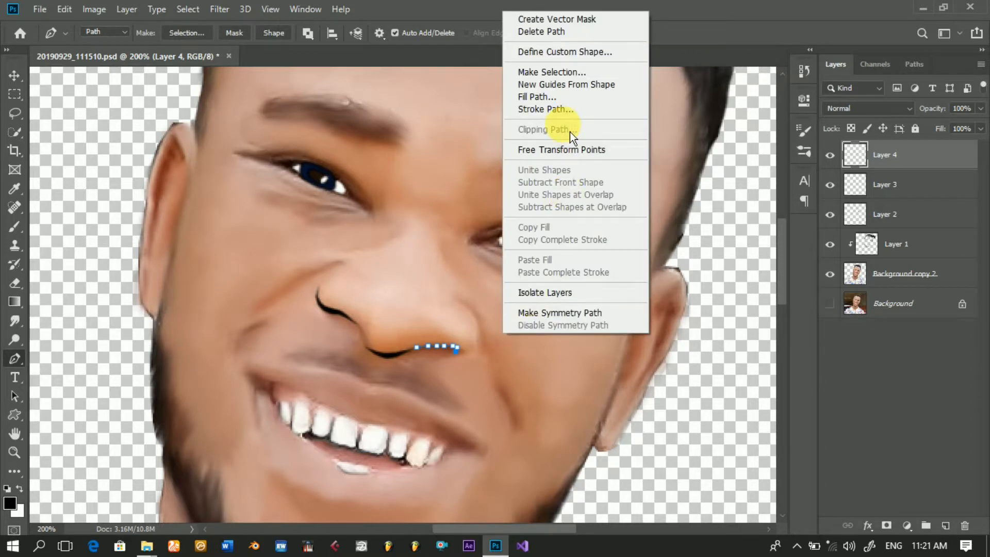
pyautogui.click(567, 110)
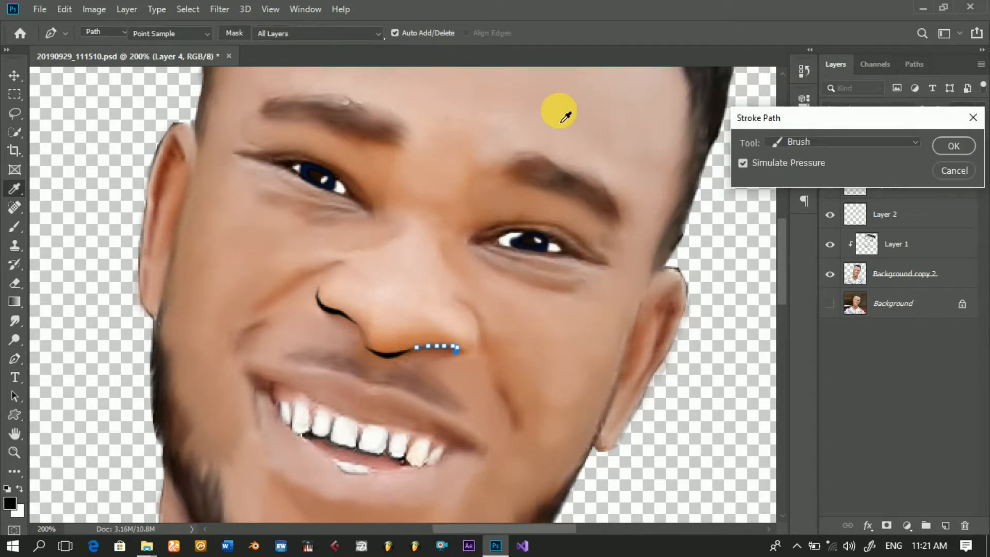
pyautogui.press('Return')
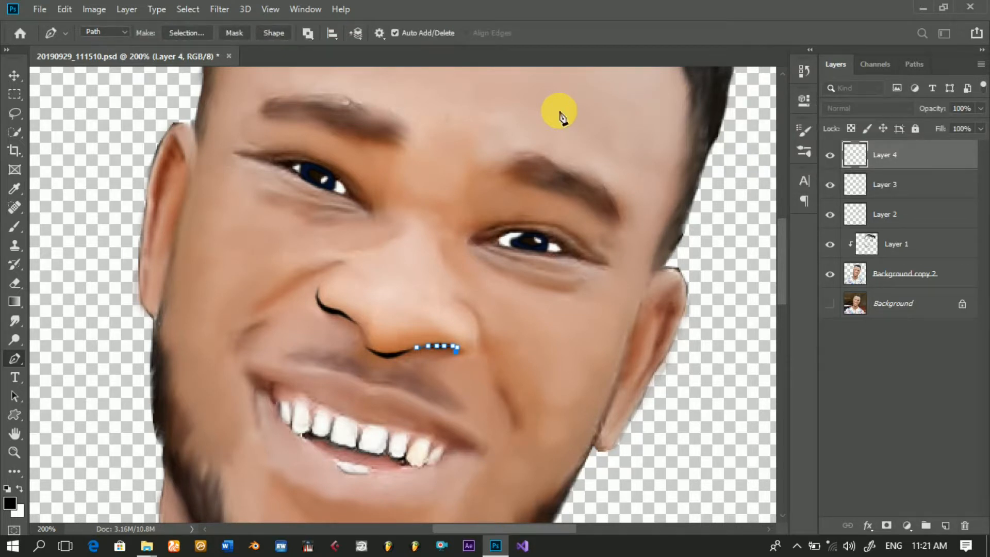
pyautogui.press('Return')
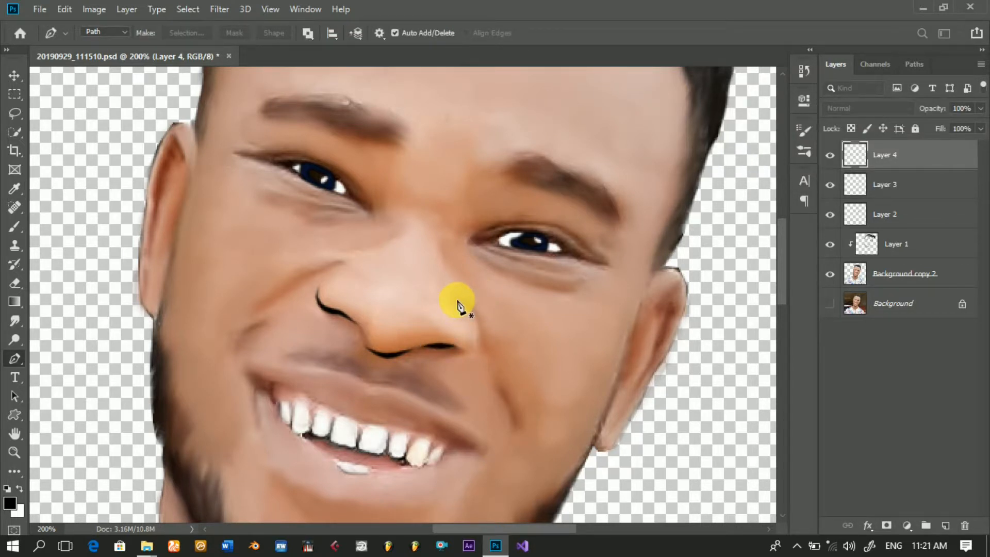
# Step: Try outlining the right-side nose wing with a Pen path that curls under to meet the nostril line
pyautogui.click(456, 299)
pyautogui.moveTo(471, 309); pyautogui.dragTo(479, 351)
pyautogui.click(481, 343)
pyautogui.click(476, 346)
pyautogui.click(471, 347)
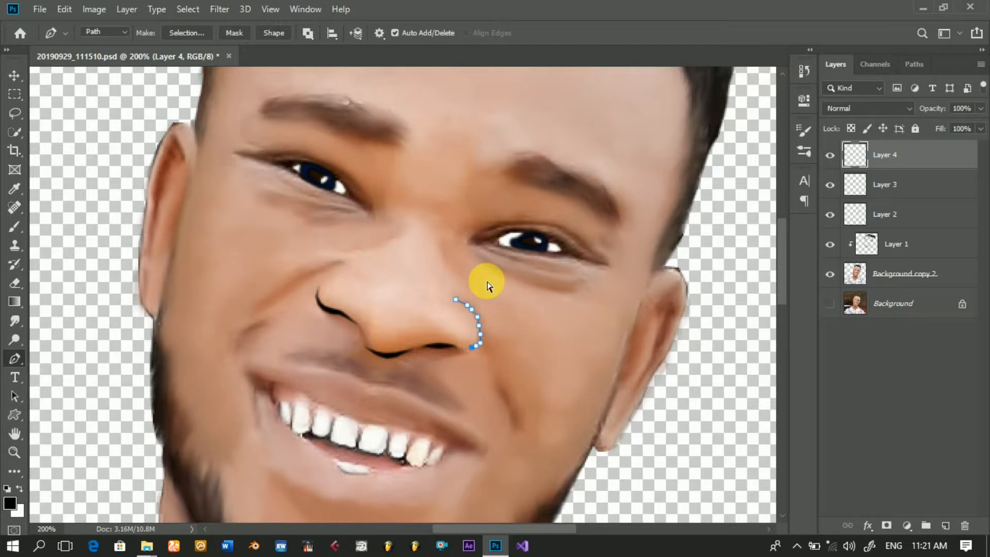
pyautogui.hotkey('ctrl', 'z')
pyautogui.hotkey('ctrl', 'z')
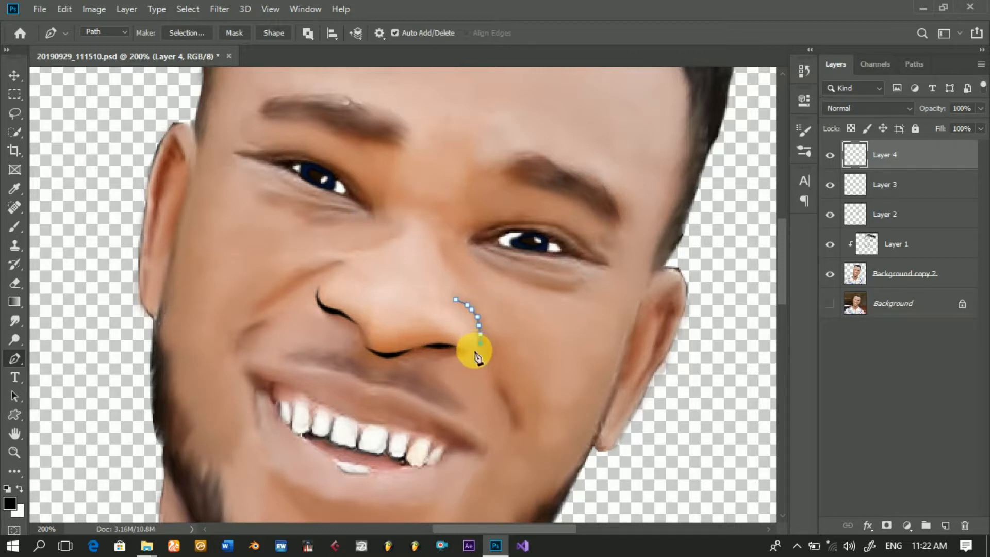
pyautogui.hotkey('ctrl', 'z')
pyautogui.moveTo(465, 352)
pyautogui.mouseDown()
pyautogui.moveTo(490, 356)
pyautogui.moveTo(484, 346)
pyautogui.mouseUp()
# Step: Try stroking the curled nose-wing path with the black Brush and Simulate Pressure, and undo the stroke
pyautogui.rightClick(504, 299)
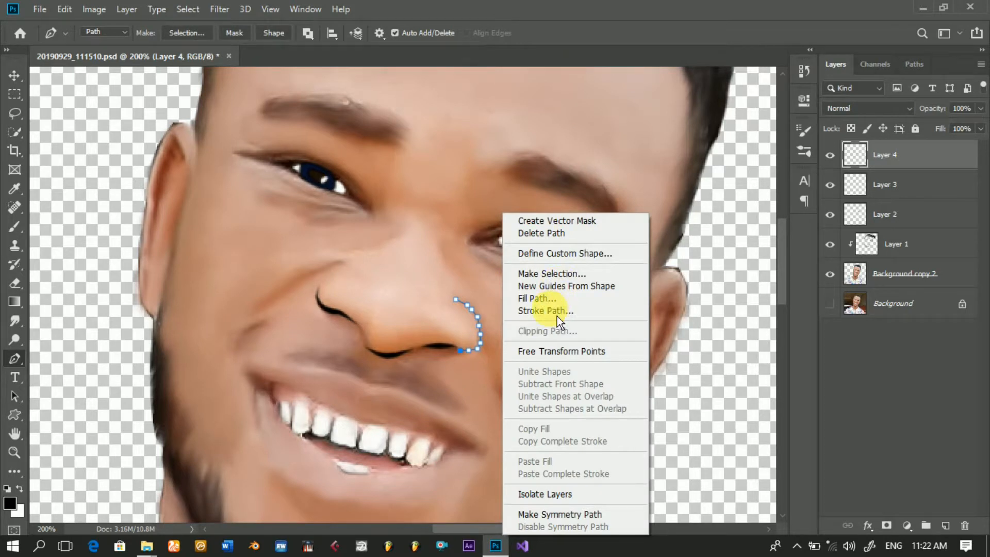
pyautogui.click(557, 312)
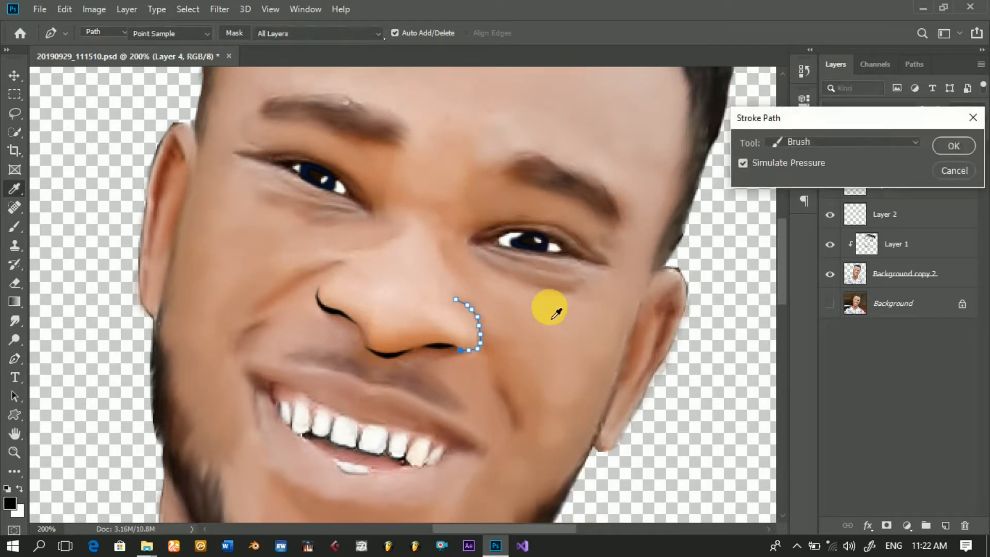
pyautogui.press('p')
pyautogui.click(957, 156)
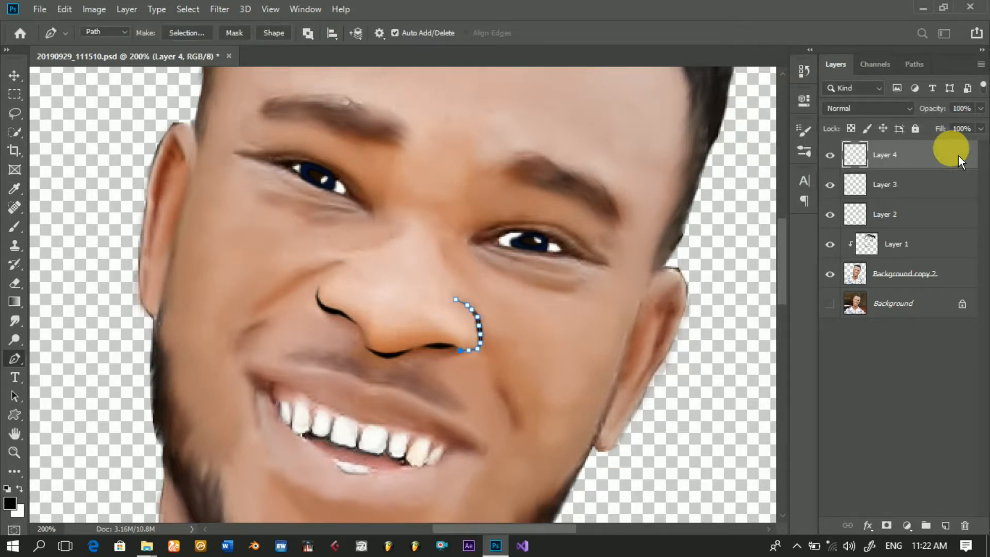
pyautogui.press('Return')
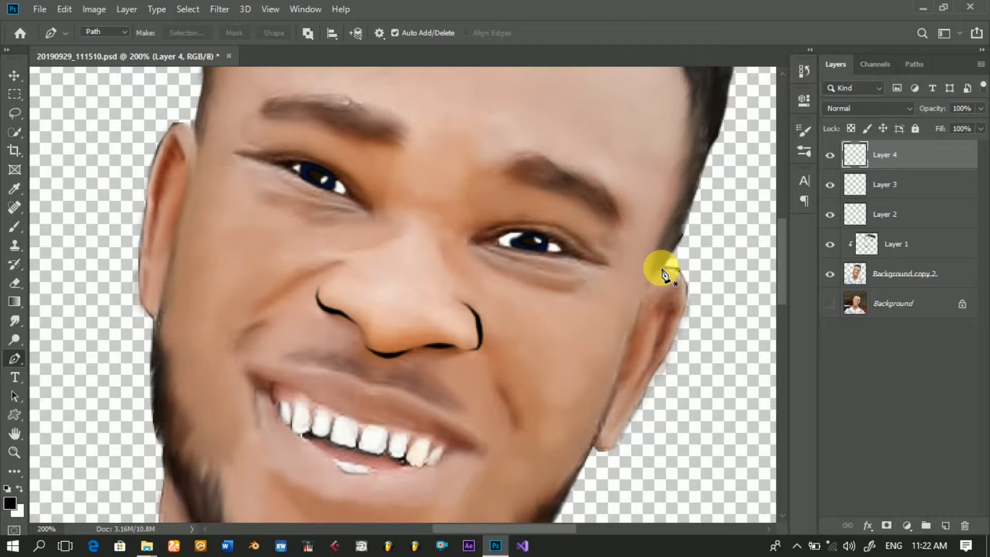
pyautogui.hotkey('ctrl', 'z')
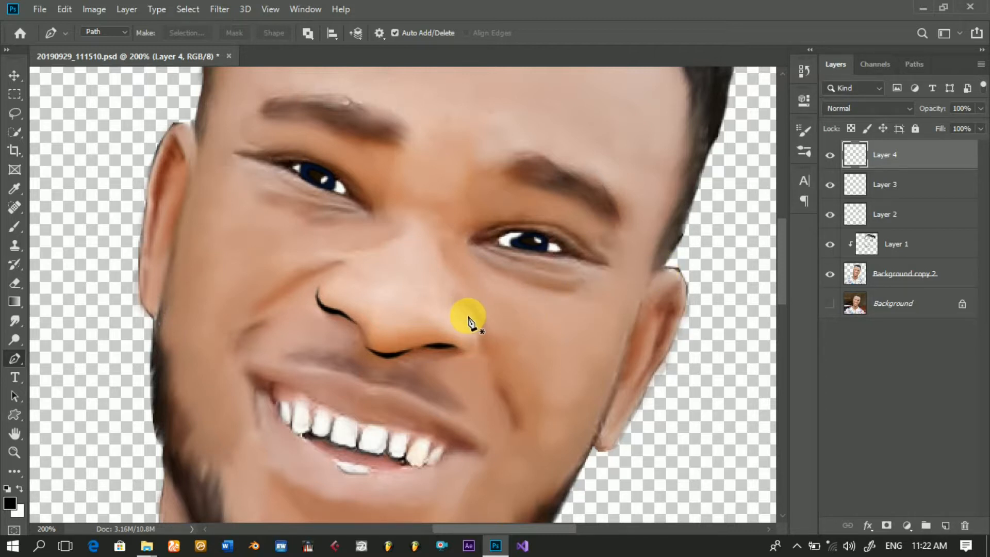
# Step: Draw a shorter Pen path along only the outer curve of the right-side nose wing and stroke it in black with Simulate Pressure
pyautogui.click(457, 301)
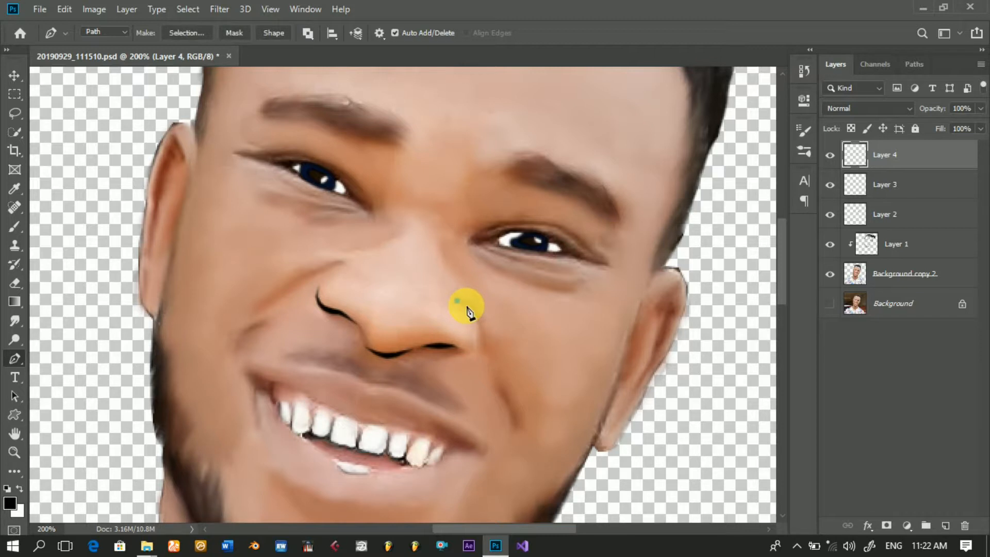
pyautogui.click(466, 305)
pyautogui.moveTo(480, 322); pyautogui.dragTo(482, 341)
pyautogui.rightClick(558, 256)
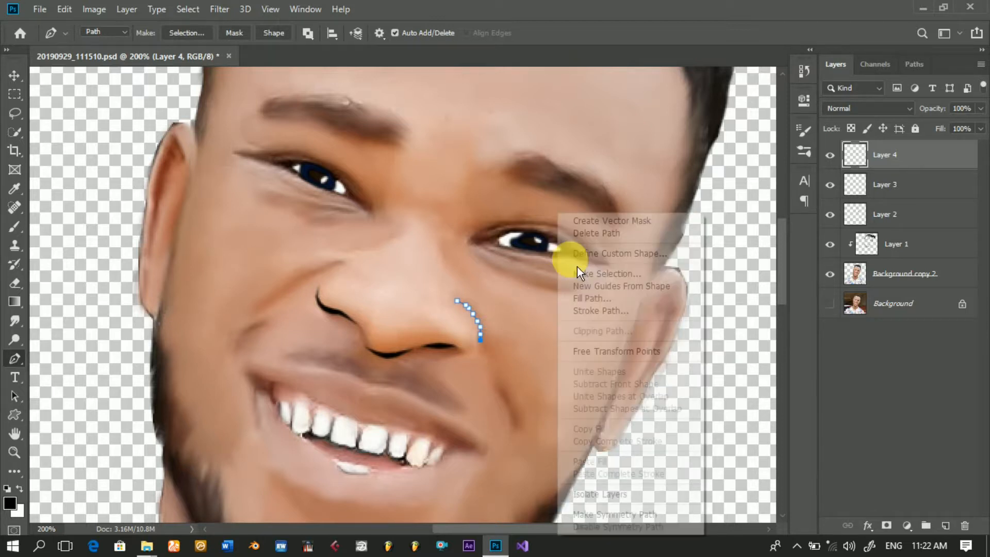
pyautogui.click(592, 310)
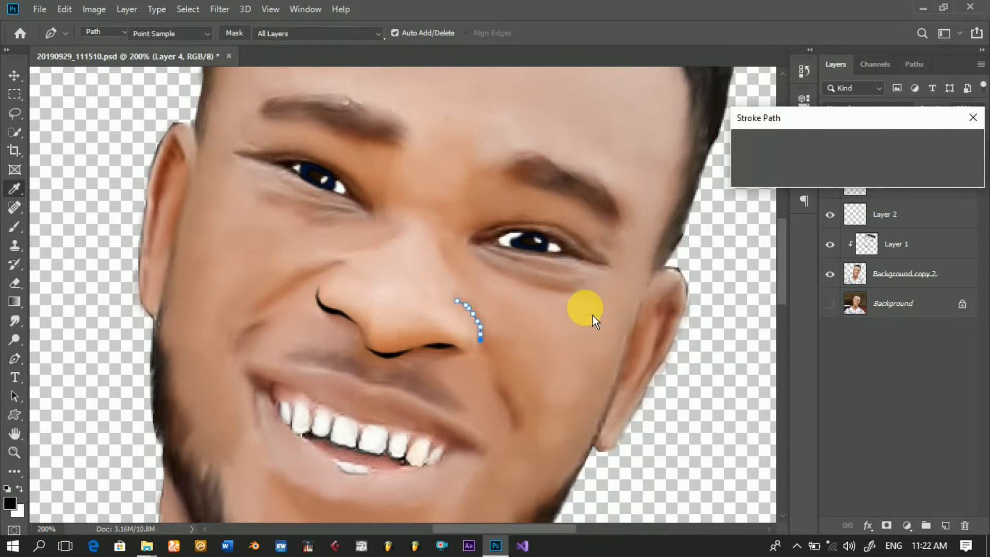
pyautogui.press('Return')
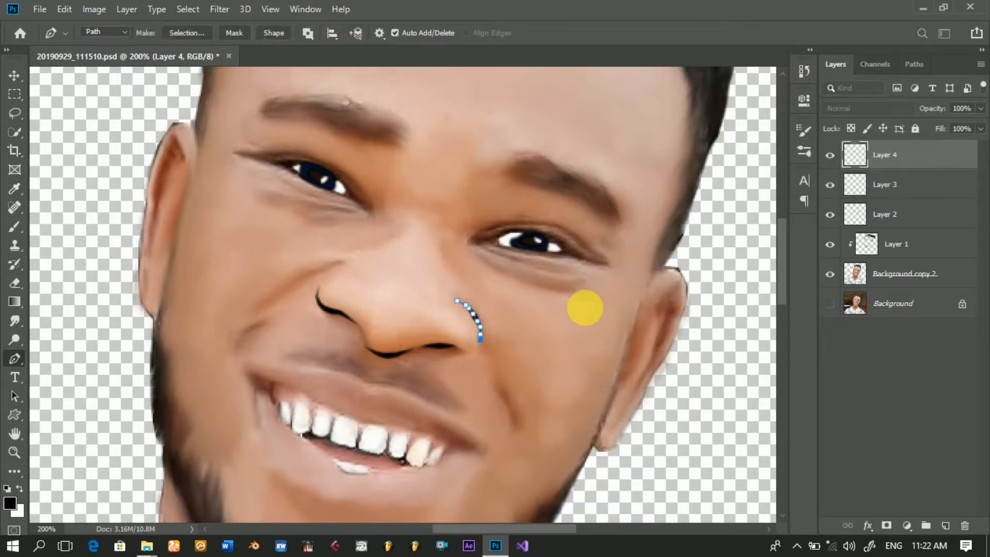
# Step: Draw a Pen path down the edge where the right-side ear meets the cheek and stroke it in black with tapered ends
pyautogui.press('Return')
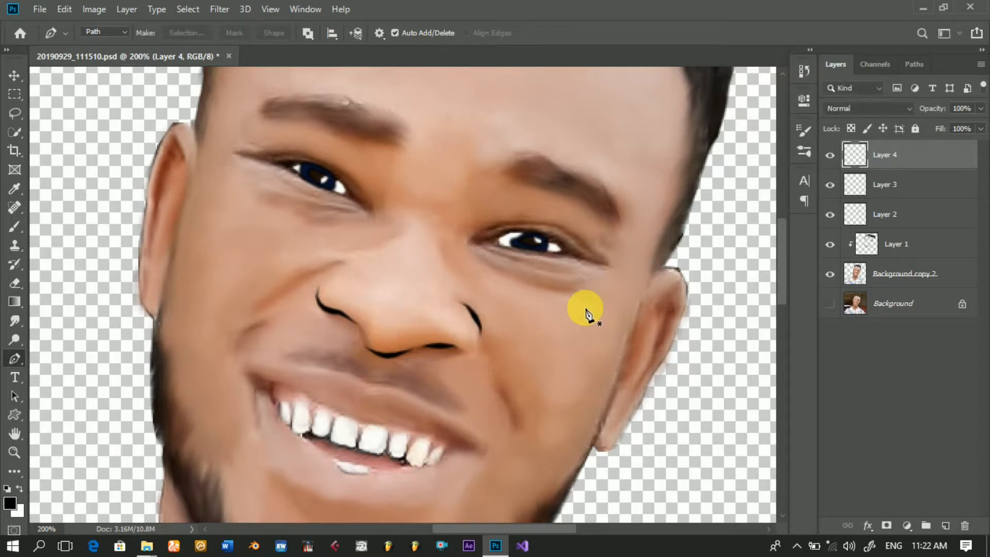
pyautogui.click(641, 300)
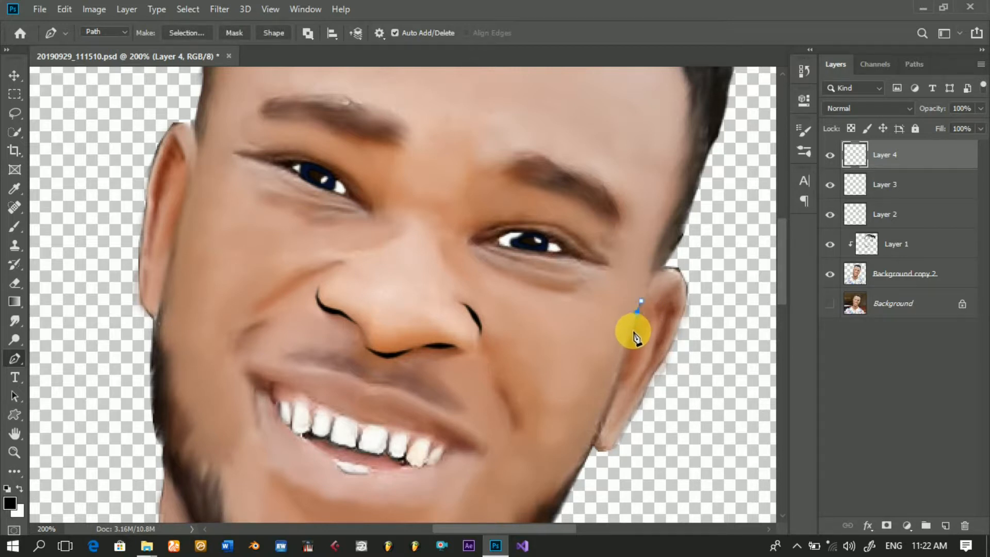
pyautogui.moveTo(632, 331); pyautogui.dragTo(621, 375)
pyautogui.click(619, 373)
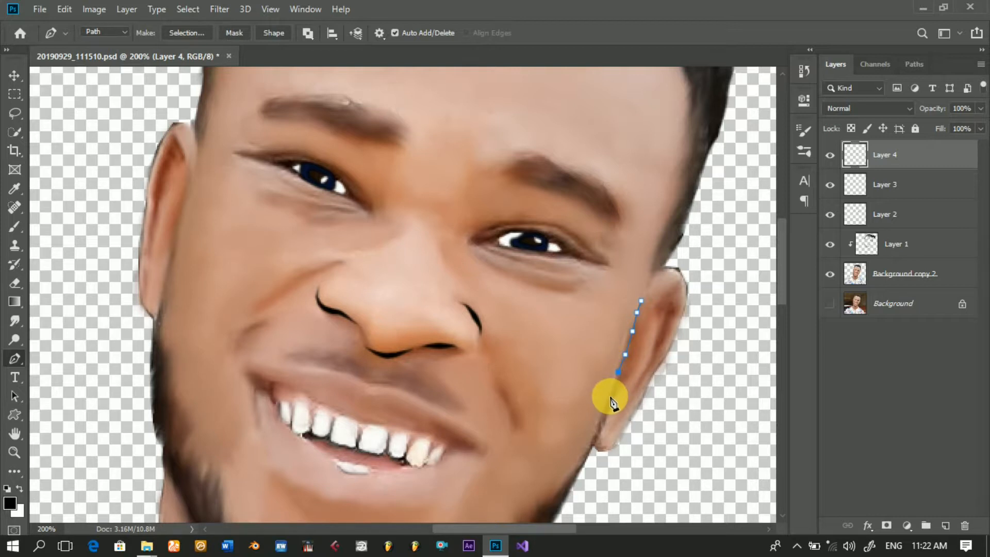
pyautogui.click(609, 395)
pyautogui.click(597, 430)
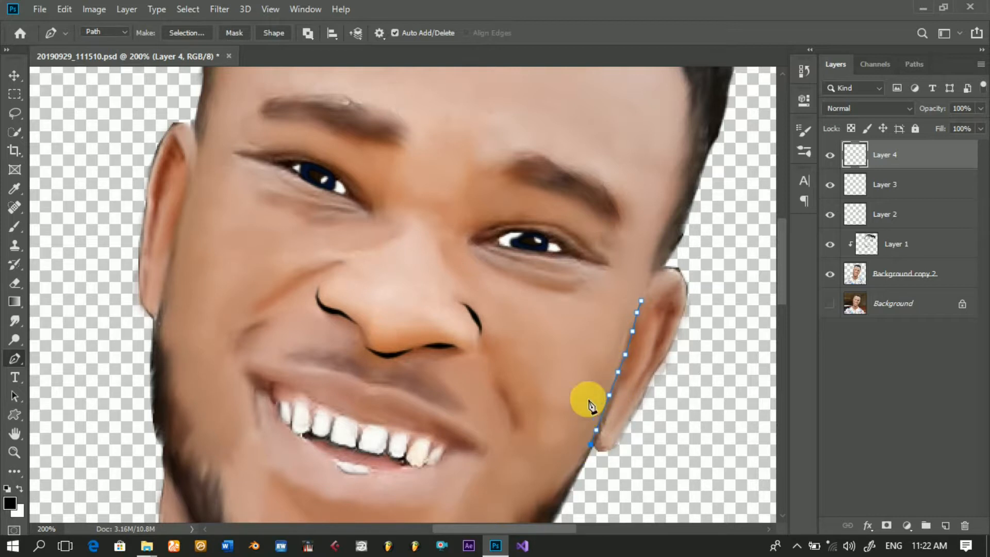
pyautogui.rightClick(571, 323)
pyautogui.click(603, 311)
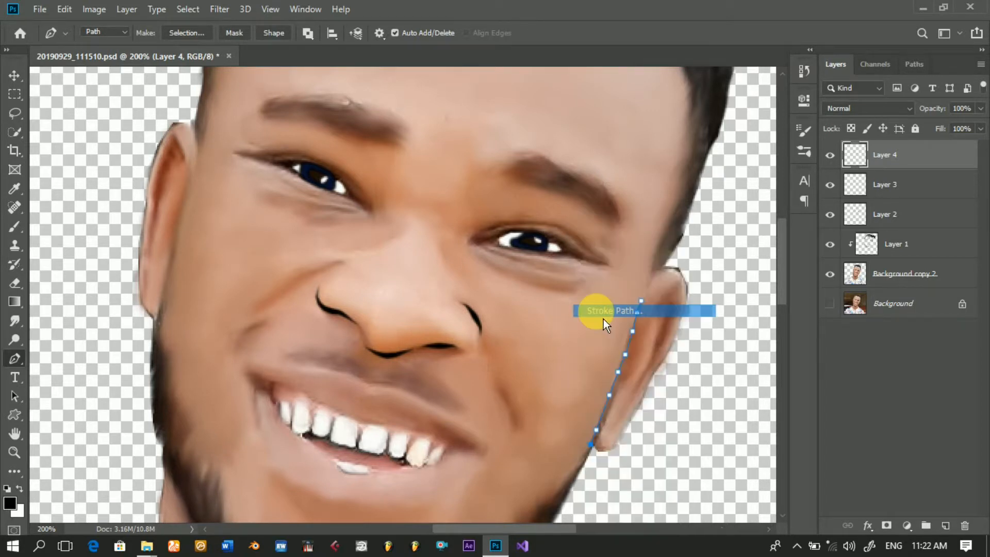
pyautogui.press('Return')
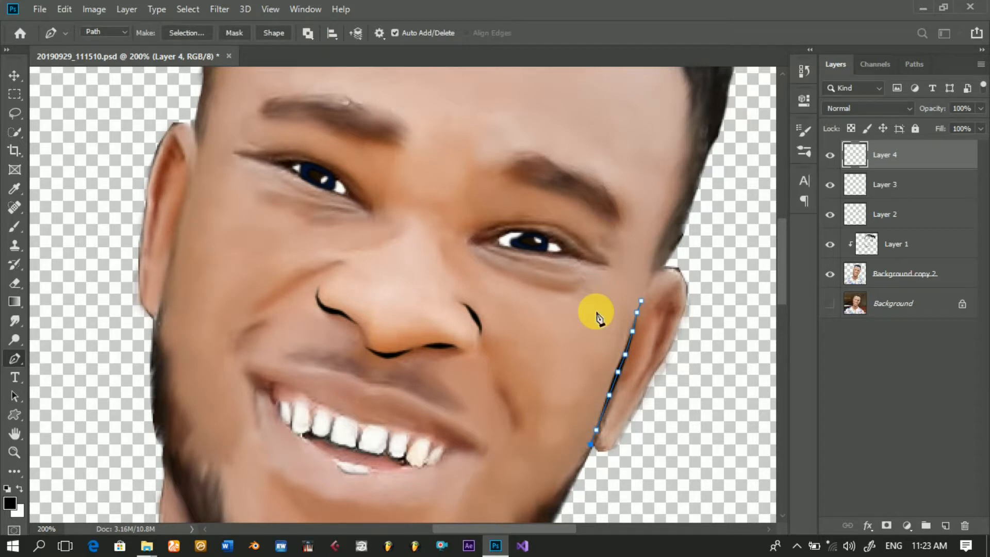
pyautogui.press('Return')
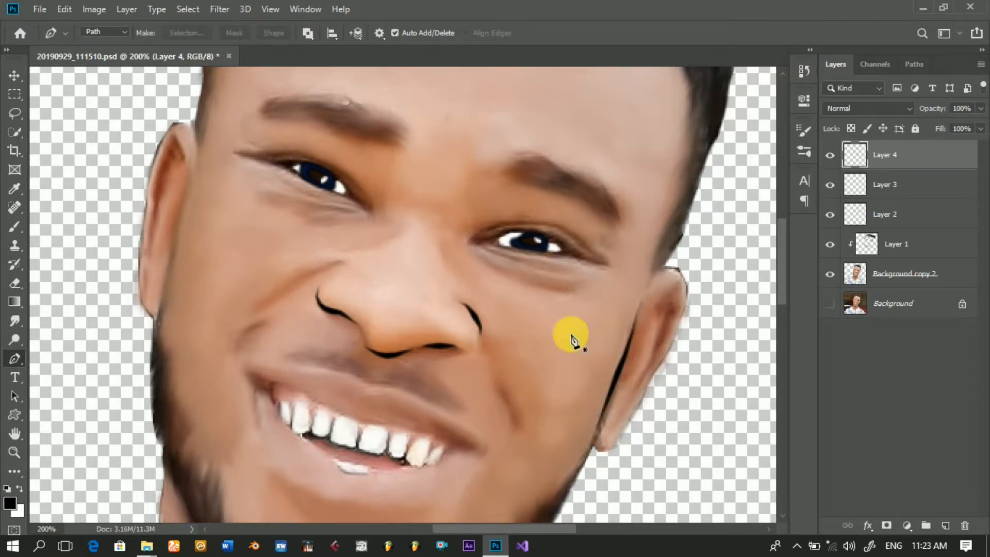
# Step: Draw a Pen path up the inner fold of the right-side ear from near the lobe and stroke it in black
pyautogui.click(612, 422)
pyautogui.click(628, 398)
pyautogui.click(638, 383)
pyautogui.click(648, 366)
pyautogui.click(655, 349)
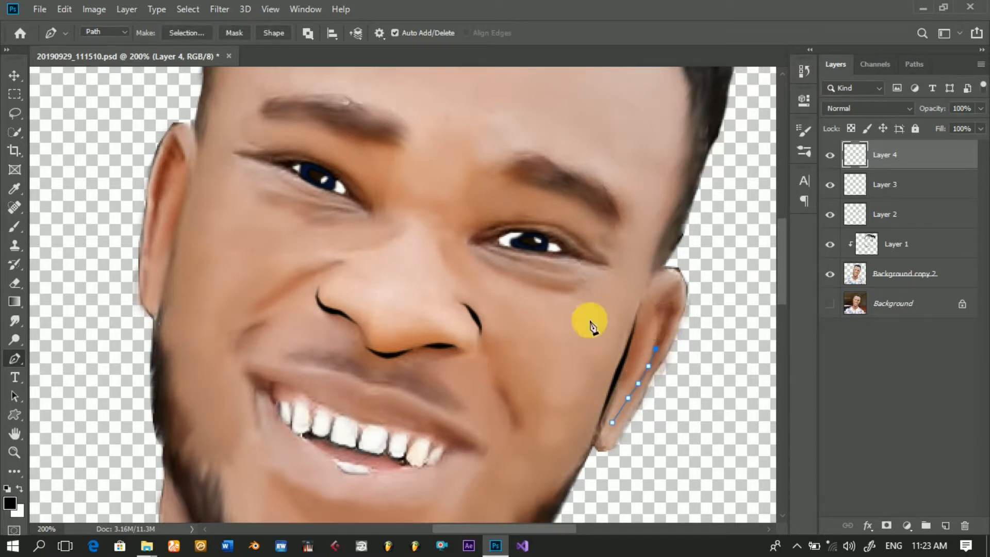
pyautogui.rightClick(518, 333)
pyautogui.click(516, 321)
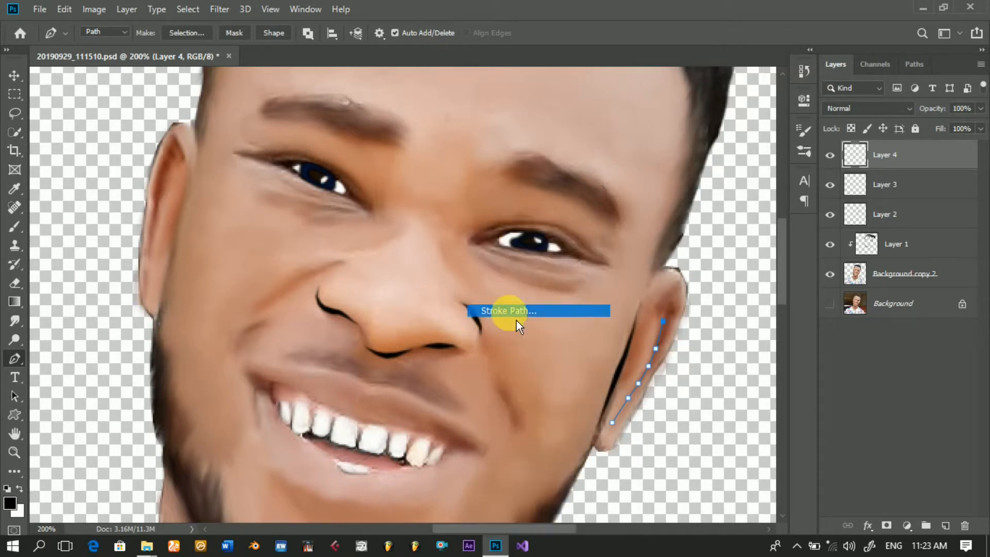
pyautogui.press('Return')
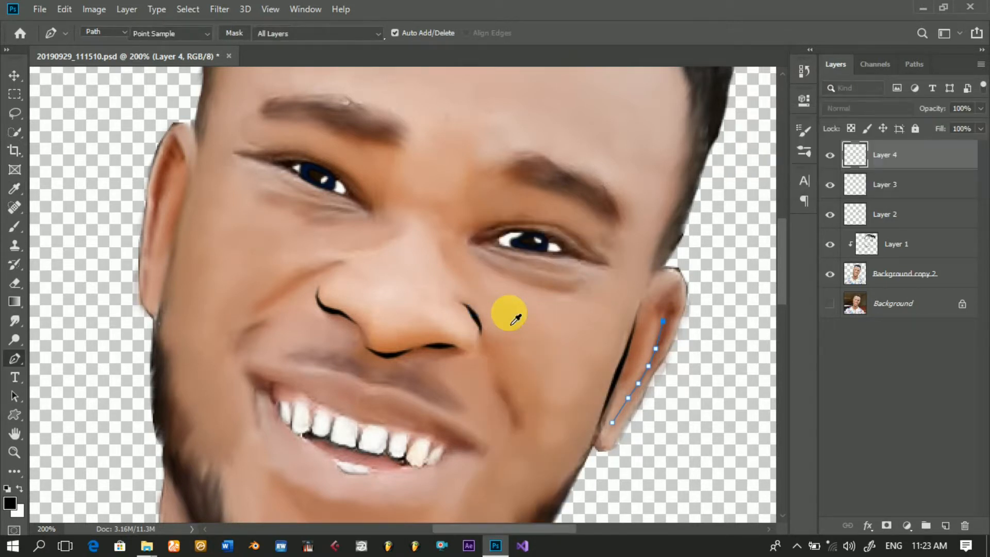
pyautogui.press('Return')
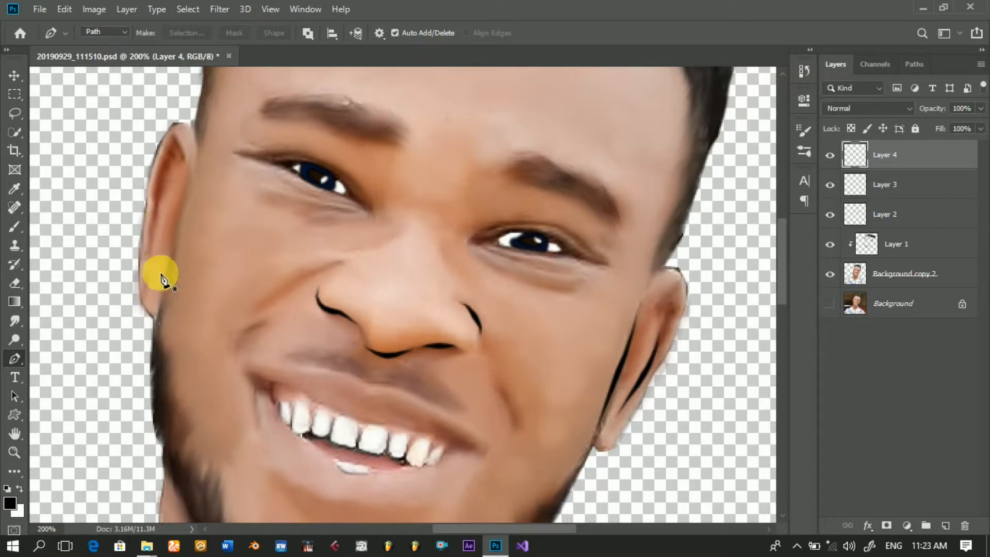
# Step: Draw a Pen path up the edge between the left-side ear and the face and stroke it in black
pyautogui.click(172, 246)
pyautogui.click(177, 220)
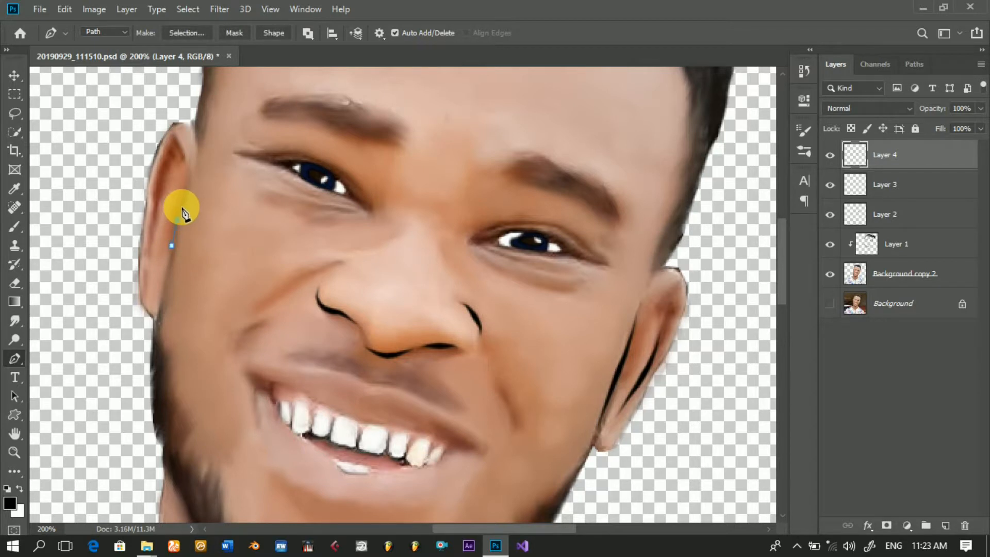
pyautogui.click(181, 207)
pyautogui.click(183, 191)
pyautogui.click(187, 178)
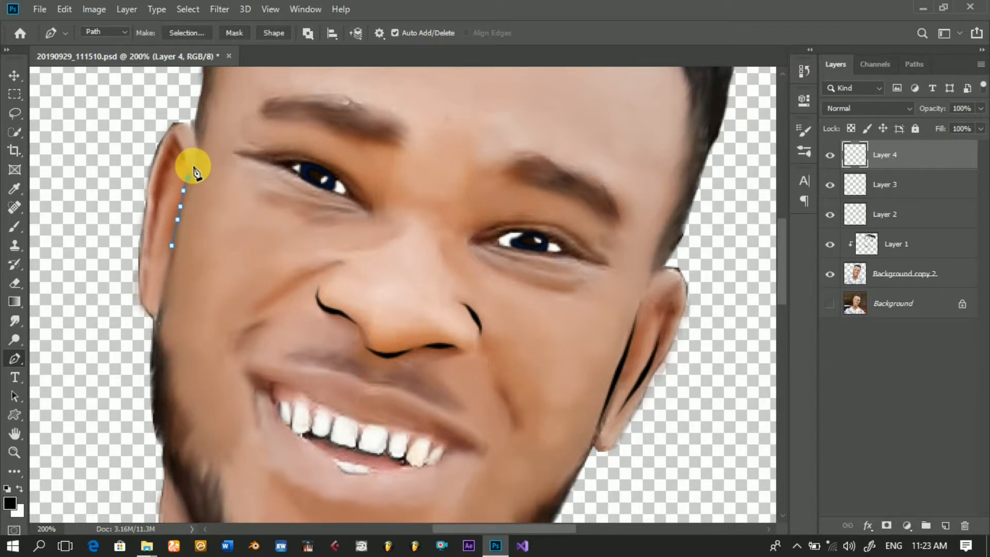
pyautogui.click(191, 168)
pyautogui.click(199, 149)
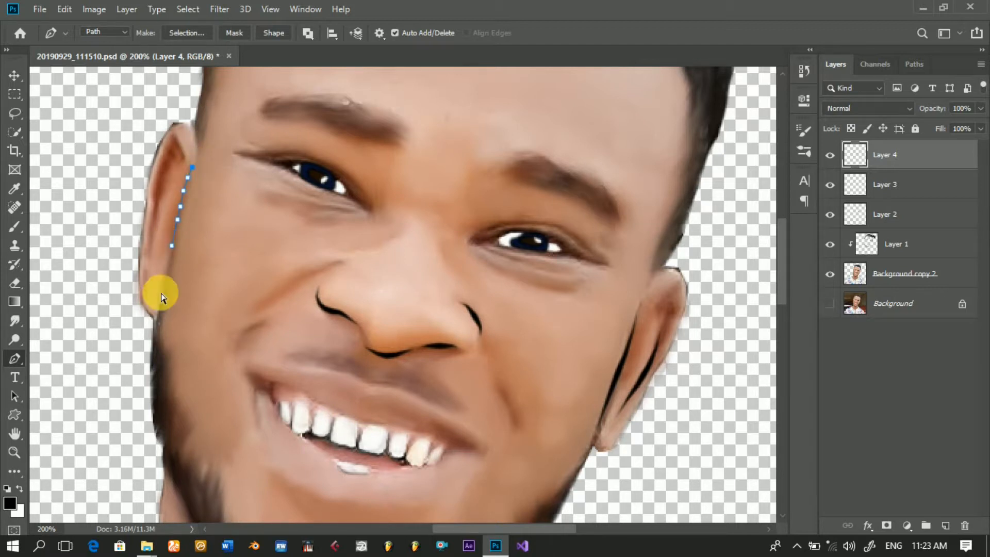
pyautogui.click(193, 166)
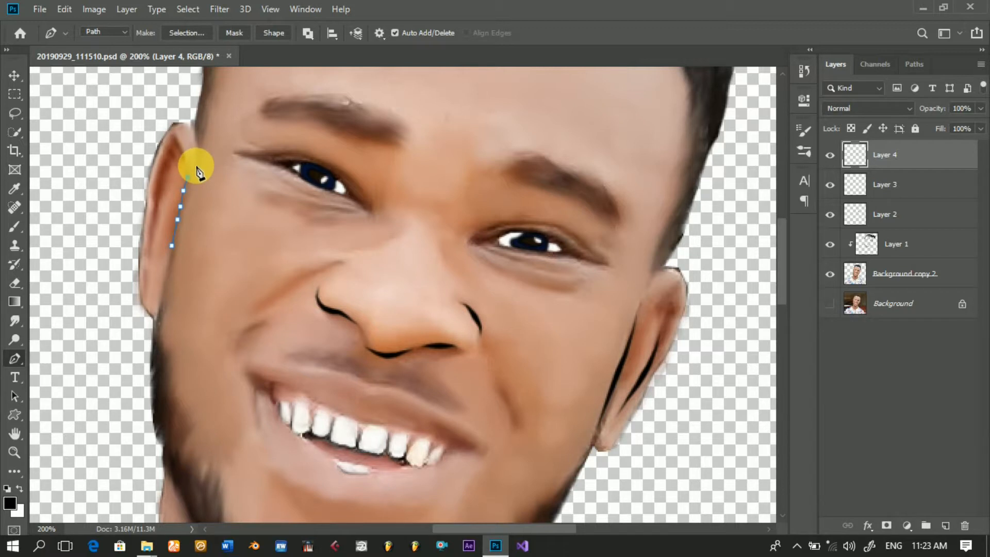
pyautogui.rightClick(205, 138)
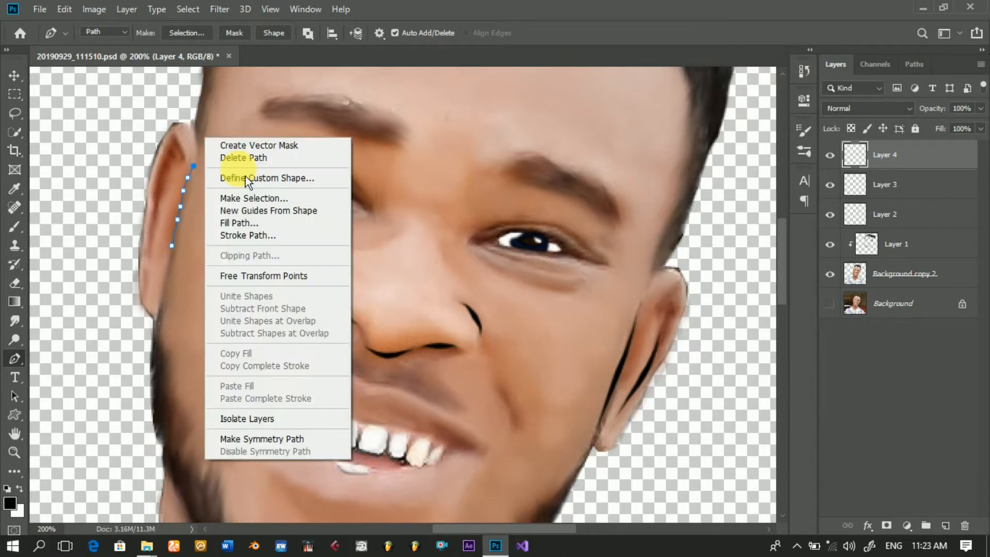
pyautogui.click(249, 236)
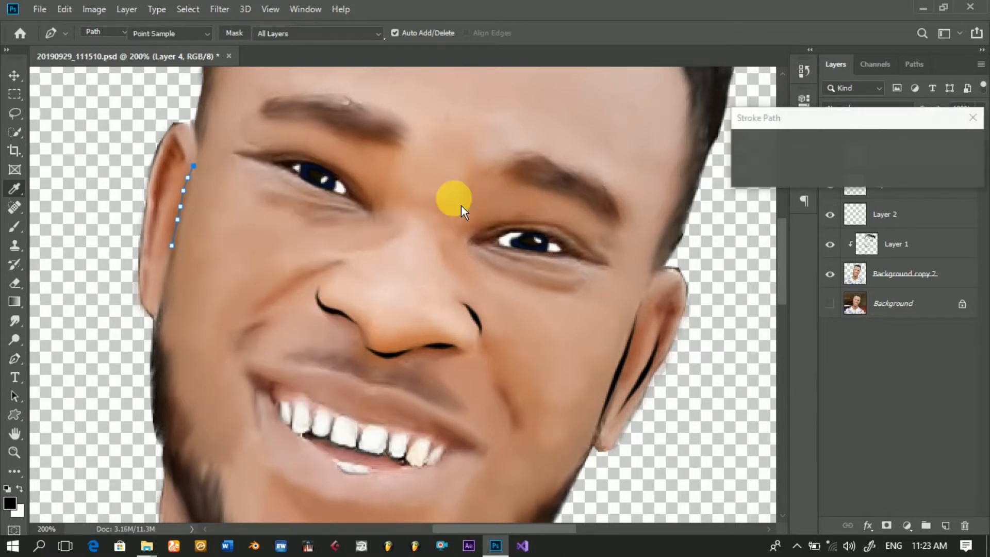
pyautogui.click(954, 146)
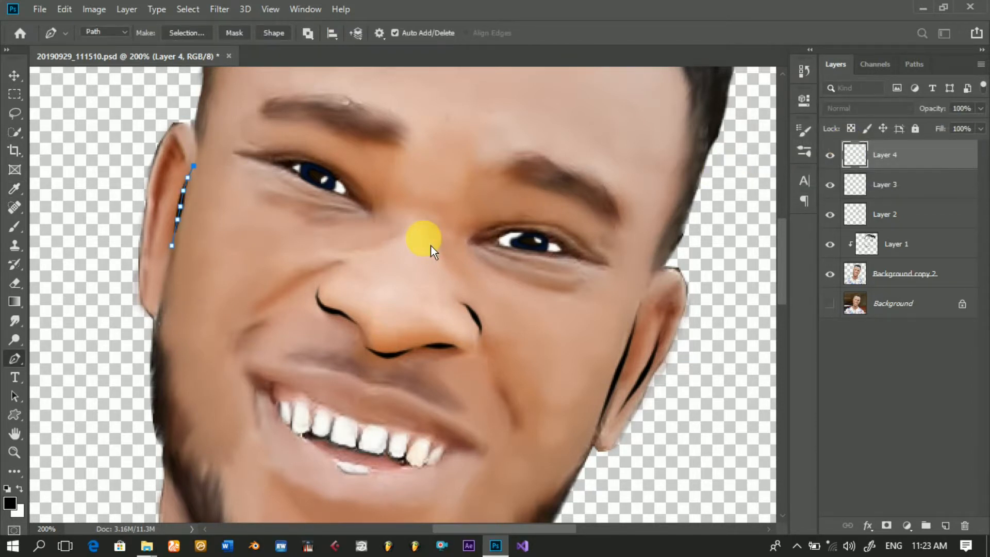
pyautogui.press('Escape')
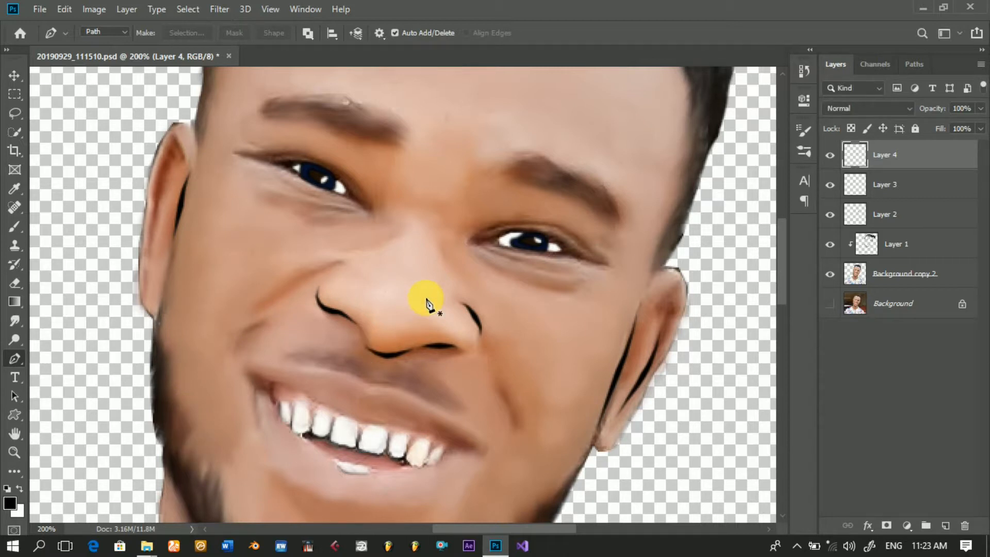
# Step: Draw a short Pen path along the left-side eye's lower lid from the inner corner and stroke it in black
pyautogui.click(361, 206)
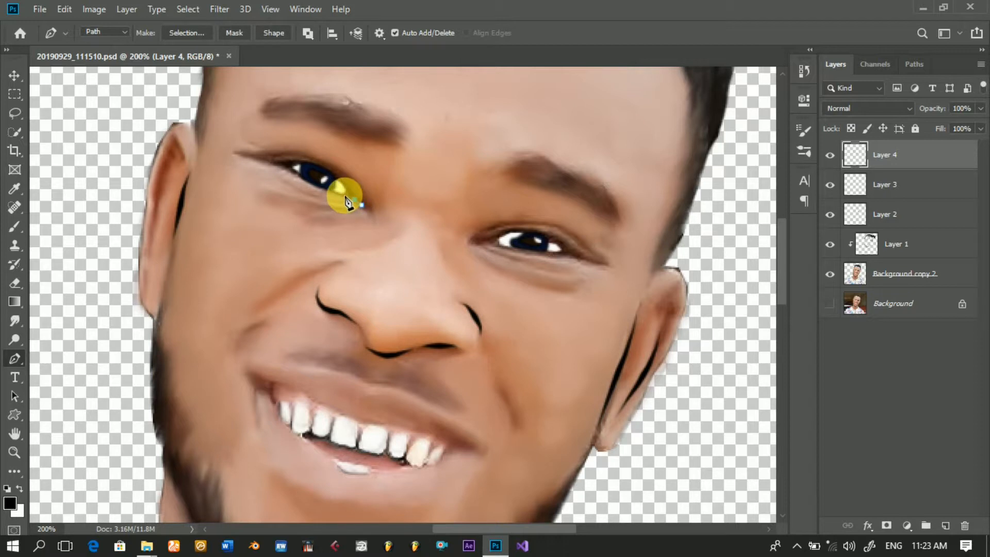
pyautogui.rightClick(423, 149)
pyautogui.click(477, 247)
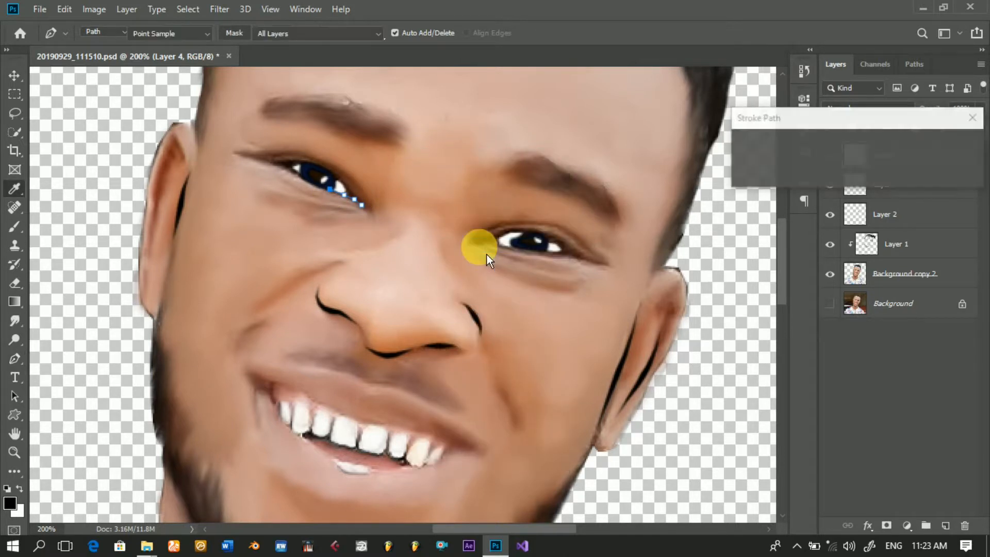
pyautogui.press('Return')
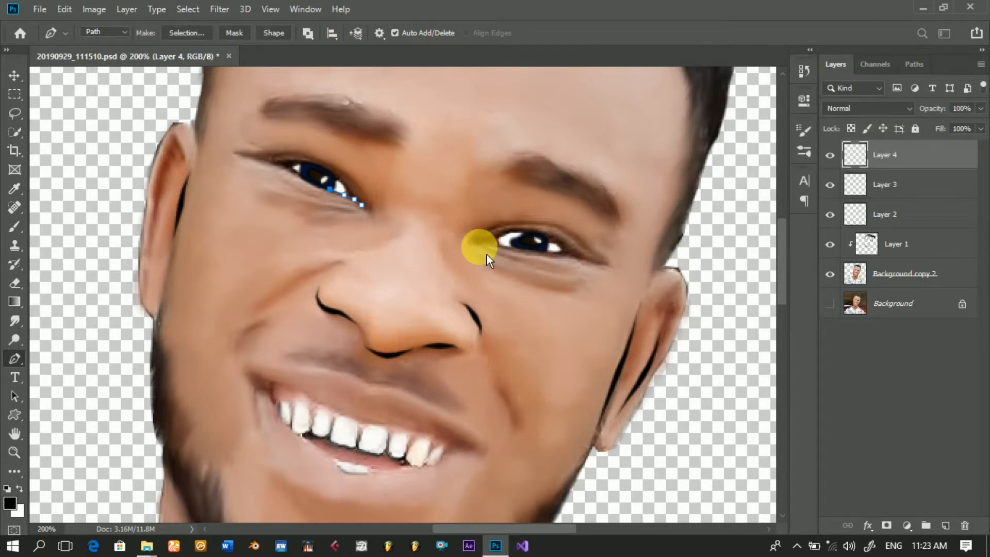
pyautogui.press('Return')
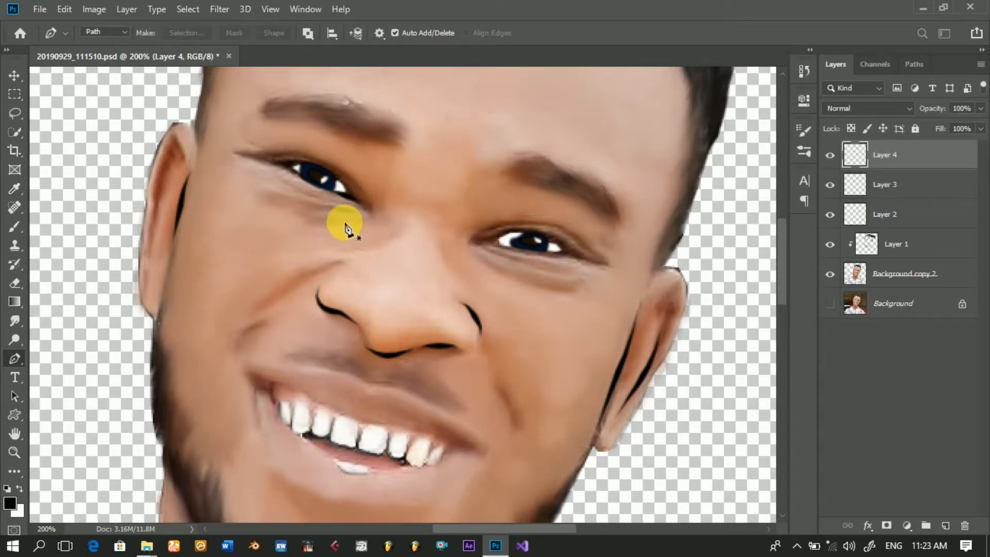
# Step: Draw a Pen path around the outer corner of the left-side eye onto its upper lid and stroke it in black
pyautogui.click(293, 171)
pyautogui.click(284, 166)
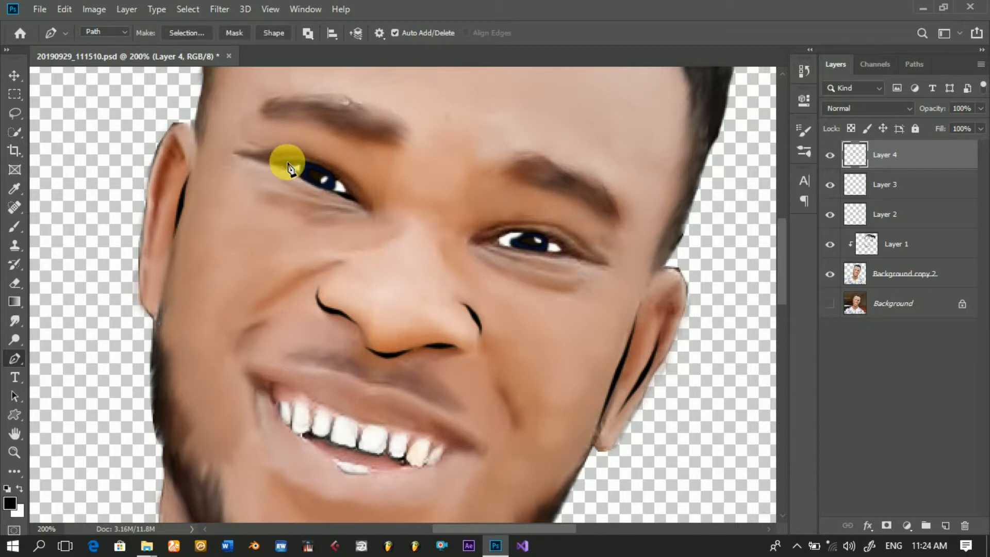
pyautogui.click(290, 159)
pyautogui.click(301, 161)
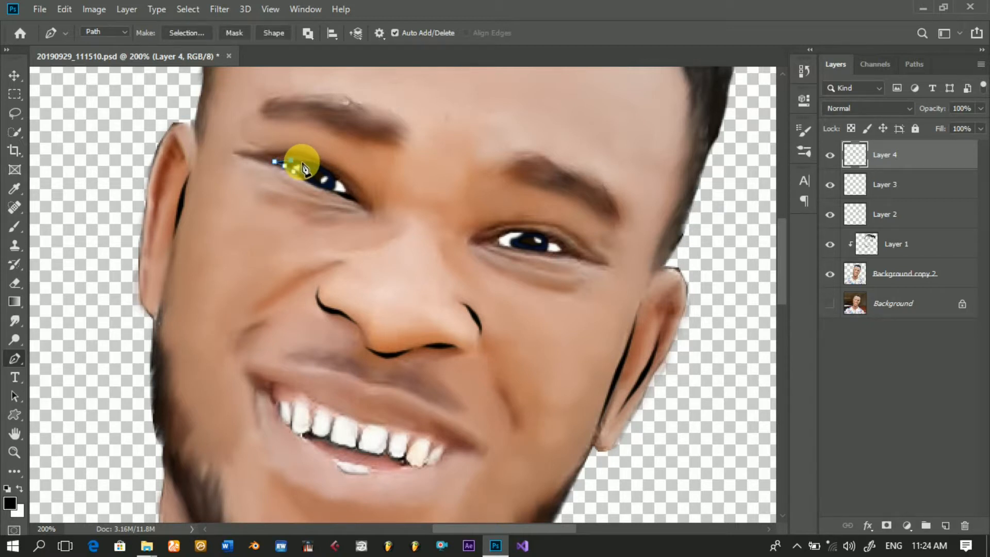
pyautogui.rightClick(384, 164)
pyautogui.click(419, 264)
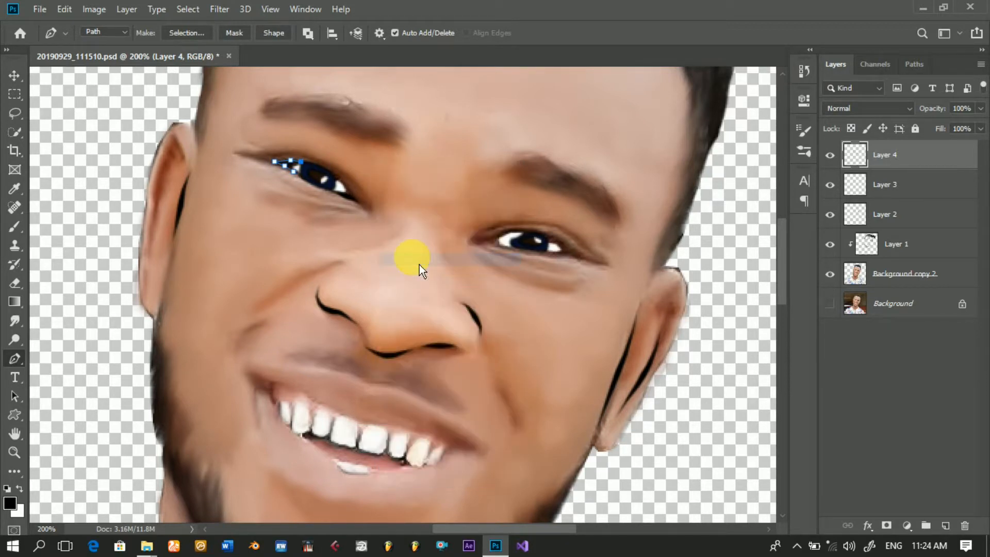
pyautogui.press('Return')
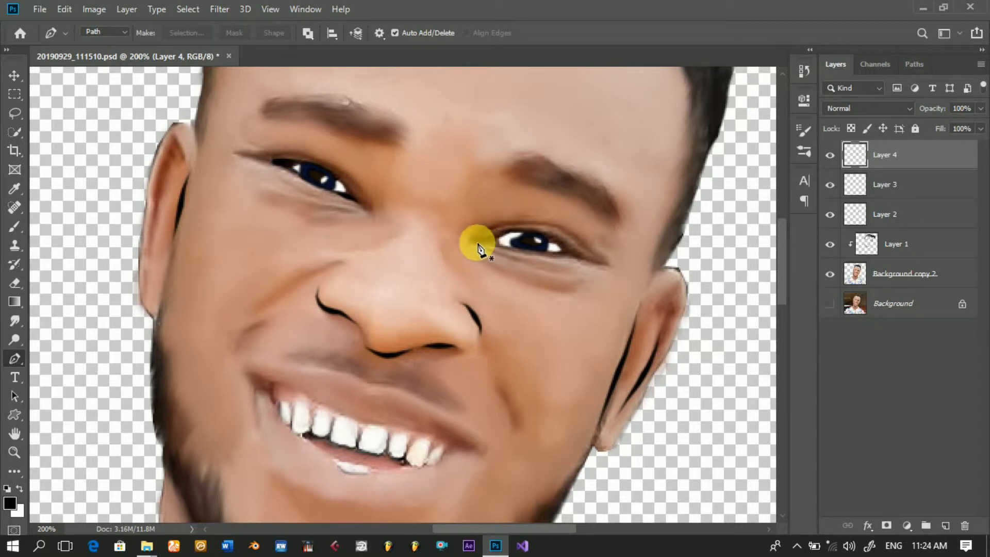
# Step: Draw a Pen path along the right-side eye's upper lid from the inner corner and stroke it with the black Brush and Simulate Pressure
pyautogui.moveTo(475, 241); pyautogui.dragTo(534, 233)
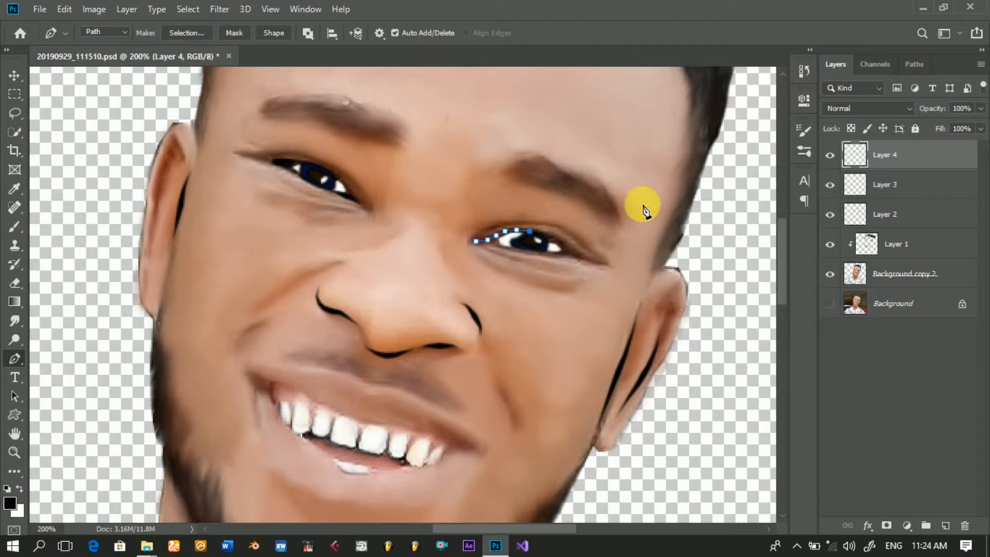
pyautogui.rightClick(647, 202)
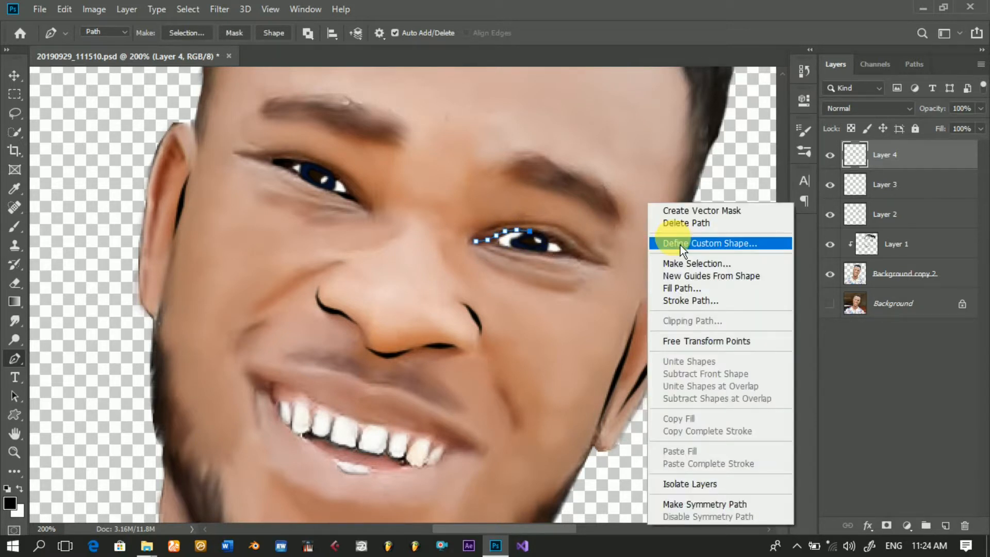
pyautogui.click(684, 303)
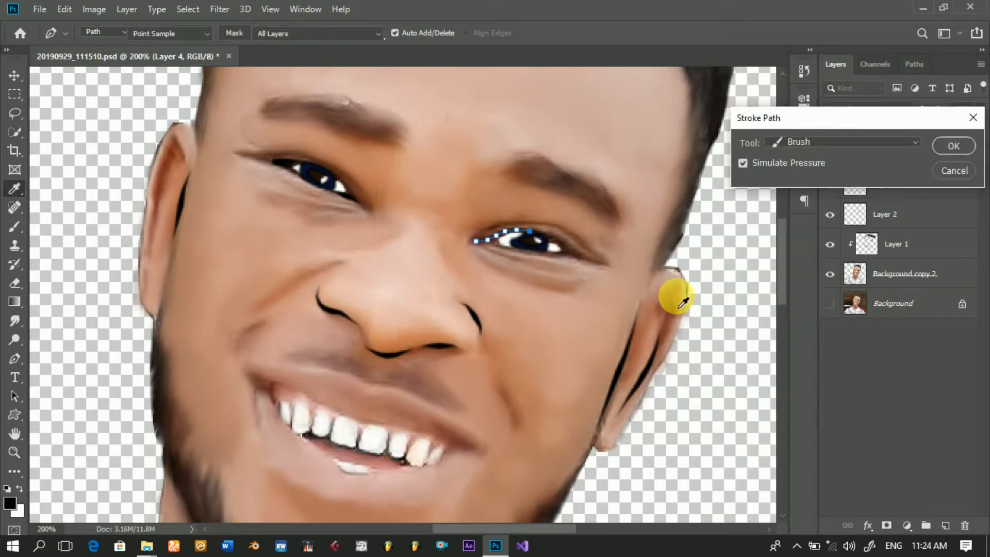
pyautogui.press('Return')
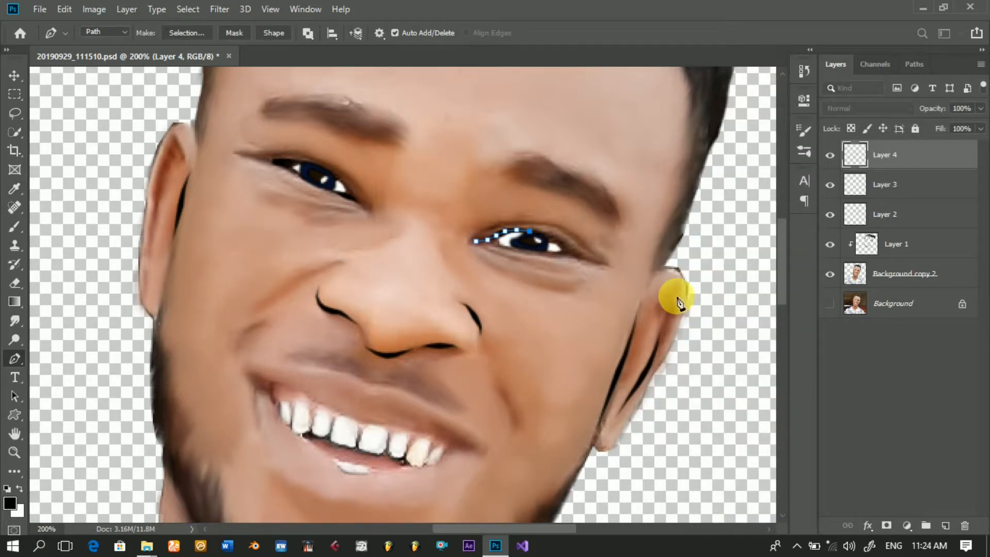
pyautogui.press('Return')
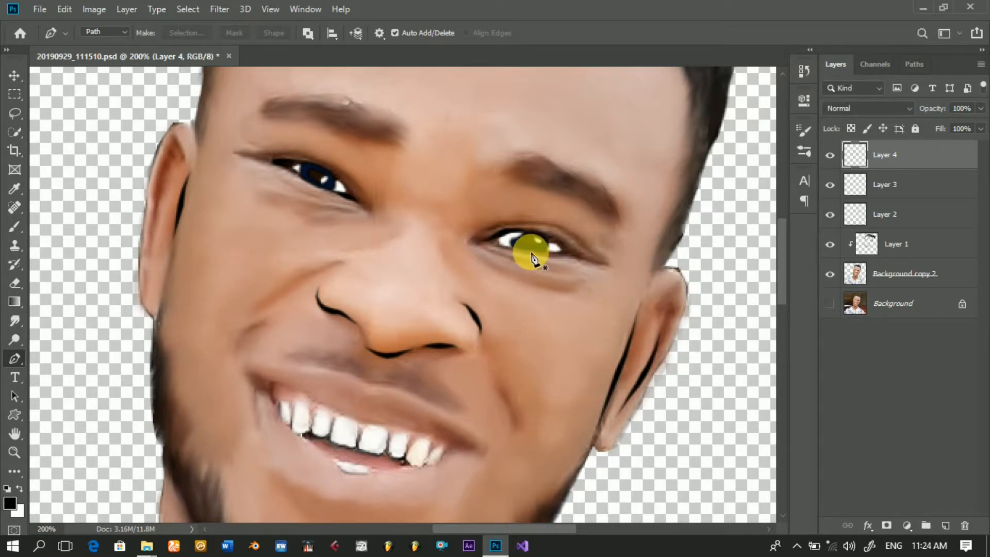
# Step: Draw a Pen path along the right-side eye's lower lid to the outer corner and stroke it in black
pyautogui.click(530, 250)
pyautogui.click(544, 251)
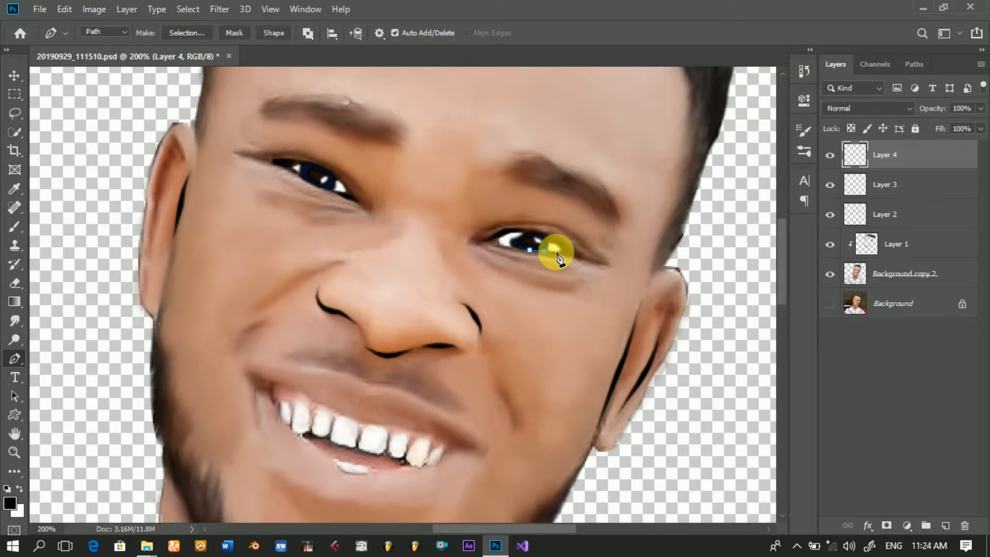
pyautogui.click(556, 251)
pyautogui.click(563, 250)
pyautogui.click(570, 253)
pyautogui.click(578, 257)
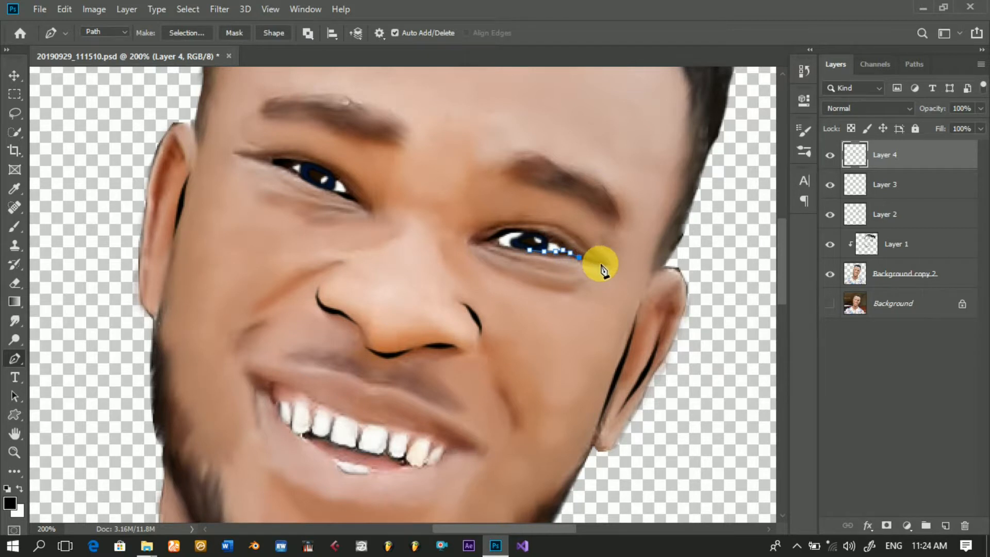
pyautogui.click(601, 264)
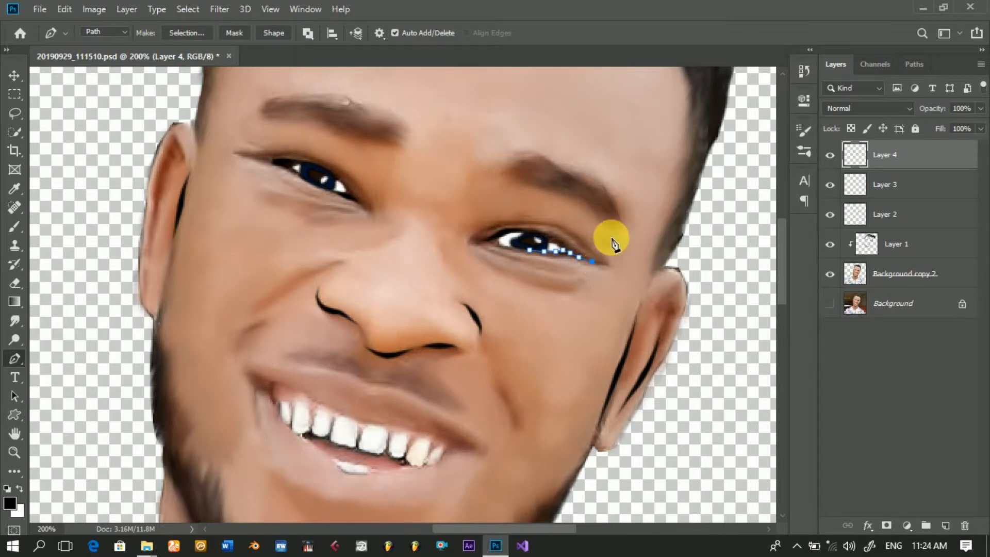
pyautogui.rightClick(621, 212)
pyautogui.click(657, 311)
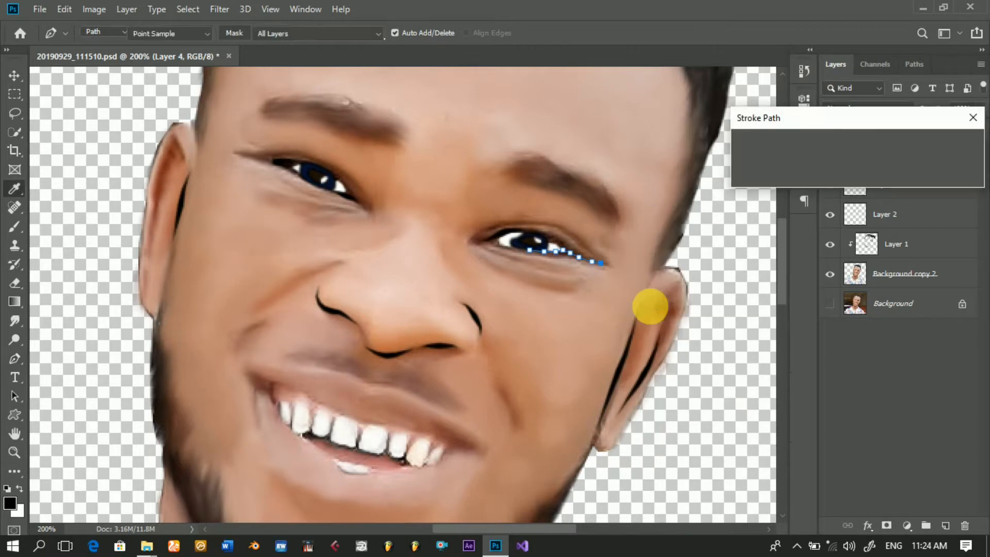
pyautogui.press('Return')
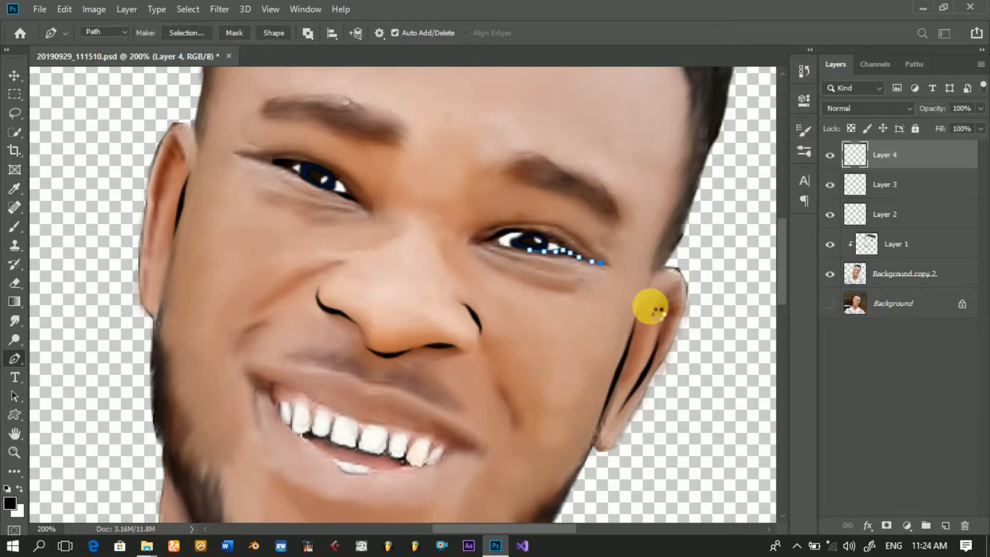
pyautogui.press('Return')
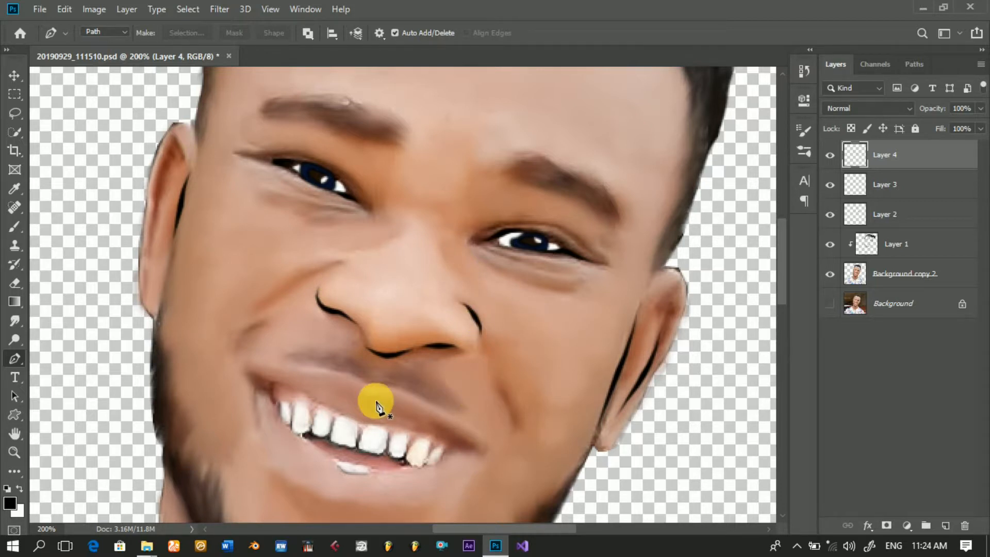
pyautogui.scroll(-10, 440, 412)
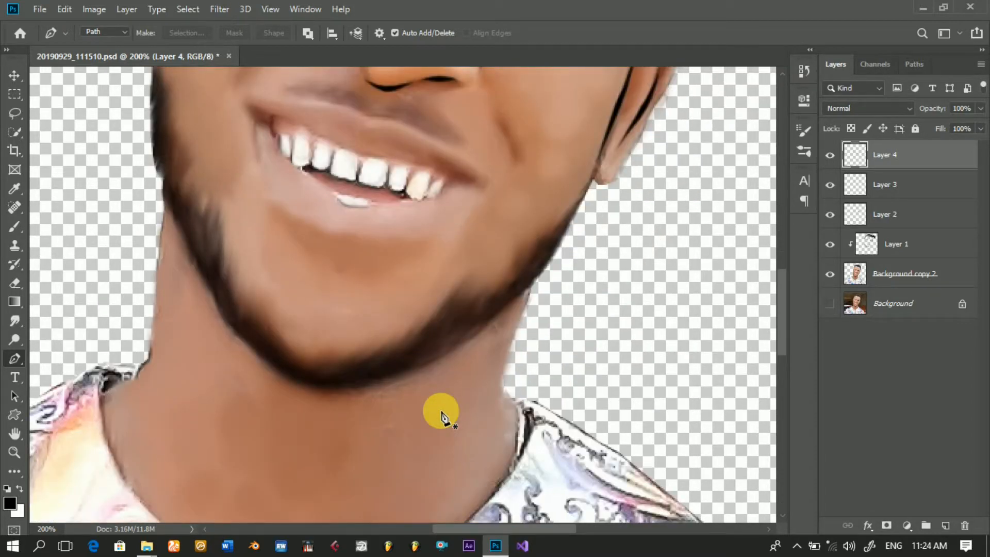
pyautogui.scroll(3, 441, 413)
pyautogui.scroll(-3, 441, 412)
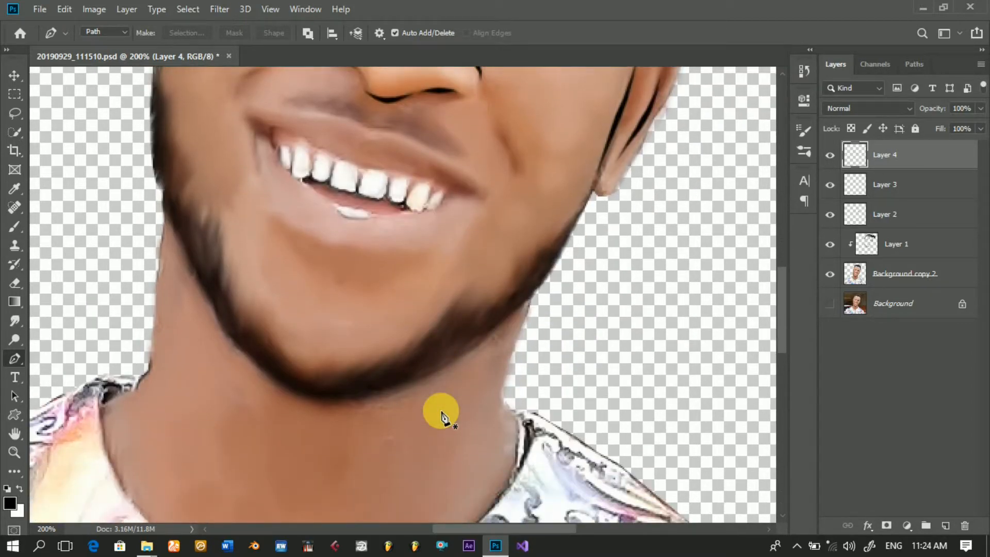
pyautogui.scroll(2, 440, 412)
pyautogui.scroll(7, 441, 413)
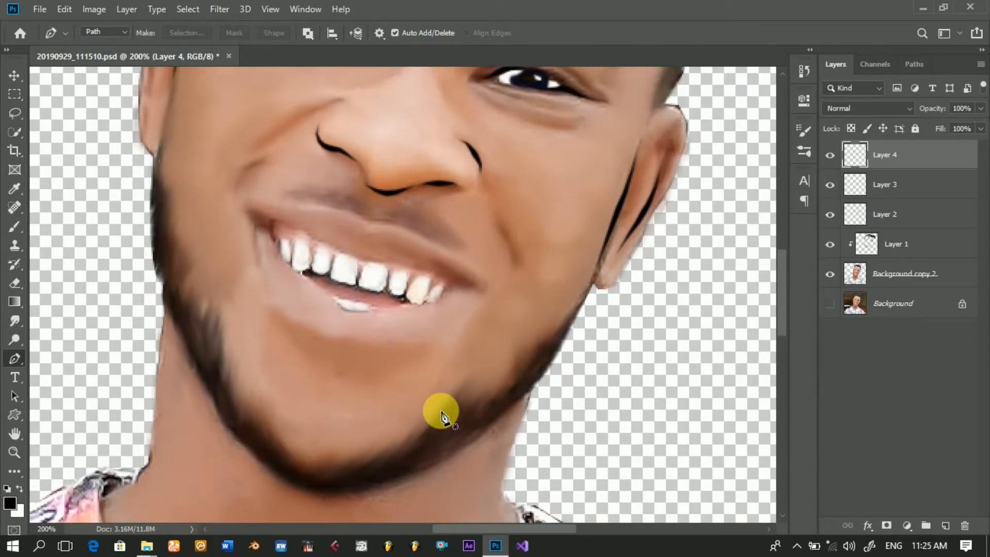
pyautogui.scroll(4, 442, 416)
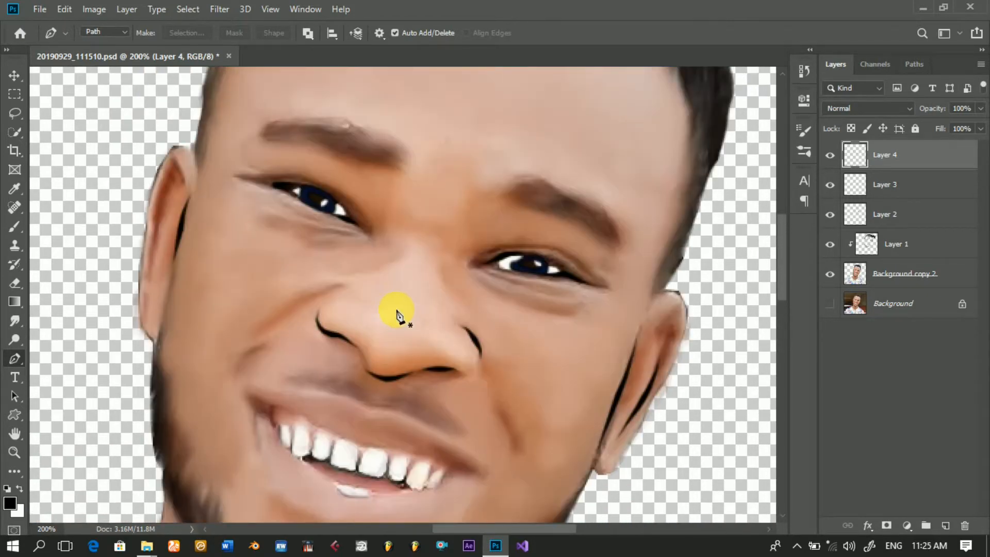
# Step: Lower the Brush tool's opacity to 37% and its flow to 78%
pyautogui.click(19, 230)
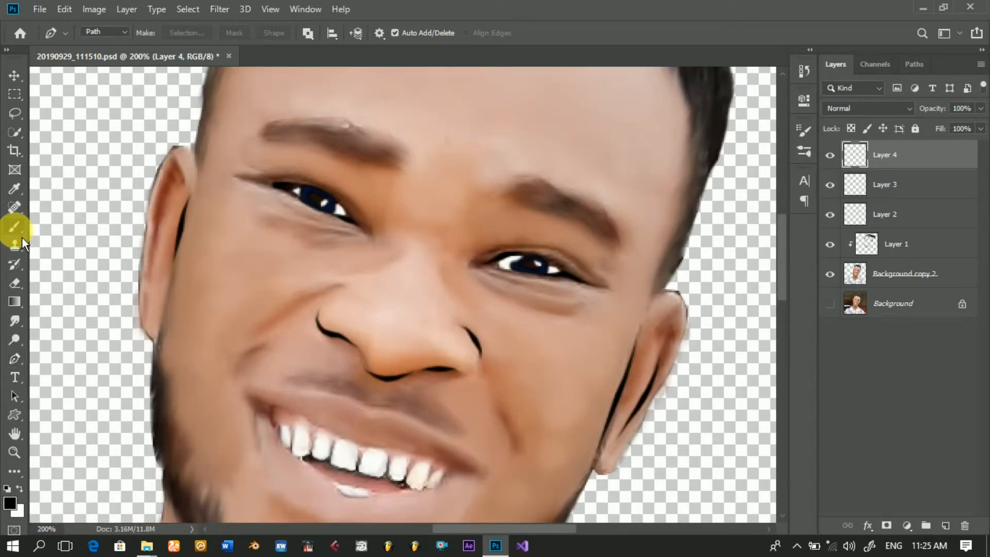
pyautogui.click(309, 33)
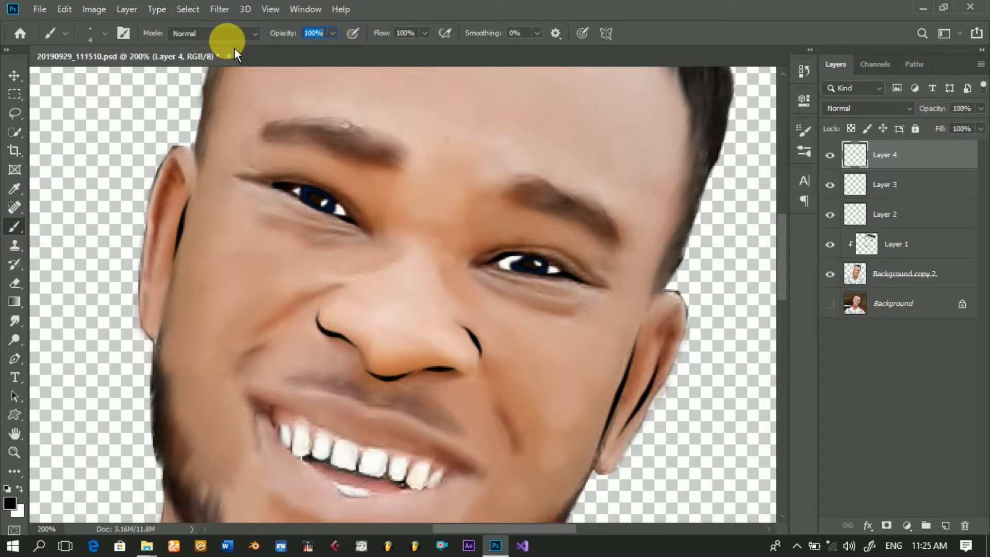
pyautogui.moveTo(277, 33); pyautogui.dragTo(247, 36)
pyautogui.moveTo(385, 35); pyautogui.dragTo(368, 37)
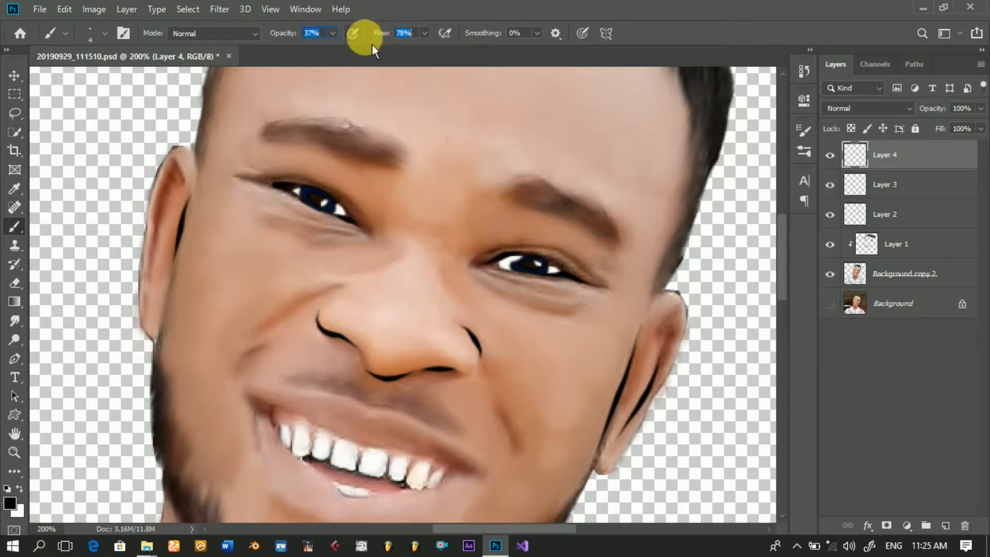
# Step: Draw a curved Pen path along the crease above the right-side eye and stroke it with the softened black brush
pyautogui.click(21, 363)
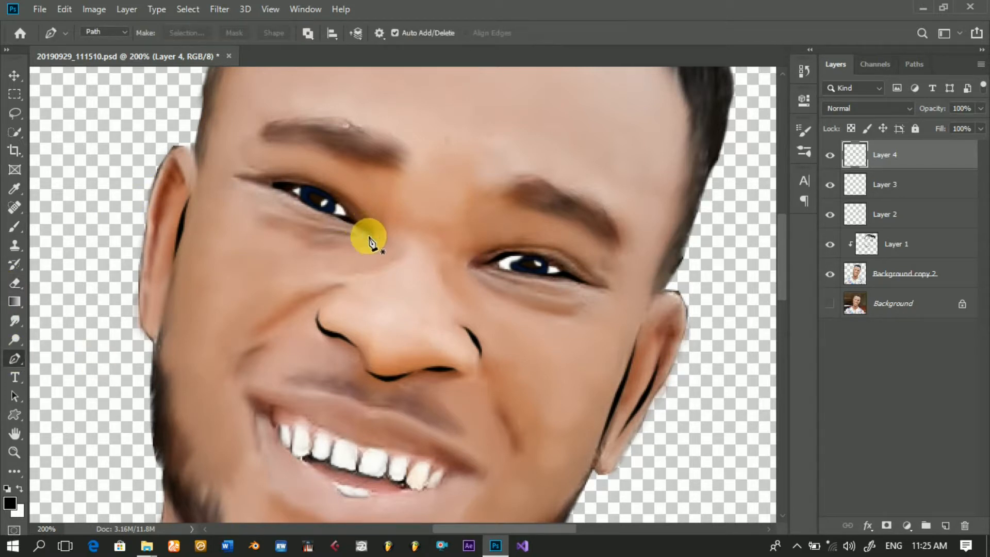
pyautogui.click(481, 256)
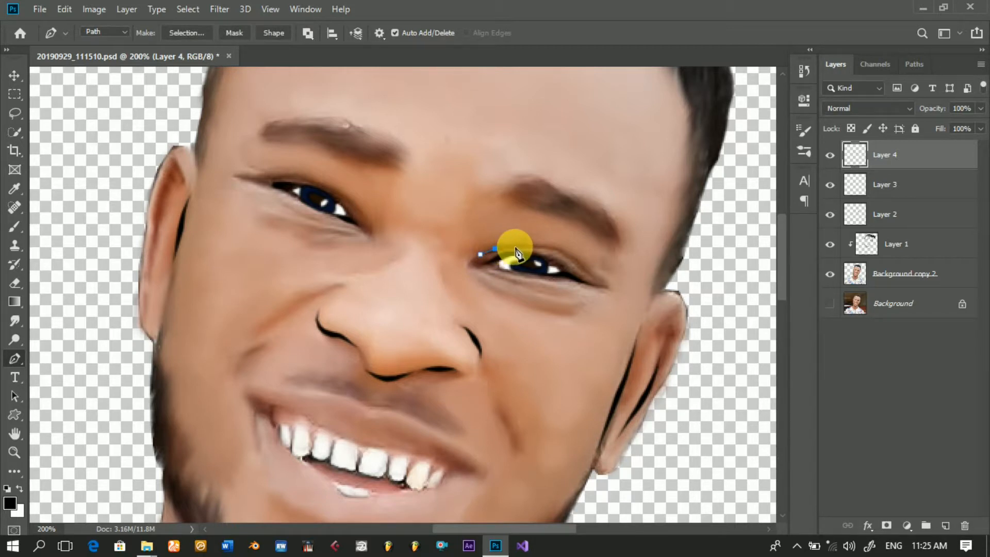
pyautogui.click(515, 247)
pyautogui.click(534, 246)
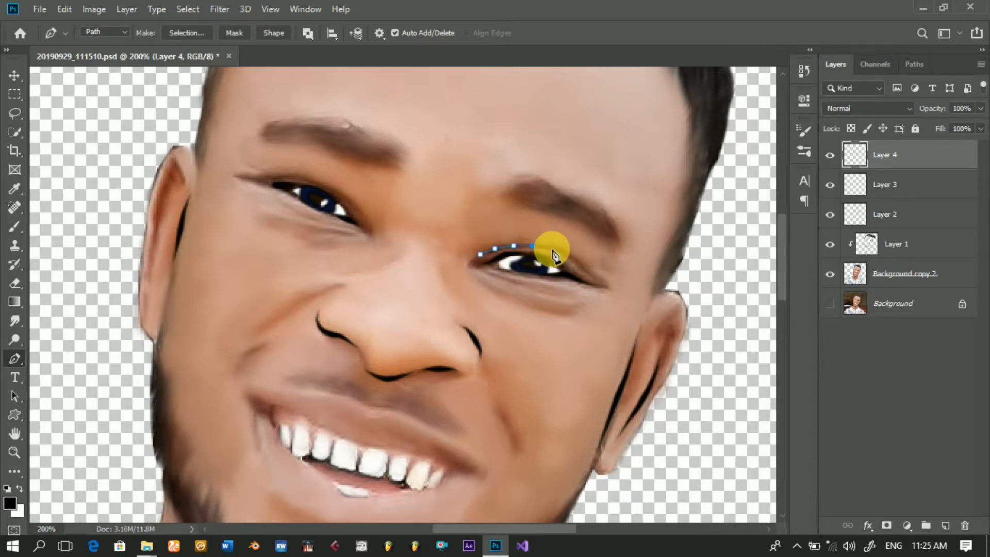
pyautogui.click(564, 252)
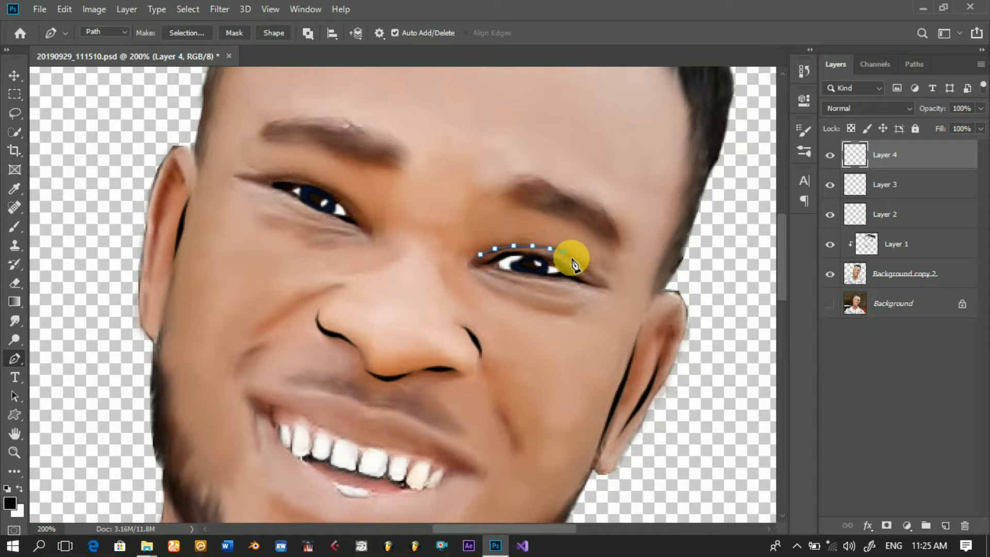
pyautogui.click(583, 266)
pyautogui.rightClick(614, 215)
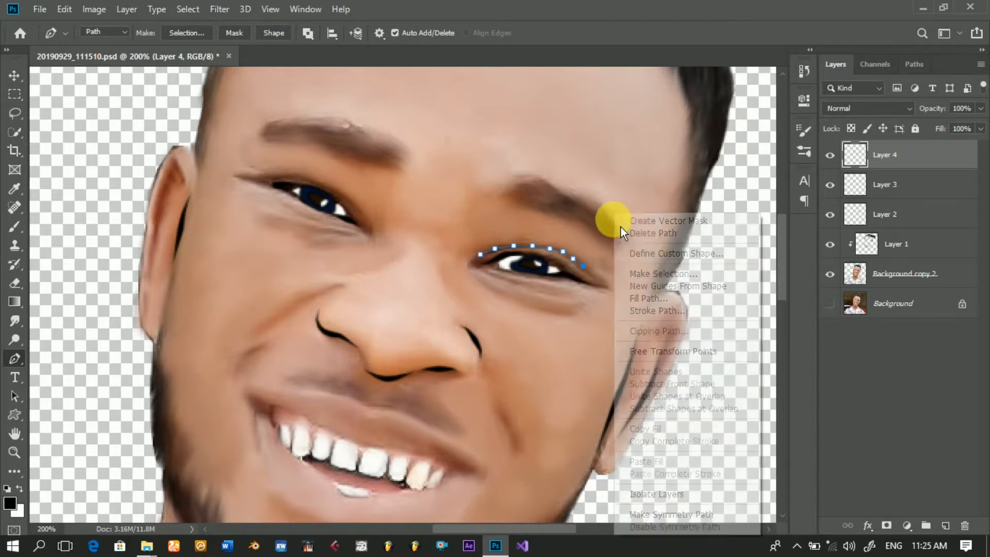
pyautogui.click(642, 315)
pyautogui.press('Return')
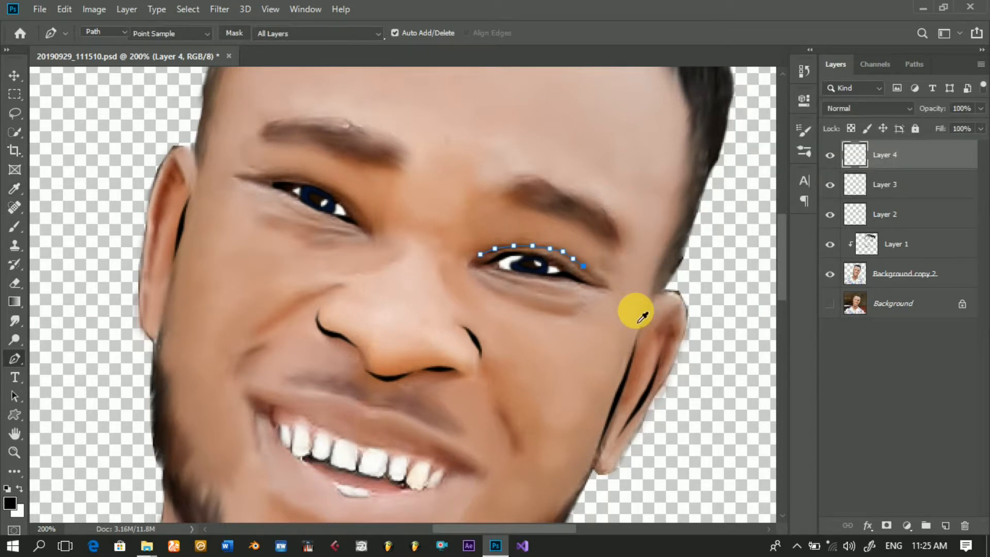
pyautogui.press('Return')
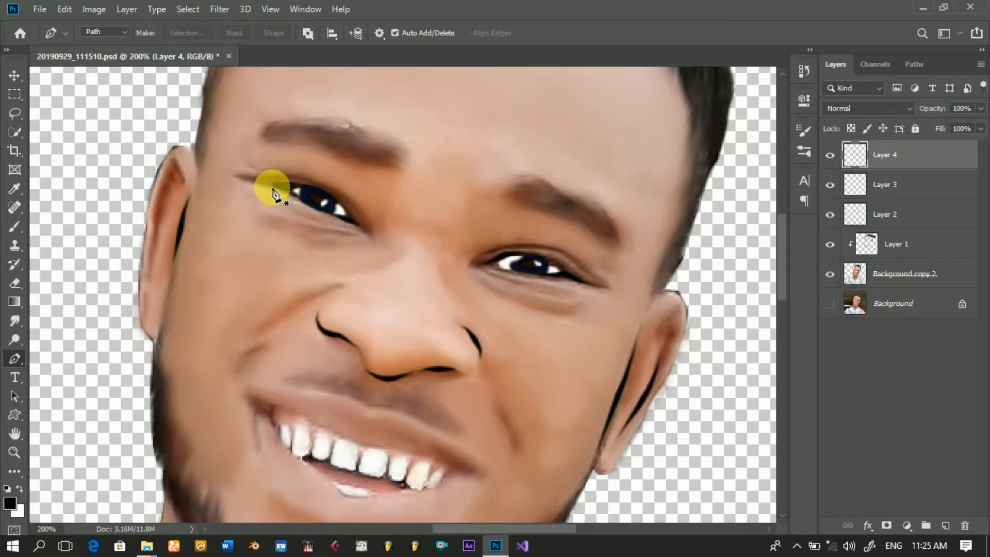
# Step: Draw a short Pen path around the left-side eye's outer corner into the crease above it and stroke it in faint black
pyautogui.moveTo(271, 186)
pyautogui.mouseDown()
pyautogui.moveTo(235, 176)
pyautogui.moveTo(270, 175)
pyautogui.mouseUp()
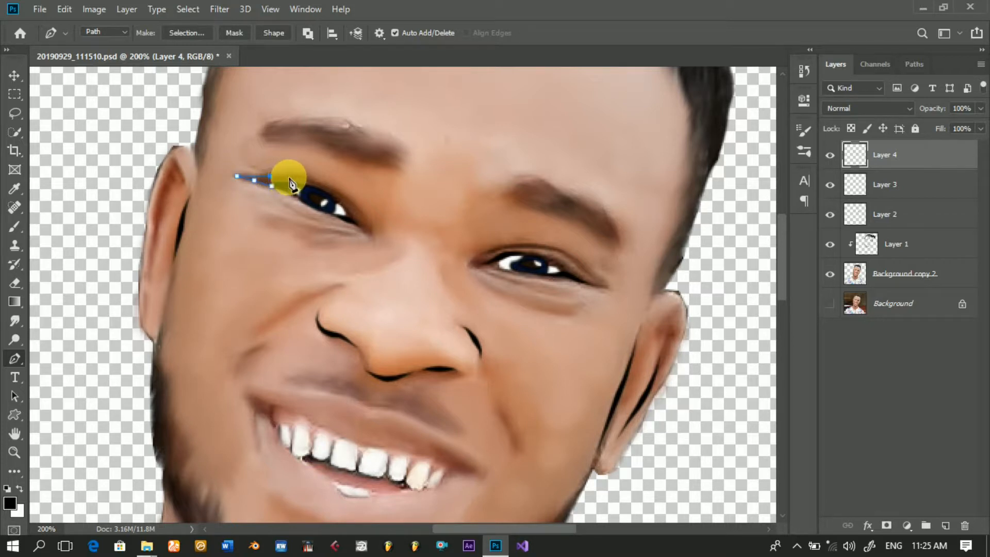
pyautogui.moveTo(294, 177); pyautogui.dragTo(298, 177)
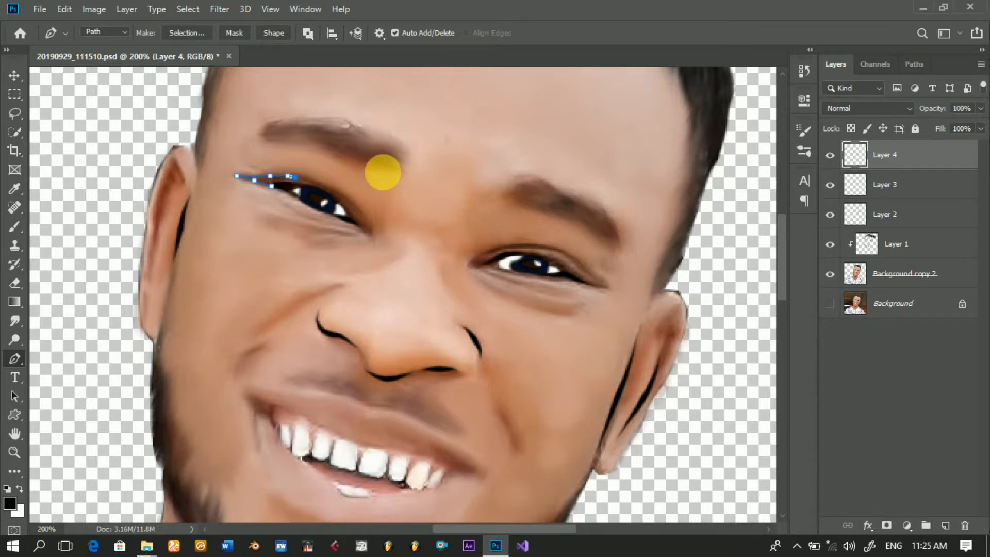
pyautogui.rightClick(383, 173)
pyautogui.click(430, 276)
pyautogui.press('Return')
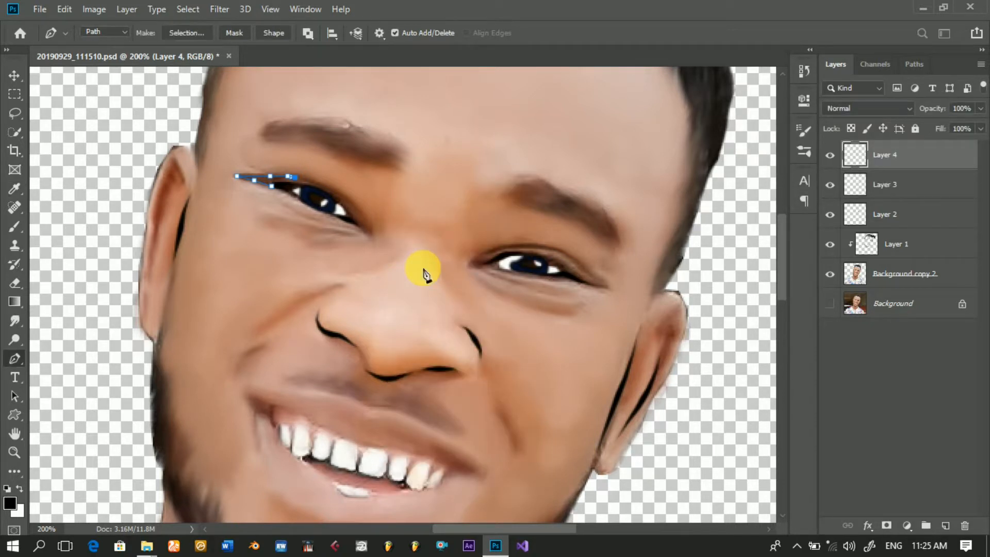
pyautogui.press('Return')
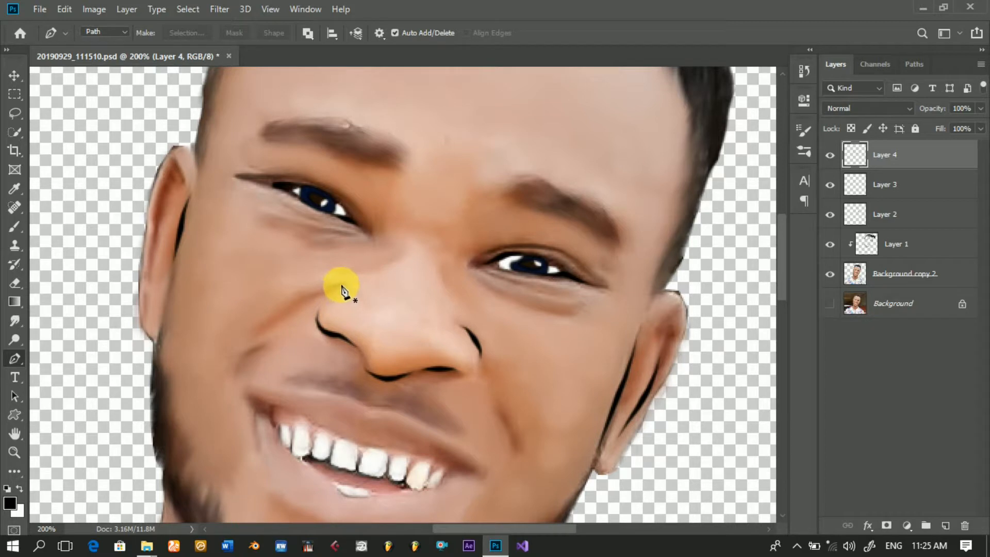
# Step: Draw a Pen path along the smile crease from beside the nose down the left-side cheek and stroke it in faint black
pyautogui.moveTo(334, 283); pyautogui.dragTo(313, 293)
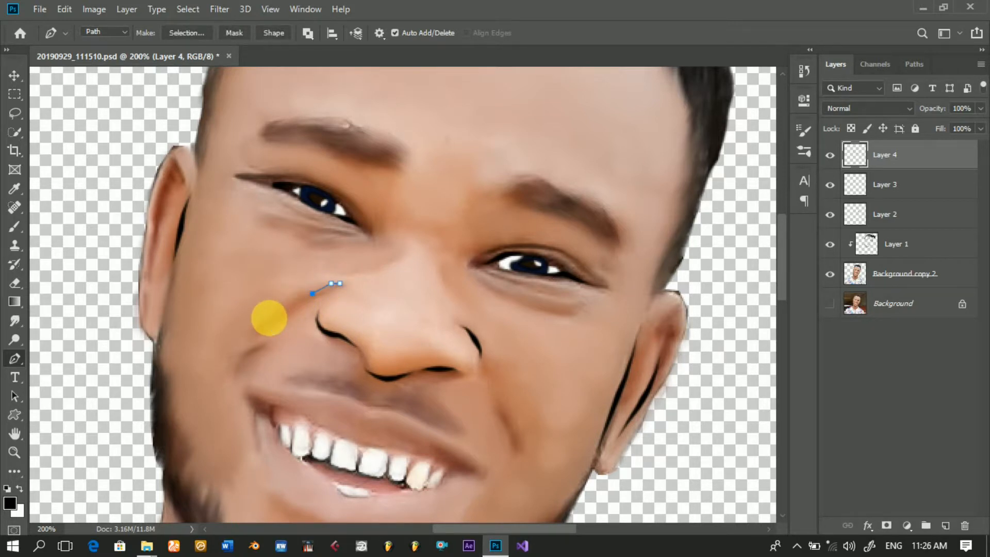
pyautogui.hotkey('ctrl', 'z')
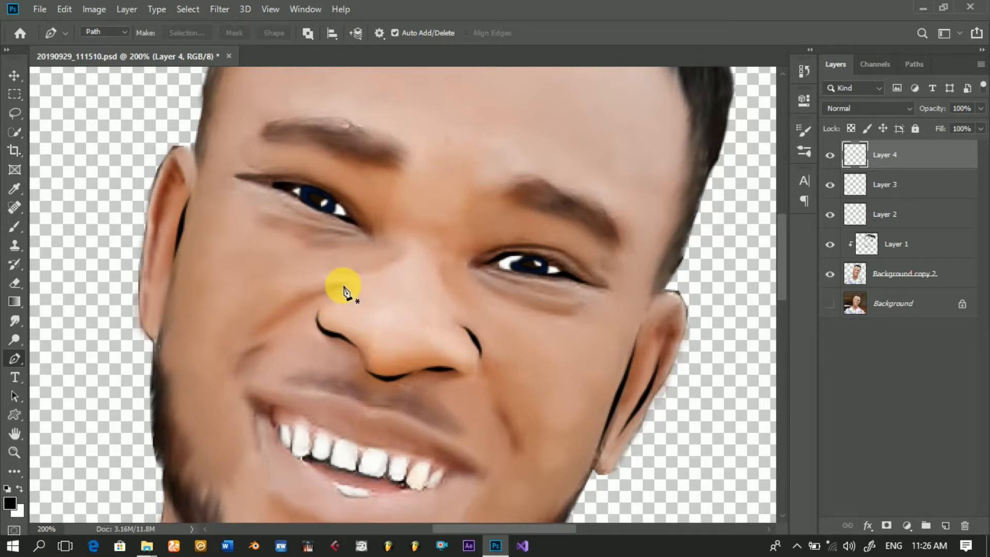
pyautogui.click(342, 285)
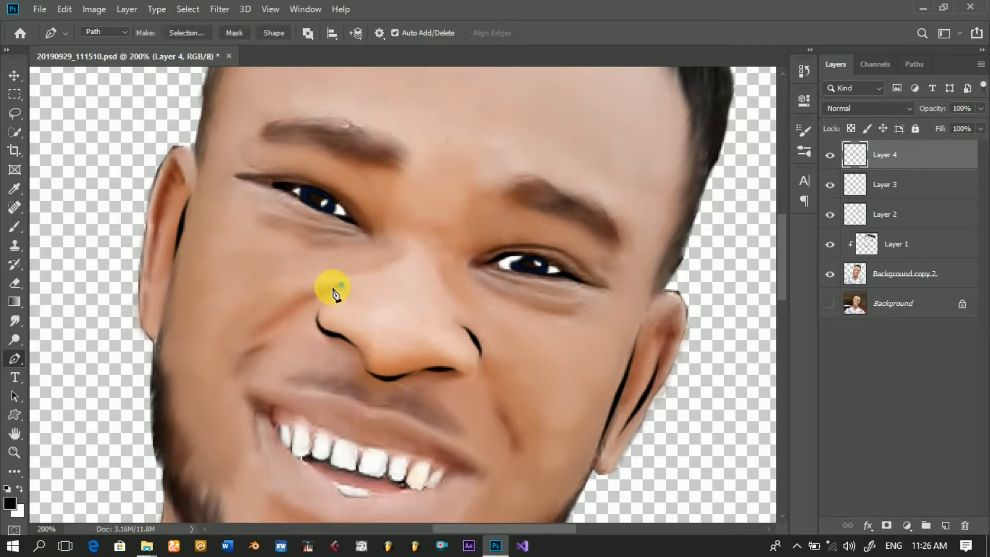
pyautogui.click(306, 298)
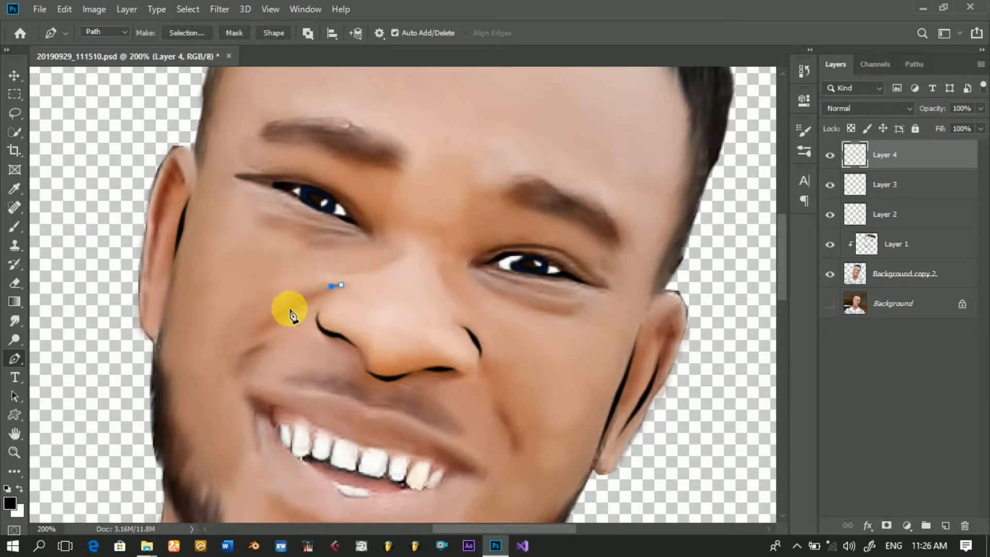
pyautogui.click(260, 325)
pyautogui.rightClick(311, 267)
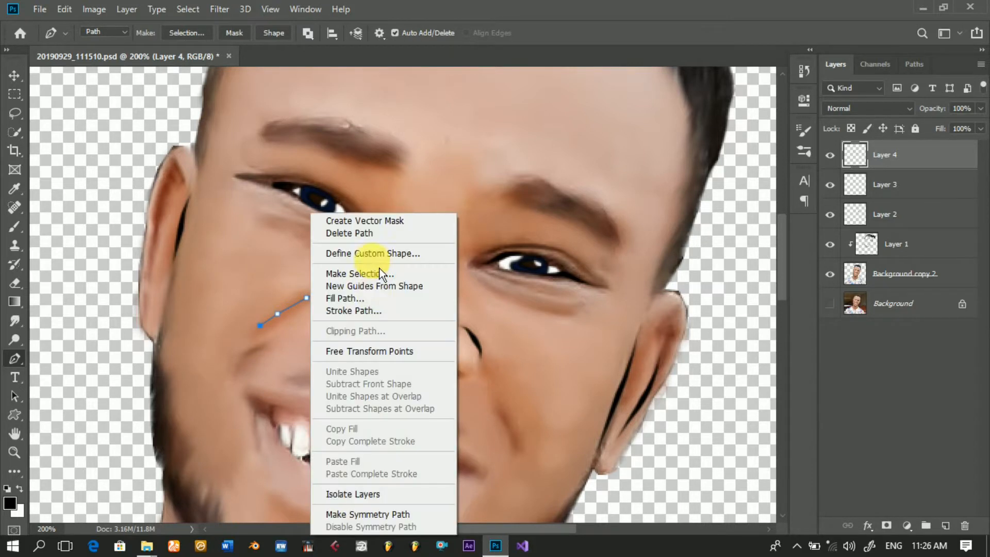
pyautogui.click(374, 311)
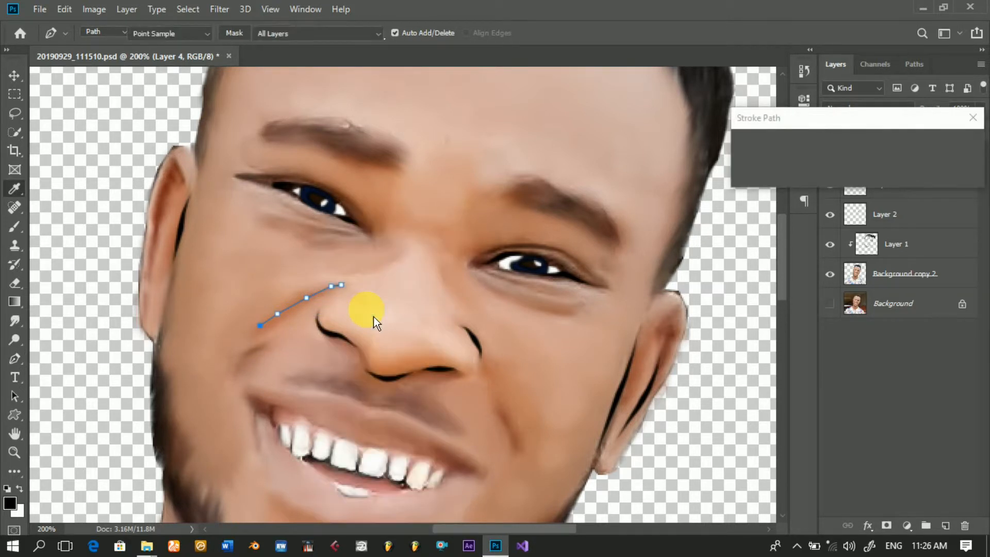
pyautogui.press('Return')
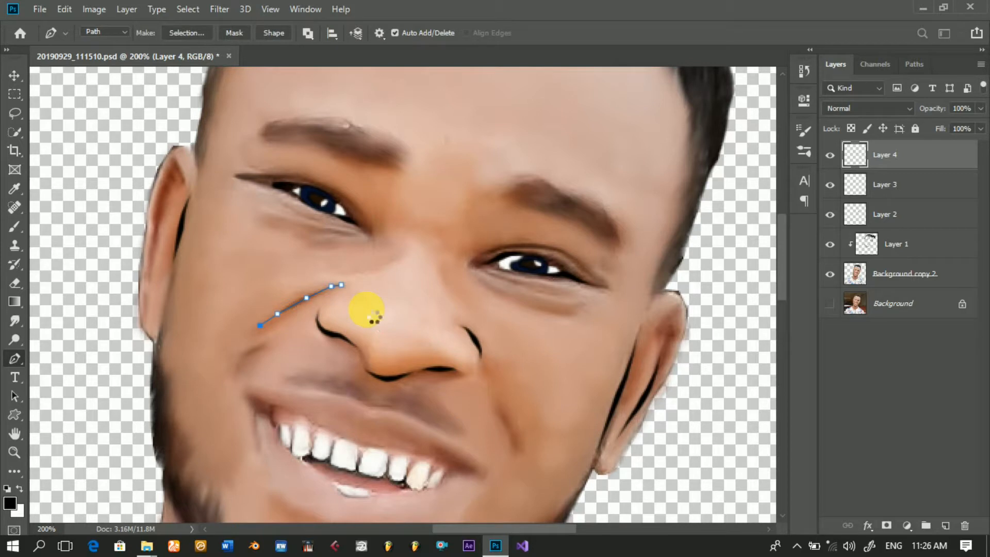
pyautogui.press('Return')
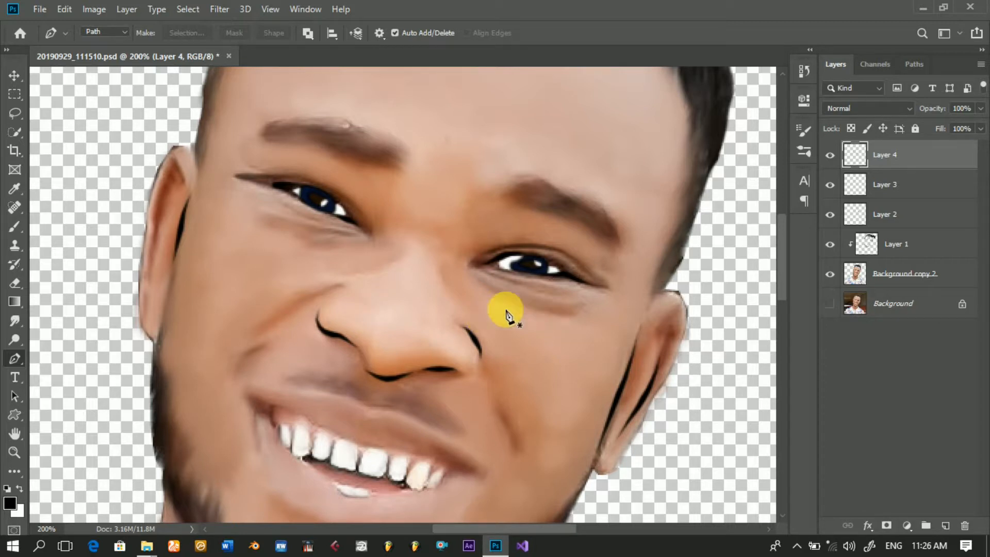
# Step: Draw a Pen path up the inside of the left-side ear's outer rim and stroke it in faint black
pyautogui.click(143, 313)
pyautogui.click(146, 294)
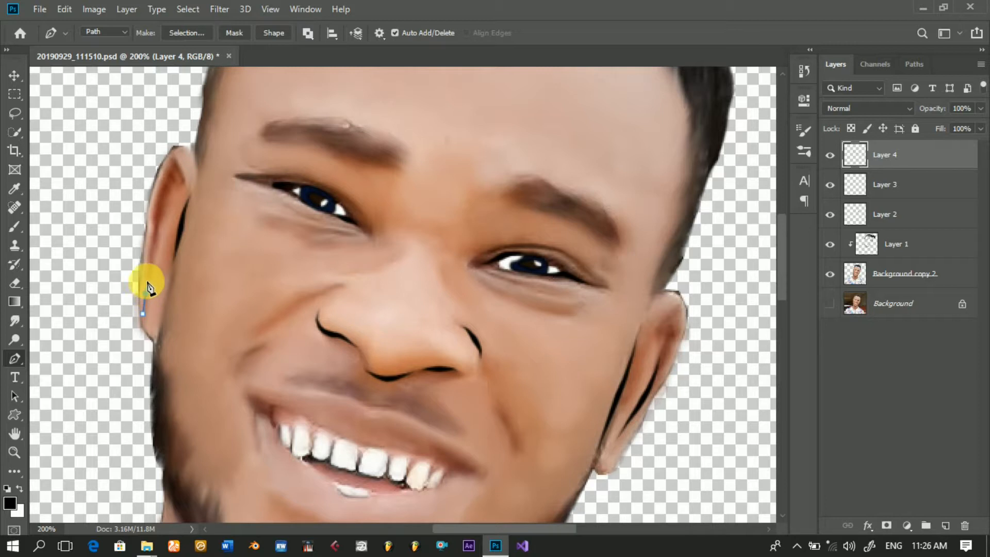
pyautogui.click(147, 266)
pyautogui.click(152, 235)
pyautogui.click(156, 223)
pyautogui.rightClick(159, 201)
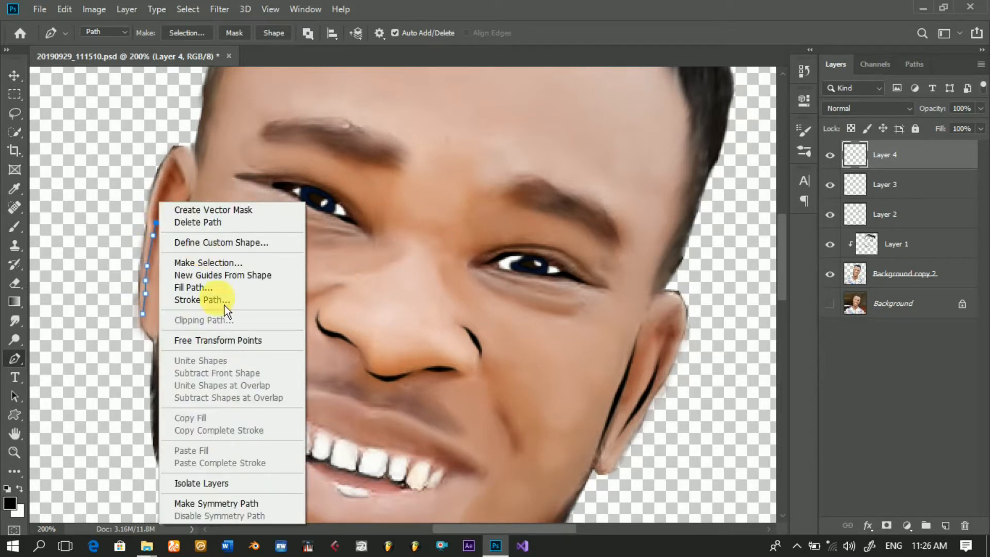
pyautogui.click(222, 304)
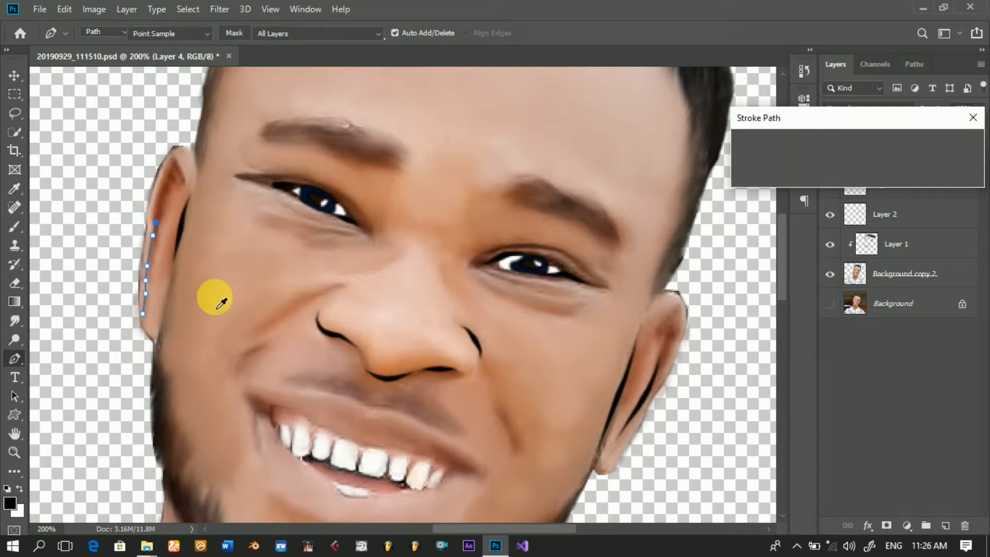
pyautogui.press('Return')
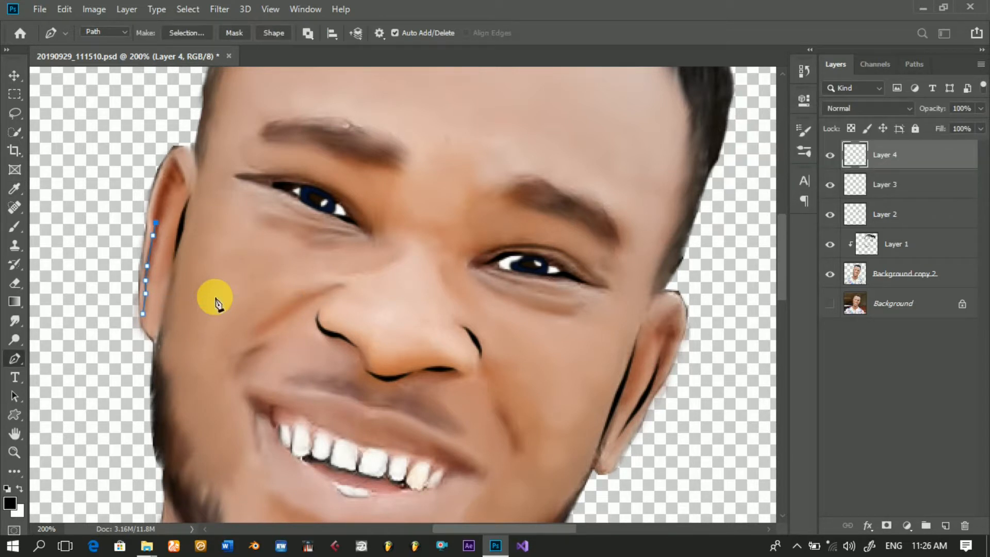
pyautogui.press('Return')
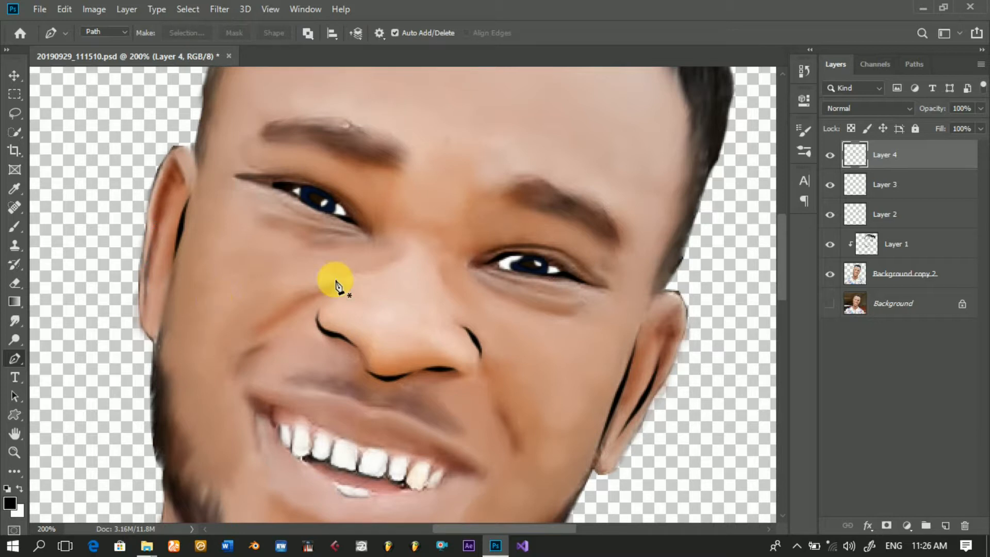
pyautogui.moveTo(790, 251)
pyautogui.mouseDown()
pyautogui.moveTo(787, 318)
pyautogui.moveTo(788, 249)
pyautogui.moveTo(787, 259)
pyautogui.mouseUp()
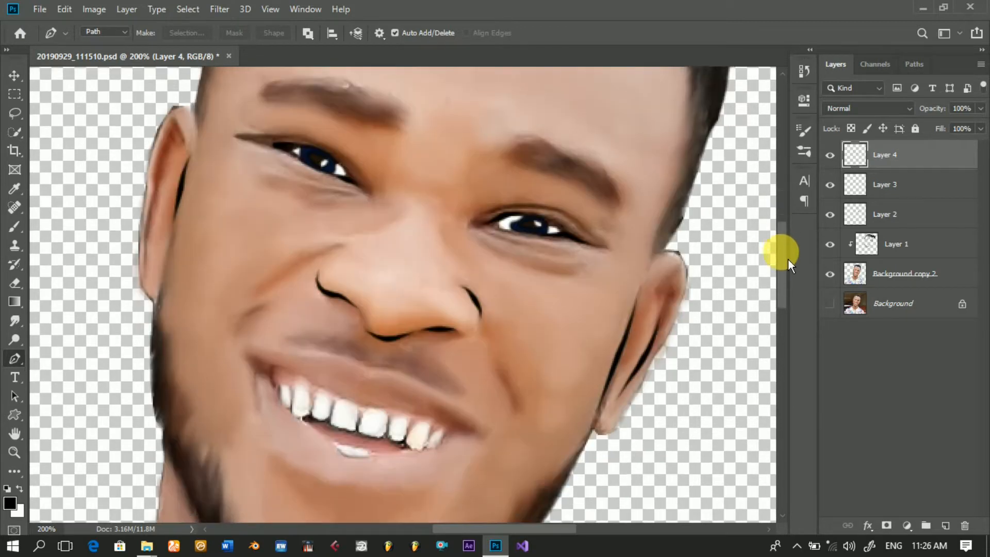
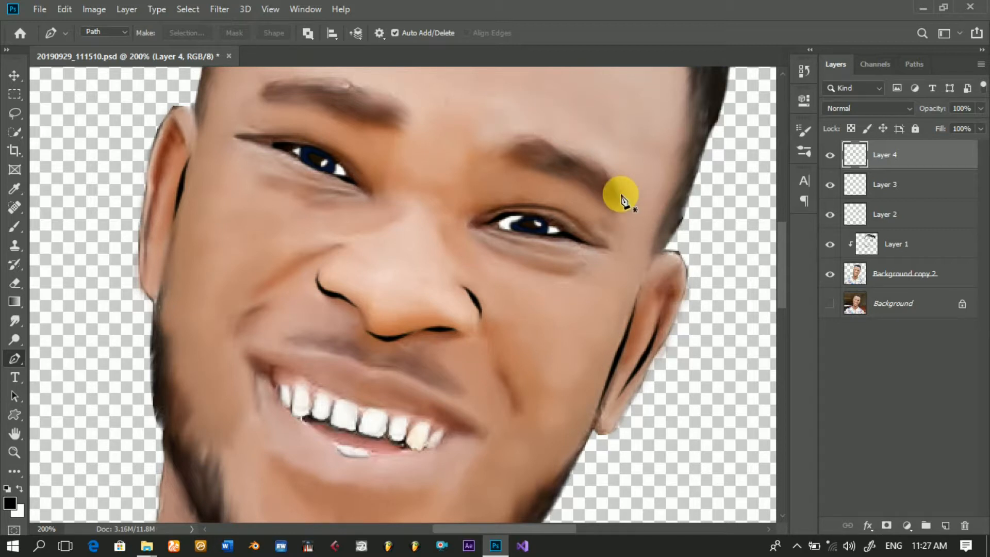
# Step: Draw a Pen path around the outer edge of the right-side ear, from its top down toward the lobe
pyautogui.click(660, 253)
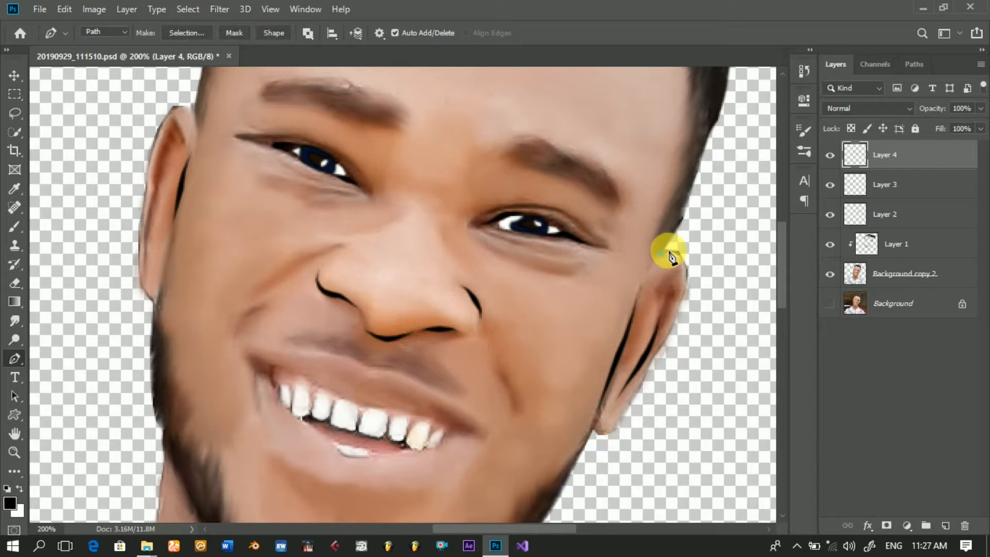
pyautogui.moveTo(677, 257); pyautogui.dragTo(690, 275)
pyautogui.click(686, 271)
pyautogui.click(686, 279)
pyautogui.click(675, 314)
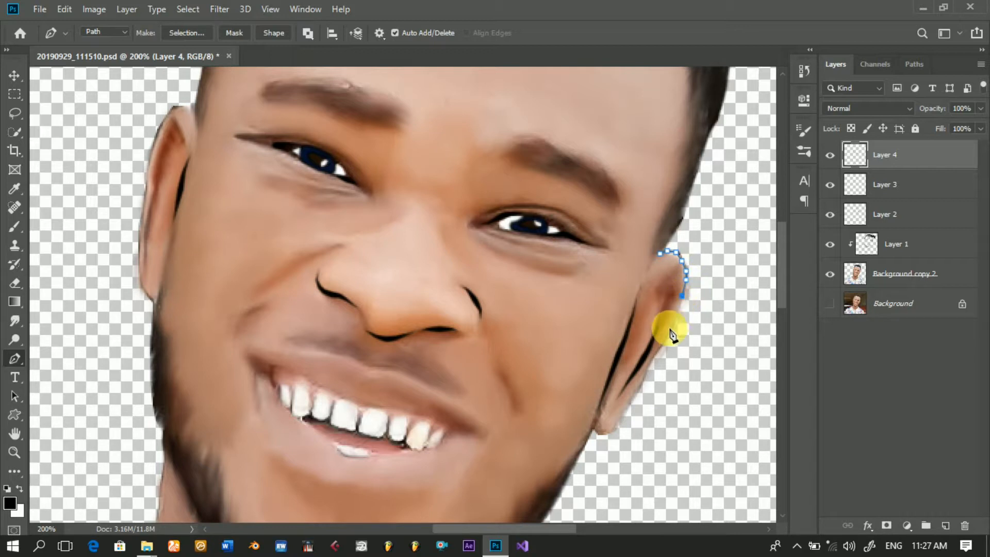
pyautogui.click(659, 351)
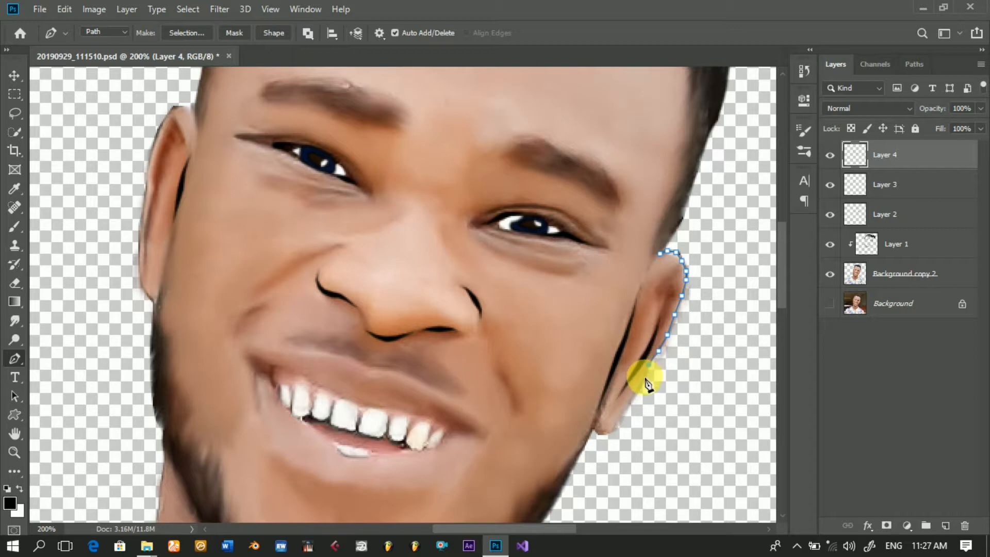
pyautogui.click(645, 377)
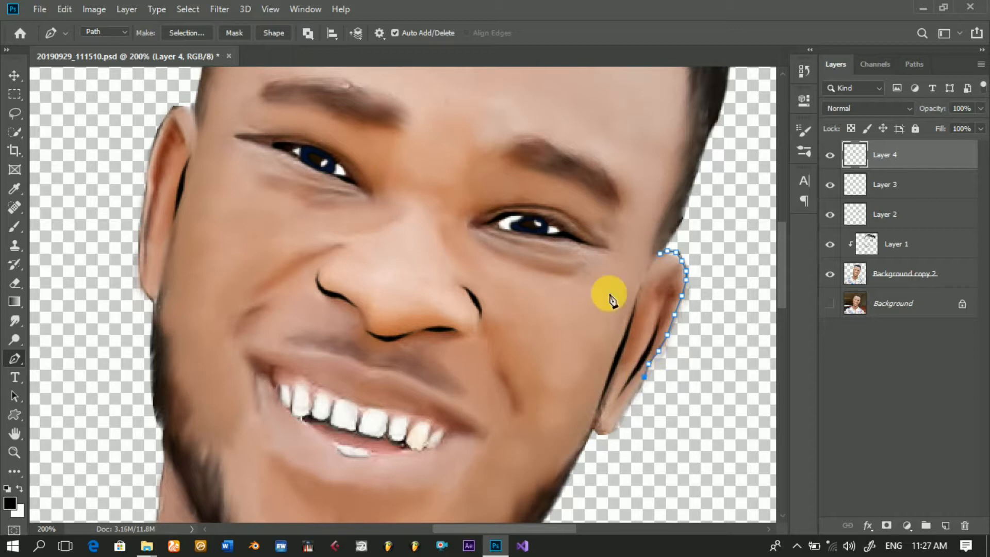
# Step: Set the brush opacity and flow to 100% and stroke the right-side ear path in black with simulated pressure
pyautogui.click(17, 230)
pyautogui.moveTo(287, 32)
pyautogui.mouseDown()
pyautogui.moveTo(435, 37)
pyautogui.moveTo(521, 66)
pyautogui.mouseUp()
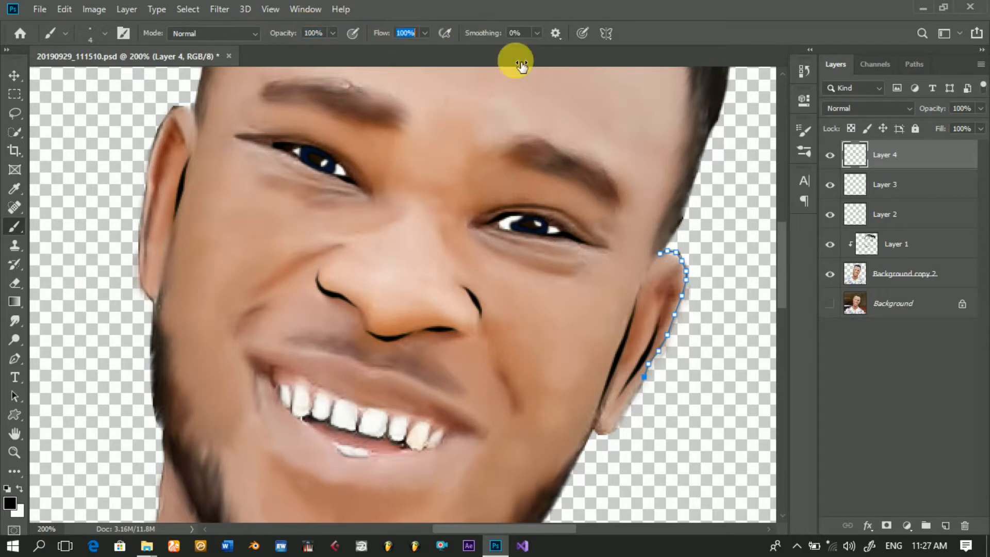
pyautogui.click(22, 363)
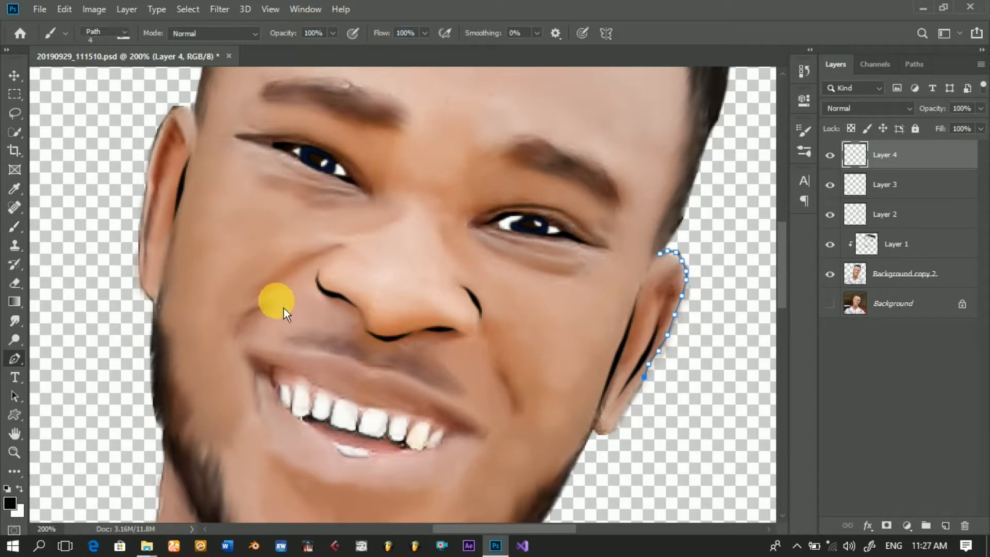
pyautogui.rightClick(618, 307)
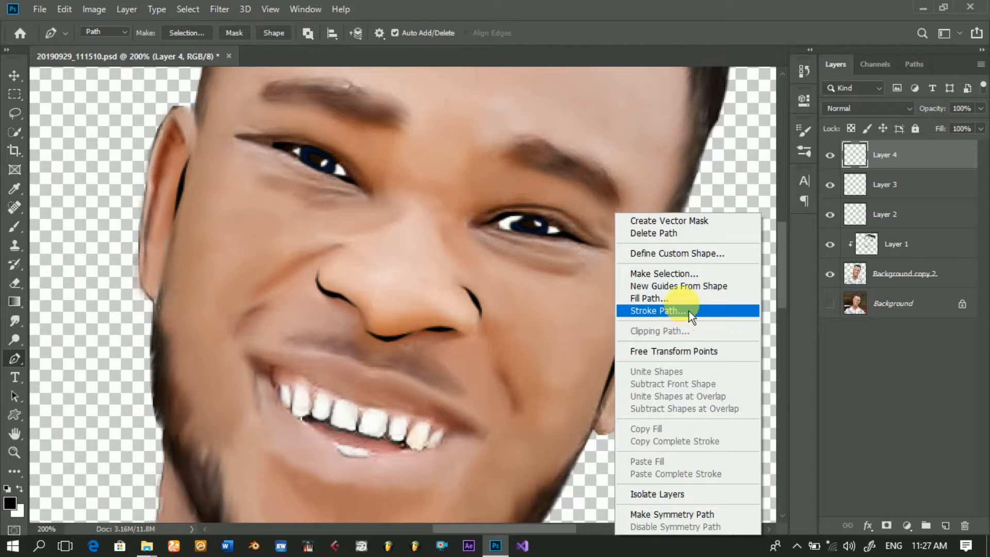
pyautogui.click(689, 312)
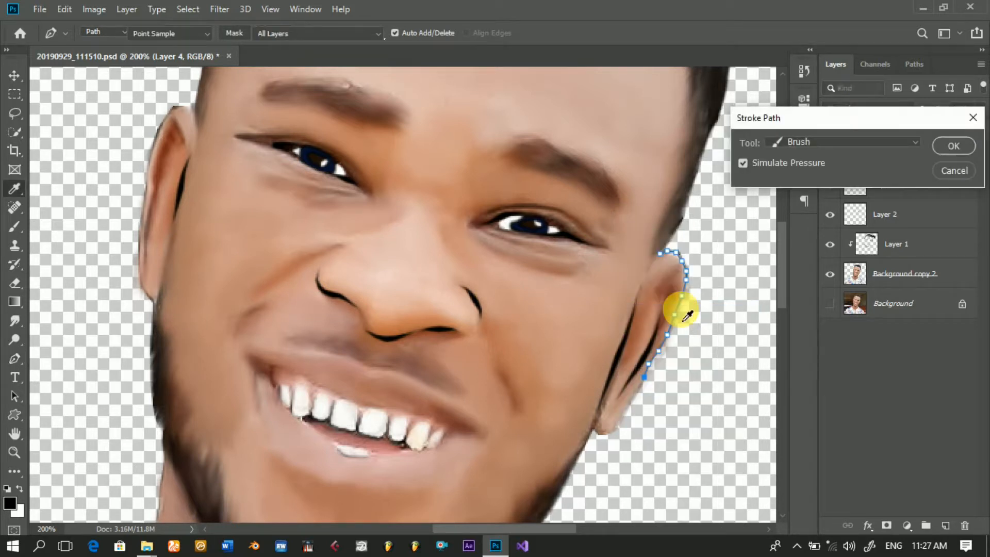
pyautogui.press('Return')
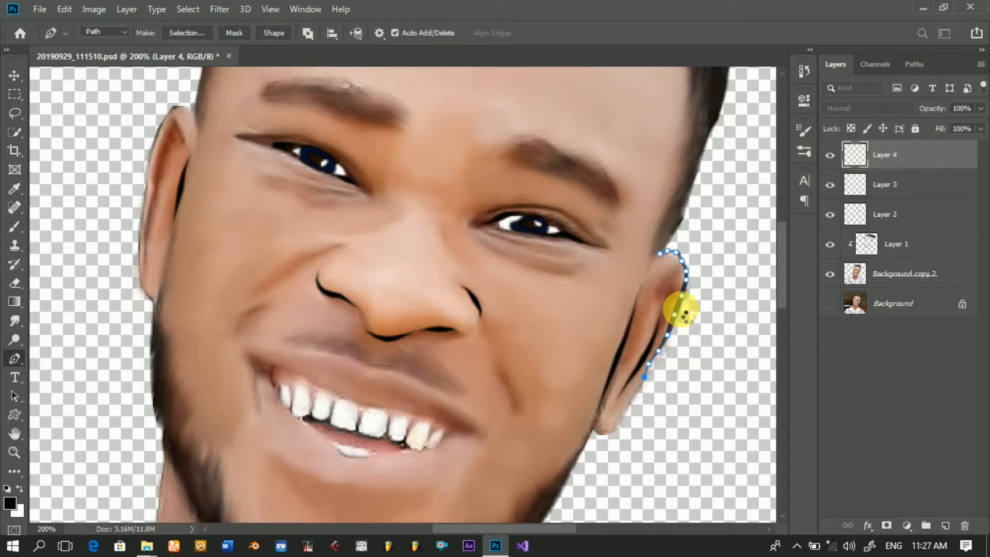
pyautogui.press('Return')
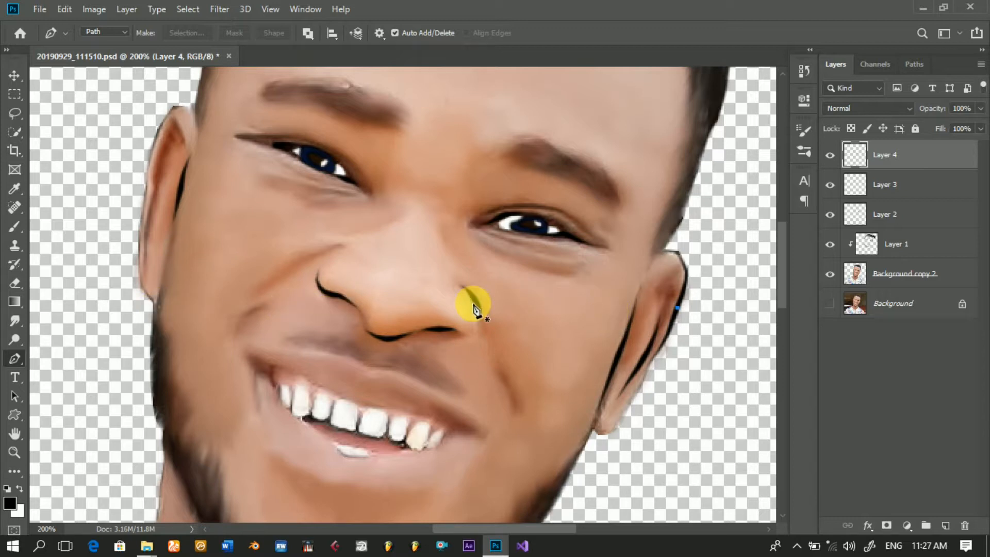
# Step: Draw a Pen path along the outer edge of the left-side ear, from the lobe up toward the upper rim
pyautogui.click(252, 320)
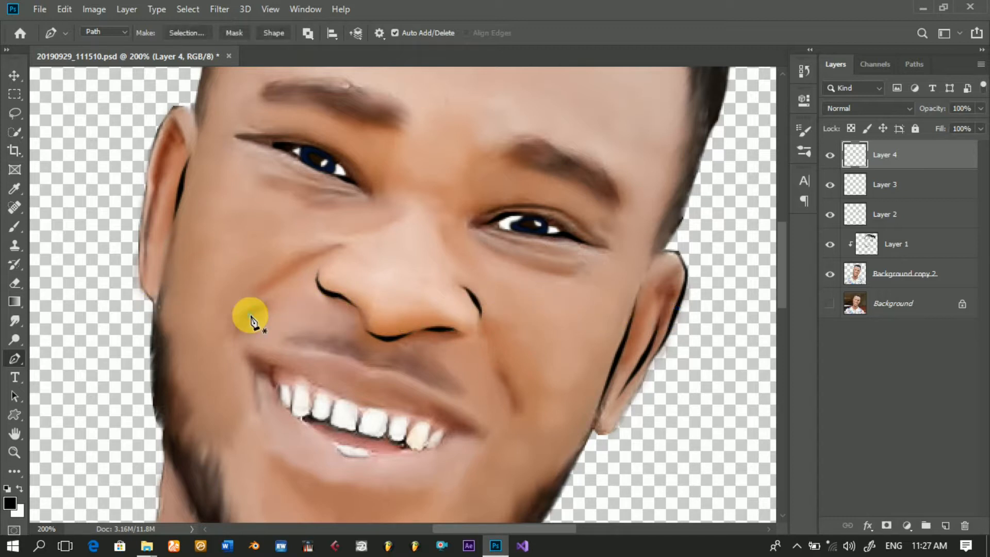
pyautogui.hotkey('ctrl', 'z')
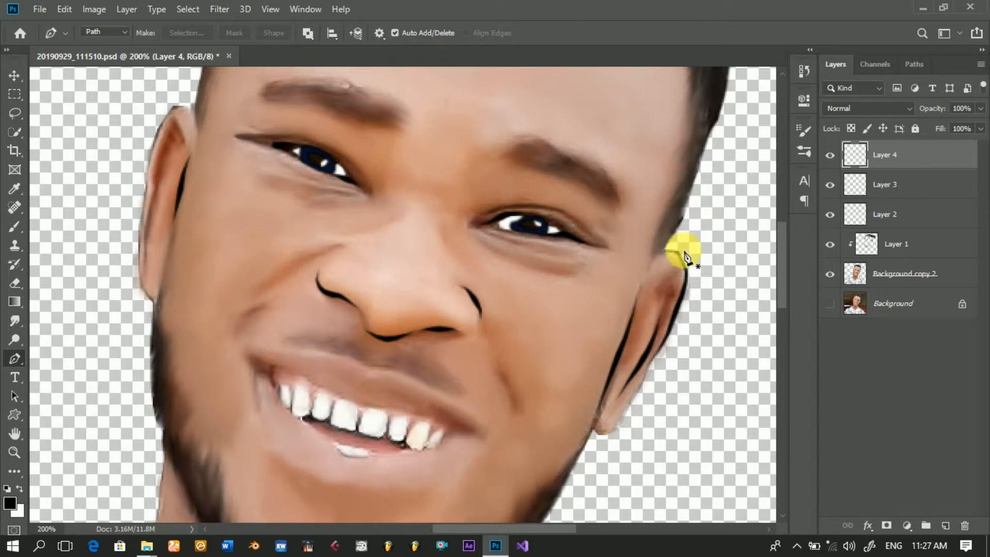
pyautogui.click(152, 302)
pyautogui.moveTo(151, 299); pyautogui.dragTo(144, 293)
pyautogui.click(143, 289)
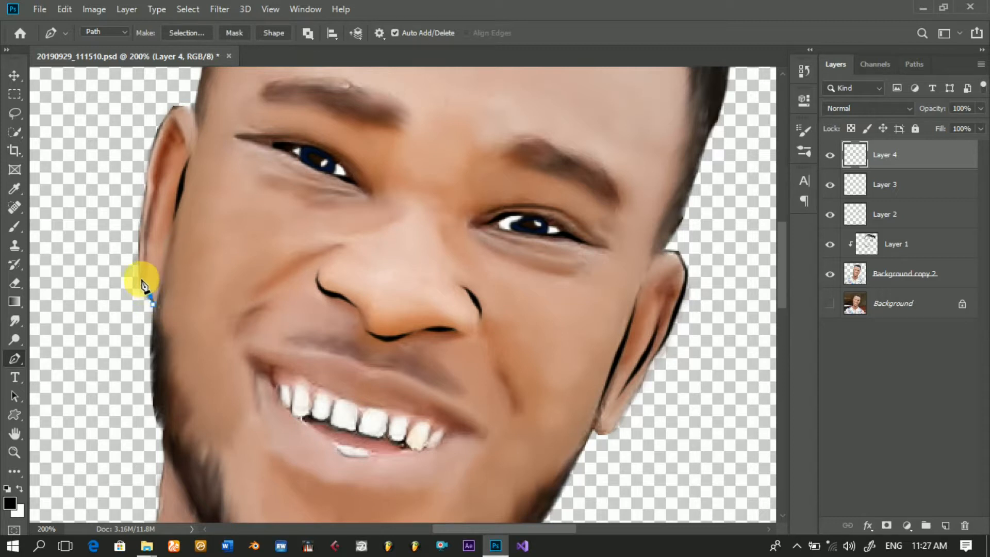
pyautogui.click(140, 278)
pyautogui.click(137, 262)
pyautogui.click(137, 239)
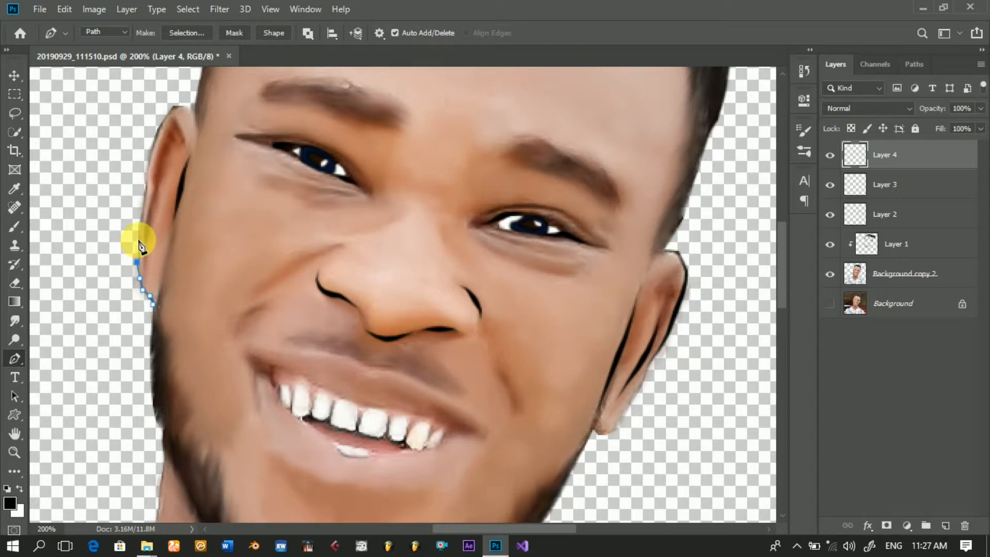
pyautogui.click(140, 216)
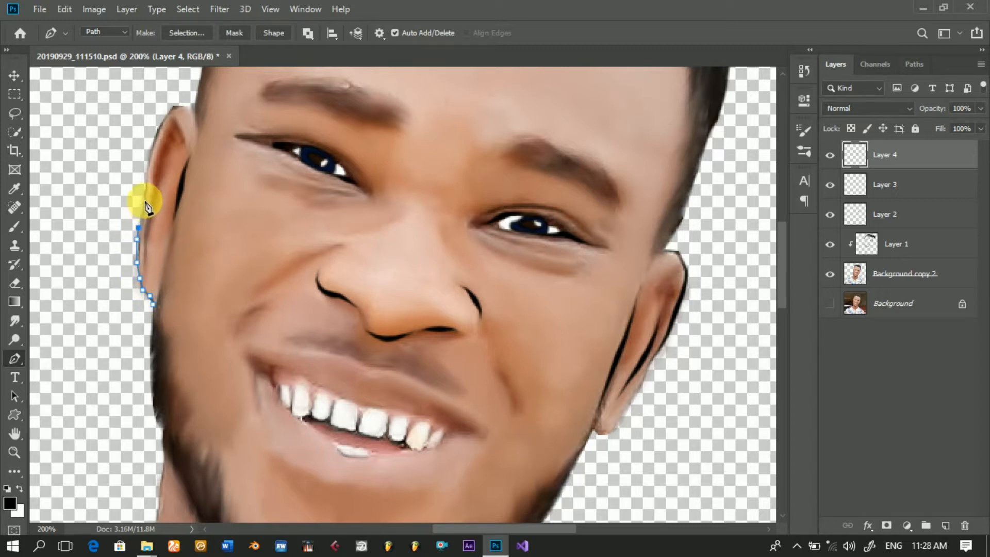
pyautogui.click(146, 183)
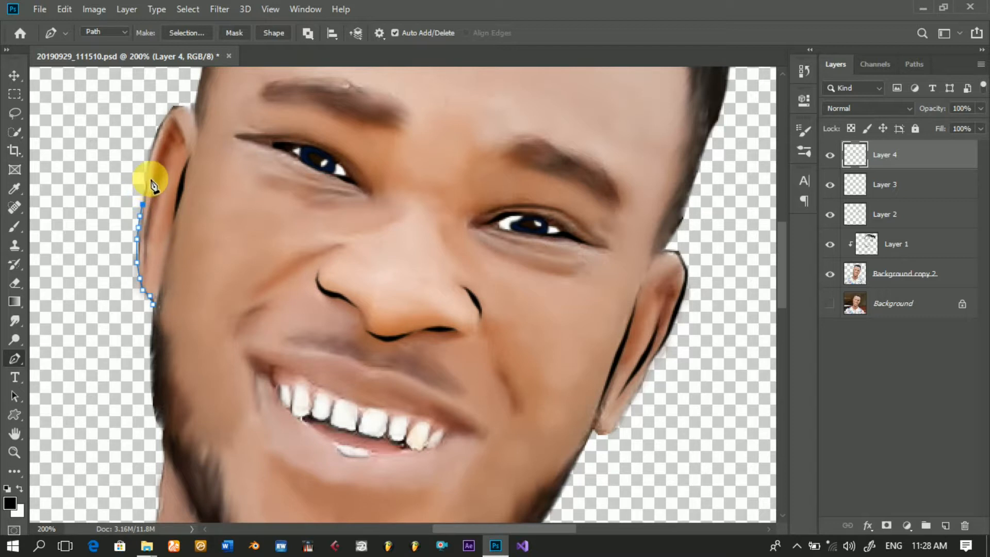
# Step: Stroke the left-side ear path with the black brush using simulated pressure and dismiss the path
pyautogui.rightClick(200, 173)
pyautogui.click(273, 273)
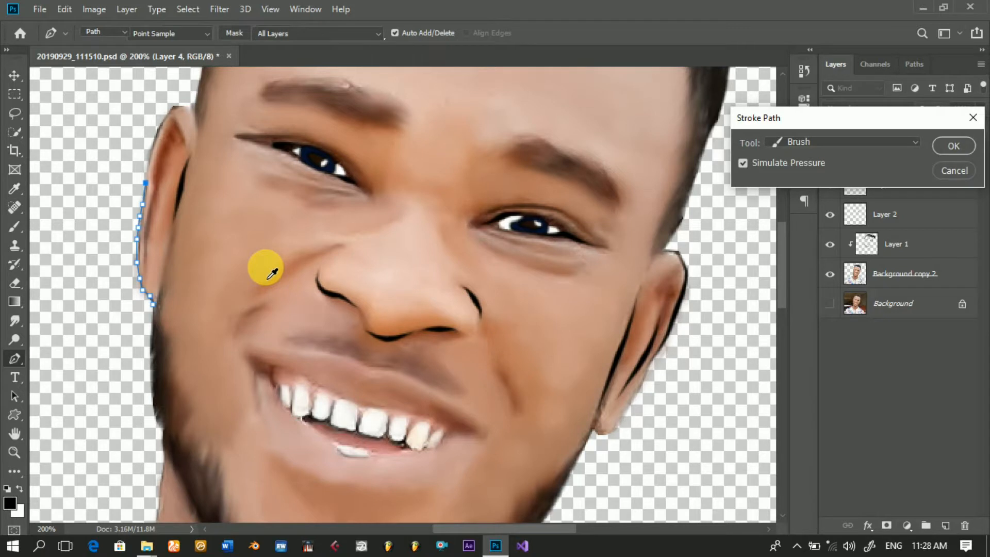
pyautogui.press('Return')
pyautogui.press('Return')
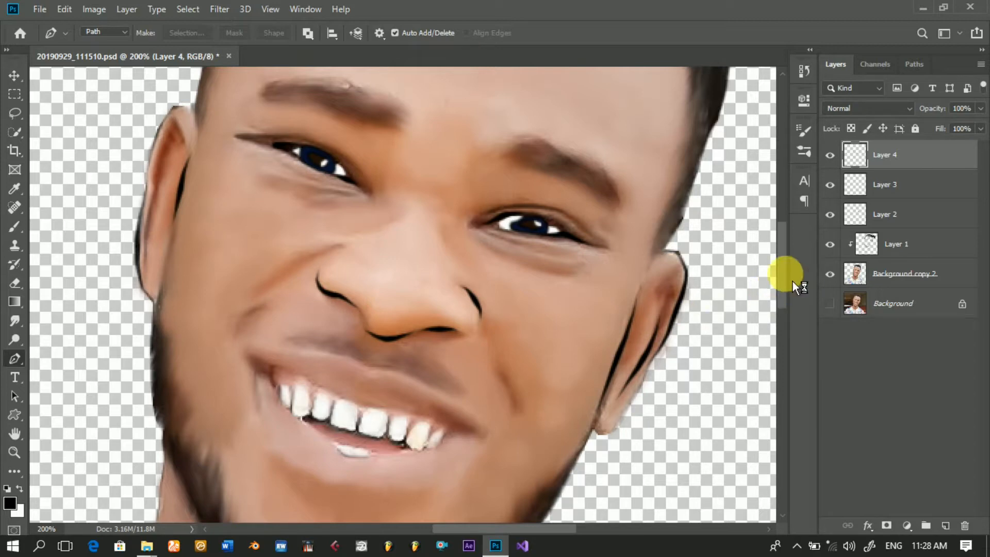
# Step: Save the portrait document
pyautogui.moveTo(799, 270); pyautogui.dragTo(804, 212)
pyautogui.moveTo(808, 252); pyautogui.dragTo(810, 382)
pyautogui.hotkey('ctrl', 's')
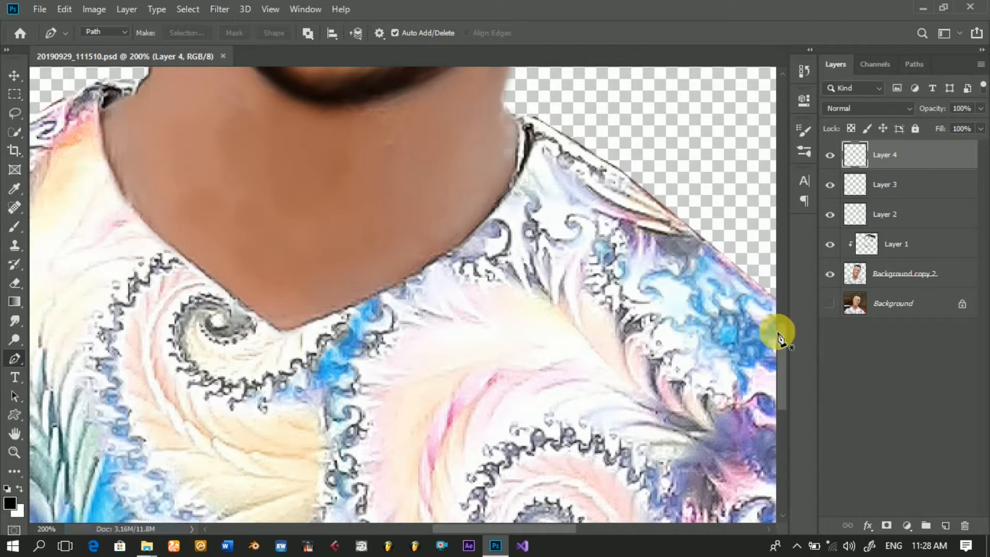
# Step: Examine the whole portrait, from hair to shirt, at 66.7% zoom
pyautogui.hotkey('alt', 'space')
pyautogui.hotkey('alt', 'space')
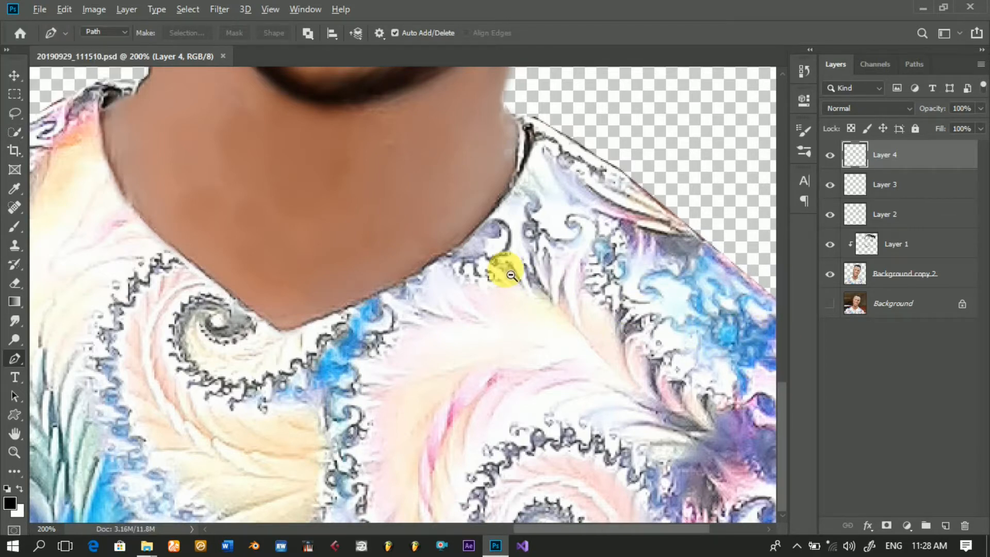
pyautogui.scroll(-1, 514, 282)
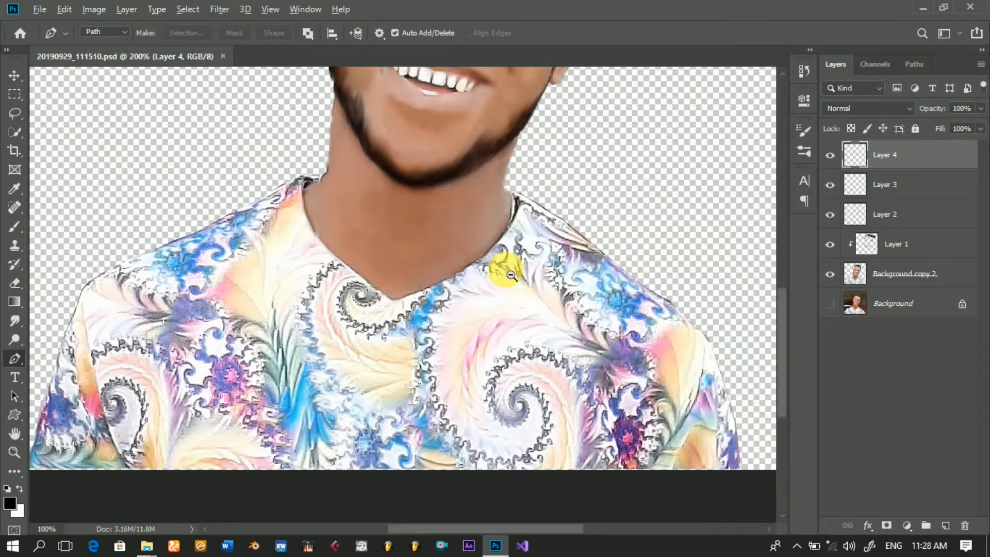
pyautogui.keyDown('alt'); pyautogui.click(512, 274); pyautogui.keyUp('alt')
pyautogui.hotkey('alt', 'space')
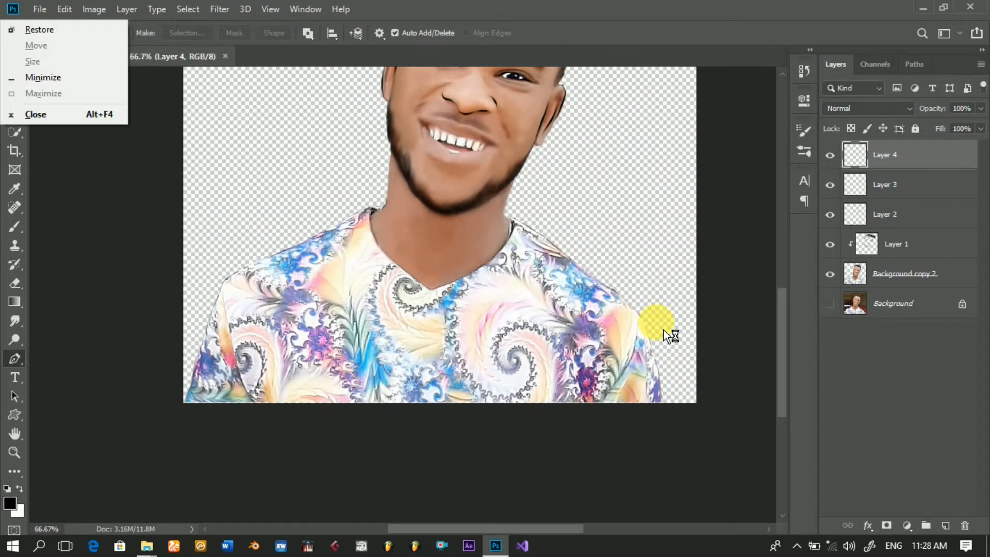
pyautogui.moveTo(788, 391); pyautogui.dragTo(789, 338)
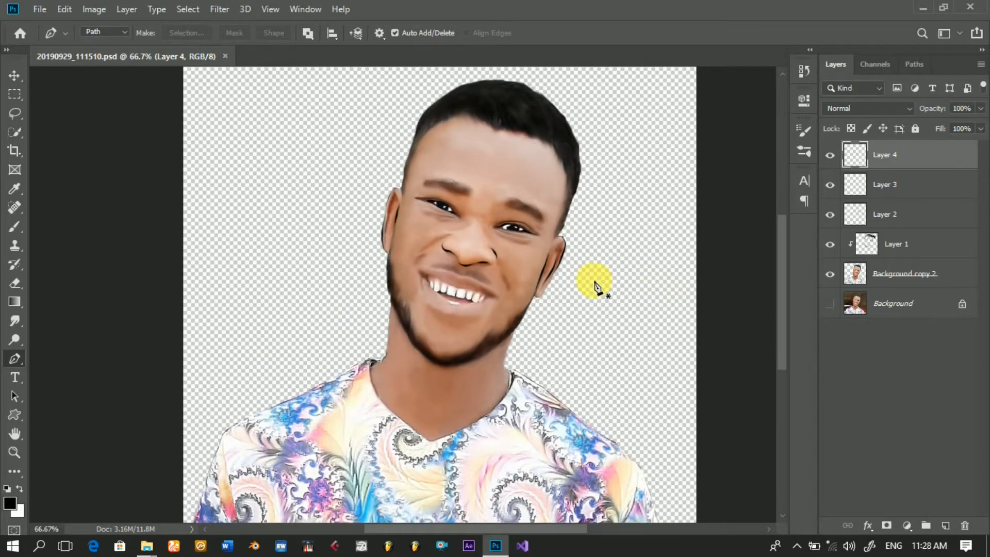
pyautogui.click(23, 83)
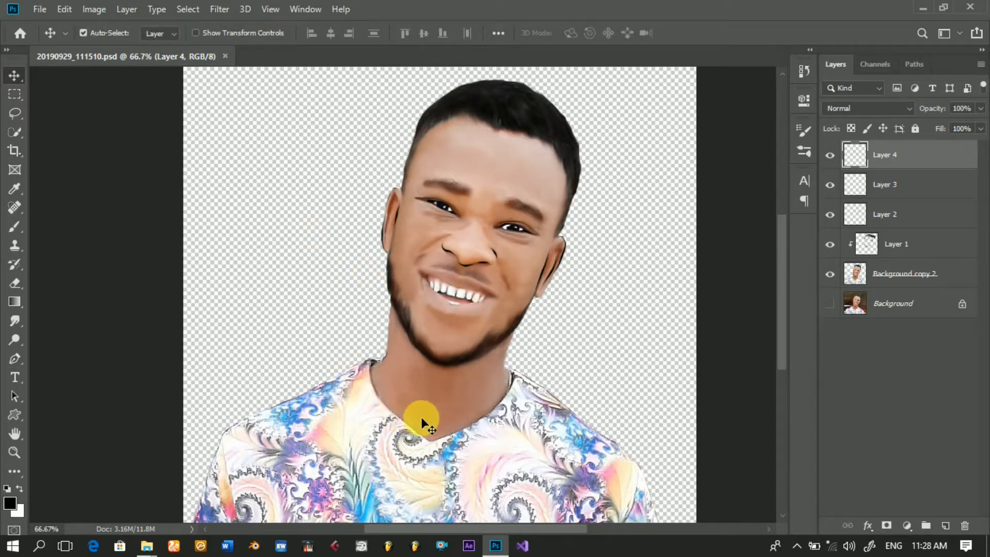
pyautogui.moveTo(791, 314); pyautogui.dragTo(789, 330)
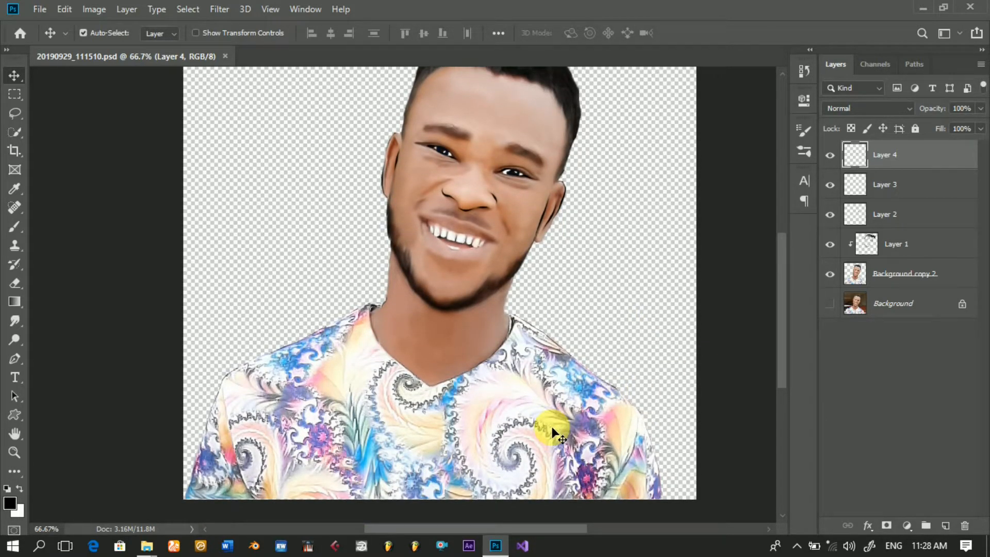
# Step: Add a new layer above Layer 4 and draw a curved Pen path down the right-side sleeve fold to the shirt's lower edge
pyautogui.click(15, 360)
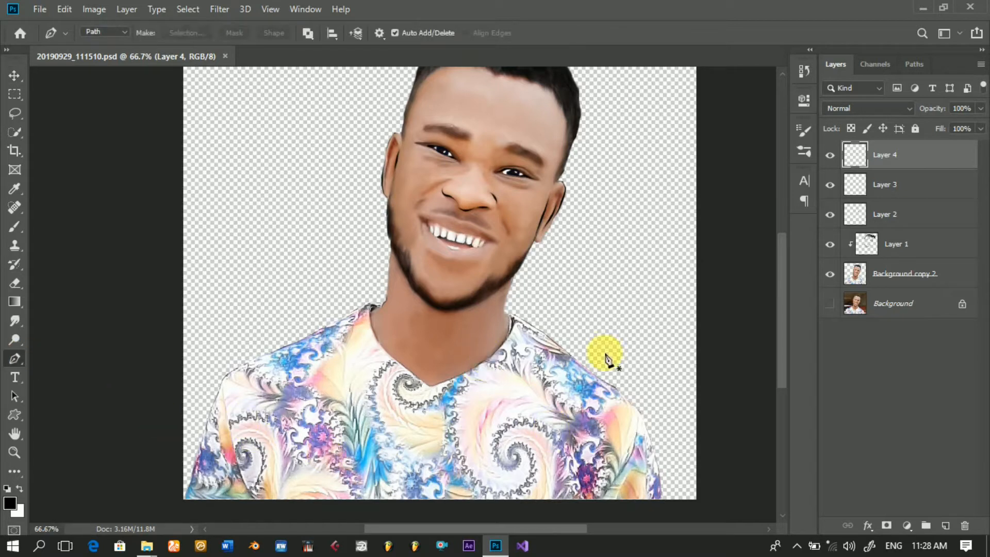
pyautogui.click(953, 529)
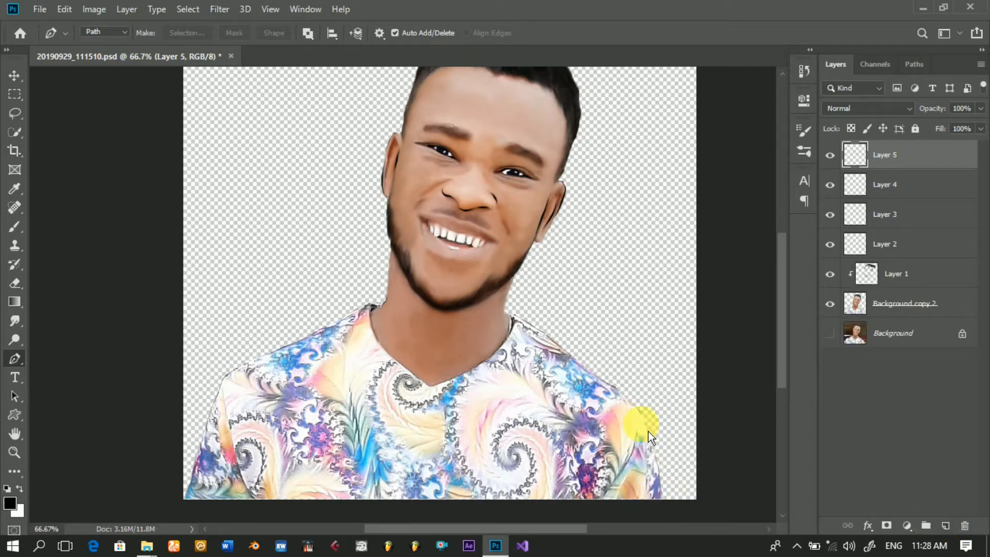
pyautogui.click(638, 418)
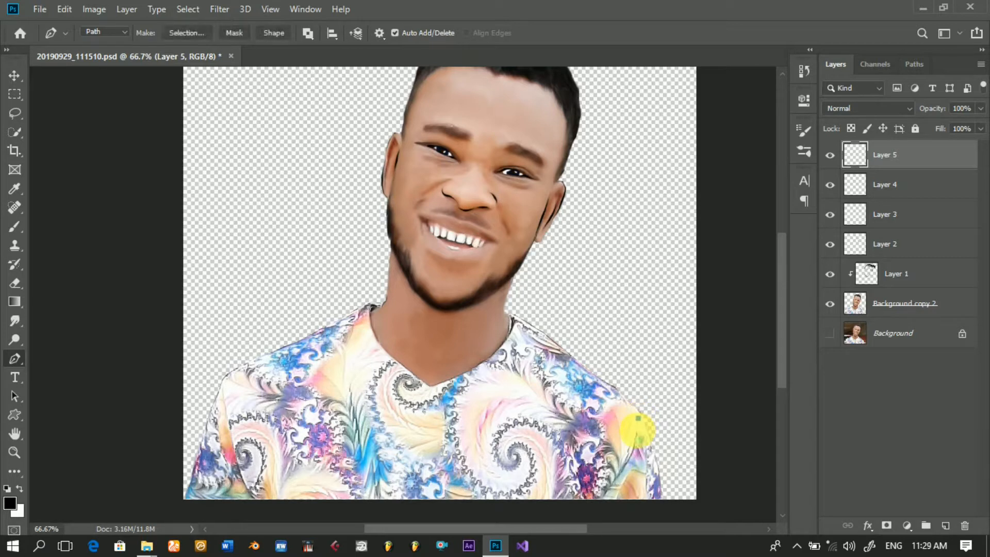
pyautogui.click(636, 431)
pyautogui.click(633, 449)
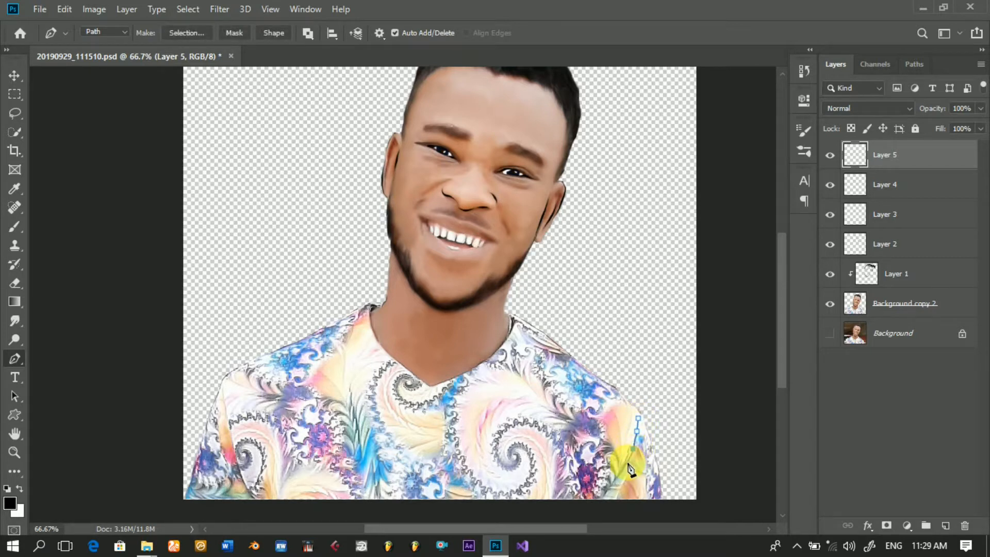
pyautogui.click(627, 461)
pyautogui.click(617, 474)
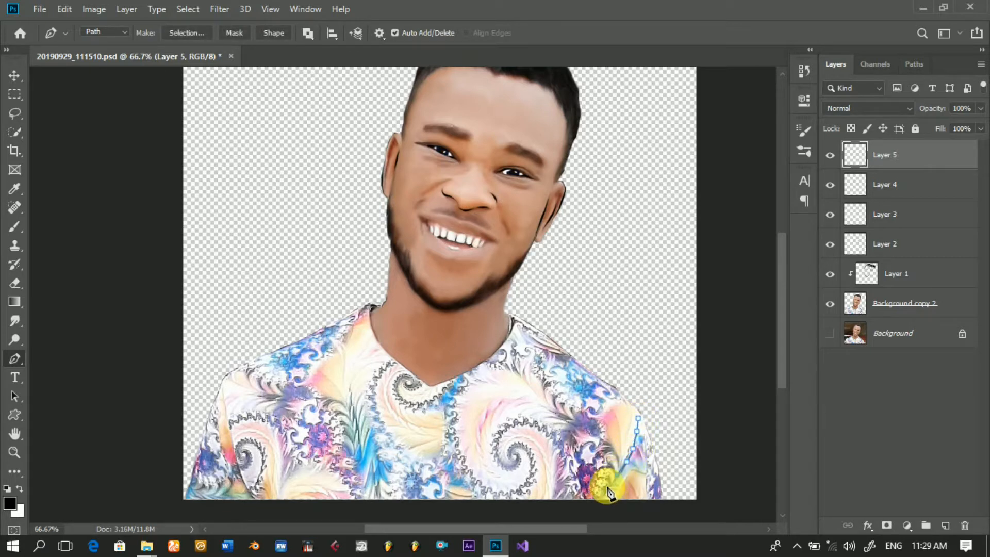
pyautogui.click(603, 502)
# Step: Stroke the right-side sleeve path with the black brush on the new layer and dismiss the path
pyautogui.rightClick(657, 324)
pyautogui.click(709, 186)
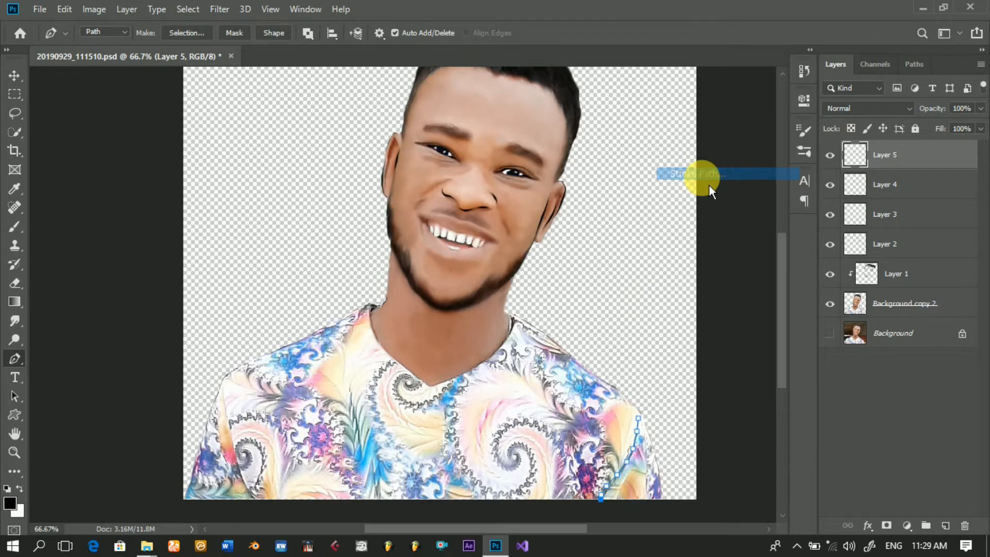
pyautogui.press('Return')
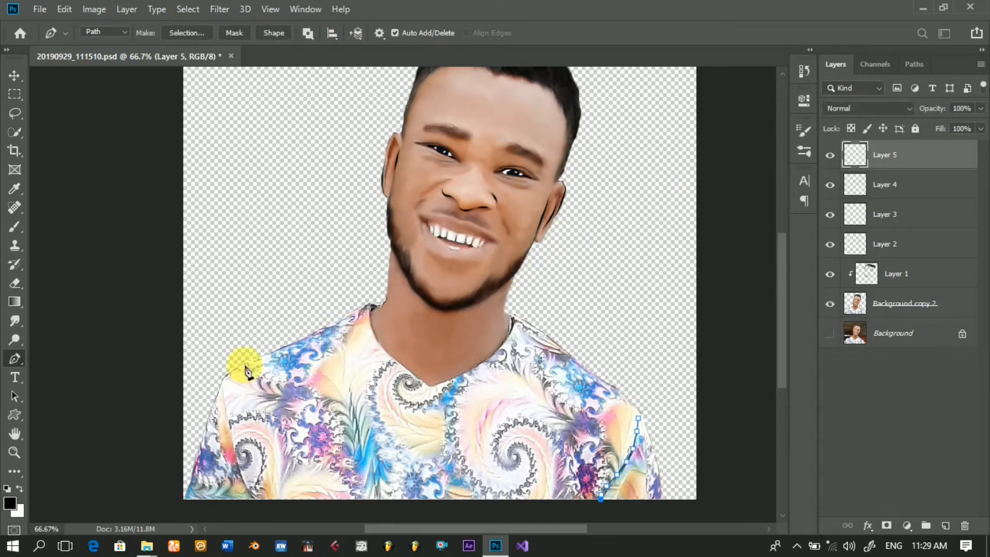
pyautogui.click(221, 390)
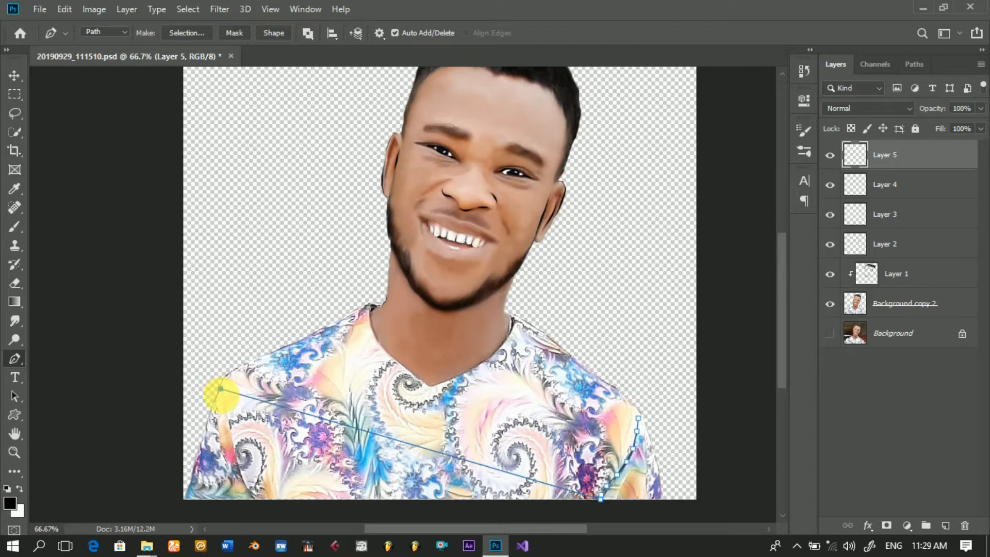
pyautogui.hotkey('ctrl', 'z')
pyautogui.press('Return')
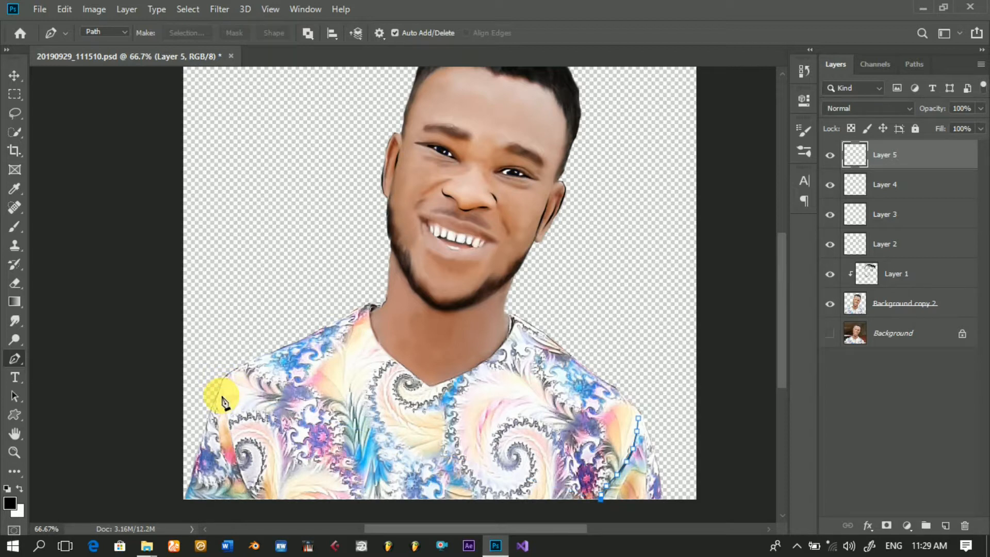
# Step: Draw a Pen path down the left-side sleeve fold, from the shoulder edge to the shirt's lower edge
pyautogui.click(223, 382)
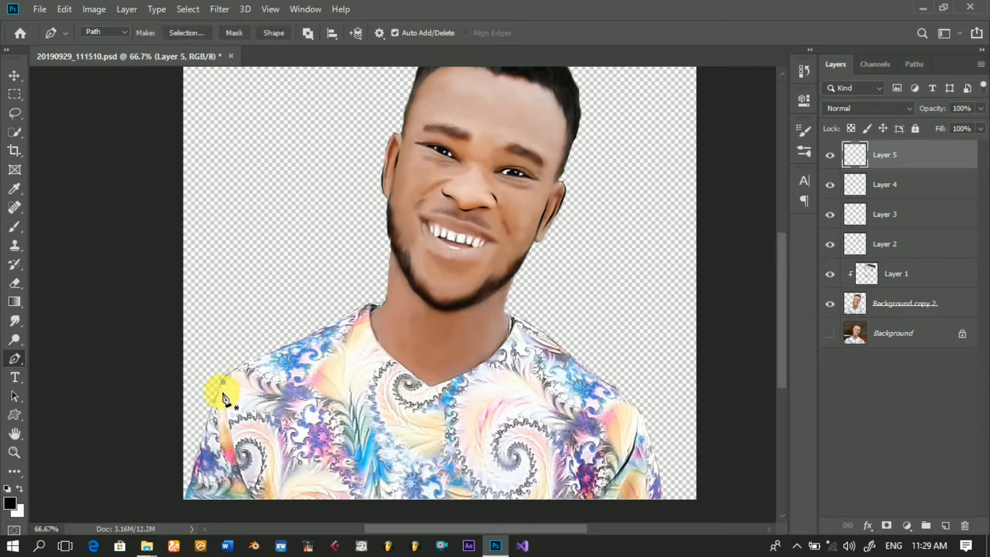
pyautogui.click(222, 403)
pyautogui.click(223, 423)
pyautogui.click(230, 447)
pyautogui.click(244, 486)
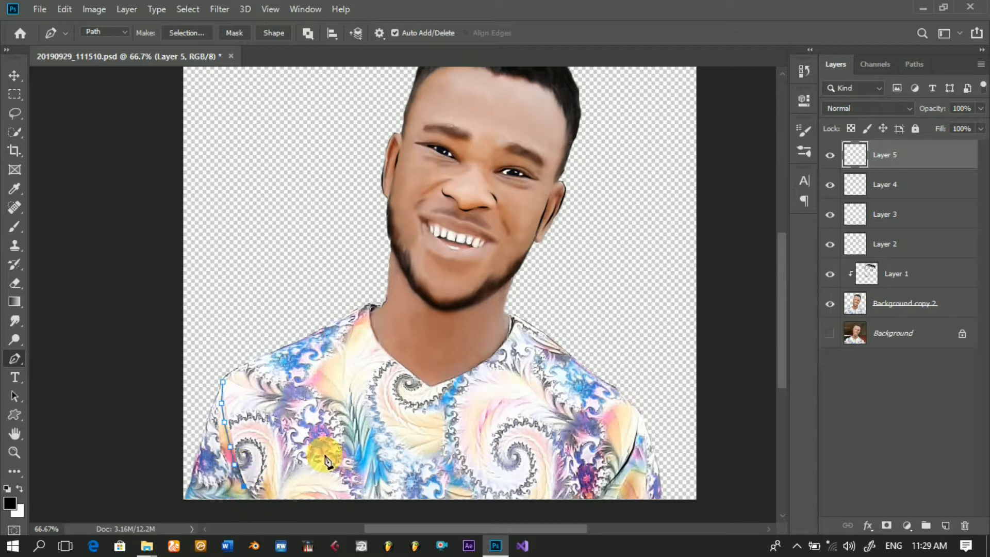
# Step: Stroke the left-side sleeve path on Layer 5 using the Brush with Simulate Pressure, and dismiss the path
pyautogui.rightClick(393, 411)
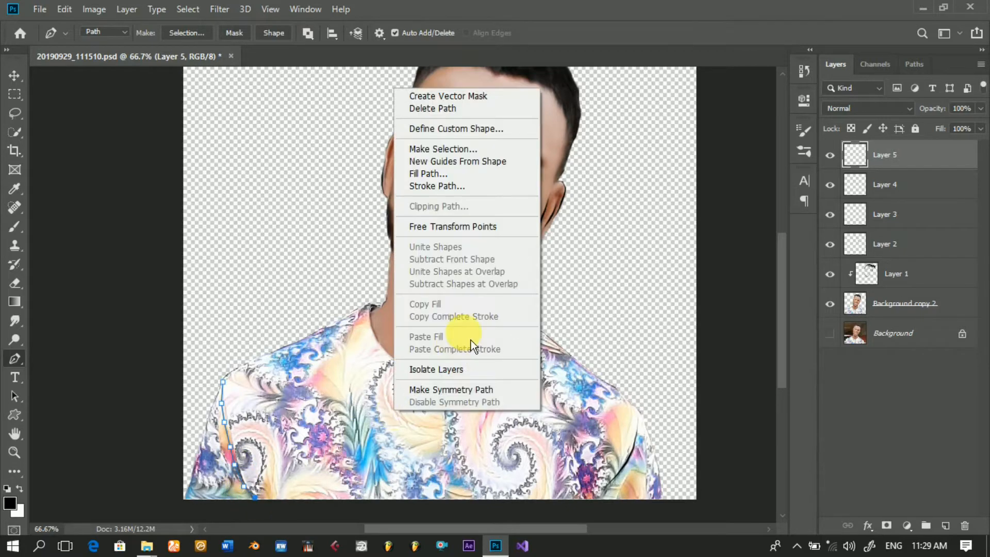
pyautogui.click(448, 191)
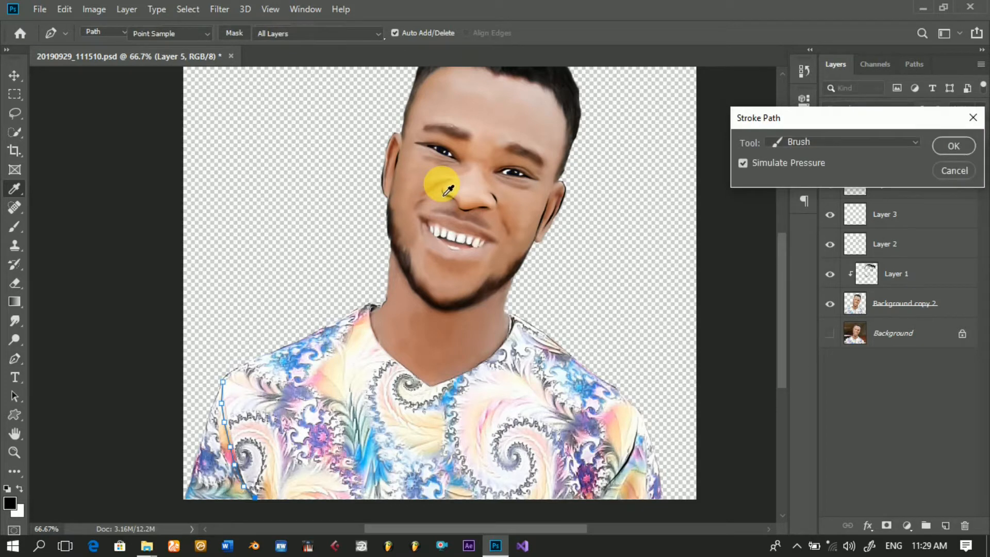
pyautogui.press('Return')
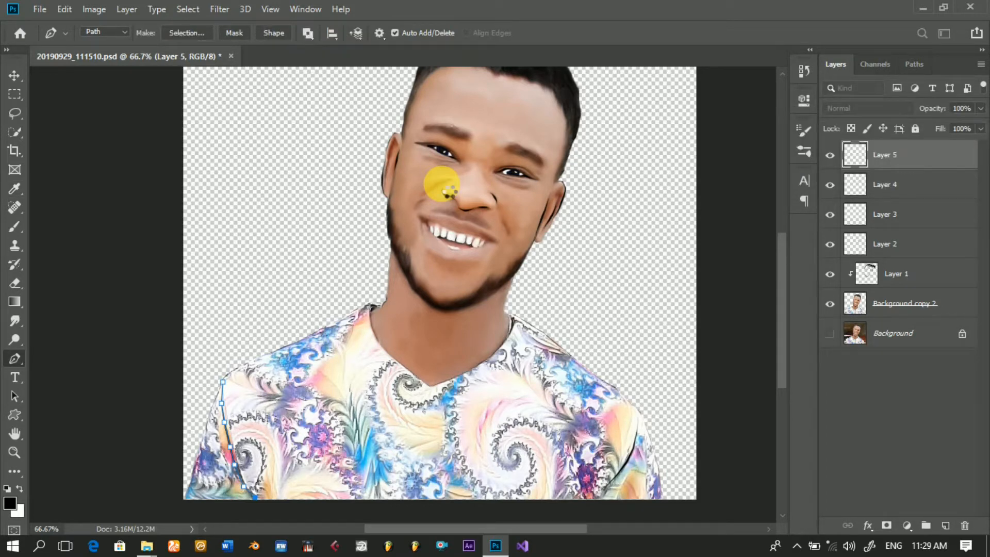
pyautogui.press('Return')
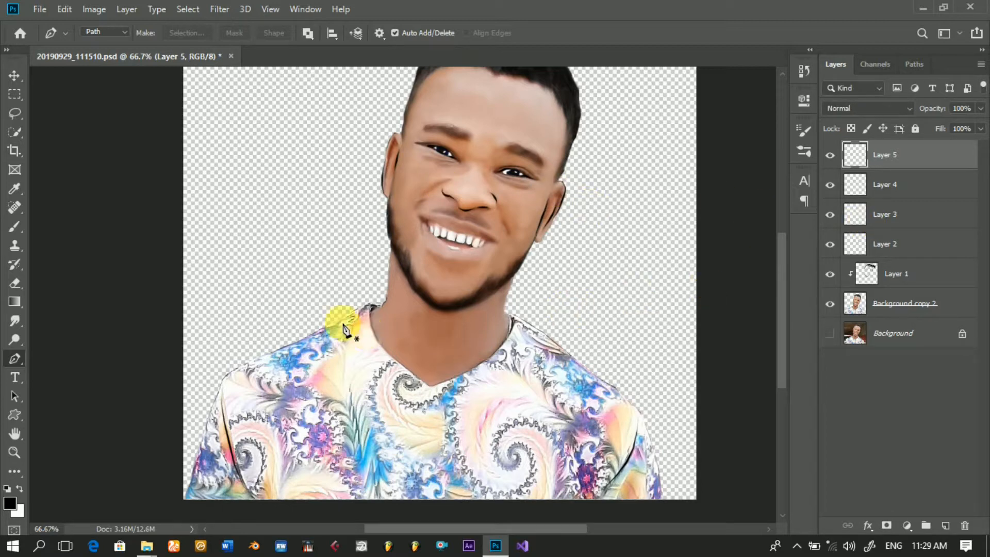
pyautogui.click(372, 311)
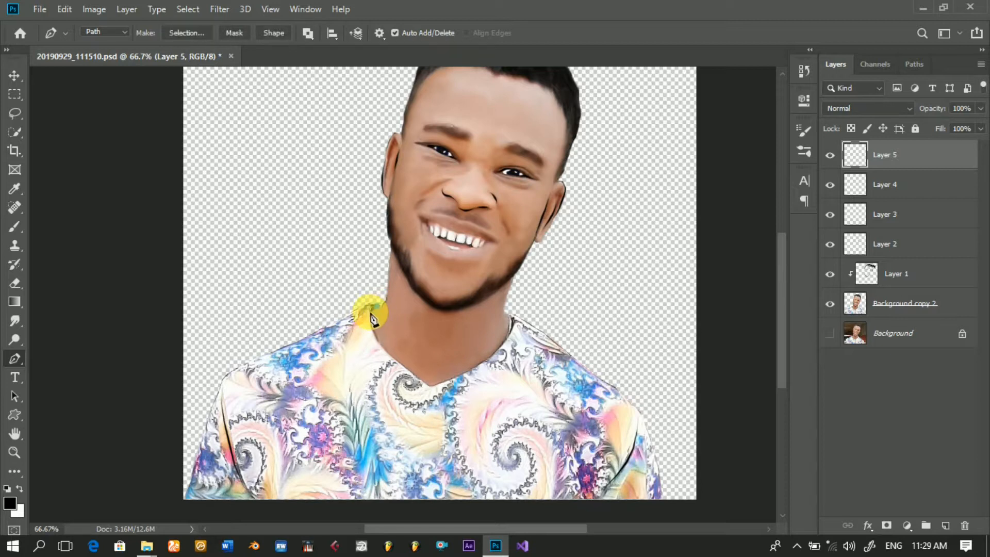
pyautogui.click(370, 325)
pyautogui.click(377, 342)
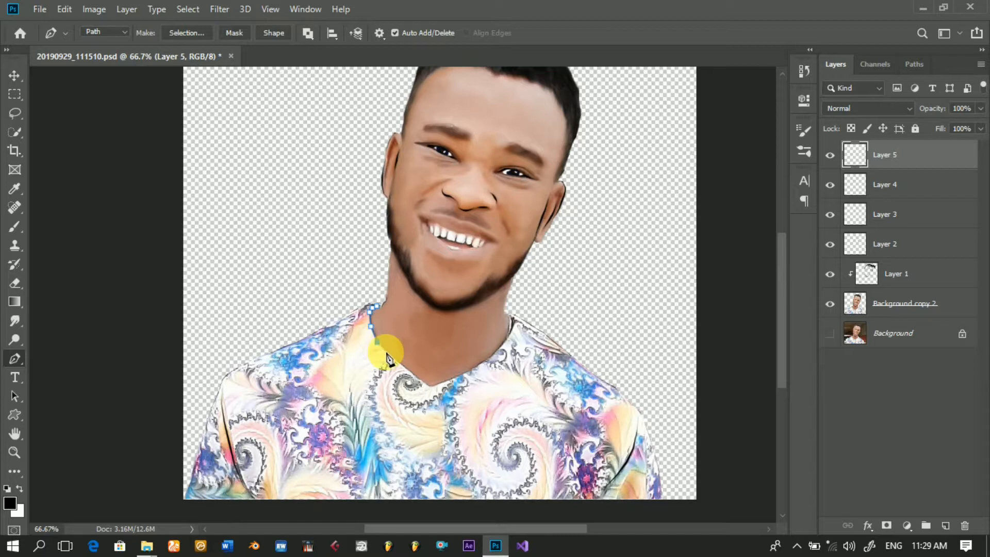
pyautogui.click(385, 351)
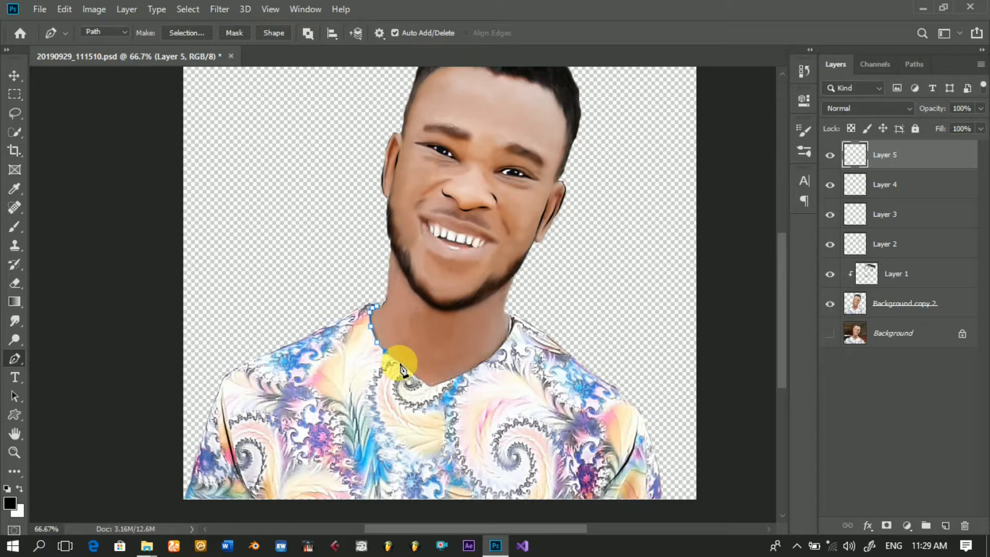
pyautogui.click(400, 363)
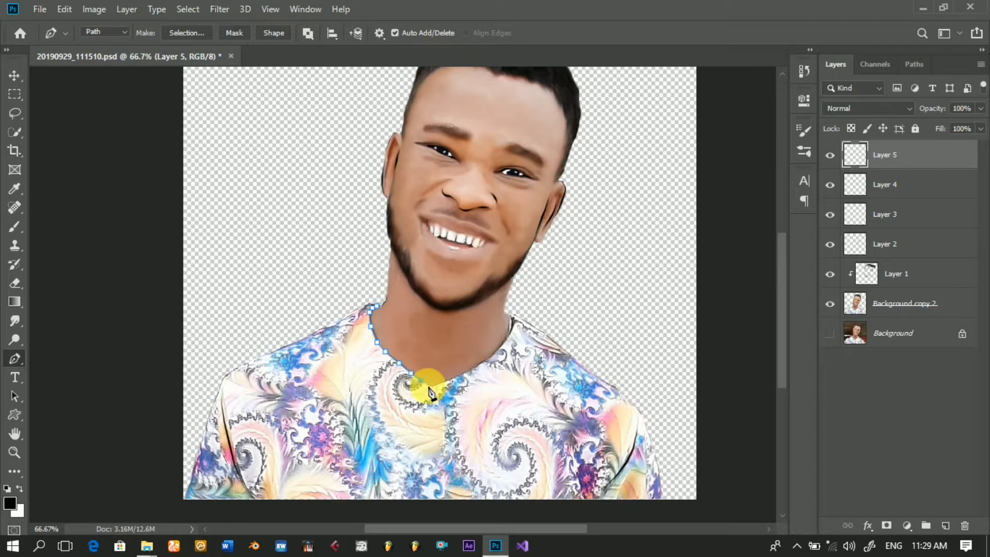
pyautogui.click(426, 386)
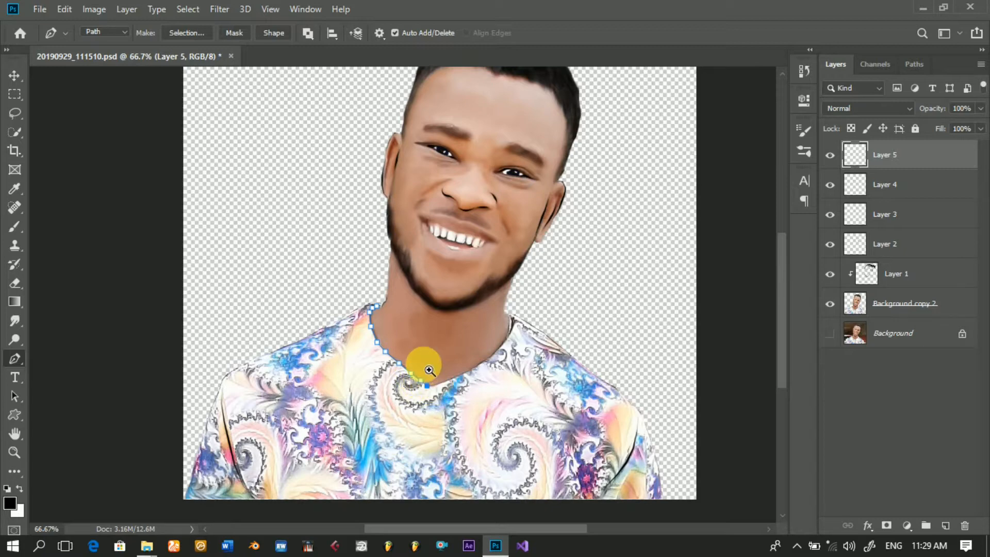
pyautogui.keyDown('ctrl'); pyautogui.click(429, 370); pyautogui.keyUp('ctrl')
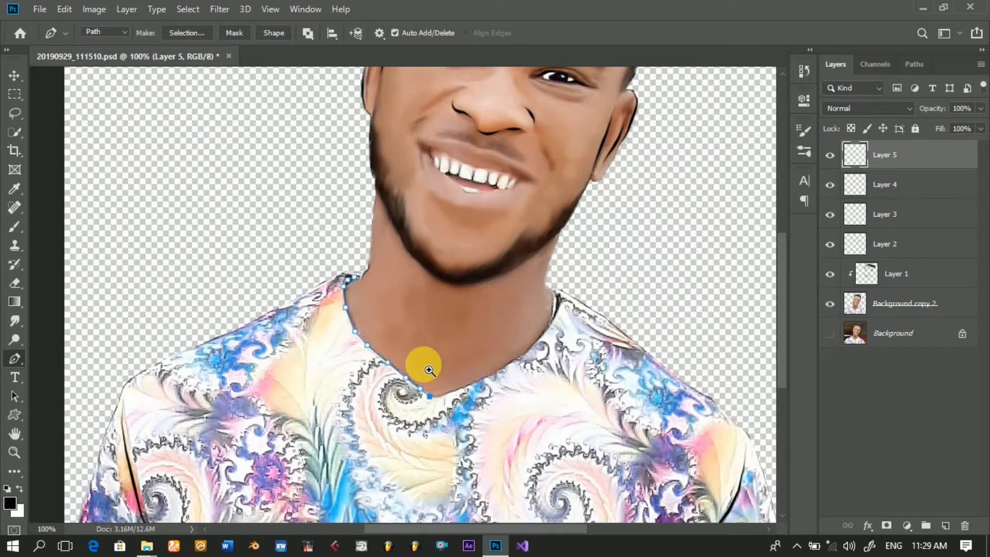
pyautogui.keyDown('ctrl'); pyautogui.click(428, 369); pyautogui.keyUp('ctrl')
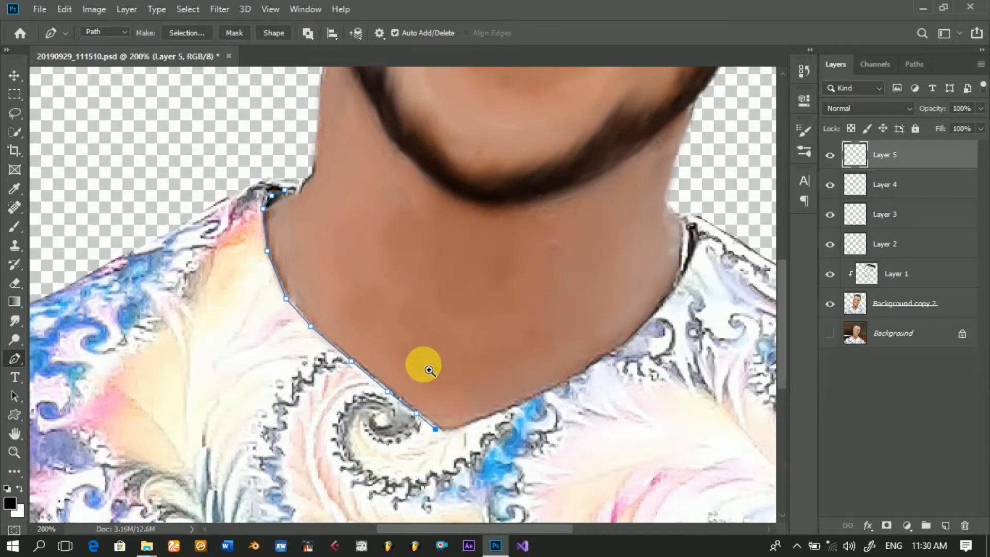
pyautogui.keyDown('ctrl'); pyautogui.click(429, 370); pyautogui.keyUp('ctrl')
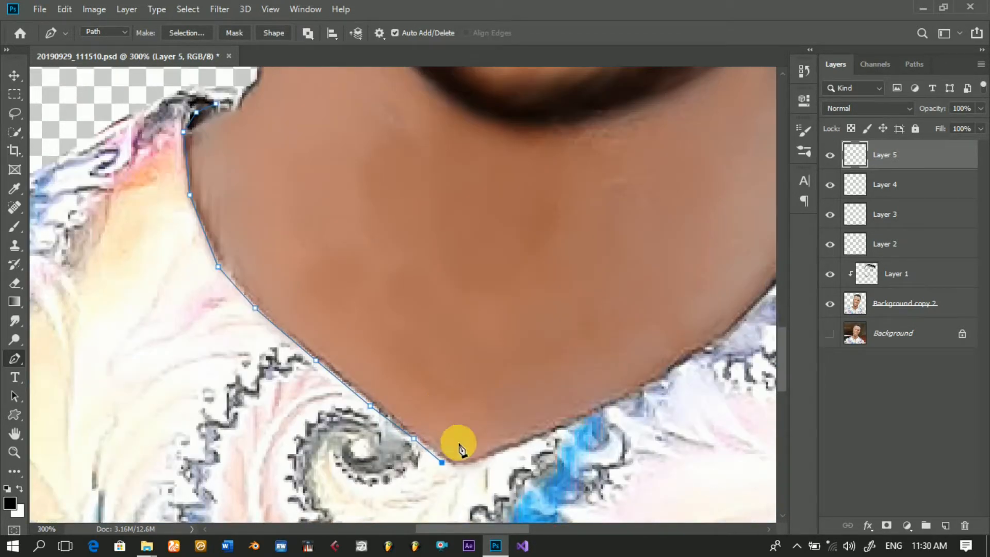
pyautogui.press('Escape')
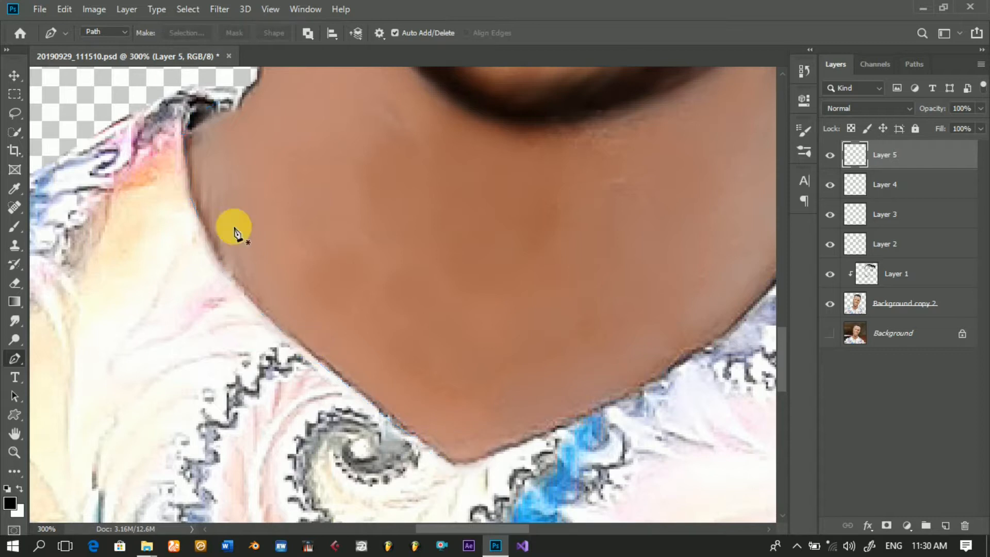
# Step: At 300% zoom, start a Pen path where the left-side neck meets the collar and trace around the collar corner onto the neckline
pyautogui.click(254, 82)
pyautogui.click(246, 91)
pyautogui.click(238, 104)
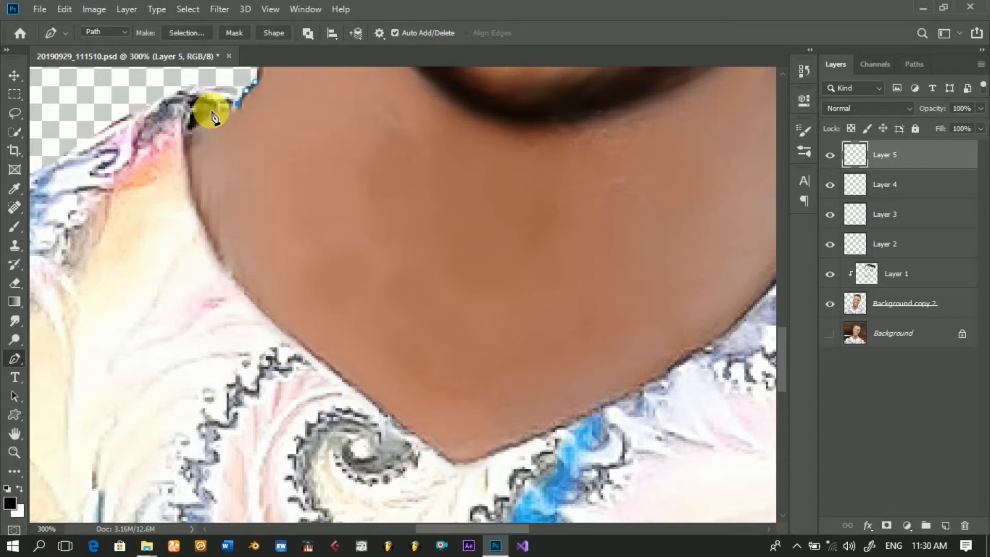
pyautogui.click(209, 110)
pyautogui.click(194, 119)
pyautogui.click(186, 140)
pyautogui.click(186, 152)
pyautogui.click(190, 179)
pyautogui.click(194, 199)
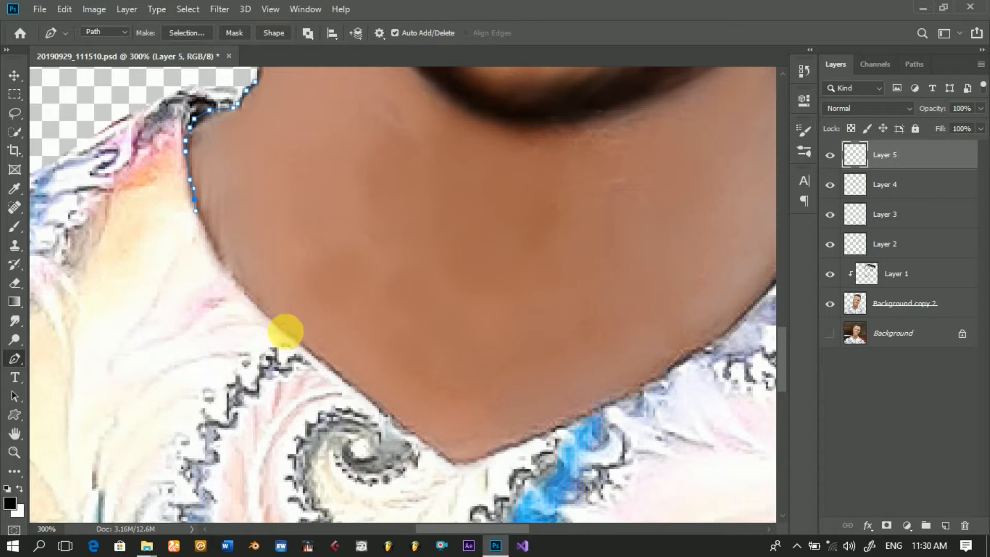
# Step: Extend the path down the left-side neckline edge toward the point of the V
pyautogui.click(207, 236)
pyautogui.click(220, 256)
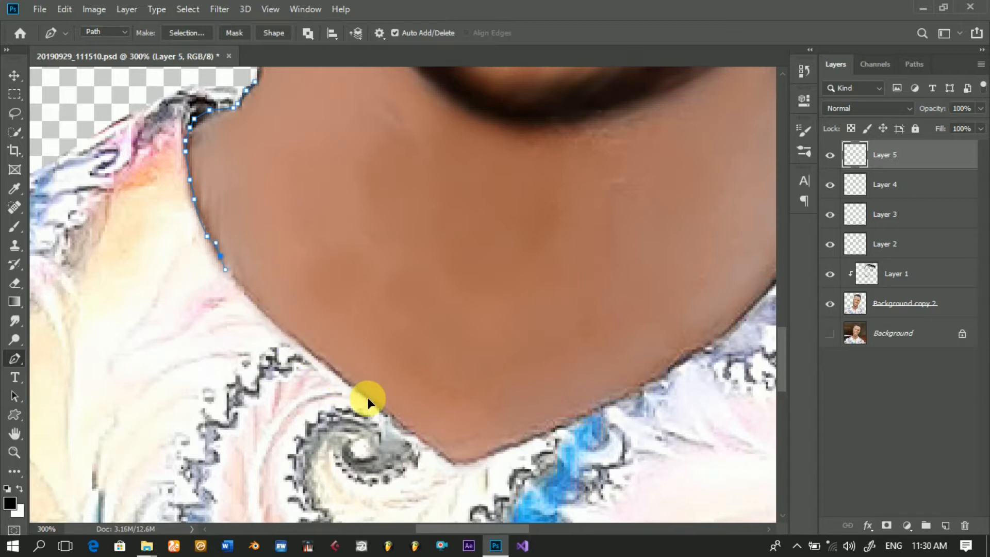
pyautogui.click(235, 283)
pyautogui.click(285, 331)
pyautogui.click(319, 356)
pyautogui.click(344, 382)
pyautogui.click(368, 399)
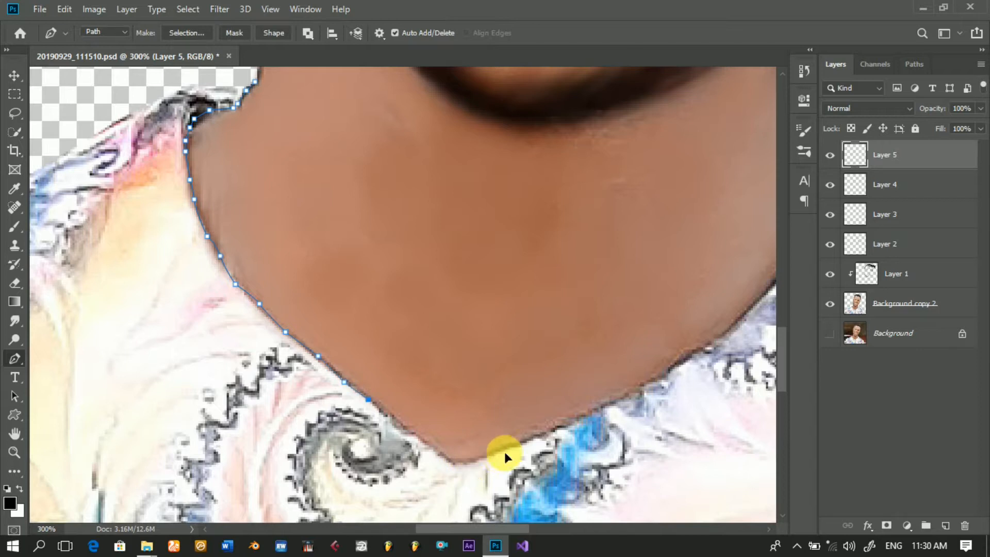
pyautogui.click(399, 421)
pyautogui.click(413, 439)
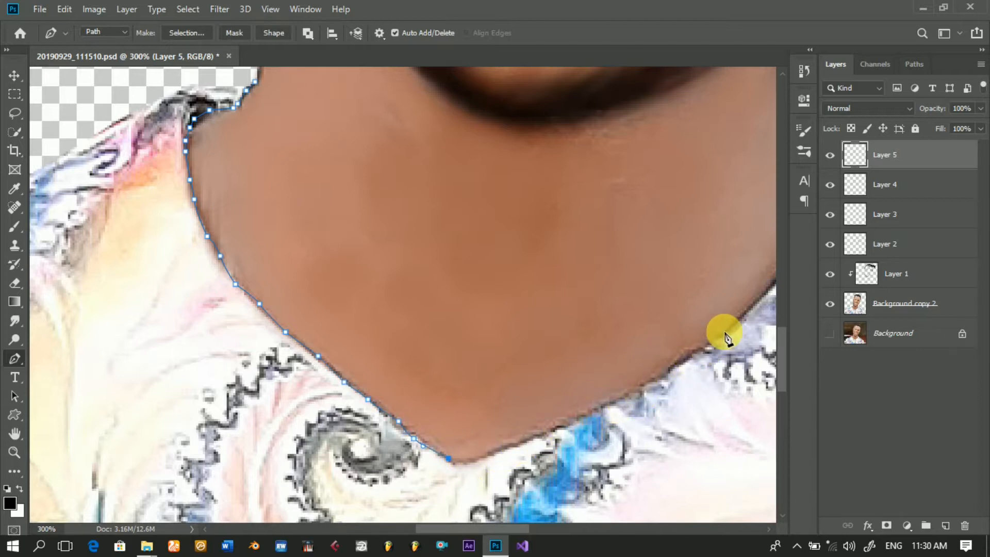
# Step: Carry the path around the V point and up the right-side neckline to where the collar meets the neck
pyautogui.click(473, 462)
pyautogui.moveTo(499, 456); pyautogui.dragTo(508, 452)
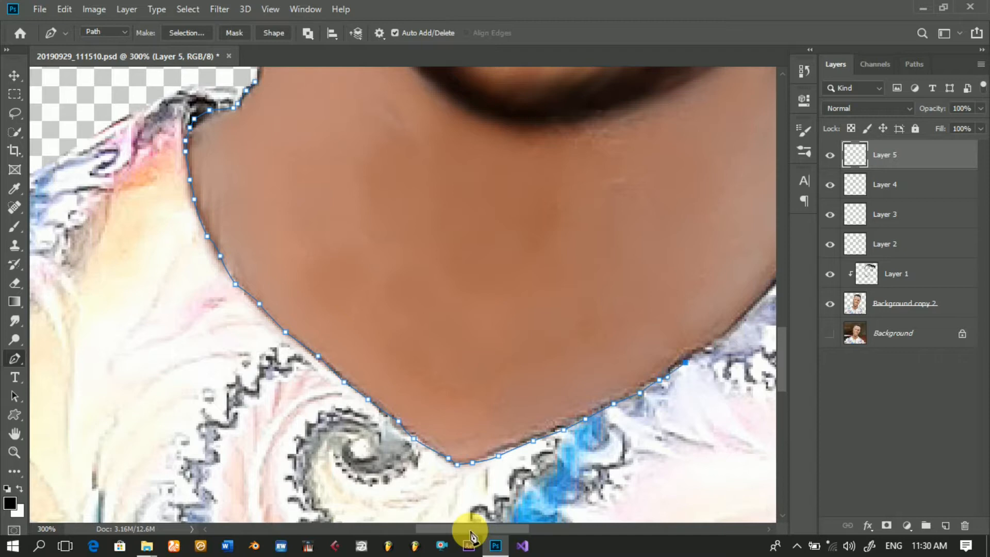
pyautogui.click(736, 324)
pyautogui.moveTo(467, 528); pyautogui.dragTo(548, 531)
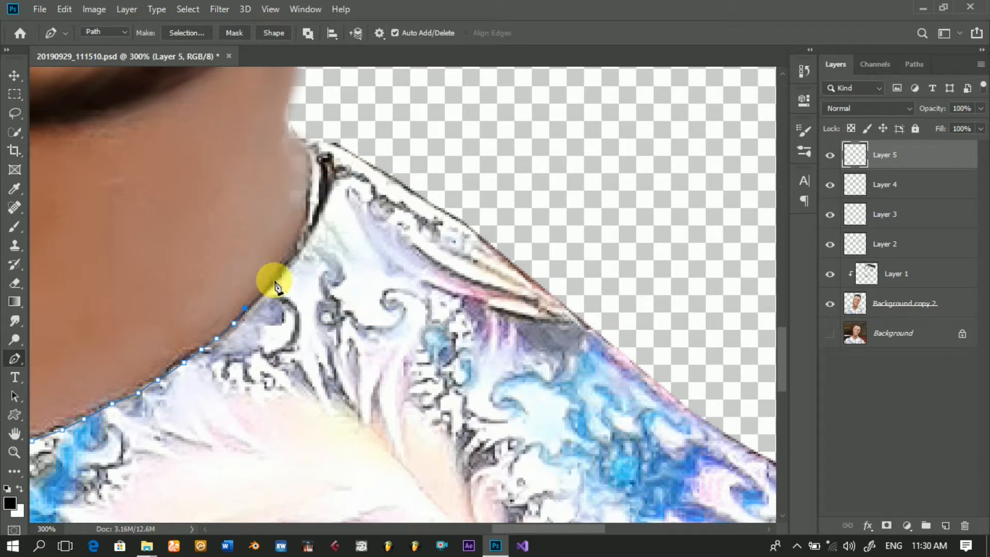
pyautogui.click(278, 273)
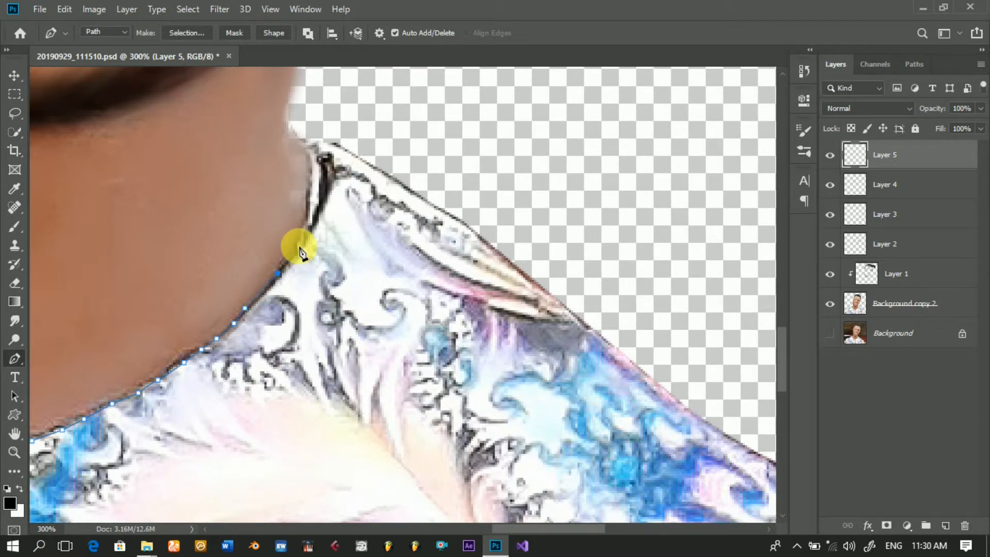
pyautogui.click(299, 246)
pyautogui.click(309, 220)
pyautogui.click(312, 192)
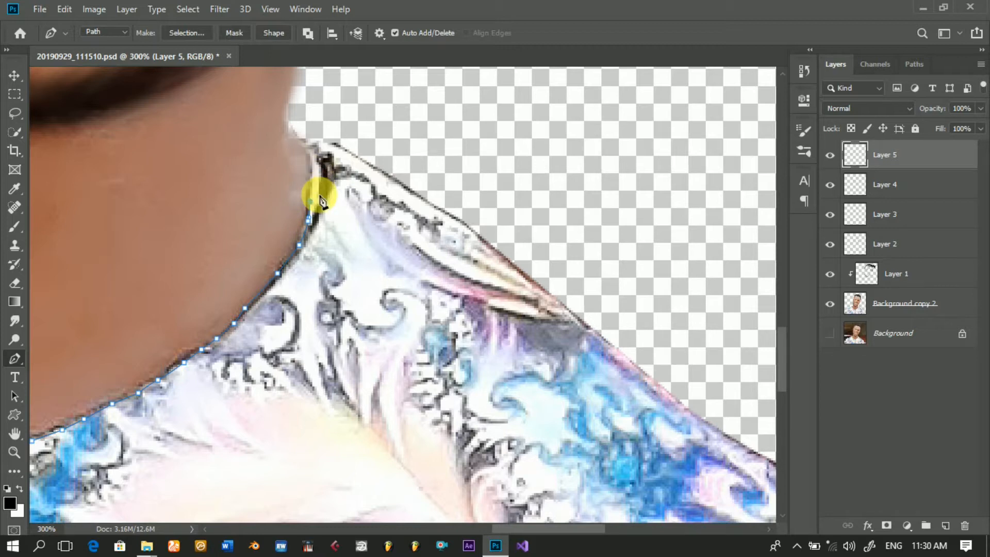
pyautogui.click(310, 180)
pyautogui.click(309, 160)
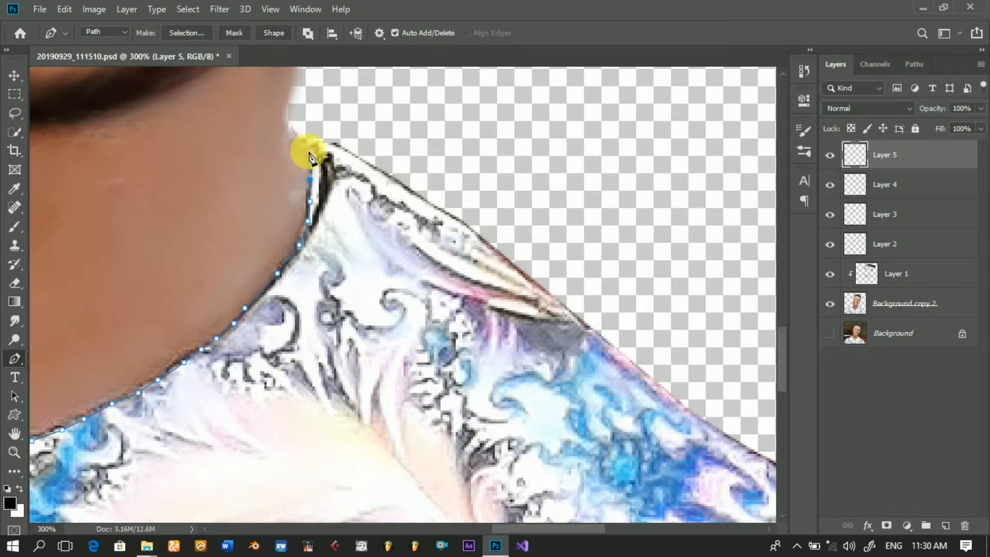
pyautogui.click(299, 136)
# Step: Turn the path at the collar tip and trace the right-side shoulder's outer edge toward the end of the dark seam fold
pyautogui.click(323, 141)
pyautogui.click(347, 150)
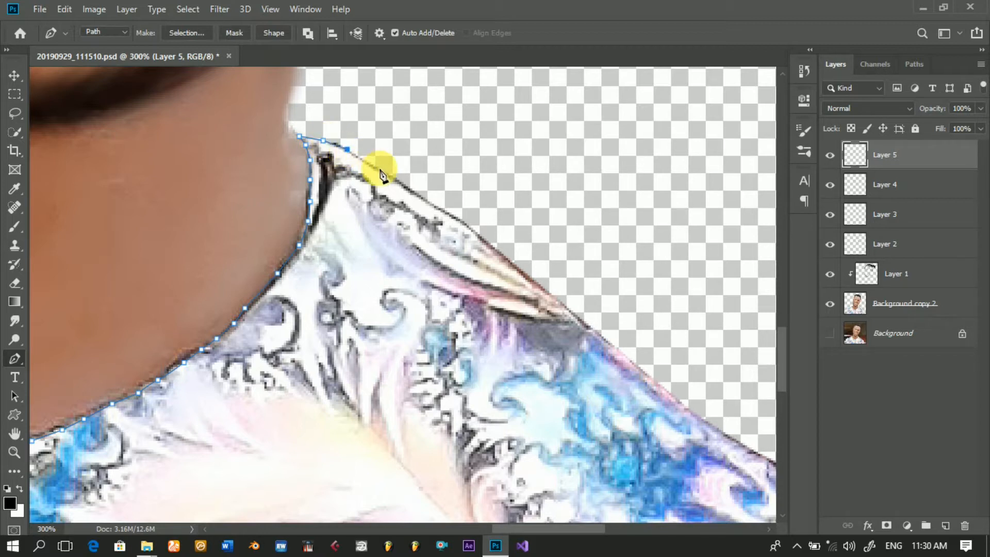
pyautogui.click(382, 173)
pyautogui.click(417, 196)
pyautogui.click(447, 215)
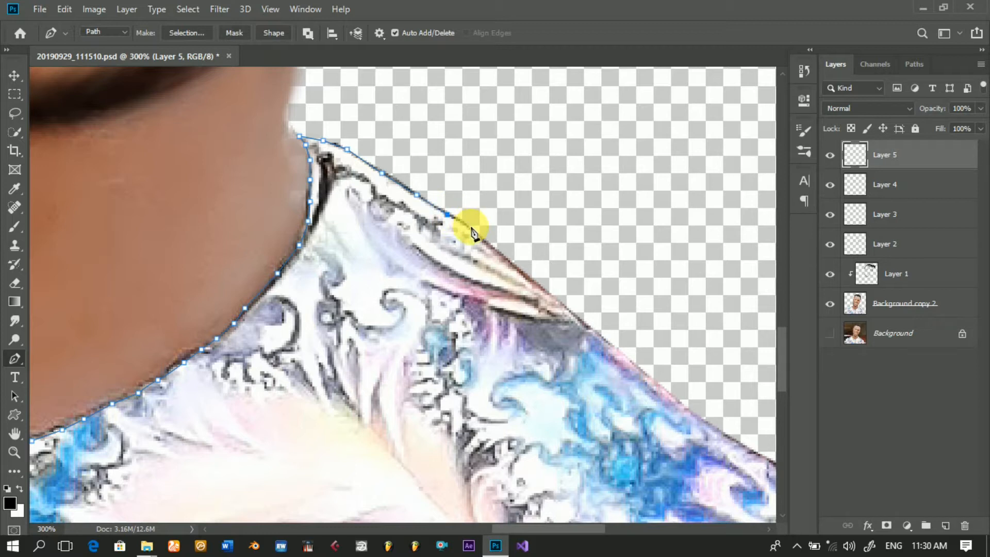
pyautogui.click(491, 246)
pyautogui.click(516, 267)
pyautogui.click(536, 282)
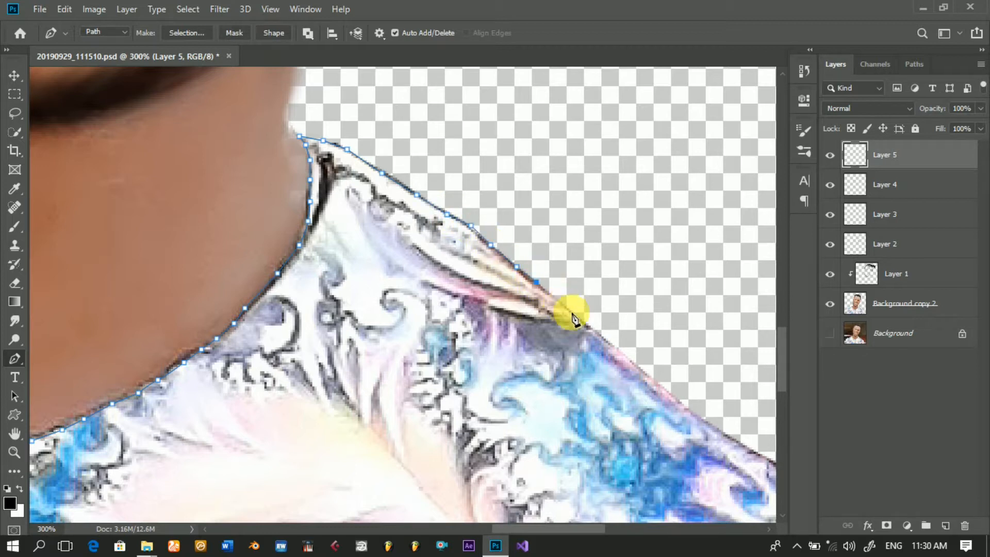
# Step: Continue the path along the outer shoulder edge beyond the seam fold, beside the blue pattern
pyautogui.click(562, 305)
pyautogui.click(590, 327)
pyautogui.click(614, 345)
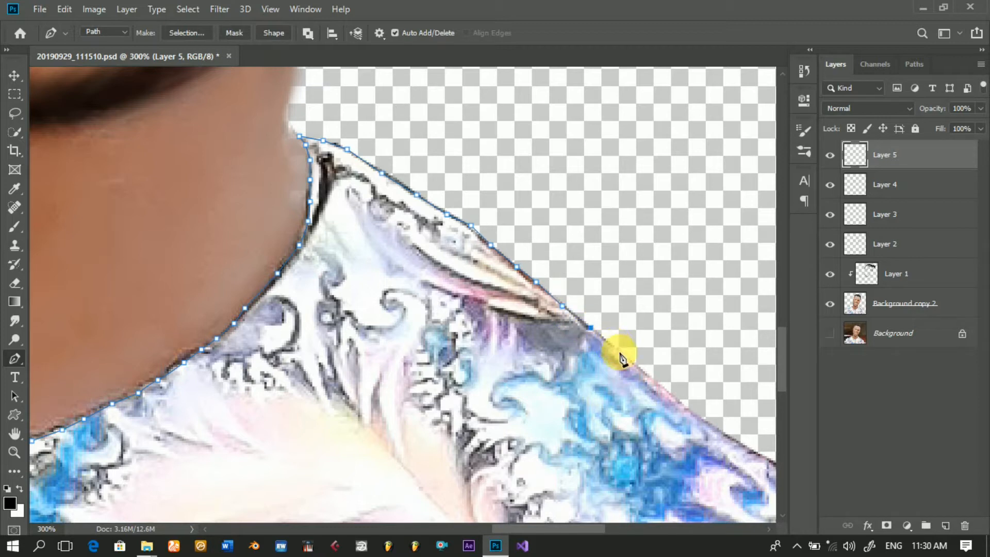
pyautogui.click(634, 369)
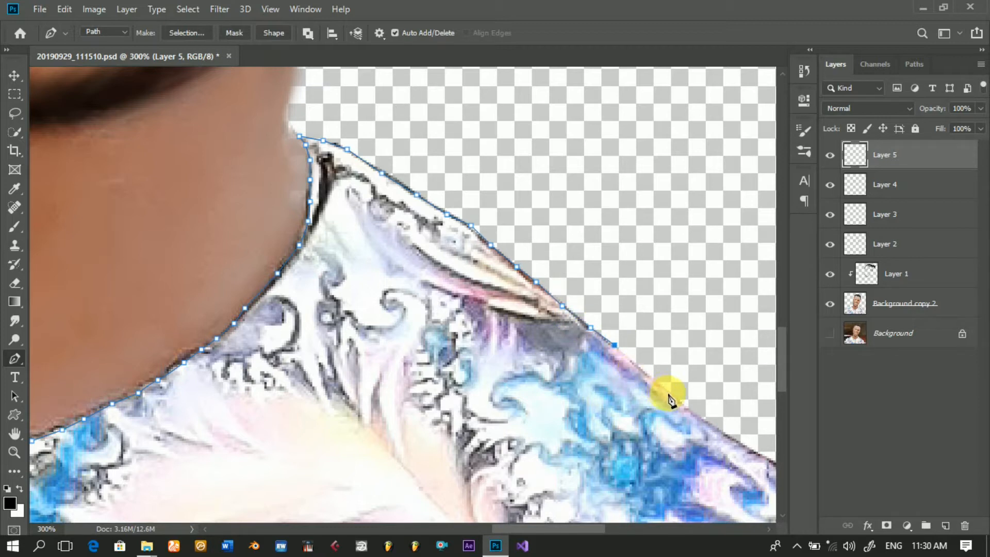
pyautogui.click(695, 413)
pyautogui.click(719, 427)
pyautogui.click(747, 444)
# Step: Trace the path around the rounded shoulder curve to the top of the right-side sleeve
pyautogui.moveTo(574, 529); pyautogui.dragTo(600, 537)
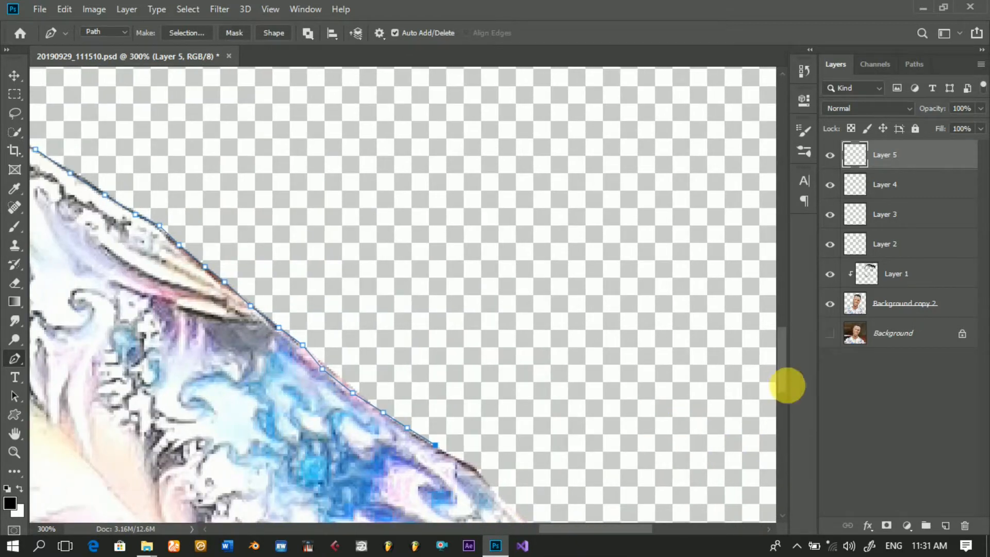
pyautogui.moveTo(787, 389); pyautogui.dragTo(787, 417)
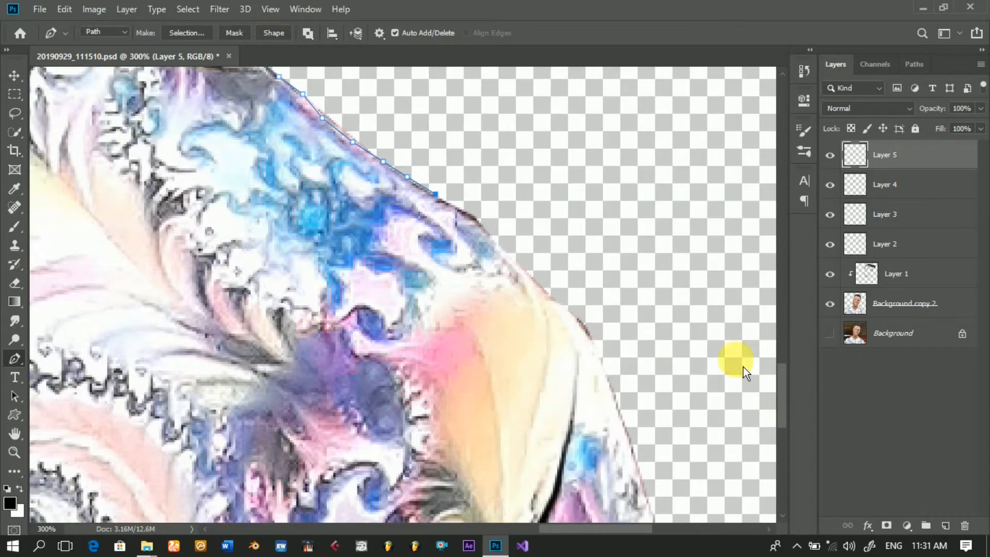
pyautogui.click(463, 209)
pyautogui.click(477, 218)
pyautogui.click(494, 235)
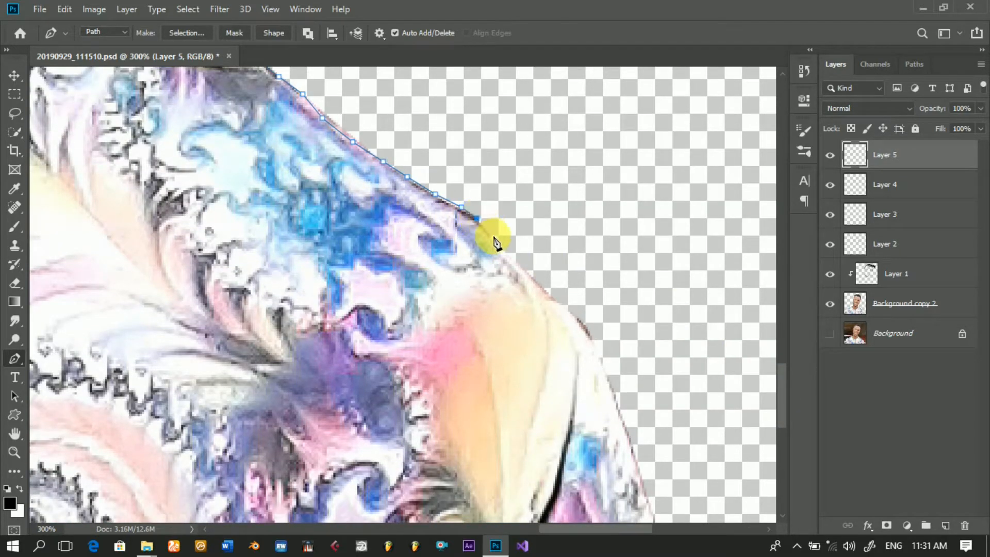
pyautogui.click(550, 294)
pyautogui.click(565, 307)
pyautogui.click(576, 318)
pyautogui.click(587, 334)
pyautogui.click(598, 355)
pyautogui.click(607, 383)
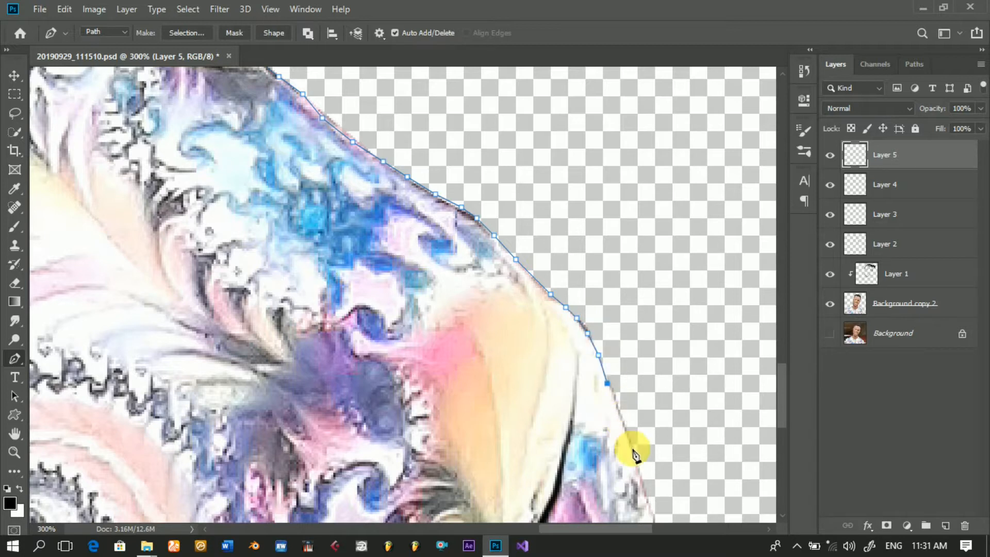
# Step: Trace the path down the right-side sleeve's outer edge to just below the image's lower boundary
pyautogui.click(618, 407)
pyautogui.click(631, 448)
pyautogui.click(641, 485)
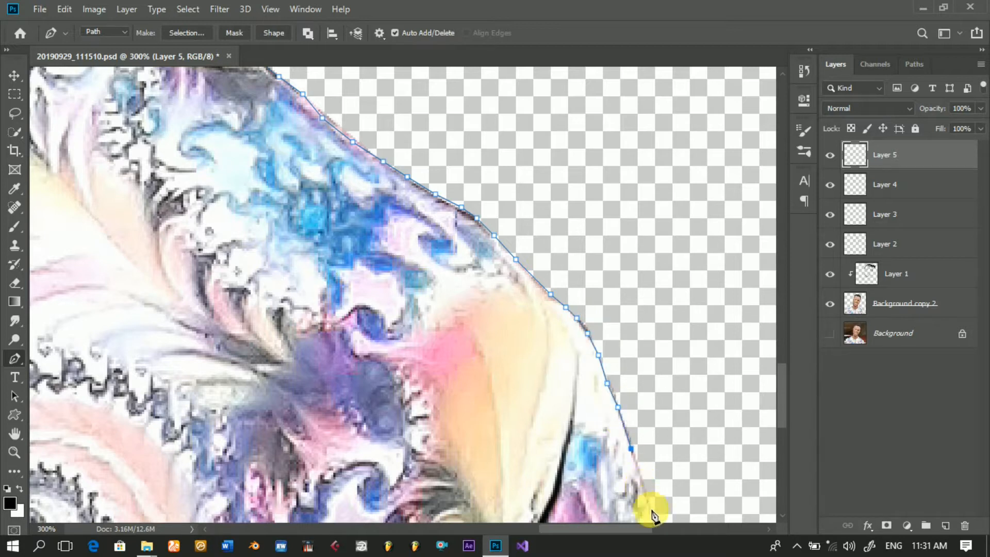
pyautogui.click(652, 511)
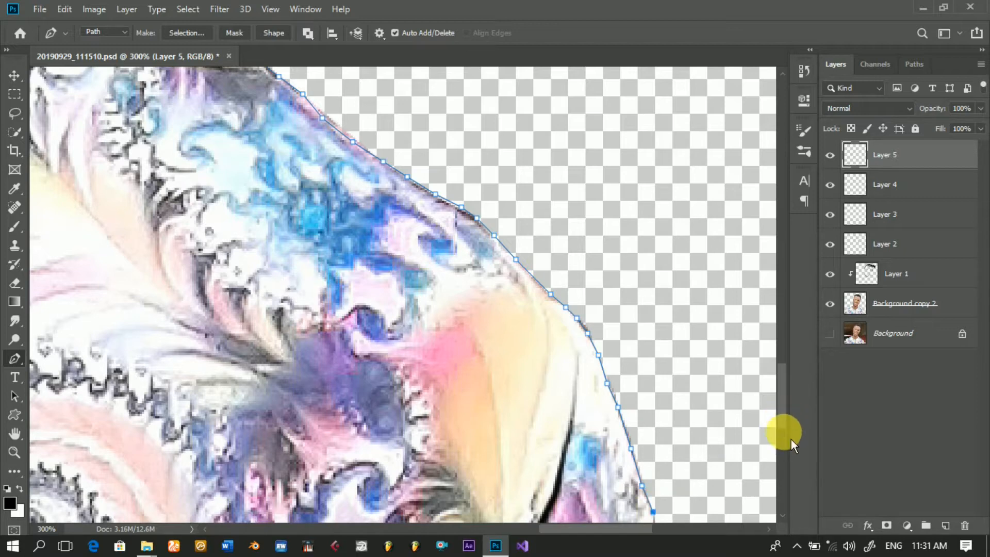
pyautogui.scroll(-10, 791, 447)
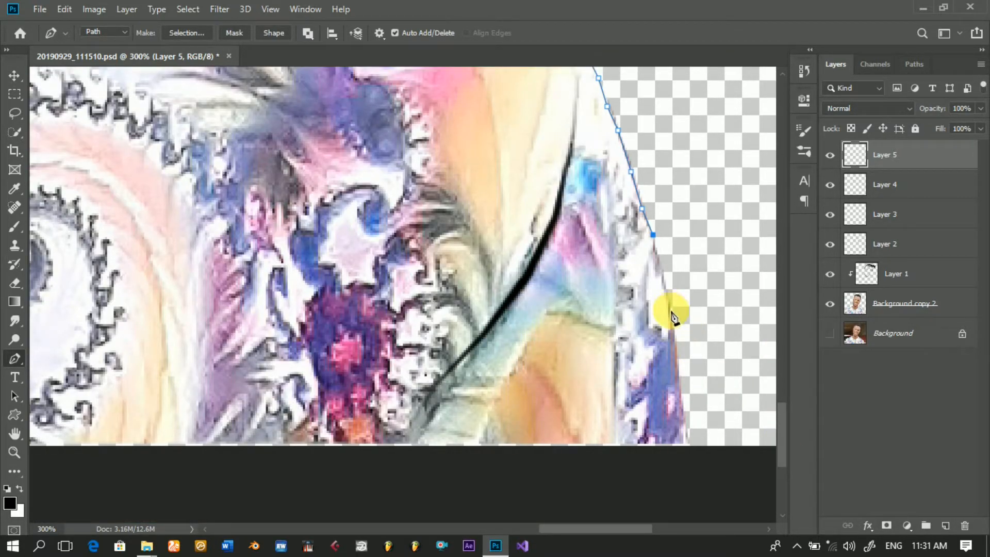
pyautogui.click(670, 309)
pyautogui.click(675, 330)
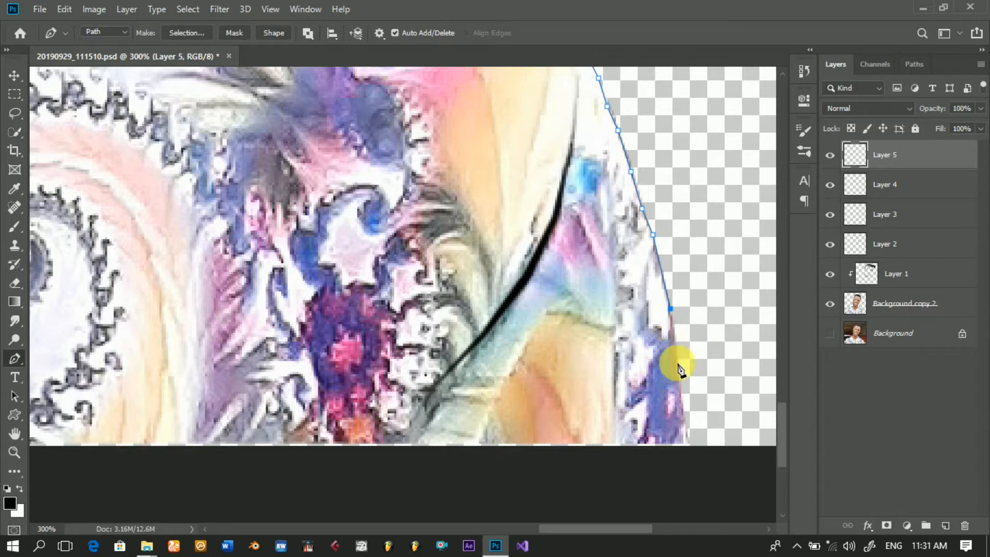
pyautogui.click(683, 422)
pyautogui.click(684, 454)
# Step: Carry the path beneath the image to the left-side sleeve's lower corner and up its outer edge past the blue patch
pyautogui.moveTo(606, 532); pyautogui.dragTo(311, 542)
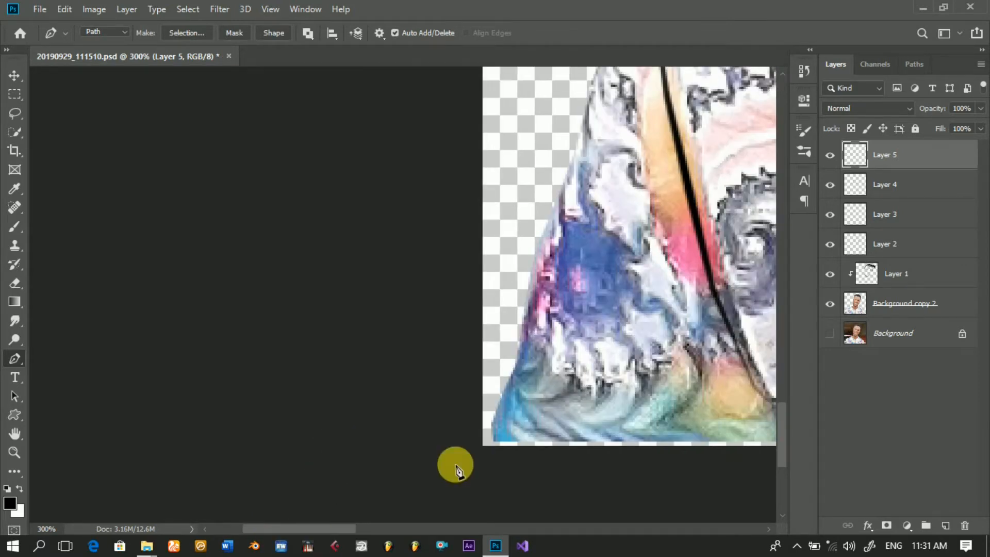
pyautogui.click(500, 460)
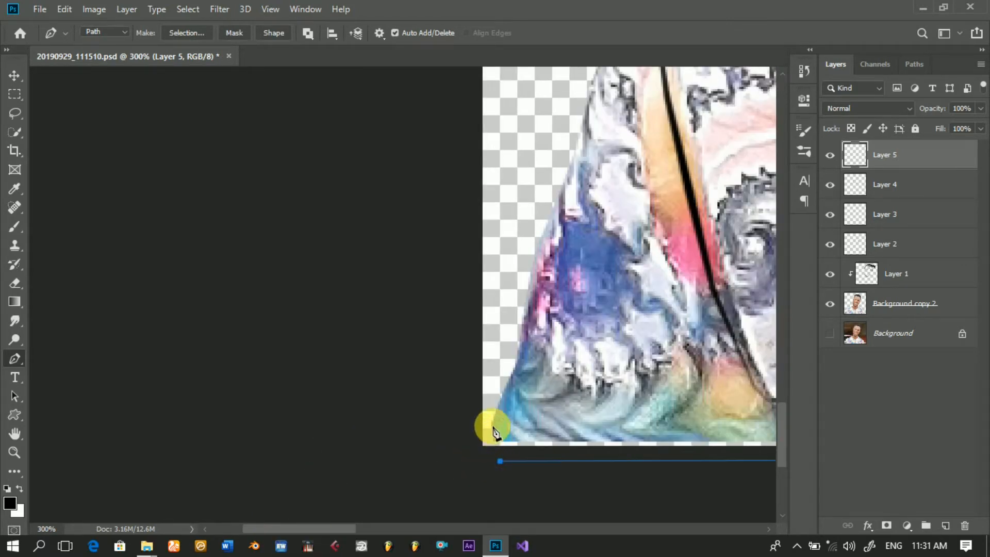
pyautogui.click(492, 427)
pyautogui.moveTo(520, 350); pyautogui.dragTo(520, 338)
pyautogui.click(537, 259)
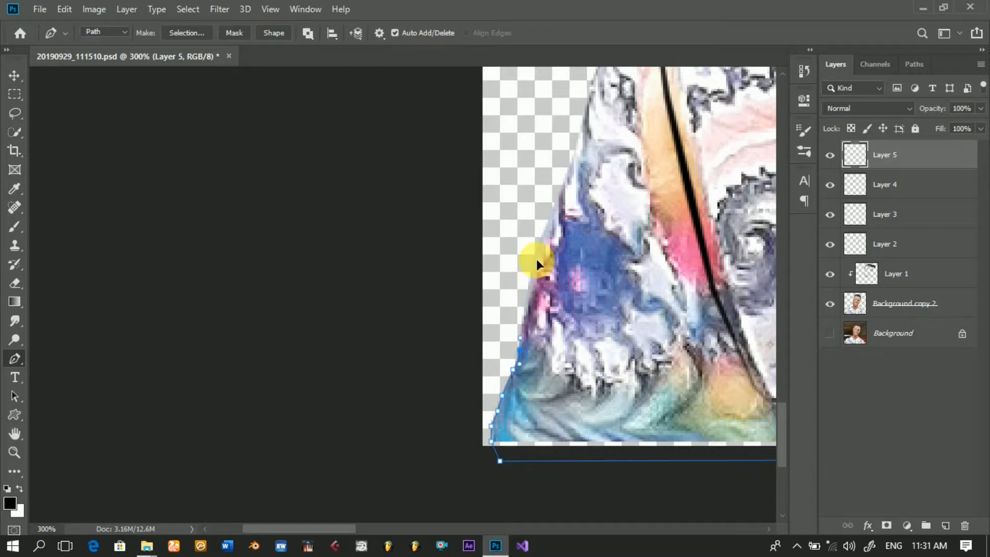
pyautogui.click(559, 200)
pyautogui.click(580, 137)
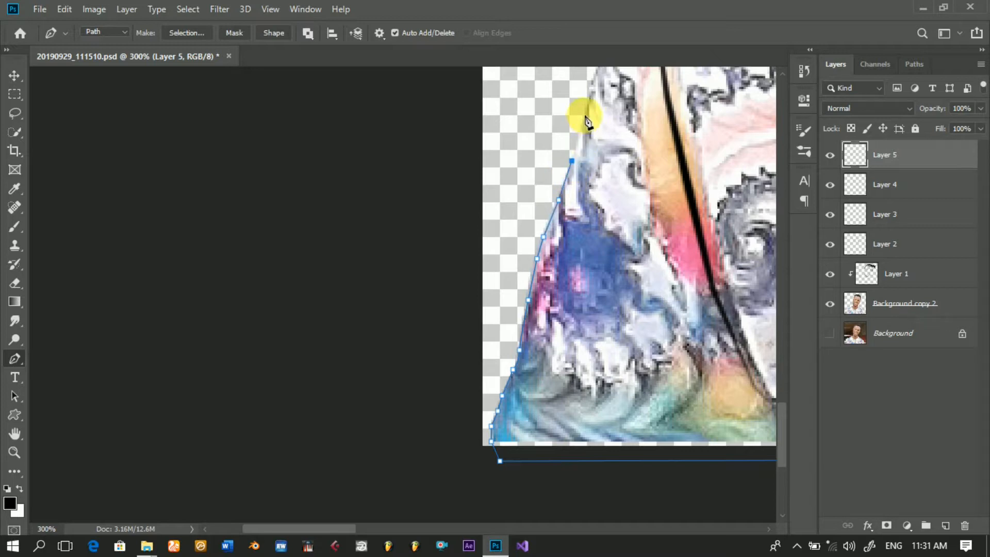
pyautogui.click(593, 83)
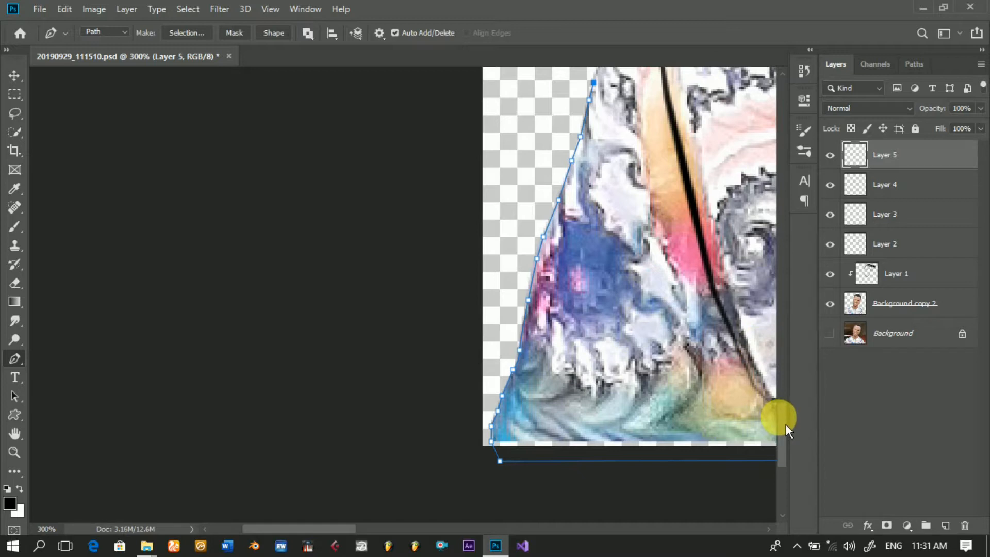
# Step: Continue the path up the left-side sleeve's outer edge to near the upper end of the black fold line
pyautogui.scroll(6, 793, 403)
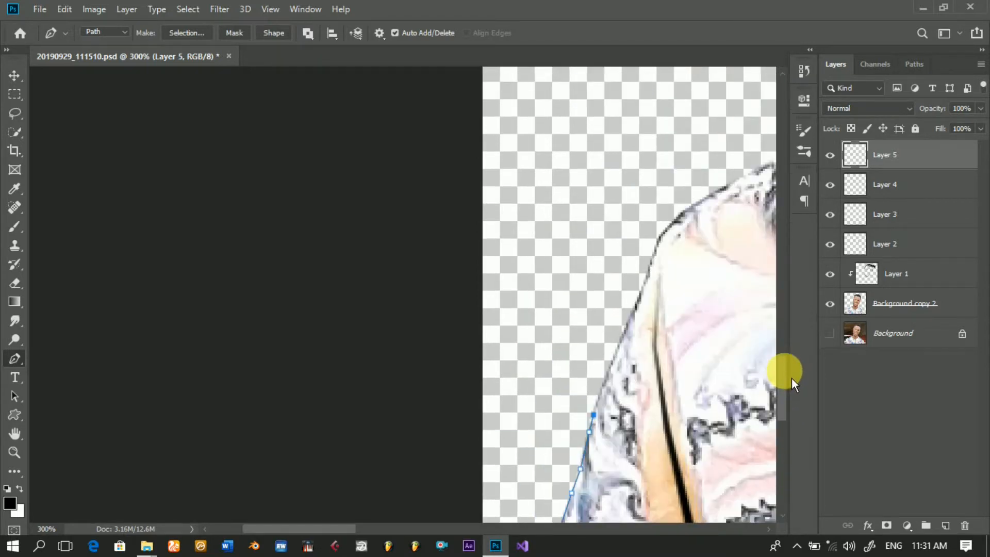
pyautogui.click(604, 375)
pyautogui.click(619, 338)
pyautogui.click(627, 310)
pyautogui.click(639, 291)
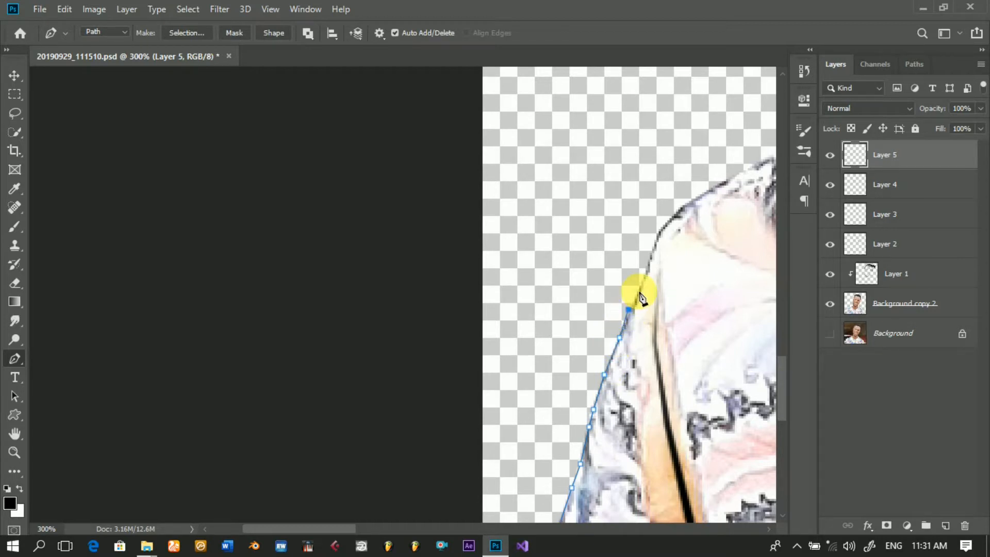
# Step: Trace the path around the rounded left-side shoulder curve onto the slope of the shoulder
pyautogui.click(646, 268)
pyautogui.click(654, 242)
pyautogui.click(661, 227)
pyautogui.click(678, 210)
pyautogui.click(695, 196)
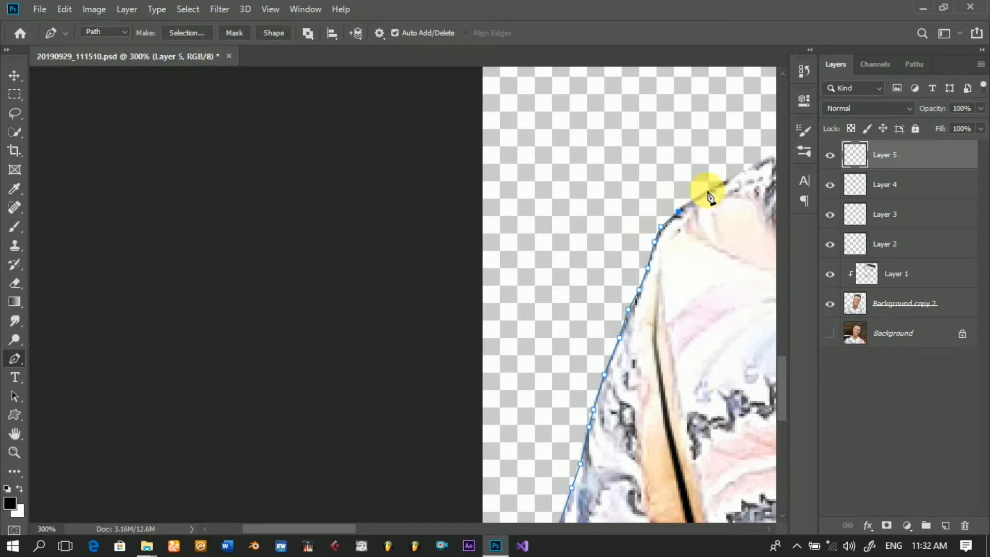
pyautogui.click(719, 183)
pyautogui.click(741, 172)
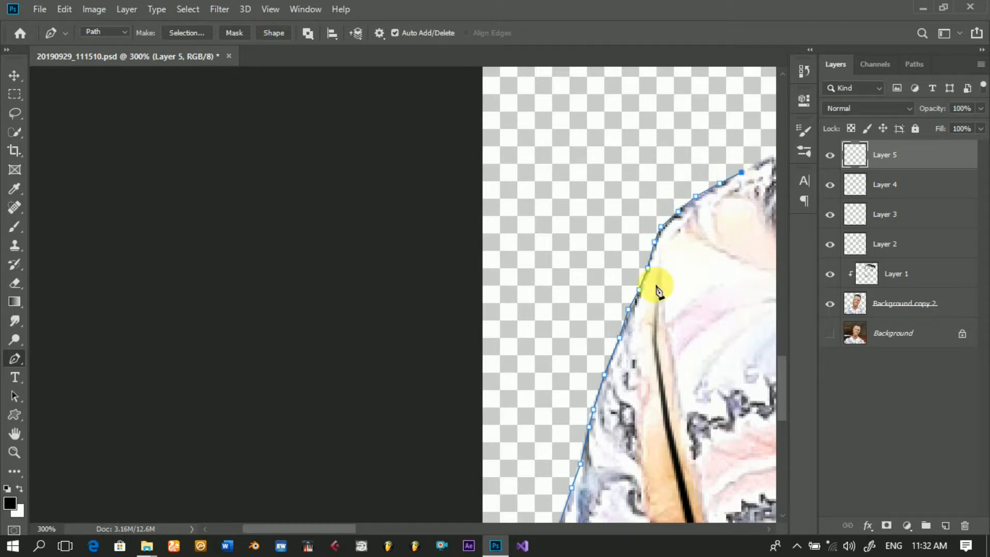
# Step: Extend the path along the left-side shoulder slope above the light-blue pattern
pyautogui.moveTo(348, 531); pyautogui.dragTo(391, 531)
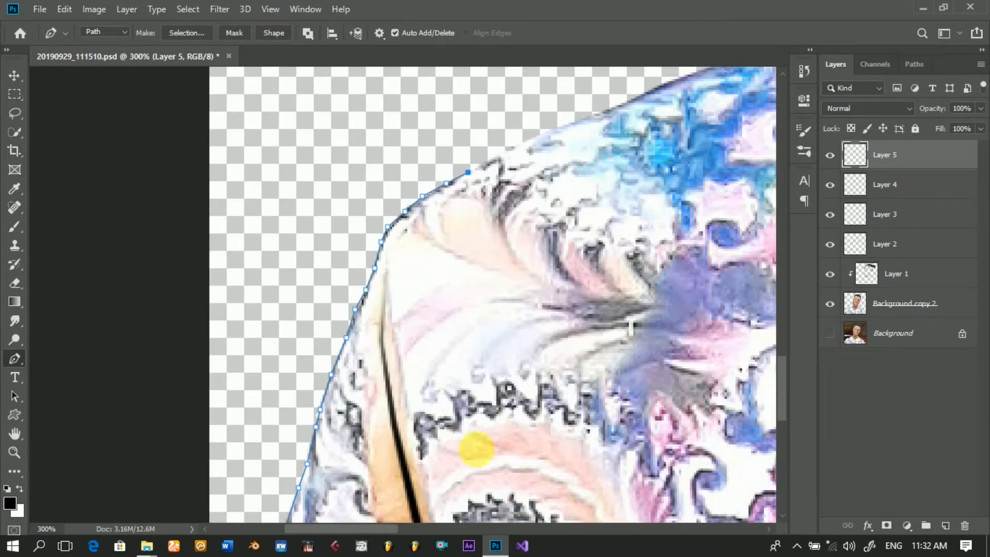
pyautogui.scroll(3, 787, 349)
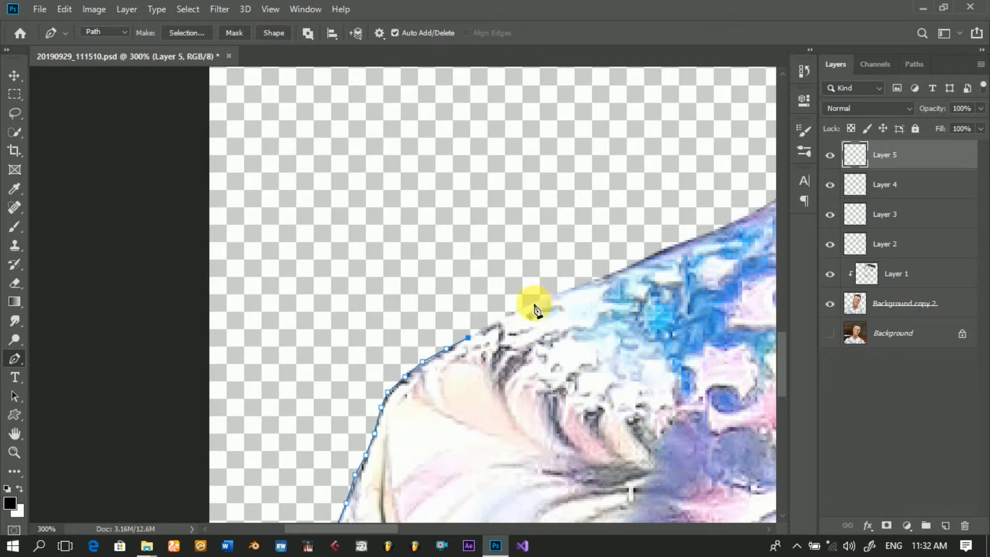
pyautogui.click(533, 303)
pyautogui.click(571, 293)
pyautogui.click(594, 280)
pyautogui.click(668, 245)
pyautogui.click(706, 233)
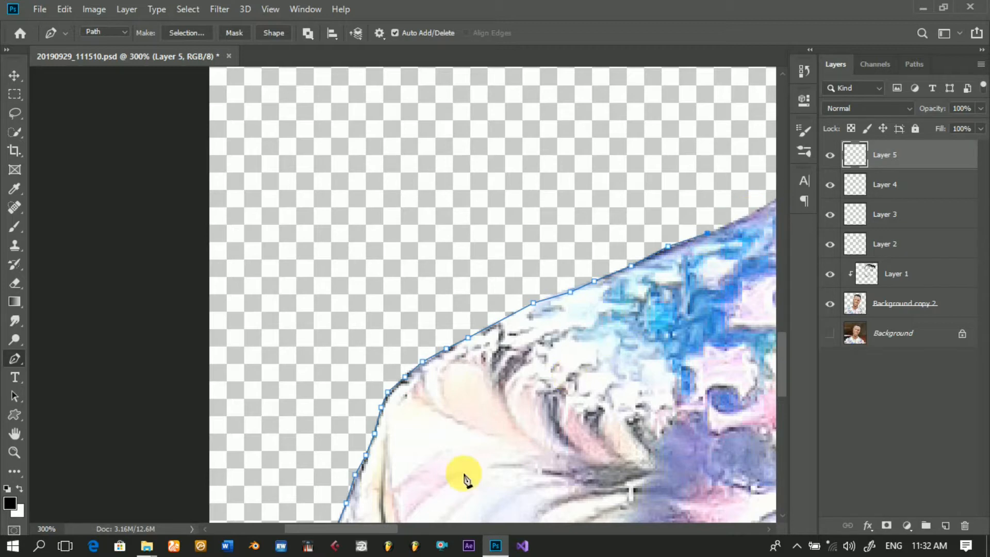
# Step: Continue the path up the left-side shoulder edge past the pink and blue pattern toward the collar
pyautogui.moveTo(407, 534); pyautogui.dragTo(437, 538)
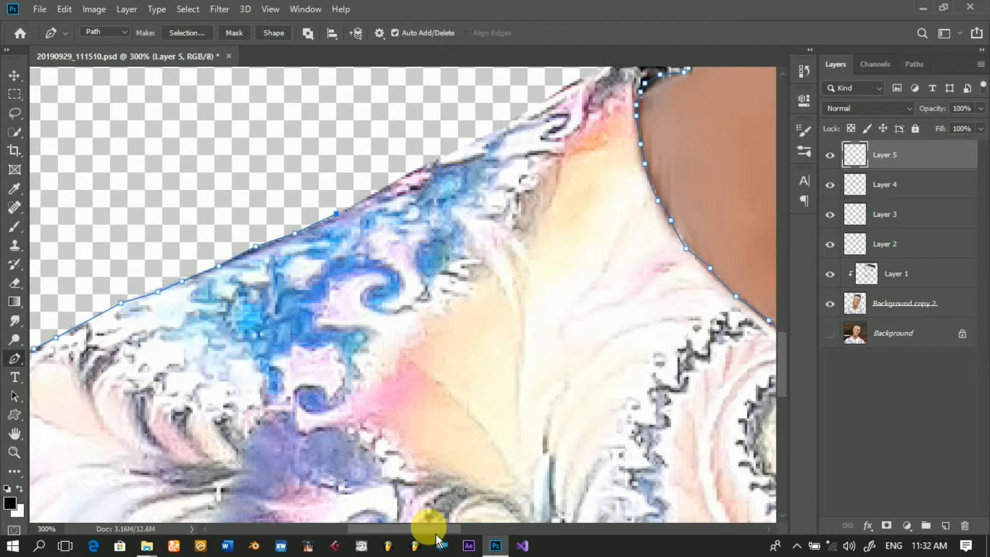
pyautogui.click(409, 170)
pyautogui.click(452, 150)
pyautogui.click(489, 133)
pyautogui.click(553, 91)
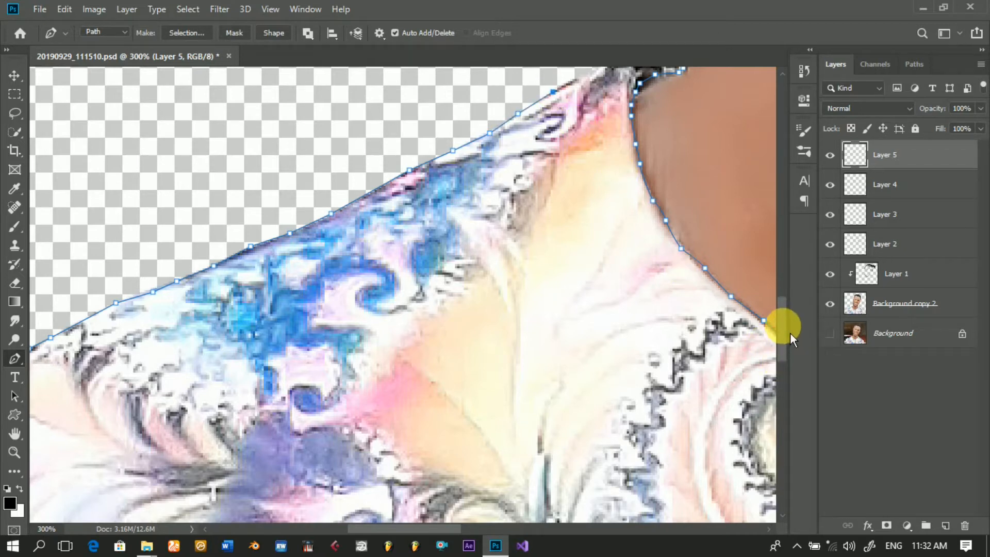
# Step: Trace the upper edge of the left-side collar to the neck and close the shirt path at its starting point
pyautogui.scroll(5, 790, 333)
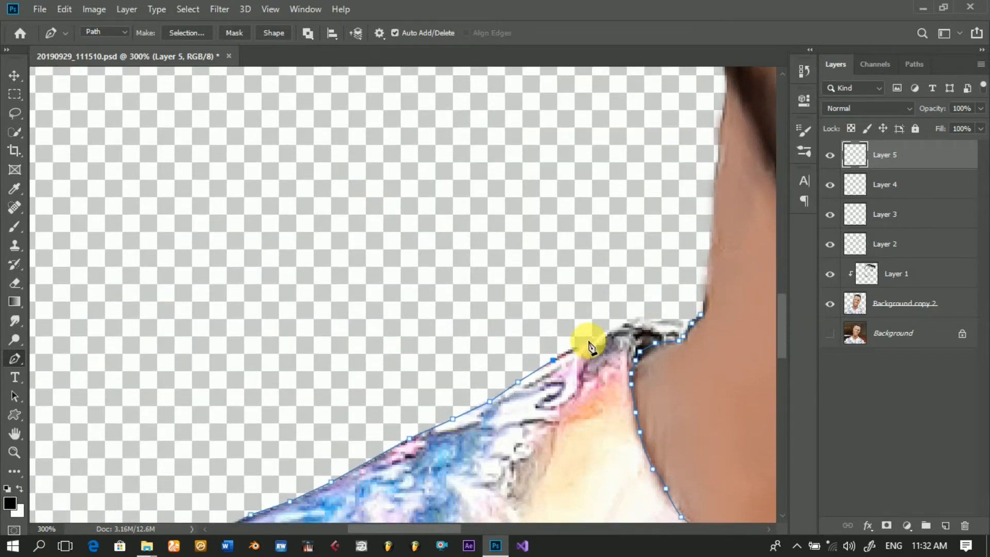
pyautogui.click(588, 341)
pyautogui.click(616, 327)
pyautogui.click(629, 322)
pyautogui.click(639, 318)
pyautogui.click(659, 319)
pyautogui.moveTo(690, 320); pyautogui.dragTo(700, 317)
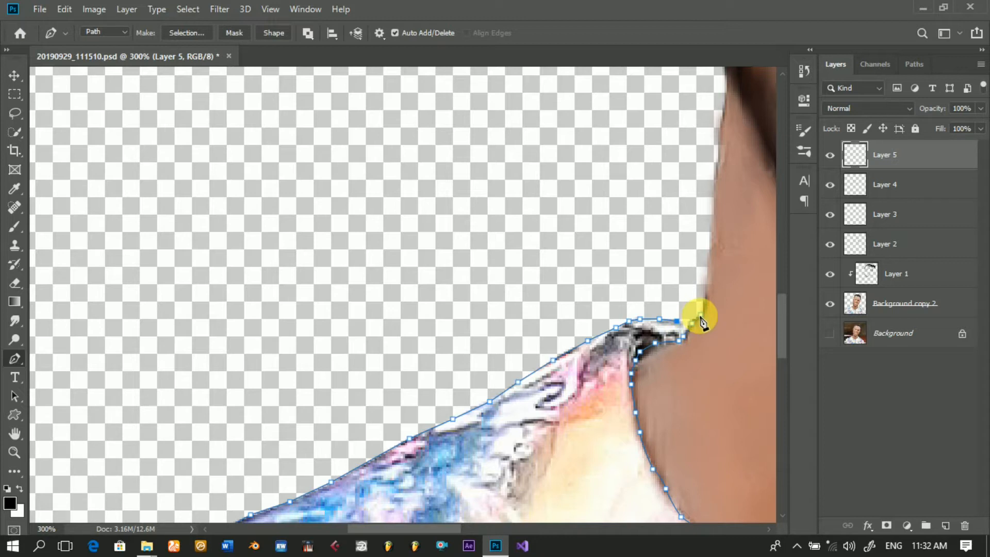
# Step: Fill the shirt path on Layer 5 with dark blue 03006f in Normal mode at 100% opacity
pyautogui.rightClick(536, 273)
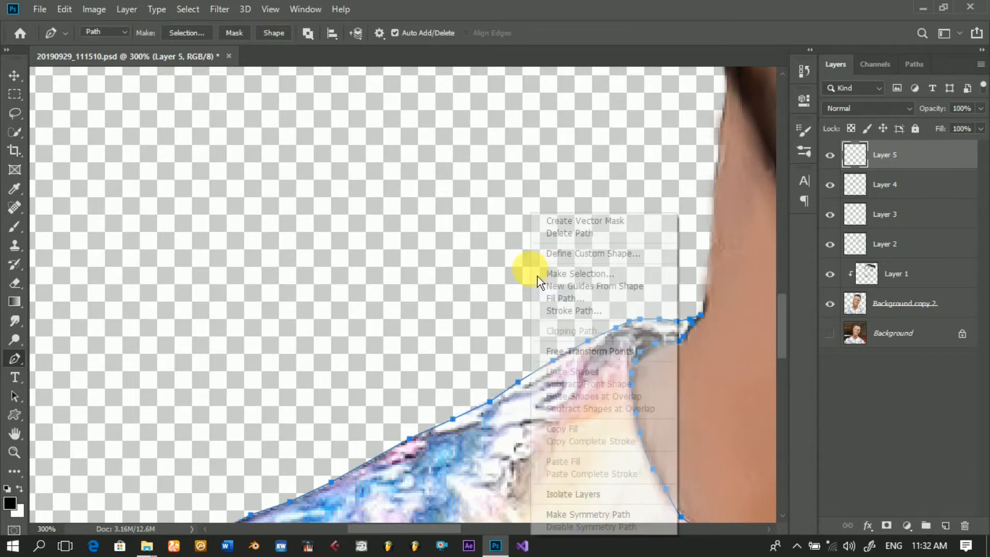
pyautogui.click(582, 302)
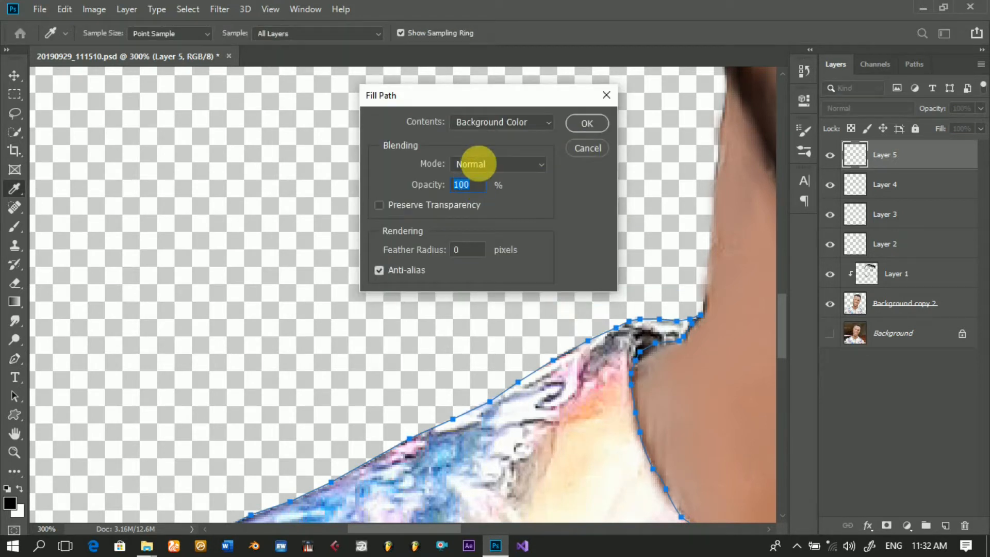
pyautogui.click(524, 128)
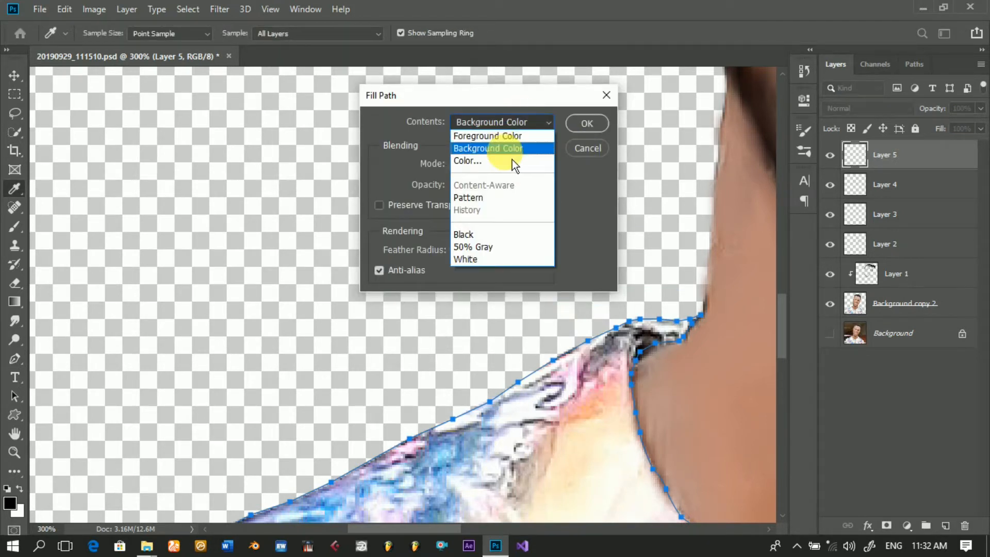
pyautogui.click(504, 167)
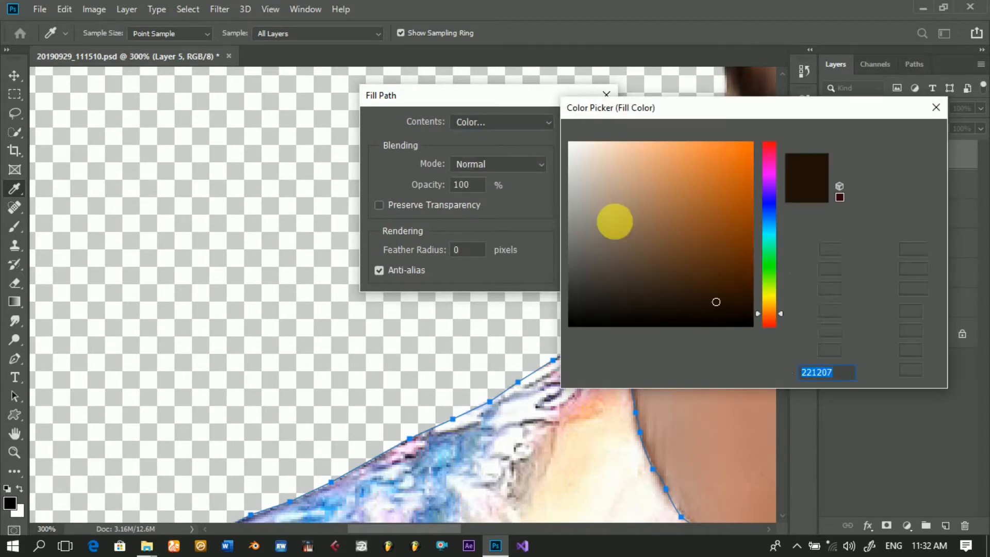
pyautogui.click(751, 191)
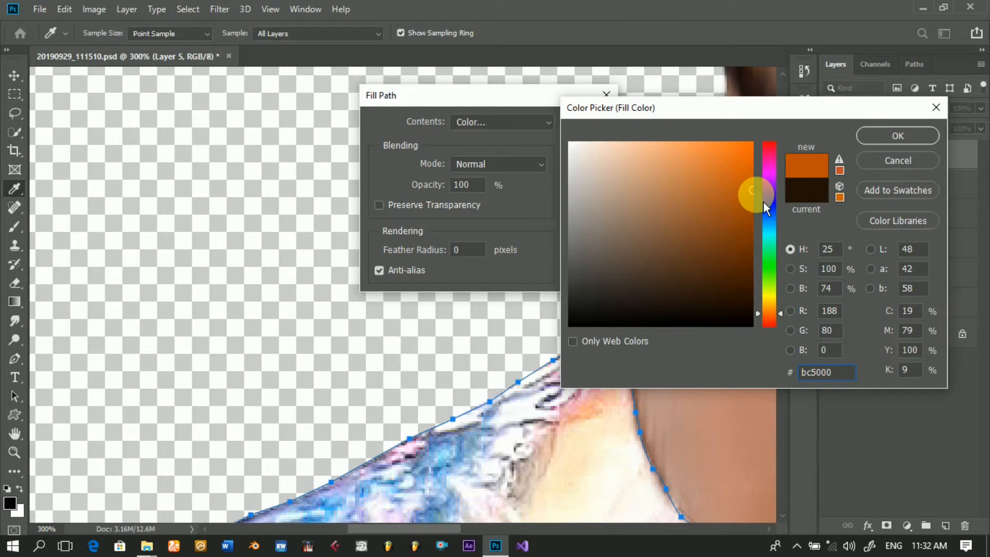
pyautogui.click(769, 203)
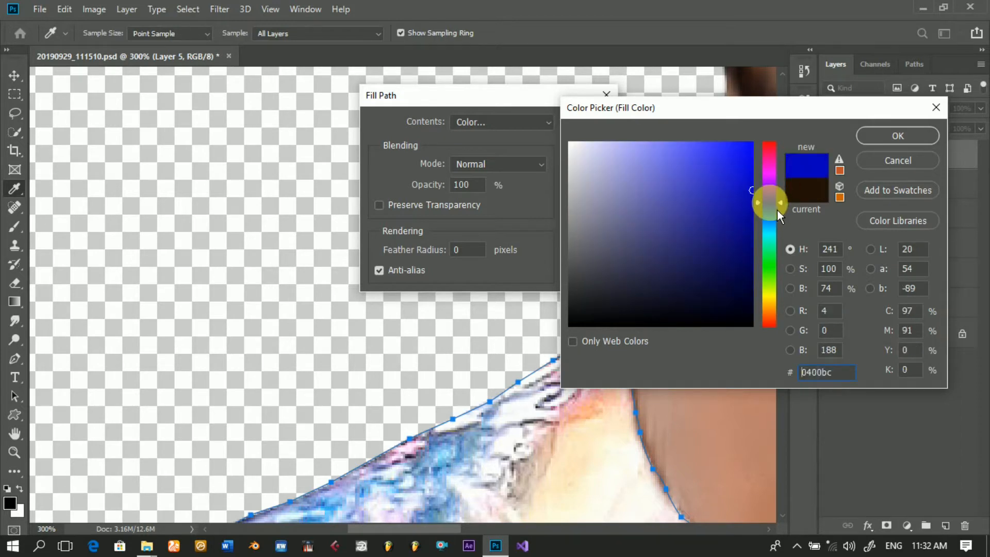
pyautogui.click(752, 250)
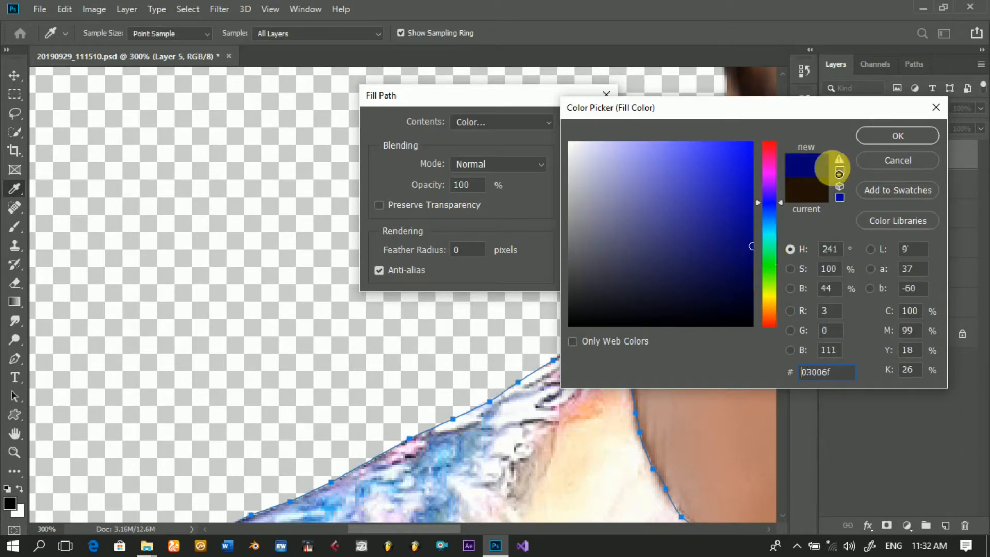
pyautogui.click(875, 144)
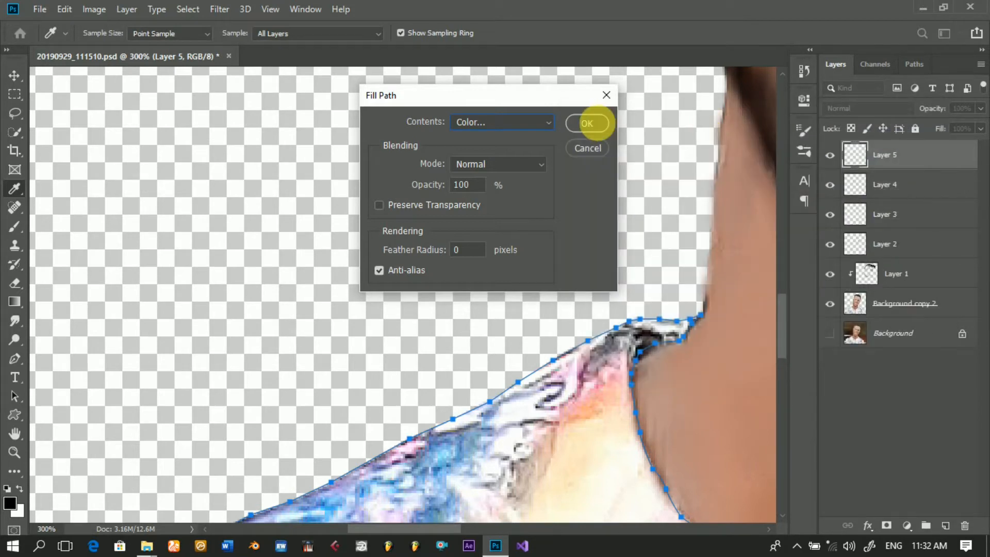
pyautogui.click(597, 127)
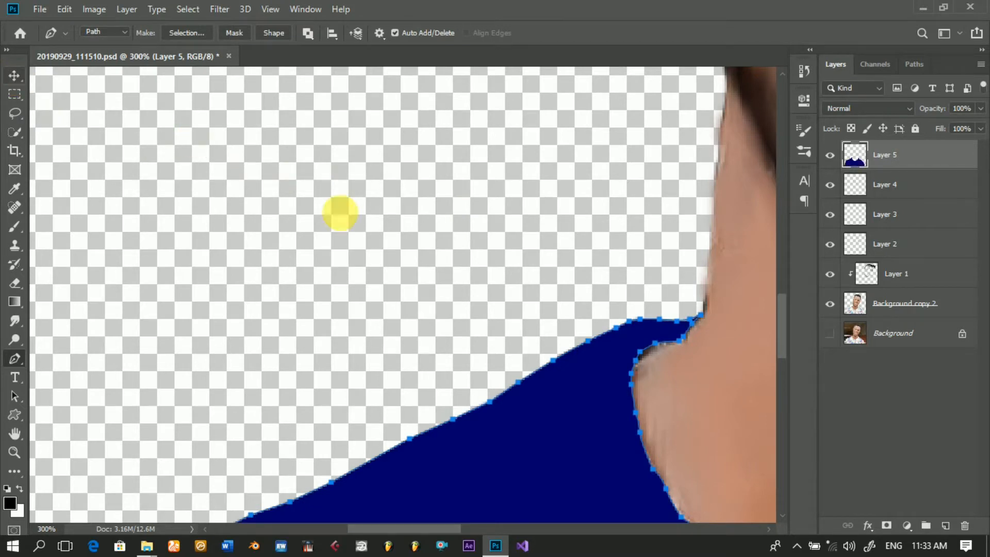
# Step: Stroke the shirt path with the black Brush using Simulate Pressure and dismiss the path
pyautogui.rightClick(597, 328)
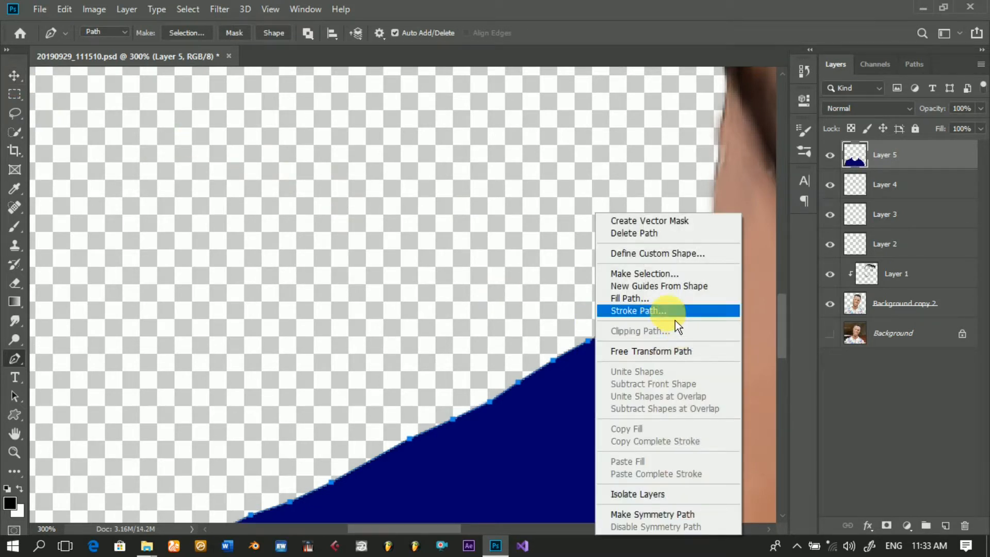
pyautogui.click(674, 319)
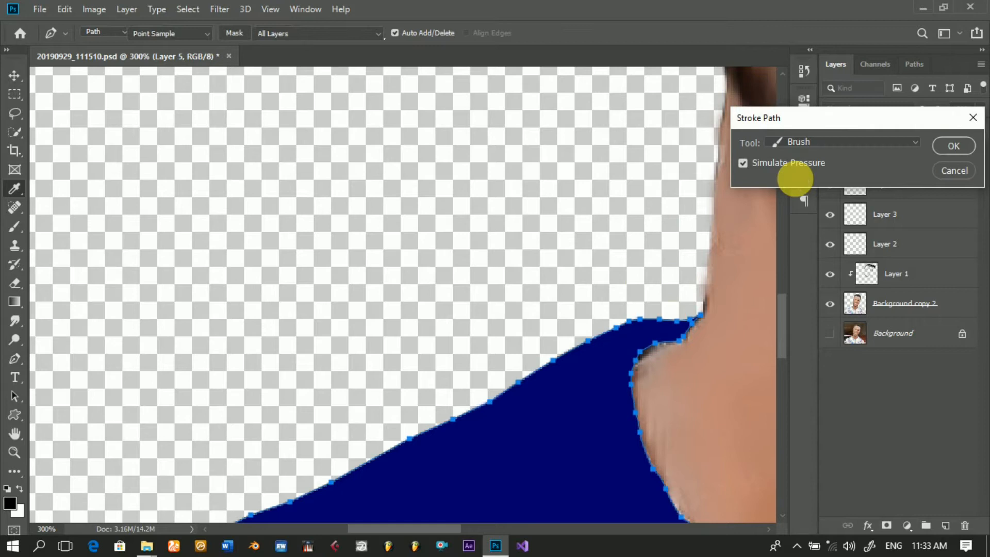
pyautogui.click(963, 153)
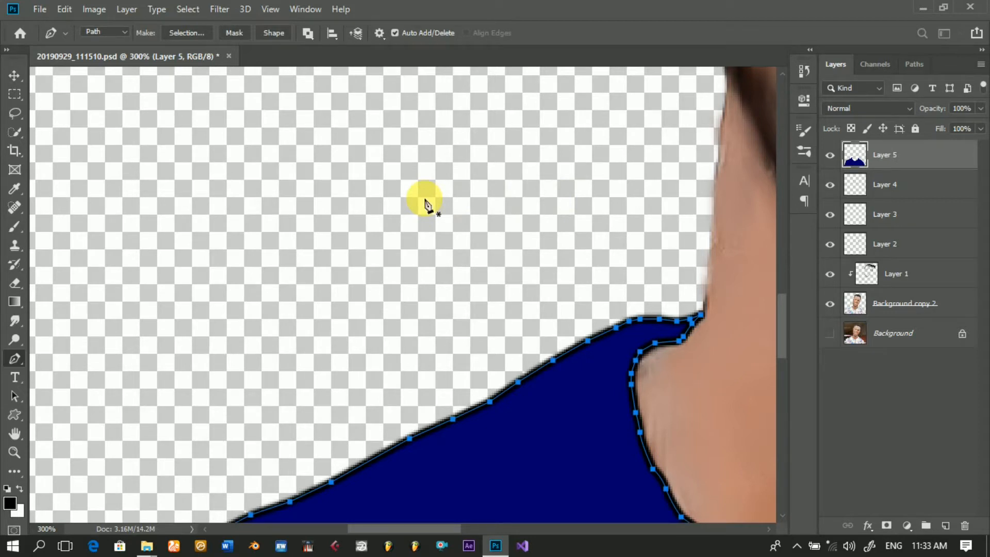
pyautogui.press('Return')
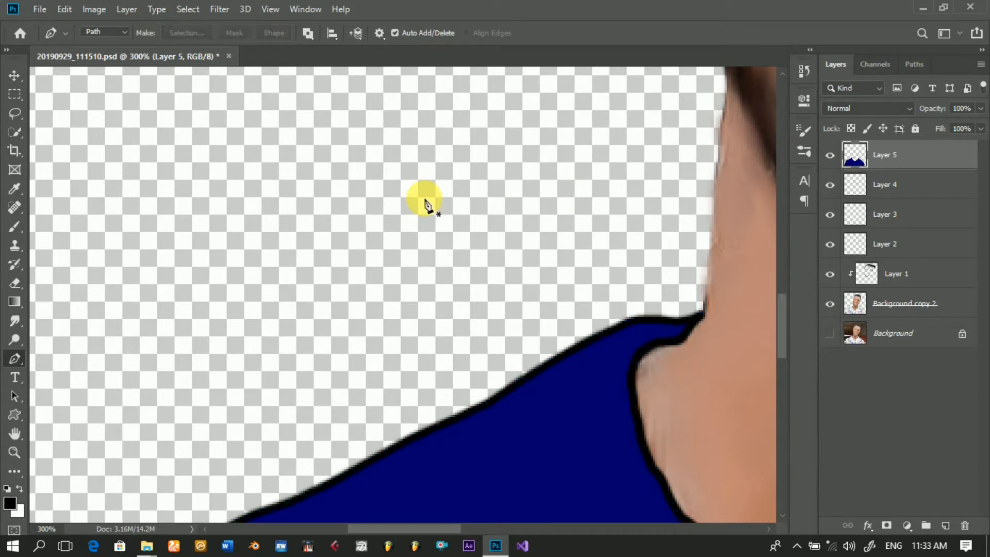
pyautogui.click(14, 77)
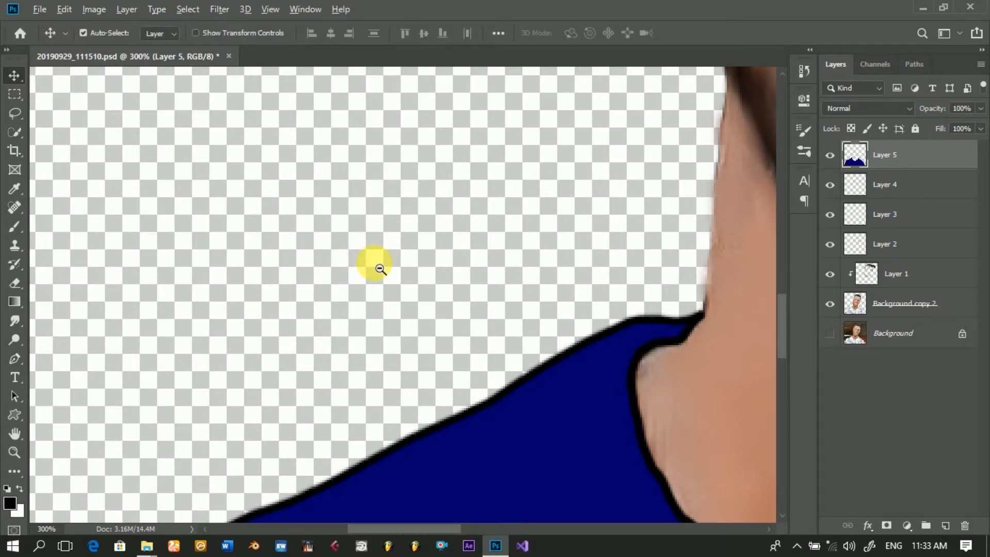
pyautogui.keyDown('alt'); pyautogui.click(380, 269); pyautogui.keyUp('alt')
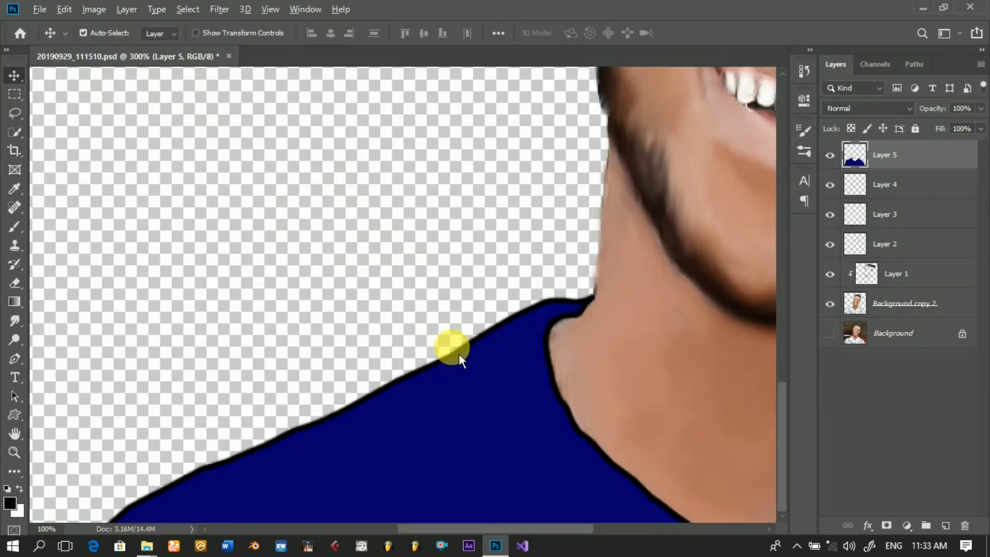
# Step: Make Layer 4 the active layer
pyautogui.keyDown('alt'); pyautogui.click(459, 354); pyautogui.keyUp('alt')
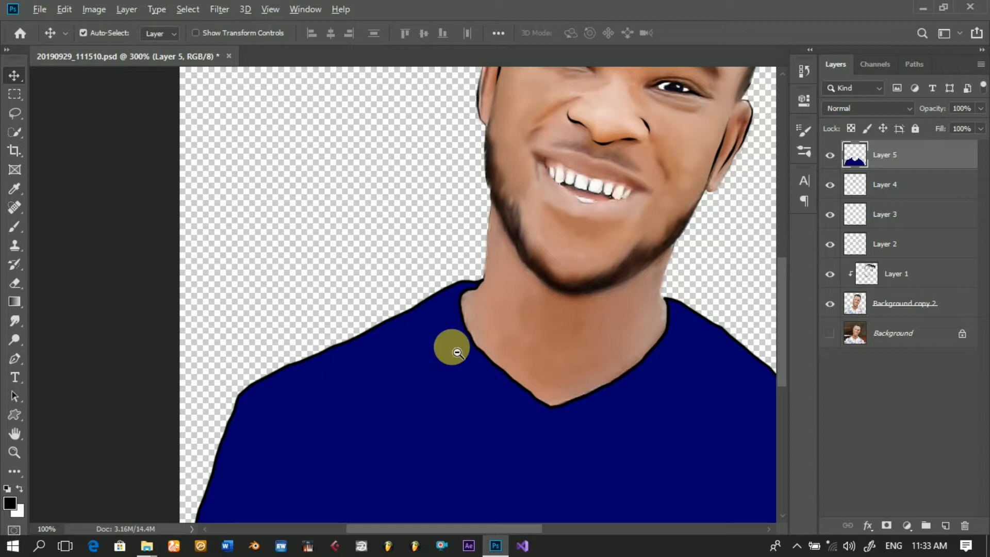
pyautogui.keyDown('alt'); pyautogui.click(457, 352); pyautogui.keyUp('alt')
pyautogui.hotkey('alt', 'space')
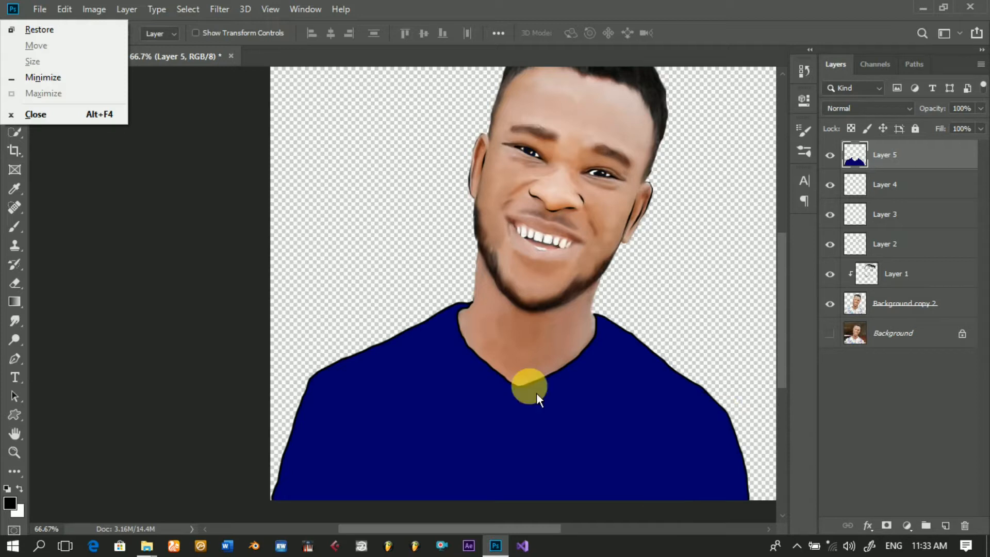
pyautogui.click(922, 193)
pyautogui.click(913, 187)
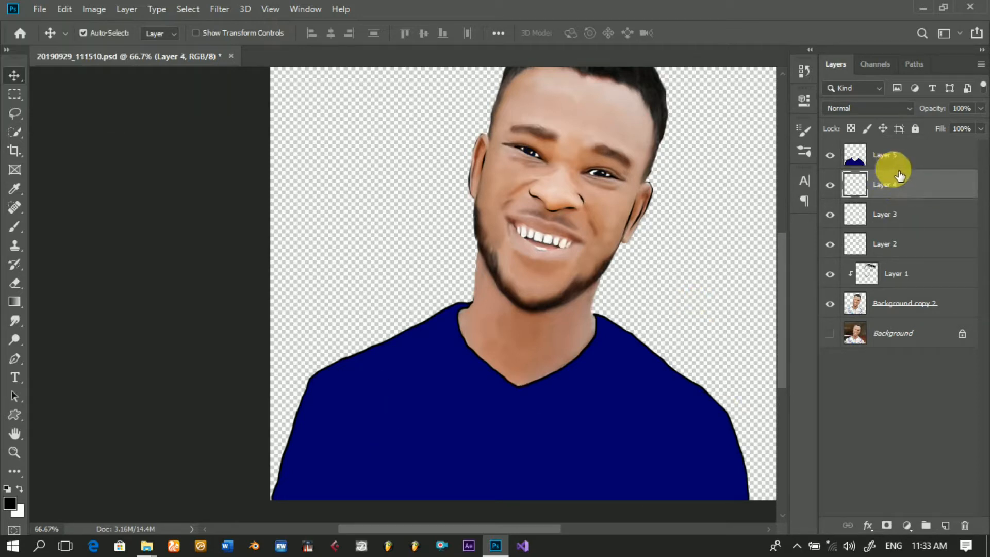
pyautogui.moveTo(897, 159)
pyautogui.mouseDown()
pyautogui.moveTo(892, 181)
pyautogui.moveTo(897, 155)
pyautogui.mouseUp()
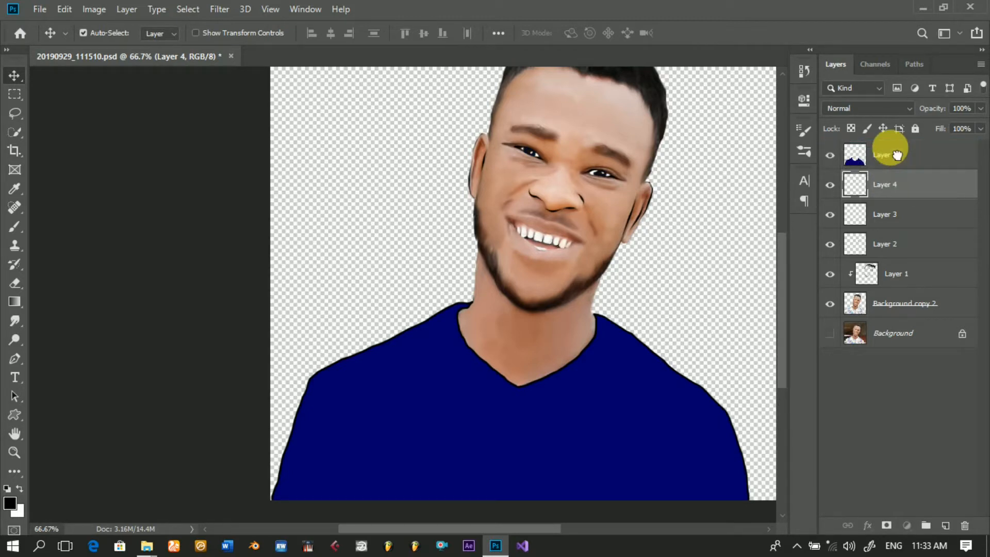
pyautogui.hotkey('ctrl', ']')
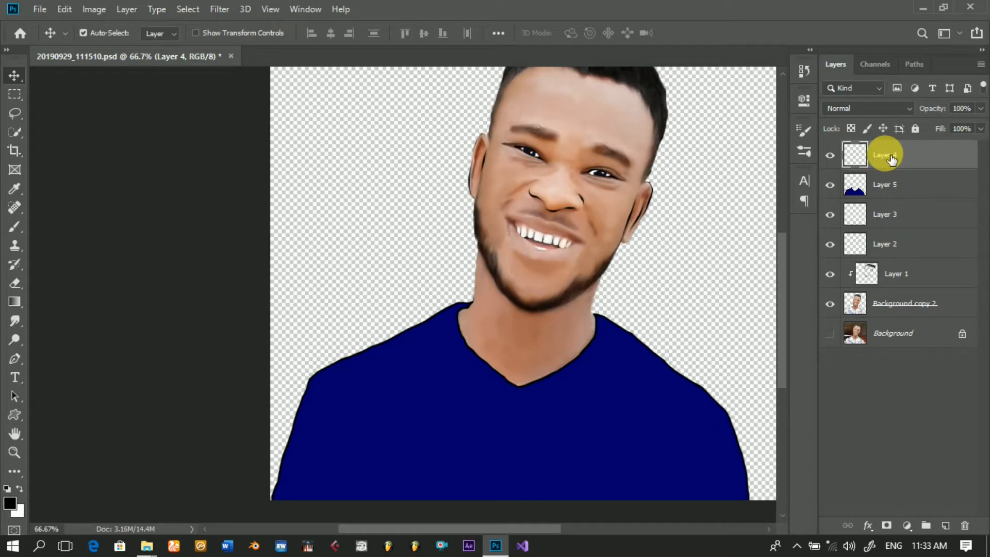
pyautogui.moveTo(891, 160); pyautogui.dragTo(879, 196)
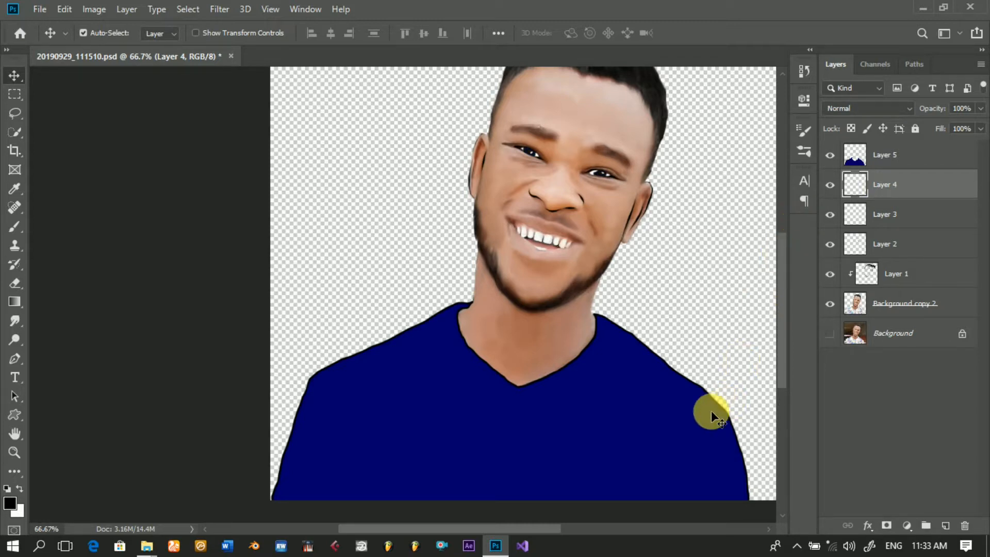
# Step: Draw an open Pen path from the right-side shoulder corner down to the shirt's lower edge as a sleeve seam
pyautogui.press('p')
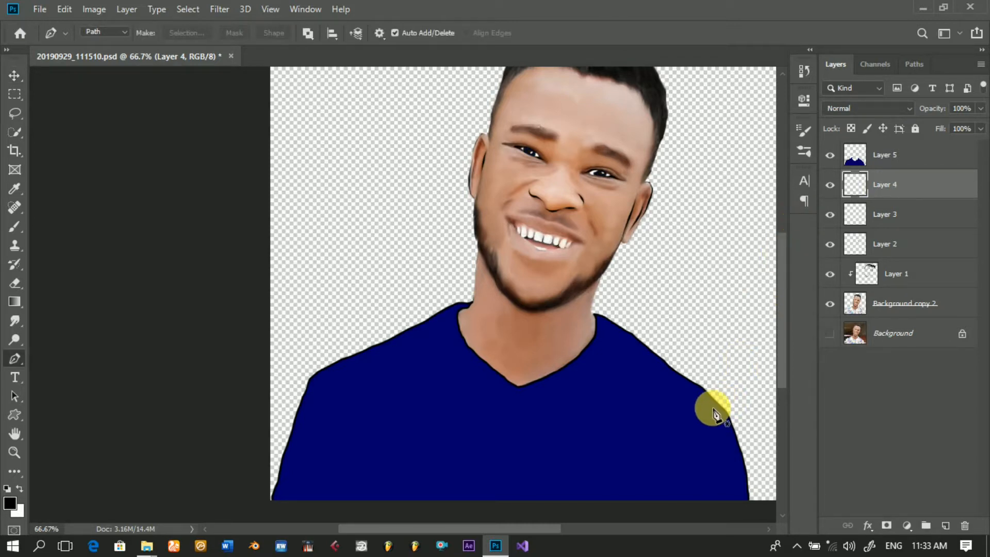
pyautogui.moveTo(712, 407); pyautogui.dragTo(701, 420)
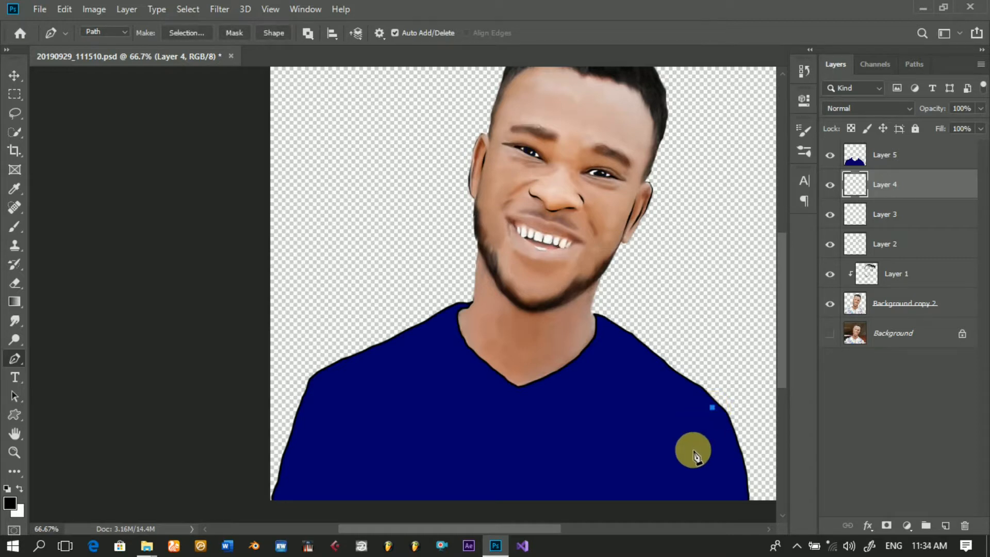
pyautogui.click(694, 439)
pyautogui.click(686, 469)
pyautogui.click(682, 486)
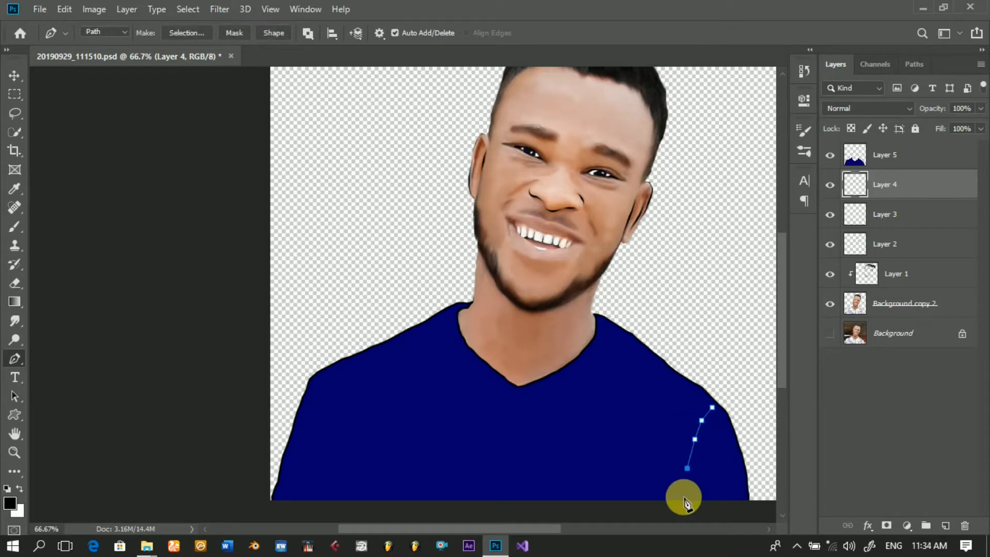
pyautogui.click(684, 497)
# Step: Stroke the right-side seam path with the Brush using Simulate Pressure, dismiss the path and move Layer 4 above Layer 5
pyautogui.rightClick(635, 438)
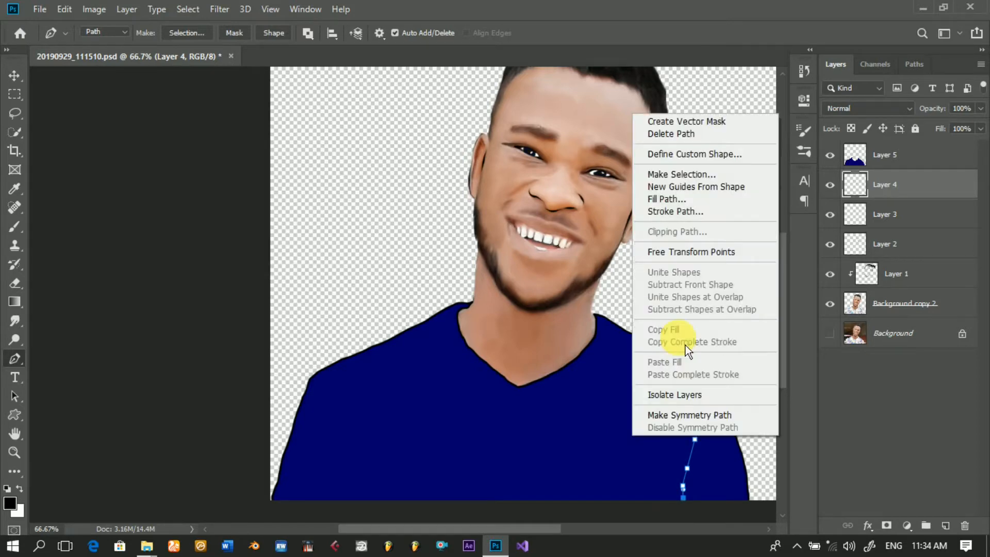
pyautogui.click(689, 215)
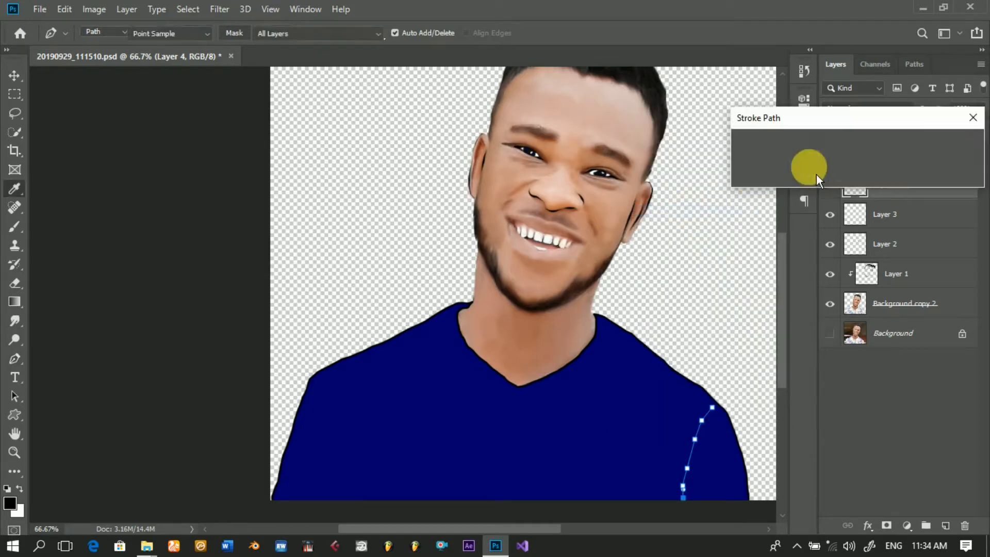
pyautogui.click(817, 164)
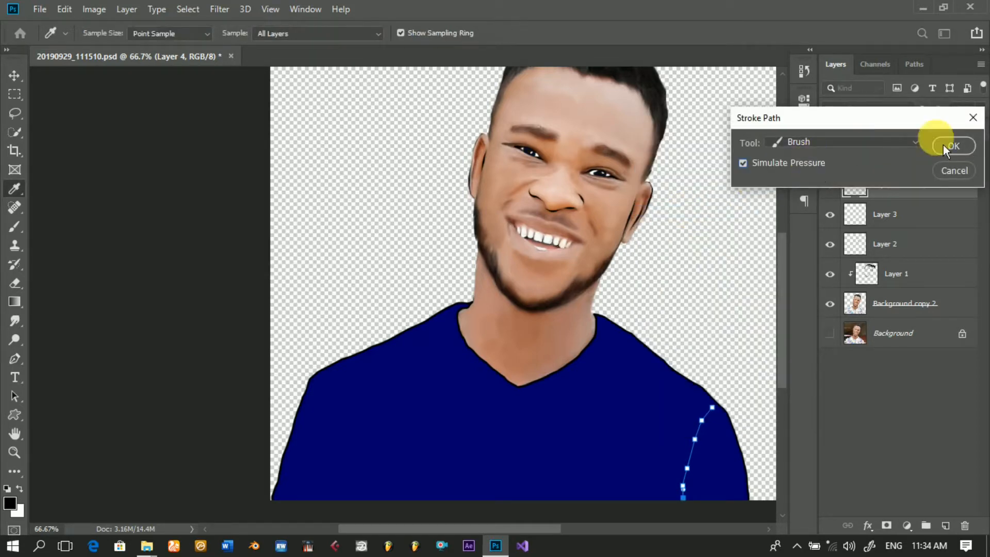
pyautogui.click(963, 151)
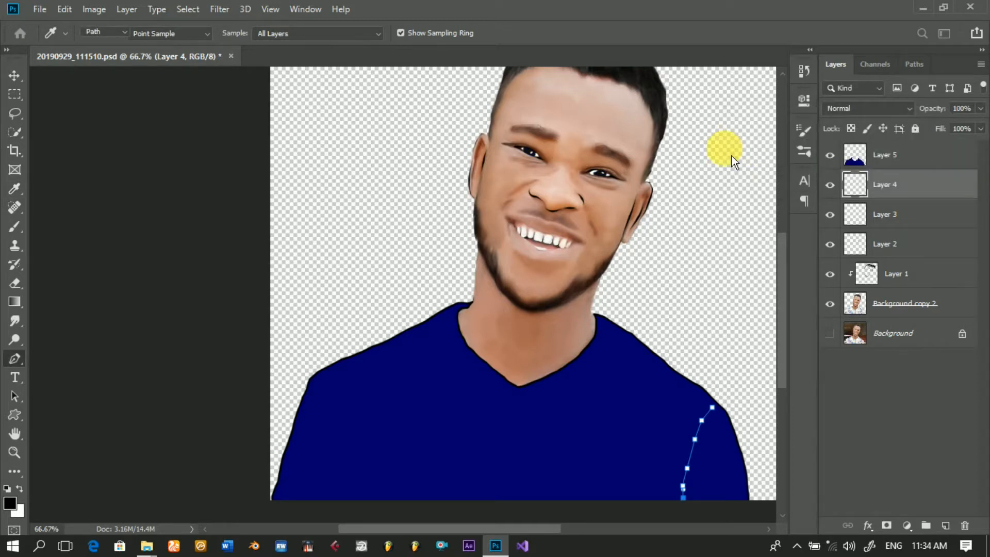
pyautogui.press('Return')
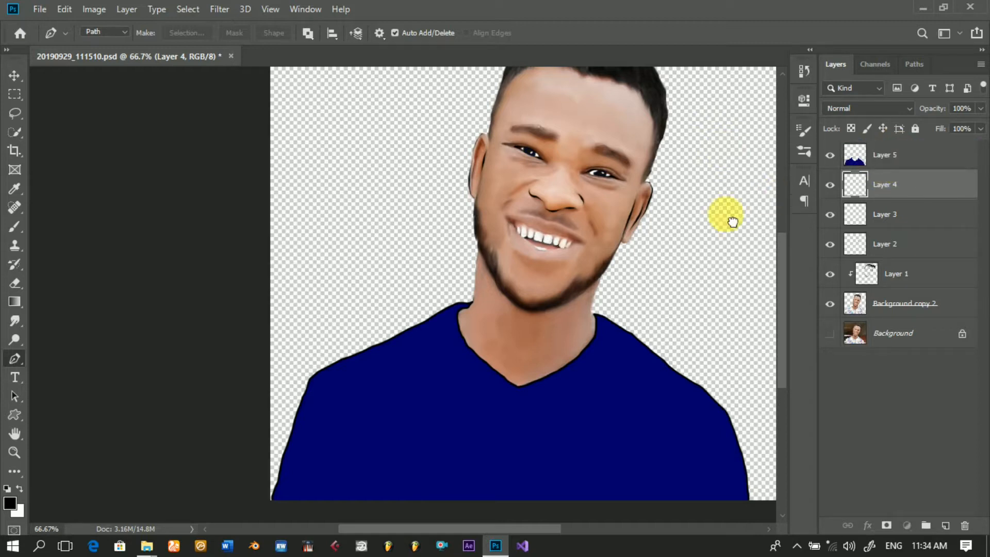
pyautogui.hotkey('ctrl', ']')
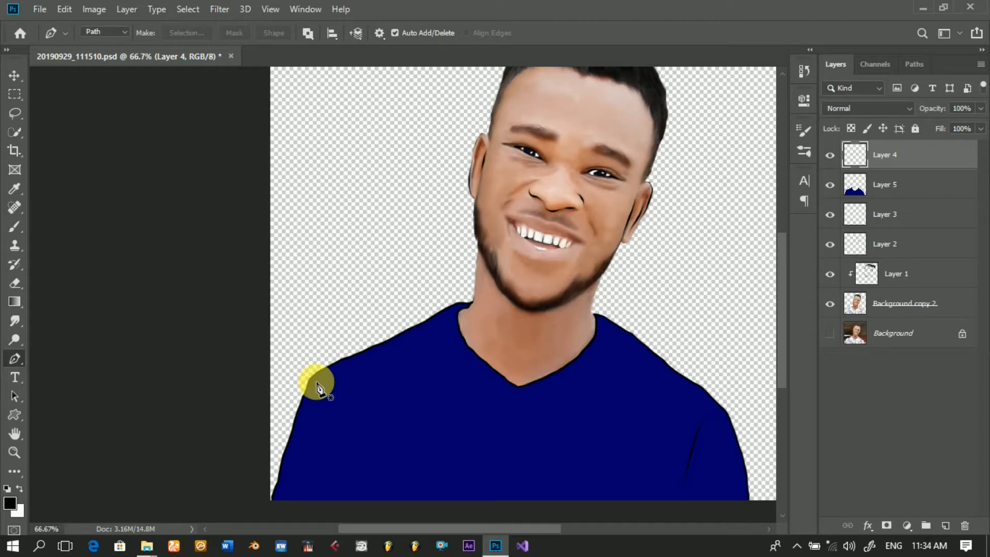
# Step: Draw an open Pen path curving from the left-side shoulder corner down to the shirt's lower edge as the other sleeve seam
pyautogui.moveTo(315, 381); pyautogui.dragTo(327, 400)
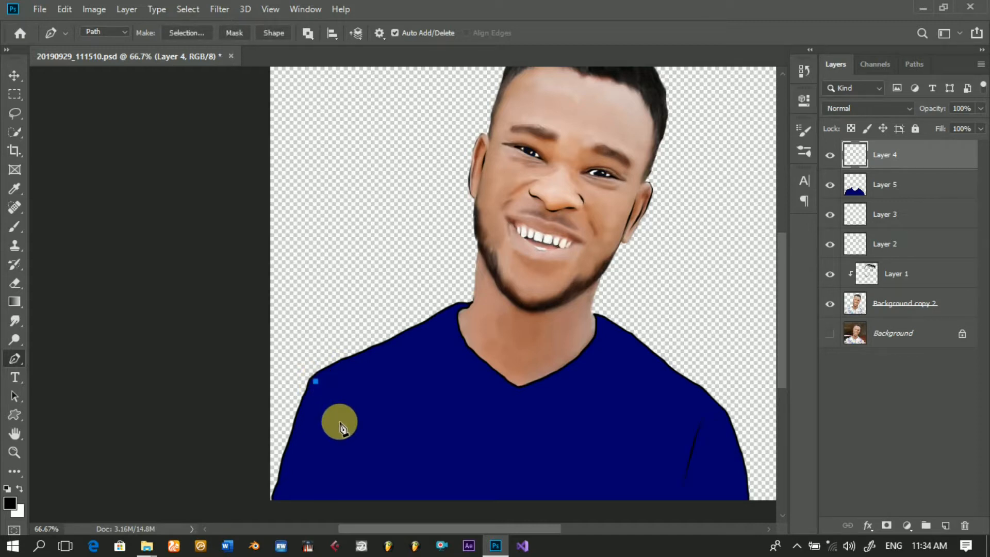
pyautogui.click(338, 421)
pyautogui.click(343, 438)
pyautogui.moveTo(346, 456); pyautogui.dragTo(347, 472)
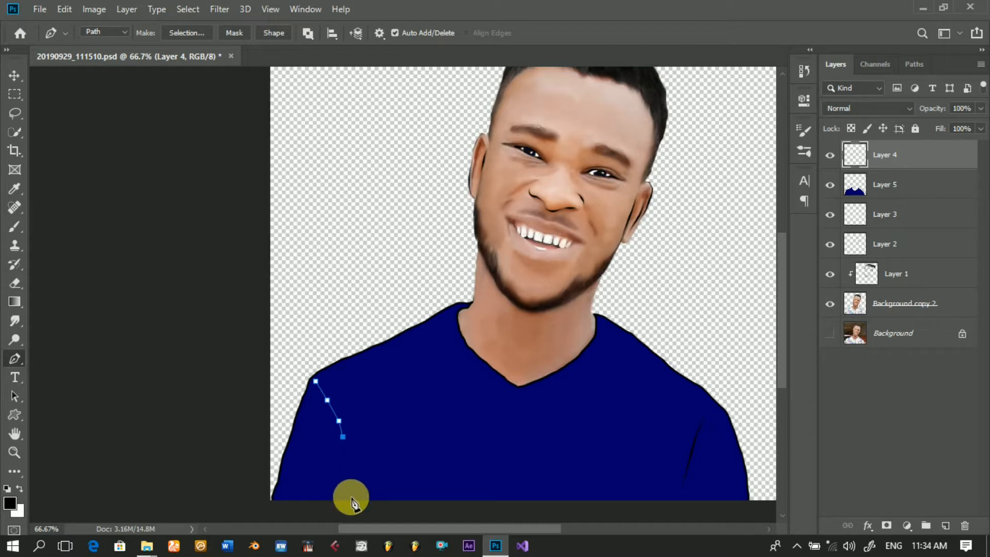
pyautogui.click(350, 495)
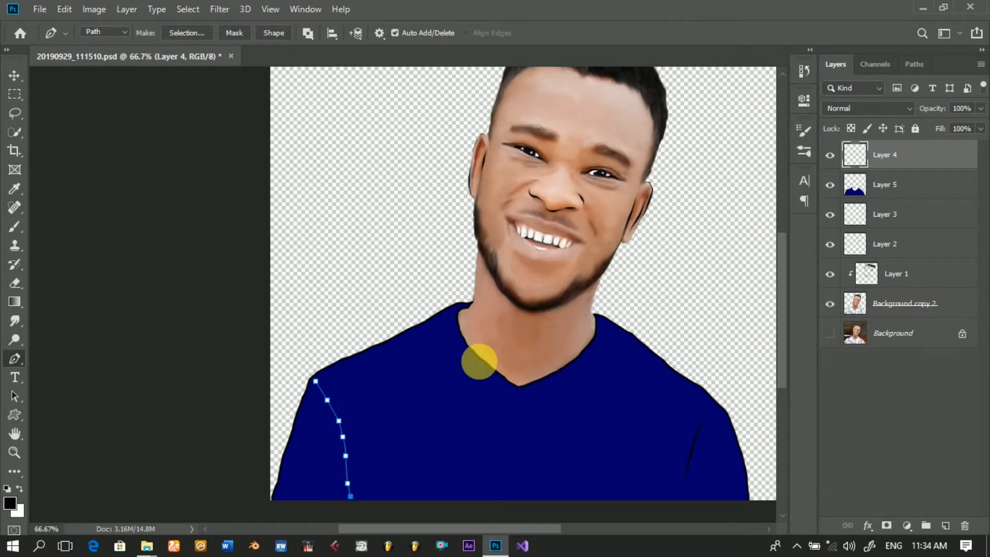
# Step: Stroke the left-side seam path with the black Brush on Layer 4 and dismiss the path
pyautogui.rightClick(479, 361)
pyautogui.click(535, 138)
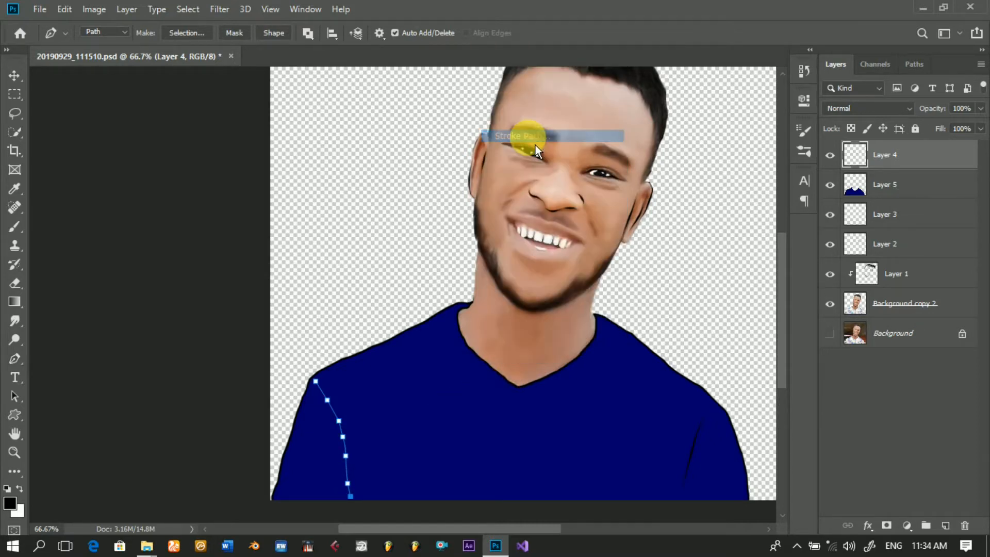
pyautogui.press('Return')
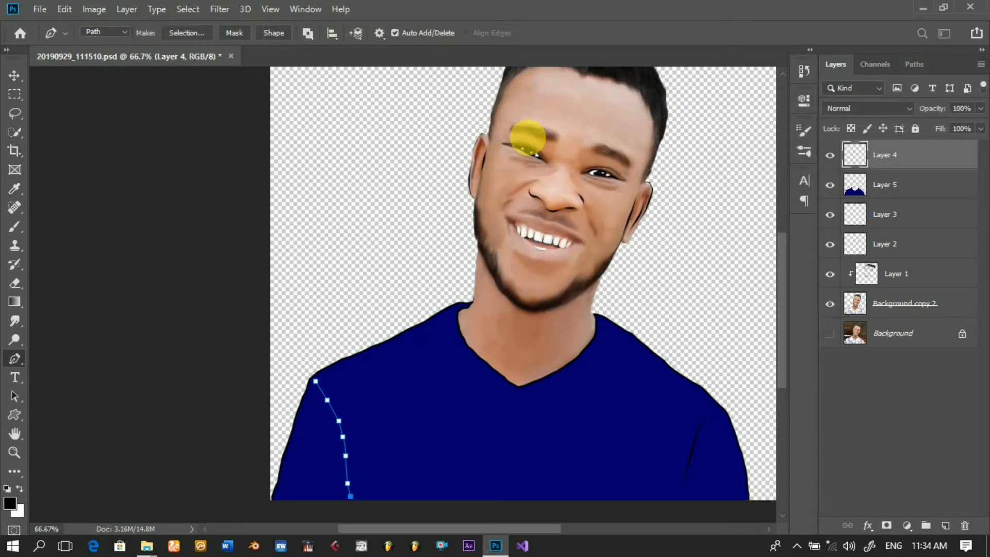
pyautogui.press('Return')
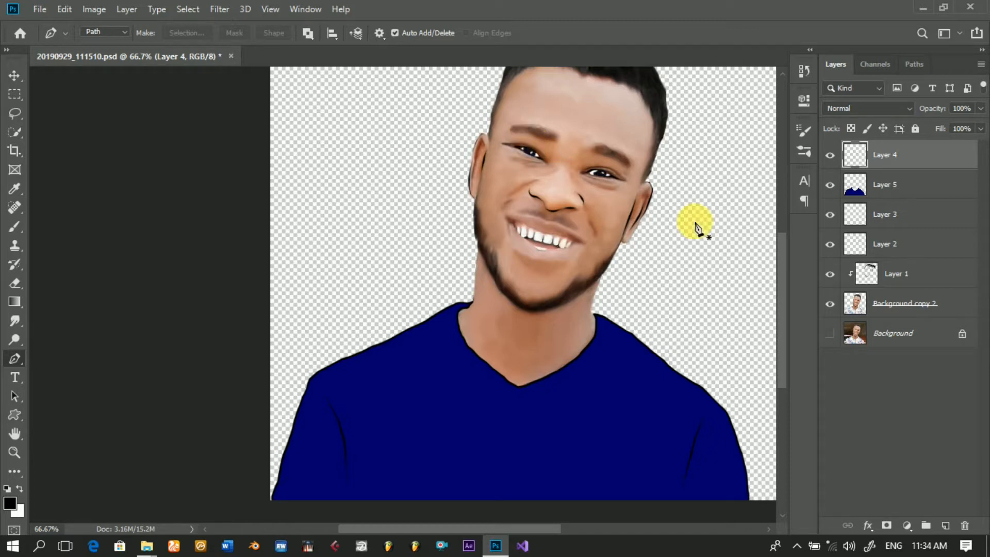
# Step: Add a Solid Color fill layer directly above the Background layer
pyautogui.scroll(2, 790, 321)
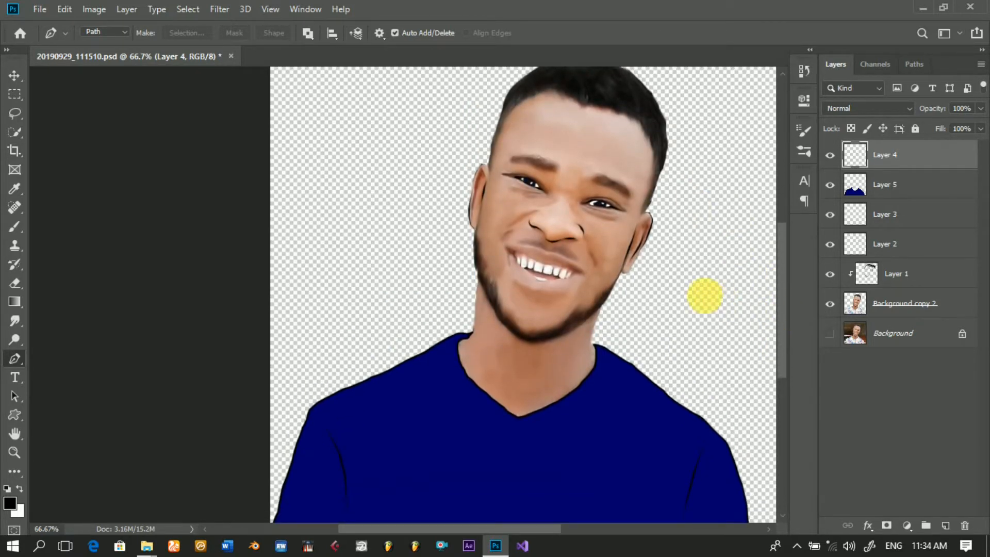
pyautogui.click(17, 78)
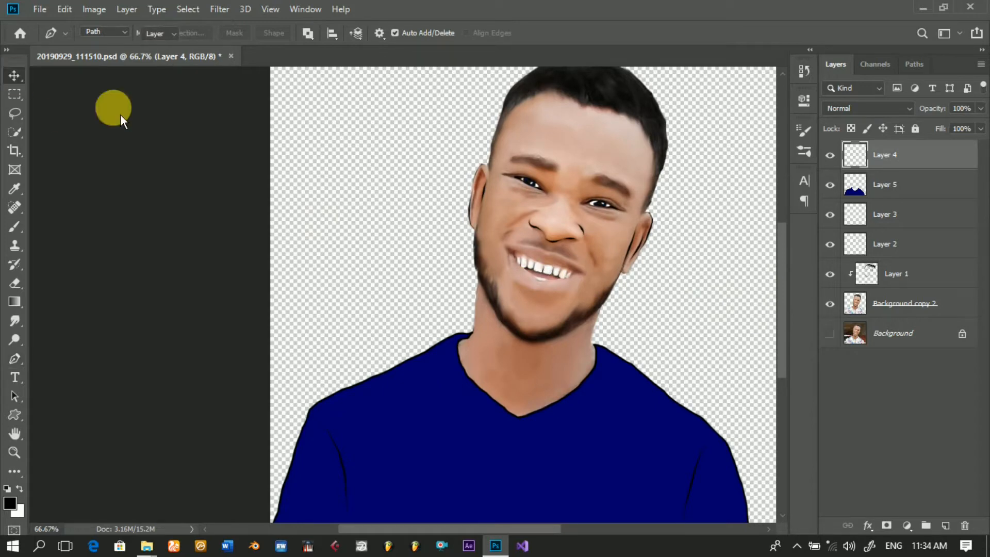
pyautogui.hotkey('alt', 'space')
pyautogui.press('Escape')
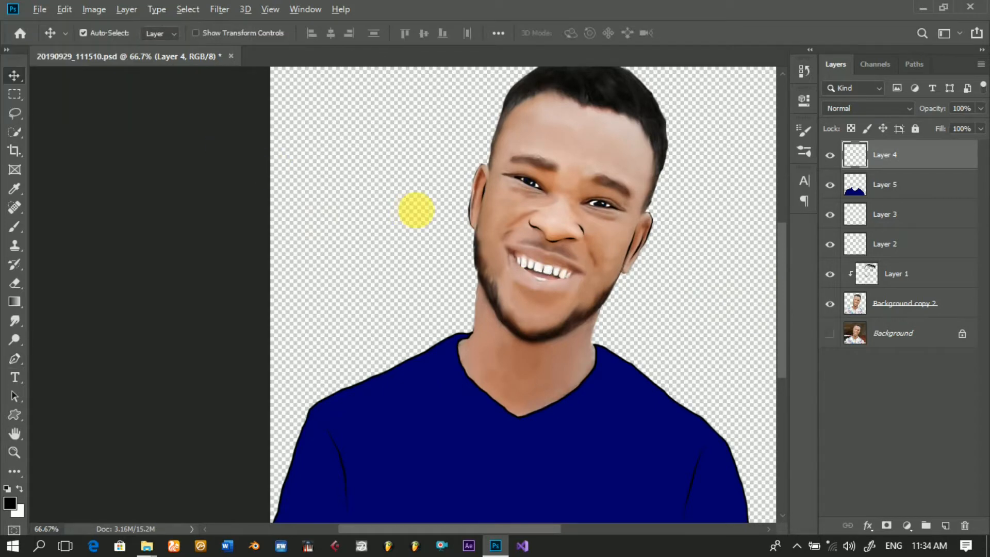
pyautogui.keyDown('alt'); pyautogui.click(423, 216); pyautogui.keyUp('alt')
pyautogui.click(526, 296)
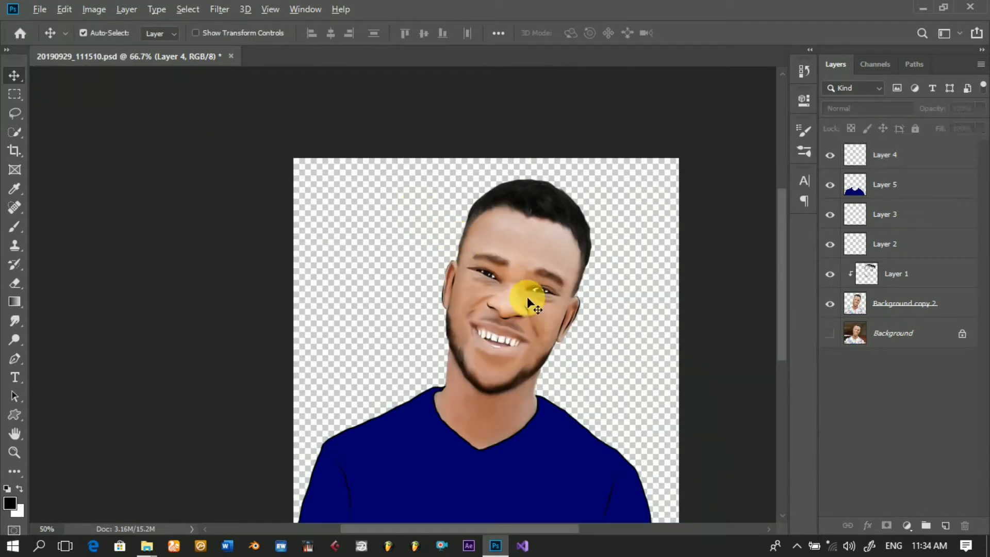
pyautogui.moveTo(788, 286); pyautogui.dragTo(789, 308)
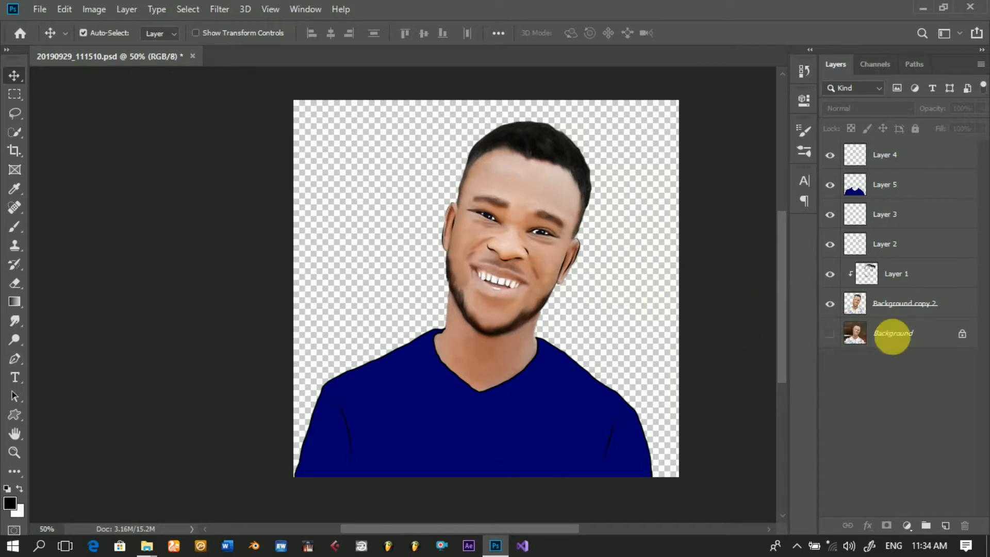
pyautogui.click(907, 334)
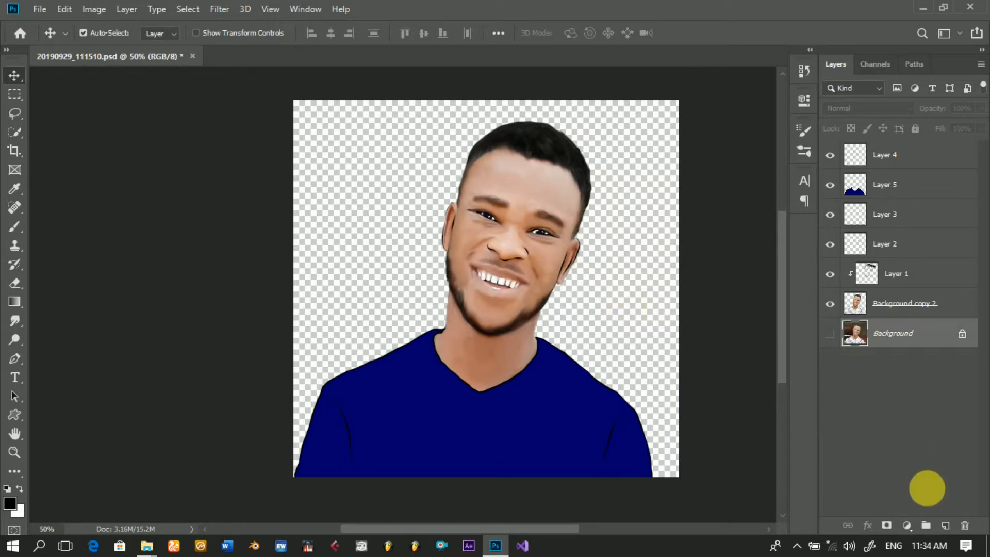
pyautogui.click(906, 525)
pyautogui.click(909, 272)
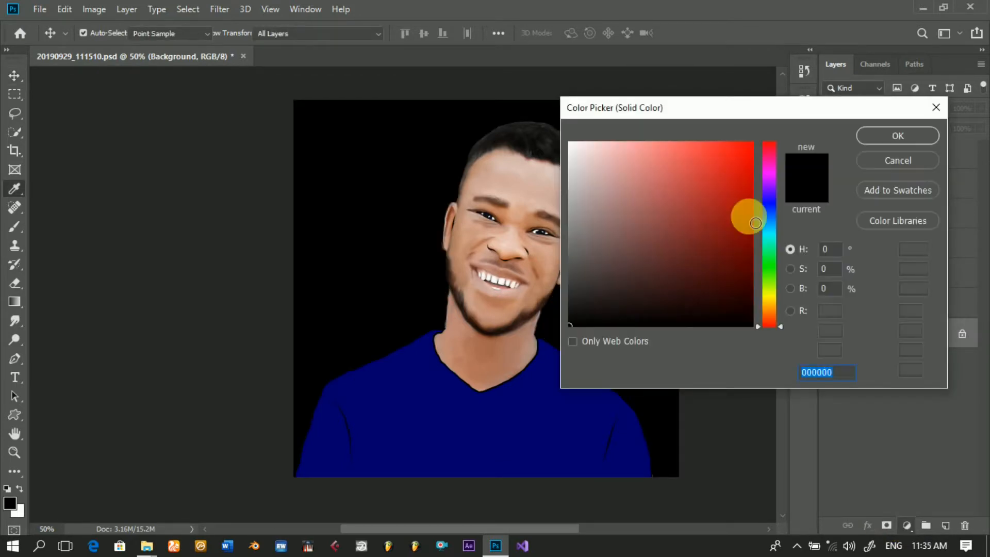
# Step: Set the fill layer's color to the brownish orange a46000
pyautogui.click(775, 297)
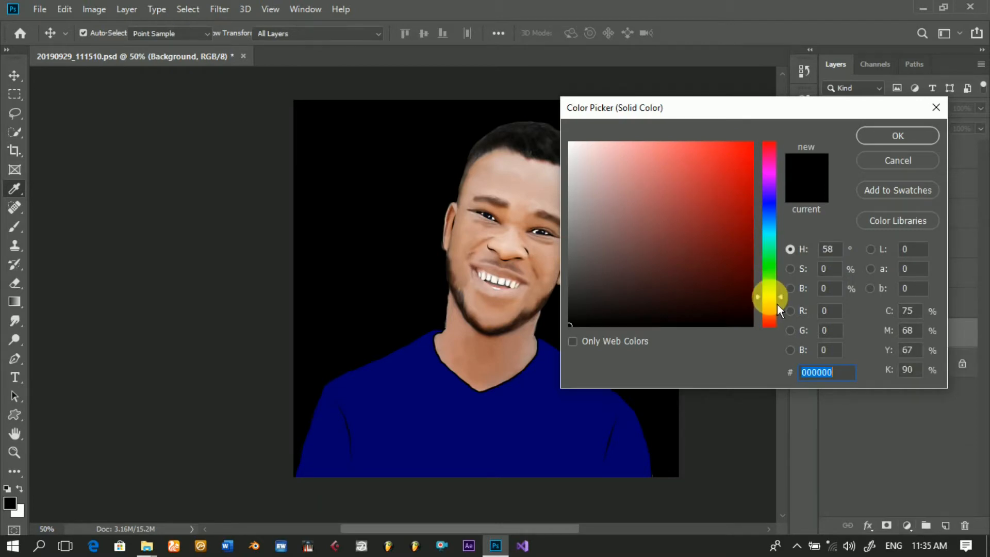
pyautogui.click(741, 187)
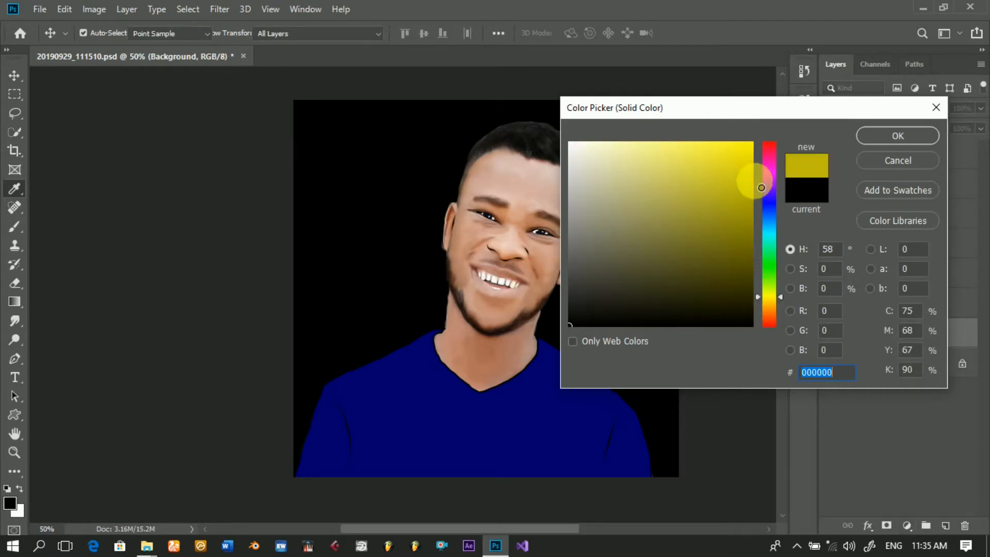
pyautogui.click(766, 310)
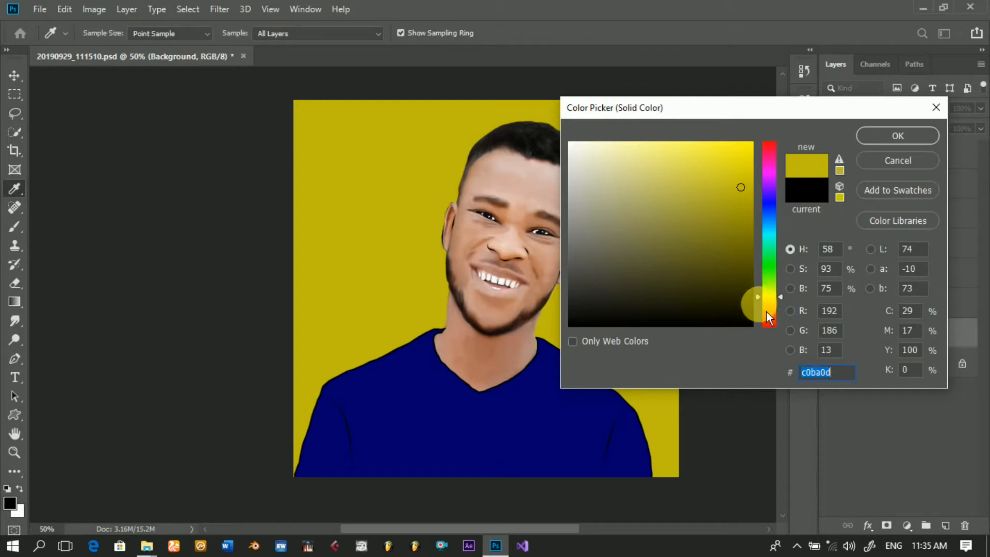
pyautogui.moveTo(766, 318); pyautogui.dragTo(766, 315)
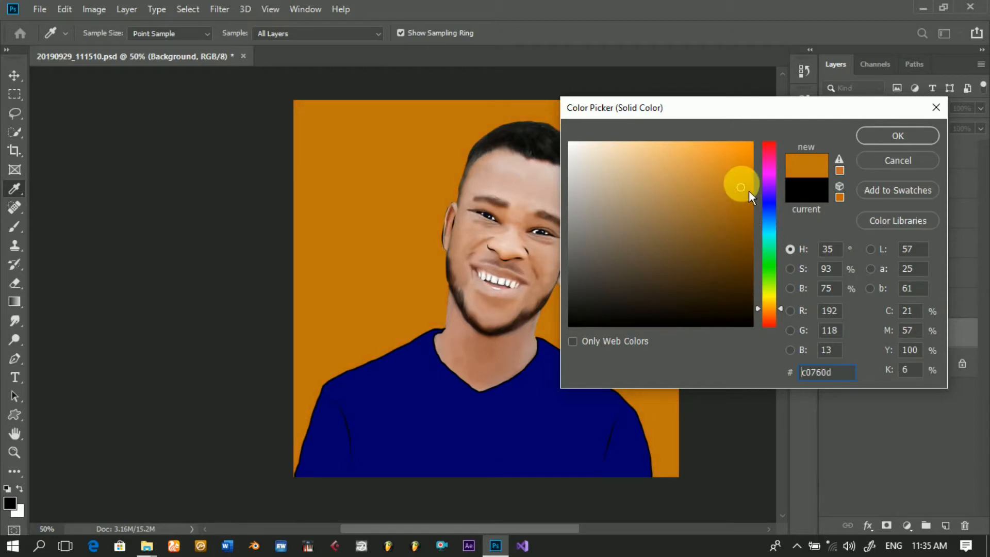
pyautogui.click(754, 208)
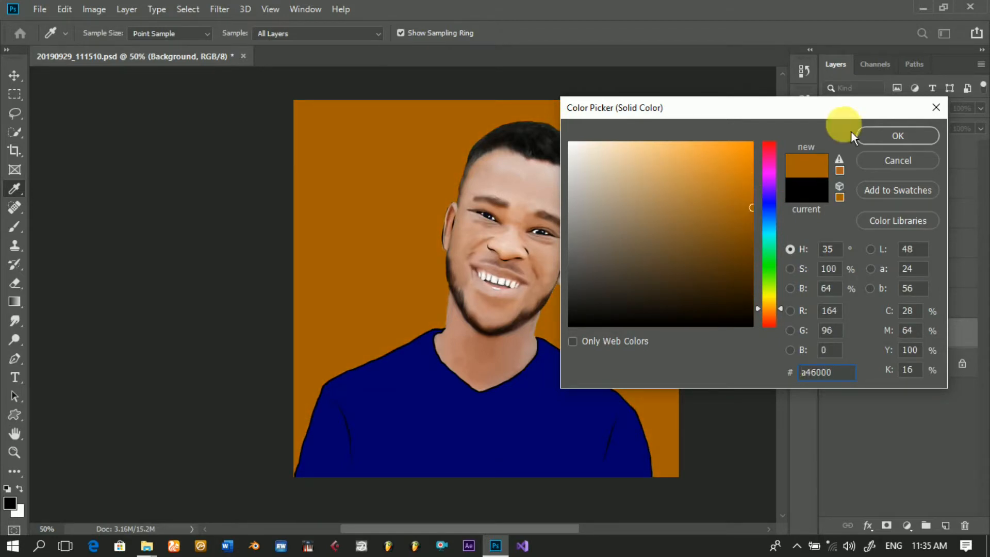
pyautogui.click(900, 139)
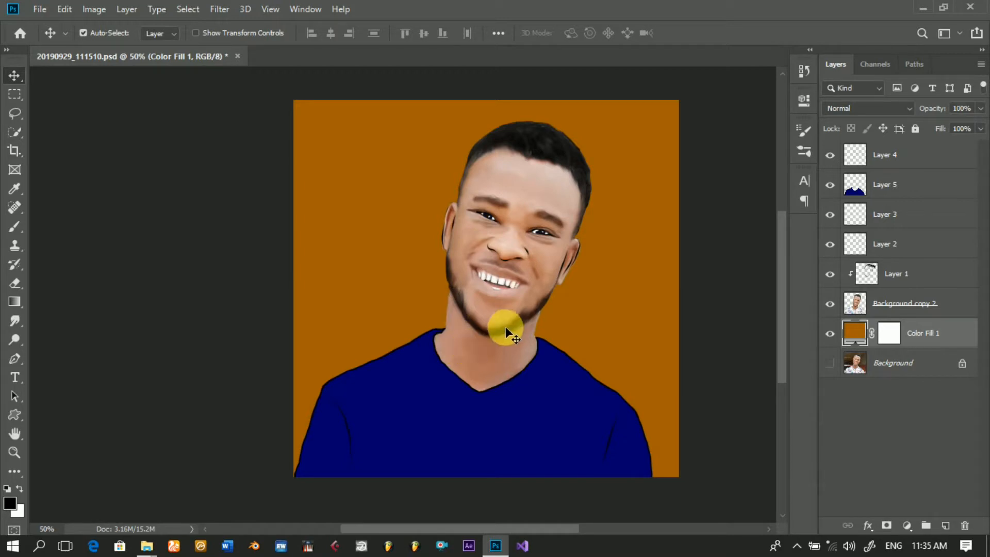
pyautogui.click(922, 161)
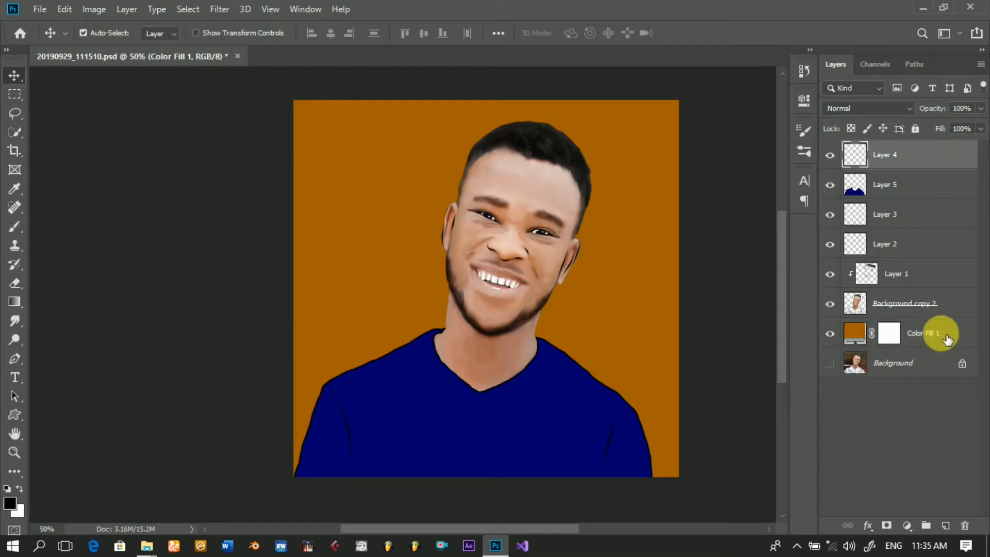
pyautogui.click(947, 526)
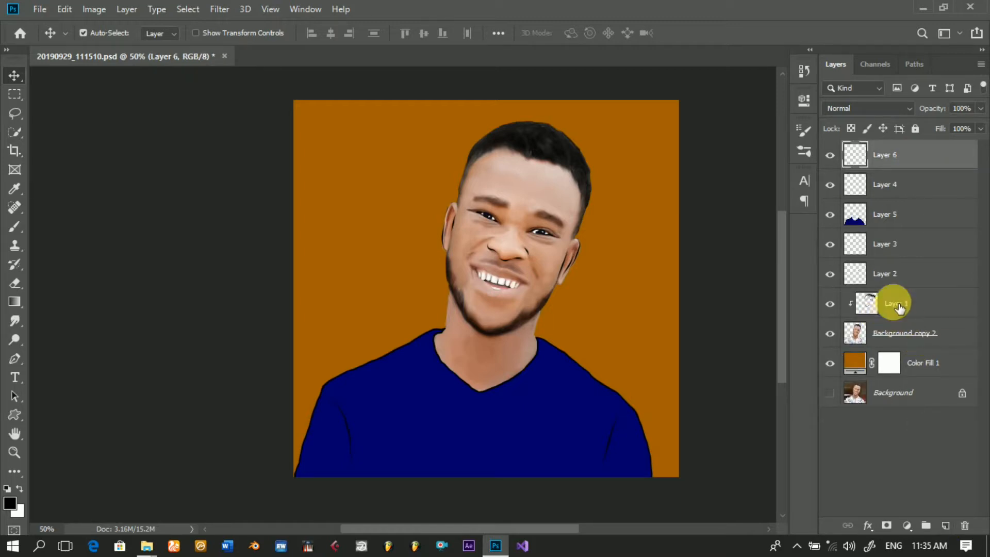
pyautogui.click(898, 337)
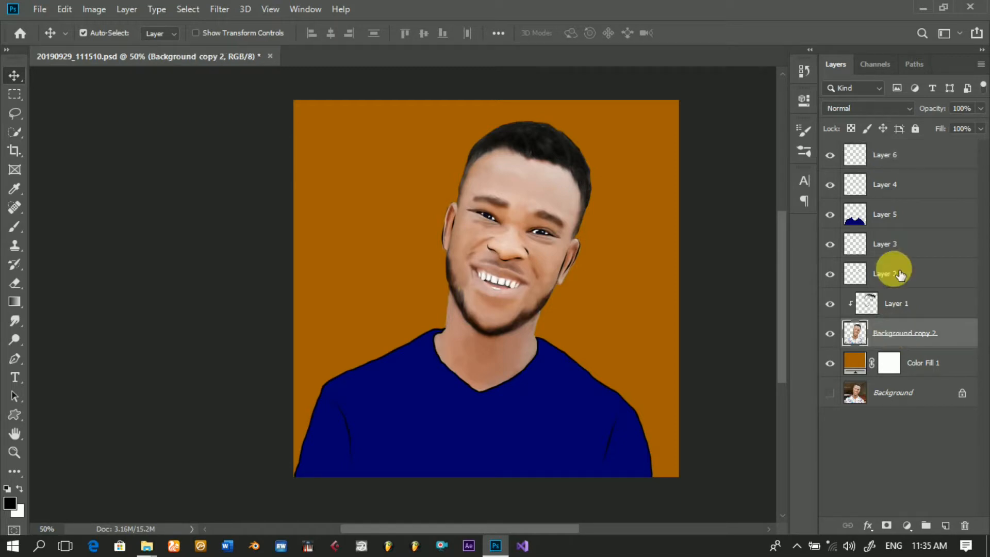
pyautogui.click(905, 157)
pyautogui.press('Delete')
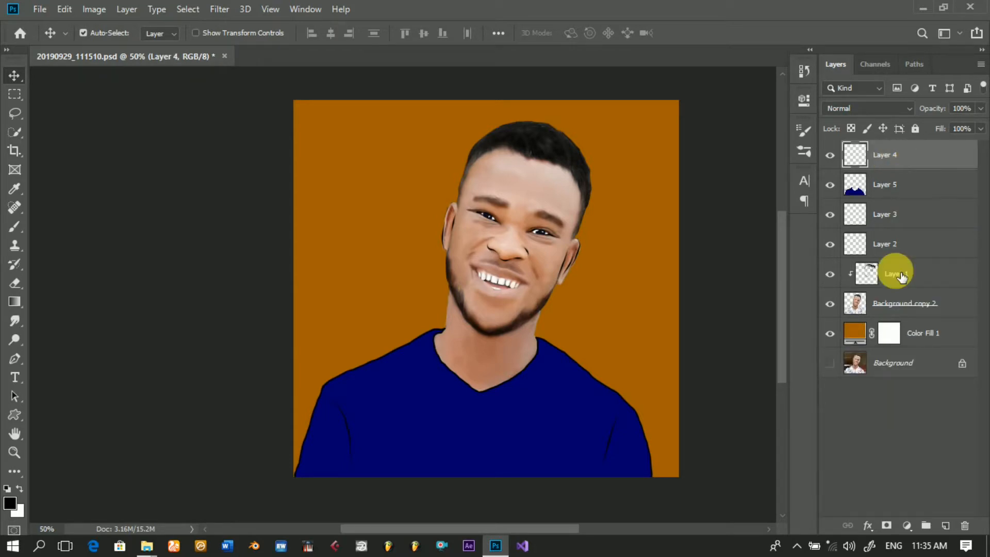
# Step: Merge all layers from Layer 4 down through Background copy 2 into one portrait layer and toggle its visibility to check it
pyautogui.keyDown('shift'); pyautogui.click(898, 306); pyautogui.keyUp('shift')
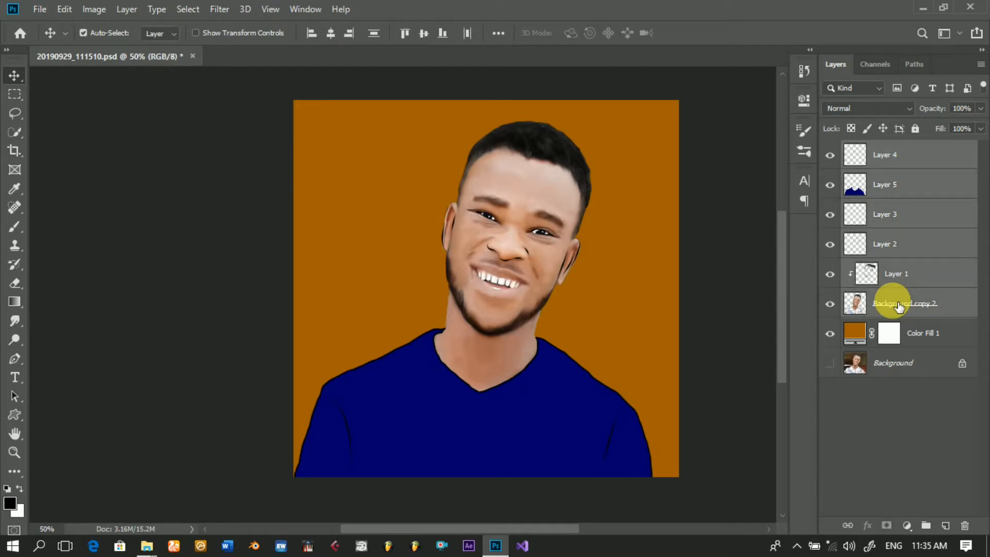
pyautogui.rightClick(899, 306)
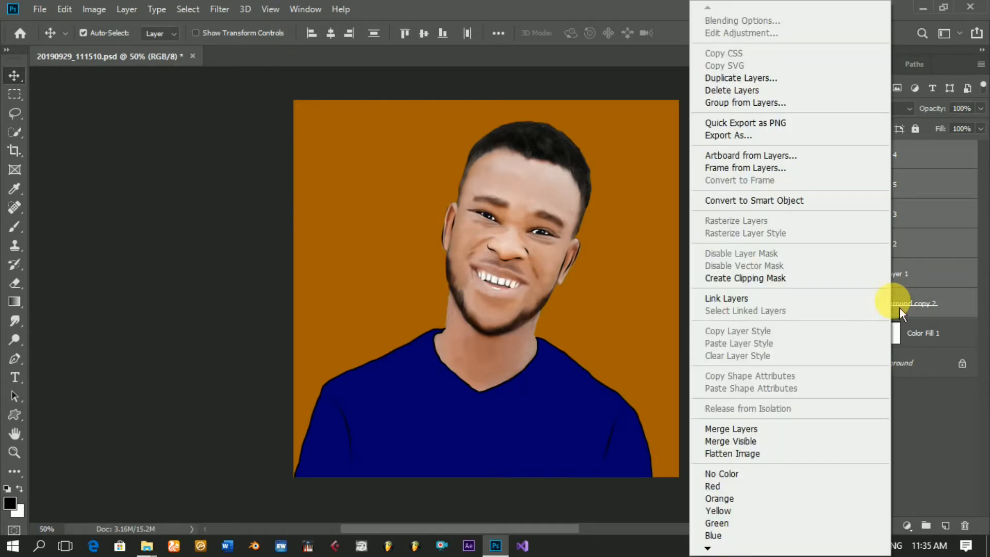
pyautogui.click(731, 430)
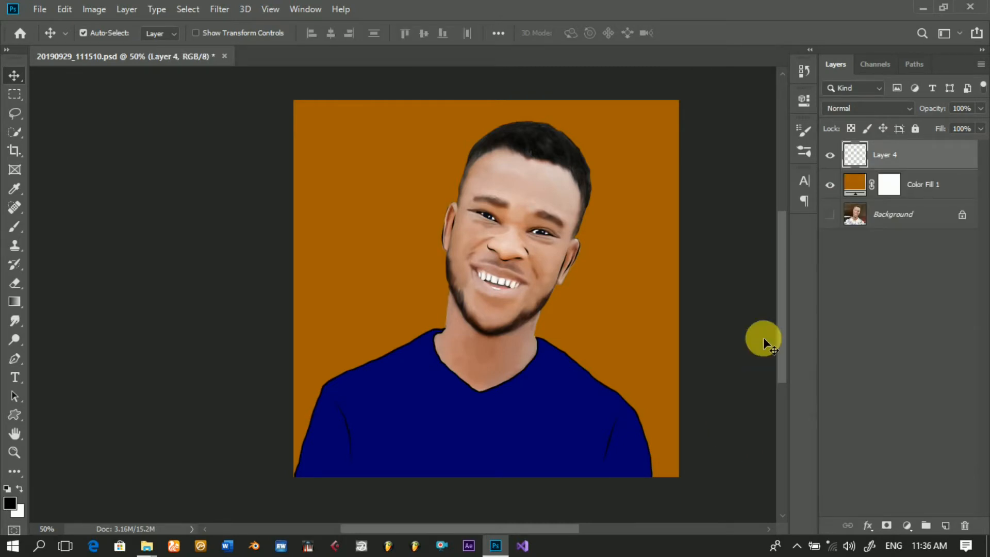
pyautogui.click(836, 163)
pyautogui.click(836, 163)
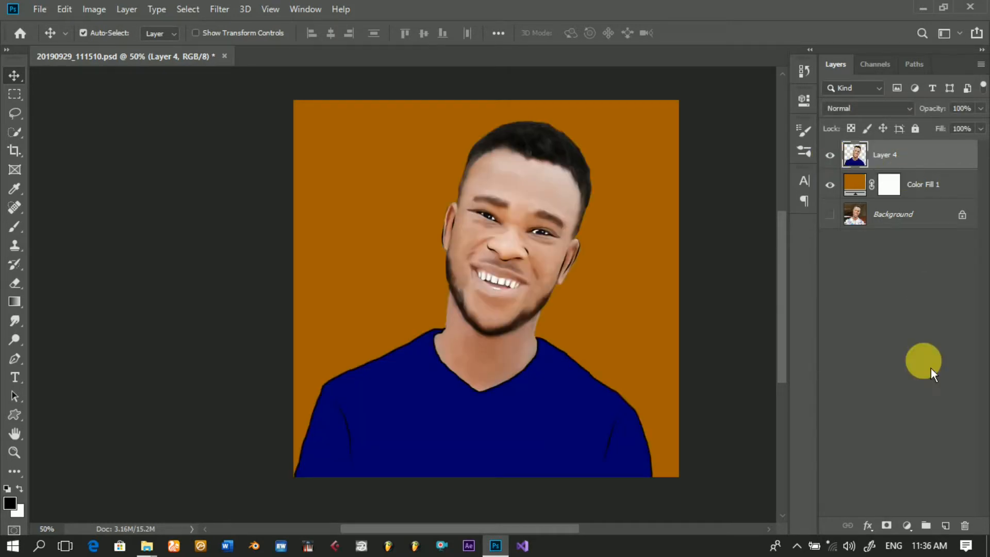
# Step: Add a new layer above the merged portrait and set up a soft round Brush with 0% hardness and a 99 px size
pyautogui.click(946, 526)
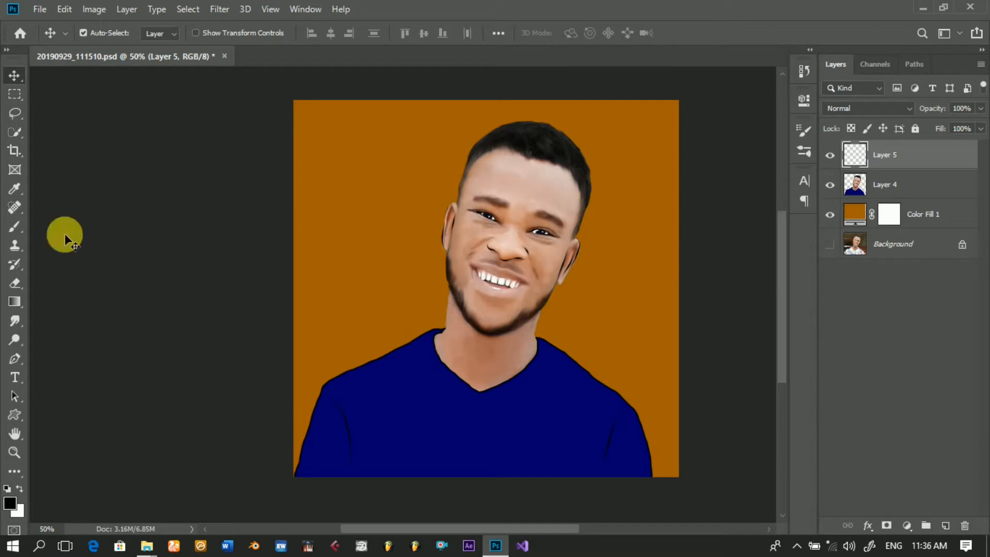
pyautogui.click(15, 226)
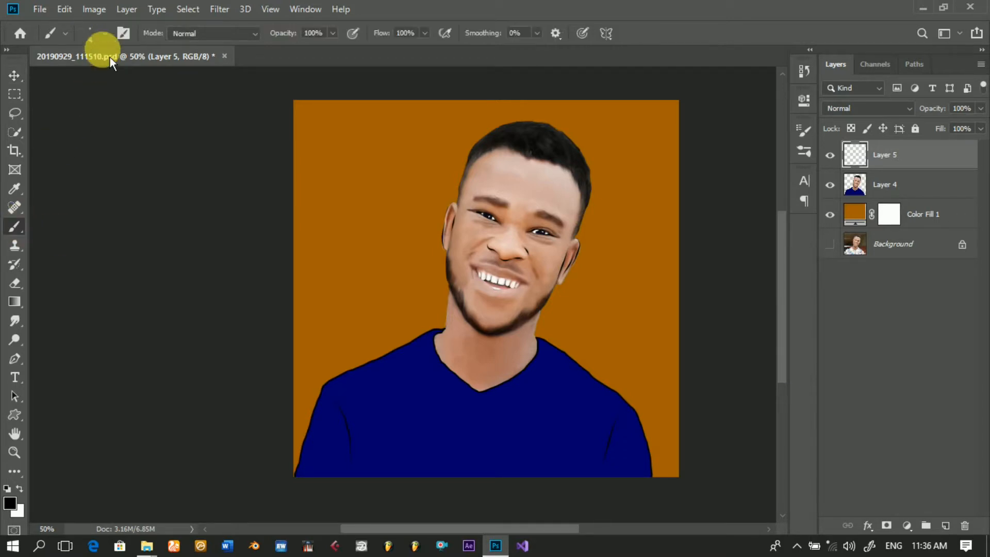
pyautogui.click(108, 42)
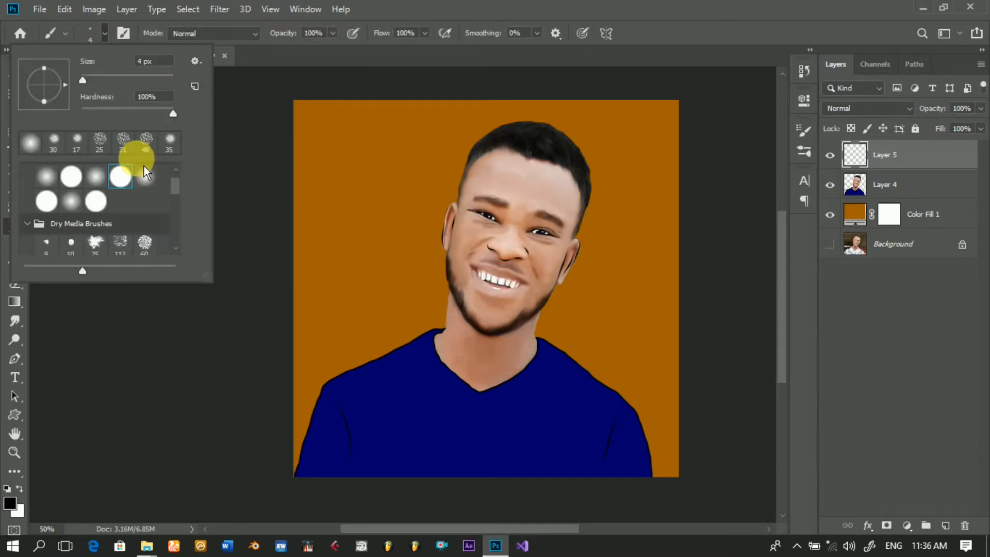
pyautogui.click(101, 178)
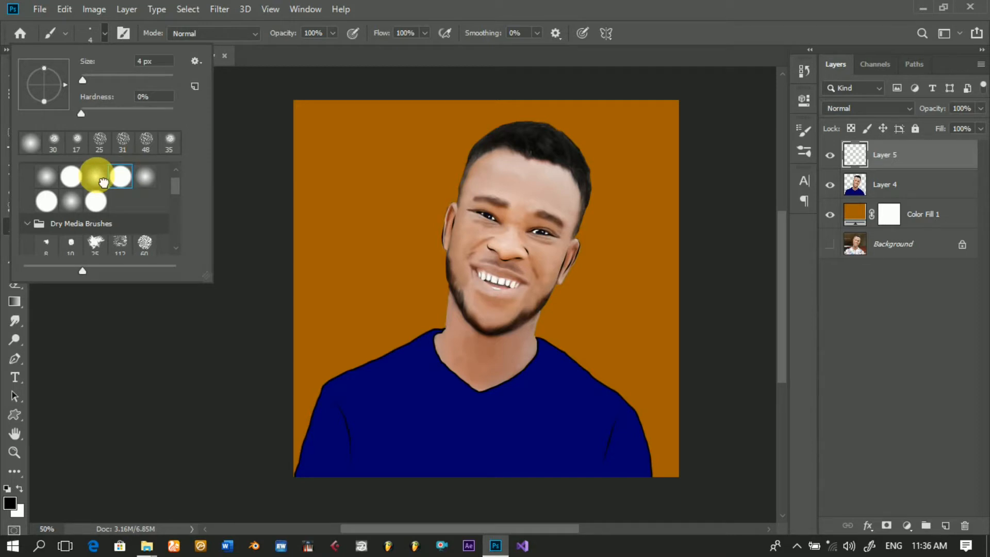
pyautogui.doubleClick(103, 182)
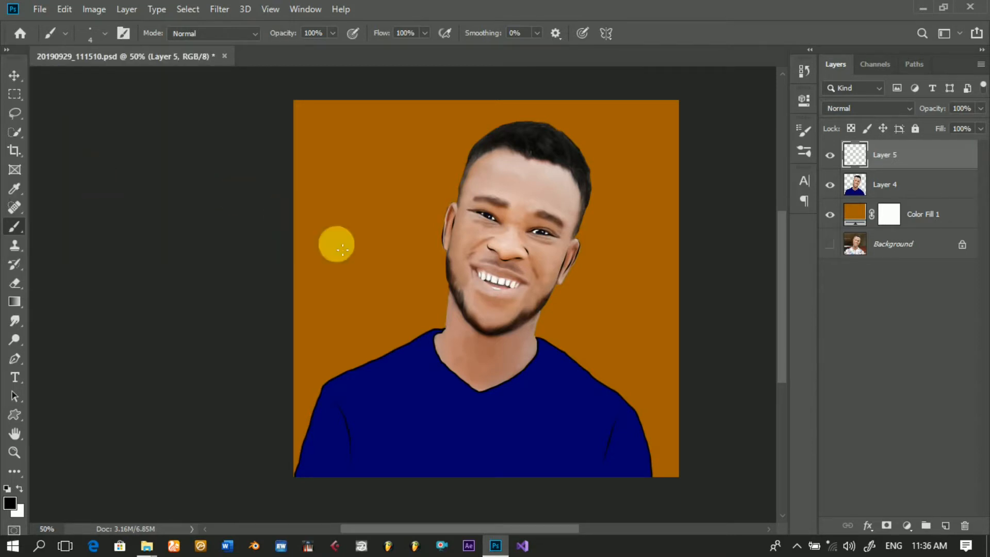
pyautogui.press(']')
pyautogui.press(']')
pyautogui.press(']')
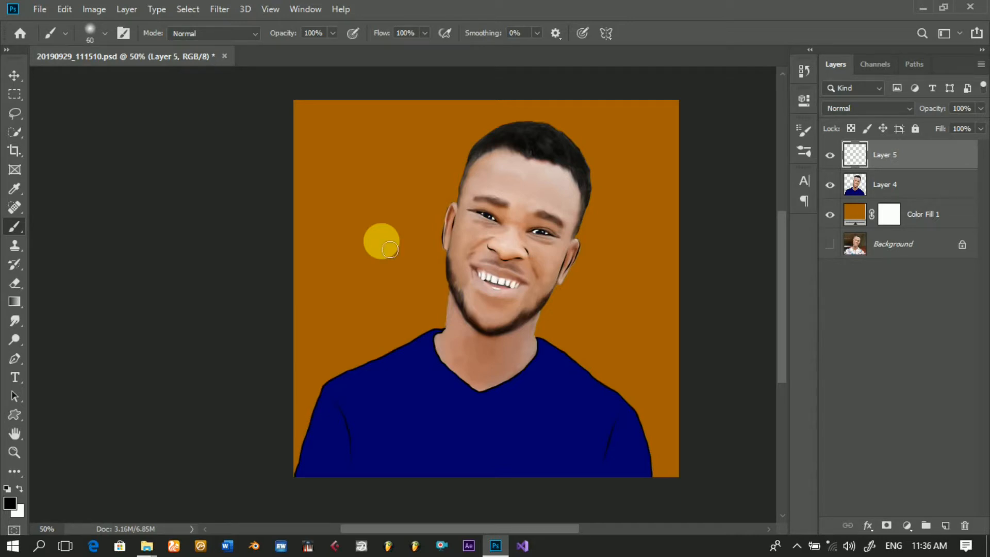
pyautogui.press(']')
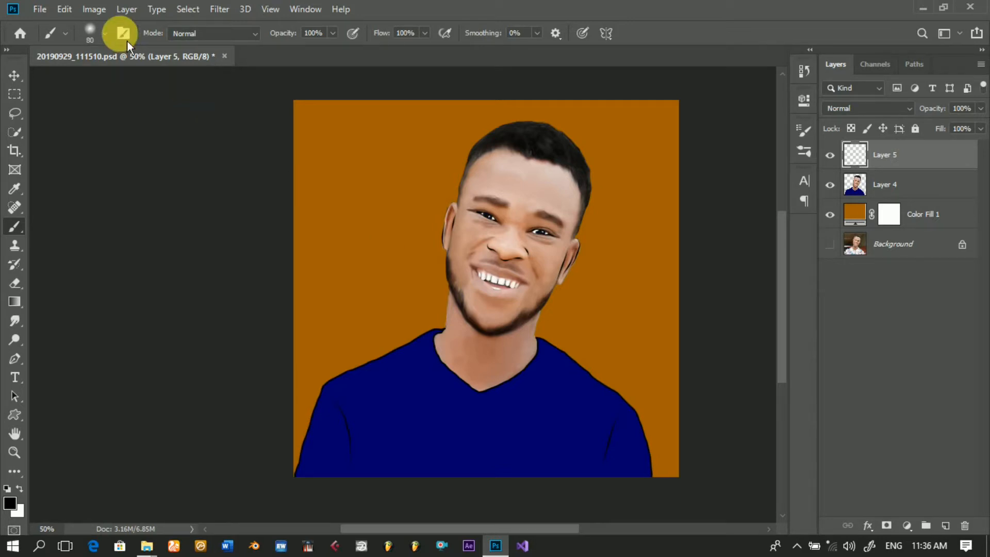
pyautogui.click(105, 34)
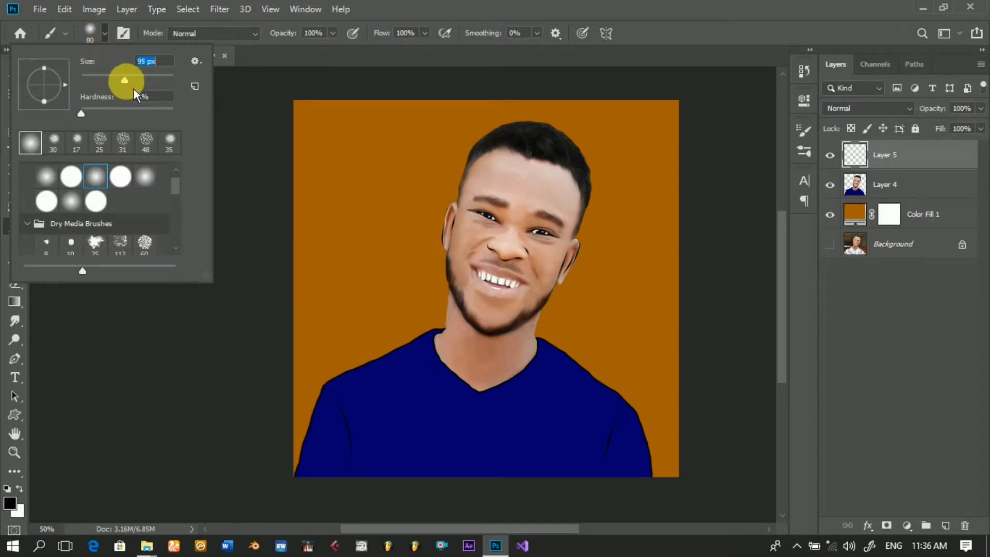
pyautogui.press('Return')
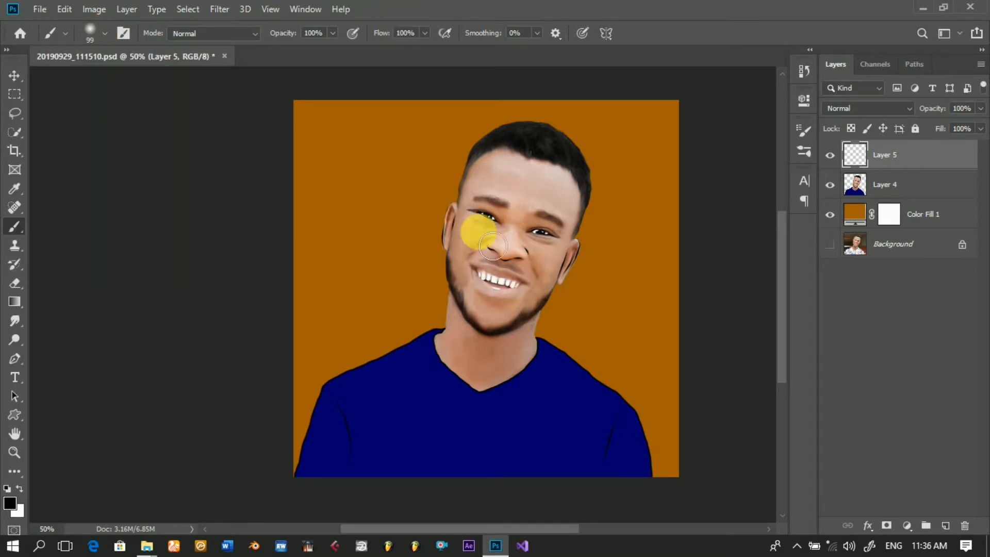
# Step: Set the foreground color to the dark red bf0000
pyautogui.click(17, 508)
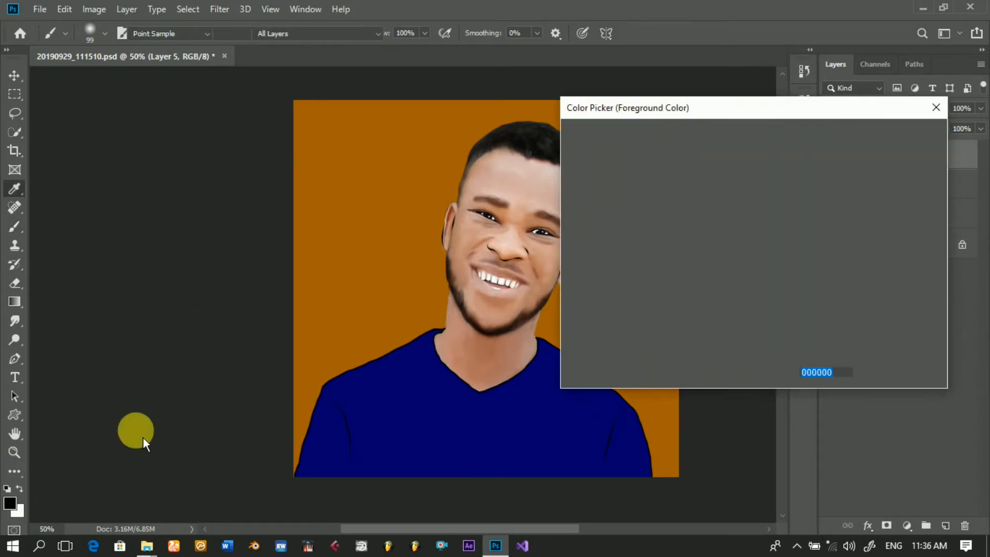
pyautogui.click(752, 188)
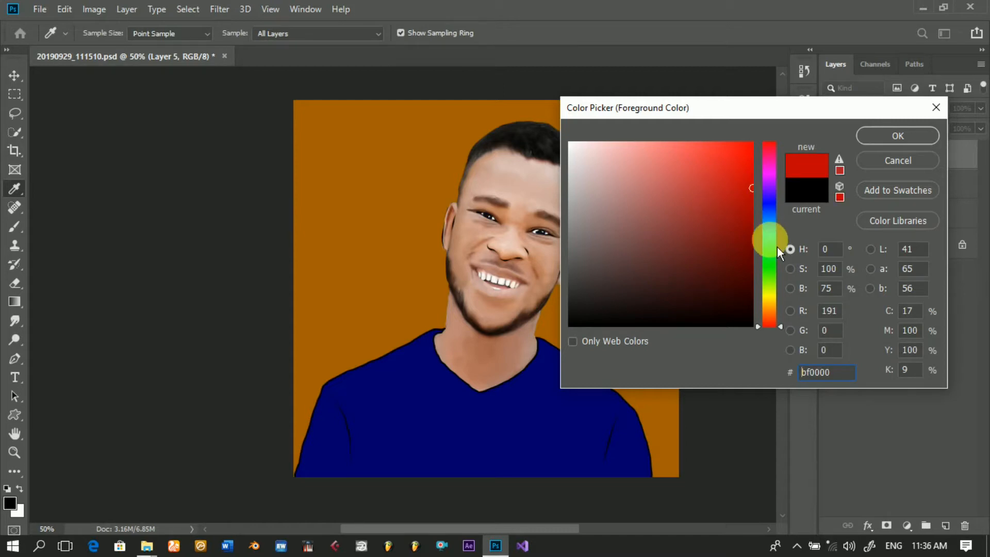
pyautogui.click(903, 139)
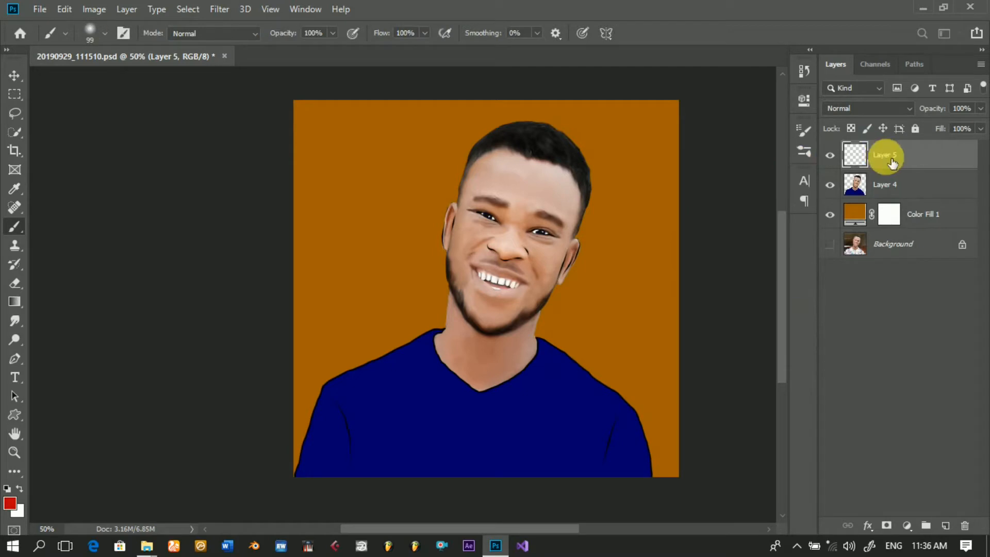
# Step: Set Layer 5's blend mode to Soft Light and clip it to Layer 4
pyautogui.click(916, 111)
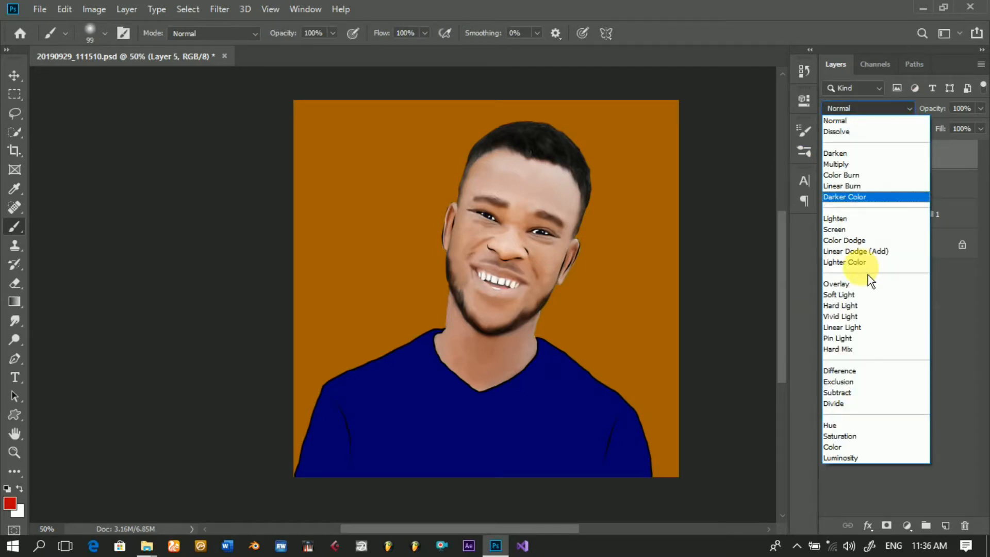
pyautogui.click(853, 299)
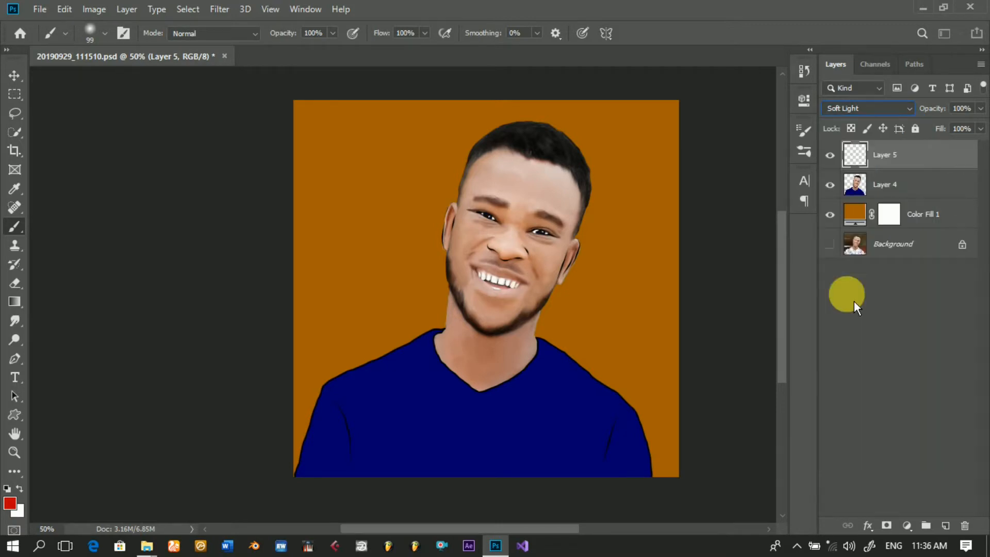
pyautogui.rightClick(899, 161)
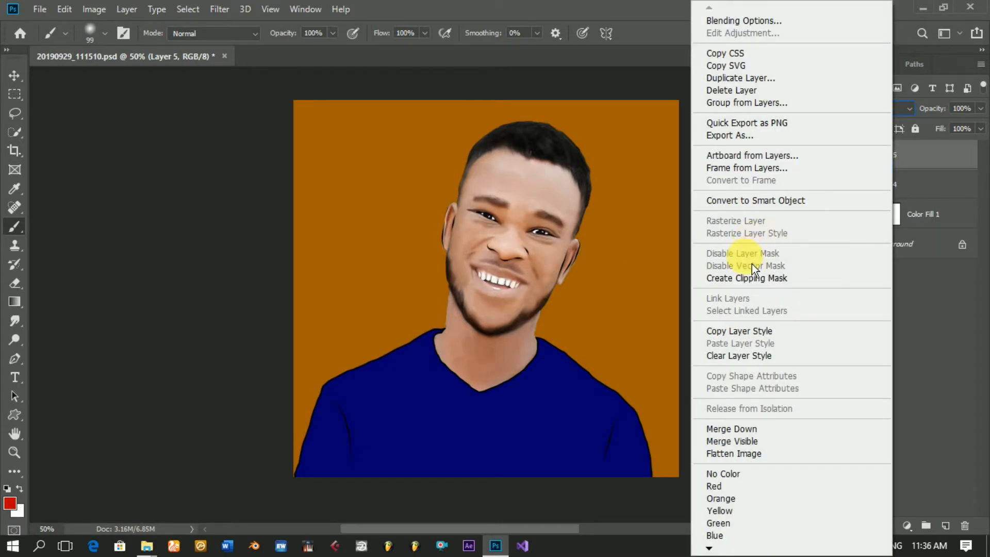
pyautogui.click(746, 279)
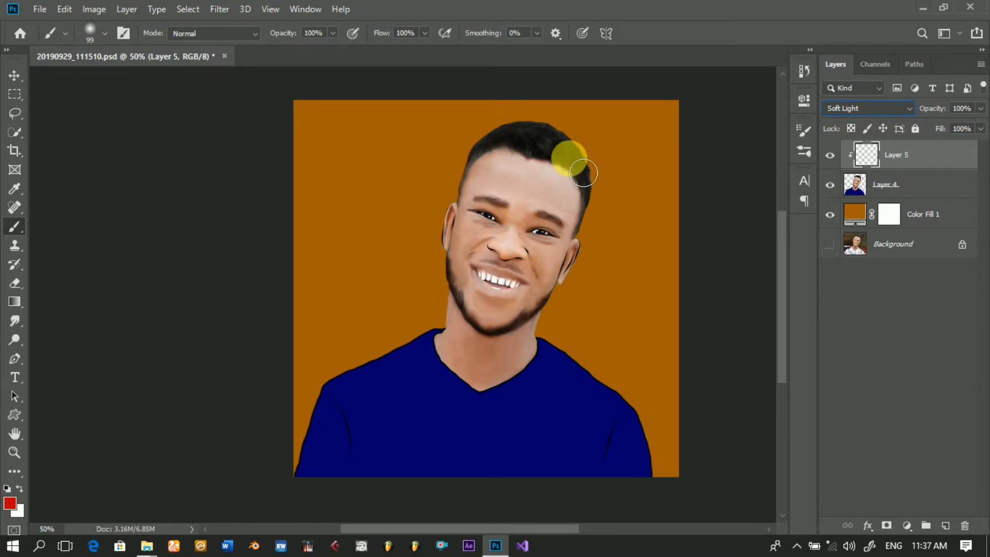
# Step: Paint red light along the right-side hair, temple and ear, and the left-side neck, shoulder, cheek and ear on Layer 5
pyautogui.moveTo(576, 164)
pyautogui.mouseDown()
pyautogui.moveTo(596, 201)
pyautogui.moveTo(588, 270)
pyautogui.mouseUp()
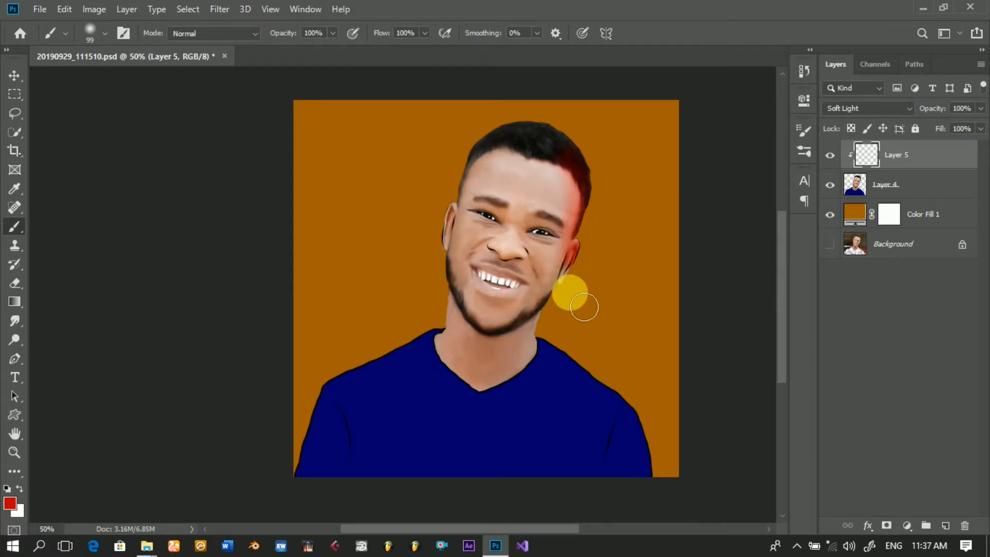
pyautogui.moveTo(614, 162); pyautogui.dragTo(612, 222)
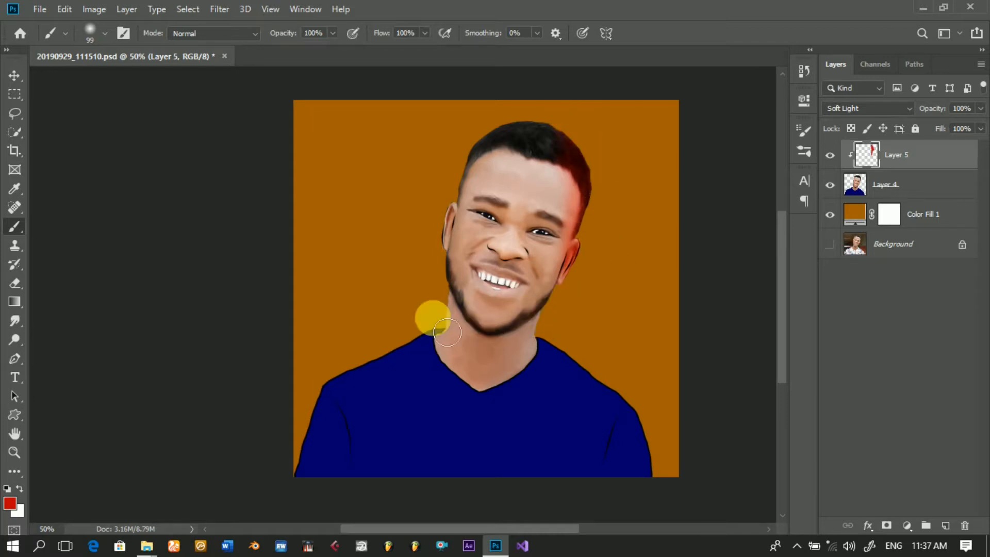
pyautogui.moveTo(464, 317)
pyautogui.mouseDown()
pyautogui.moveTo(454, 391)
pyautogui.moveTo(437, 425)
pyautogui.moveTo(442, 351)
pyautogui.mouseUp()
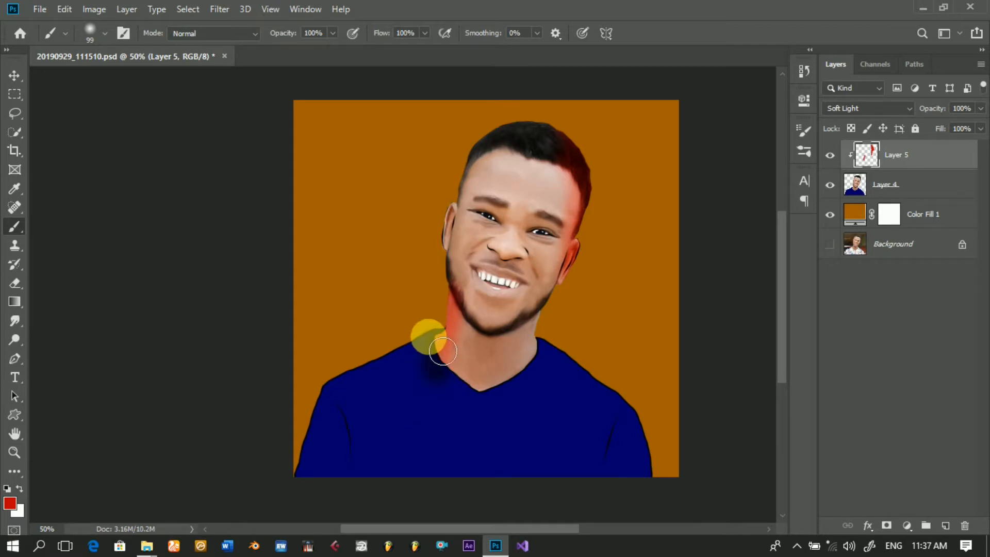
pyautogui.moveTo(381, 390)
pyautogui.mouseDown()
pyautogui.moveTo(379, 379)
pyautogui.moveTo(348, 389)
pyautogui.mouseUp()
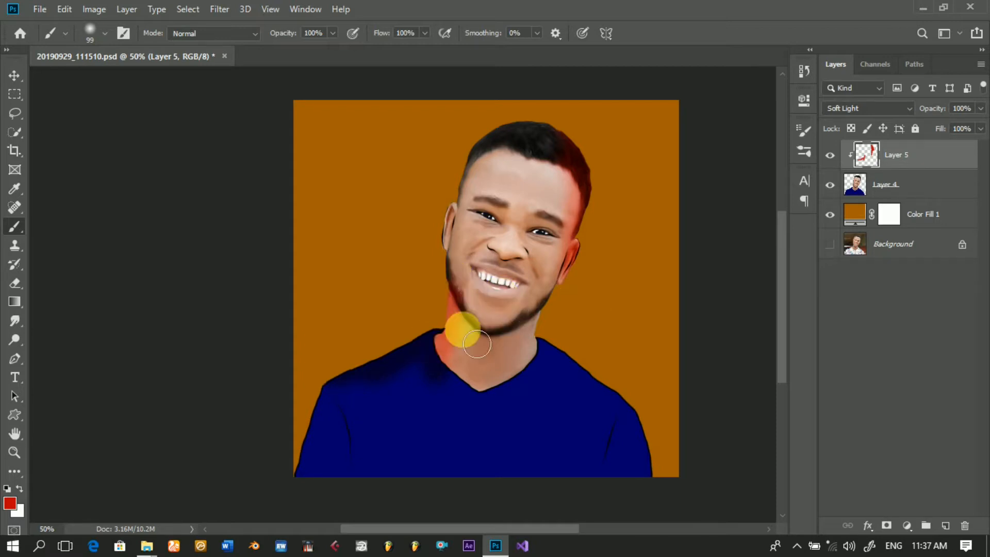
pyautogui.moveTo(466, 252); pyautogui.dragTo(461, 207)
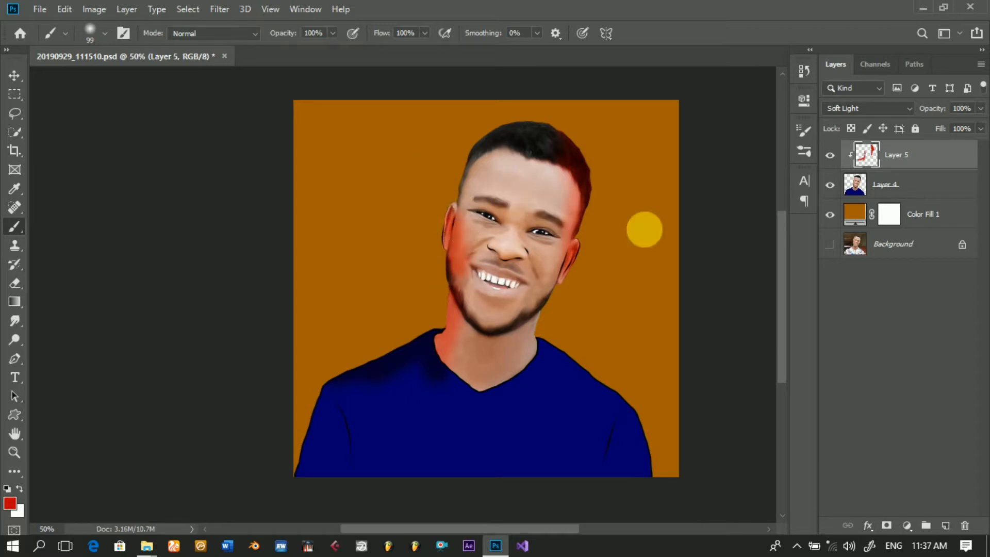
# Step: Set the foreground color to the bright yellow fffc00
pyautogui.click(10, 503)
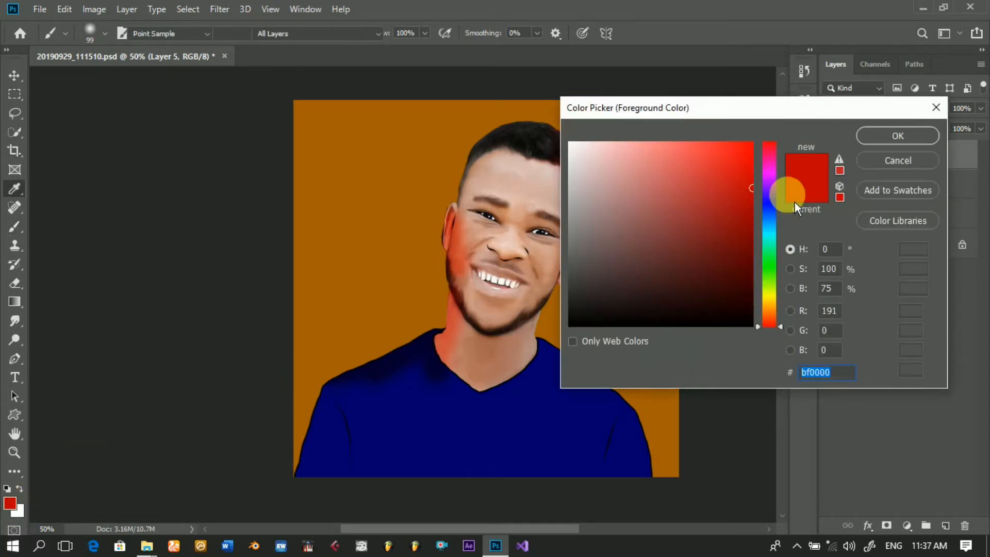
pyautogui.click(769, 296)
pyautogui.moveTo(737, 164); pyautogui.dragTo(762, 137)
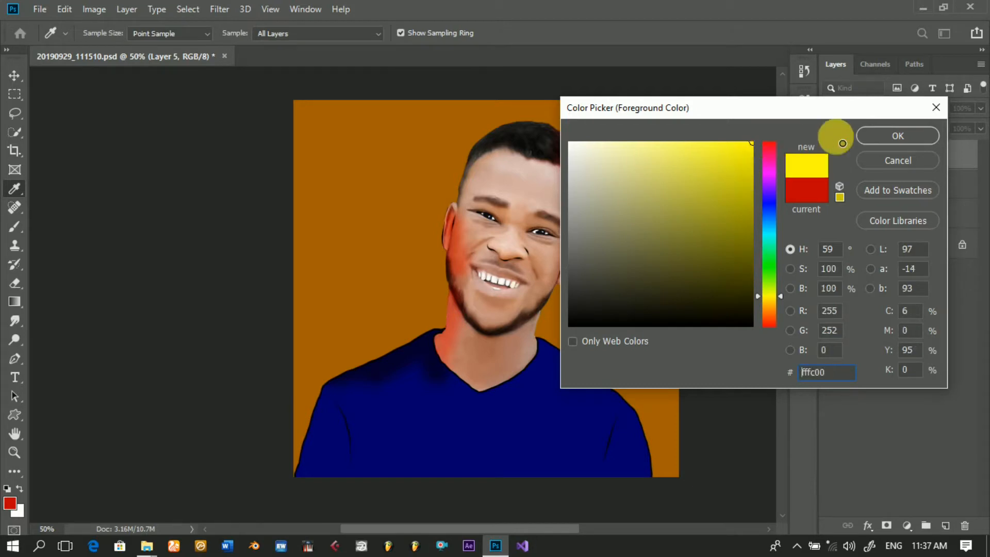
pyautogui.click(868, 143)
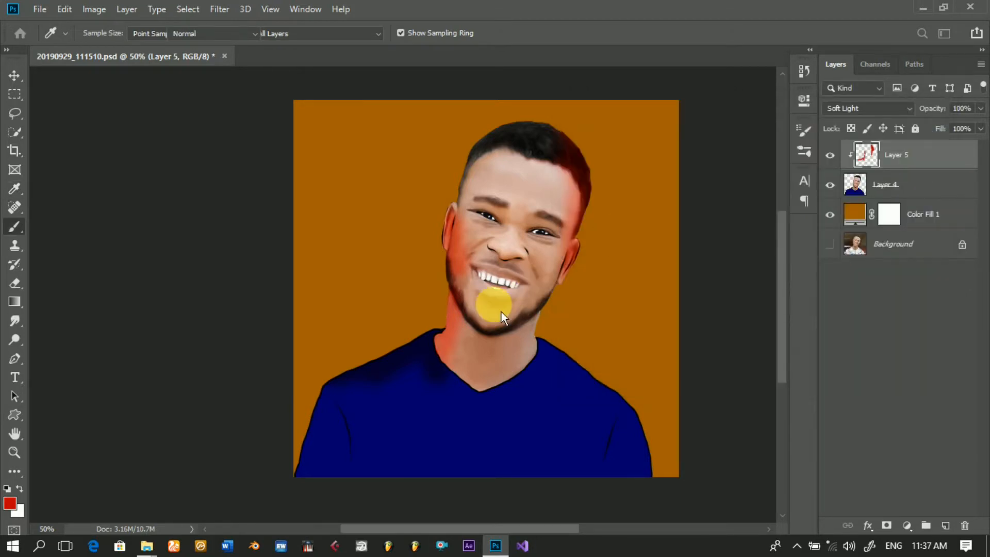
# Step: Paint yellow light over the chin, jaw, neck, shirt, cheek and forehead, and lower Layer 5's opacity to 43%
pyautogui.moveTo(499, 298)
pyautogui.mouseDown()
pyautogui.moveTo(490, 281)
pyautogui.moveTo(481, 335)
pyautogui.moveTo(508, 371)
pyautogui.moveTo(533, 361)
pyautogui.moveTo(529, 327)
pyautogui.moveTo(491, 320)
pyautogui.moveTo(508, 309)
pyautogui.moveTo(543, 321)
pyautogui.mouseUp()
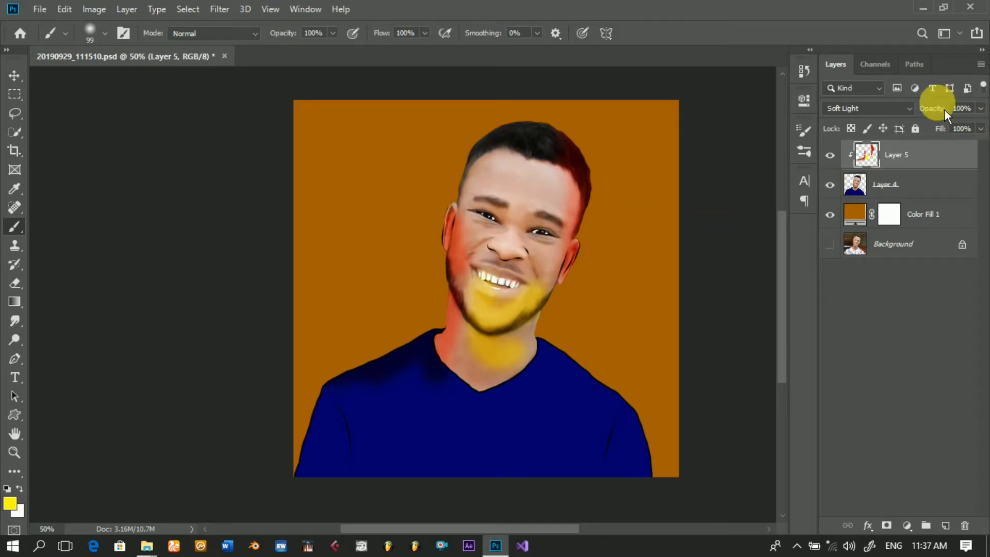
pyautogui.moveTo(941, 112); pyautogui.dragTo(899, 109)
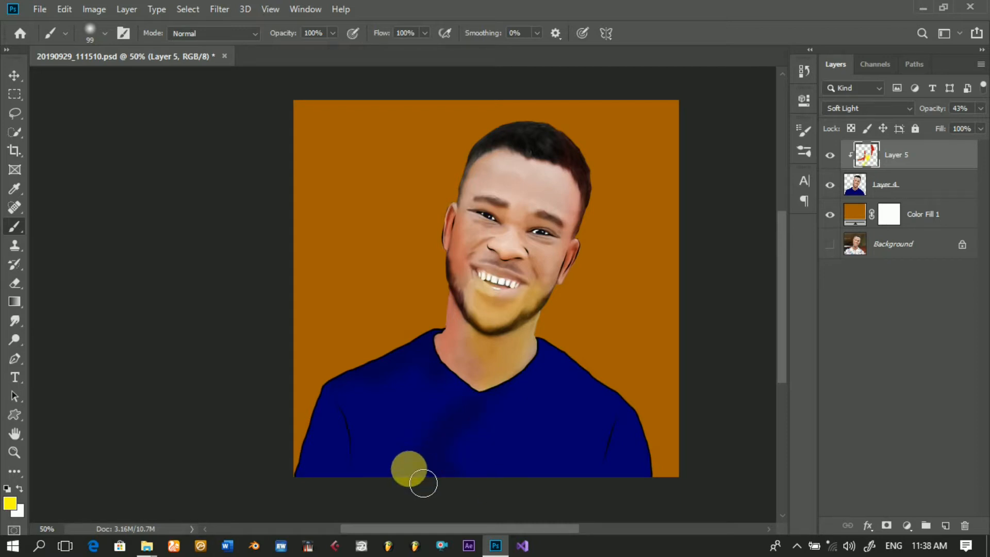
pyautogui.moveTo(524, 187)
pyautogui.mouseDown()
pyautogui.moveTo(523, 177)
pyautogui.moveTo(490, 177)
pyautogui.moveTo(468, 194)
pyautogui.moveTo(528, 190)
pyautogui.mouseUp()
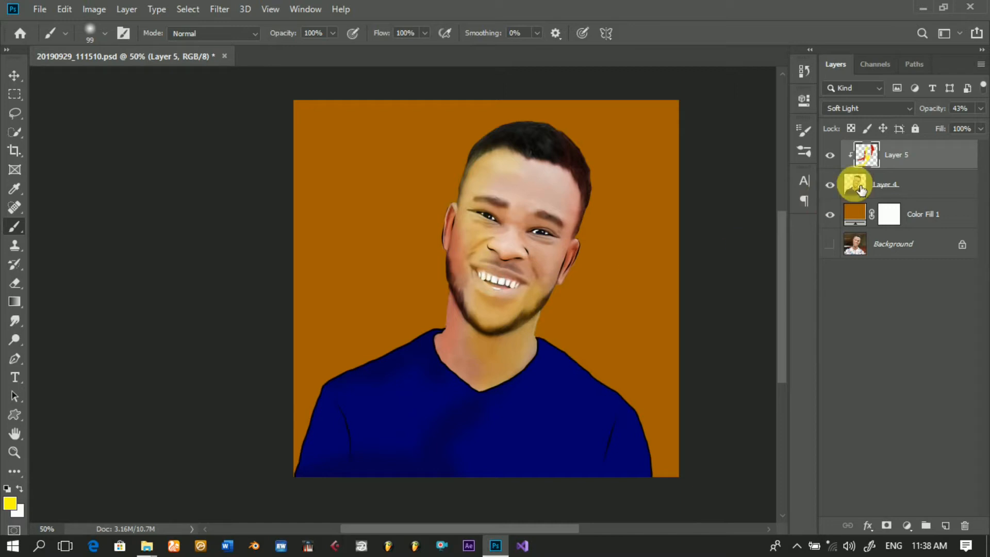
# Step: Paint magenta c800ae light on Layer 5 around the nose bridge and over the right-side cheek
pyautogui.click(16, 506)
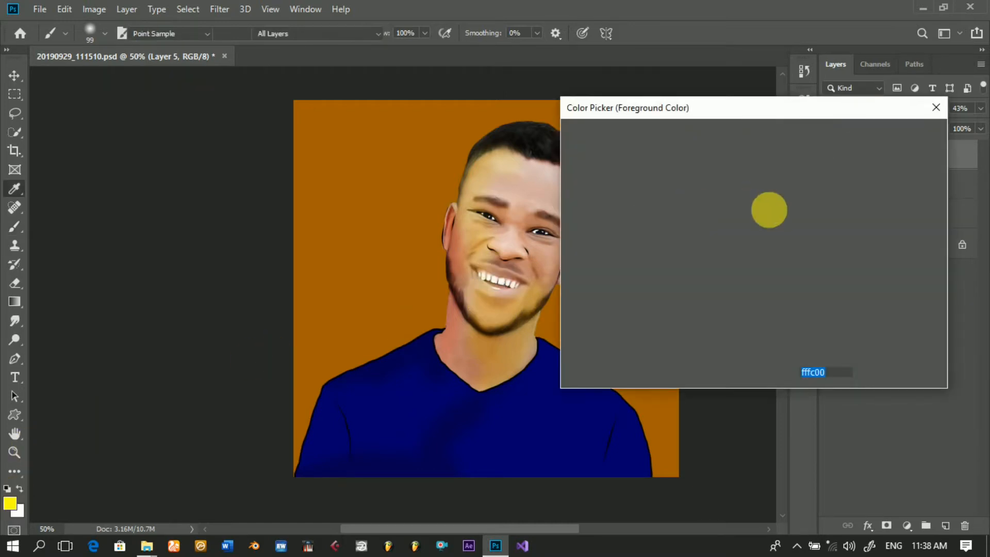
pyautogui.click(771, 169)
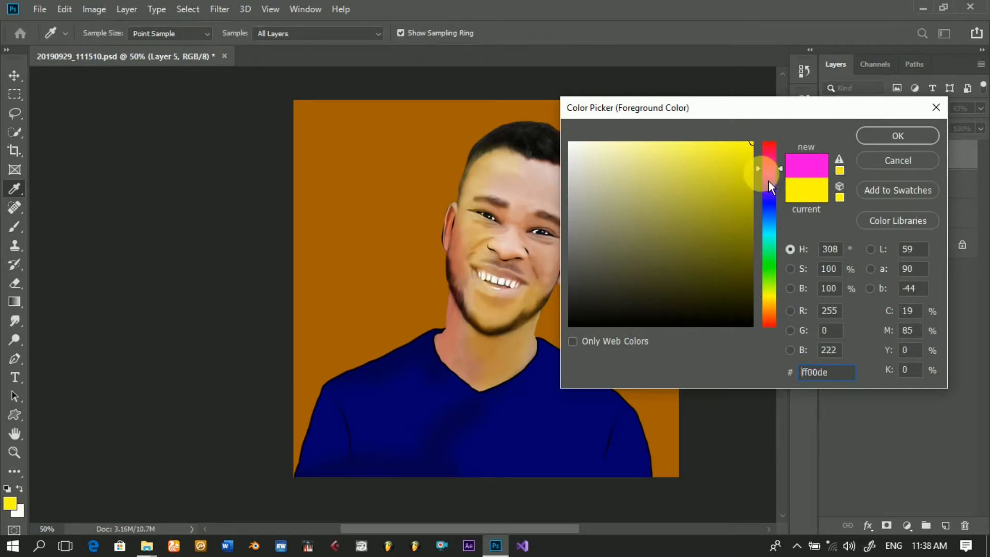
pyautogui.moveTo(750, 187); pyautogui.dragTo(766, 188)
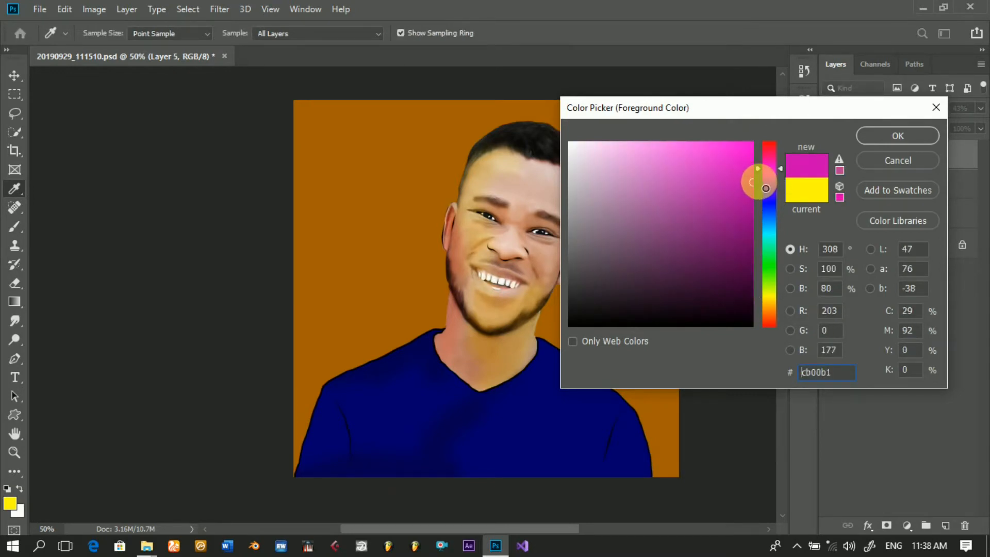
pyautogui.click(884, 146)
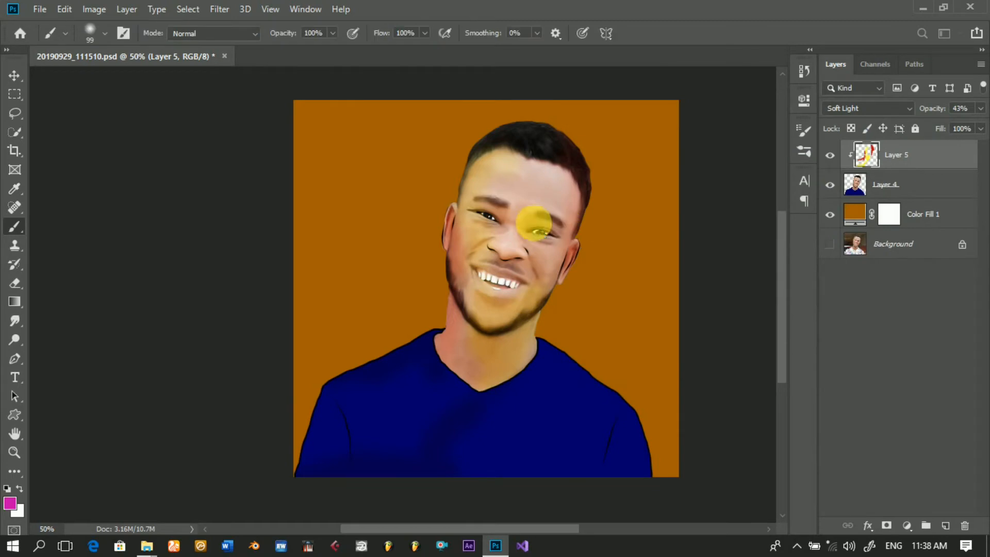
pyautogui.moveTo(521, 216); pyautogui.dragTo(525, 225)
pyautogui.moveTo(542, 275)
pyautogui.mouseDown()
pyautogui.moveTo(524, 310)
pyautogui.moveTo(567, 330)
pyautogui.moveTo(584, 309)
pyautogui.moveTo(551, 389)
pyautogui.moveTo(587, 408)
pyautogui.moveTo(558, 368)
pyautogui.moveTo(635, 413)
pyautogui.moveTo(655, 436)
pyautogui.moveTo(671, 490)
pyautogui.moveTo(622, 415)
pyautogui.moveTo(557, 355)
pyautogui.moveTo(619, 400)
pyautogui.moveTo(657, 478)
pyautogui.moveTo(605, 400)
pyautogui.moveTo(633, 327)
pyautogui.moveTo(589, 312)
pyautogui.moveTo(599, 389)
pyautogui.moveTo(559, 388)
pyautogui.moveTo(605, 422)
pyautogui.moveTo(561, 370)
pyautogui.moveTo(641, 447)
pyautogui.moveTo(807, 377)
pyautogui.moveTo(643, 391)
pyautogui.moveTo(555, 358)
pyautogui.moveTo(510, 287)
pyautogui.moveTo(513, 223)
pyautogui.moveTo(221, 358)
pyautogui.mouseUp()
# Step: Paint blue 002fc8 light over the hair, left-side jaw and neck, and lower Layer 5's fill to 86%
pyautogui.click(10, 504)
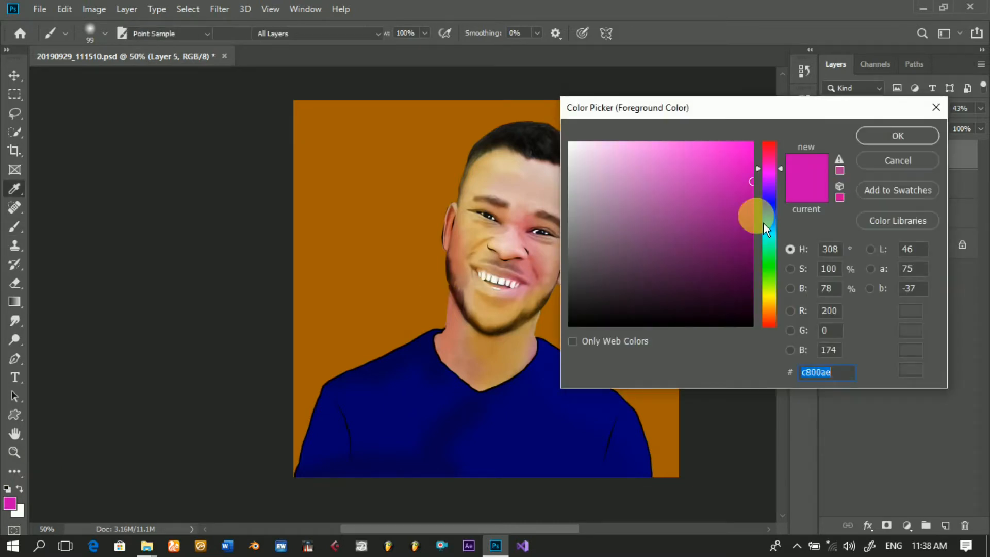
pyautogui.moveTo(778, 215); pyautogui.dragTo(771, 210)
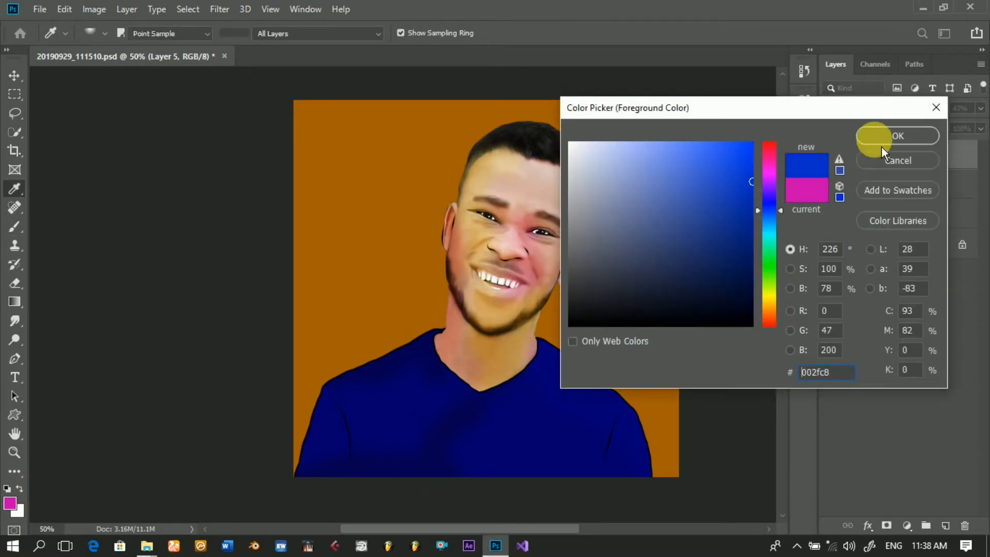
pyautogui.click(885, 143)
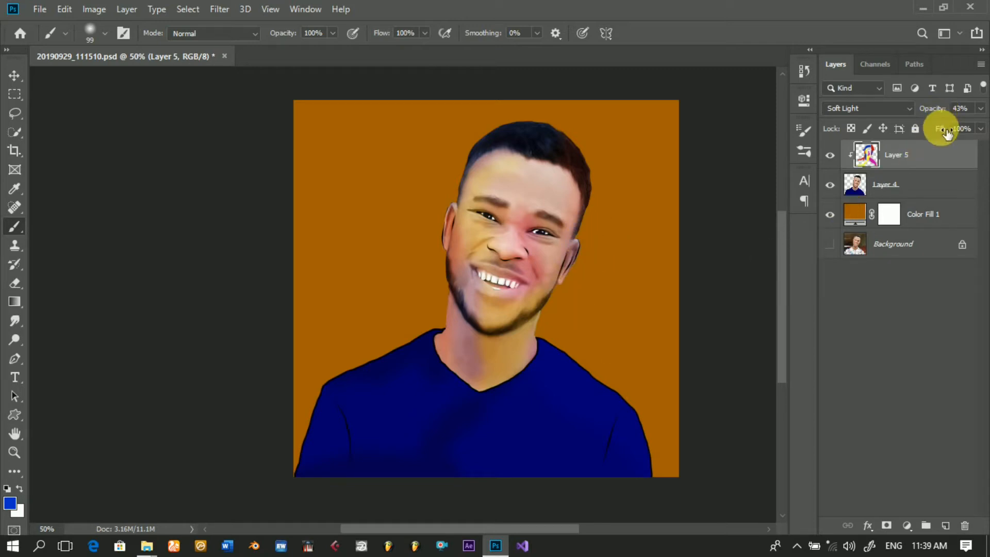
pyautogui.moveTo(947, 133); pyautogui.dragTo(928, 135)
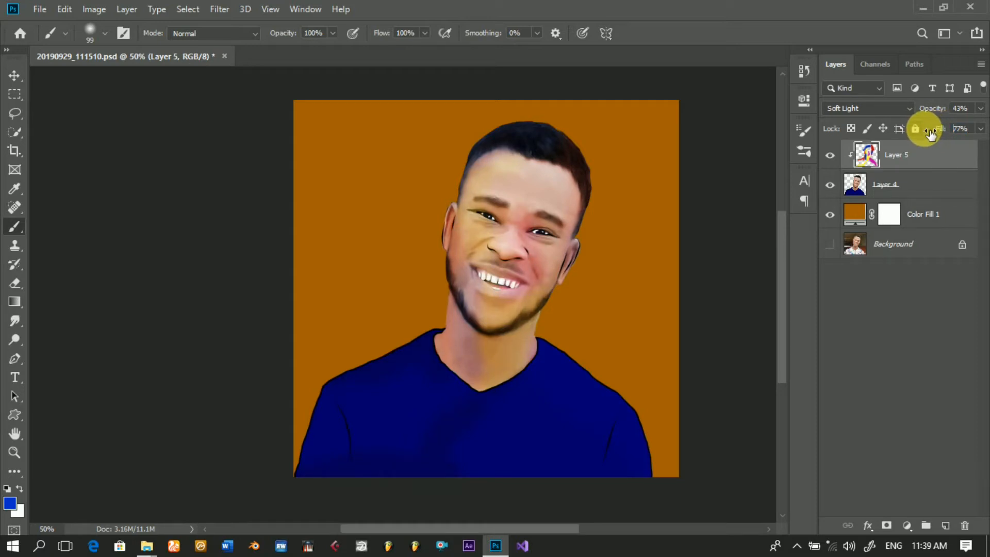
pyautogui.press('Return')
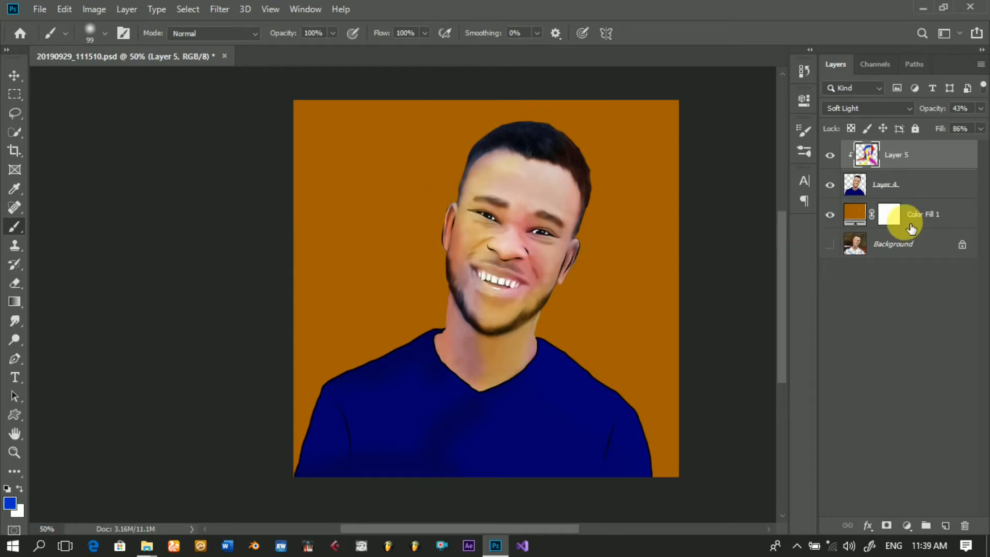
# Step: Add a new empty layer directly above the Color Fill 1 layer
pyautogui.click(934, 220)
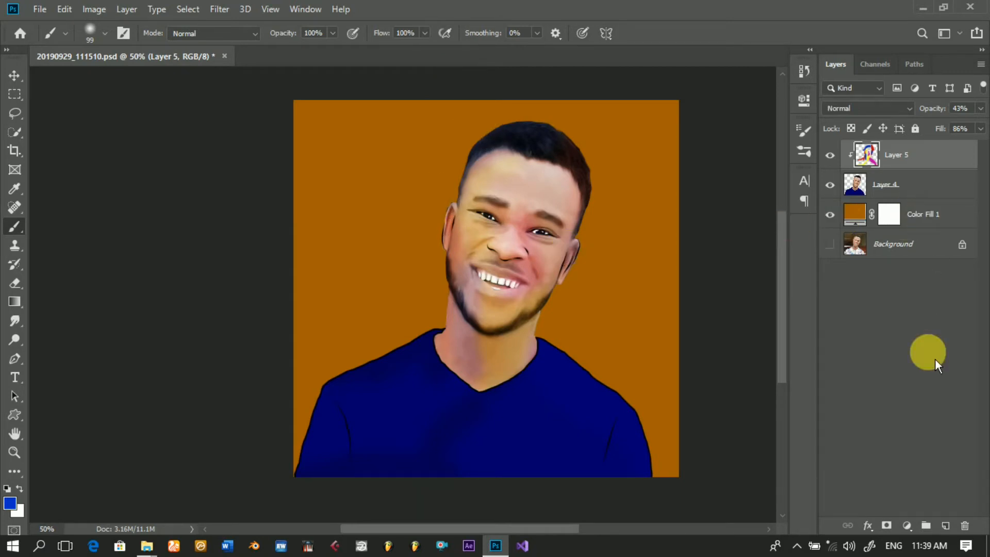
pyautogui.click(947, 527)
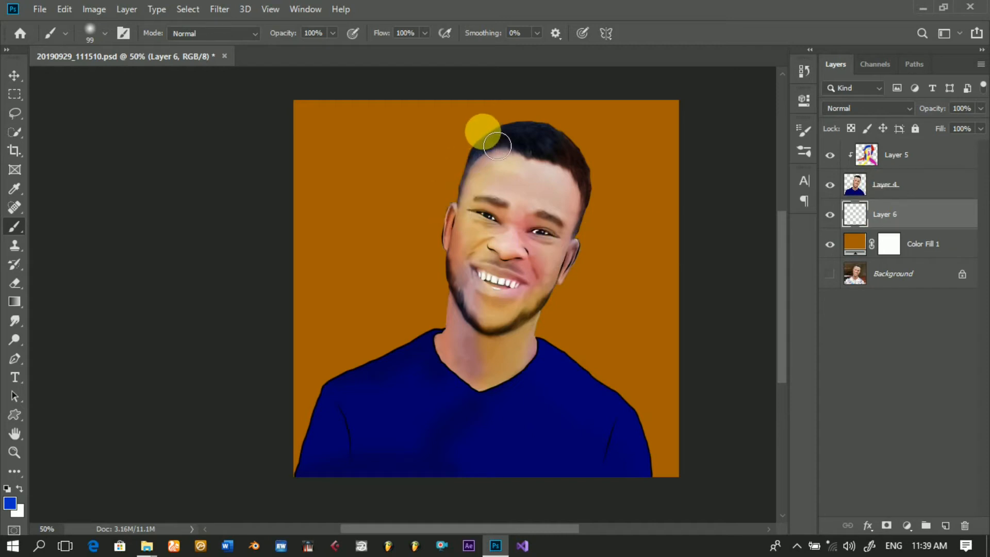
pyautogui.moveTo(490, 117); pyautogui.dragTo(457, 158)
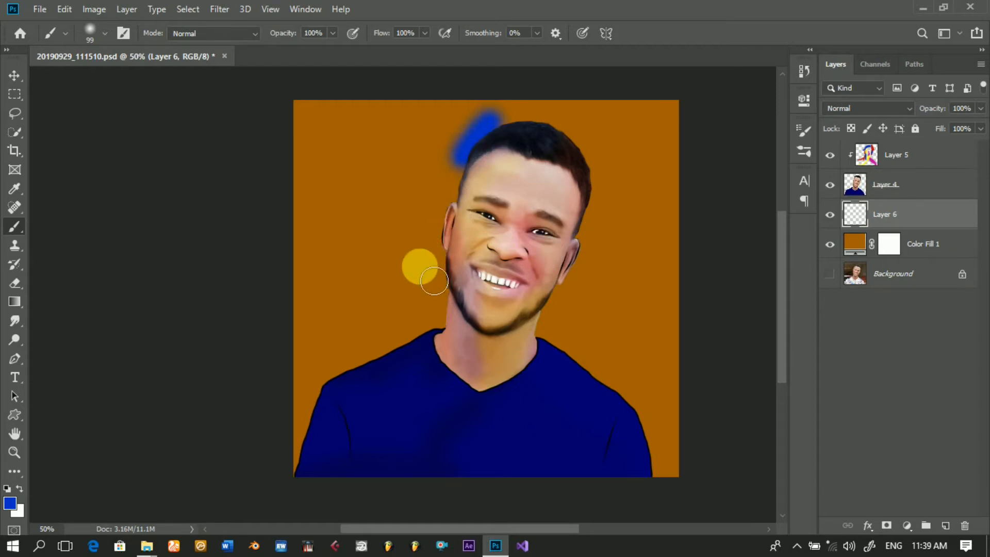
pyautogui.moveTo(435, 281); pyautogui.dragTo(435, 283)
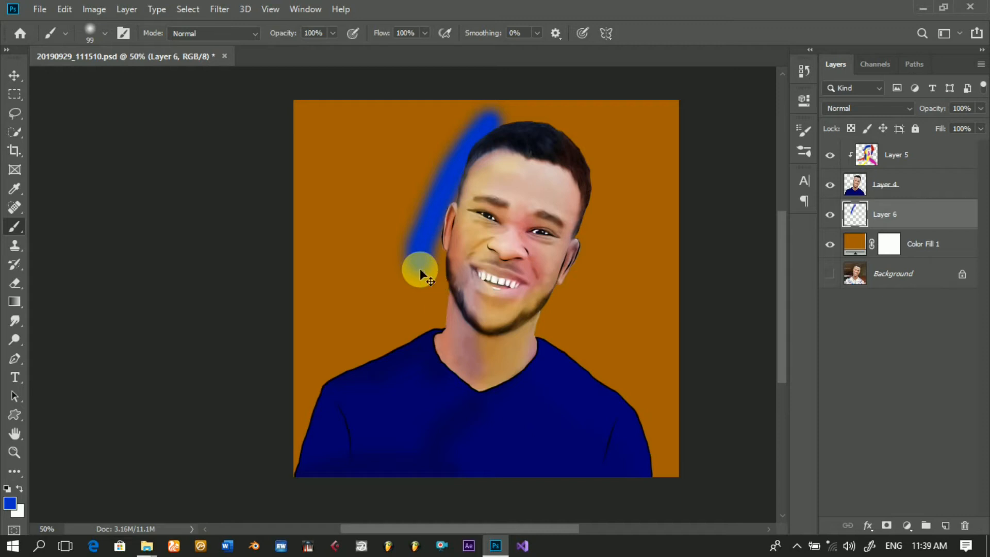
pyautogui.hotkey('ctrl', 'z')
# Step: Paint blue on Layer 6 in Soft Light mode along the background left of the head, using 62% brush opacity and 65% flow
pyautogui.moveTo(282, 39)
pyautogui.mouseDown()
pyautogui.moveTo(254, 32)
pyautogui.moveTo(263, 33)
pyautogui.mouseUp()
pyautogui.moveTo(387, 36); pyautogui.dragTo(368, 39)
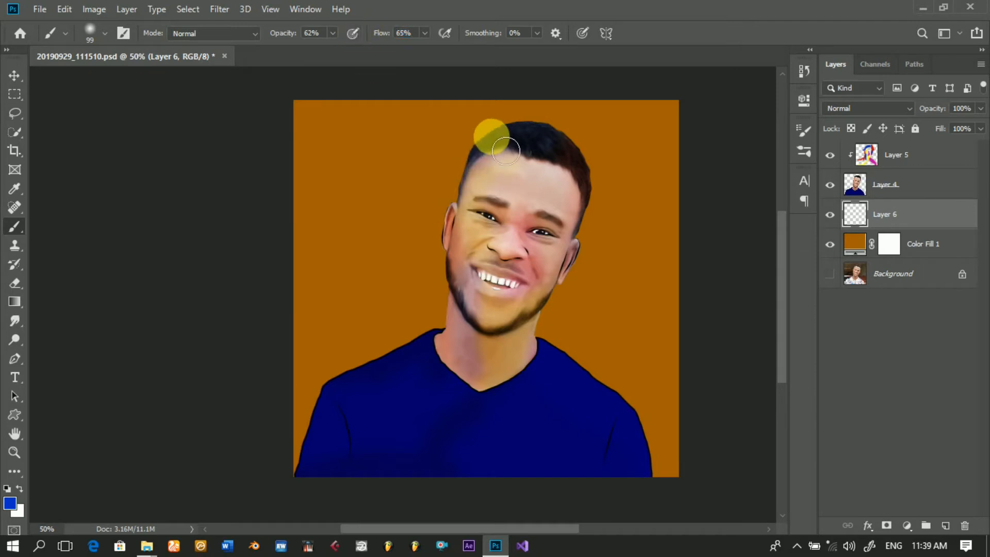
pyautogui.click(859, 116)
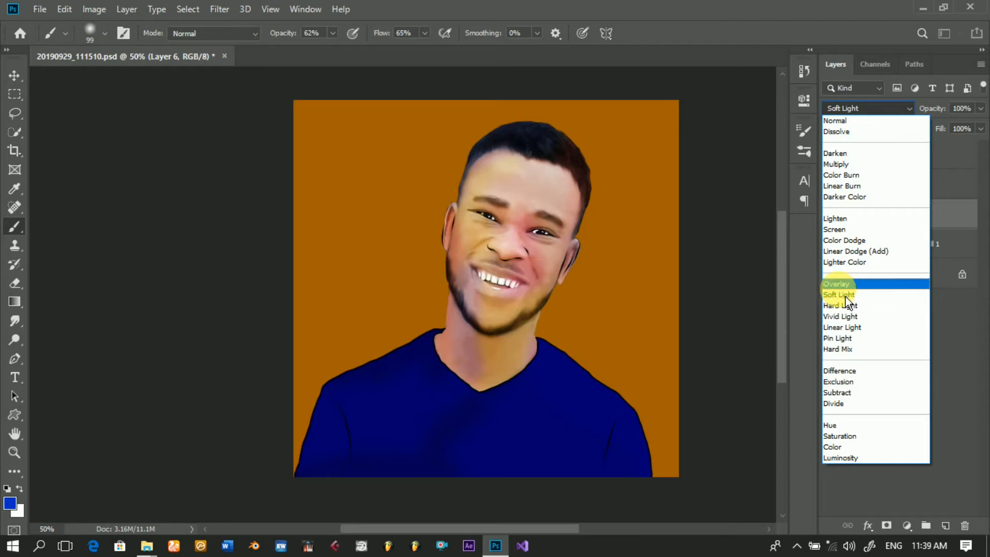
pyautogui.click(845, 297)
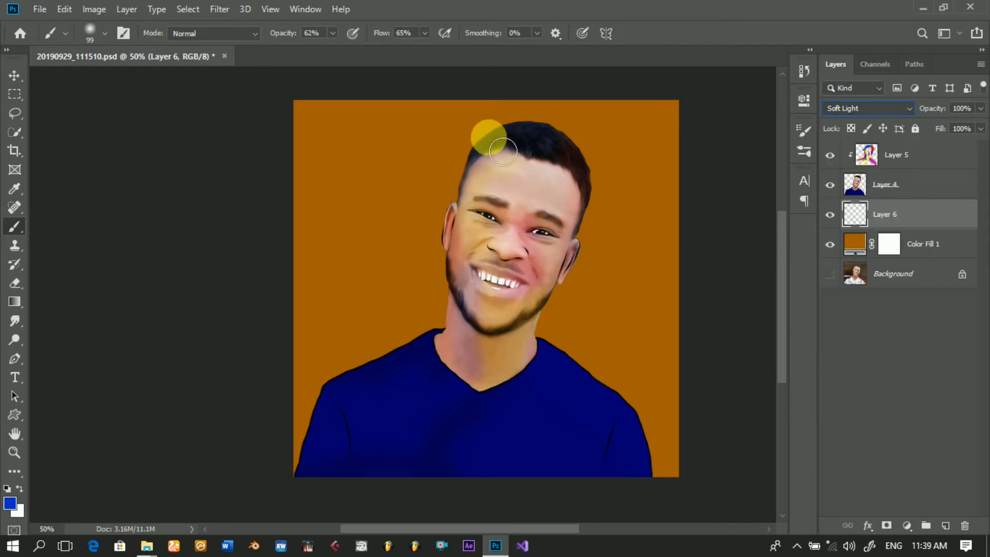
pyautogui.moveTo(523, 140)
pyautogui.mouseDown()
pyautogui.moveTo(465, 177)
pyautogui.moveTo(447, 294)
pyautogui.moveTo(452, 170)
pyautogui.mouseUp()
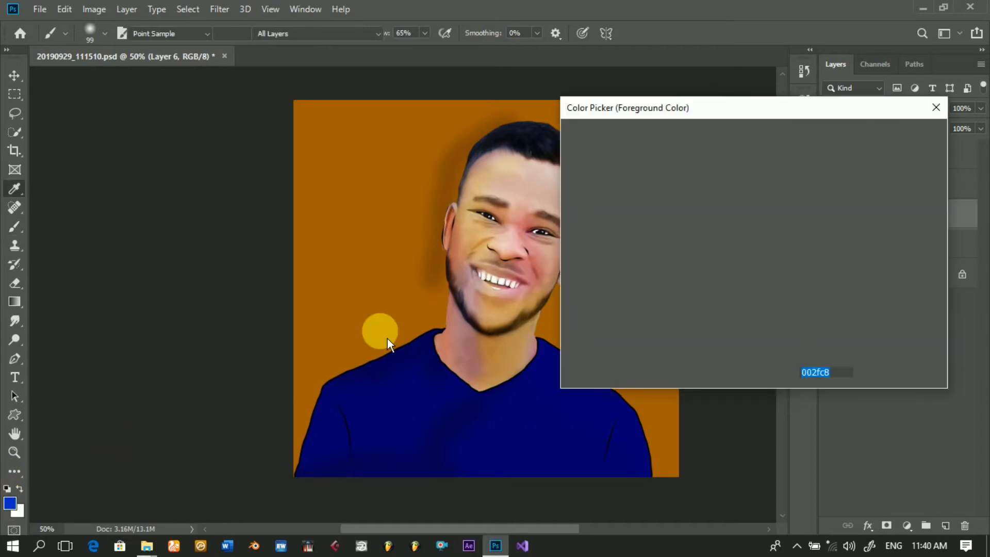
# Step: Paint pink e90cc2 on Layer 6 beside the left-side face, above the left-side shoulder and in the canvas's upper-left corner
pyautogui.moveTo(777, 219); pyautogui.dragTo(776, 170)
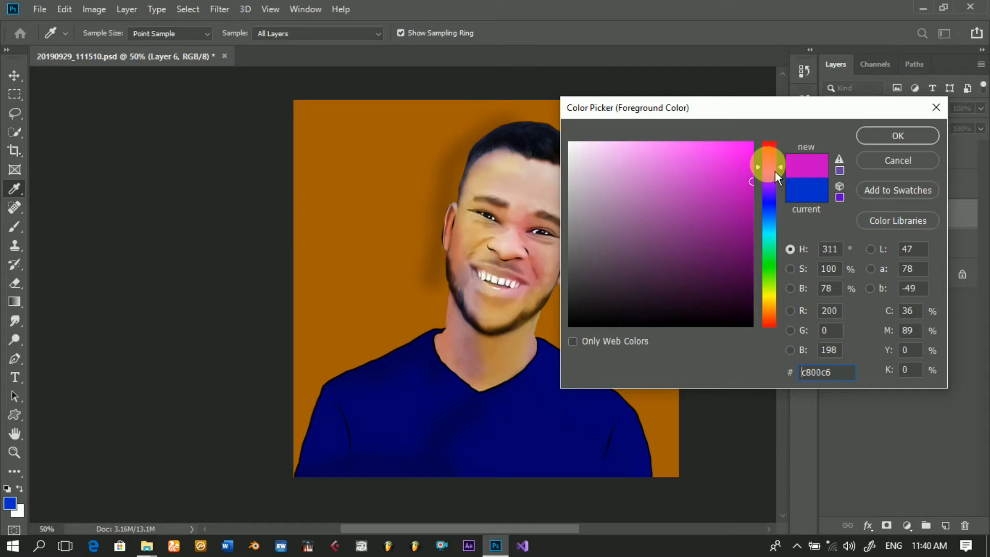
pyautogui.click(744, 158)
pyautogui.click(907, 142)
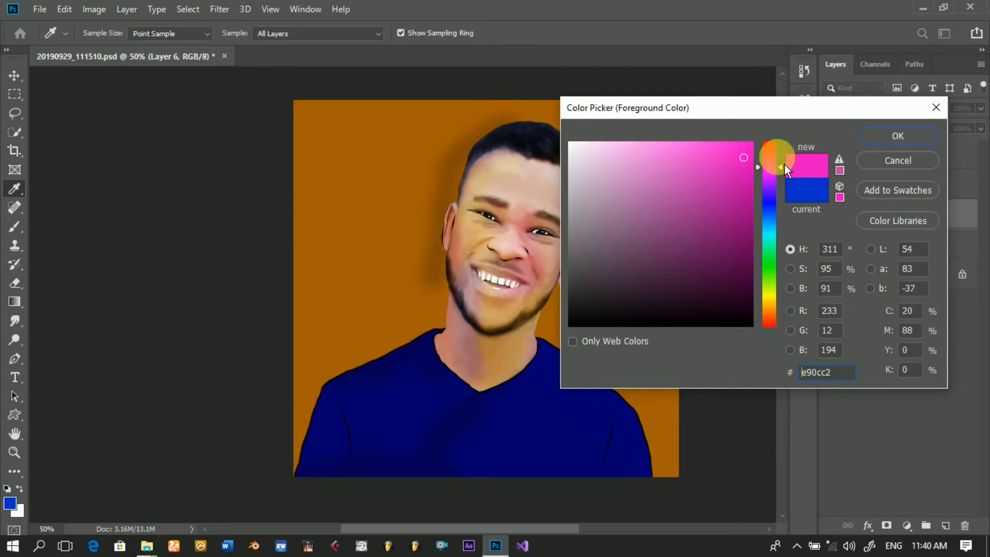
pyautogui.press('b')
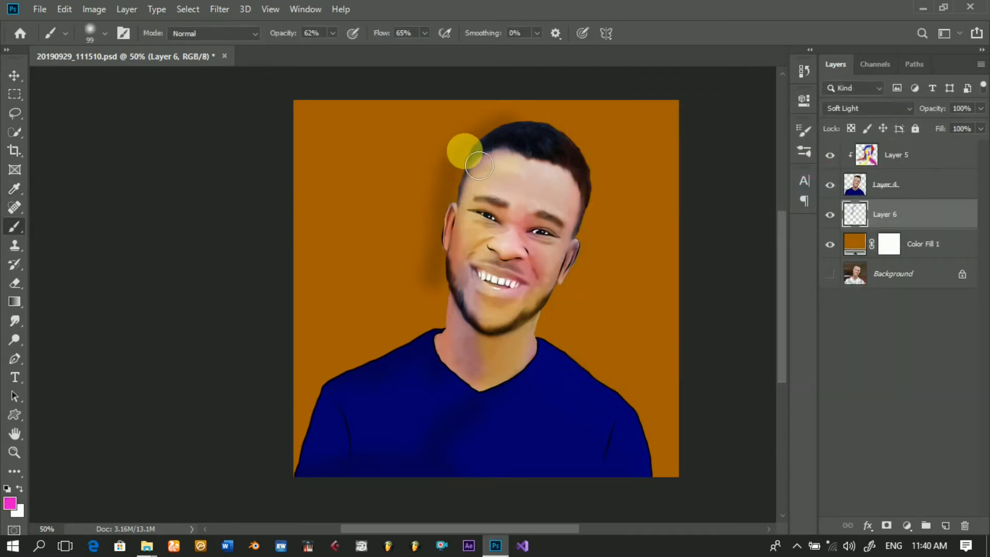
pyautogui.moveTo(483, 163); pyautogui.dragTo(445, 251)
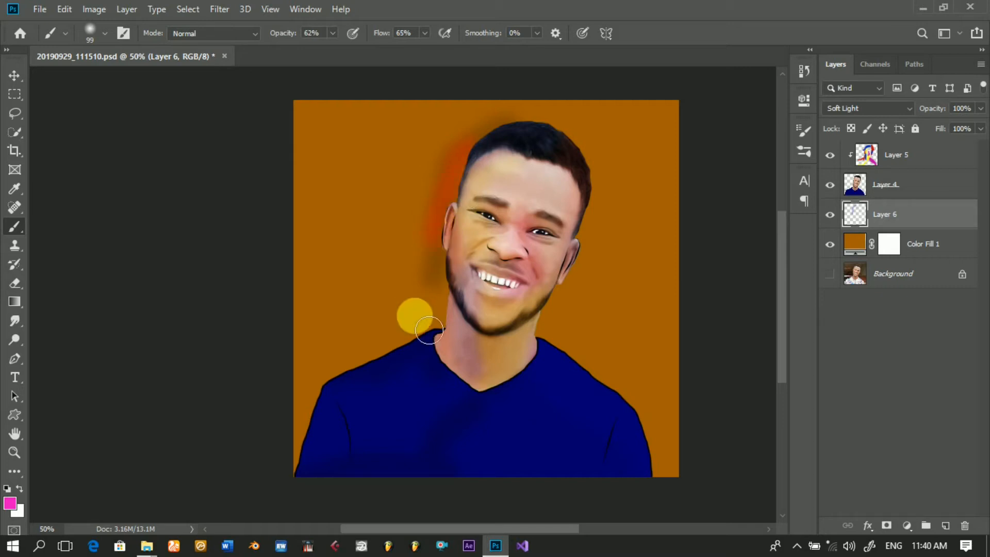
pyautogui.moveTo(429, 331)
pyautogui.mouseDown()
pyautogui.moveTo(449, 280)
pyautogui.moveTo(449, 323)
pyautogui.moveTo(382, 374)
pyautogui.mouseUp()
pyautogui.click(332, 150)
pyautogui.moveTo(321, 118)
pyautogui.mouseDown()
pyautogui.moveTo(314, 190)
pyautogui.moveTo(303, 140)
pyautogui.moveTo(311, 117)
pyautogui.mouseUp()
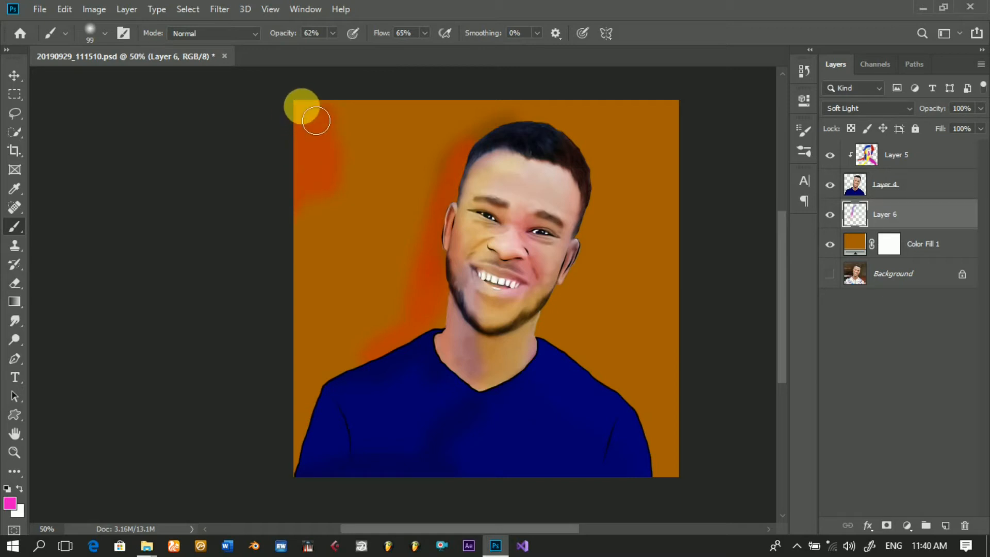
pyautogui.click(438, 221)
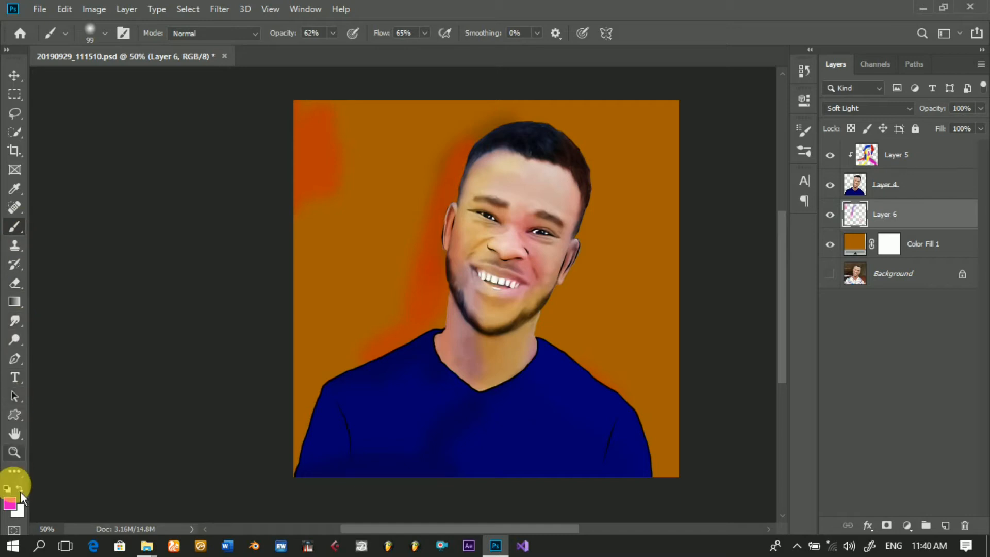
# Step: Paint green 24bf00 on Layer 6 along the head's left side, beside the right-side neck and ear, and around both shoulders
pyautogui.click(15, 505)
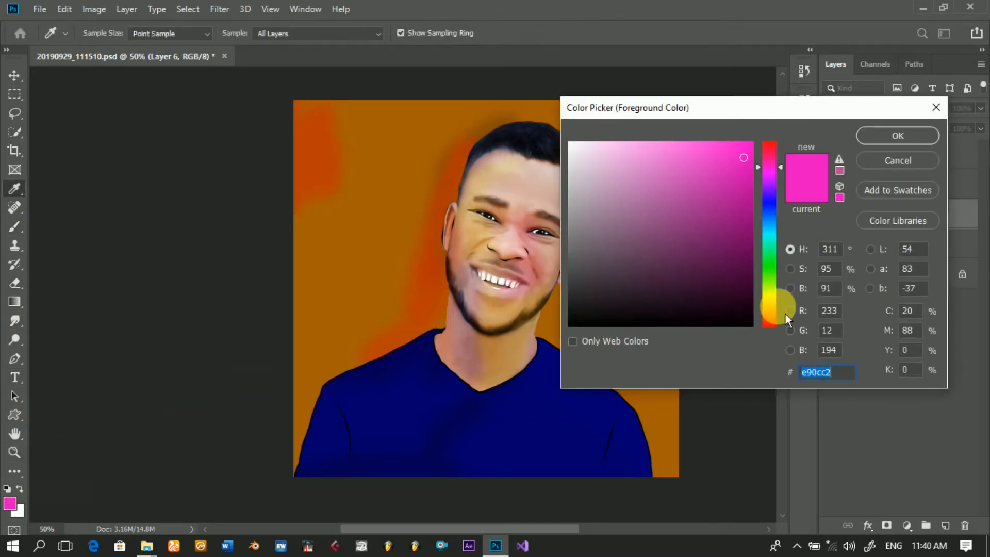
pyautogui.click(779, 306)
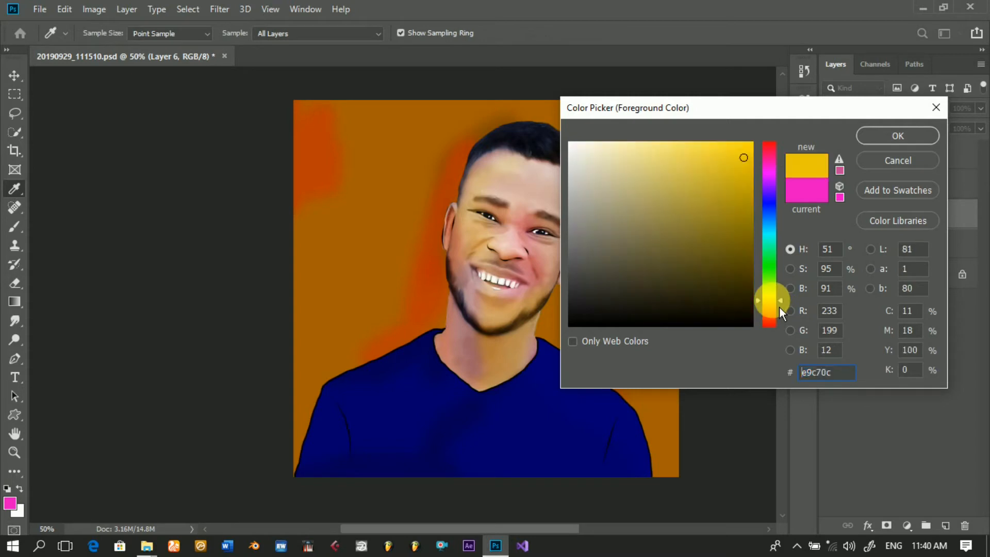
pyautogui.click(776, 270)
pyautogui.moveTo(768, 220)
pyautogui.mouseDown()
pyautogui.moveTo(773, 195)
pyautogui.moveTo(832, 170)
pyautogui.mouseUp()
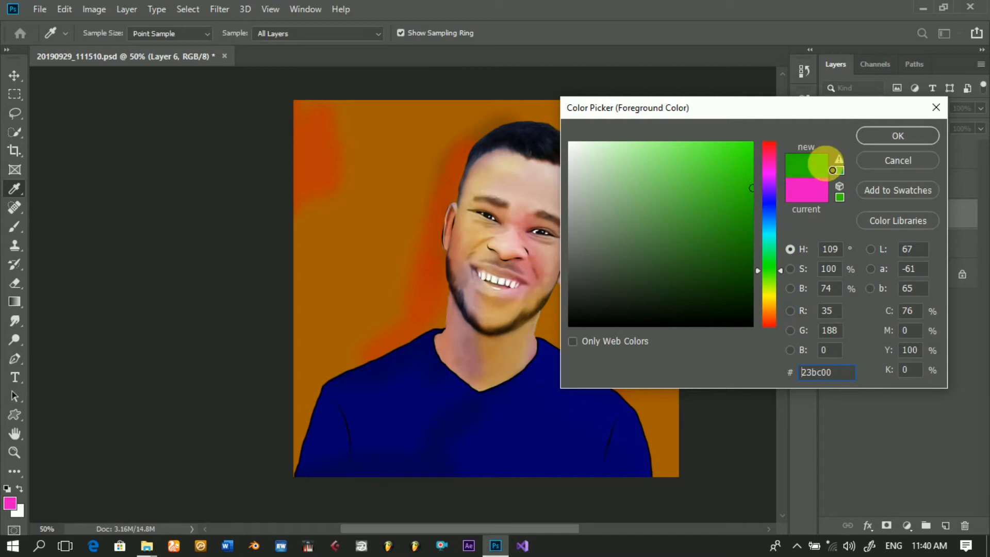
pyautogui.click(898, 140)
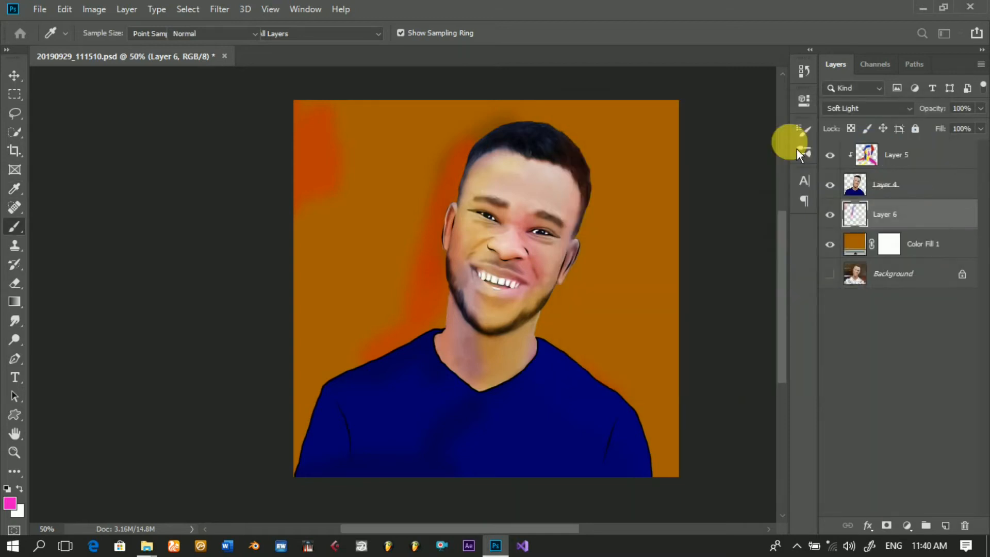
pyautogui.moveTo(448, 180)
pyautogui.mouseDown()
pyautogui.moveTo(434, 241)
pyautogui.moveTo(396, 313)
pyautogui.moveTo(340, 353)
pyautogui.mouseUp()
pyautogui.moveTo(536, 324)
pyautogui.mouseDown()
pyautogui.moveTo(560, 354)
pyautogui.moveTo(556, 319)
pyautogui.moveTo(595, 235)
pyautogui.mouseUp()
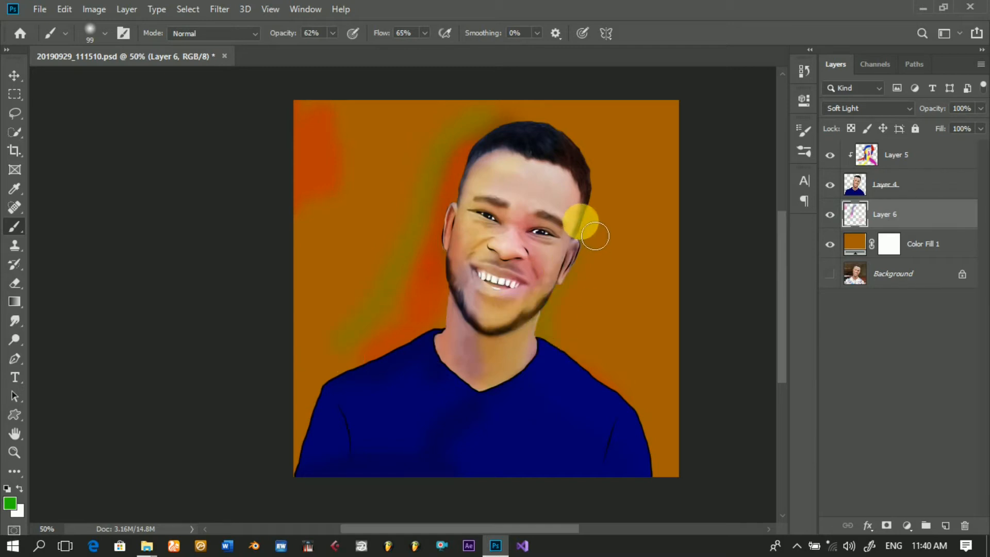
pyautogui.moveTo(684, 453)
pyautogui.mouseDown()
pyautogui.moveTo(666, 438)
pyautogui.moveTo(691, 493)
pyautogui.moveTo(679, 447)
pyautogui.moveTo(677, 496)
pyautogui.moveTo(667, 385)
pyautogui.moveTo(686, 419)
pyautogui.moveTo(664, 378)
pyautogui.moveTo(621, 376)
pyautogui.mouseUp()
pyautogui.moveTo(374, 290)
pyautogui.mouseDown()
pyautogui.moveTo(380, 339)
pyautogui.moveTo(342, 413)
pyautogui.moveTo(360, 355)
pyautogui.moveTo(327, 430)
pyautogui.moveTo(371, 354)
pyautogui.moveTo(327, 338)
pyautogui.mouseUp()
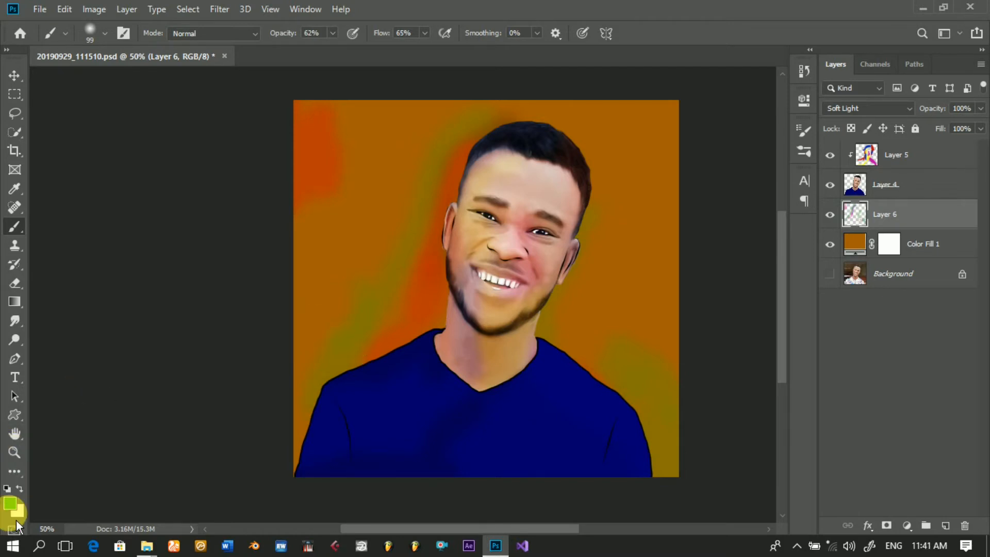
# Step: Paint dark blue 0009bf on Layer 6 across the background above and to the right of the hair
pyautogui.click(11, 505)
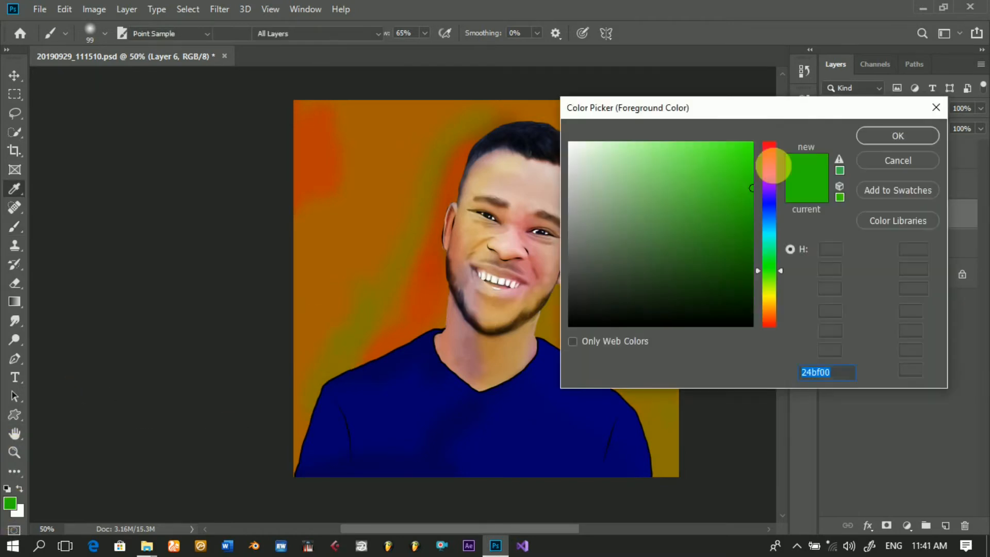
pyautogui.click(773, 206)
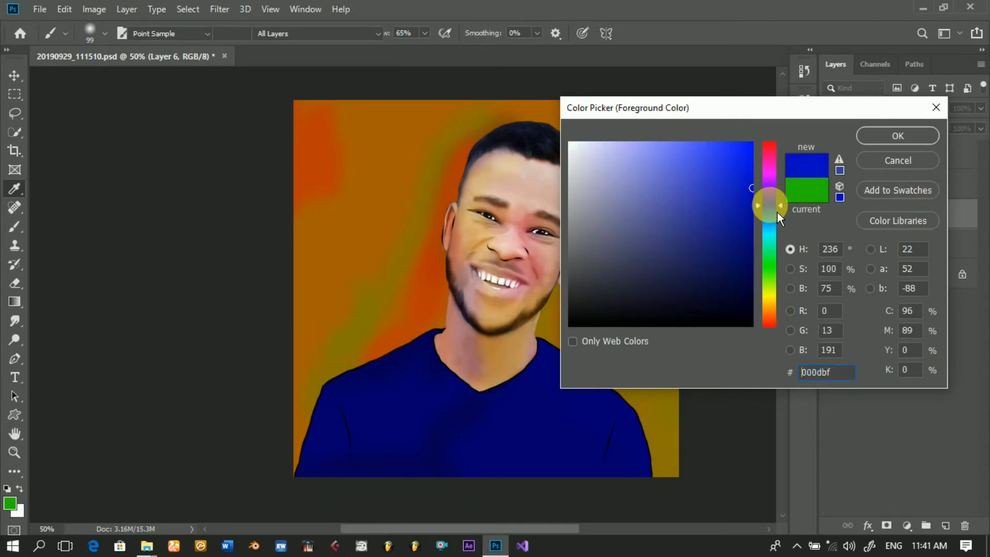
pyautogui.click(884, 141)
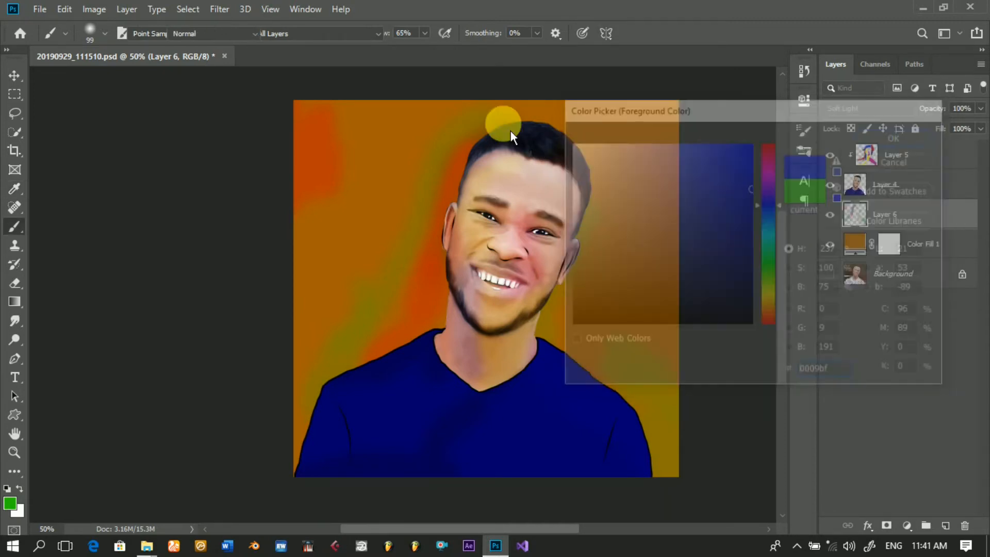
pyautogui.moveTo(555, 140)
pyautogui.mouseDown()
pyautogui.moveTo(602, 156)
pyautogui.moveTo(657, 137)
pyautogui.mouseUp()
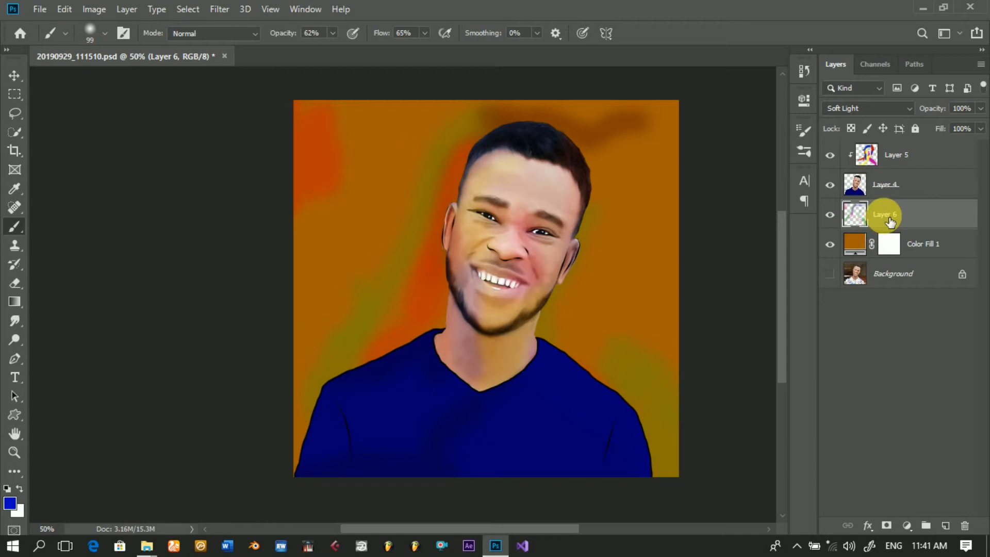
# Step: Apply a Gaussian Blur with a 0.9-pixel radius to the background colors on Layer 6
pyautogui.click(221, 11)
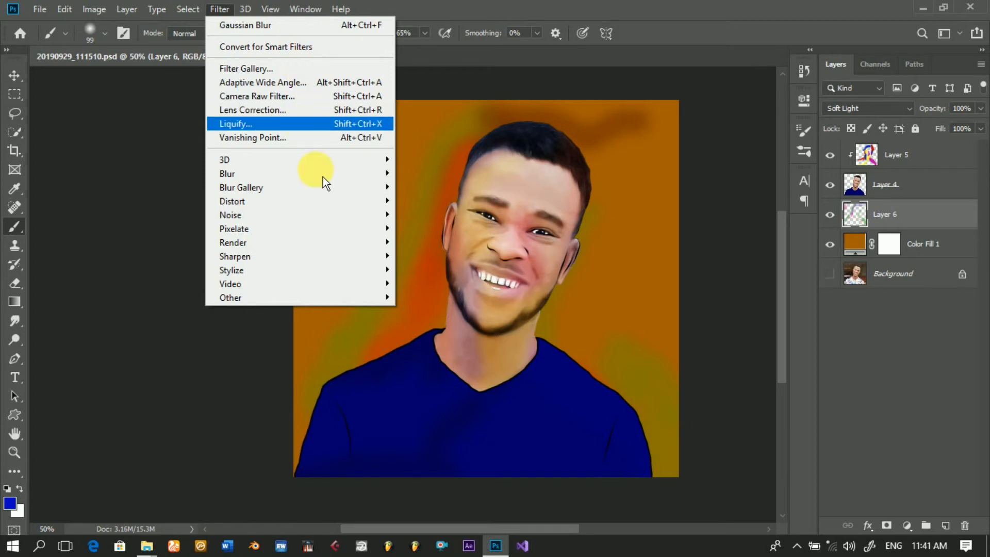
pyautogui.moveTo(330, 175)
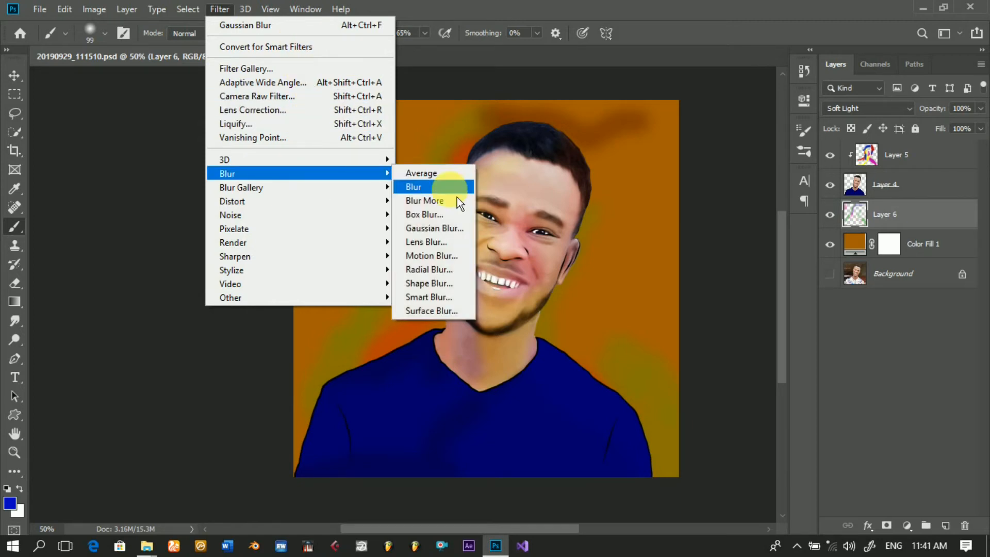
pyautogui.click(441, 233)
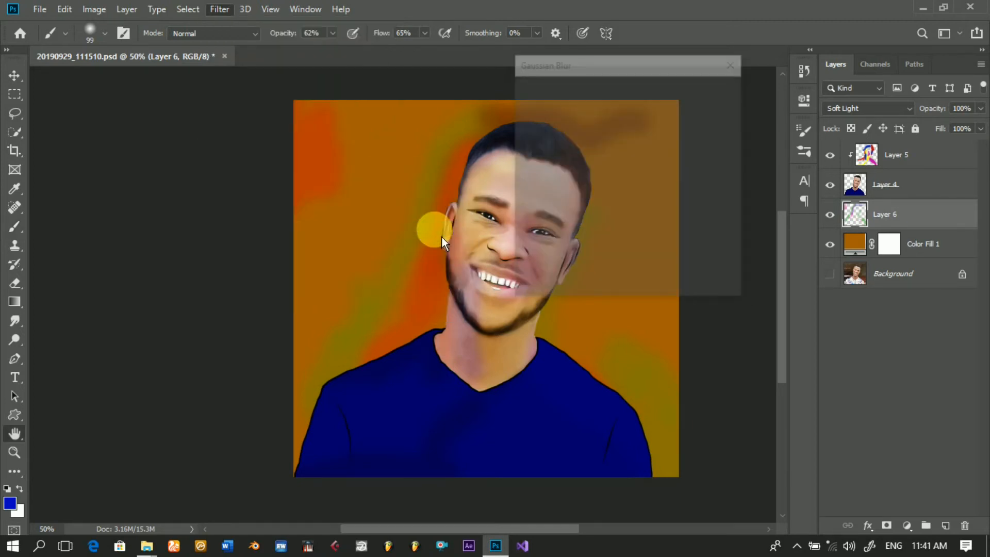
pyautogui.moveTo(534, 294); pyautogui.dragTo(539, 294)
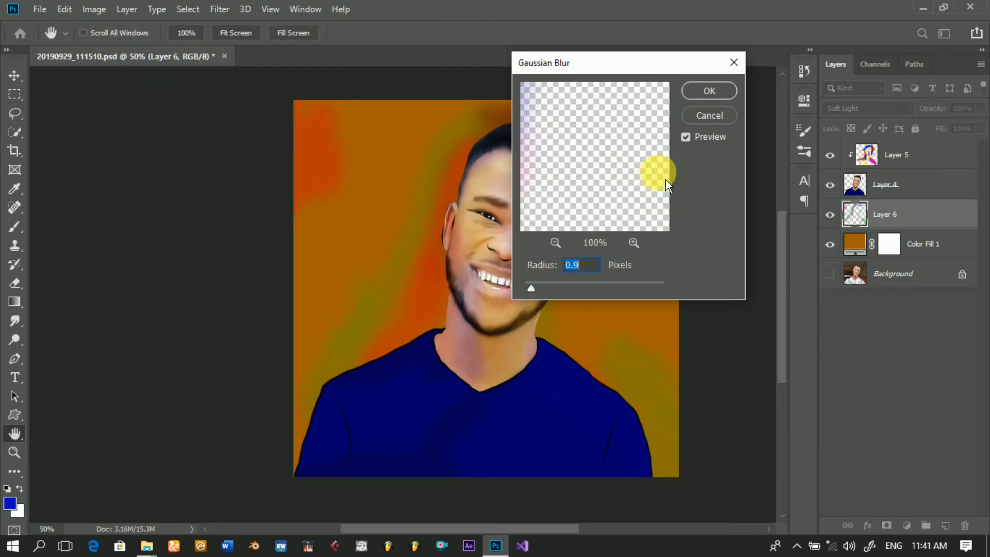
pyautogui.click(721, 96)
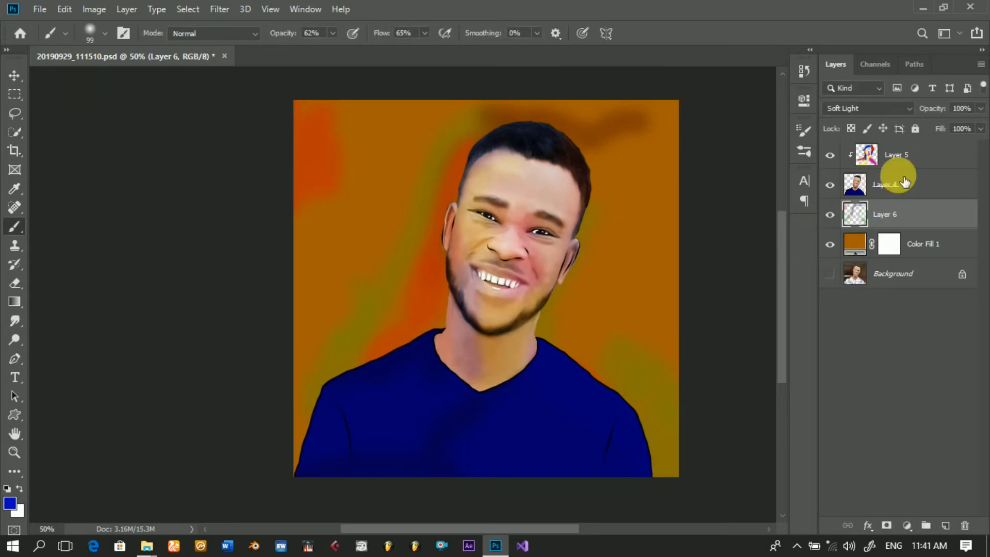
# Step: Stamp all visible layers into a new layer above Layer 5
pyautogui.click(915, 159)
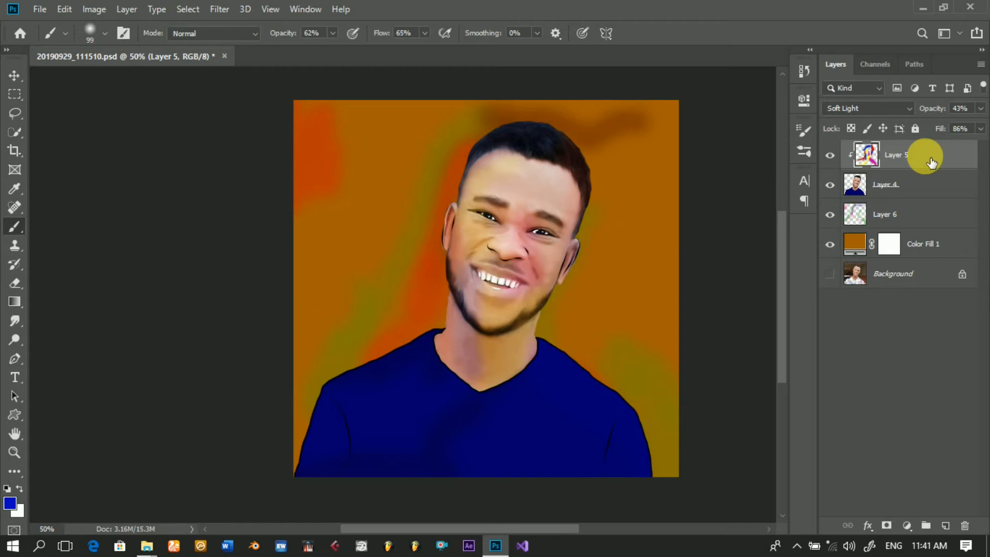
pyautogui.hotkey('ctrl', 'z')
pyautogui.hotkey('ctrl', 'shift', 'alt', 'n')
pyautogui.hotkey('ctrl', 'shift', 'alt', 'e')
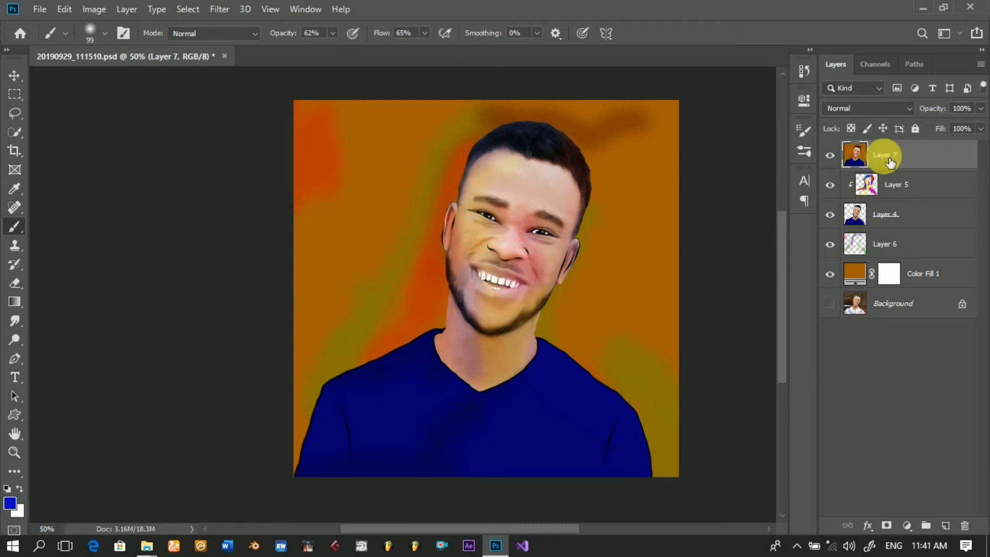
pyautogui.click(905, 185)
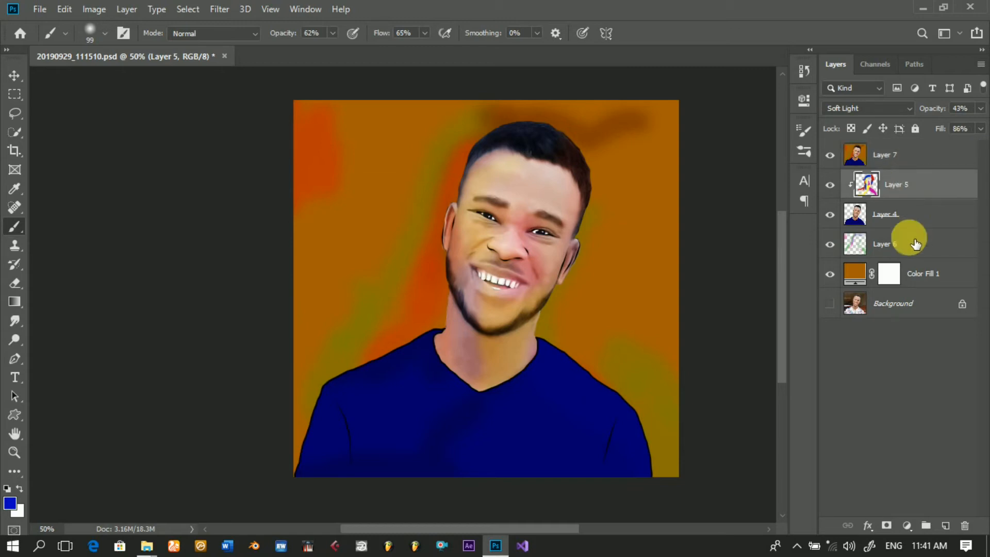
pyautogui.keyDown('shift'); pyautogui.click(903, 282); pyautogui.keyUp('shift')
pyautogui.rightClick(900, 282)
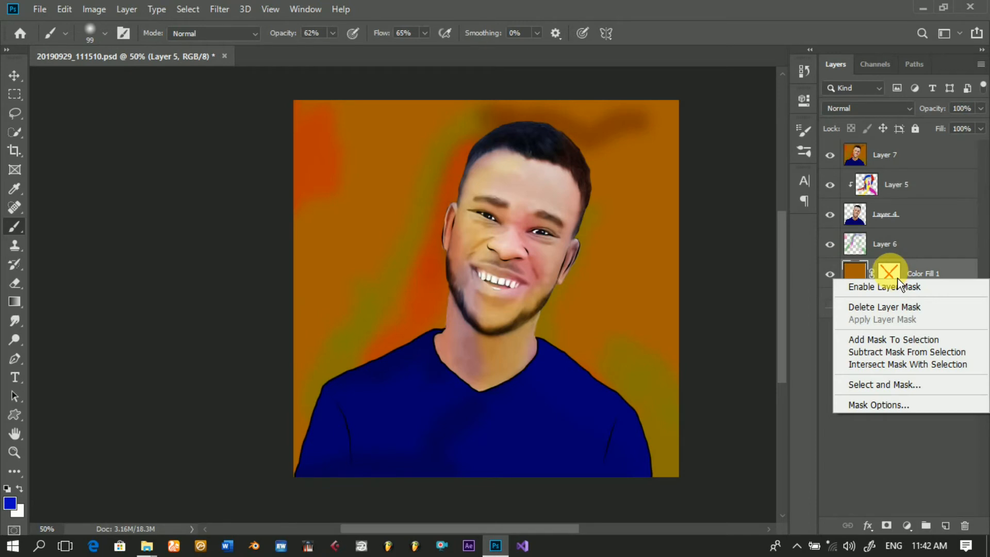
pyautogui.click(896, 277)
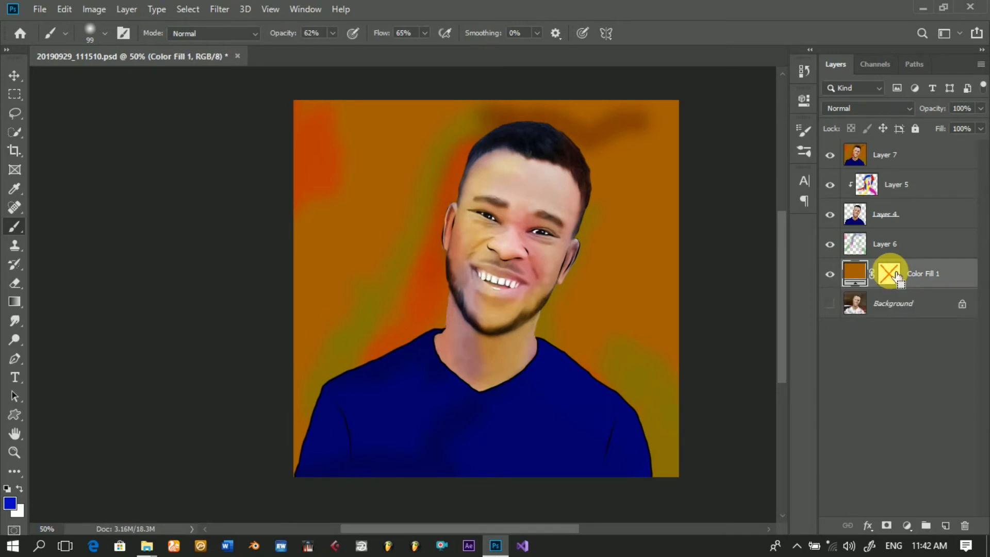
pyautogui.keyDown('ctrl'); pyautogui.click(894, 278); pyautogui.keyUp('ctrl')
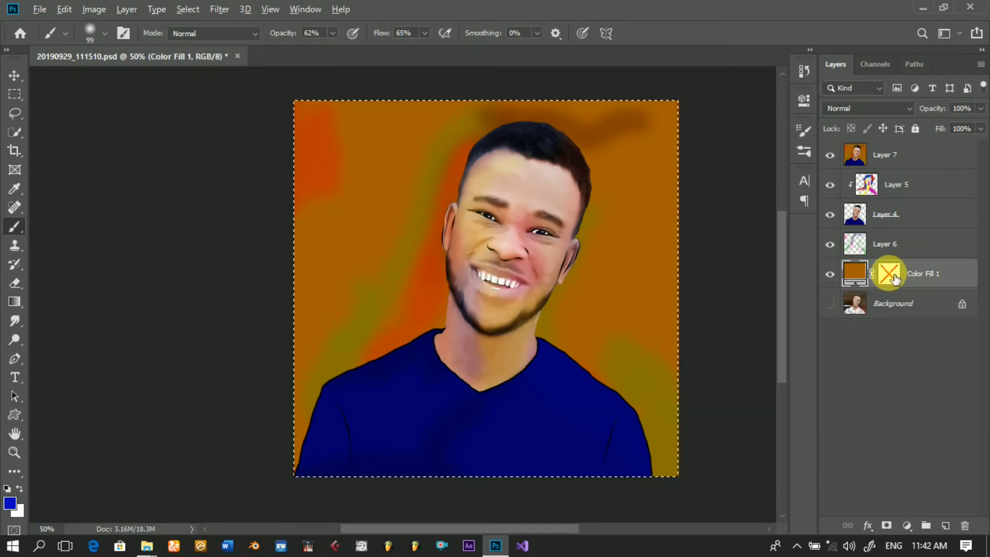
pyautogui.click(895, 278)
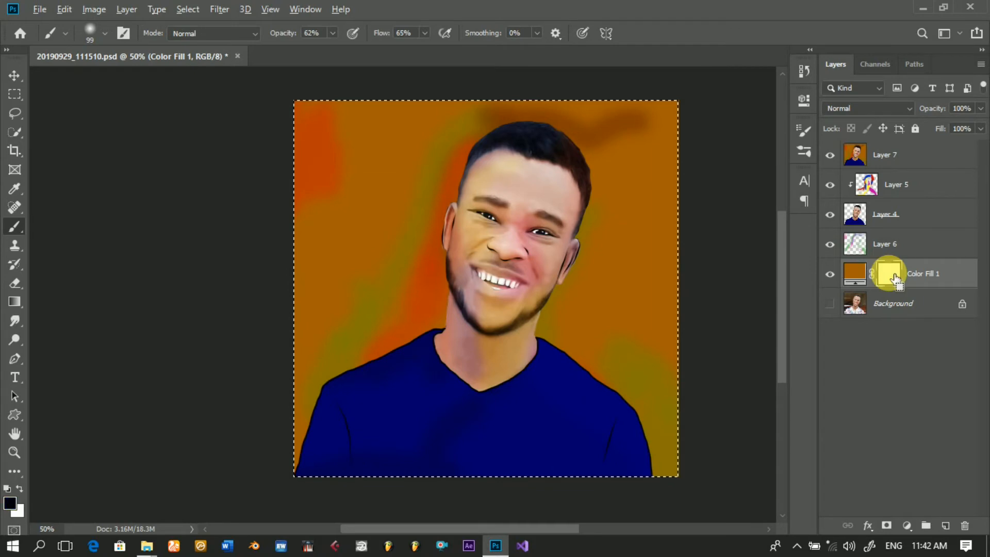
pyautogui.press('alt')
pyautogui.hotkey('ctrl', 'd')
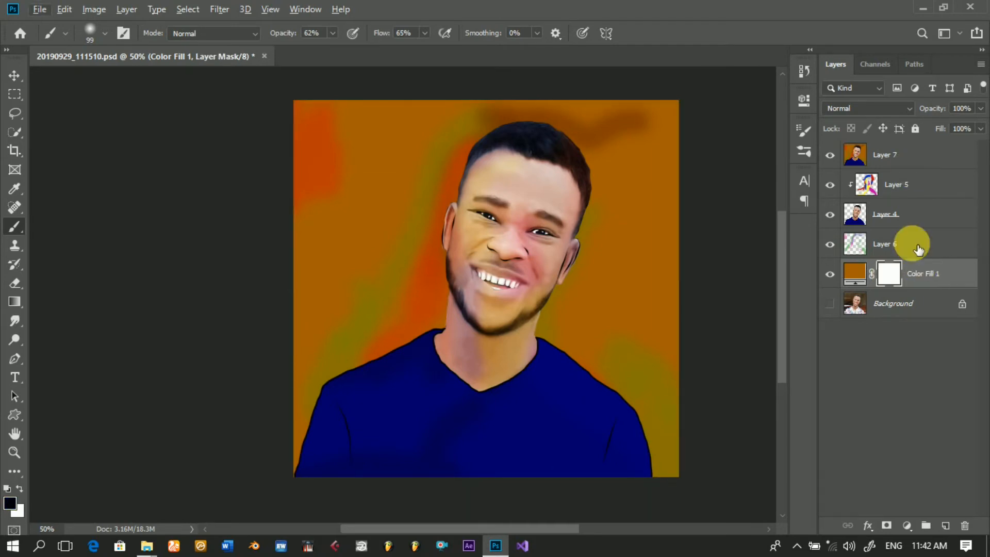
pyautogui.click(925, 186)
pyautogui.keyDown('shift'); pyautogui.click(926, 185); pyautogui.keyUp('shift')
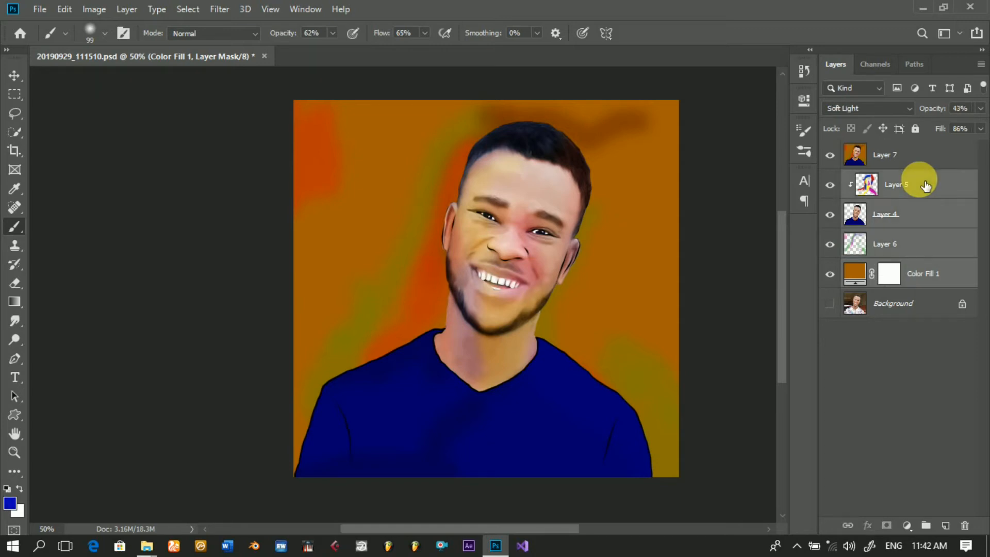
pyautogui.rightClick(920, 250)
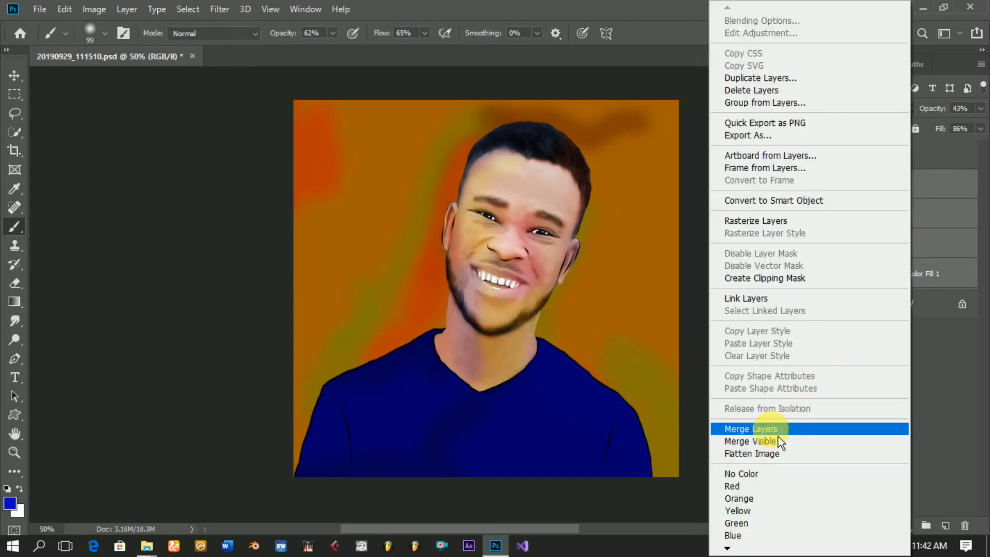
pyautogui.click(960, 375)
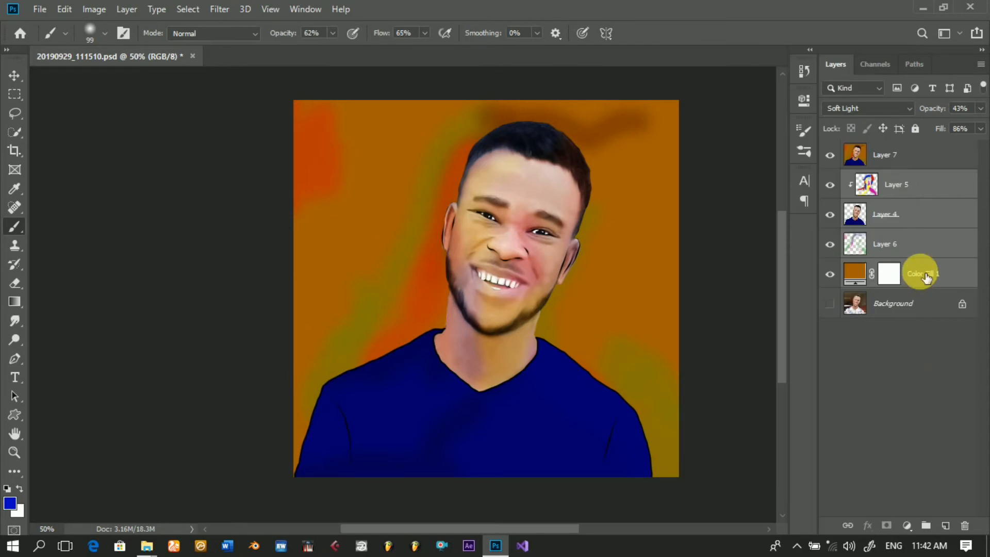
# Step: Open the Camera Raw Filter on the merged Layer 7 and set the sharpening amount to 21
pyautogui.click(908, 157)
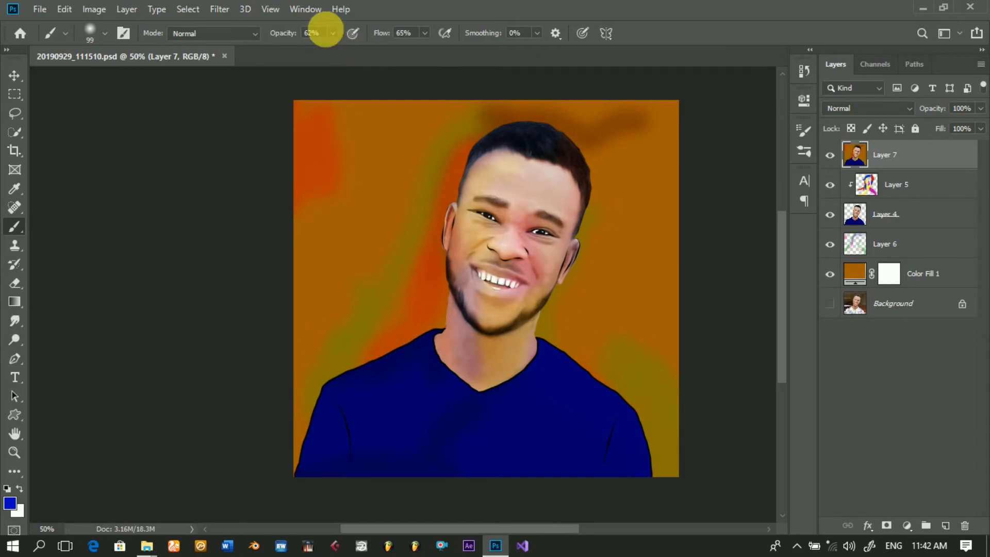
pyautogui.click(232, 14)
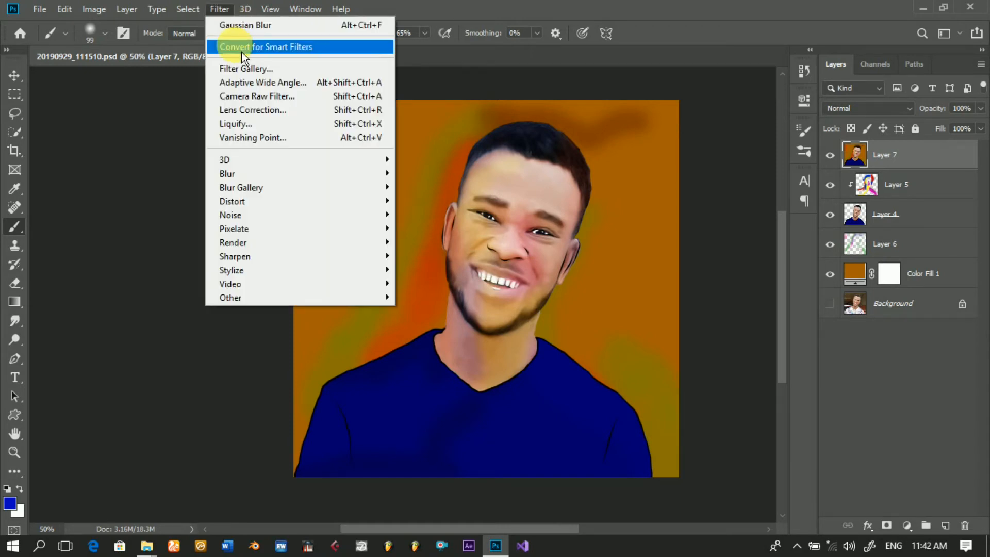
pyautogui.click(251, 103)
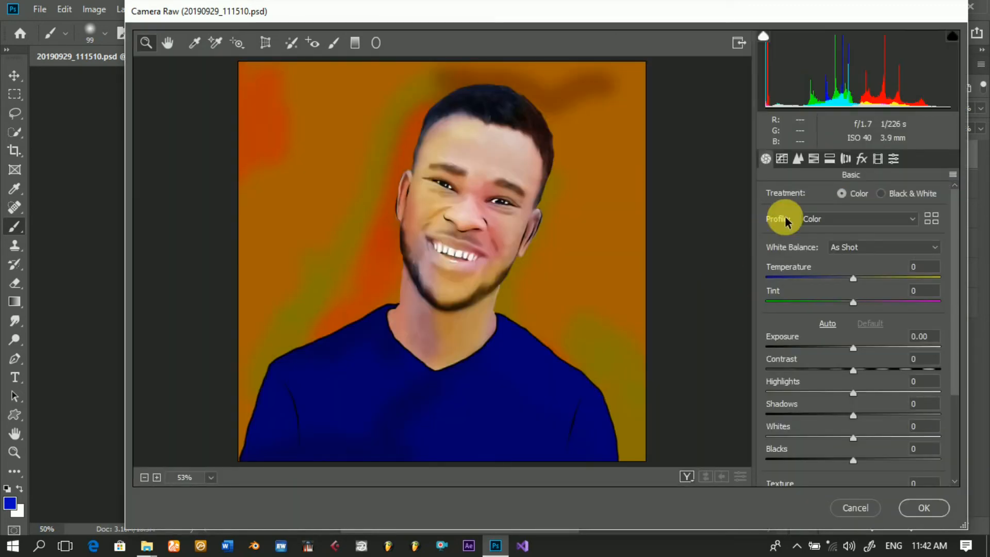
pyautogui.click(800, 159)
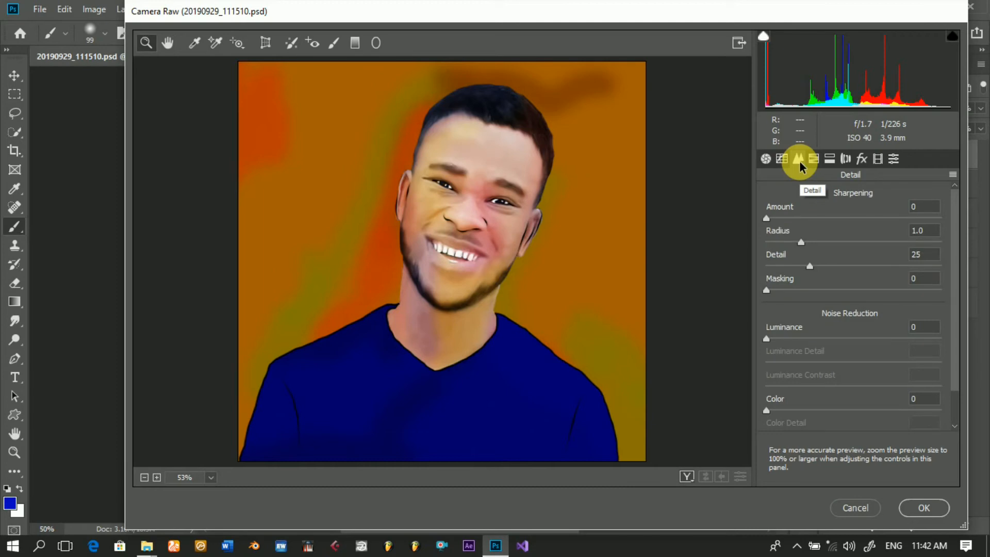
pyautogui.moveTo(766, 219); pyautogui.dragTo(783, 225)
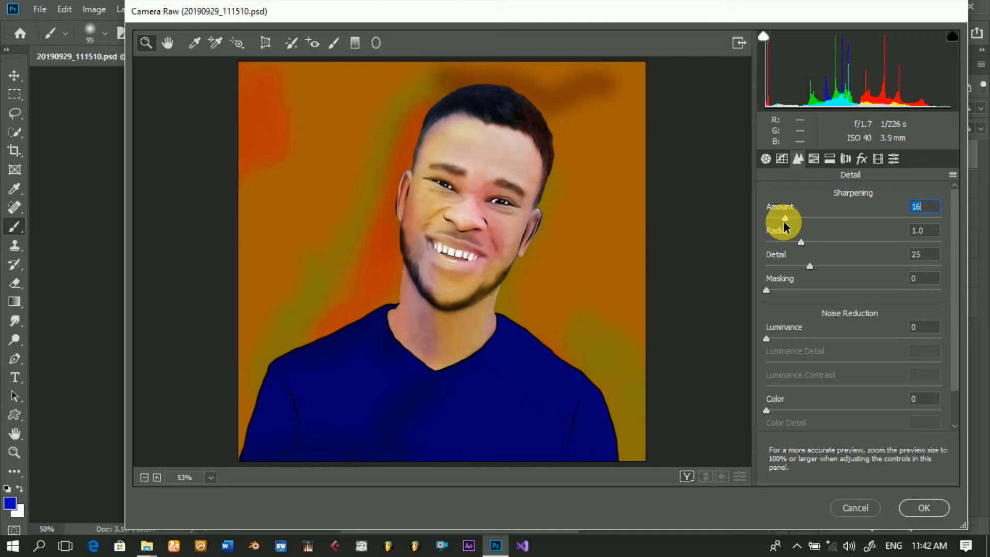
pyautogui.moveTo(784, 225); pyautogui.dragTo(789, 220)
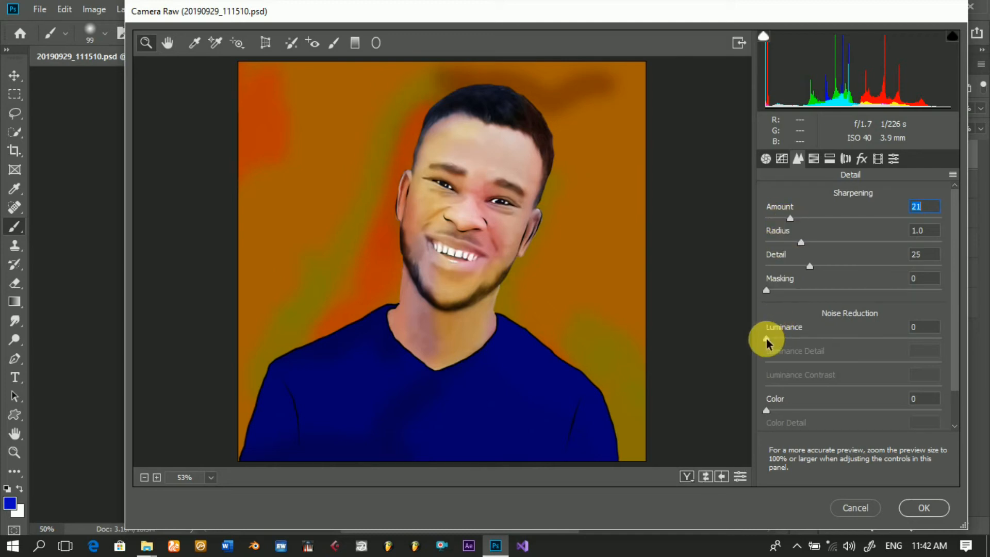
# Step: Set the noise reduction to Luminance 28 and Luminance Detail 43
pyautogui.moveTo(766, 339); pyautogui.dragTo(790, 342)
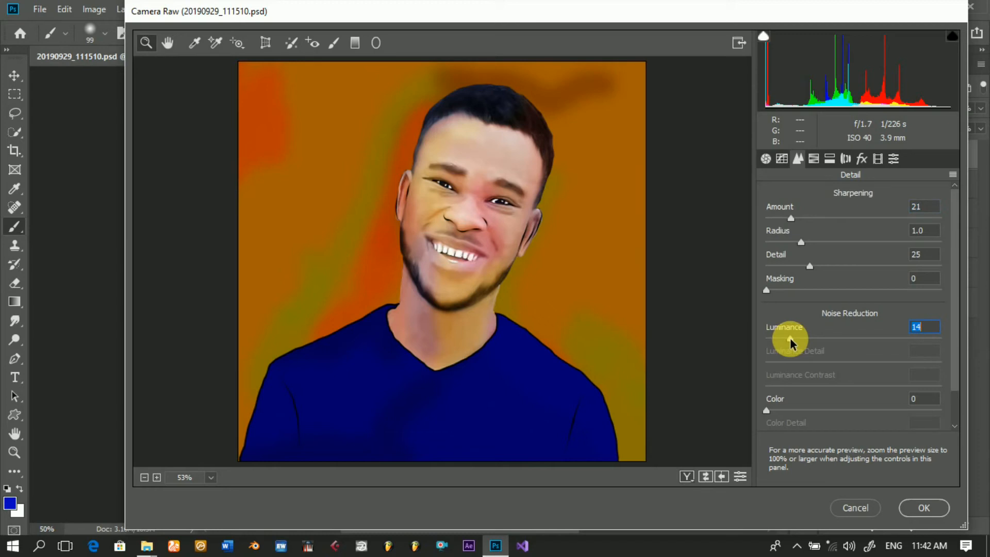
pyautogui.click(813, 339)
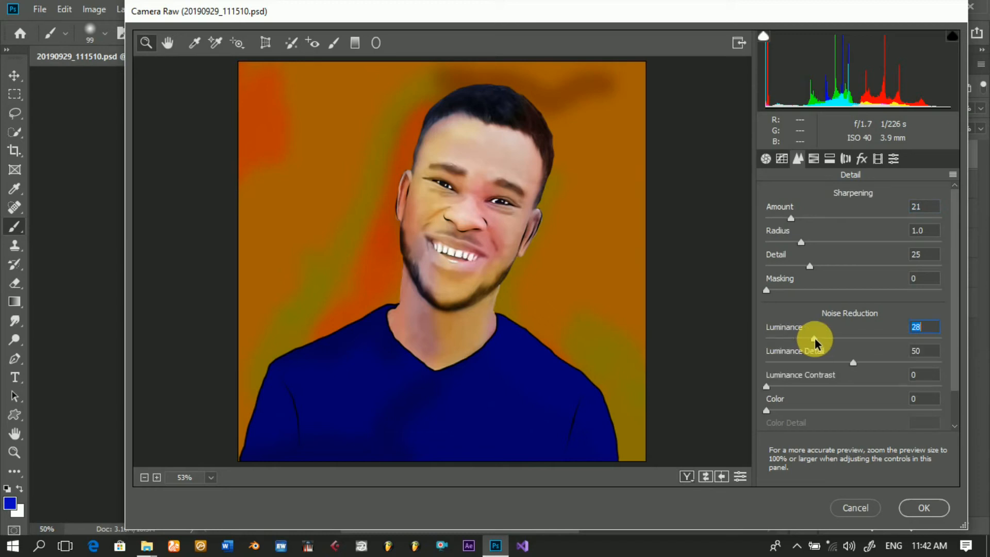
pyautogui.moveTo(815, 342); pyautogui.dragTo(821, 344)
pyautogui.moveTo(821, 352); pyautogui.dragTo(817, 351)
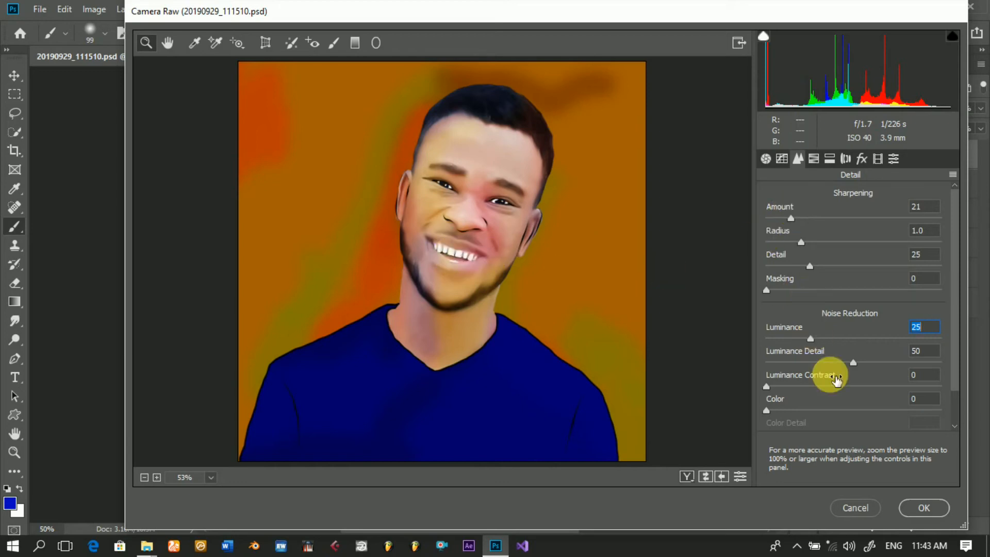
pyautogui.moveTo(853, 365); pyautogui.dragTo(842, 366)
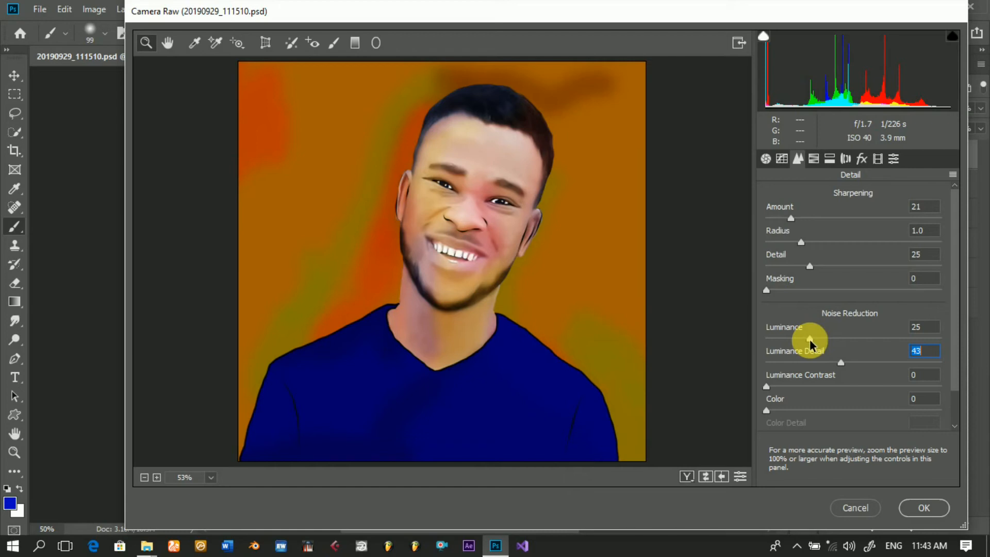
pyautogui.moveTo(810, 339); pyautogui.dragTo(813, 341)
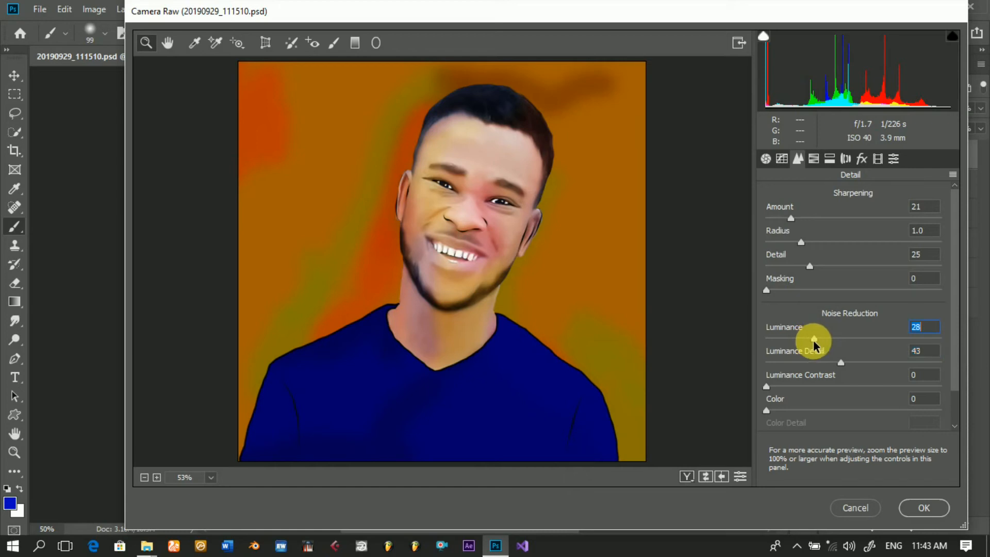
# Step: Adjust the basic tones to Contrast +9, Highlights -51, Shadows +8 and Blacks -13
pyautogui.click(766, 159)
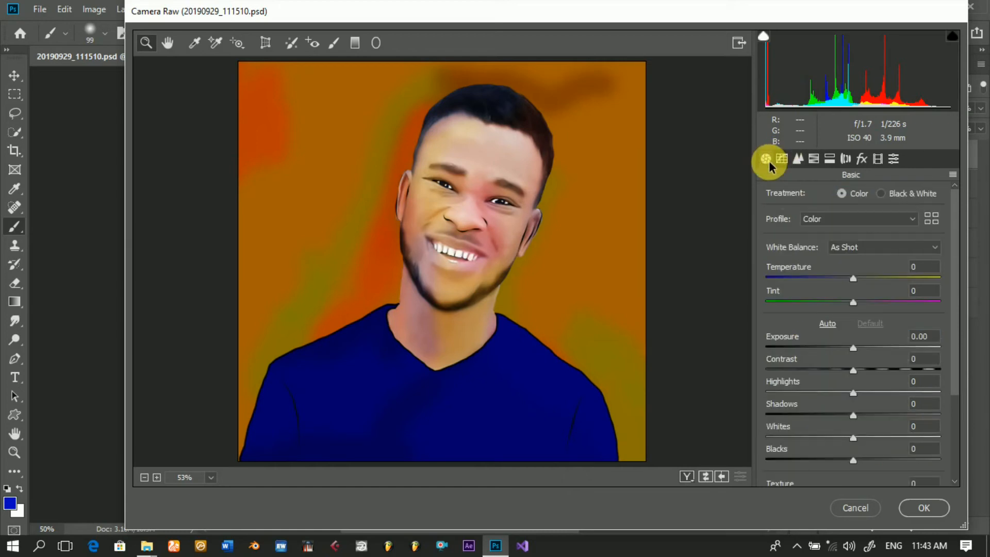
pyautogui.click(853, 370)
pyautogui.moveTo(859, 370); pyautogui.dragTo(861, 370)
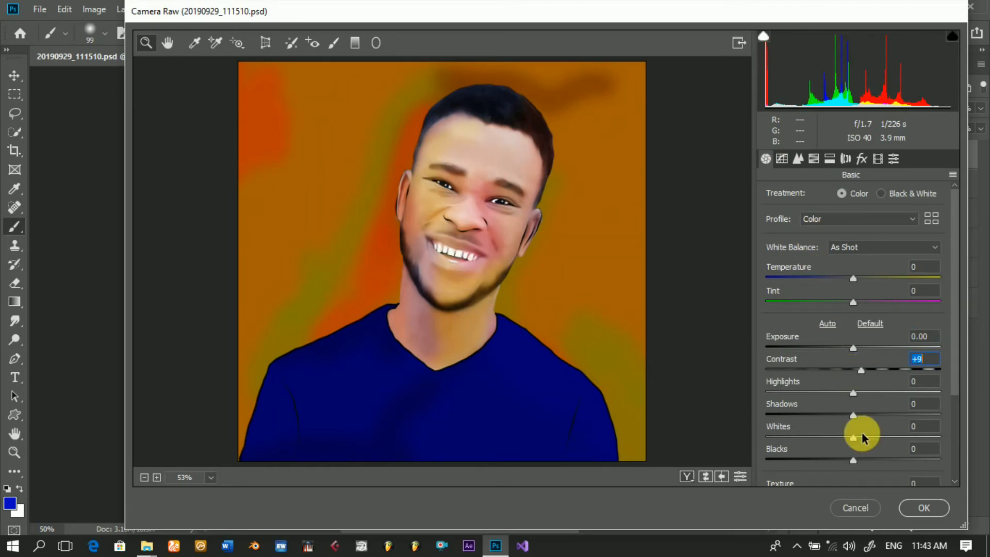
pyautogui.moveTo(852, 419); pyautogui.dragTo(808, 396)
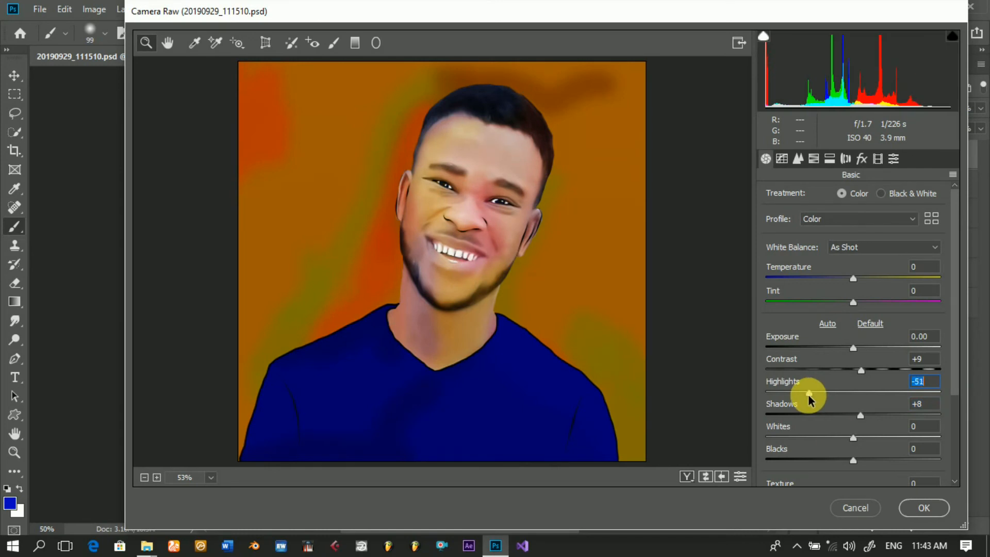
pyautogui.click(853, 460)
pyautogui.moveTo(845, 464); pyautogui.dragTo(841, 459)
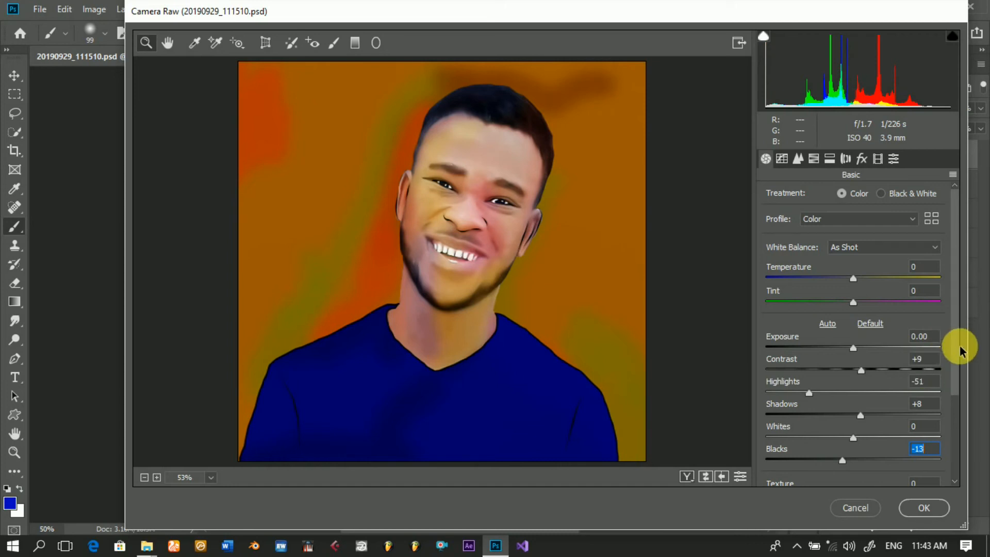
# Step: Set Dehaze to +14 in the Camera Raw basic adjustments
pyautogui.scroll(-2, 955, 361)
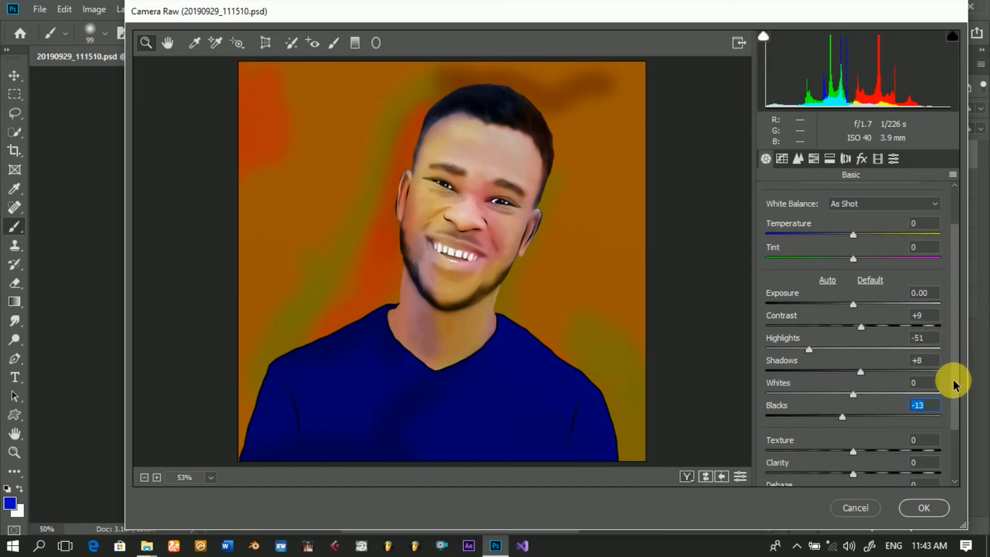
pyautogui.scroll(-1, 954, 384)
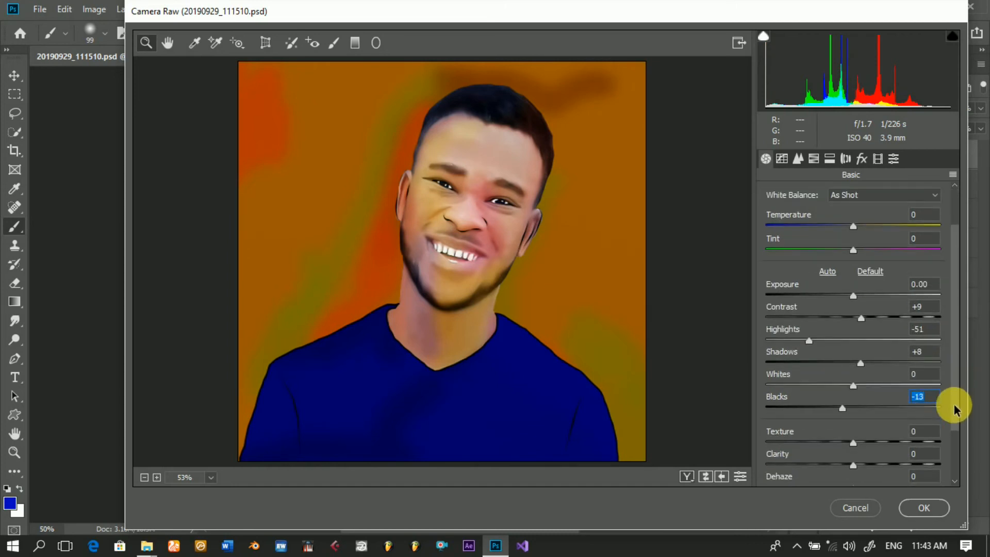
pyautogui.scroll(-1, 954, 407)
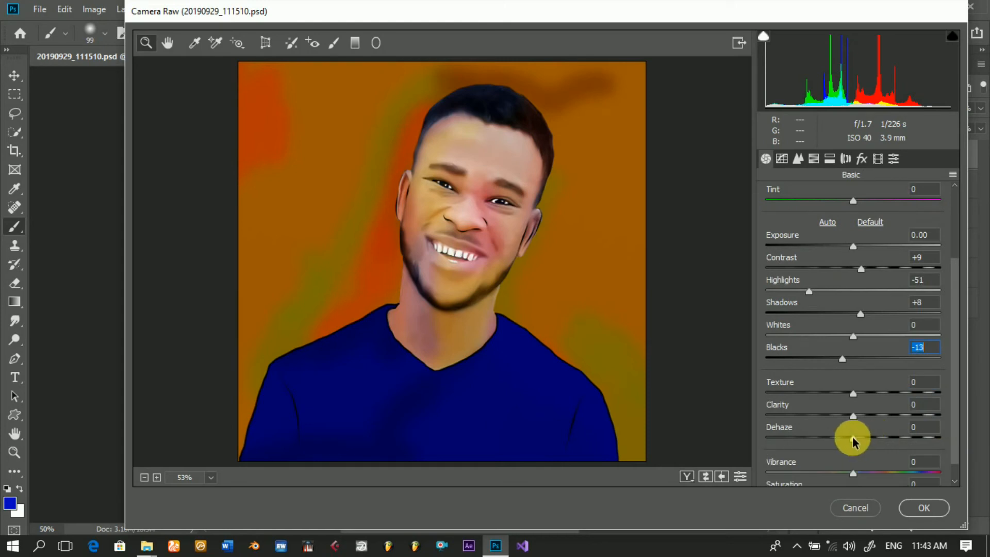
pyautogui.moveTo(852, 440); pyautogui.dragTo(866, 441)
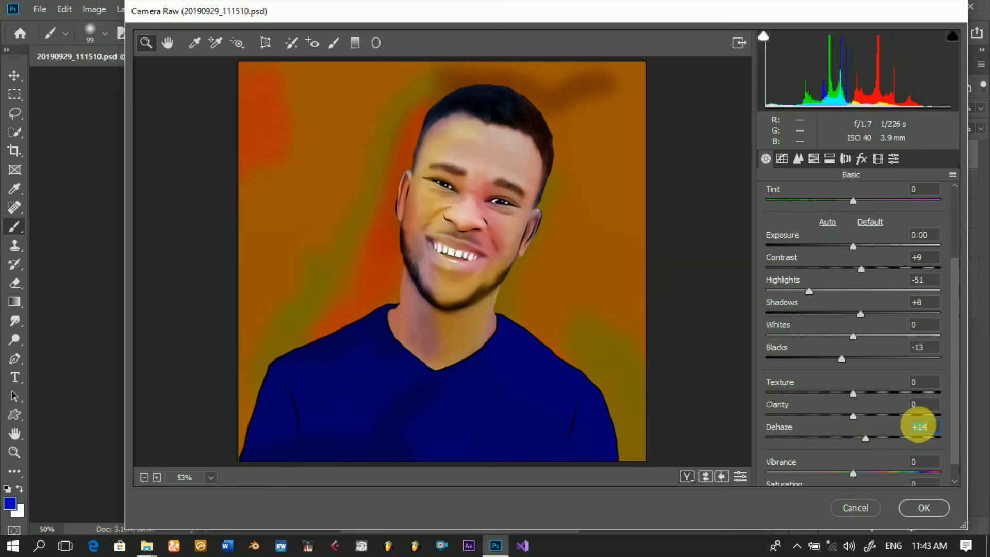
# Step: Set Saturation to +9 and Temperature to -2 in the Camera Raw basic adjustments
pyautogui.scroll(-1, 955, 433)
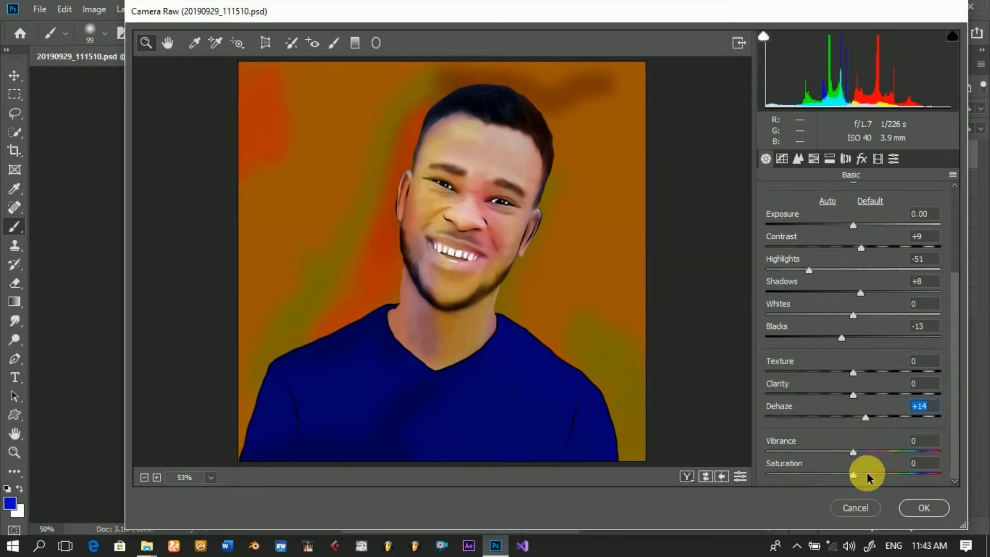
pyautogui.moveTo(855, 477); pyautogui.dragTo(860, 479)
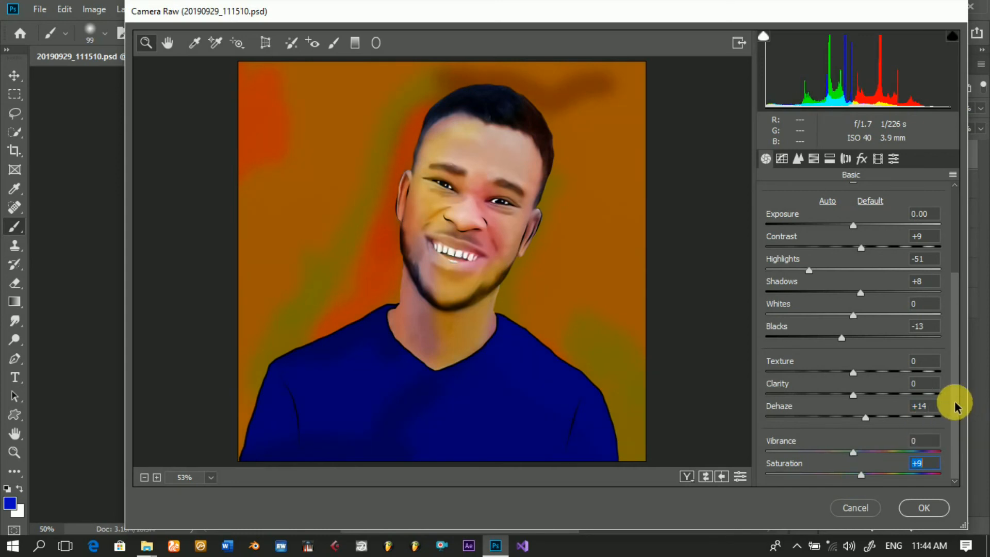
pyautogui.moveTo(954, 408); pyautogui.dragTo(895, 287)
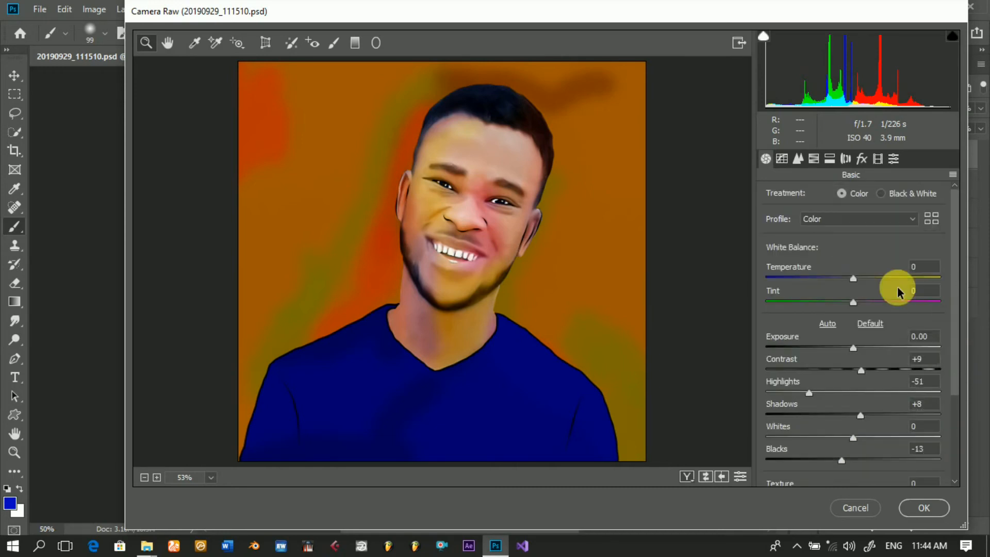
pyautogui.click(853, 281)
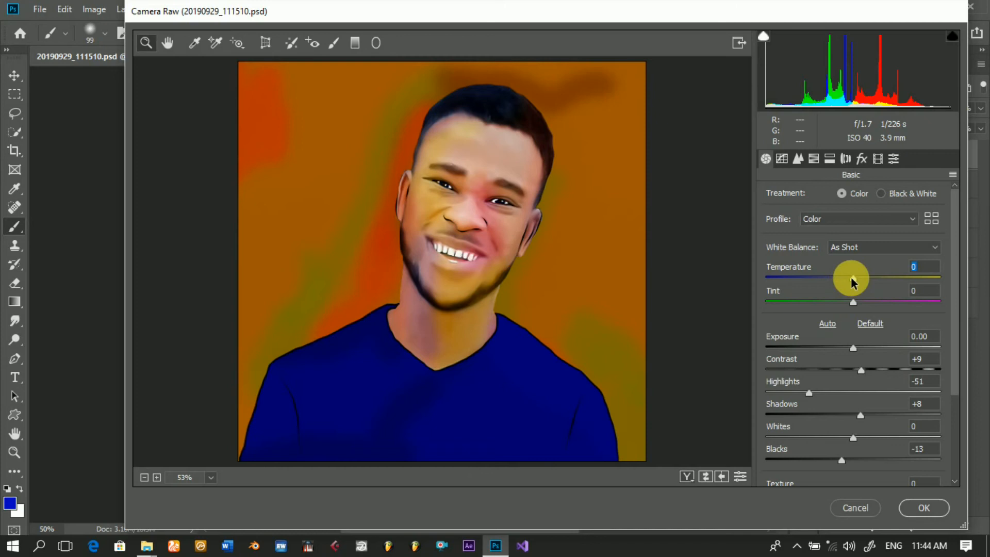
pyautogui.moveTo(853, 278); pyautogui.dragTo(850, 279)
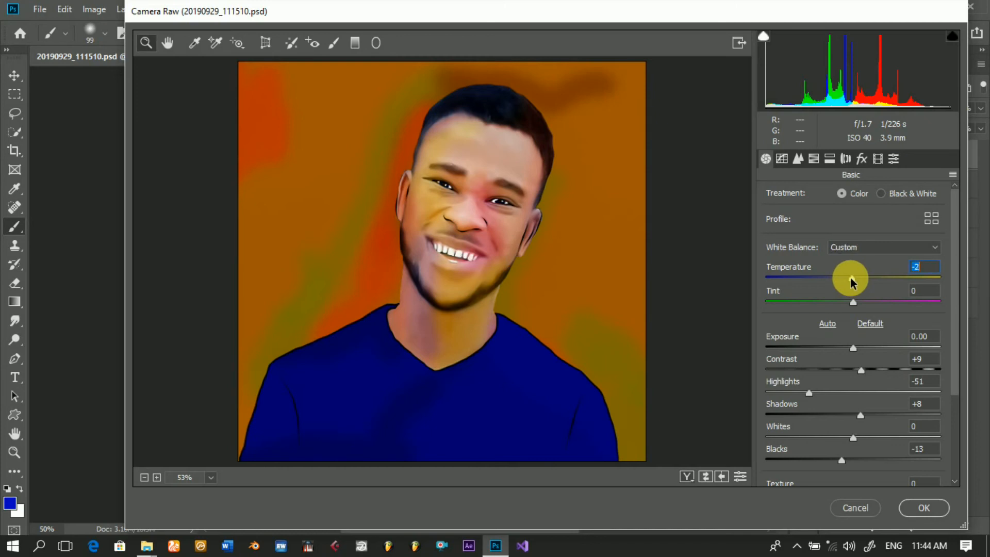
# Step: Adjust the HSL saturation to Reds +16, Oranges +40, Yellows +8 and Blues +43
pyautogui.click(814, 160)
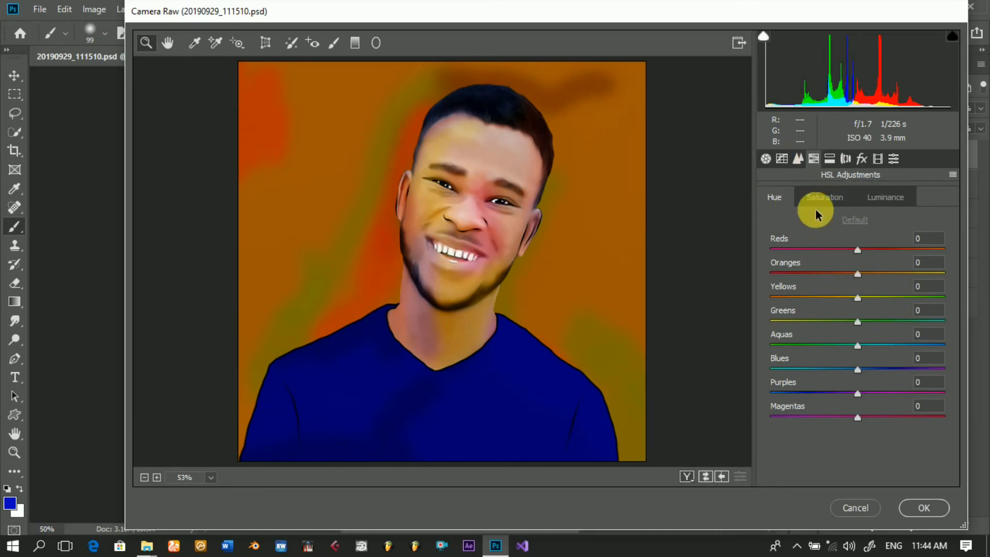
pyautogui.click(831, 200)
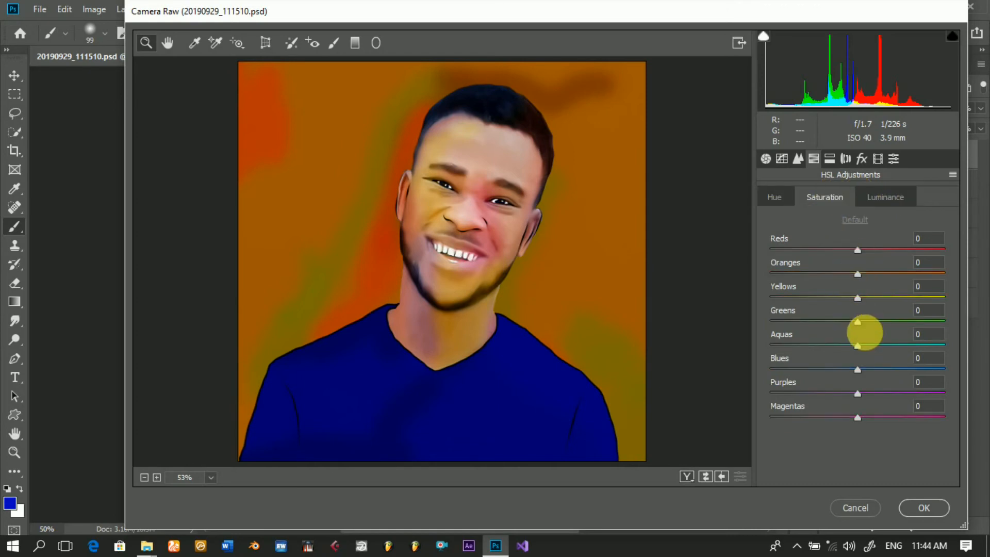
pyautogui.click(858, 369)
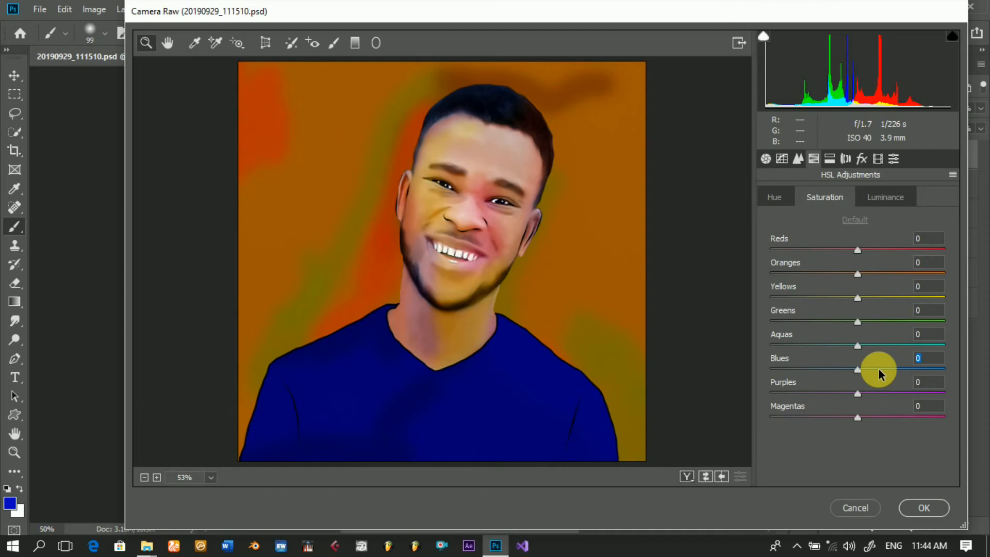
pyautogui.moveTo(889, 370); pyautogui.dragTo(894, 370)
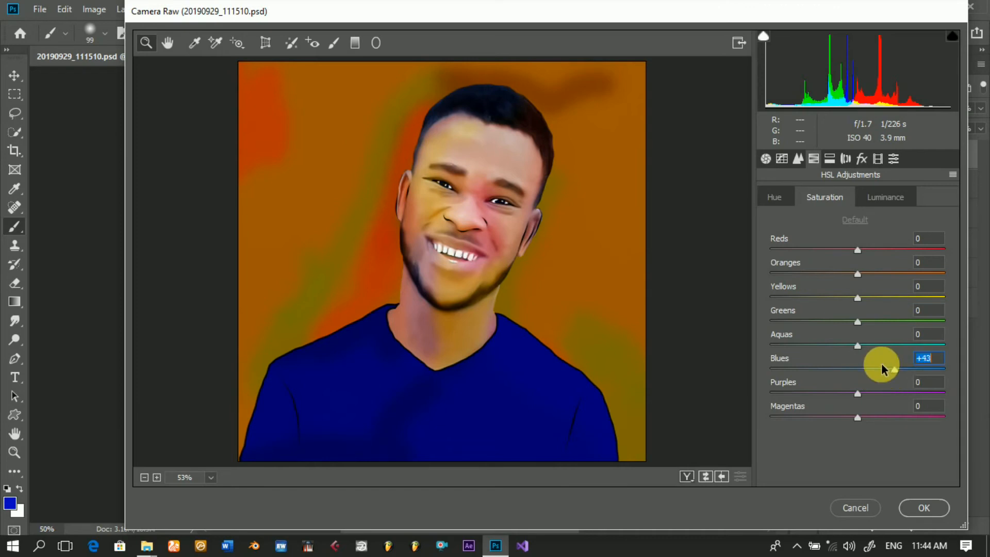
pyautogui.click(857, 299)
pyautogui.moveTo(893, 304); pyautogui.dragTo(888, 301)
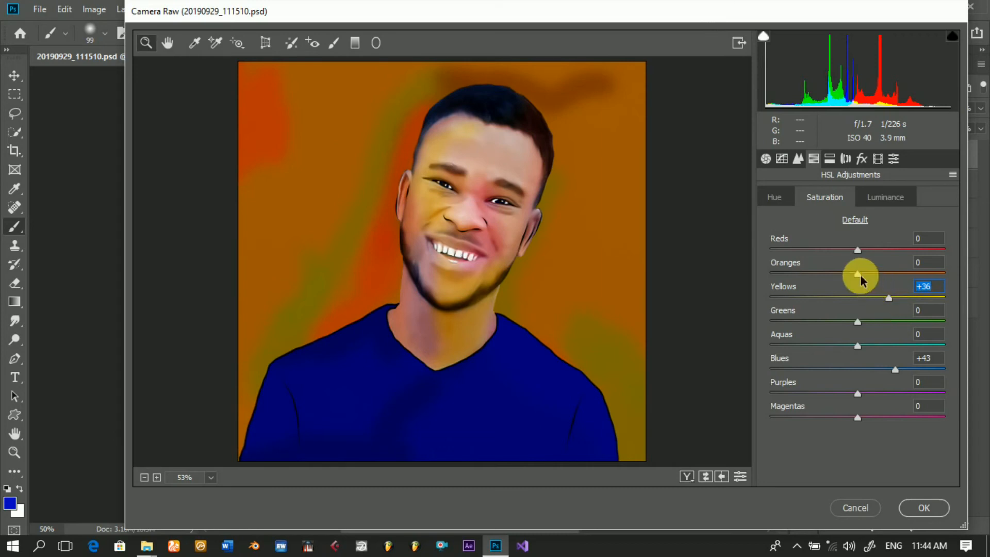
pyautogui.moveTo(860, 274); pyautogui.dragTo(878, 279)
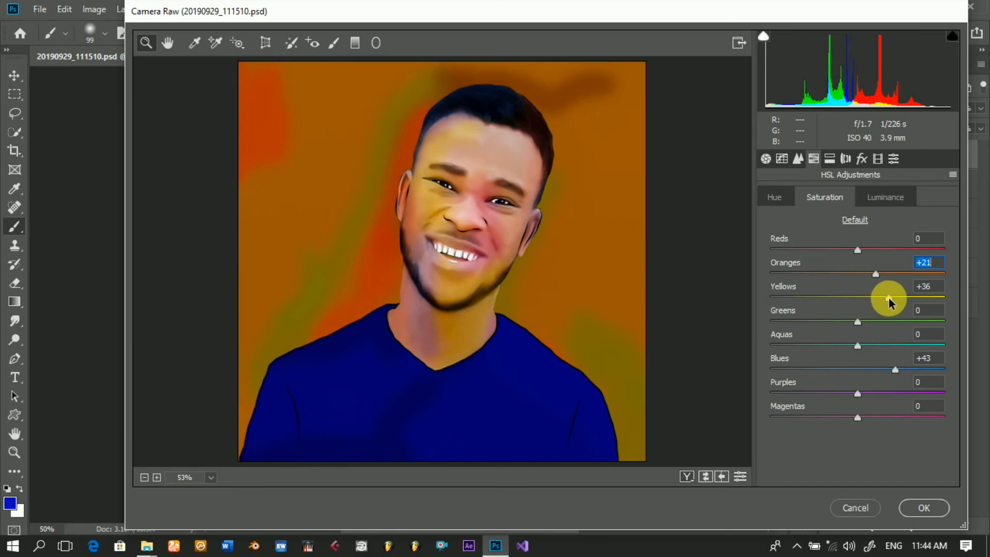
pyautogui.moveTo(888, 302); pyautogui.dragTo(865, 302)
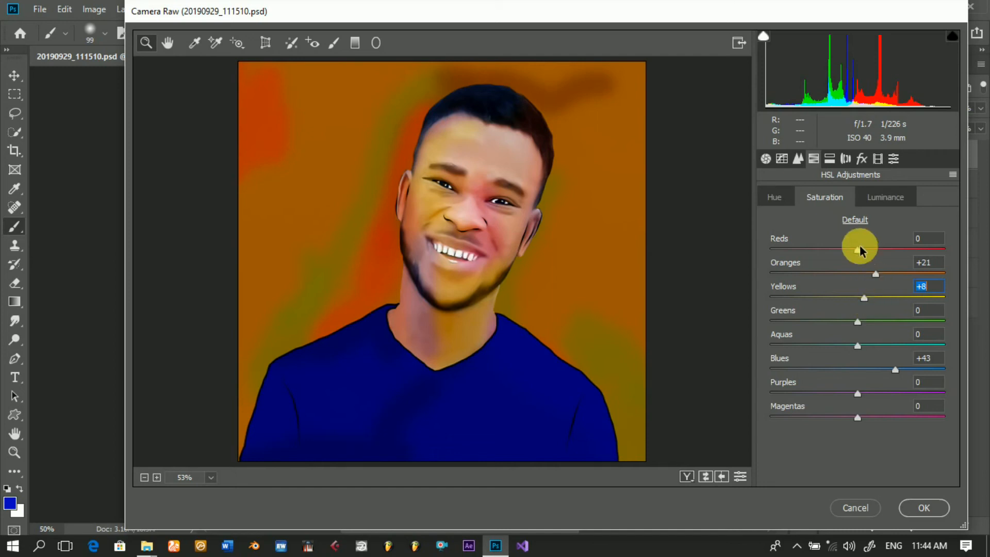
pyautogui.moveTo(856, 251); pyautogui.dragTo(892, 274)
pyautogui.click(876, 275)
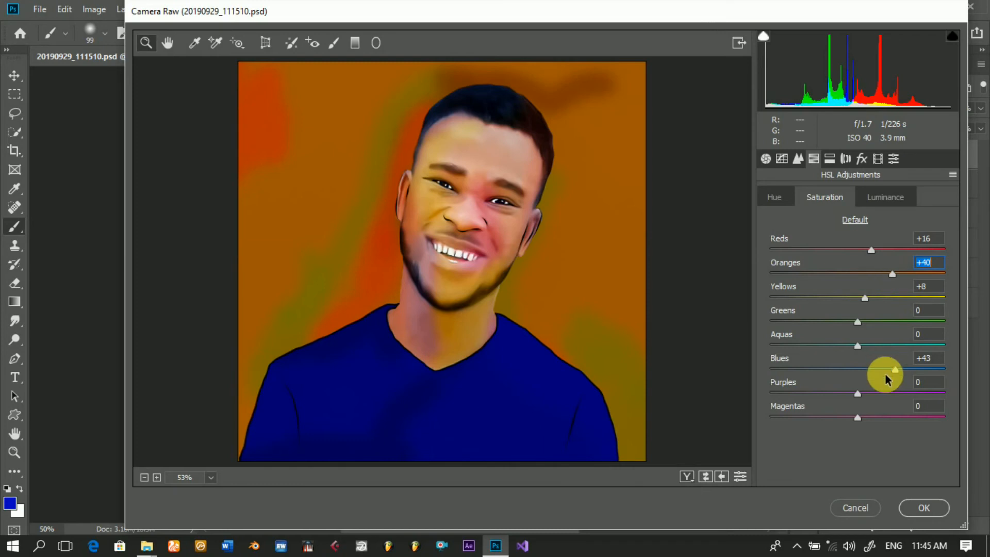
# Step: Raise the HSL saturation of the Magentas to +26 and the Purples to +14
pyautogui.moveTo(857, 417); pyautogui.dragTo(882, 421)
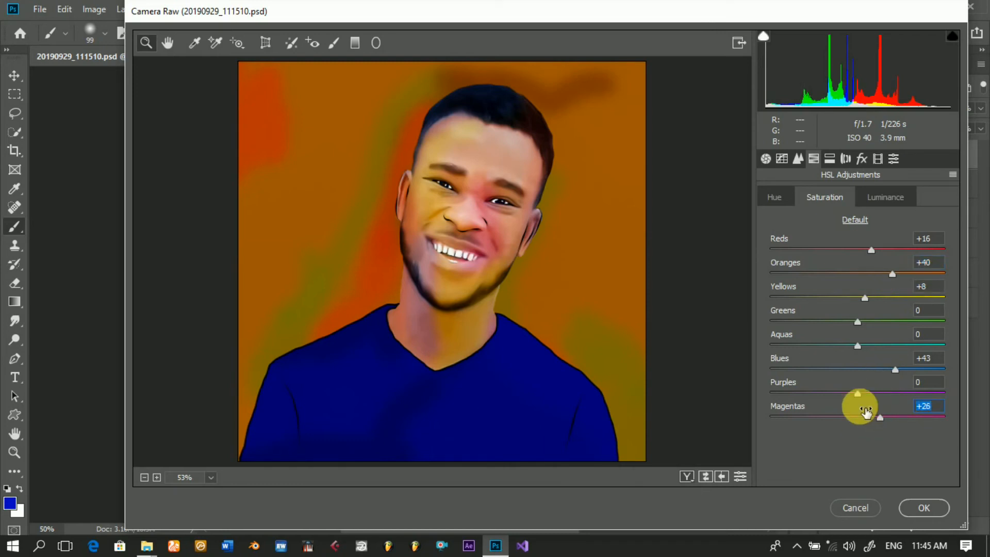
pyautogui.click(856, 394)
pyautogui.moveTo(864, 398); pyautogui.dragTo(874, 397)
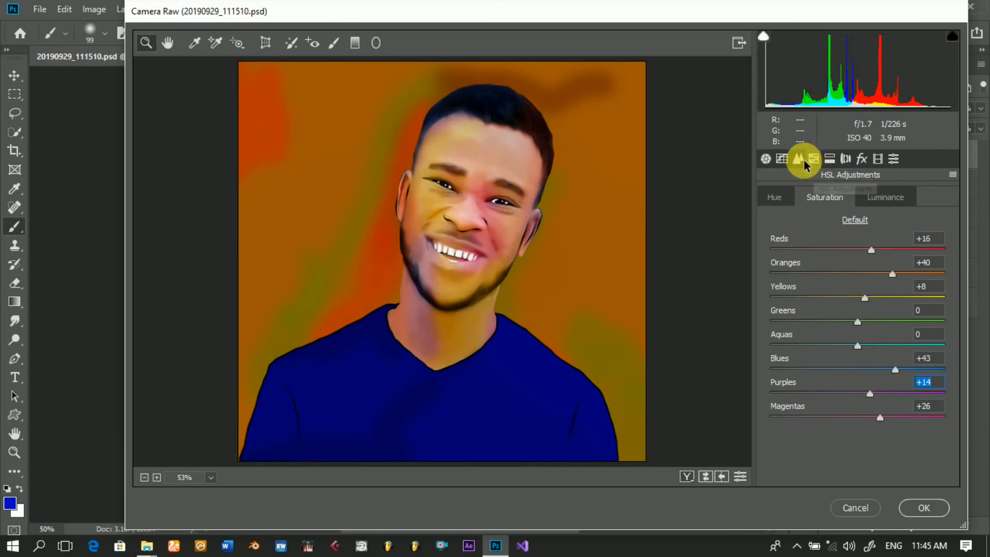
# Step: Adjust the parametric tone curve to Highlights -8, Lights +3, Darks -6 and Shadows +3
pyautogui.click(781, 159)
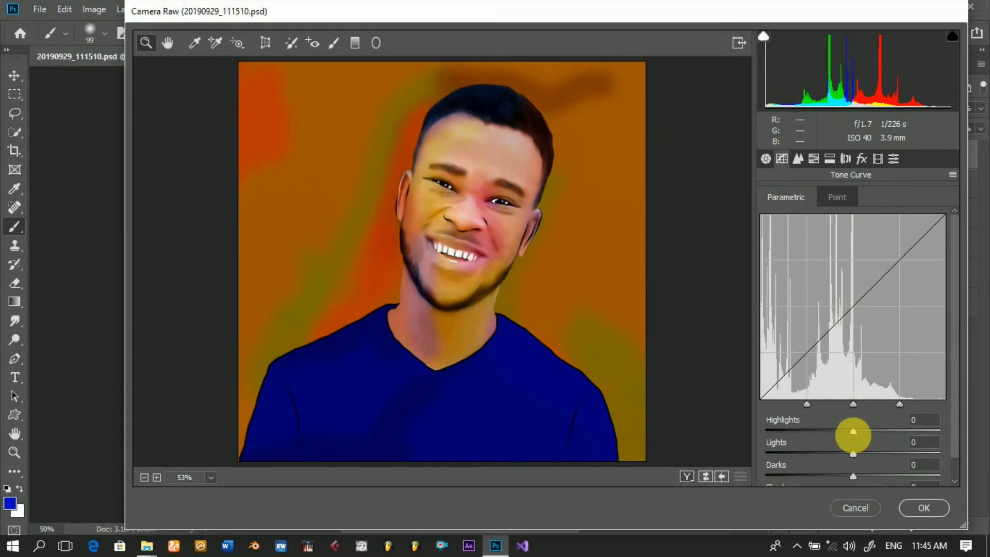
pyautogui.moveTo(854, 432); pyautogui.dragTo(851, 432)
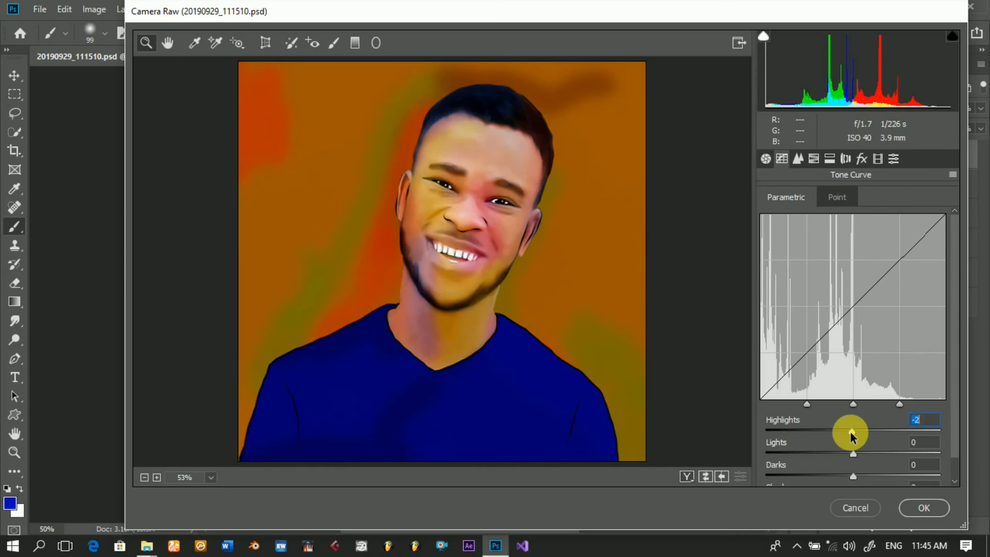
pyautogui.moveTo(849, 432); pyautogui.dragTo(858, 454)
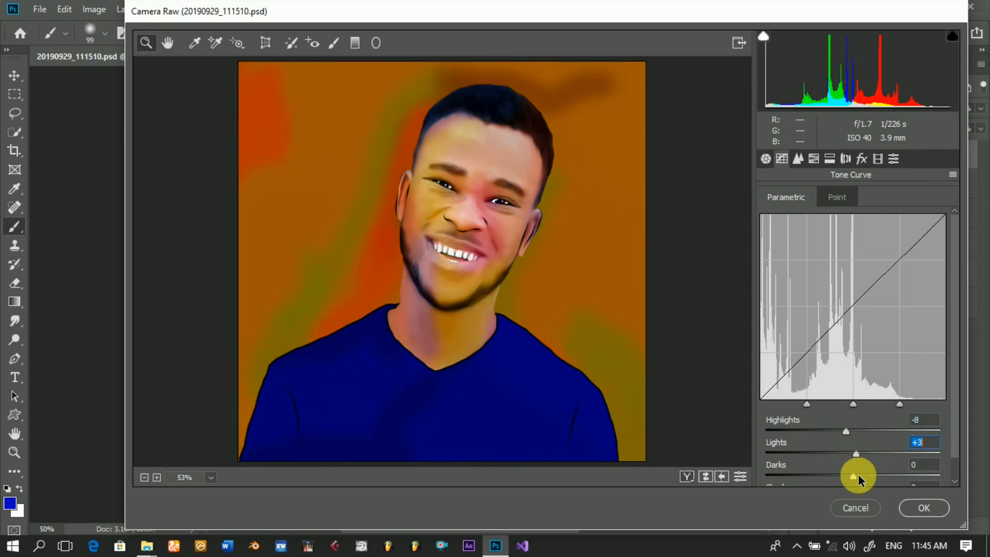
pyautogui.moveTo(849, 478); pyautogui.dragTo(846, 475)
pyautogui.scroll(-1, 856, 434)
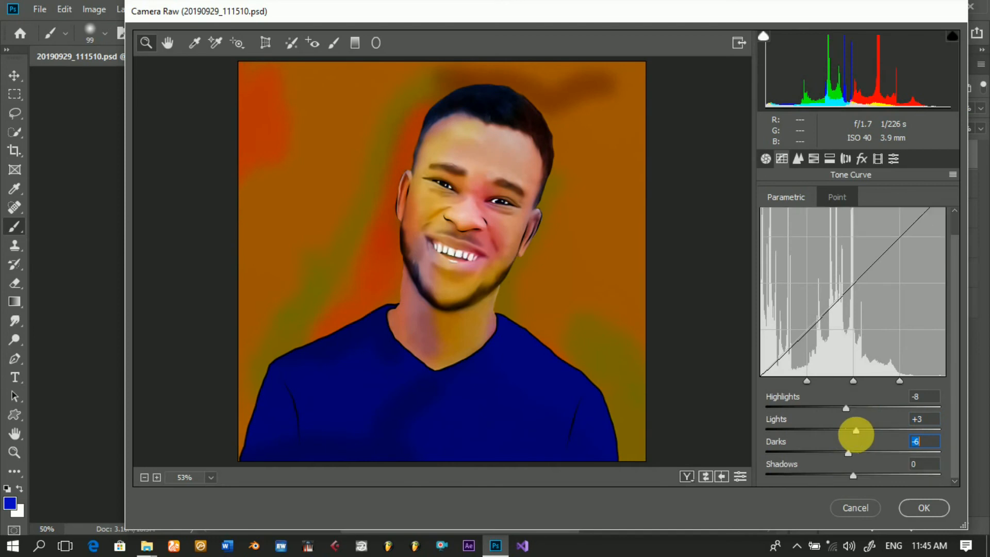
pyautogui.moveTo(852, 473); pyautogui.dragTo(856, 473)
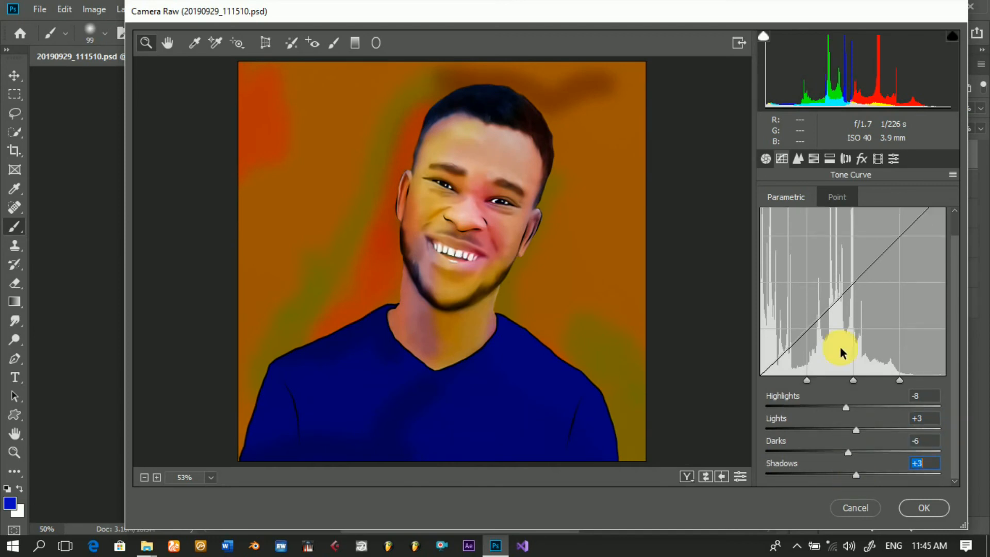
pyautogui.click(767, 159)
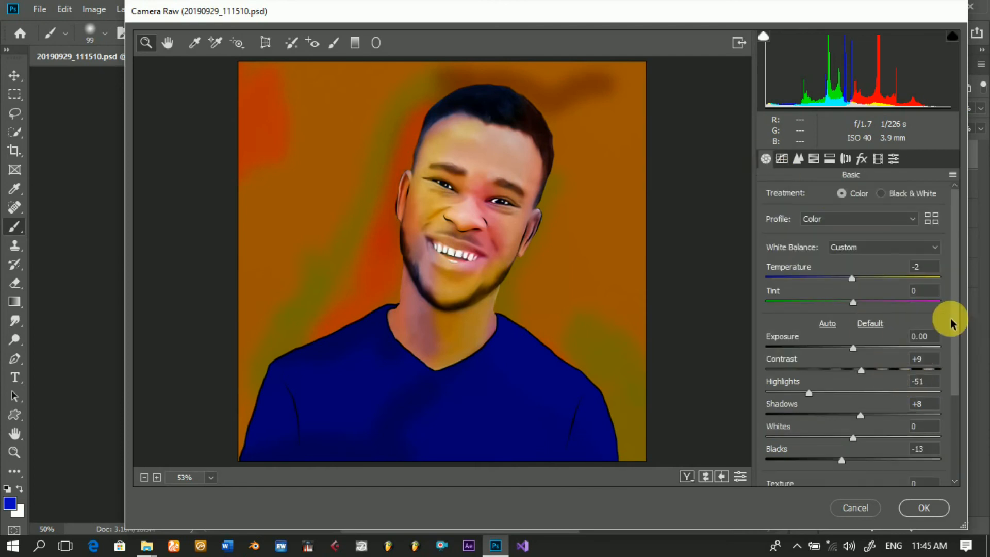
pyautogui.scroll(-1, 950, 376)
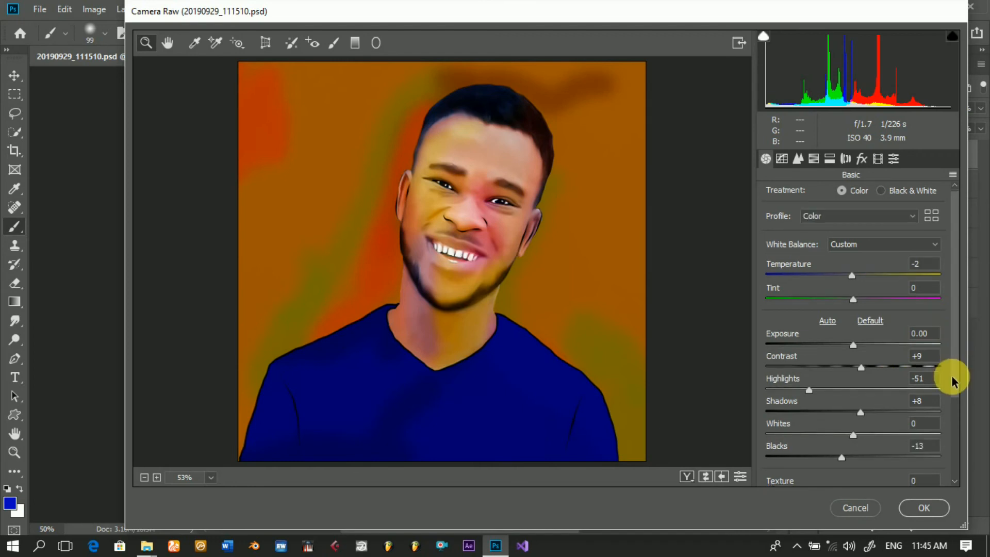
pyautogui.moveTo(956, 392); pyautogui.dragTo(958, 454)
pyautogui.scroll(-1, 956, 454)
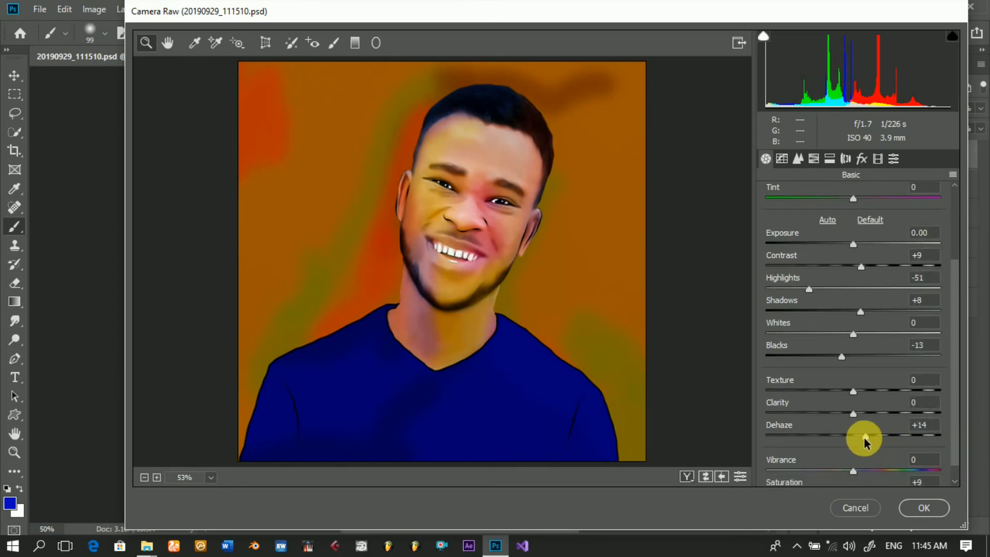
pyautogui.click(860, 158)
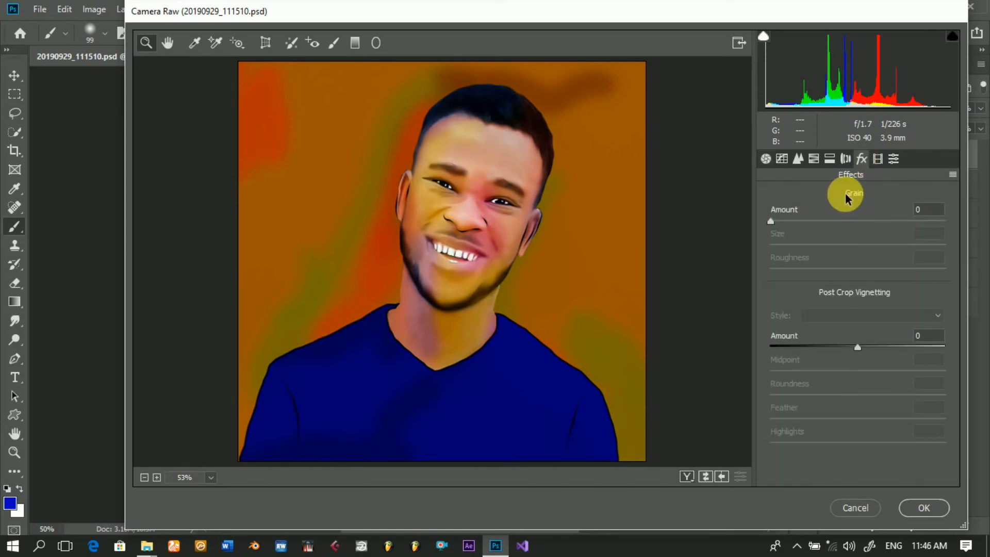
# Step: Set the basic Saturation to +12, Texture to +3 and Dehaze to +16, and apply the Camera Raw filter
pyautogui.click(766, 159)
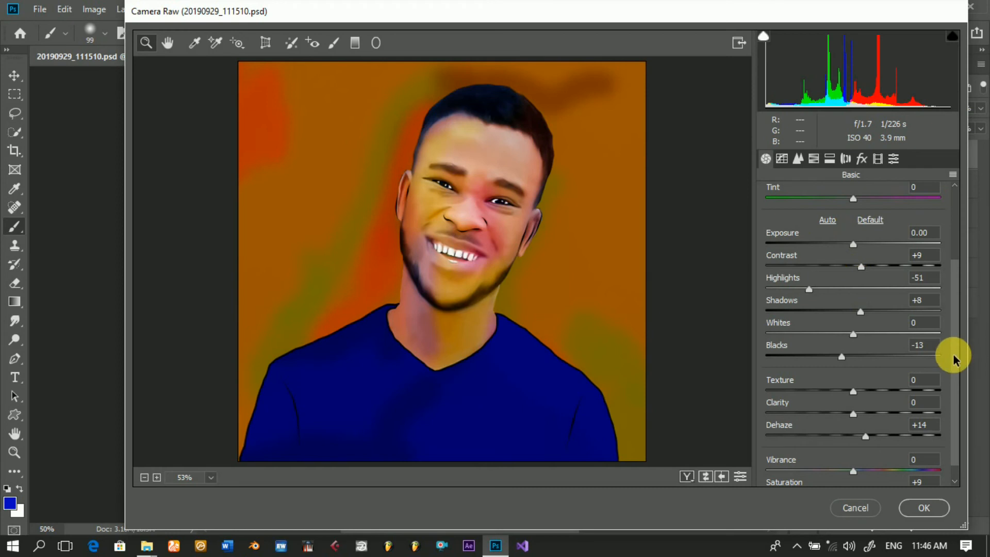
pyautogui.scroll(-2, 953, 361)
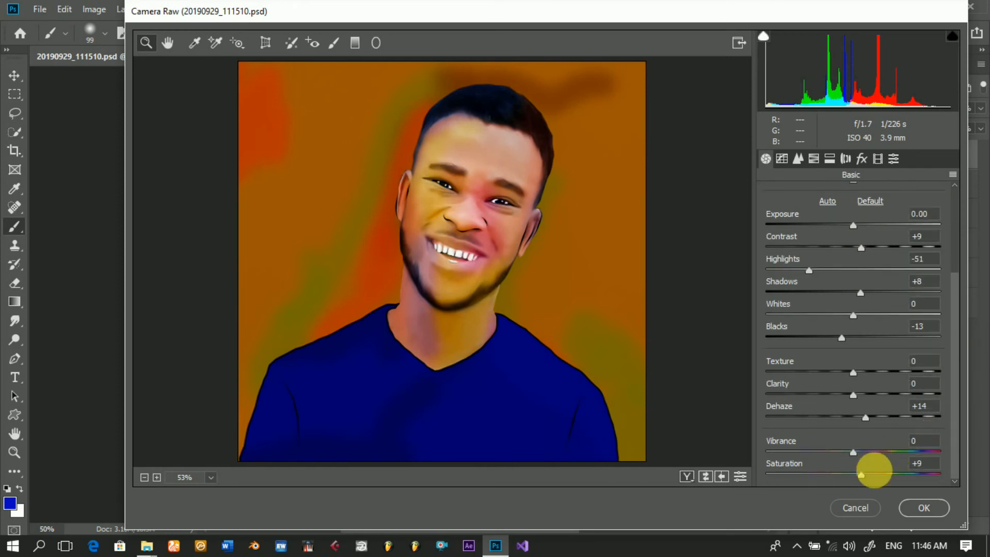
pyautogui.click(860, 477)
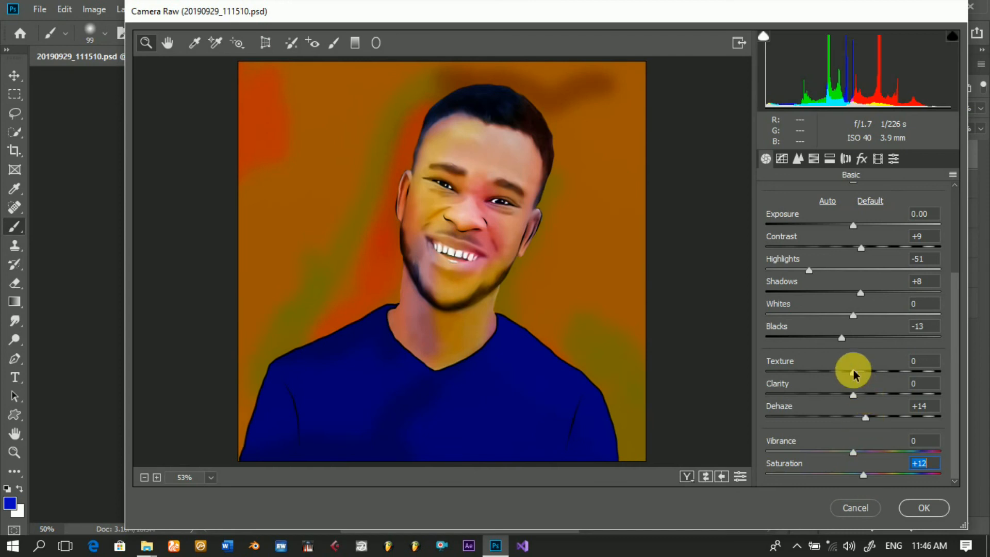
pyautogui.moveTo(853, 373); pyautogui.dragTo(856, 376)
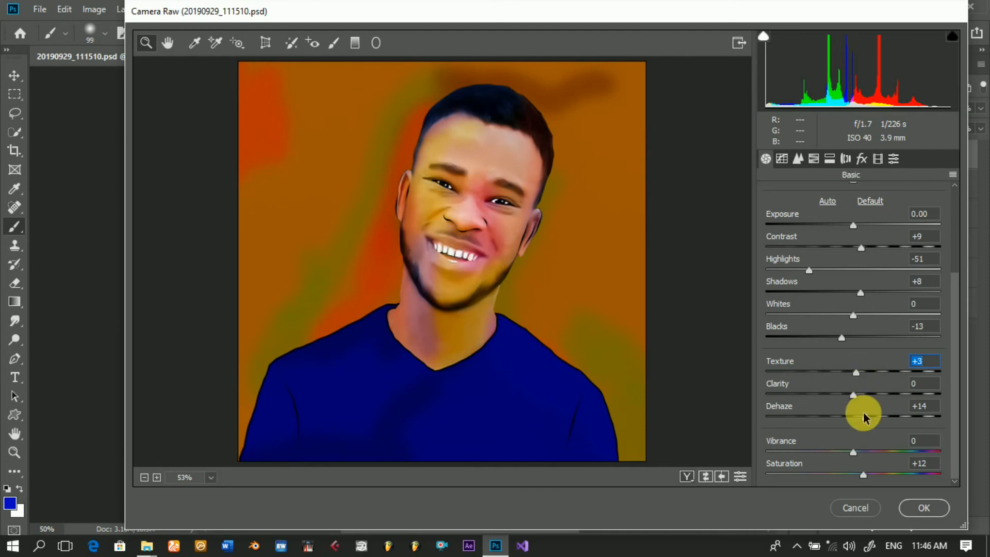
pyautogui.moveTo(864, 421); pyautogui.dragTo(866, 423)
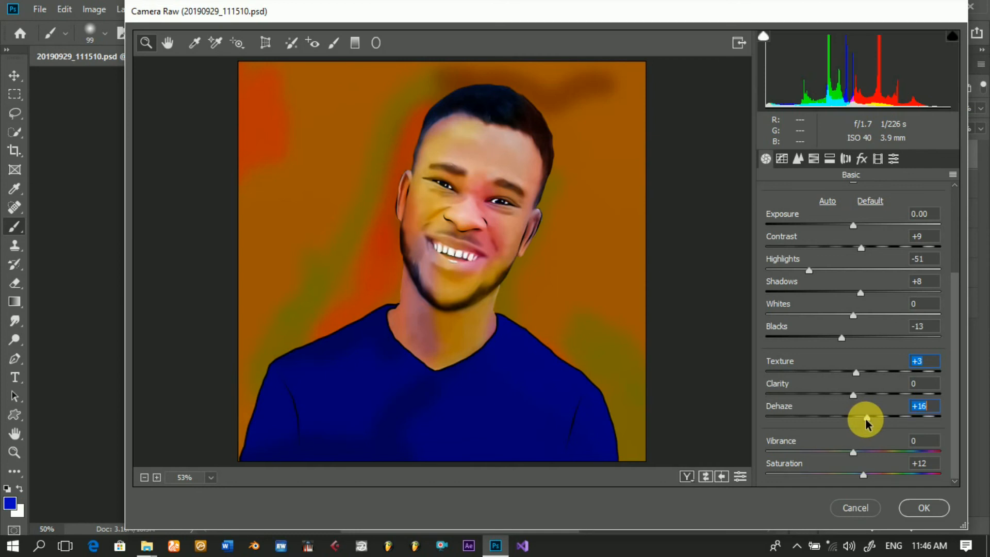
pyautogui.click(915, 509)
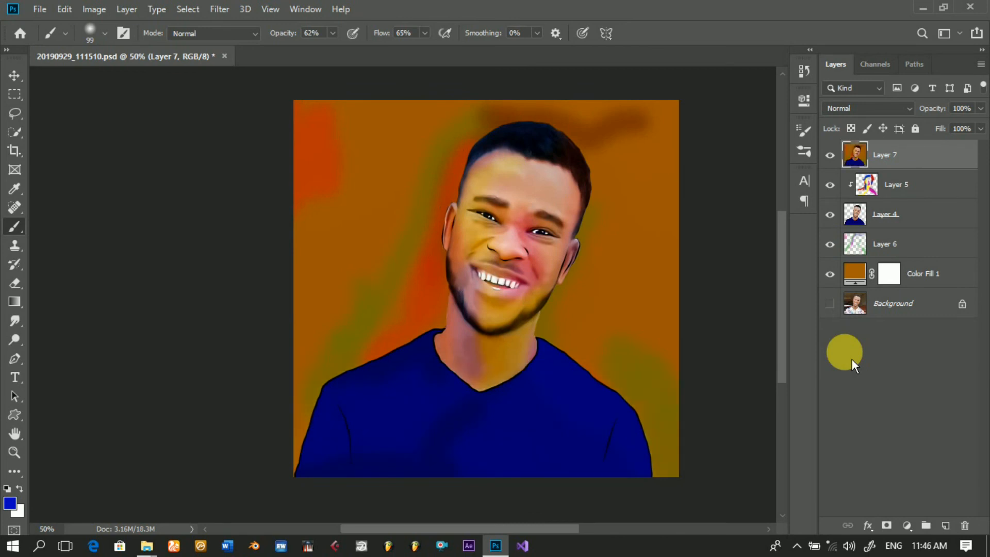
# Step: Delete all layers between Layer 7 and the Background, from Layer 5 down to Color Fill 1
pyautogui.click(881, 183)
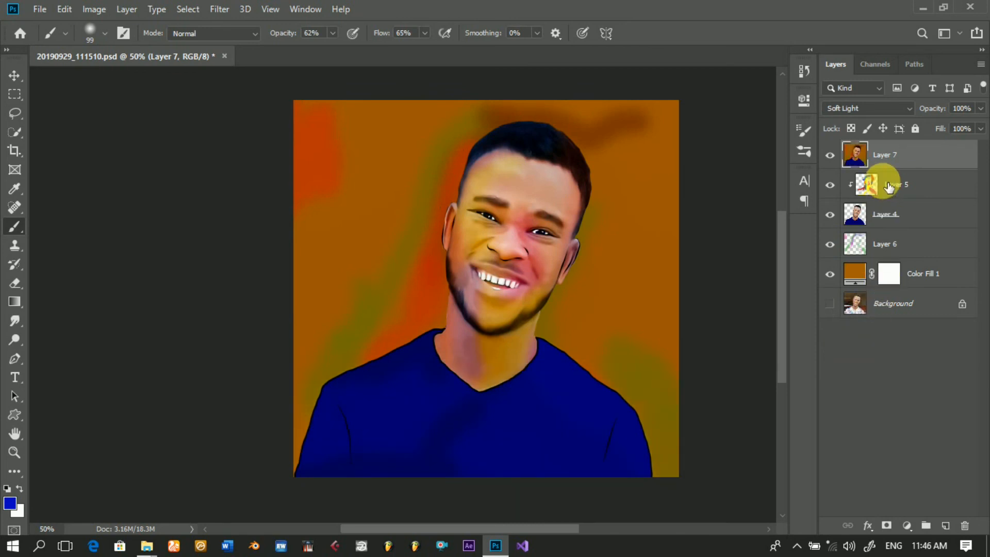
pyautogui.keyDown('shift'); pyautogui.click(897, 277); pyautogui.keyUp('shift')
pyautogui.keyDown('shift'); pyautogui.click(921, 280); pyautogui.keyUp('shift')
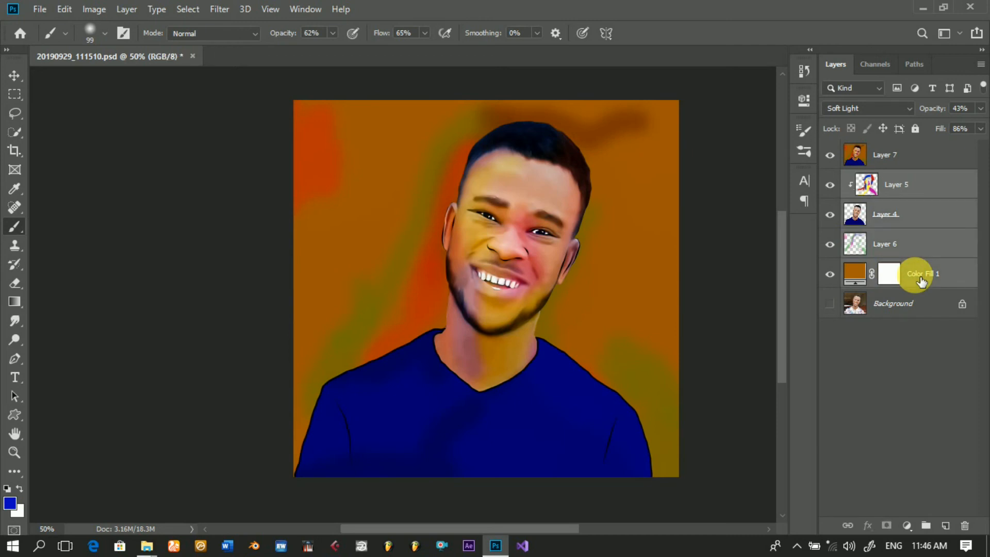
pyautogui.press('Delete')
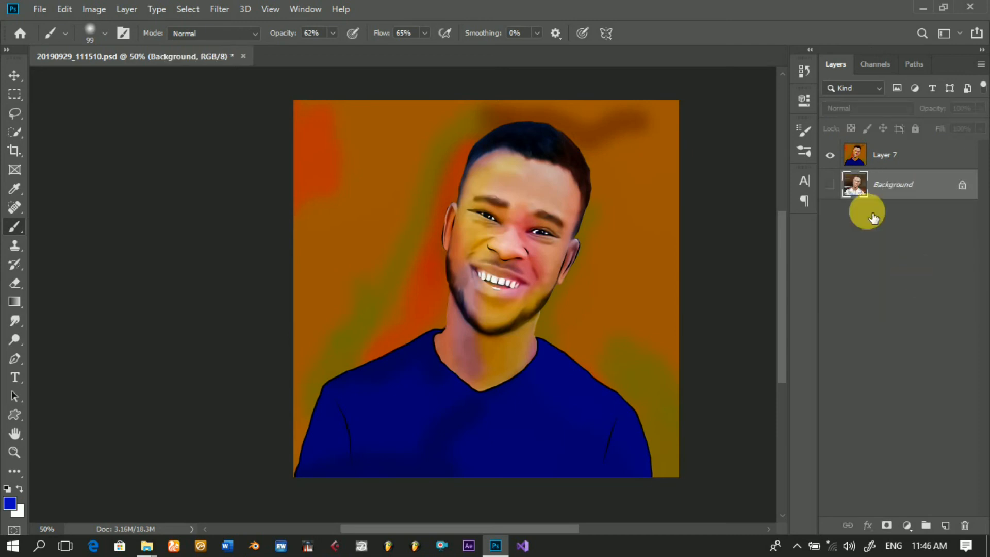
# Step: Show the Background layer and toggle Layer 7 off and on to compare the painting with the original photo
pyautogui.click(829, 185)
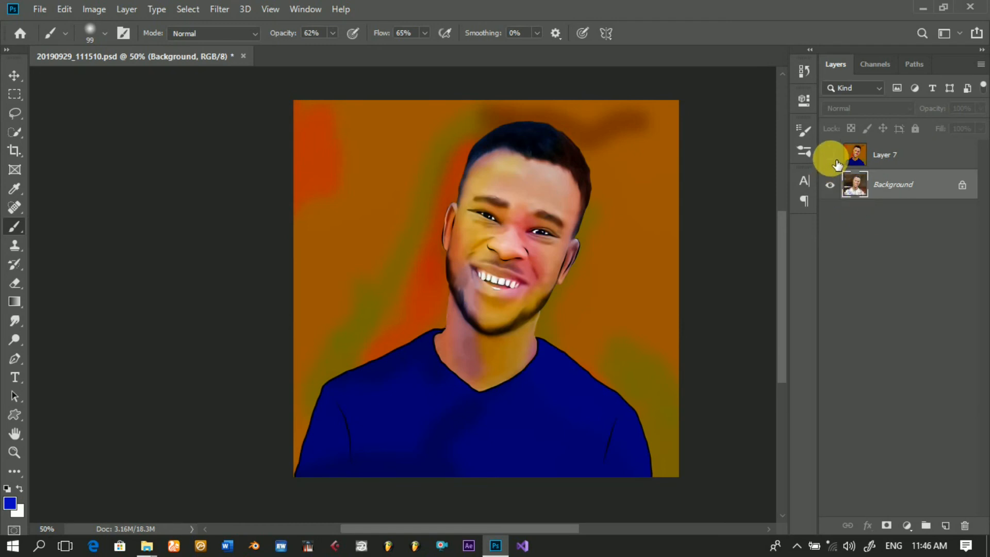
pyautogui.click(836, 160)
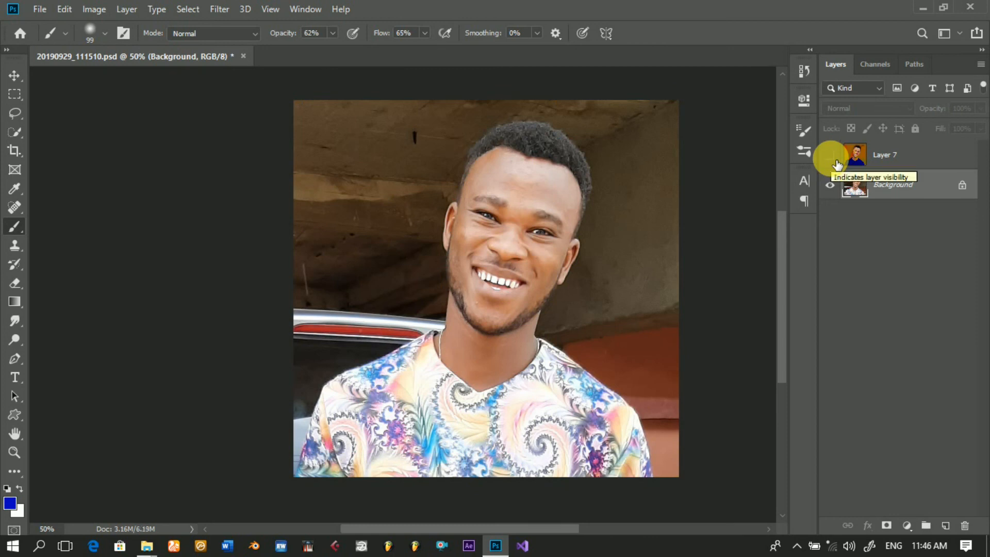
pyautogui.click(836, 161)
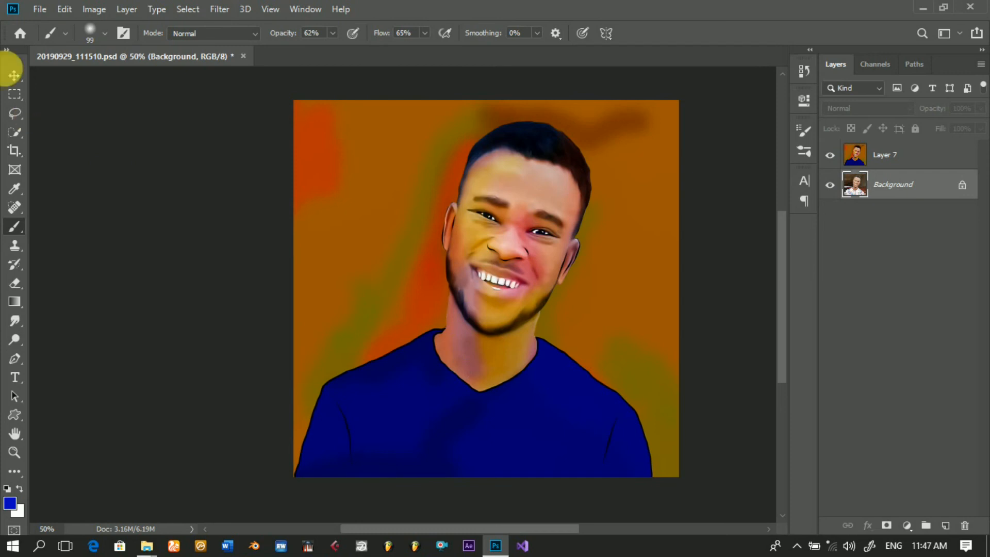
# Step: Switch to File Explorer and open the cartoon folder of finished portraits stored within the cwaysi folder
pyautogui.click(17, 80)
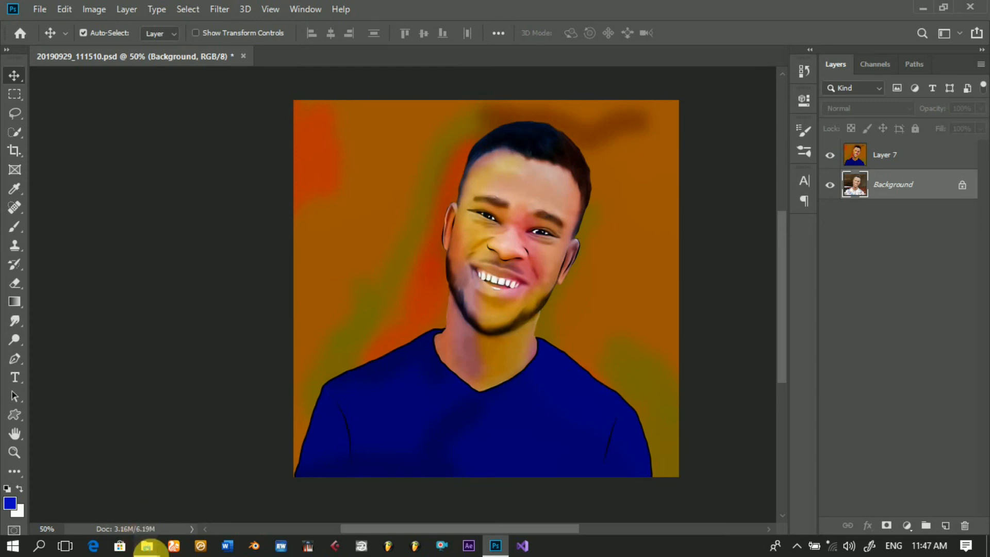
pyautogui.click(147, 545)
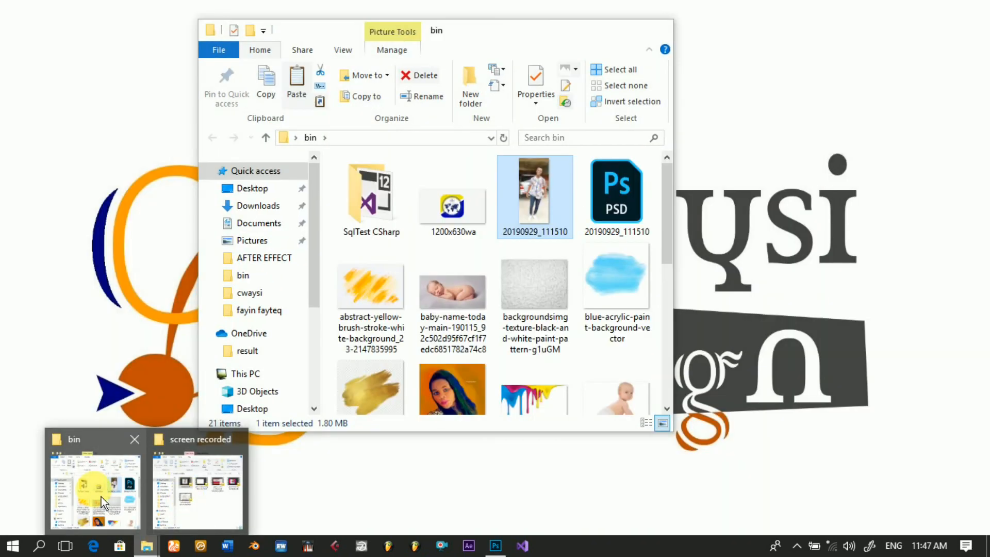
pyautogui.click(101, 496)
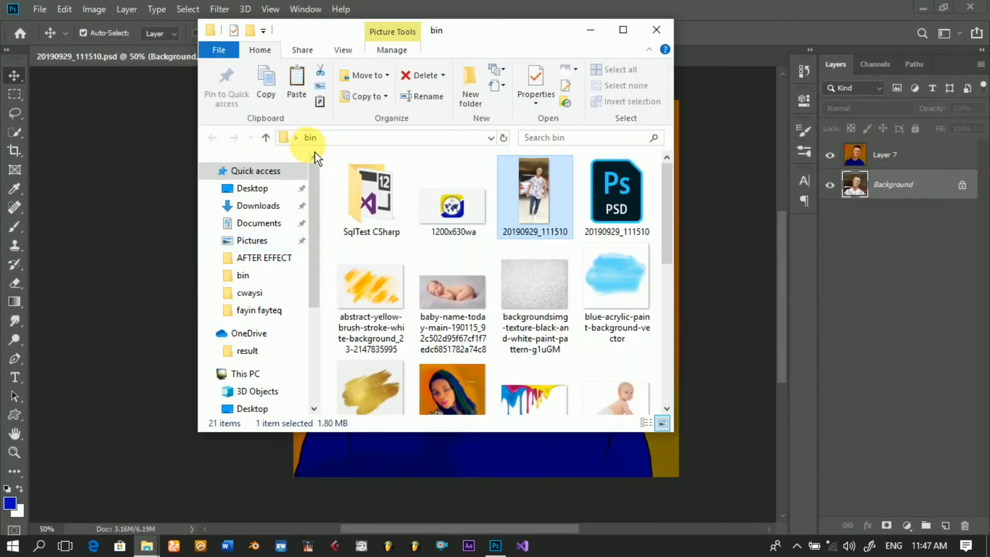
pyautogui.click(261, 298)
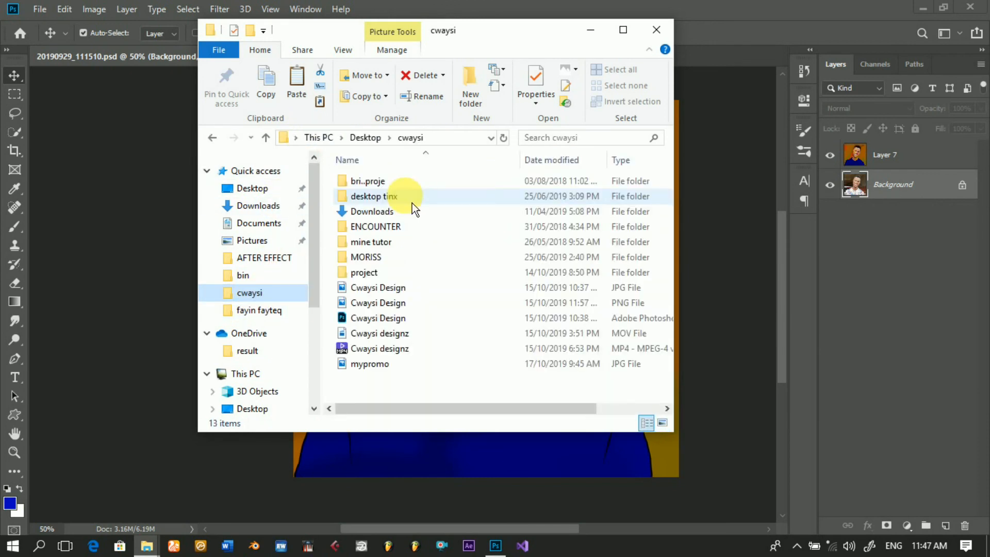
pyautogui.click(378, 265)
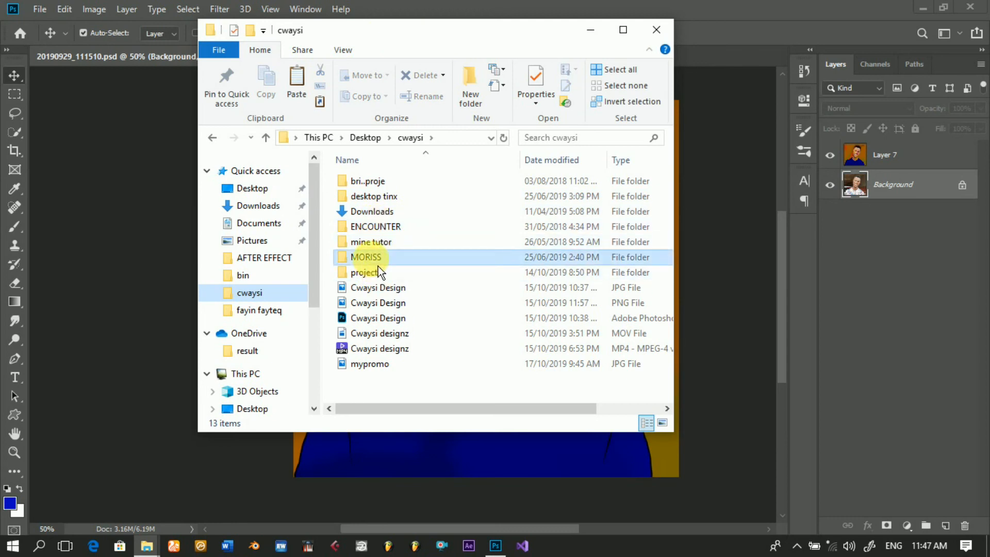
pyautogui.doubleClick(378, 265)
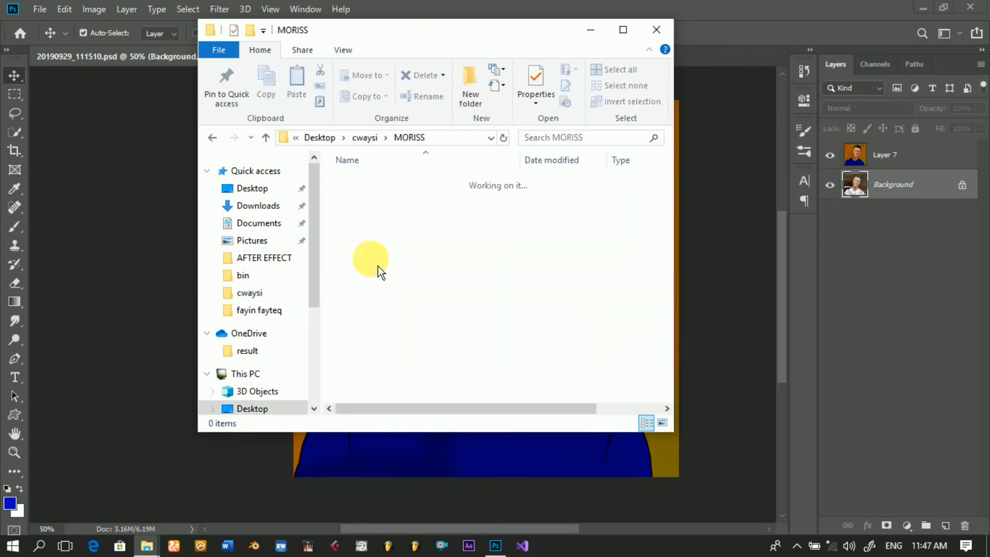
pyautogui.click(382, 198)
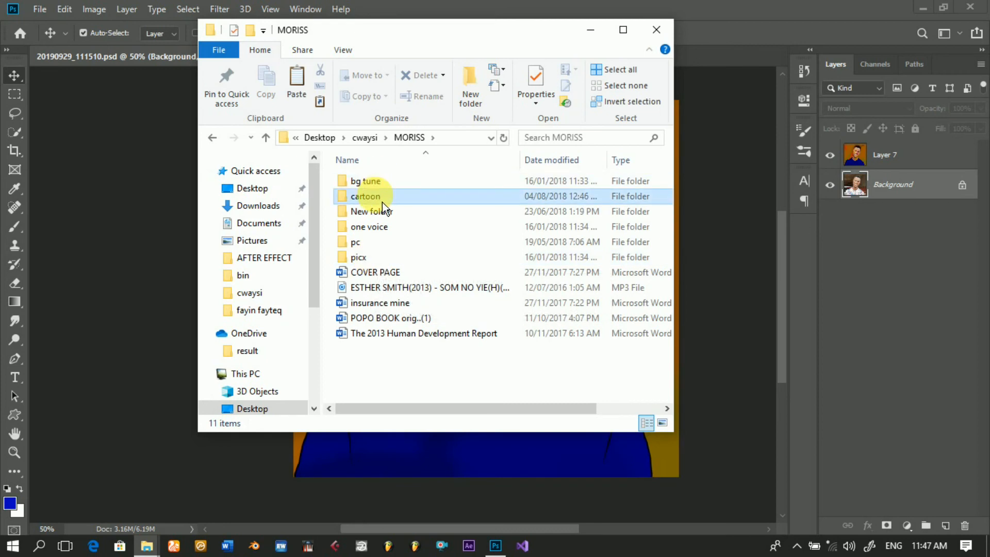
pyautogui.doubleClick(382, 197)
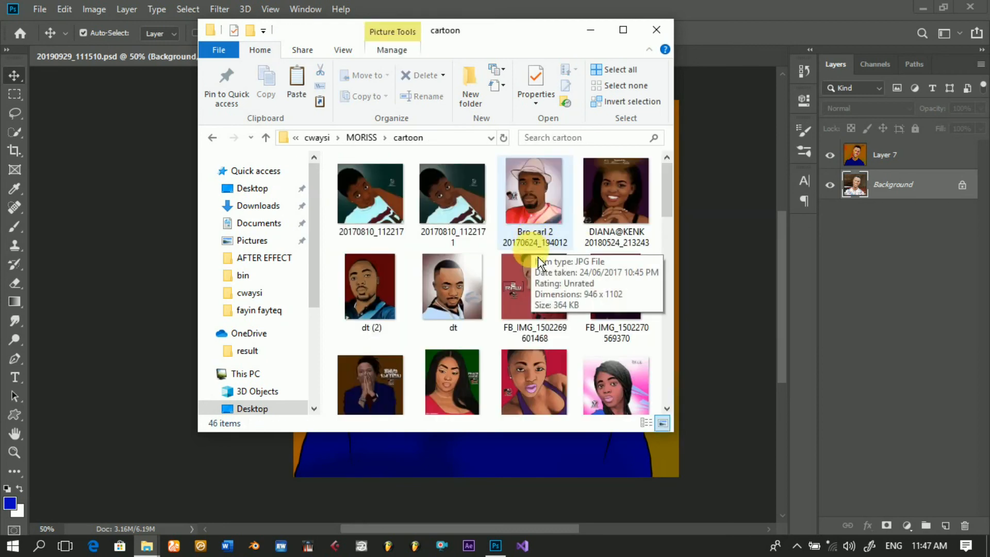
pyautogui.scroll(-2, 539, 253)
pyautogui.scroll(-5, 537, 257)
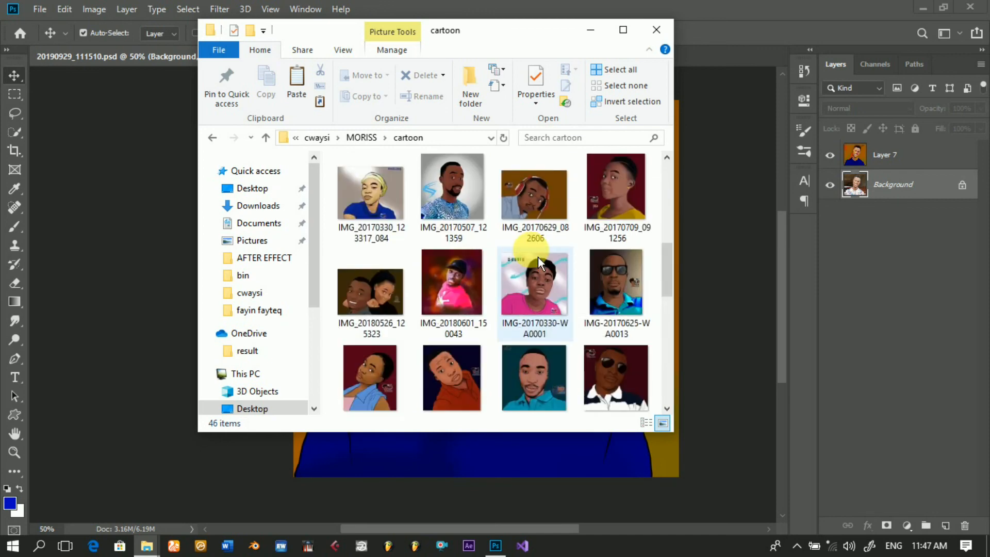
pyautogui.scroll(3, 538, 260)
pyautogui.scroll(-3, 537, 255)
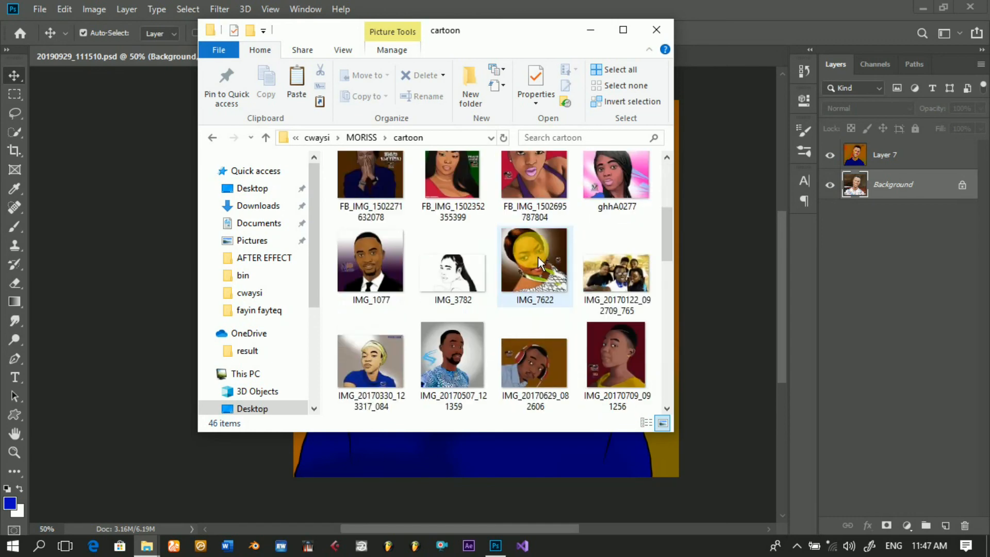
pyautogui.scroll(1, 537, 256)
pyautogui.scroll(2, 623, 206)
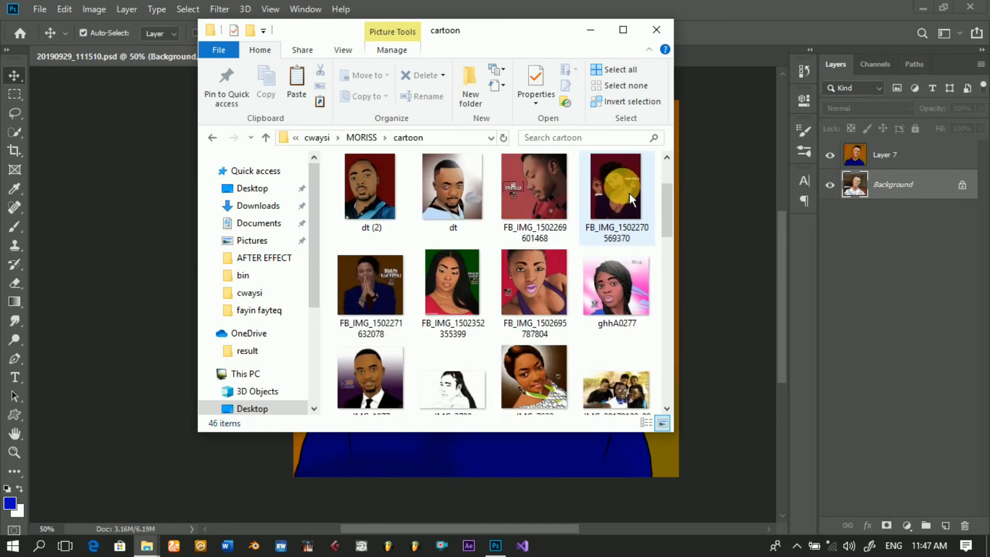
pyautogui.click(629, 193)
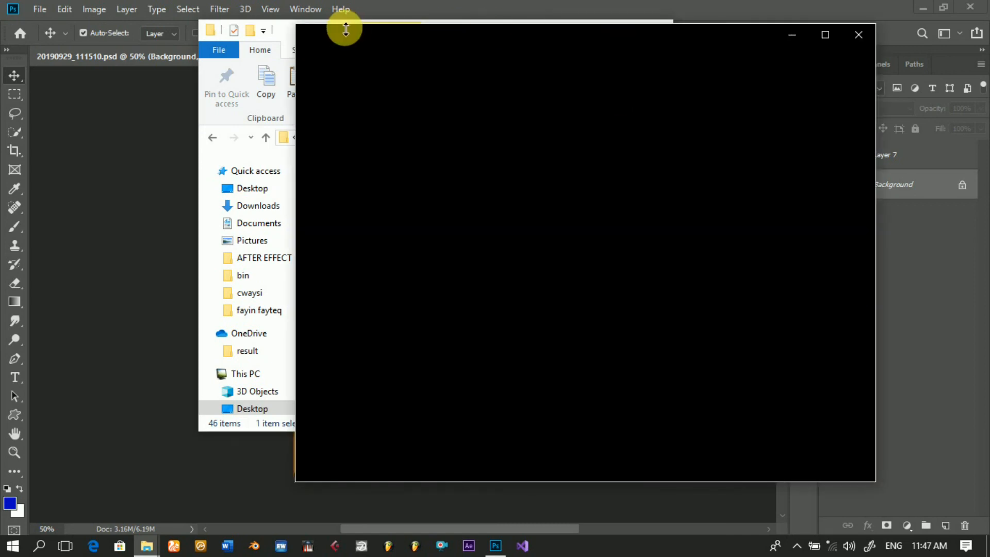
pyautogui.click(287, 38)
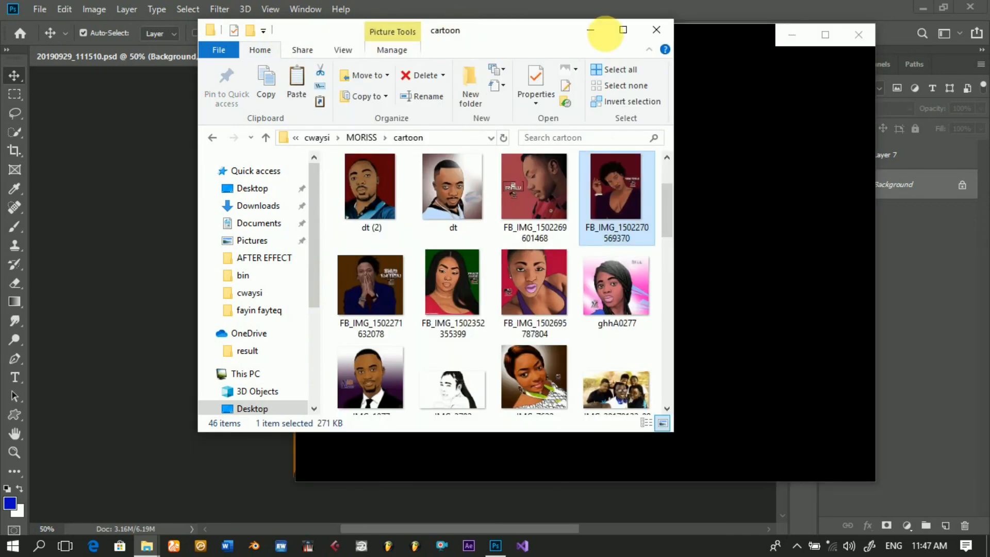
pyautogui.click(595, 36)
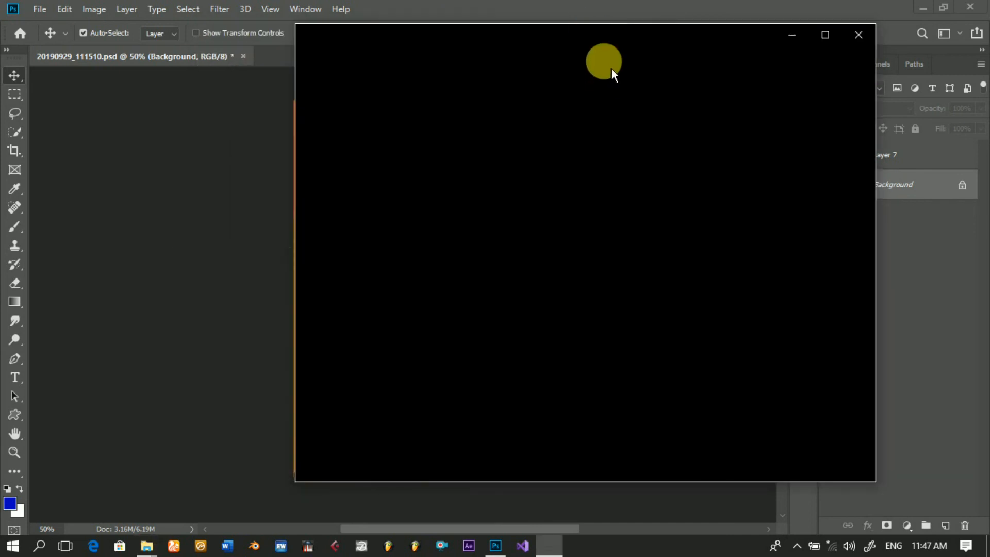
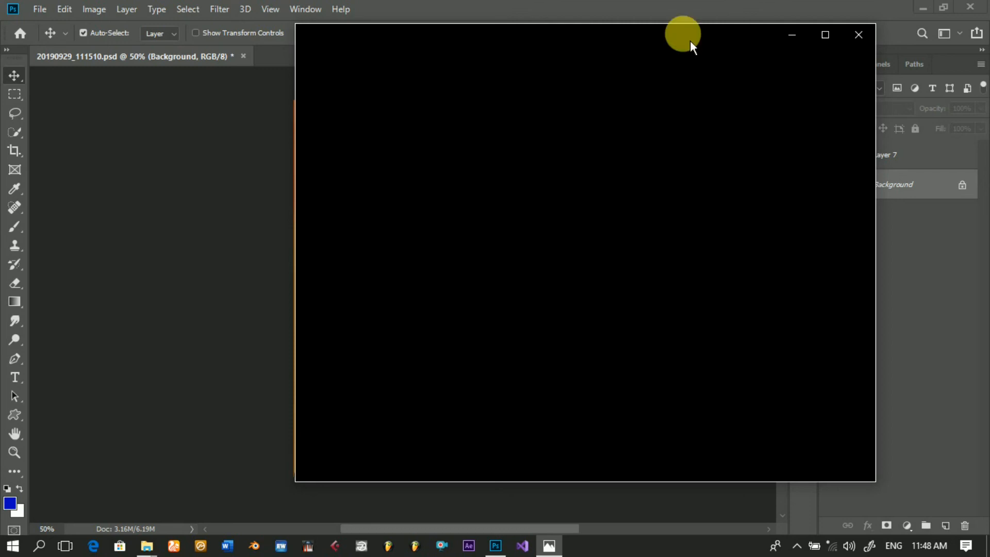
# Step: Switch back to Photoshop and save the painting as JPEG 20190929_111510 on the Desktop at Maximum quality 12 with the Baseline ("Standard") format
pyautogui.moveTo(691, 38); pyautogui.dragTo(602, 75)
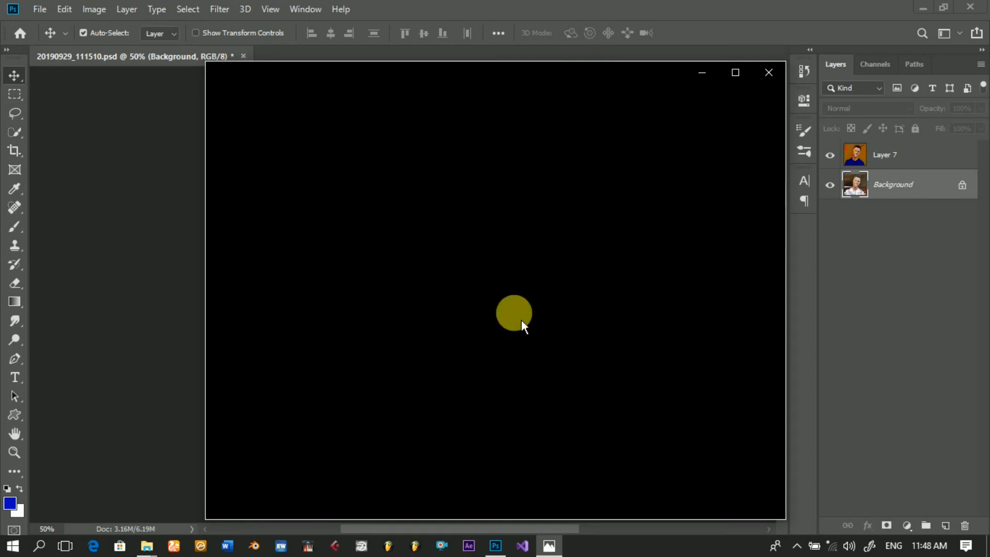
pyautogui.click(480, 13)
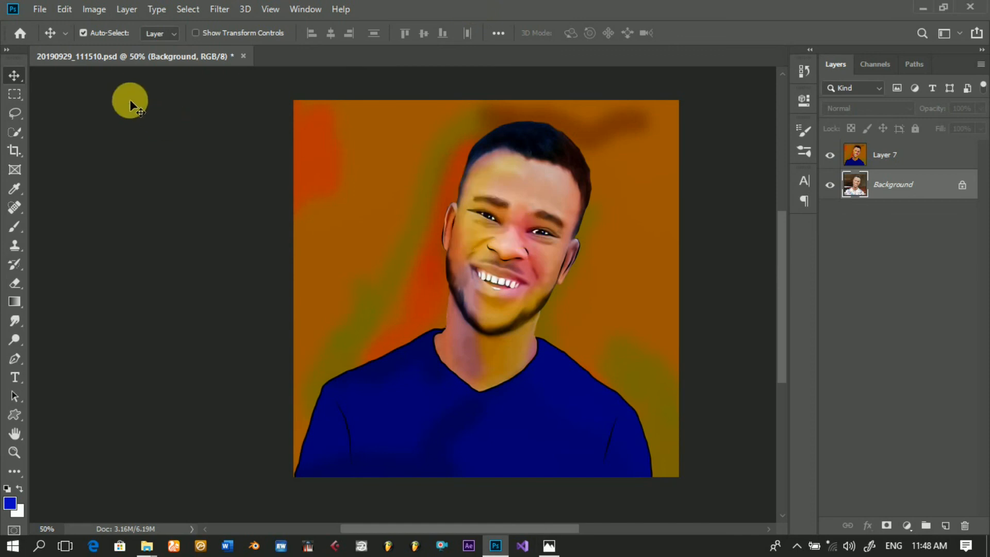
pyautogui.click(41, 10)
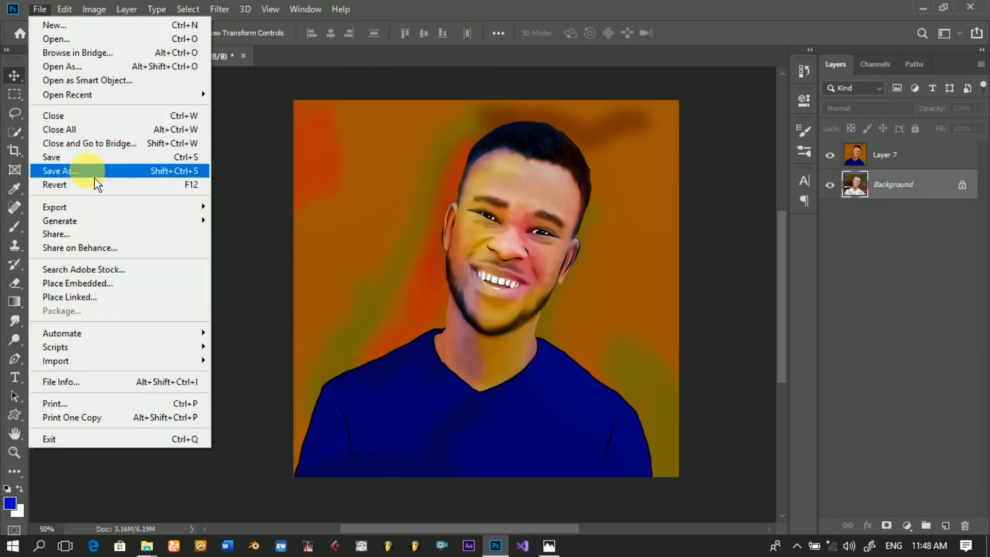
pyautogui.click(94, 178)
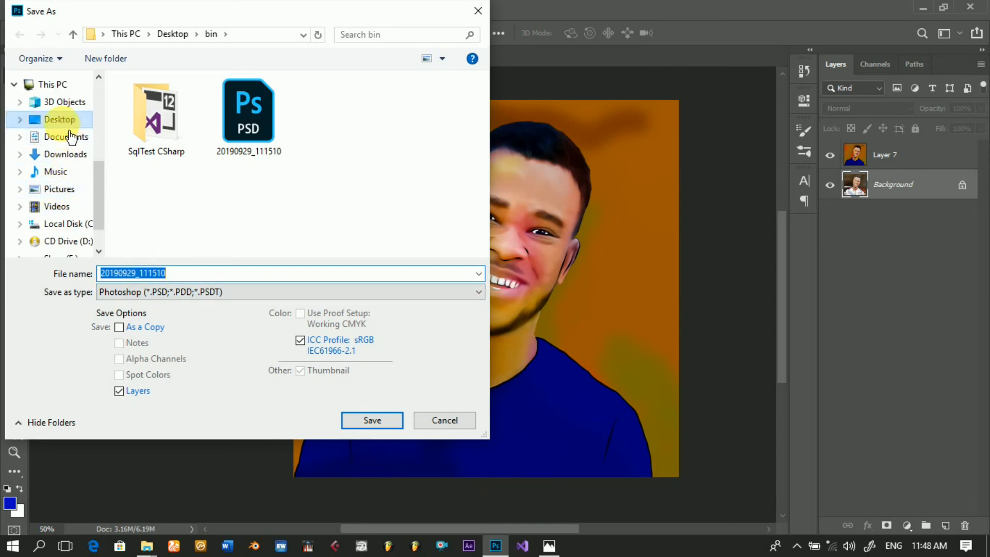
pyautogui.click(63, 121)
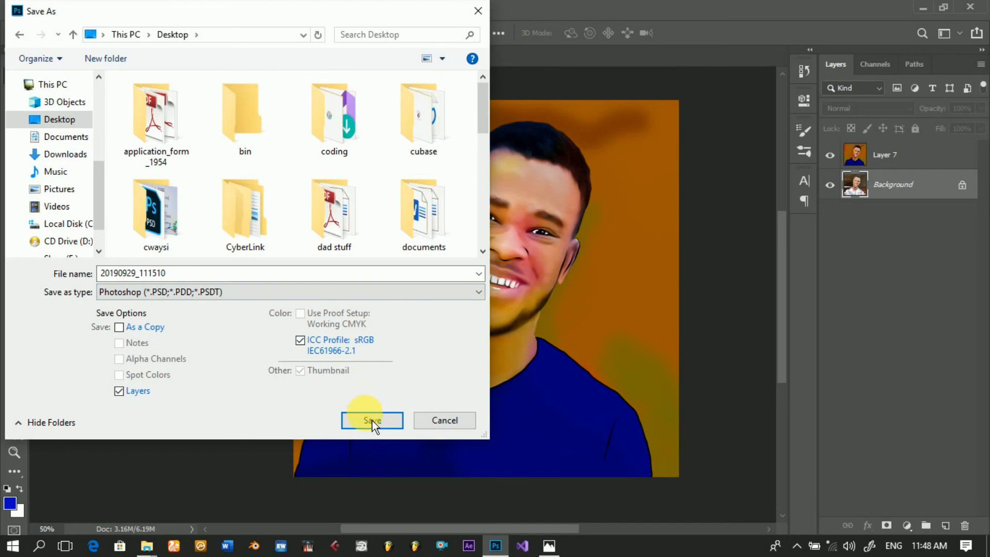
pyautogui.click(308, 295)
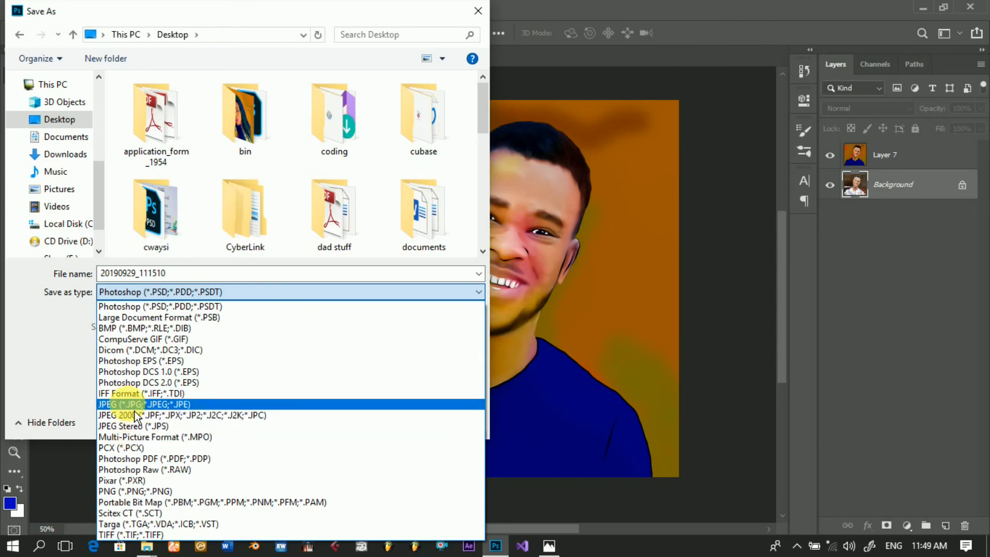
pyautogui.click(133, 405)
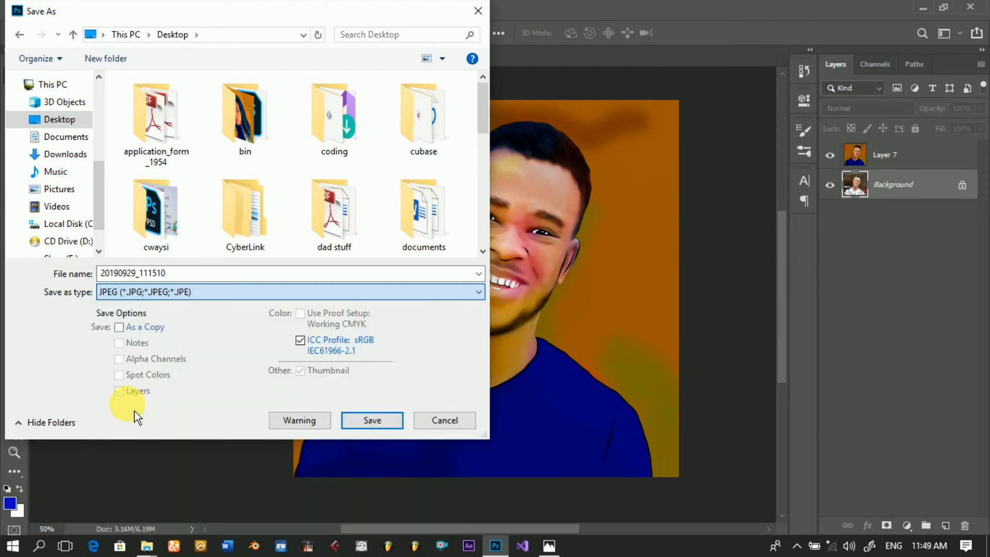
pyautogui.click(352, 420)
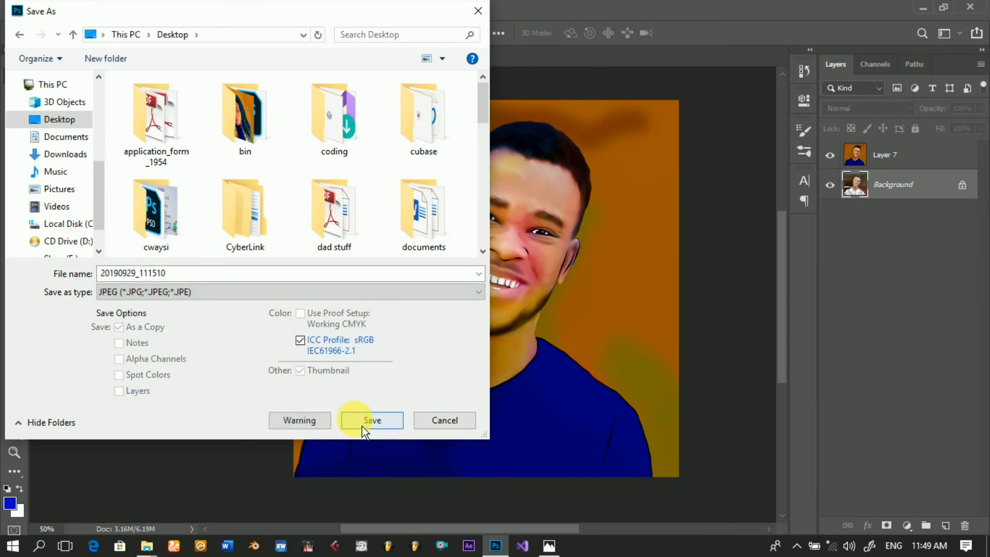
pyautogui.click(363, 421)
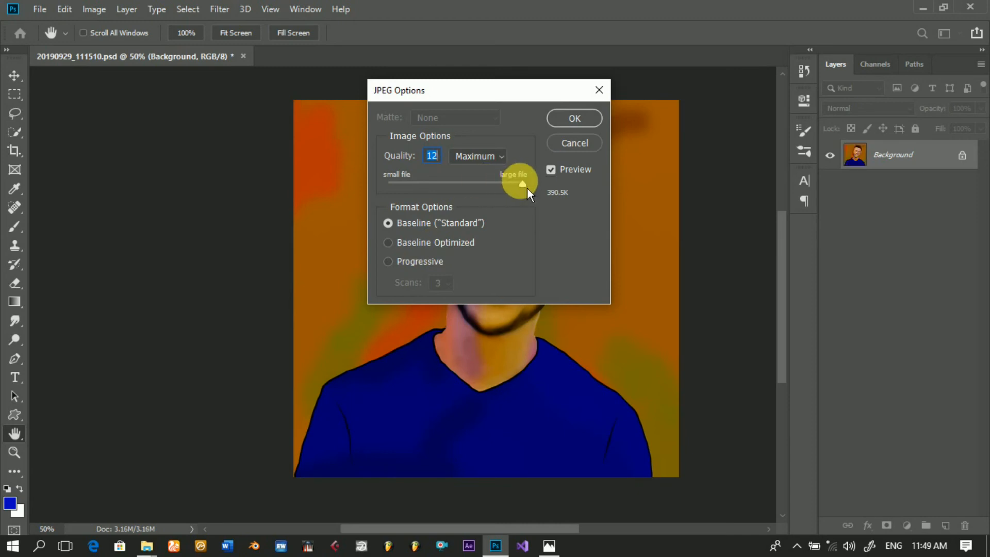
pyautogui.click(584, 125)
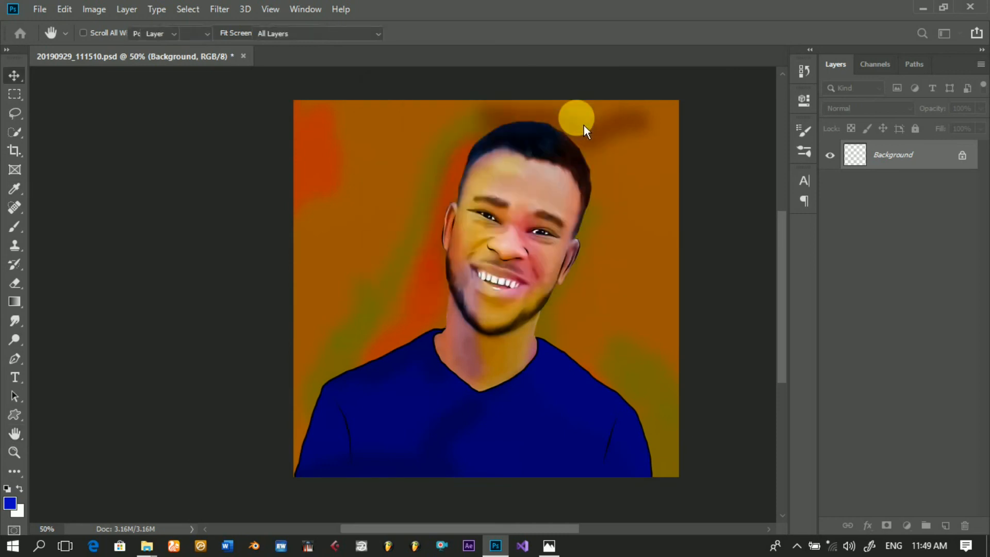